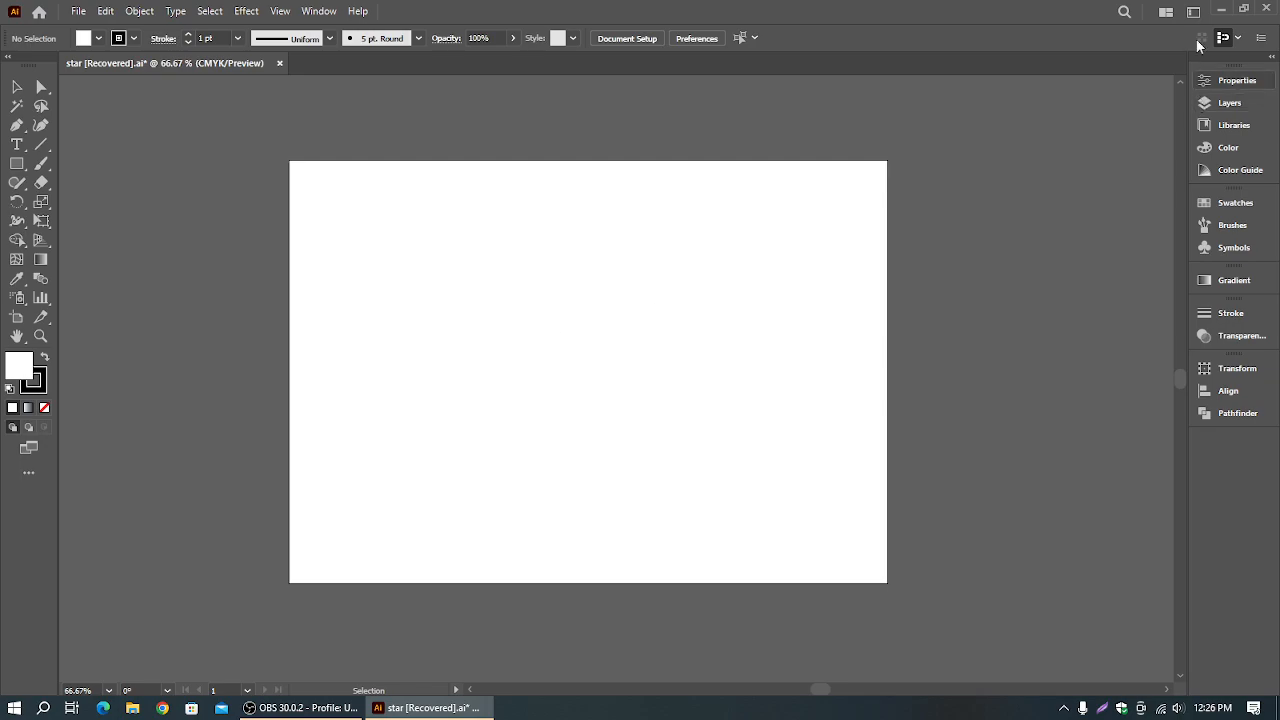
- Minimize Illustrator and open the TECH58Even (E:) drive in a maximized File Explorer window
click(1221, 9)
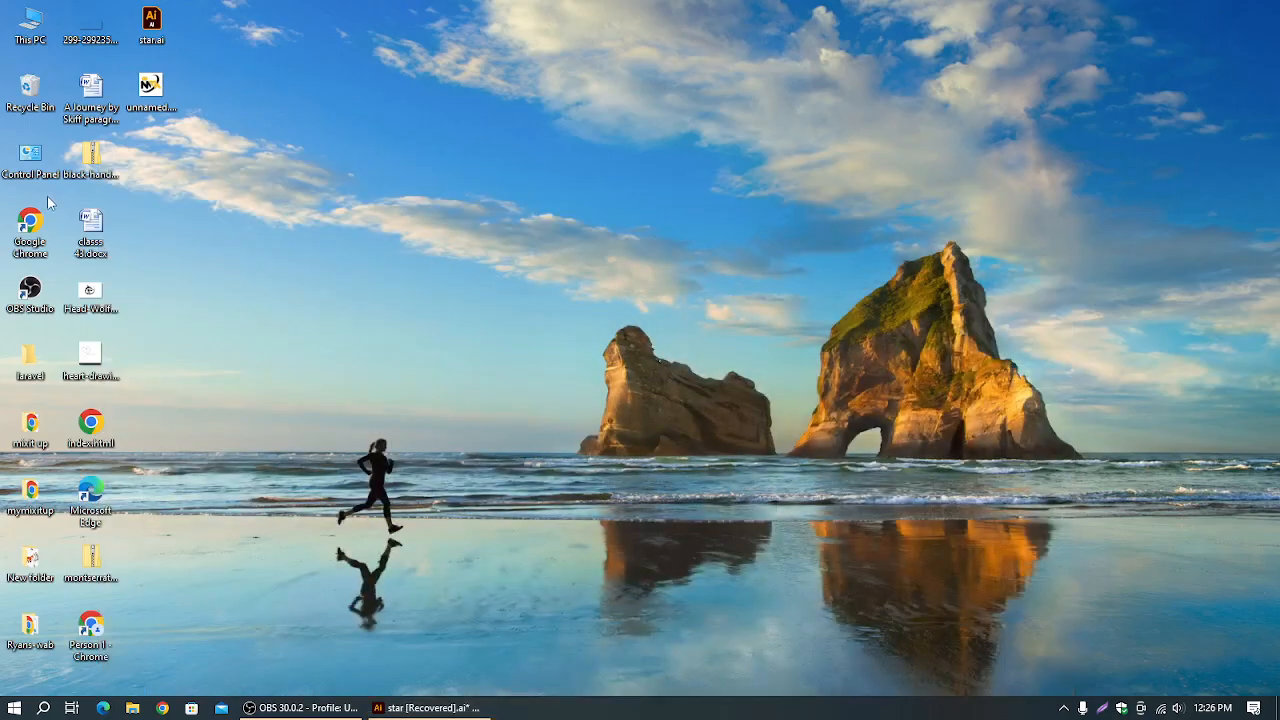
double_click(49, 36)
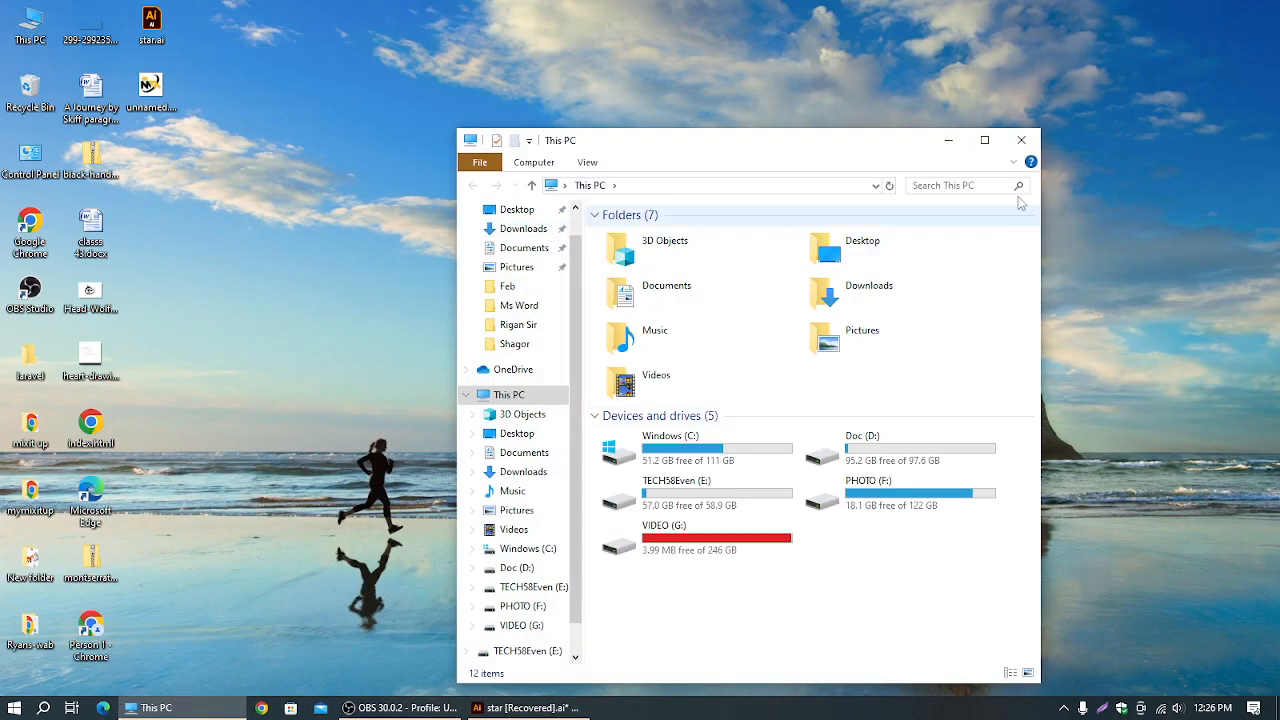
click(984, 140)
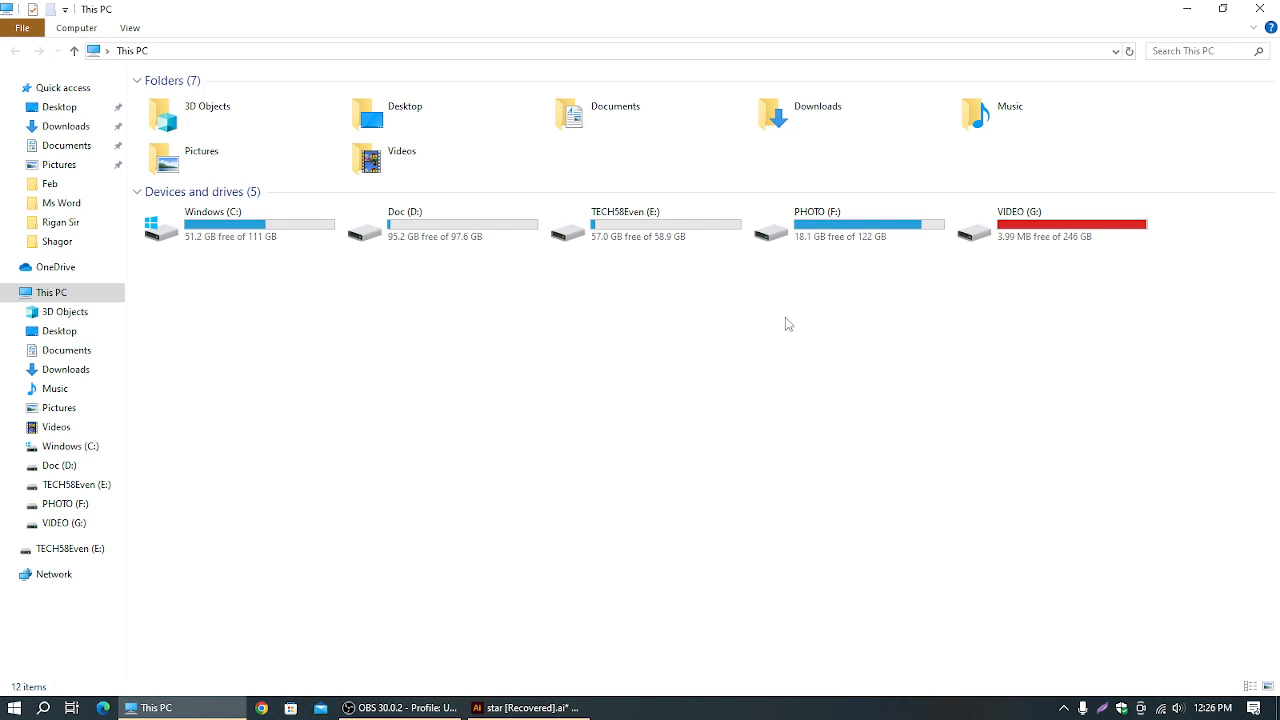
double_click(652, 225)
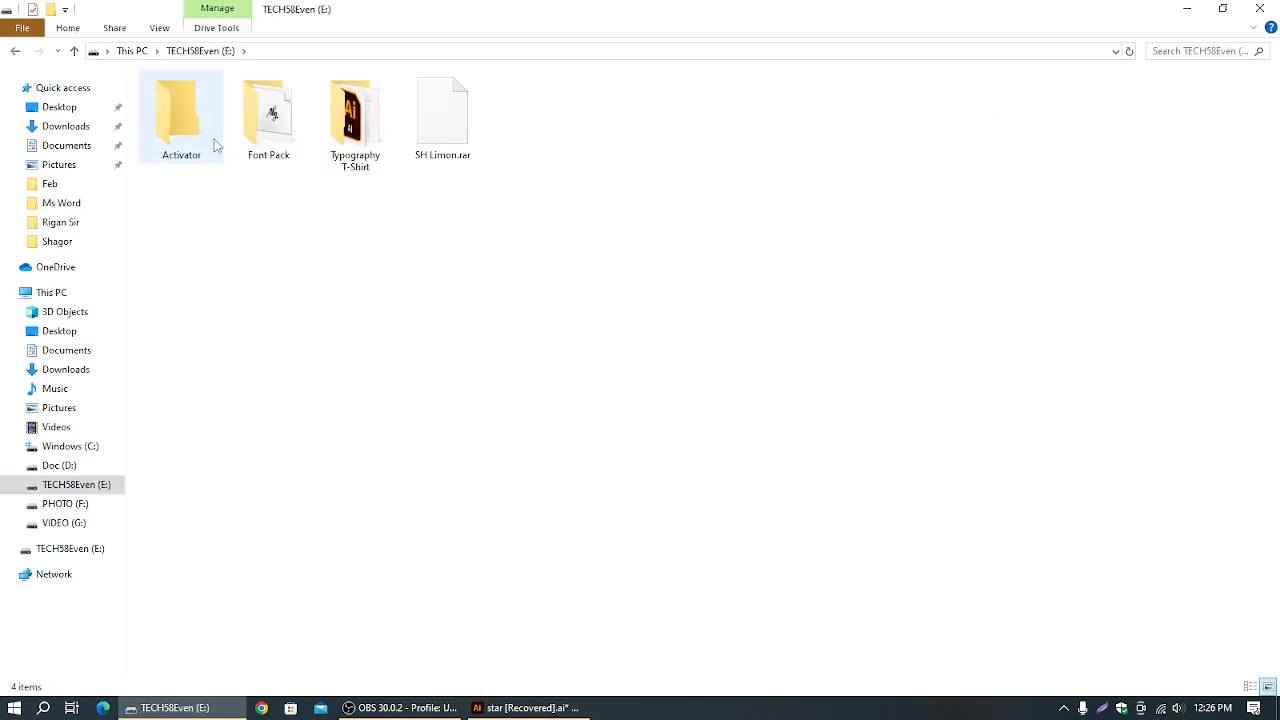
- Look into the Typography T-Shirt and Activator folders and return to the E: drive's root
click(369, 139)
double_click(330, 137)
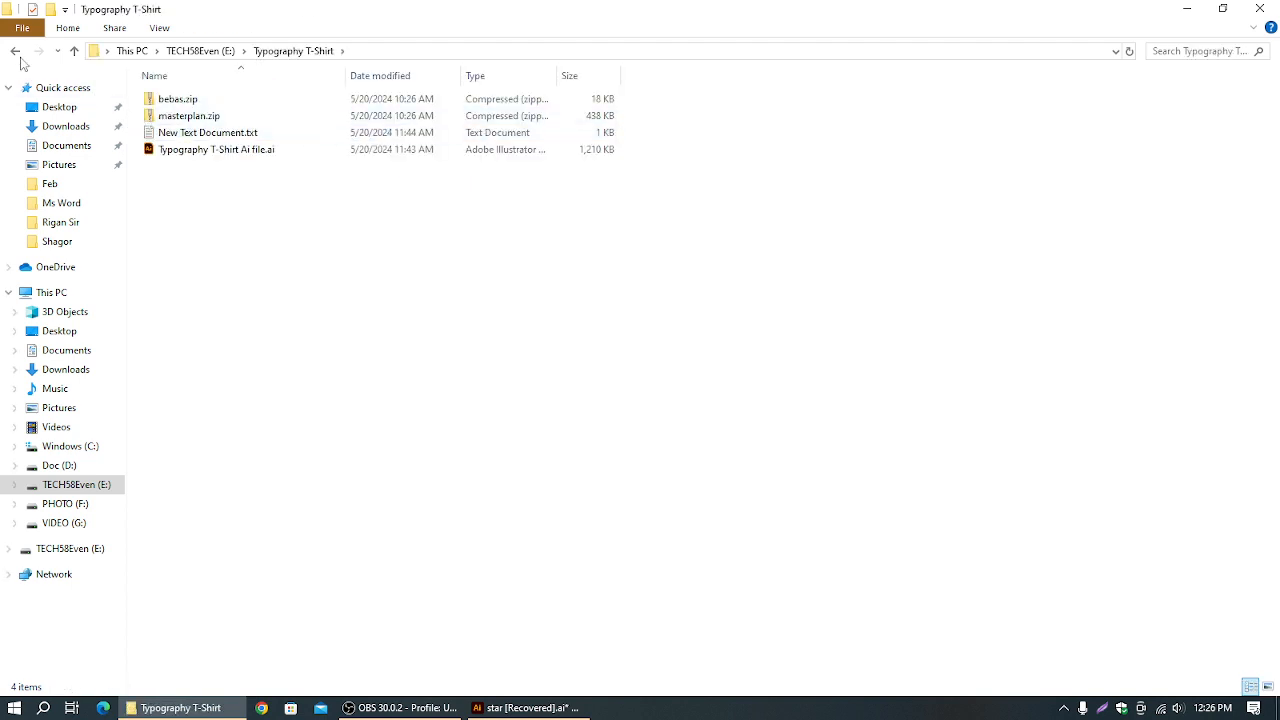
click(15, 50)
double_click(190, 133)
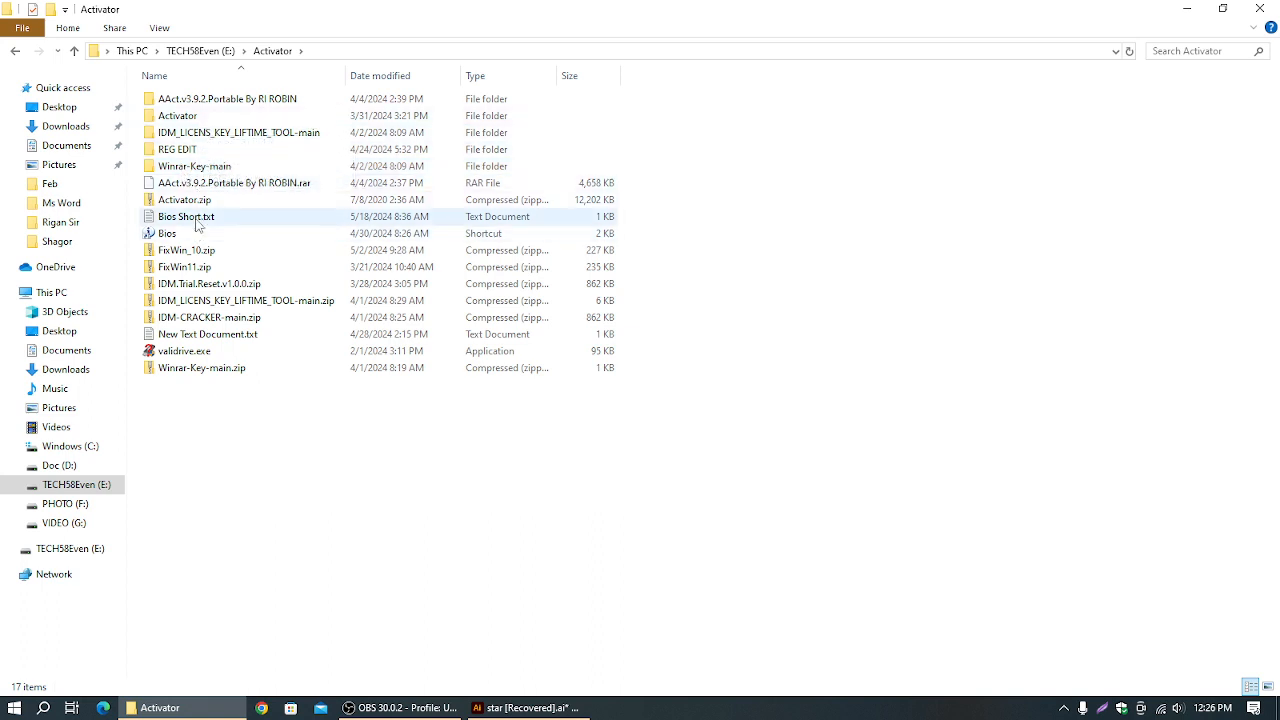
click(13, 55)
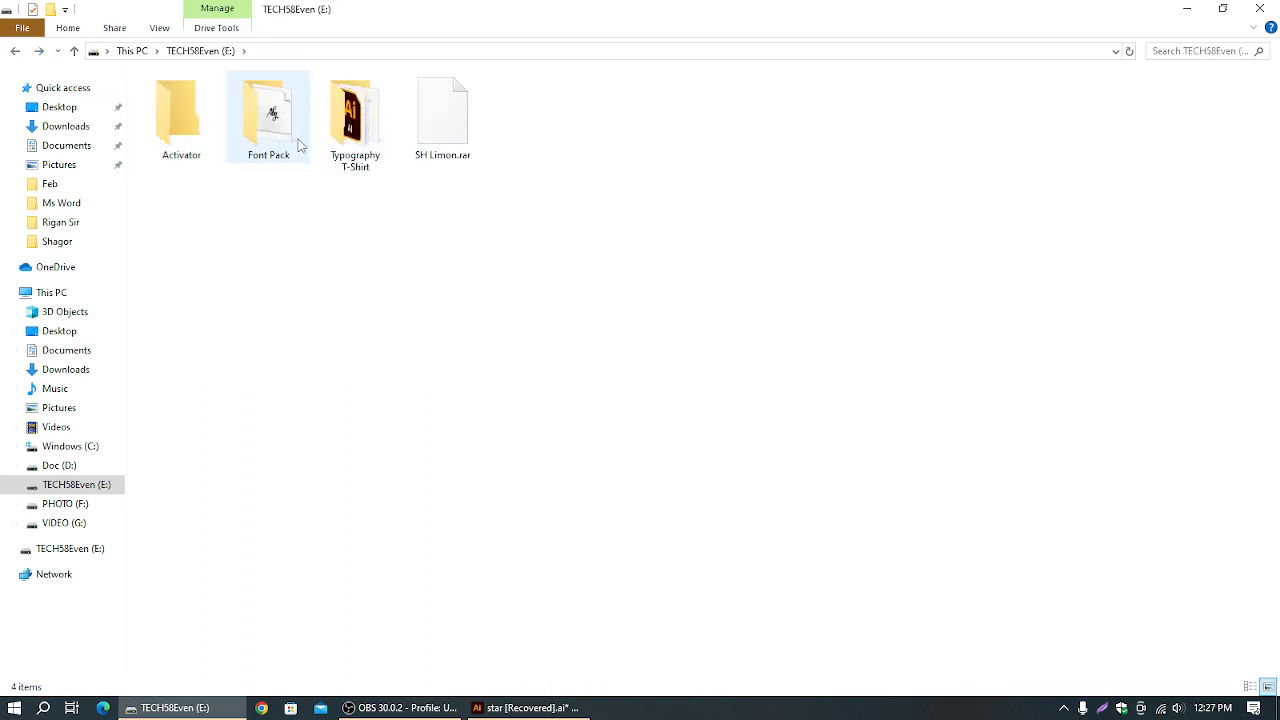
- Open the Font Pack folder and go down to its innermost Top 5 AI Scripts folder
double_click(260, 140)
double_click(215, 117)
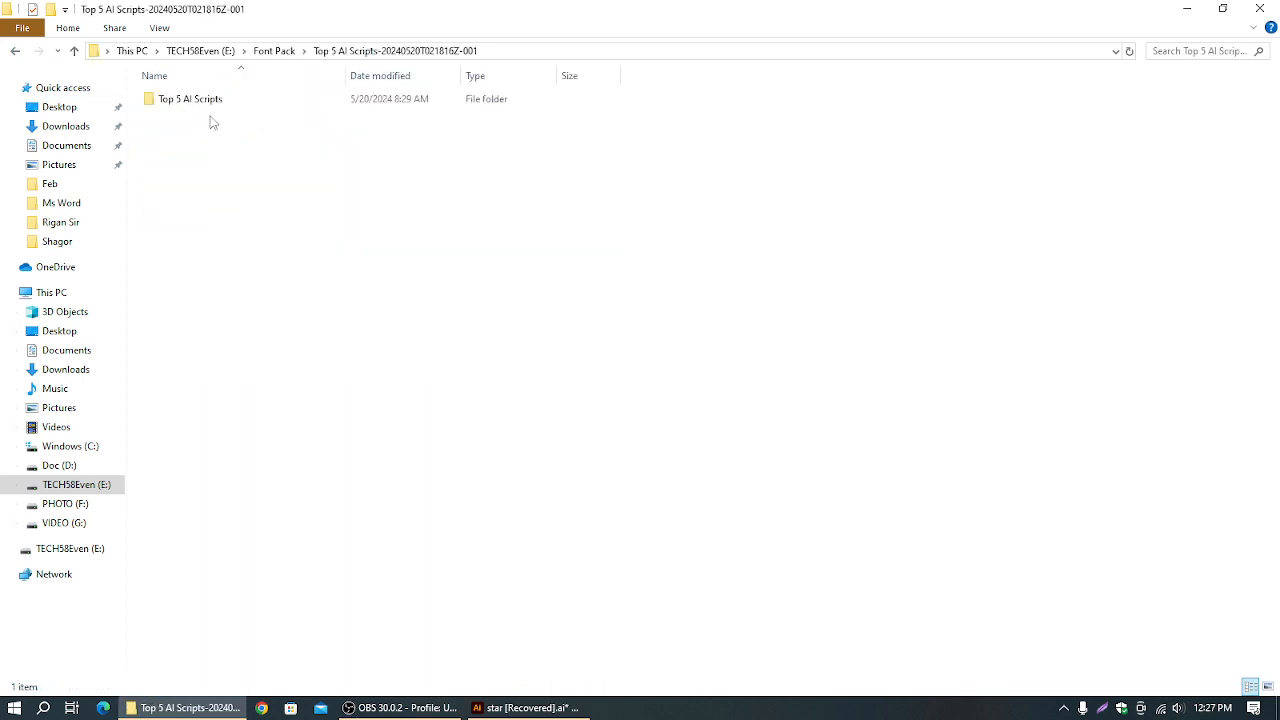
click(207, 105)
double_click(215, 106)
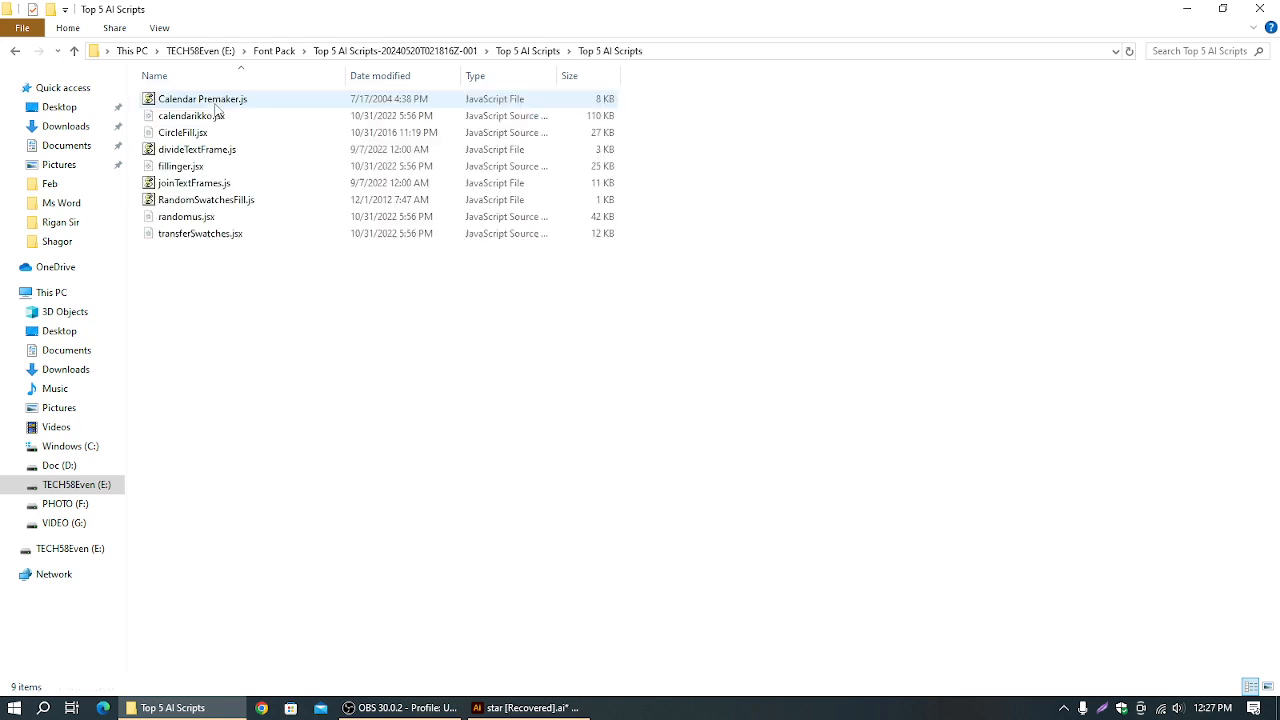
- Switch the display of the script files from the details list to large icons
drag(230, 318, 178, 115)
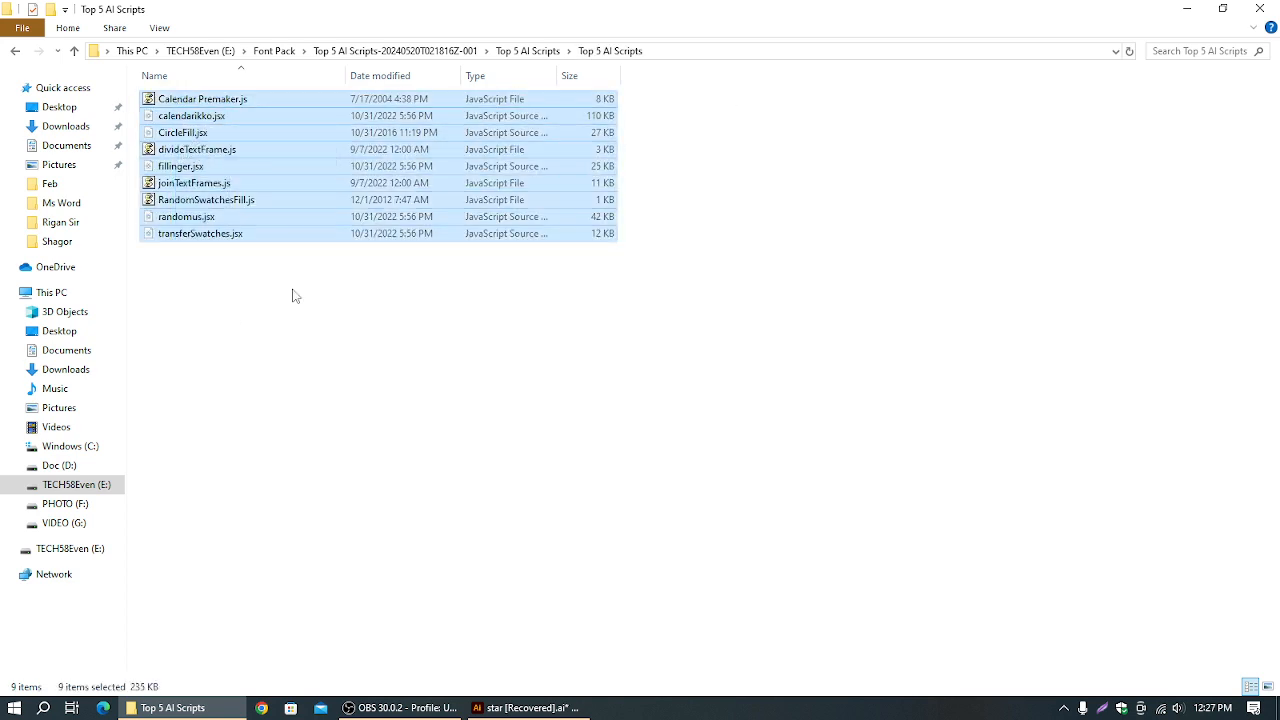
click(355, 360)
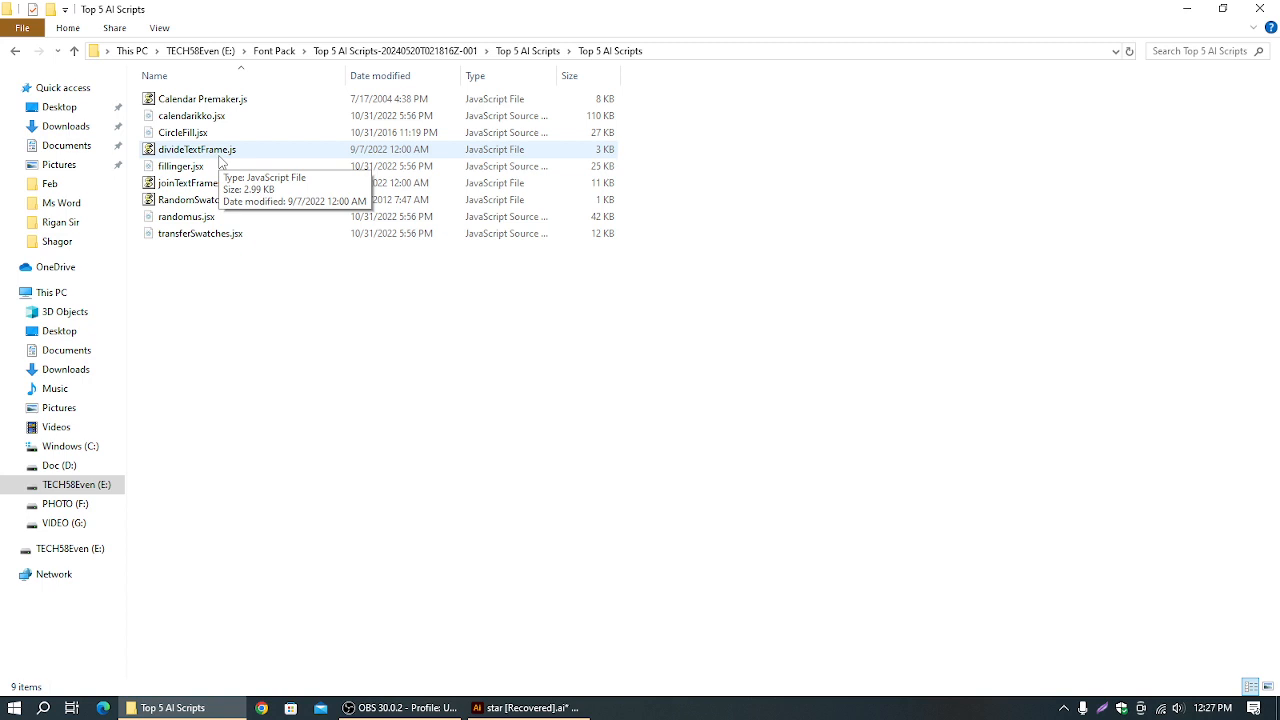
click(1268, 687)
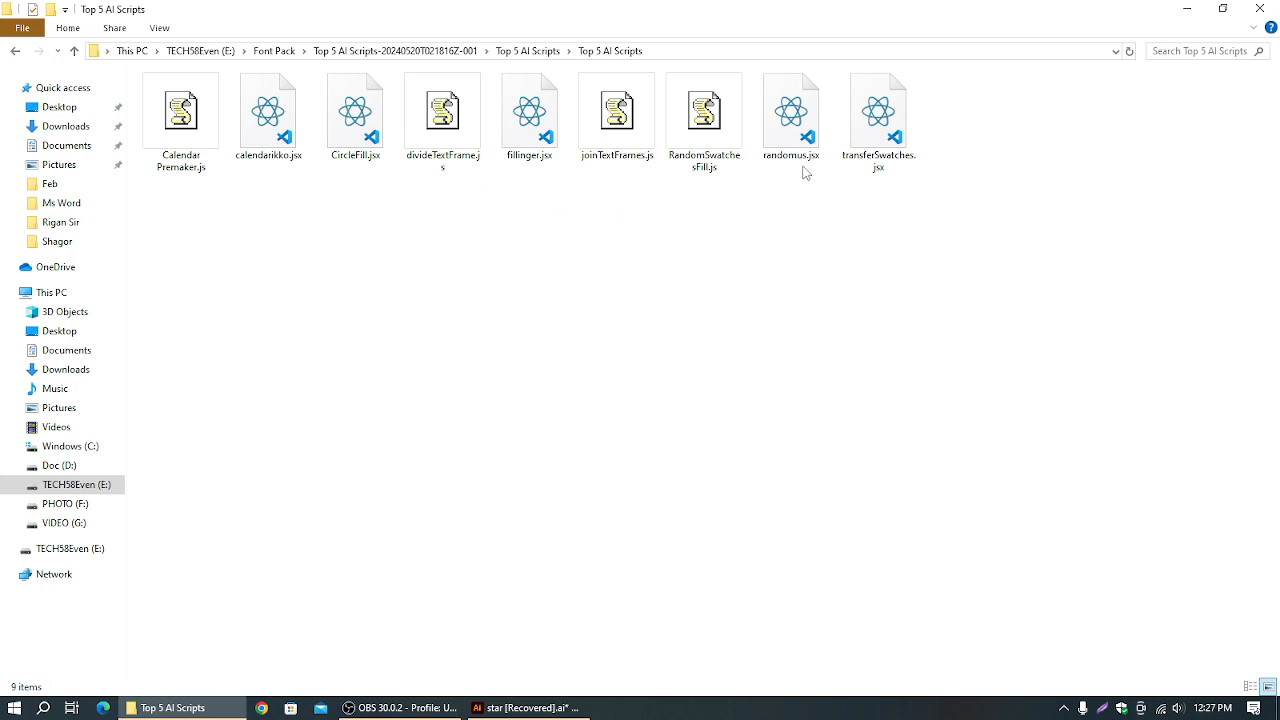
- Open randomus.jsx in Visual Studio Code, look through its code and close the editor
right_click(787, 124)
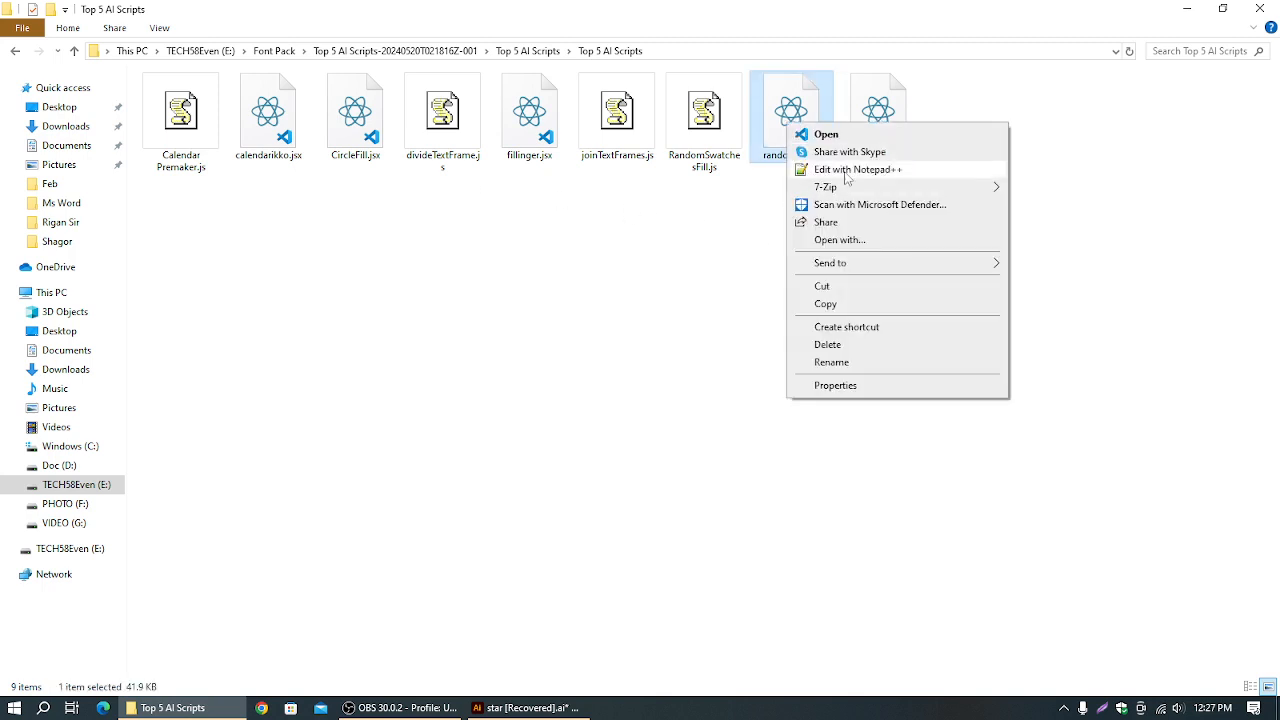
click(852, 136)
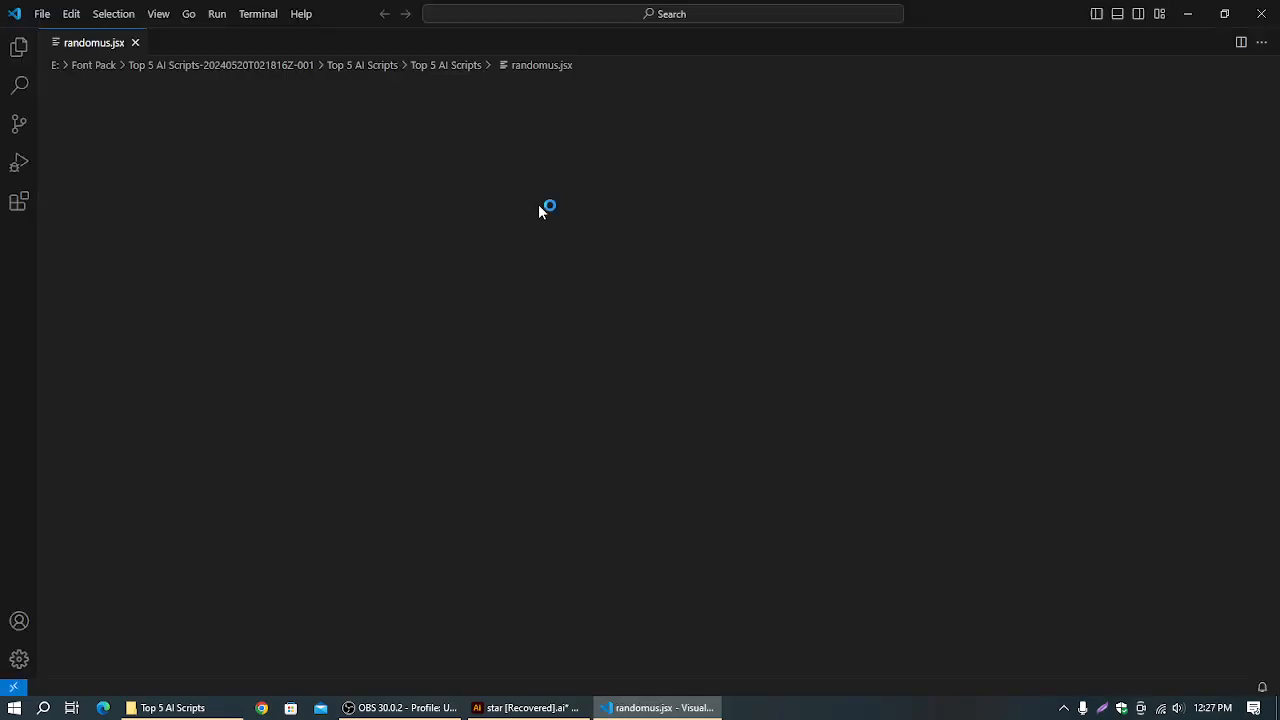
scroll(287, 476, down, 2)
scroll(287, 476, down, 16)
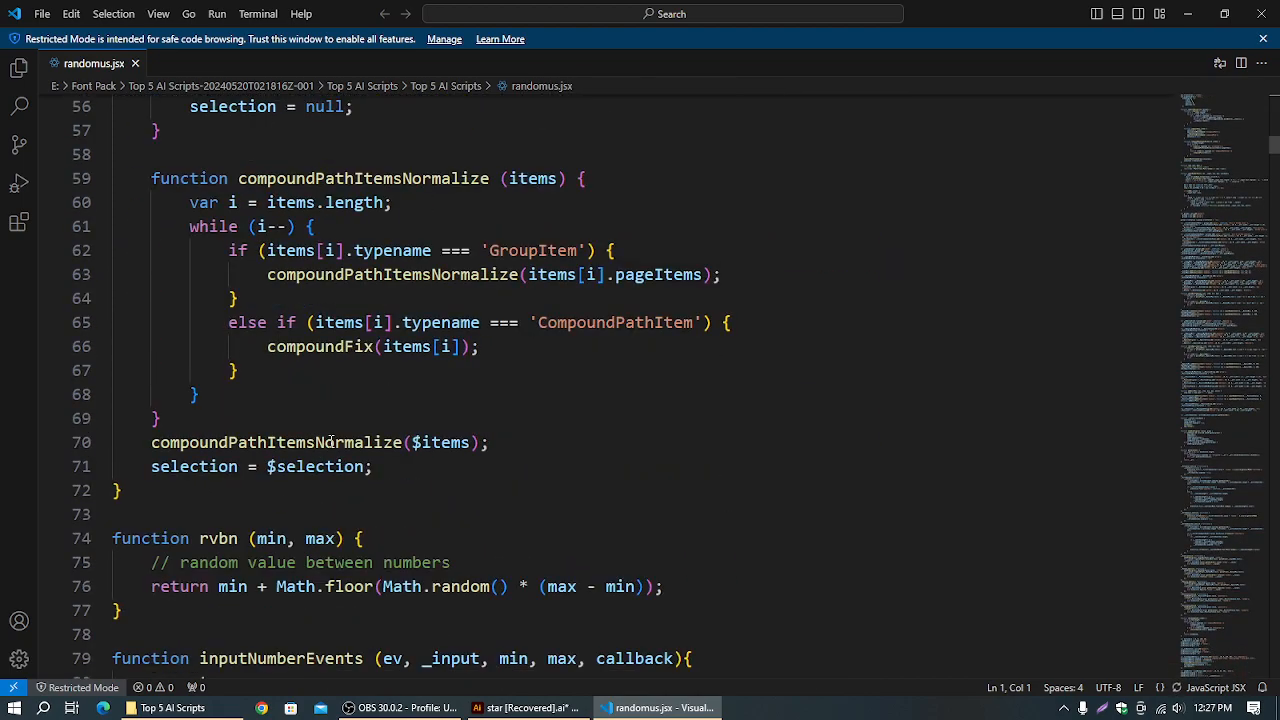
scroll(334, 442, down, 9)
scroll(334, 450, down, 12)
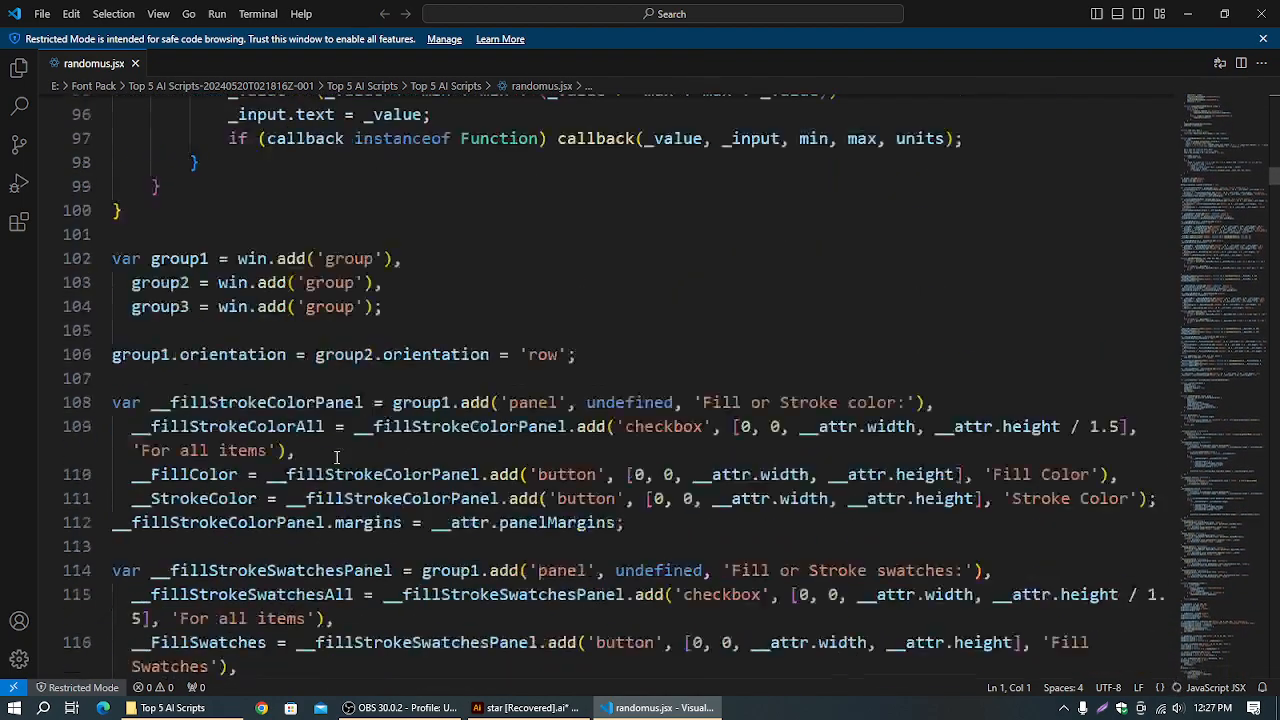
drag(1276, 203, 1272, 390)
scroll(555, 316, up, 6)
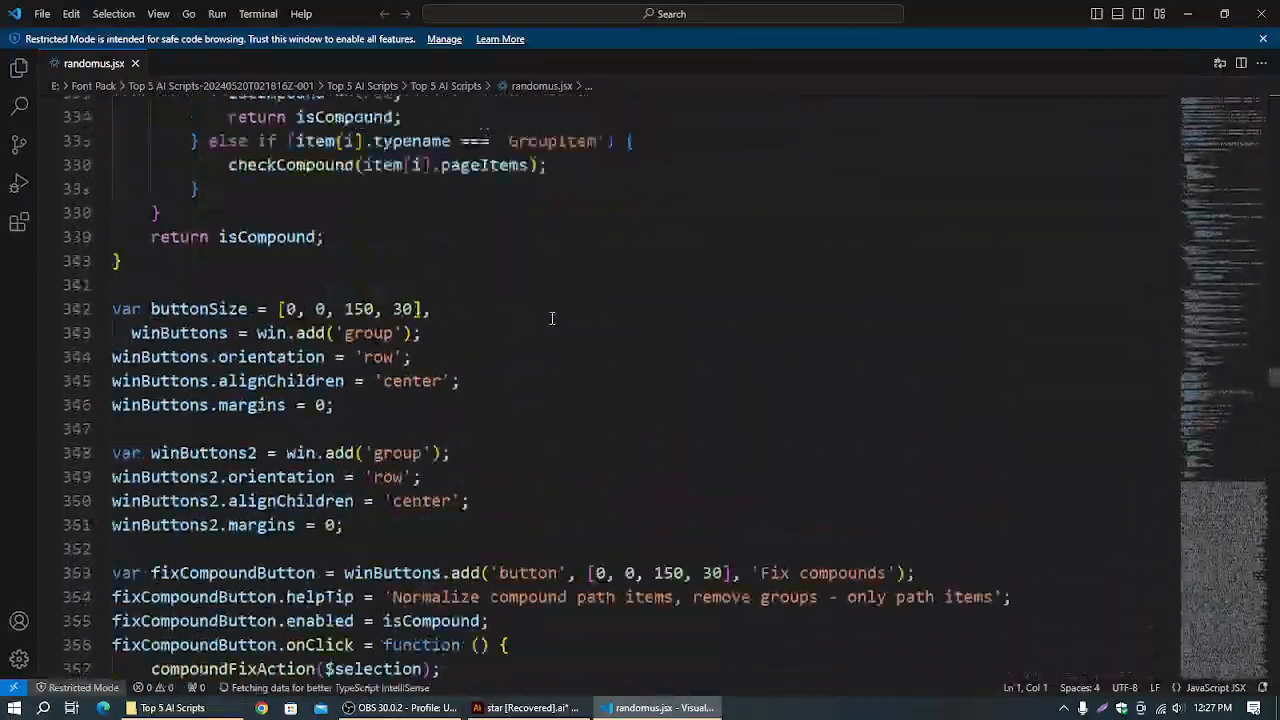
click(1262, 14)
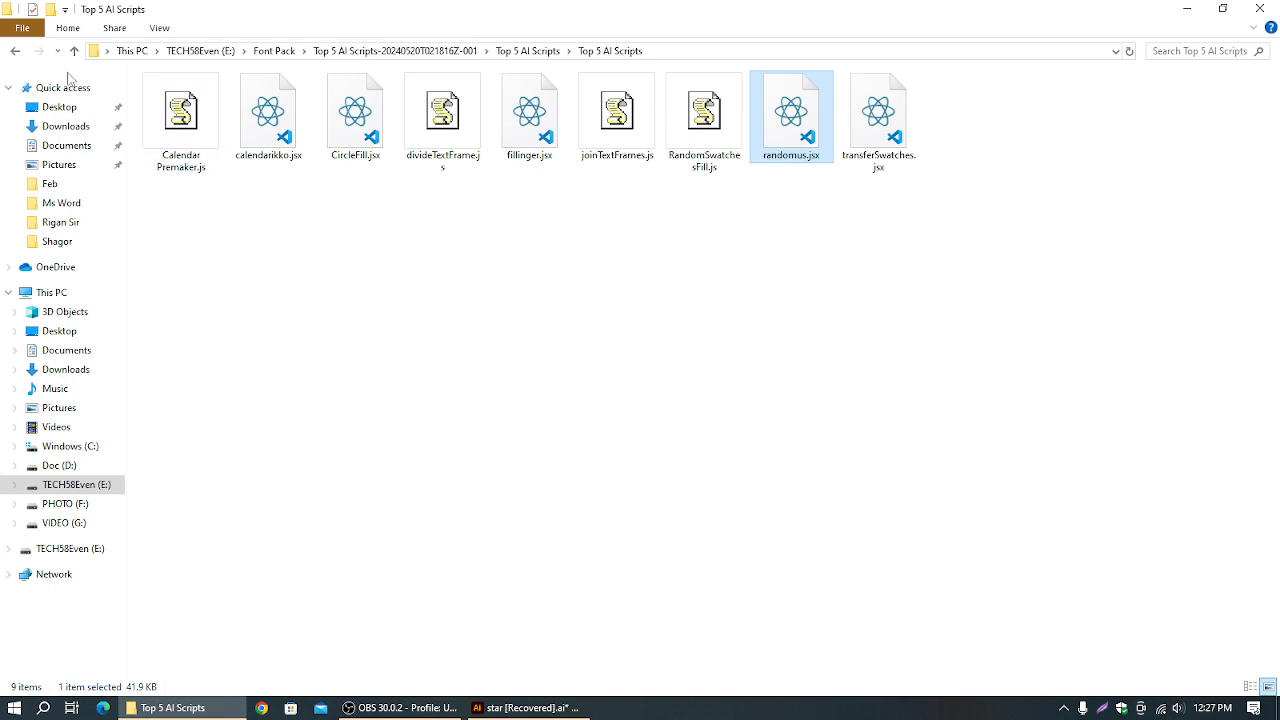
- Reopen the innermost Top 5 AI Scripts folder and copy all nine script files
click(15, 51)
click(333, 285)
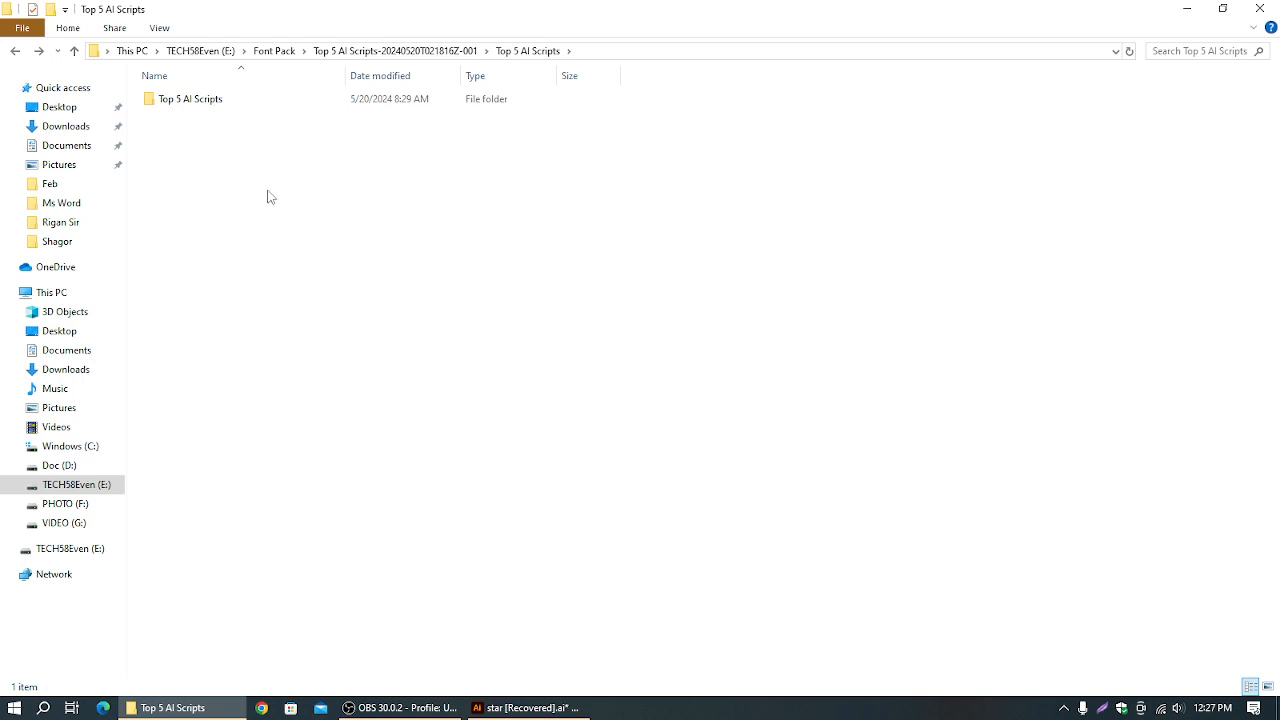
double_click(238, 103)
drag(963, 227, 165, 108)
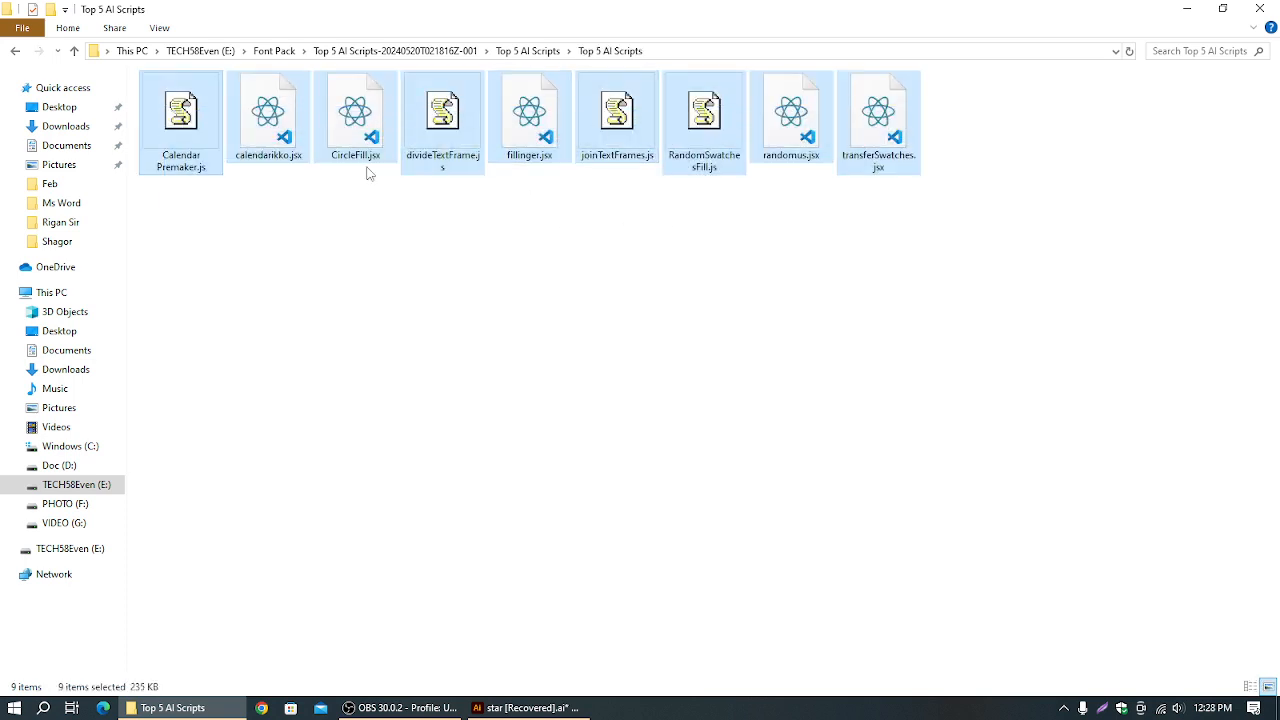
right_click(283, 108)
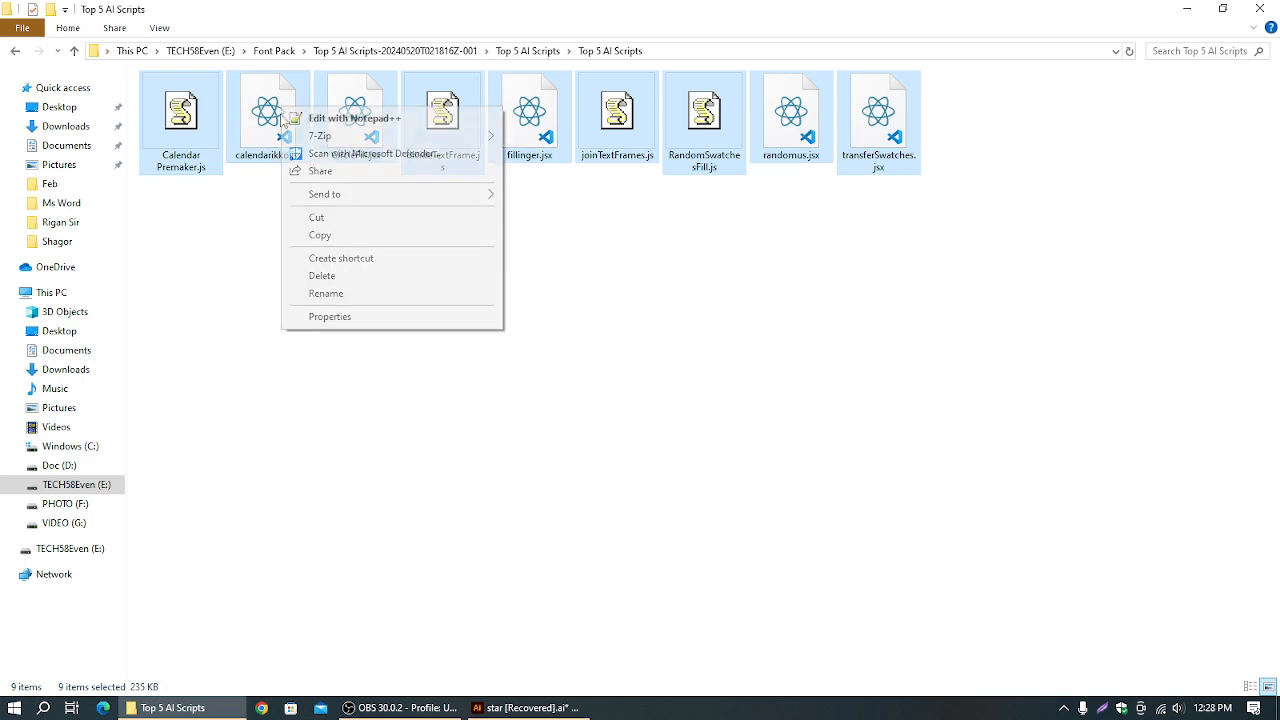
click(358, 244)
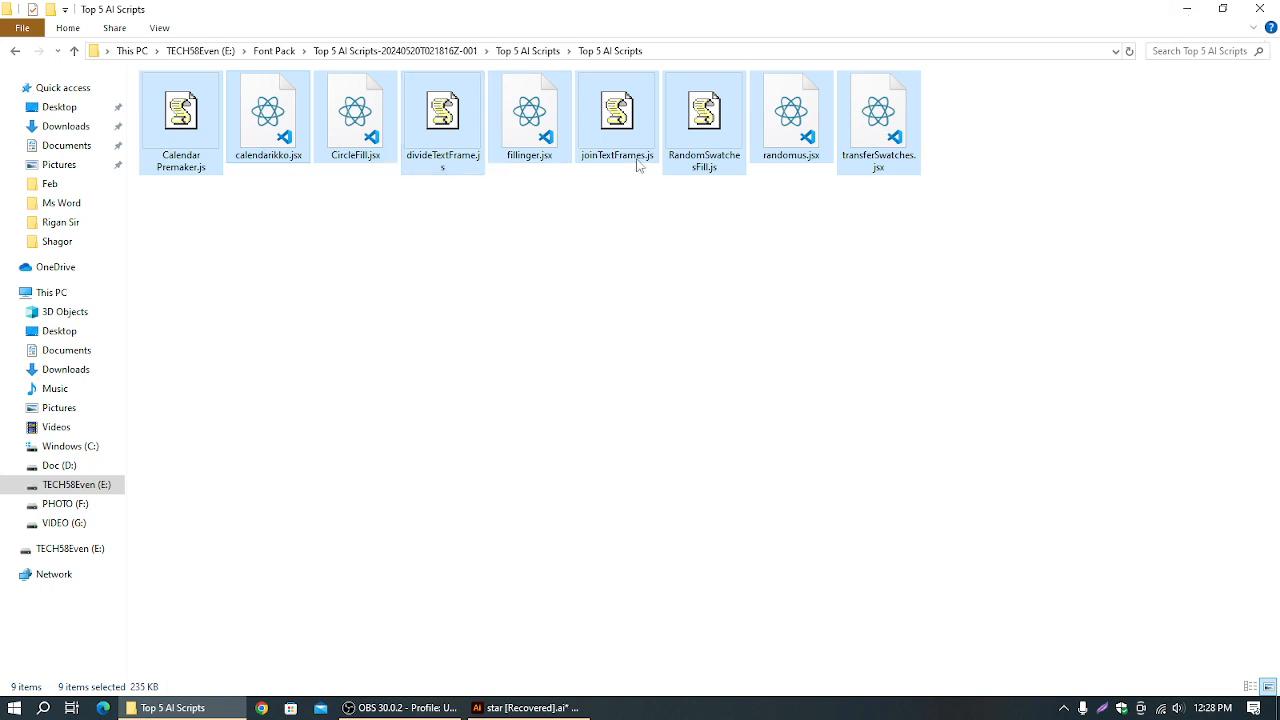
click(357, 260)
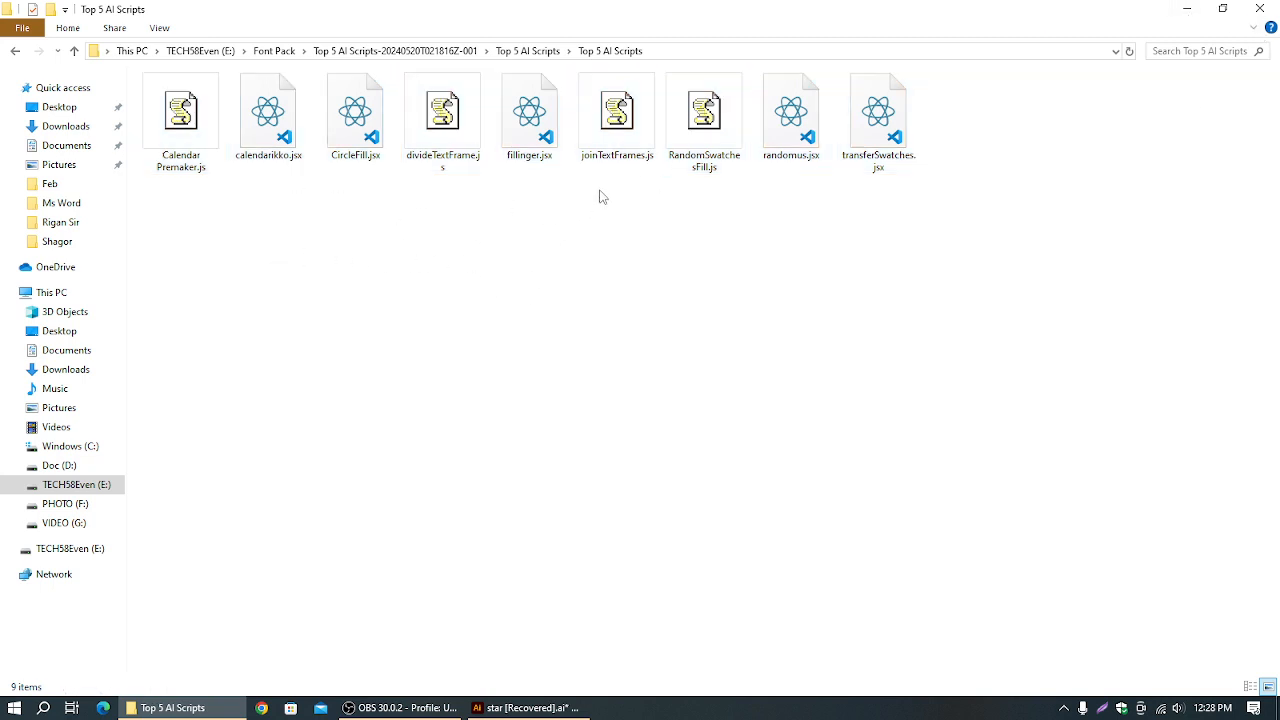
- Close File Explorer and quit Illustrator without saving the changes to the star document
click(1260, 9)
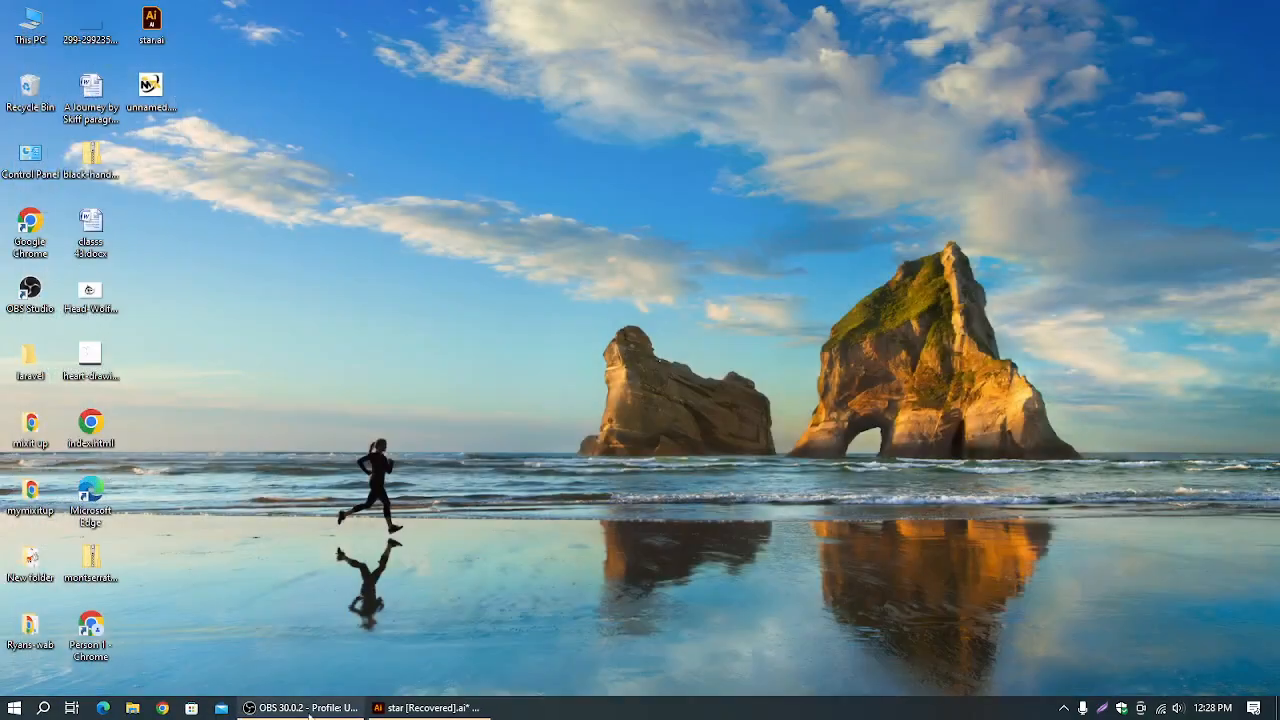
click(400, 709)
click(1266, 8)
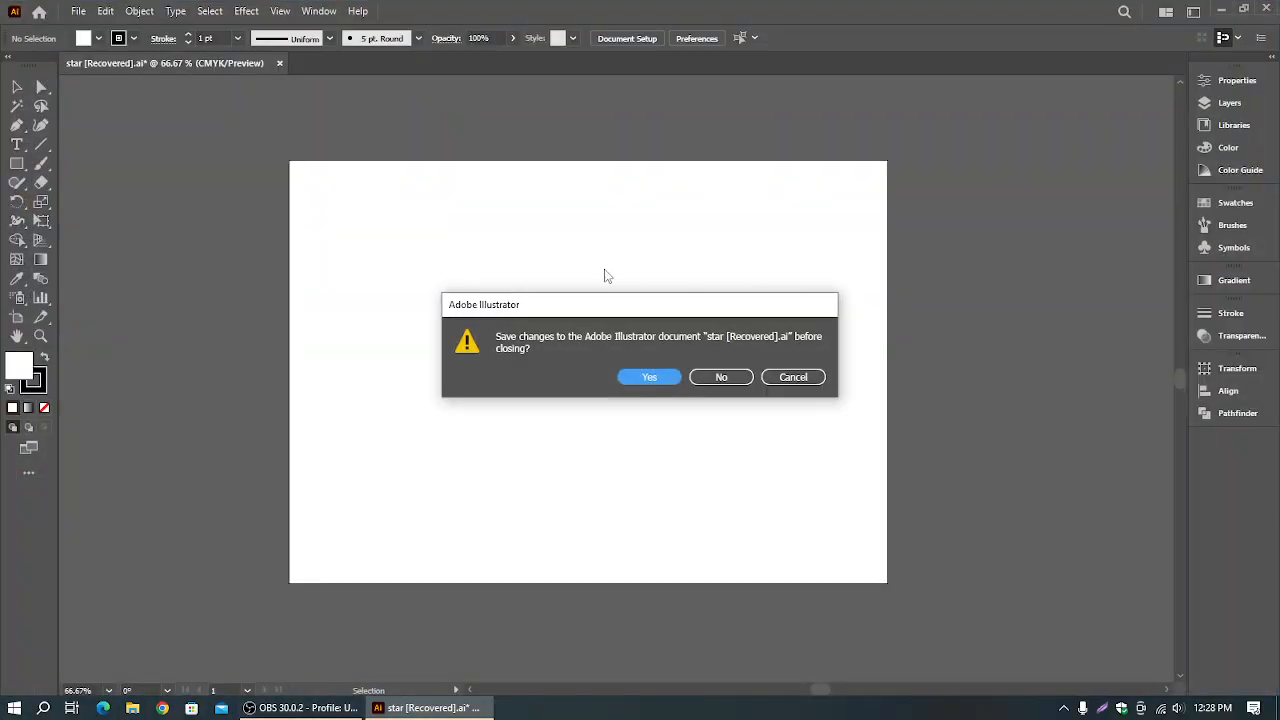
click(721, 377)
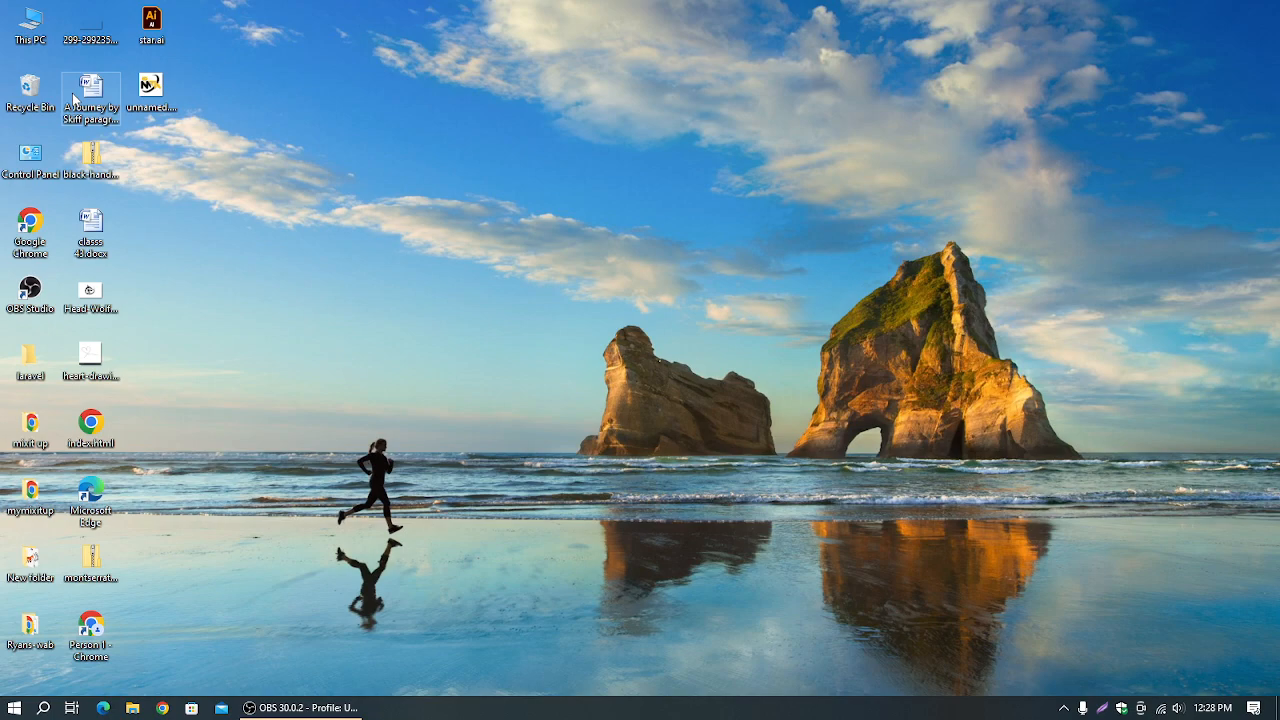
- Open the Adobe Illustrator 2024 folder under Program Files > Adobe on the C: drive
double_click(31, 37)
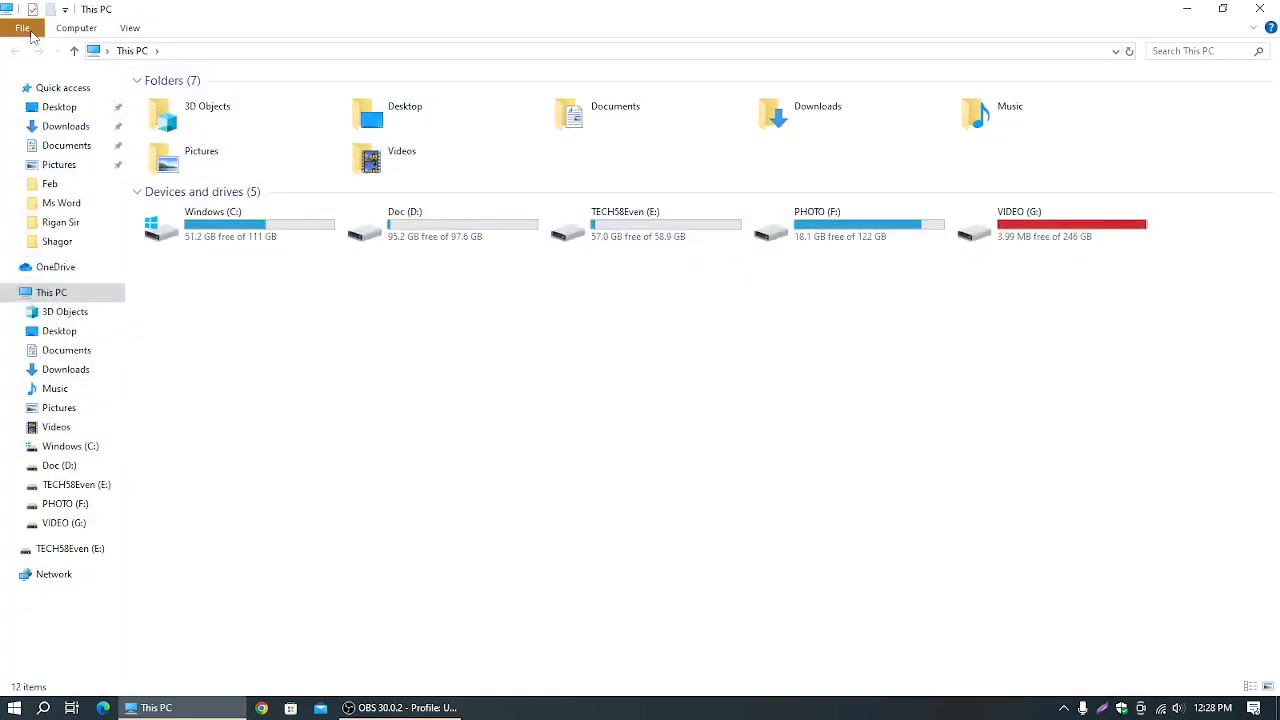
double_click(229, 231)
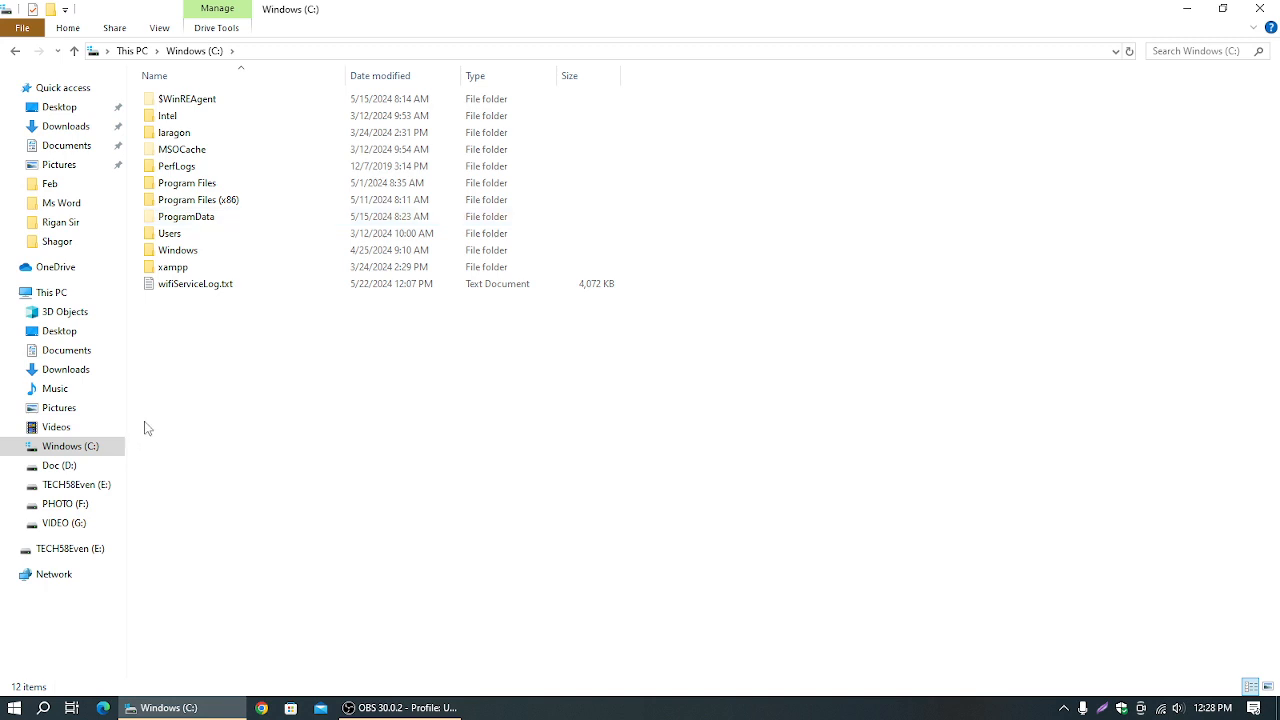
double_click(180, 186)
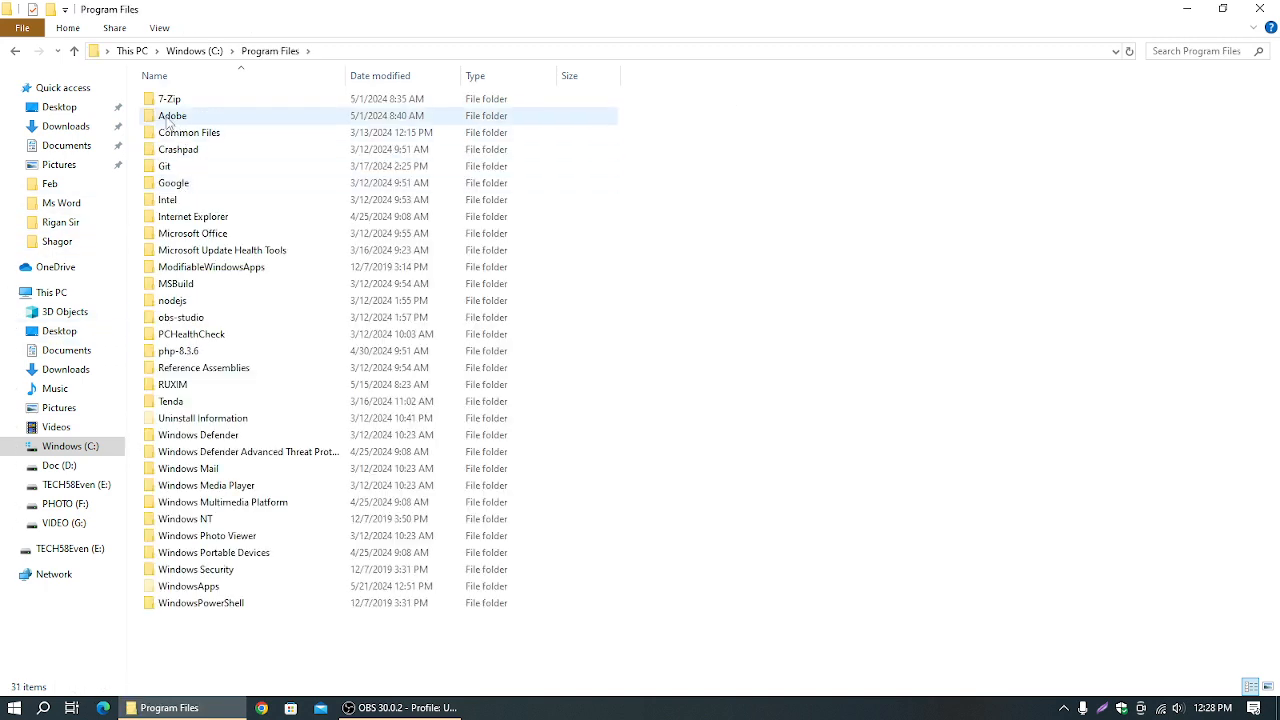
double_click(172, 117)
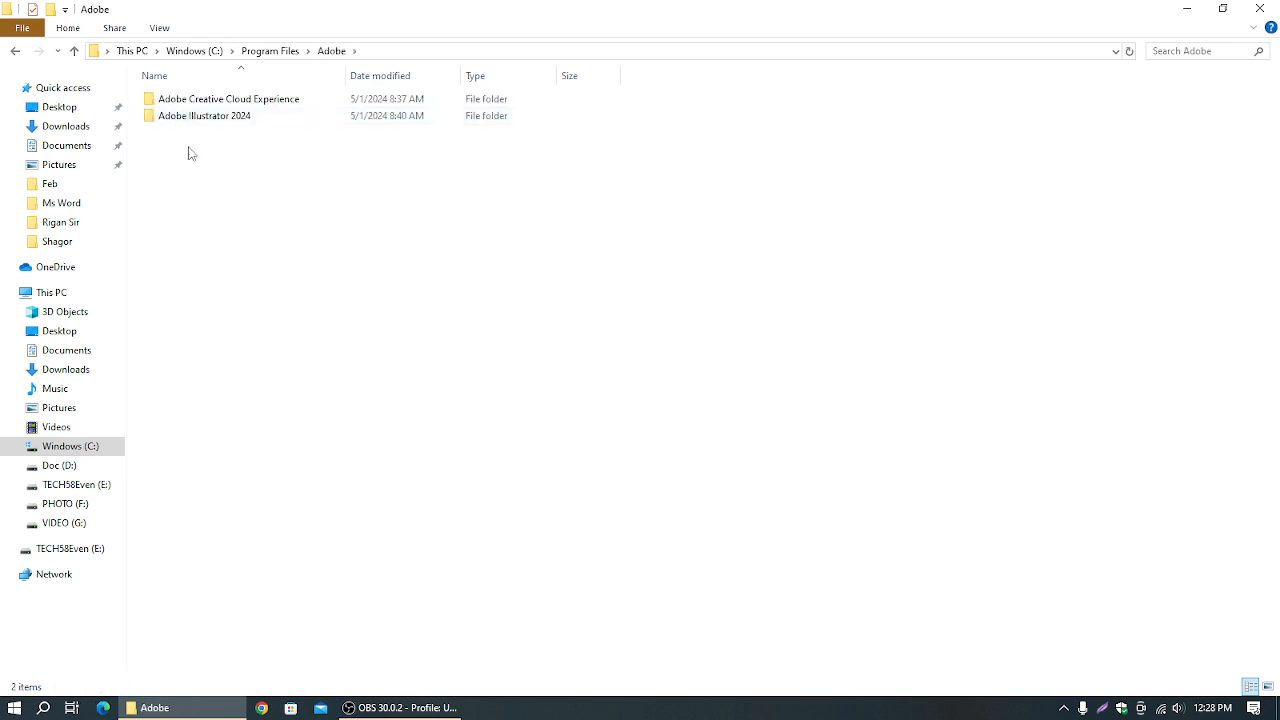
double_click(231, 121)
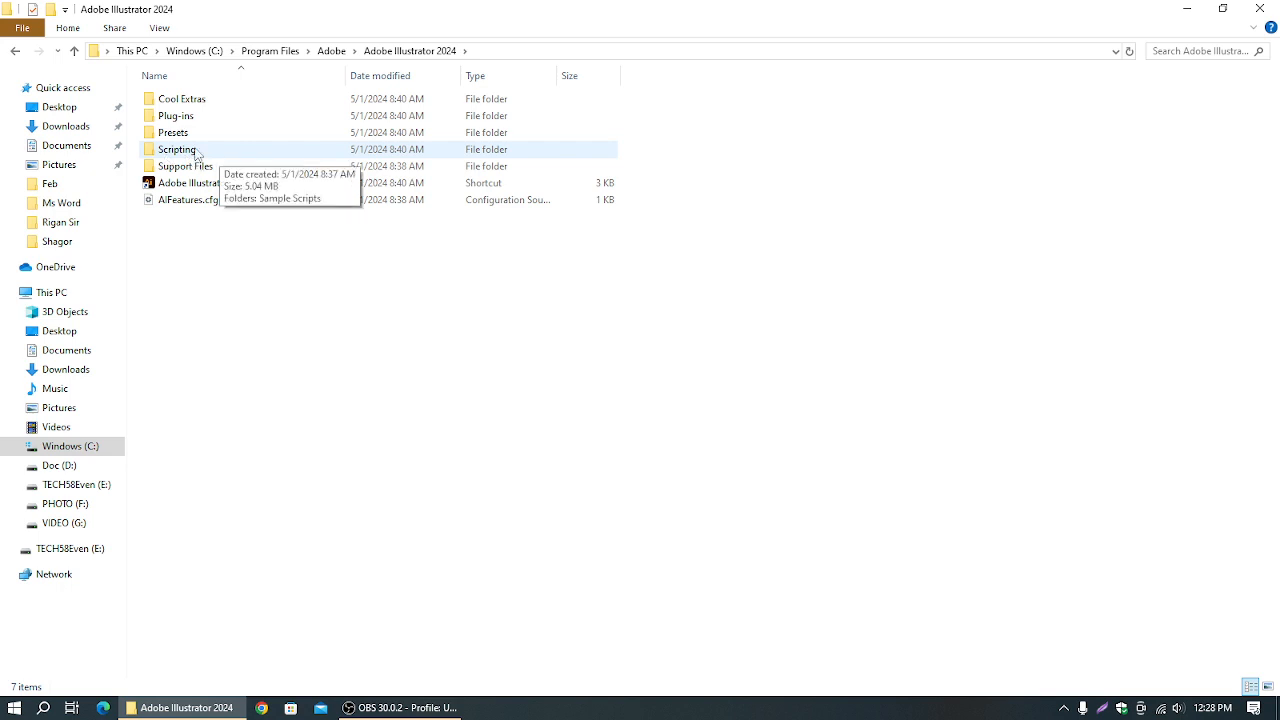
- Check the Plug-ins folder, return, and open the Sample Scripts folder inside Scripting
double_click(186, 118)
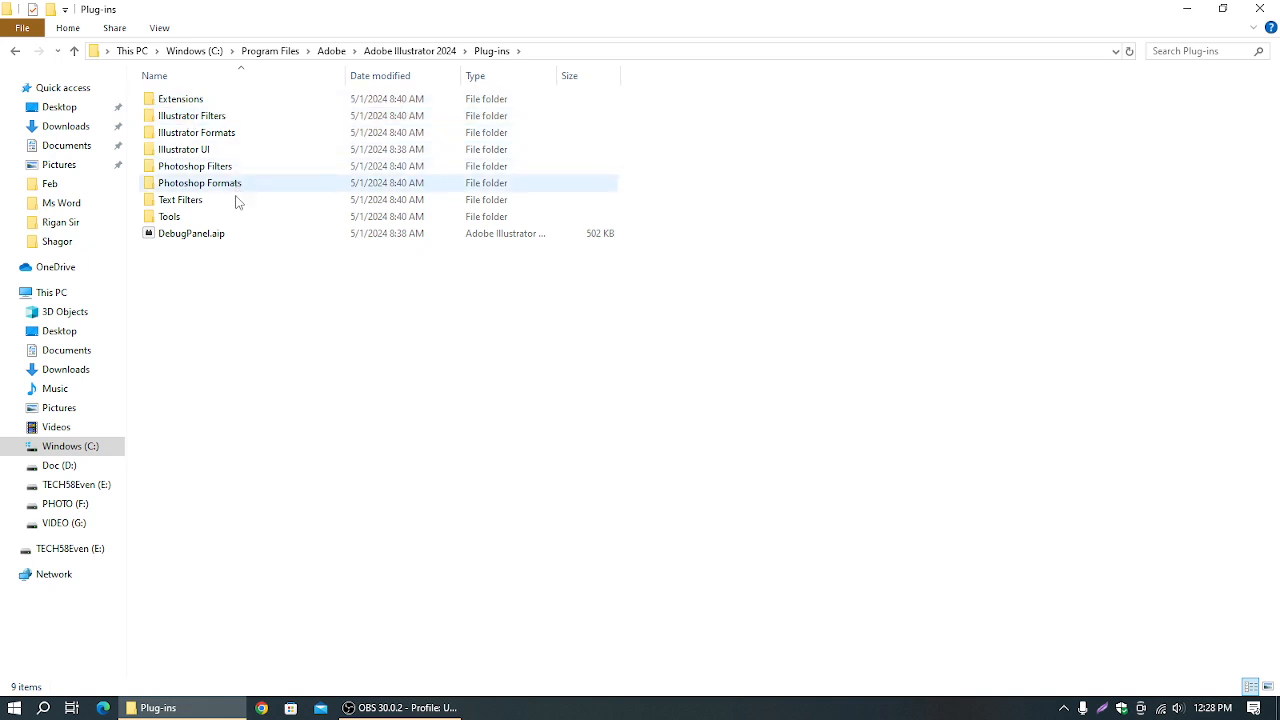
click(15, 51)
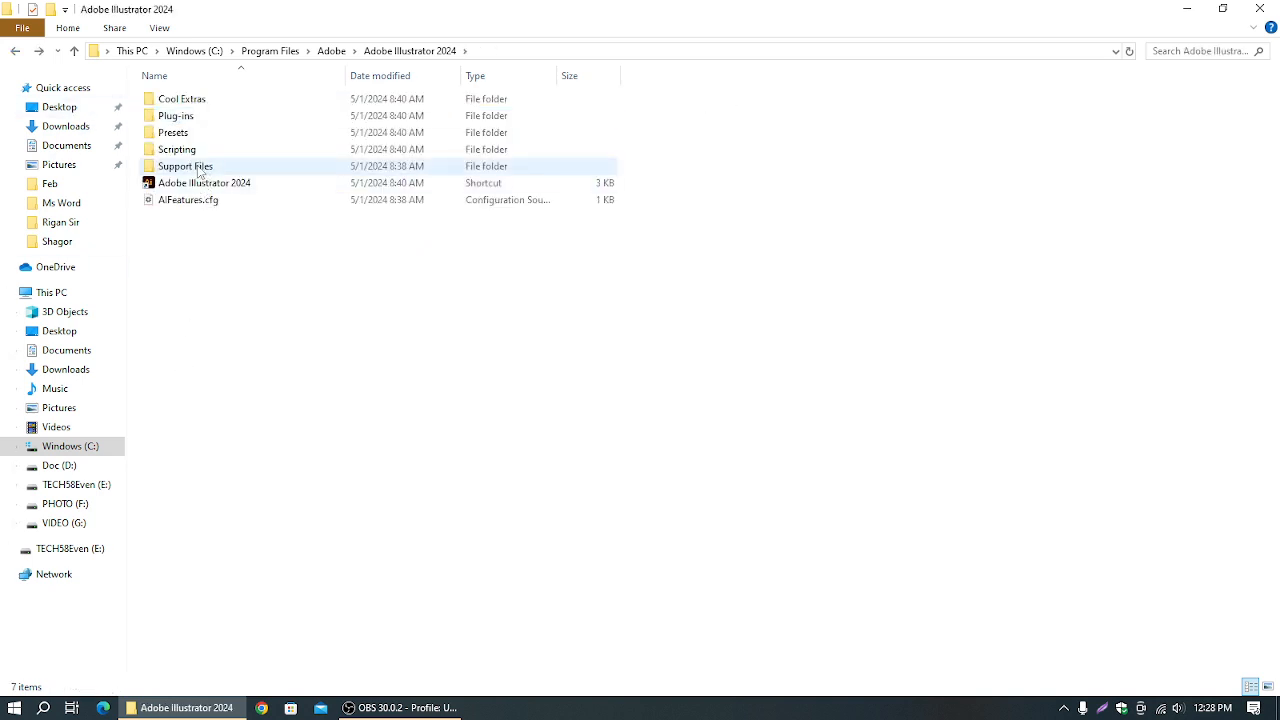
double_click(177, 152)
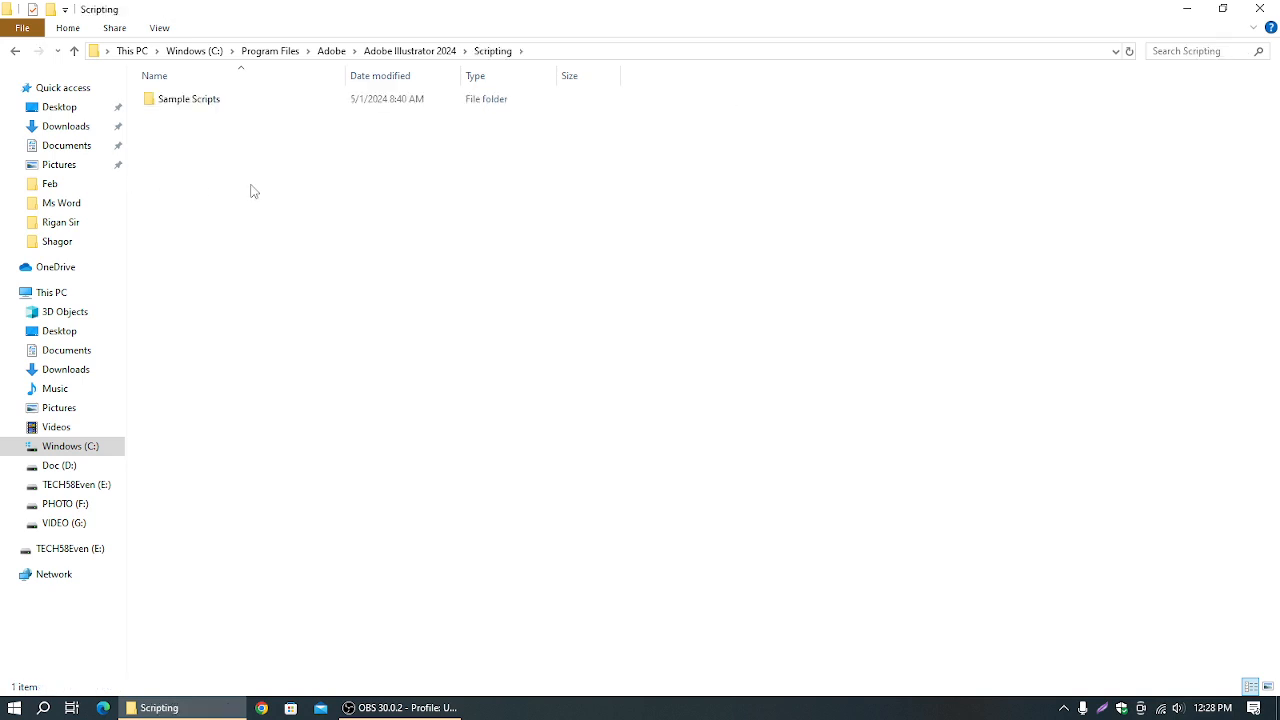
double_click(200, 104)
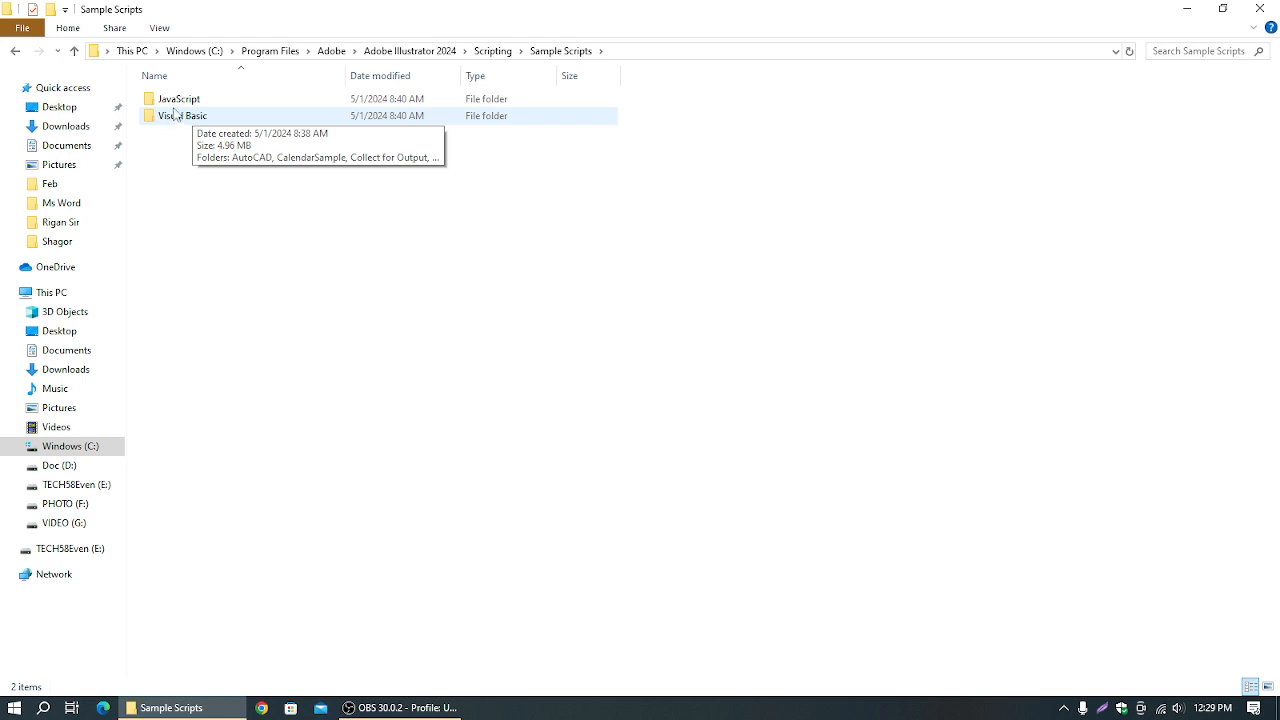
- Check the JavaScript folder inside Sample Scripts and return to the Adobe Illustrator 2024 folder
double_click(188, 100)
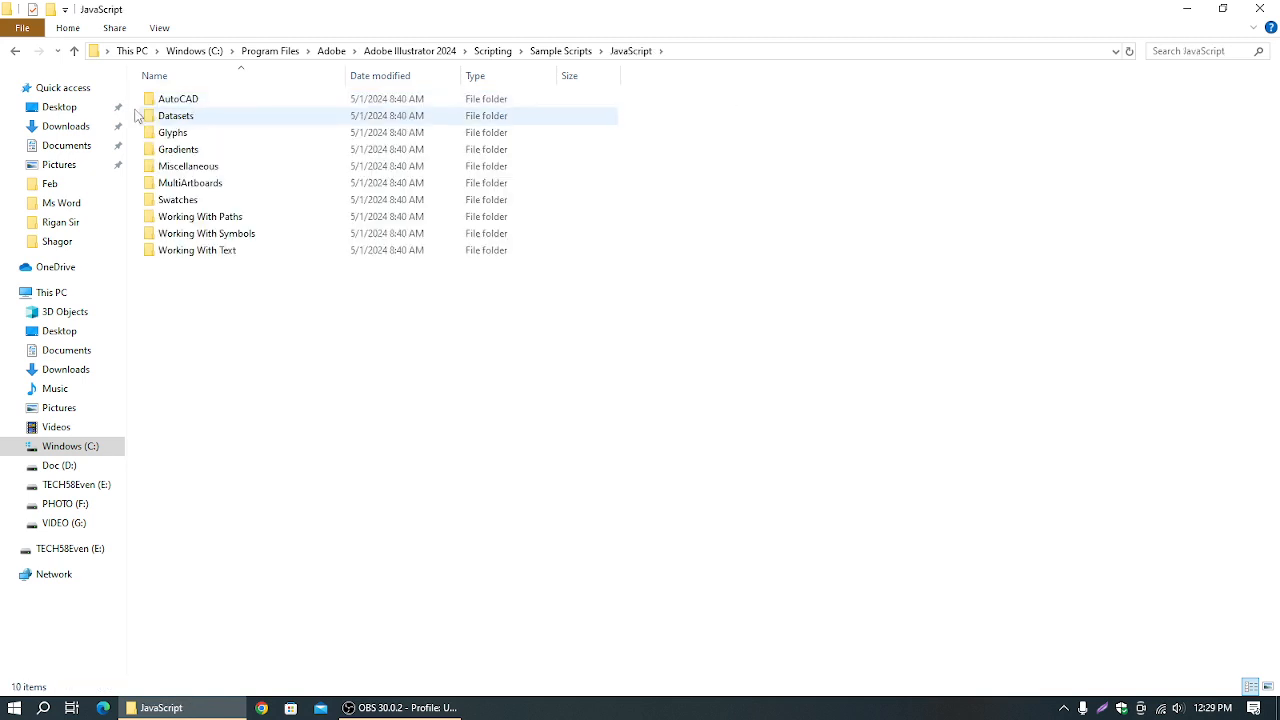
click(15, 52)
click(15, 52)
click(15, 52)
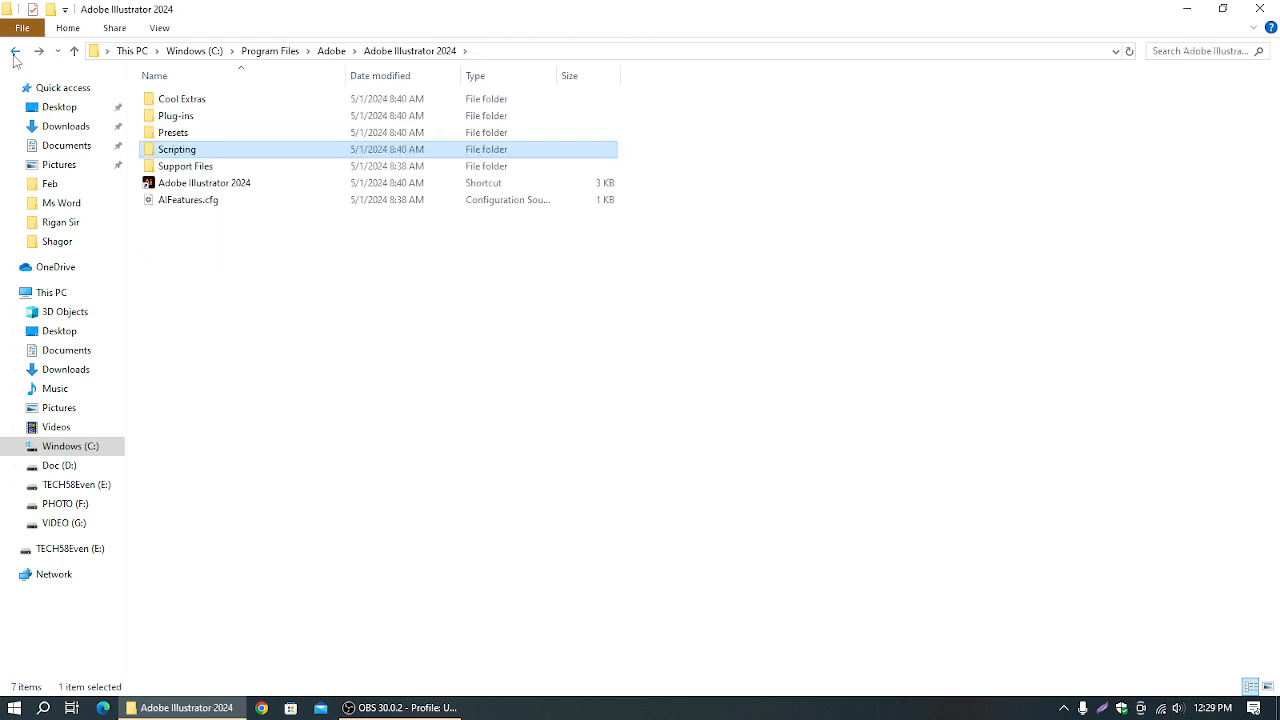
click(250, 290)
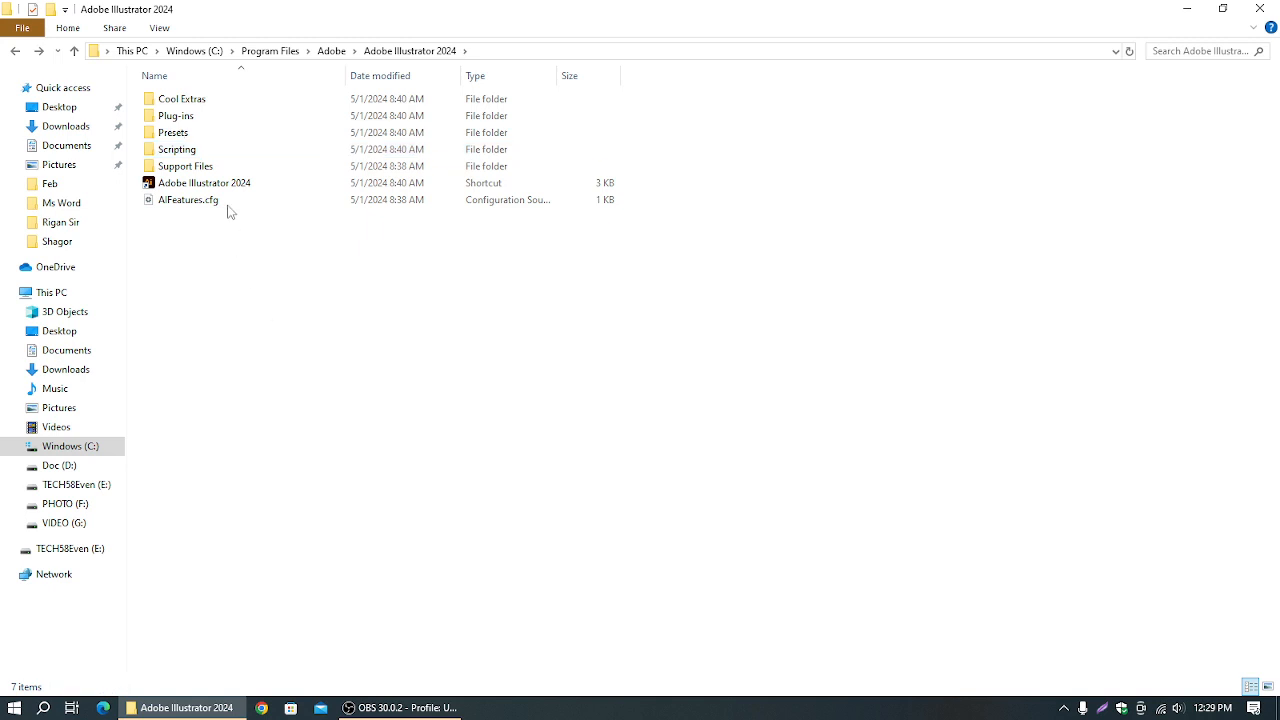
- Open the Scripts folder inside Presets > en_US of the Adobe Illustrator 2024 folder
double_click(193, 136)
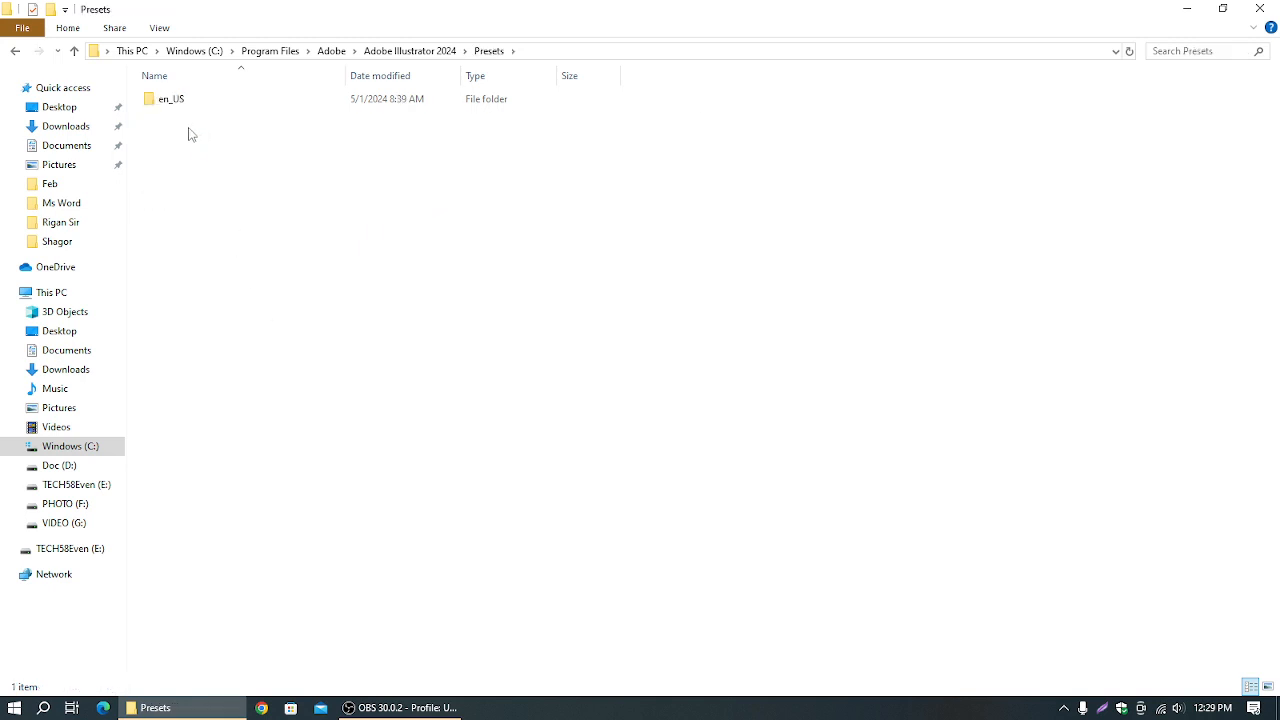
double_click(182, 106)
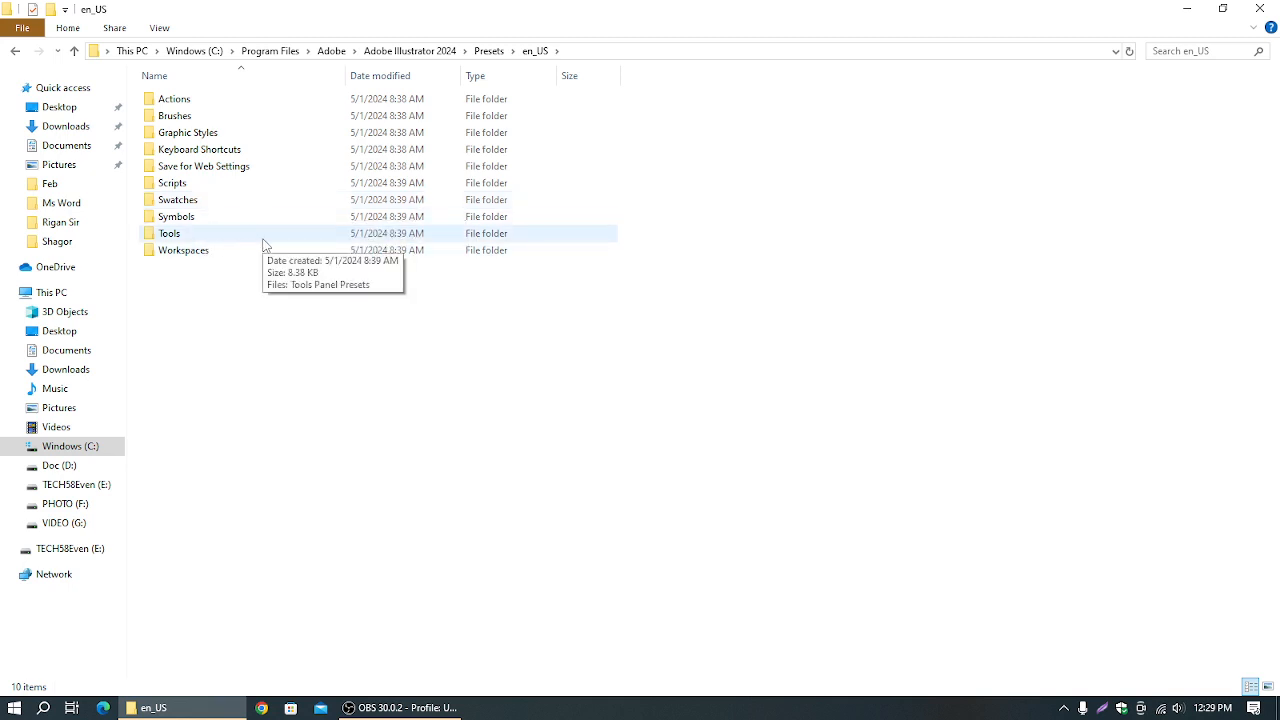
double_click(195, 186)
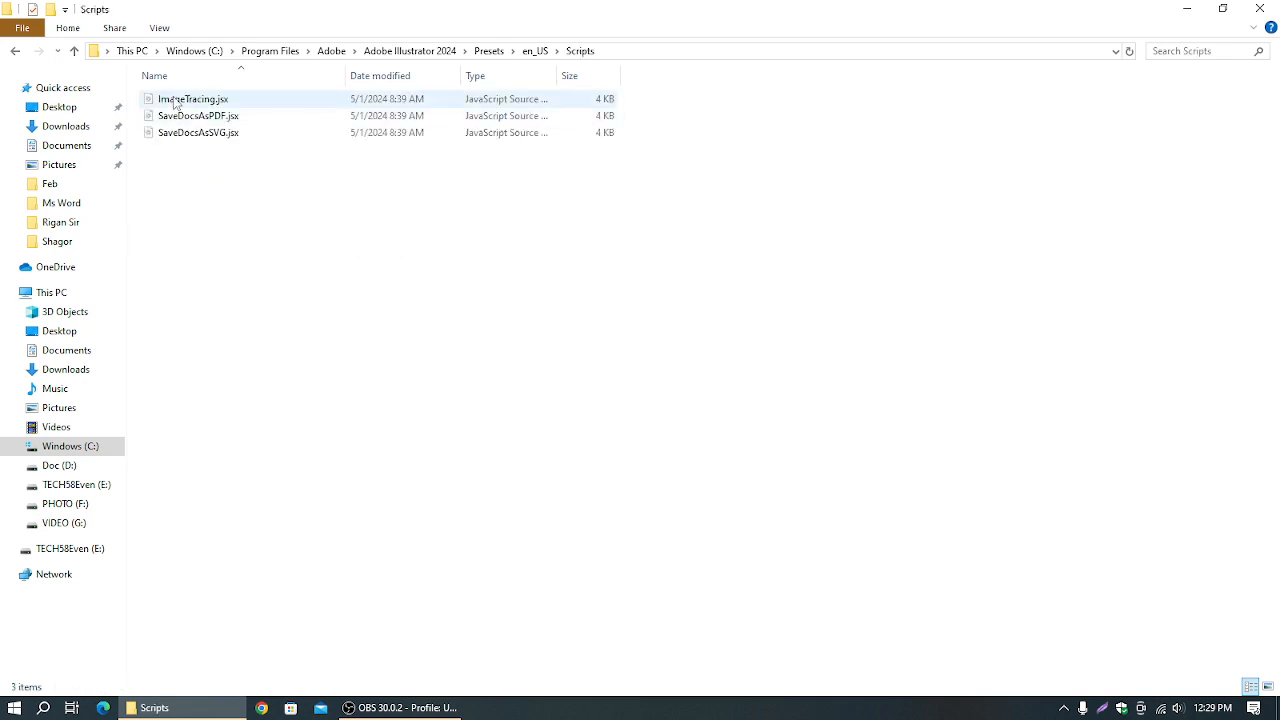
drag(186, 169, 152, 100)
click(222, 174)
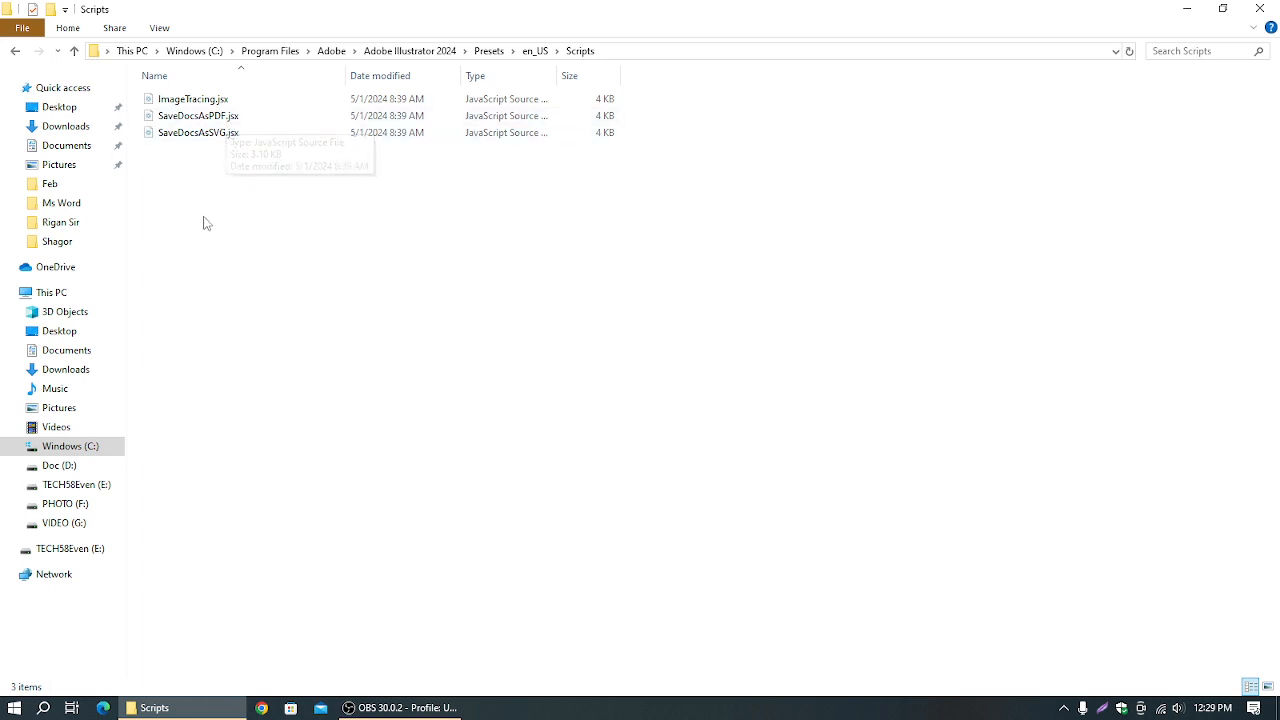
- Paste the copied script files into the Scripts folder, granting administrator permission for all current items
key(ctrl+v)
click(298, 279)
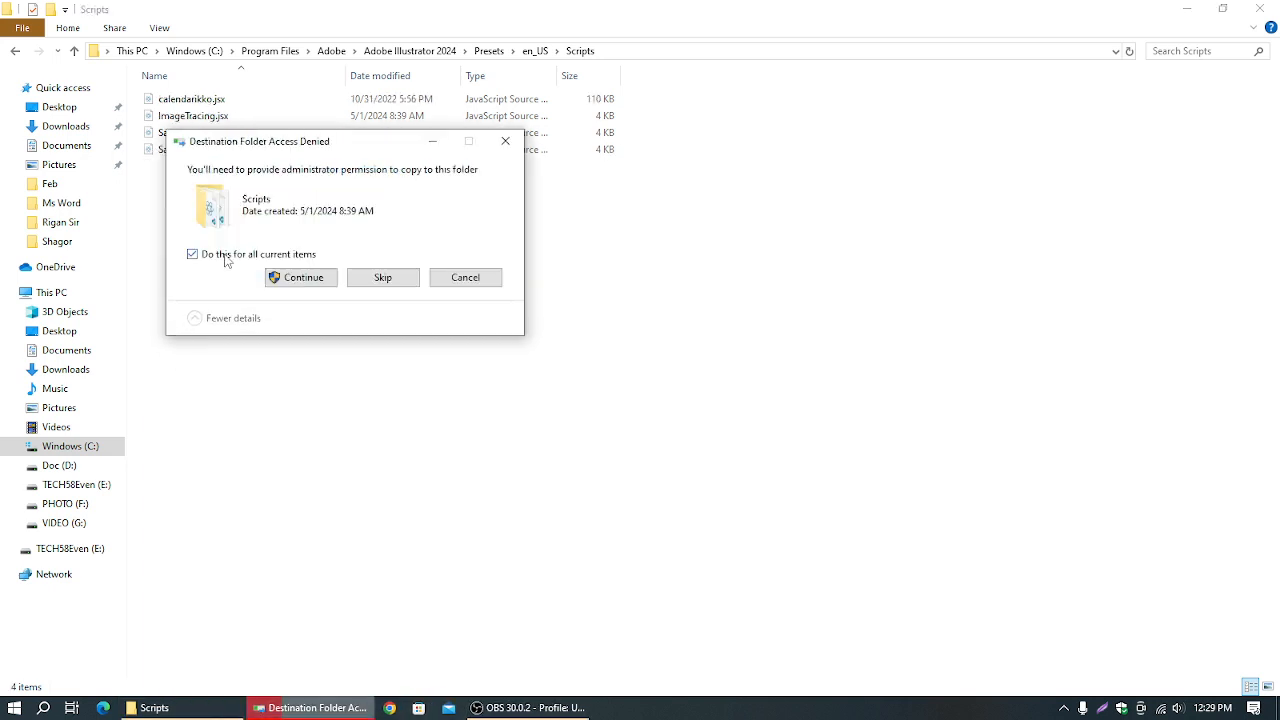
click(275, 278)
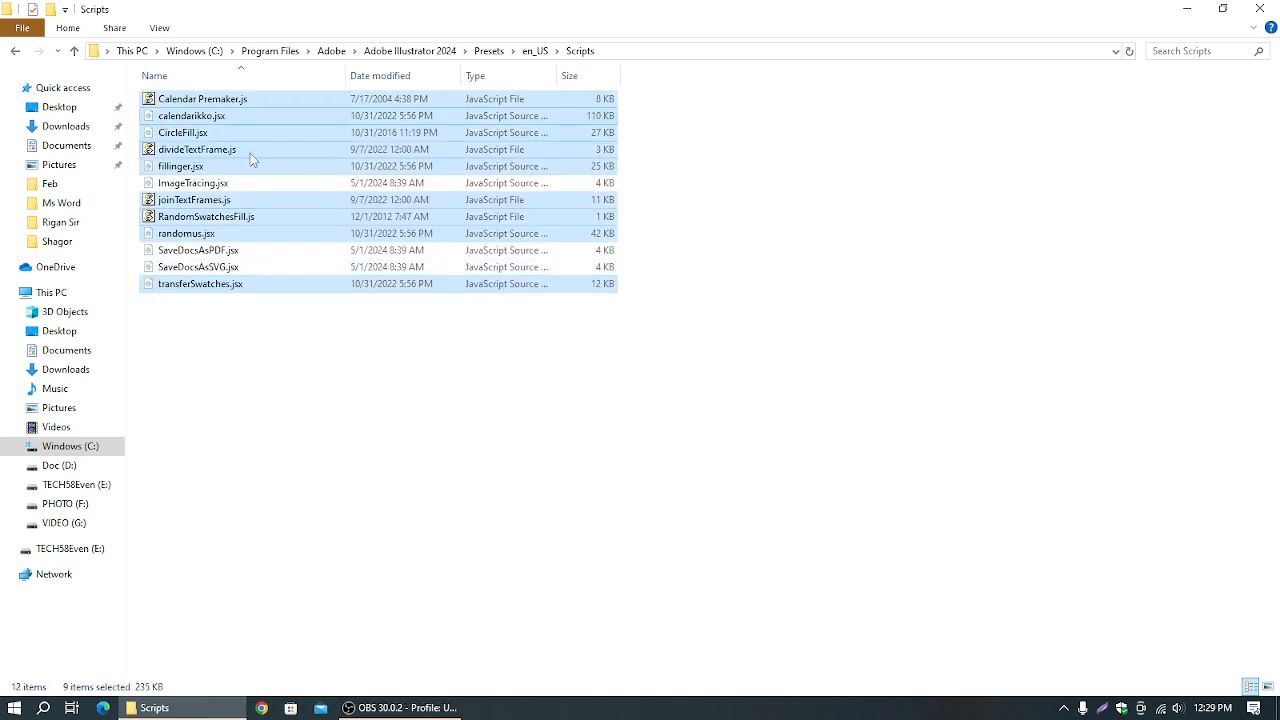
click(623, 466)
- Close File Explorer and launch Adobe Illustrator 2024
click(1260, 9)
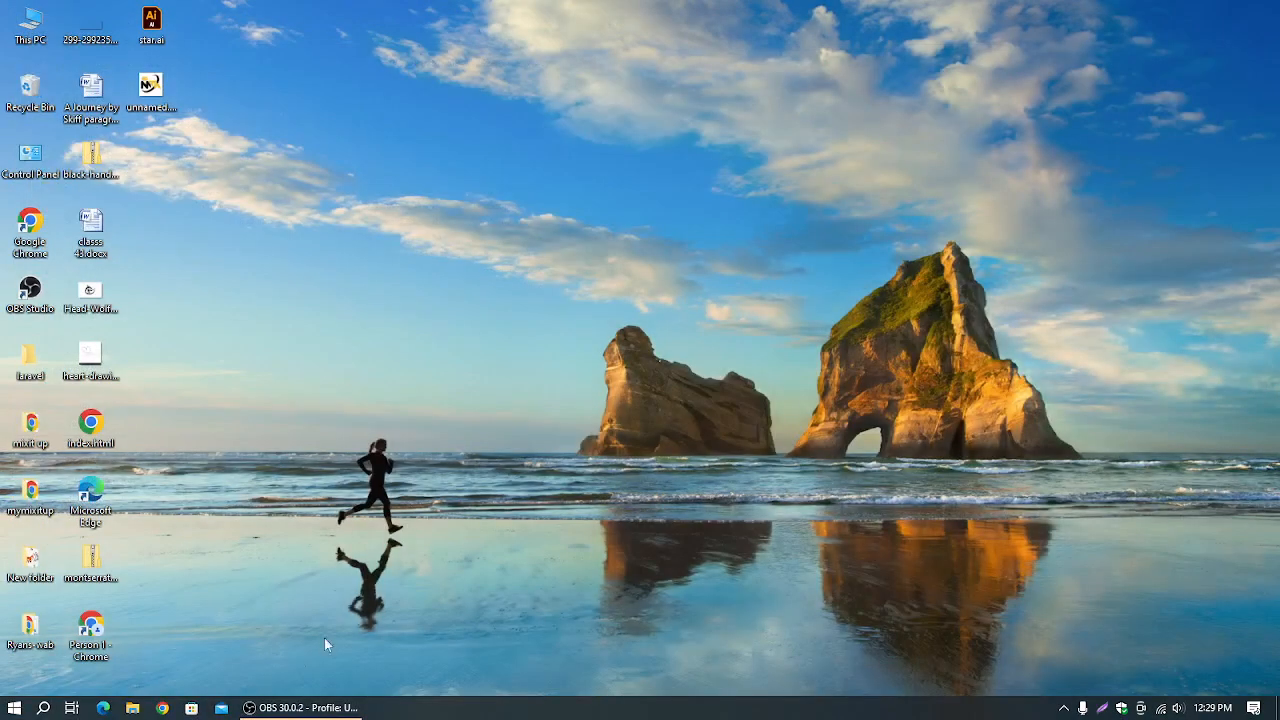
click(14, 708)
click(78, 382)
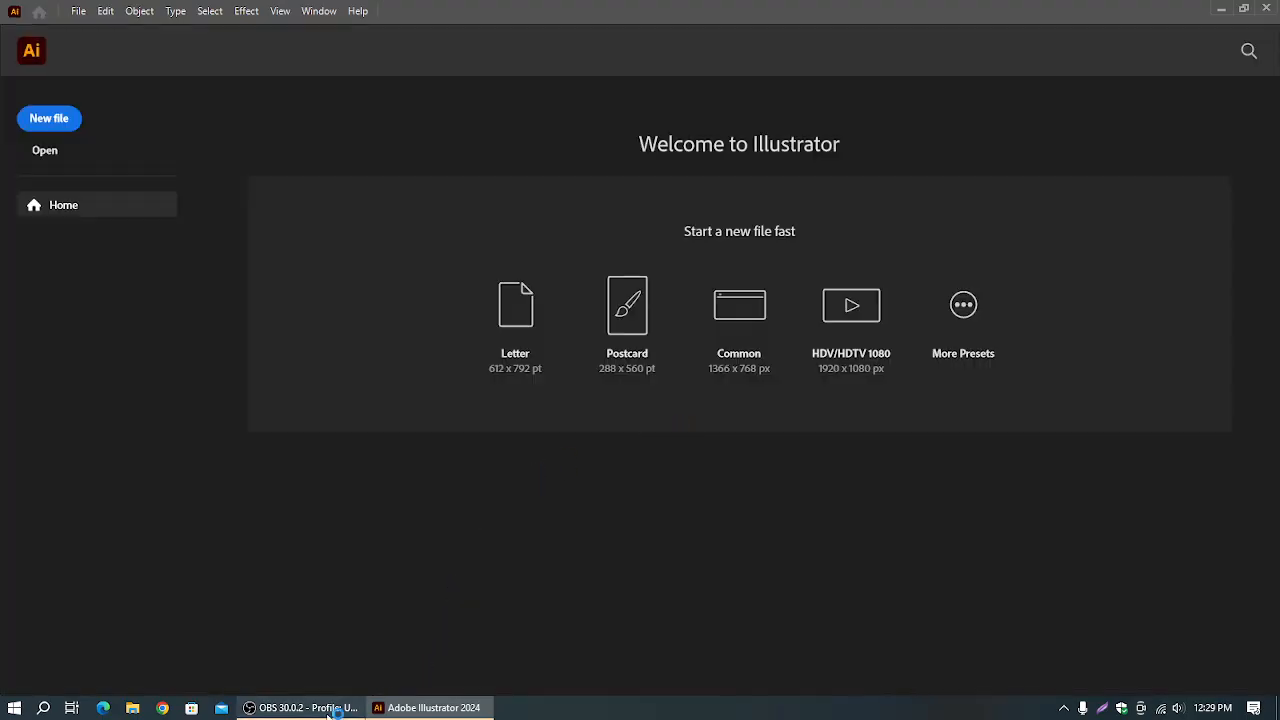
- Open Google Chrome with the Multimedia Training profile and search Google for "Adobe Illustrator script"
click(162, 708)
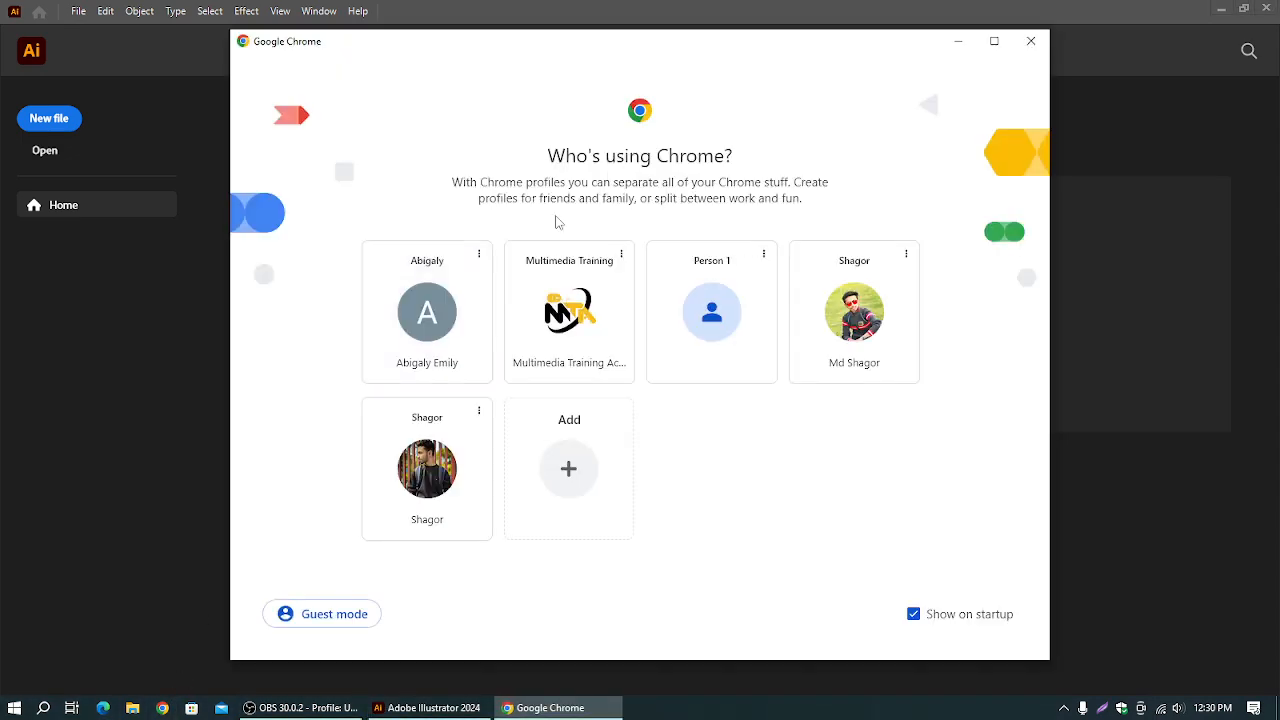
click(619, 314)
click(340, 54)
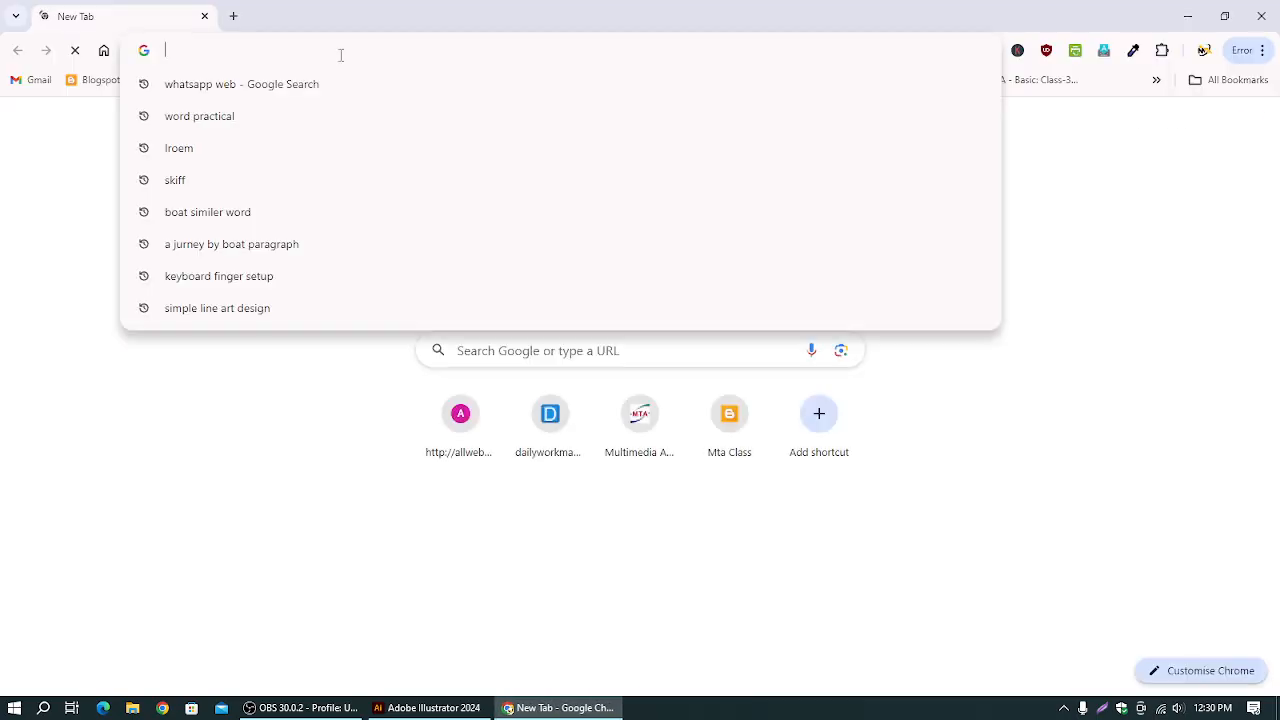
text(adobe)
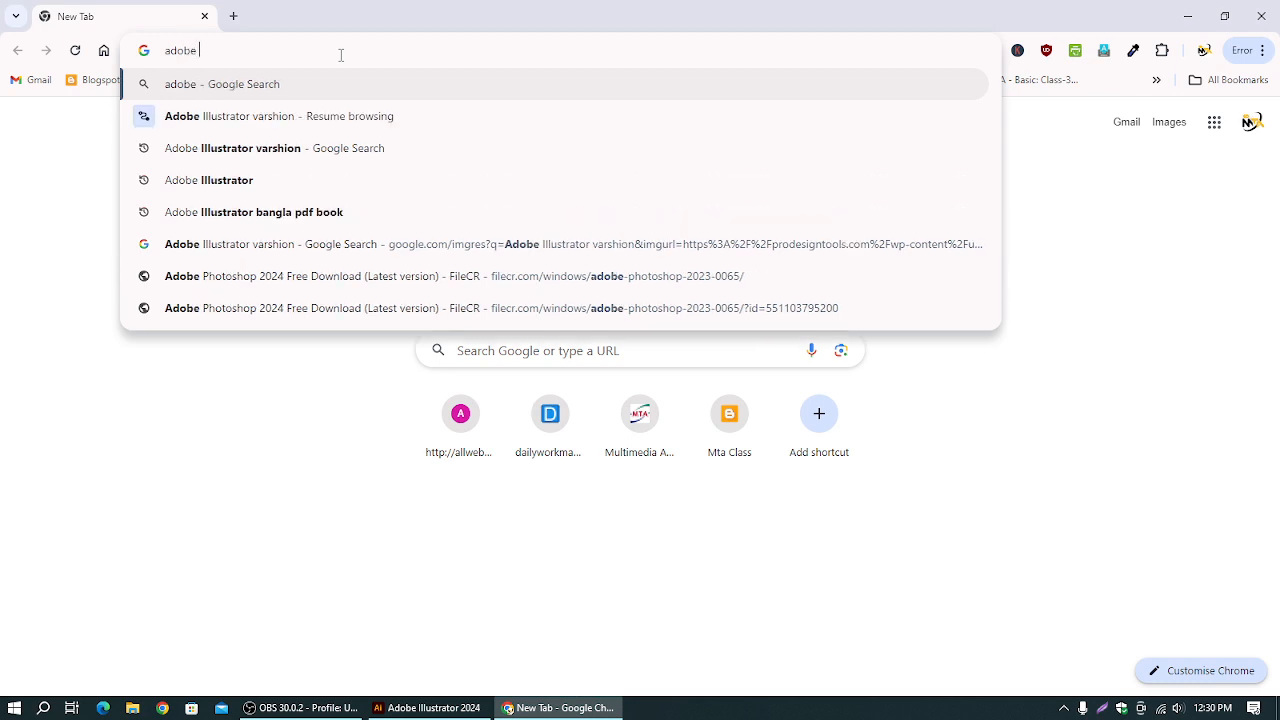
key(Down)
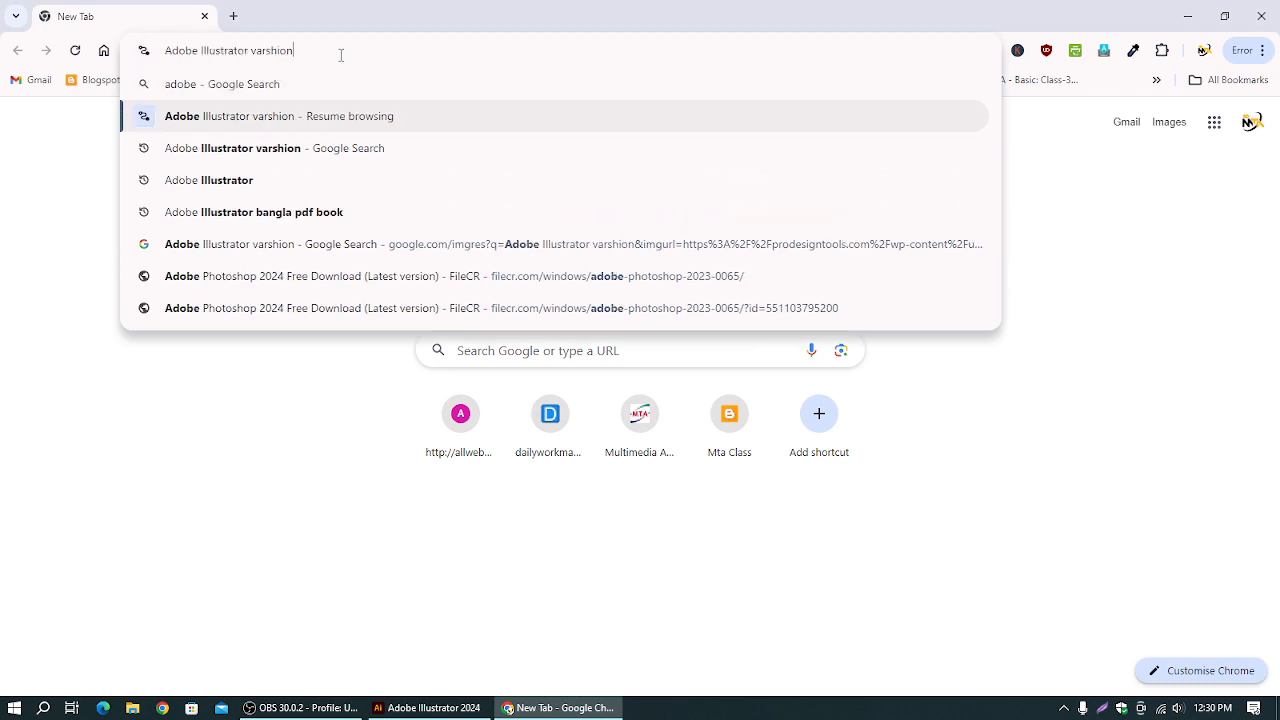
key(Down)
double_click(253, 52)
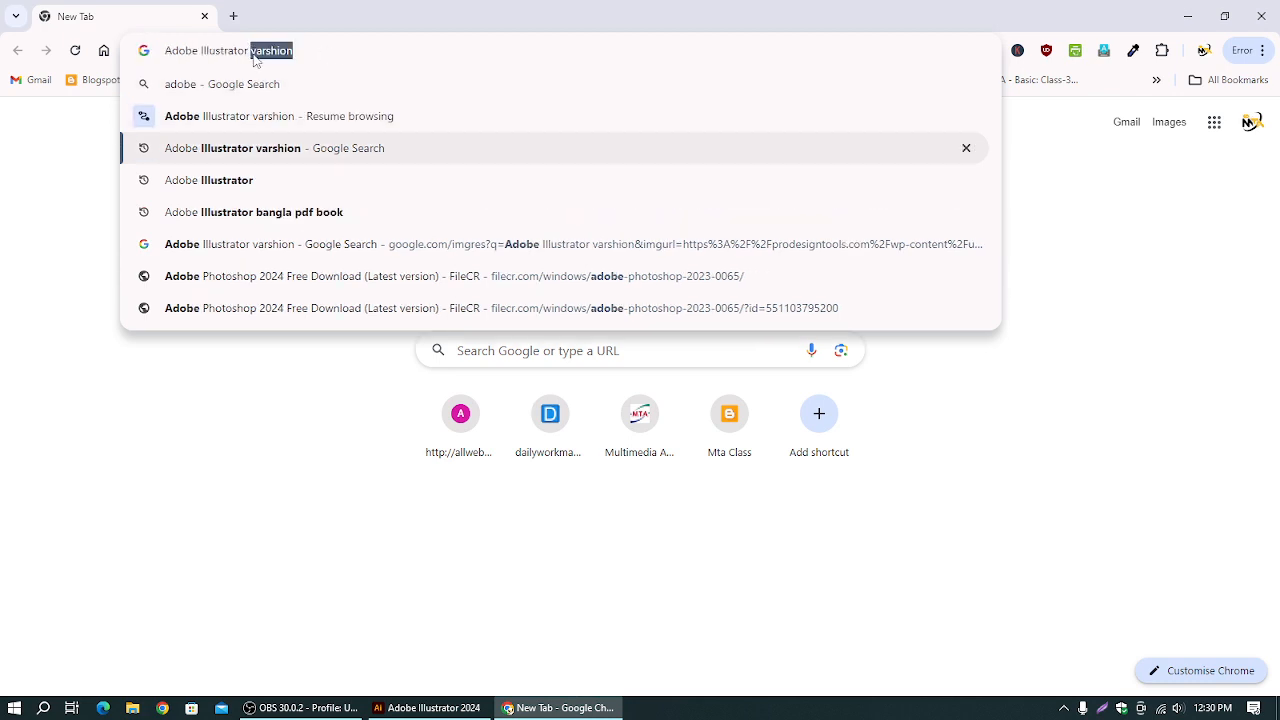
text(scrip)
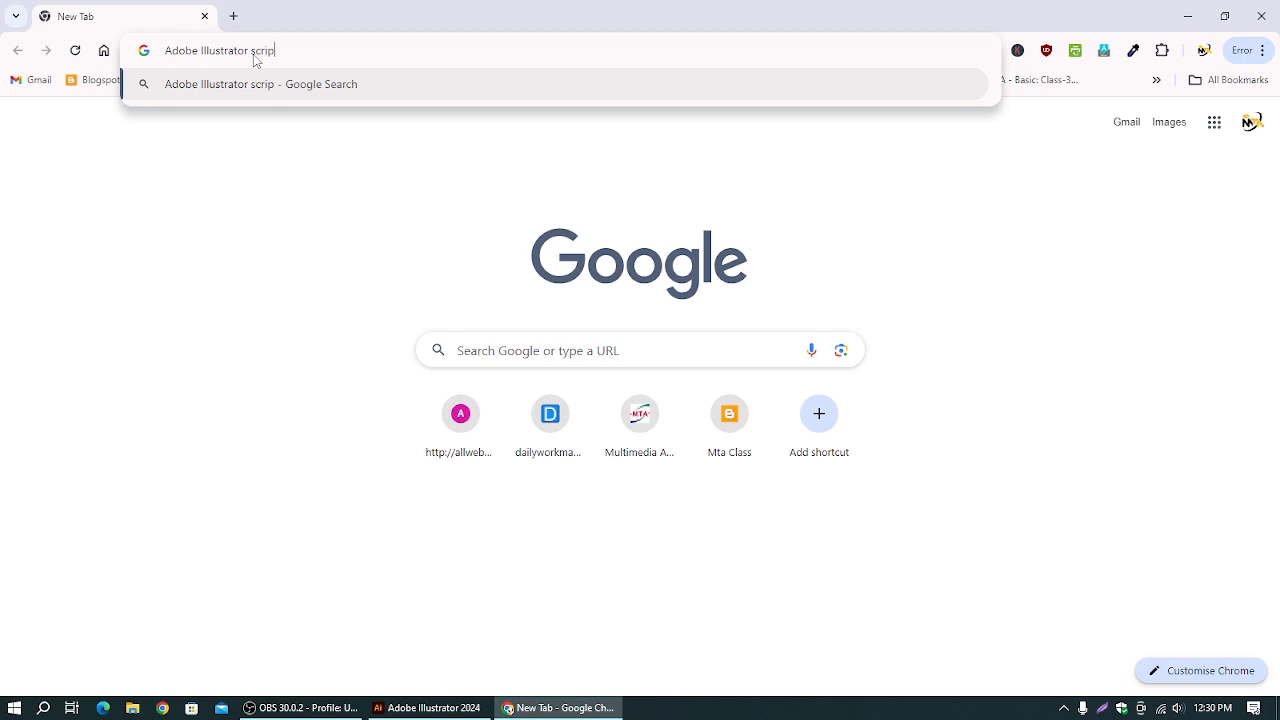
text(t)
key(Return)
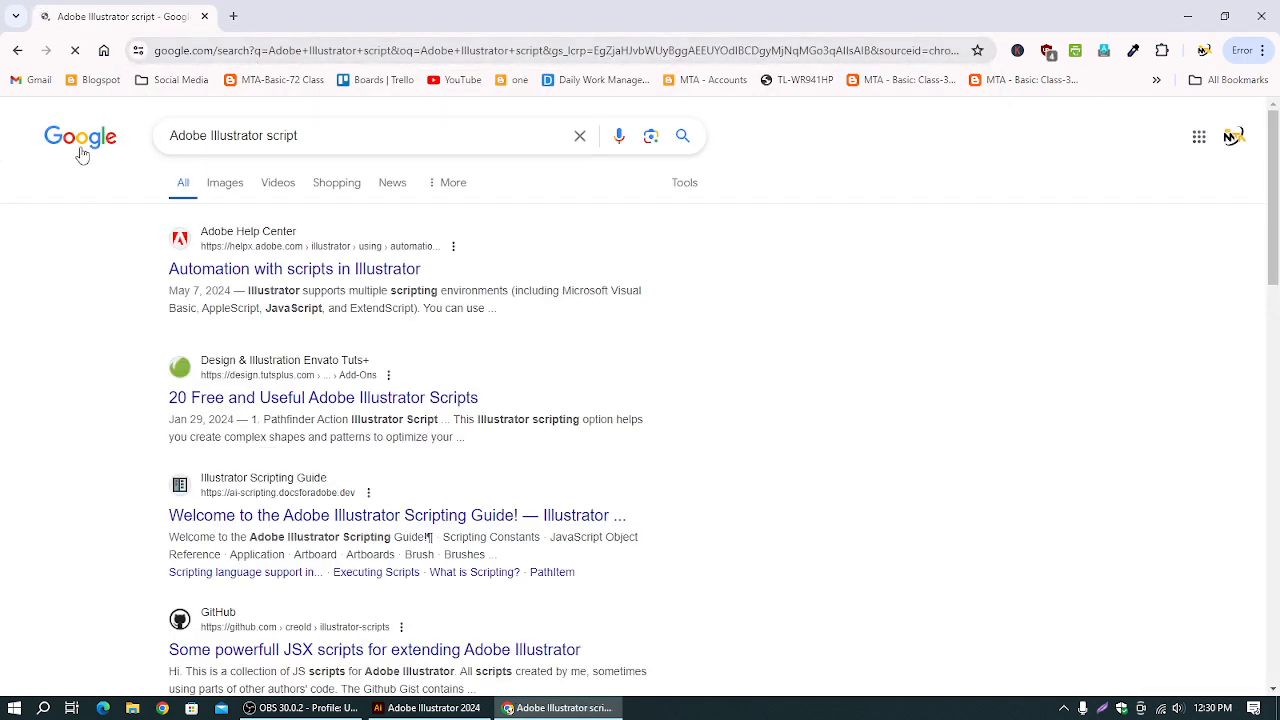
- Open the Envato Tuts+ article "20 Free and Useful Adobe Illustrator Scripts" in a new tab and read its How to Install Scripts section
middle_click(430, 404)
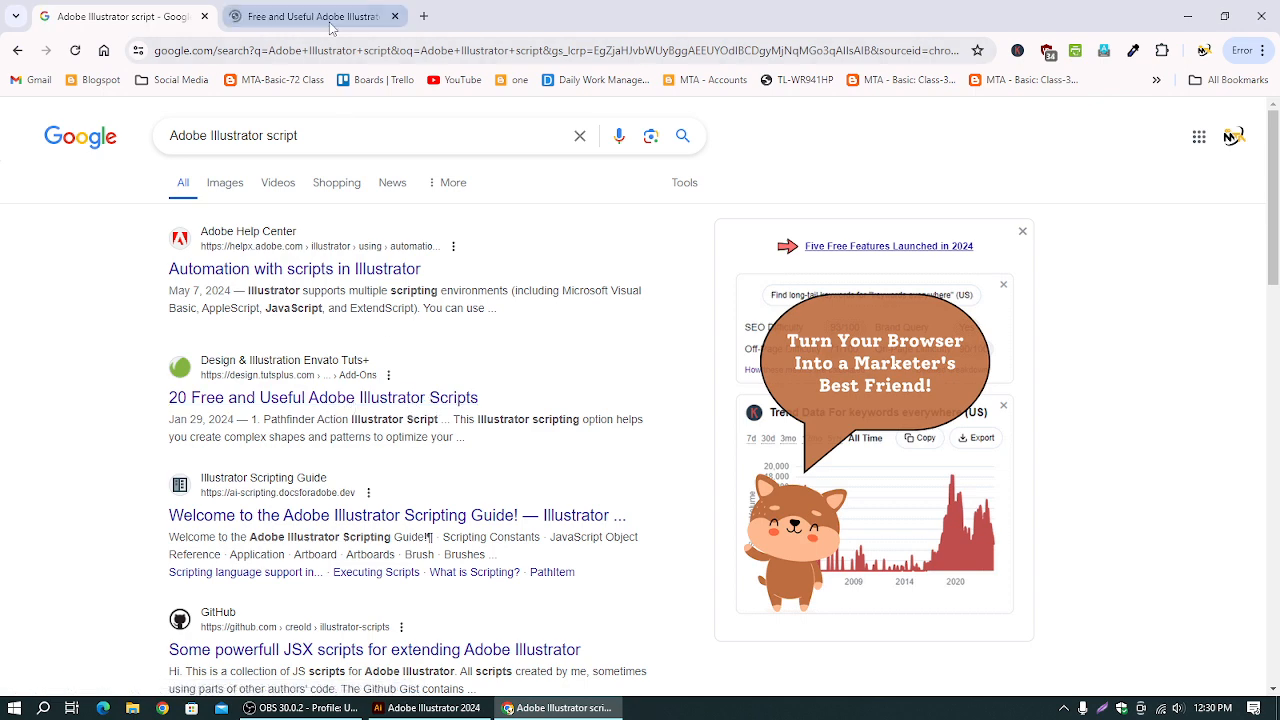
click(330, 26)
scroll(450, 420, down, 6)
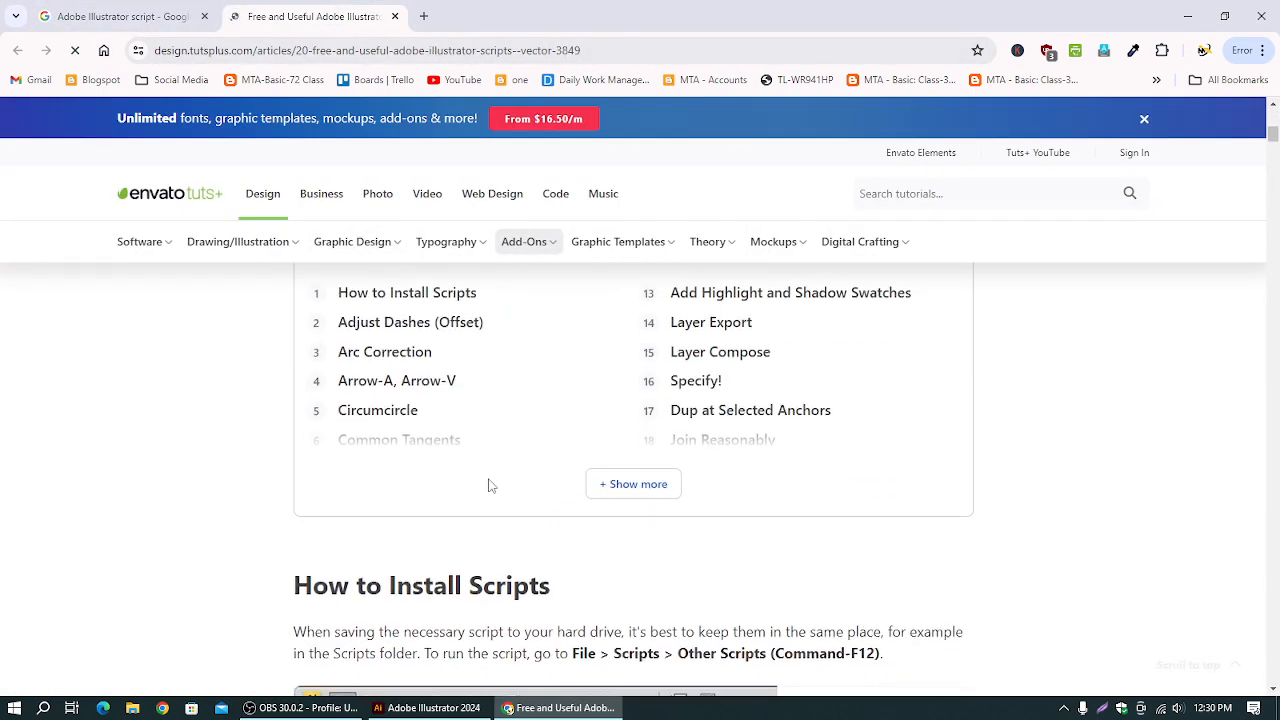
scroll(489, 485, down, 3)
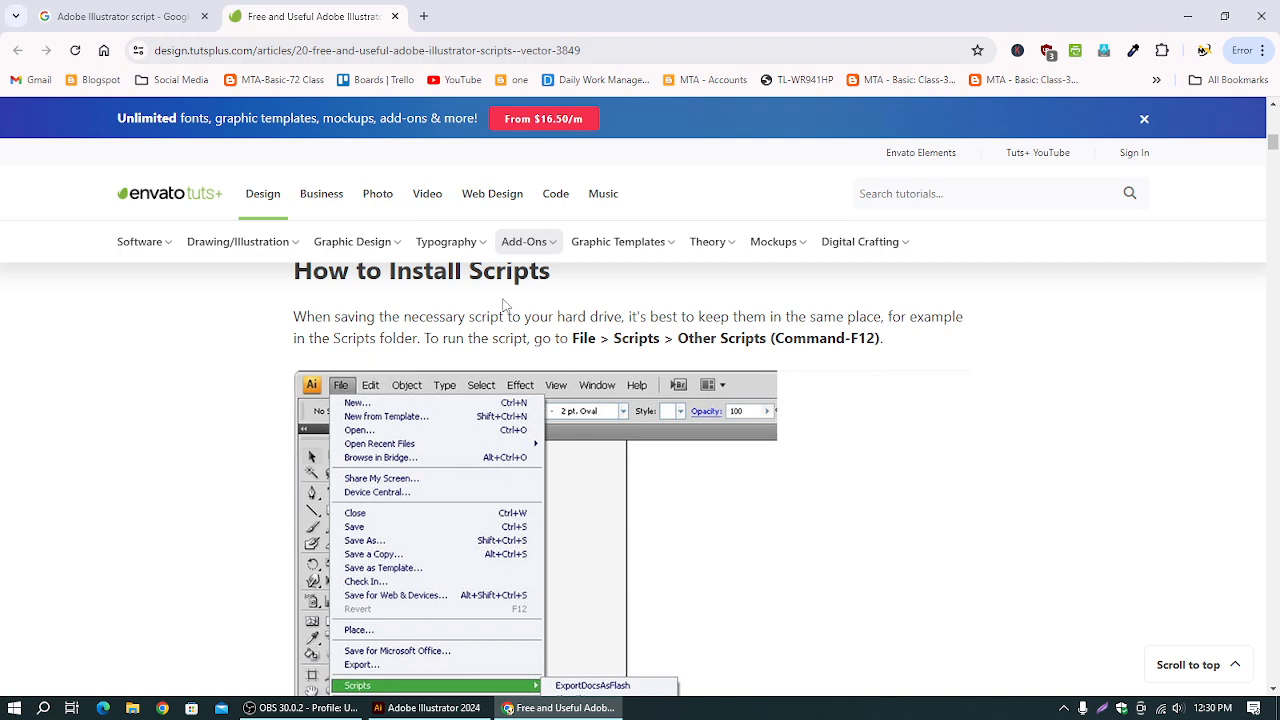
scroll(505, 305, down, 4)
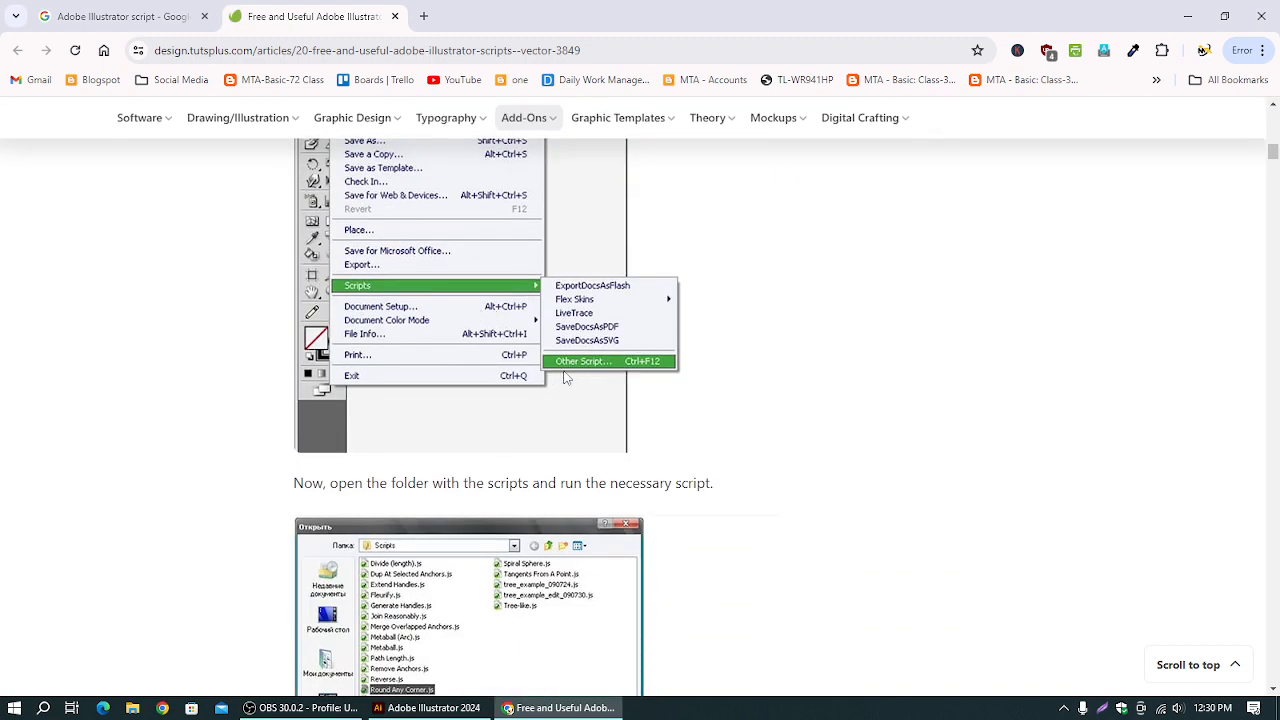
- Switch to Illustrator, view the installed scripts, open and dismiss the Other Script file chooser, and return to the article in Chrome
click(408, 710)
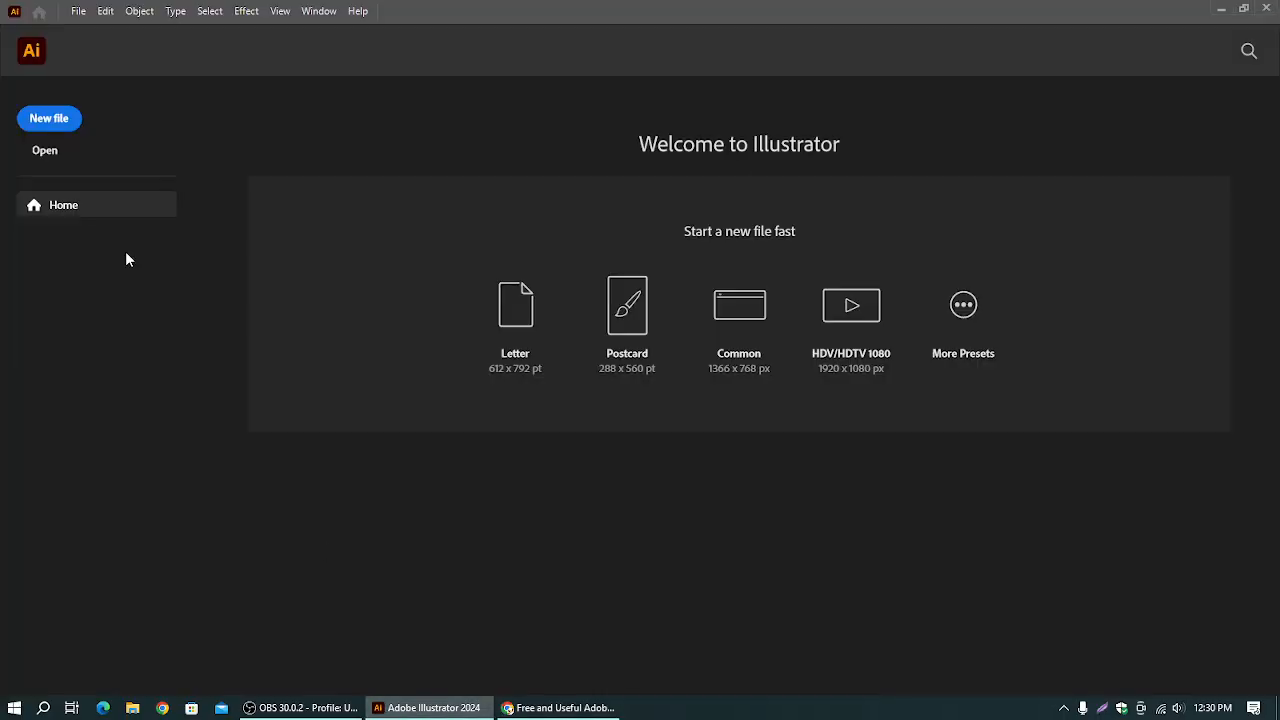
click(78, 11)
mouse_move(207, 424)
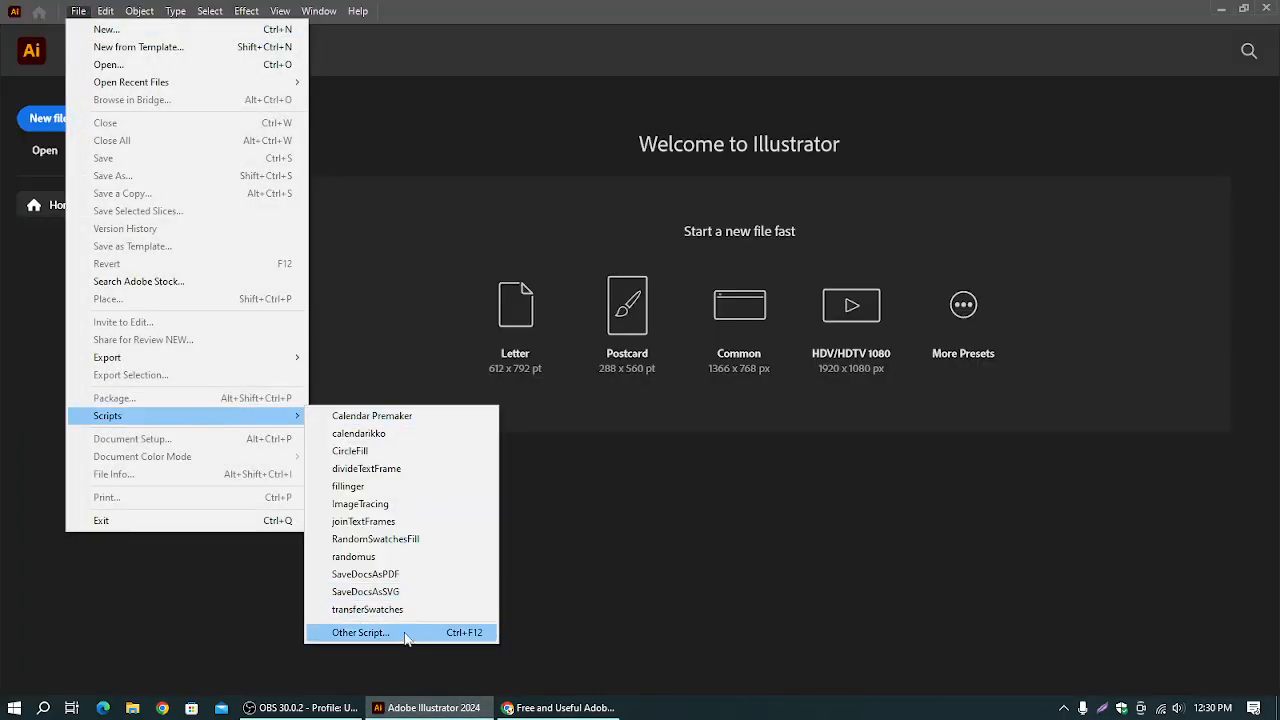
click(412, 632)
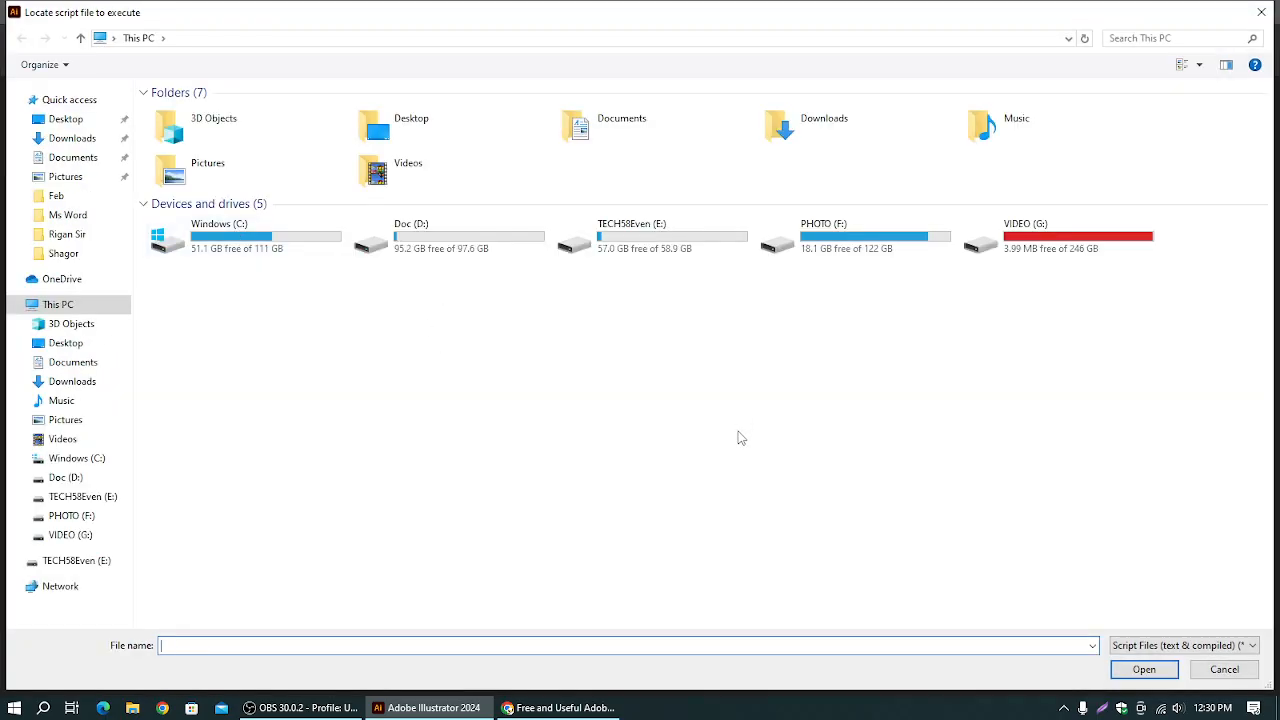
click(1261, 12)
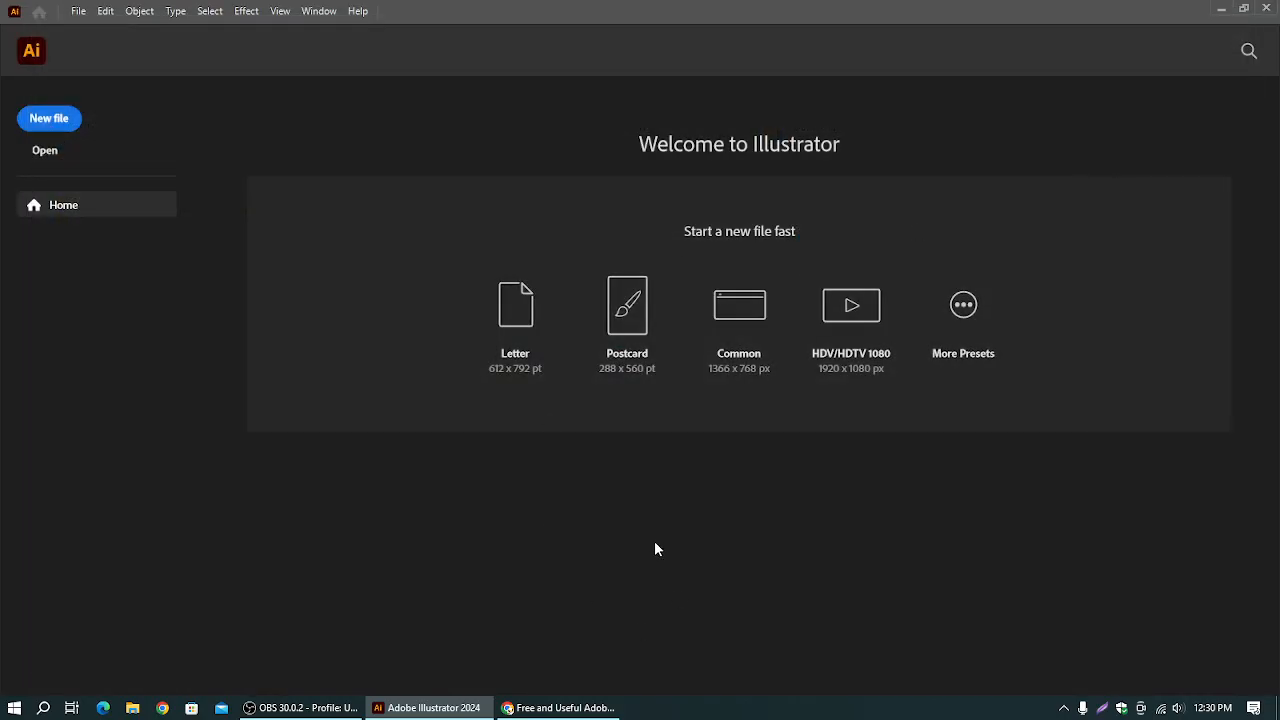
click(1221, 9)
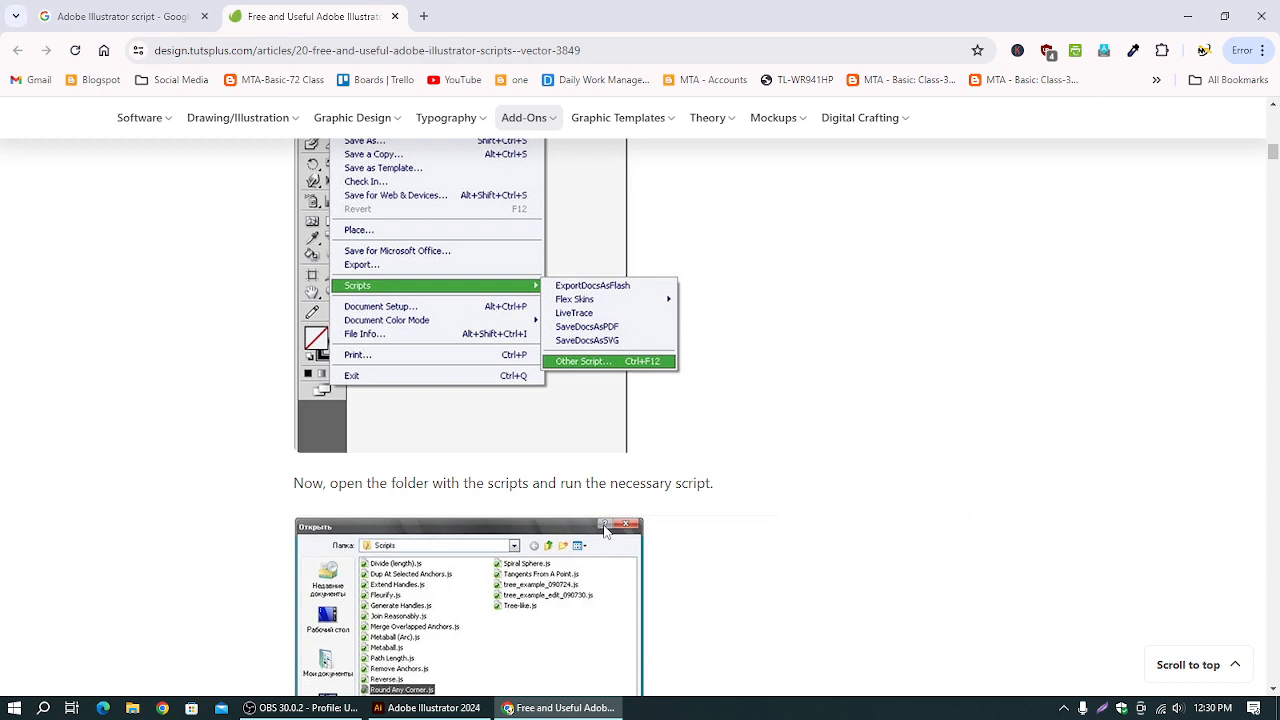
- Examine the article's script descriptions, download links and before/after examples, from Adjust Dashes (Offset) through the handle extension script
scroll(604, 530, down, 10)
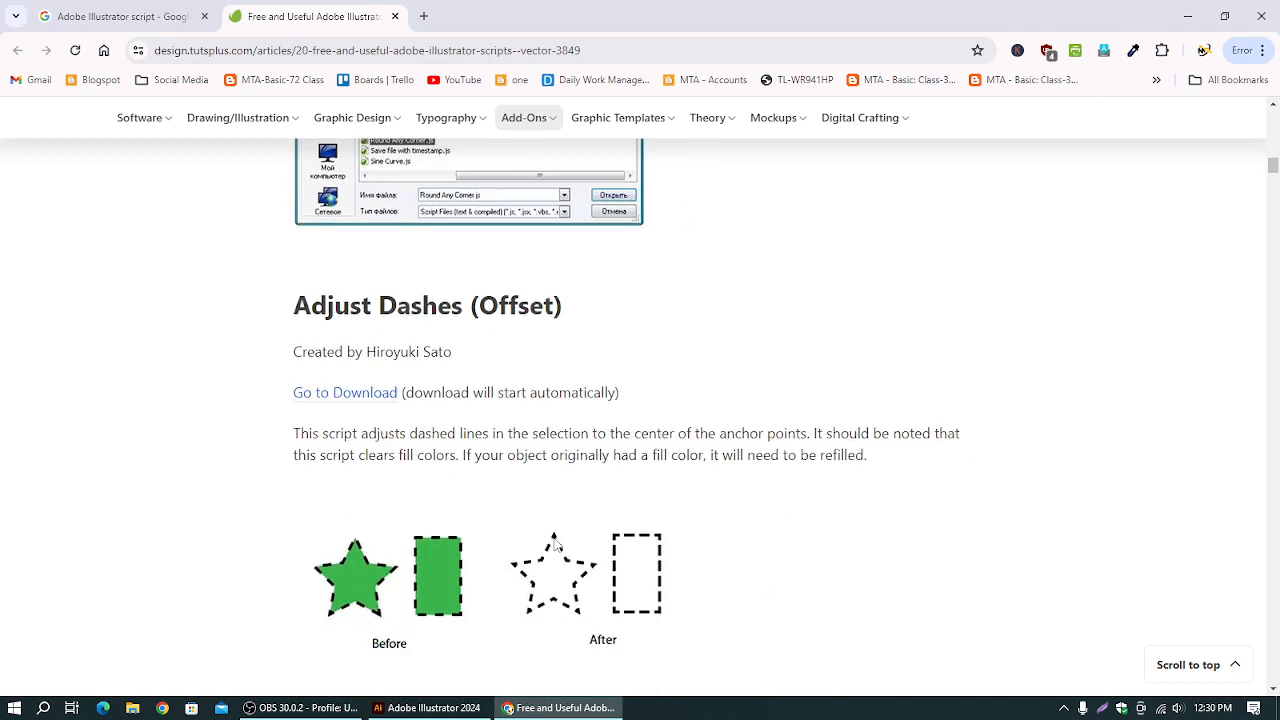
scroll(439, 355, down, 2)
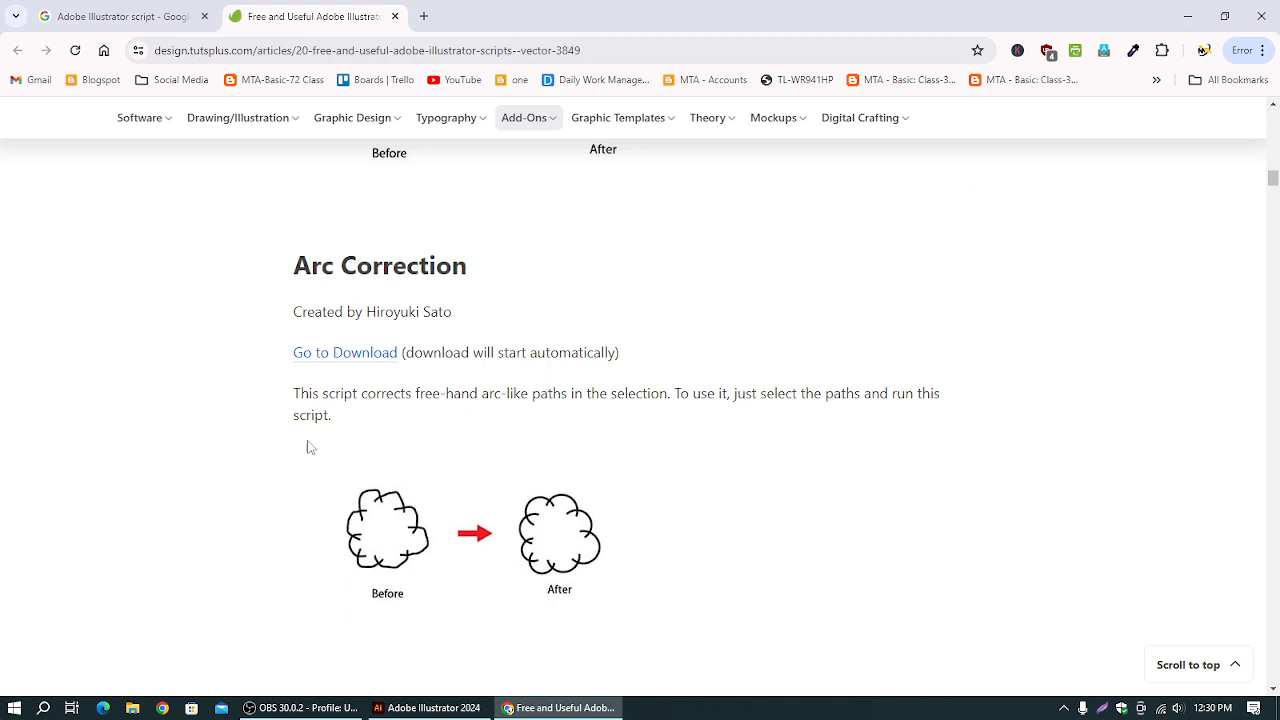
scroll(428, 290, down, 1)
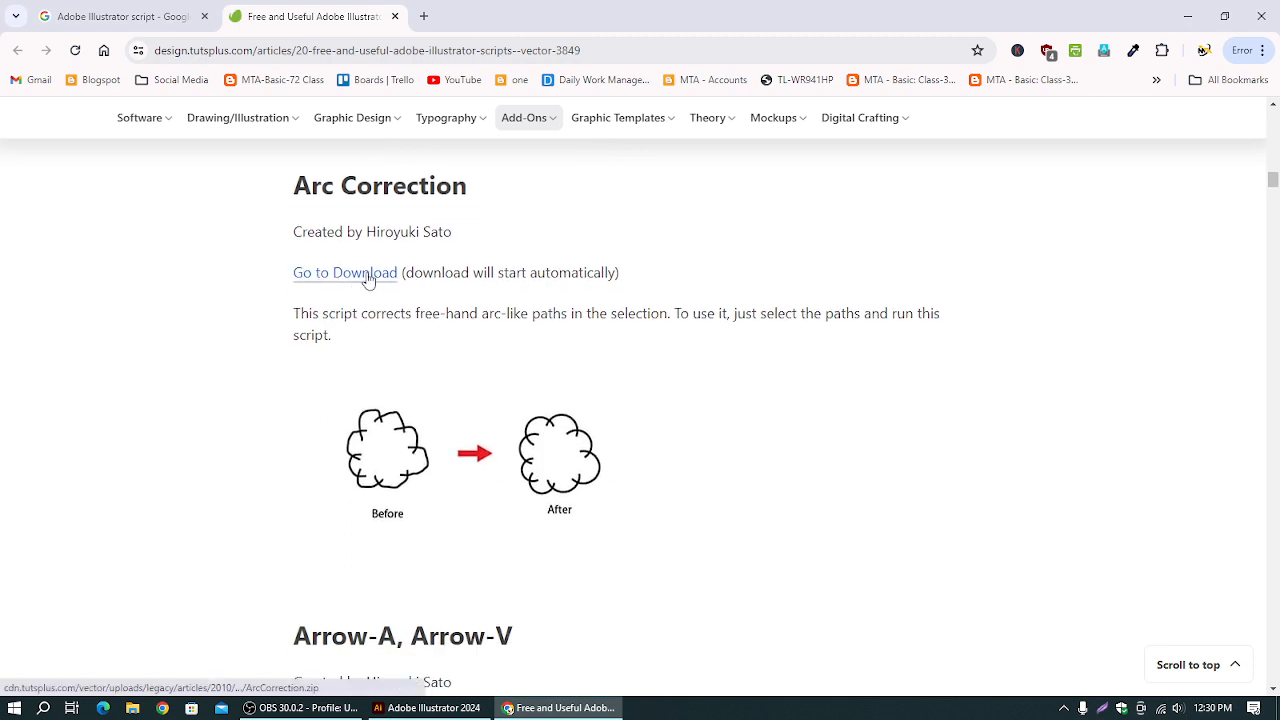
scroll(368, 294, down, 3)
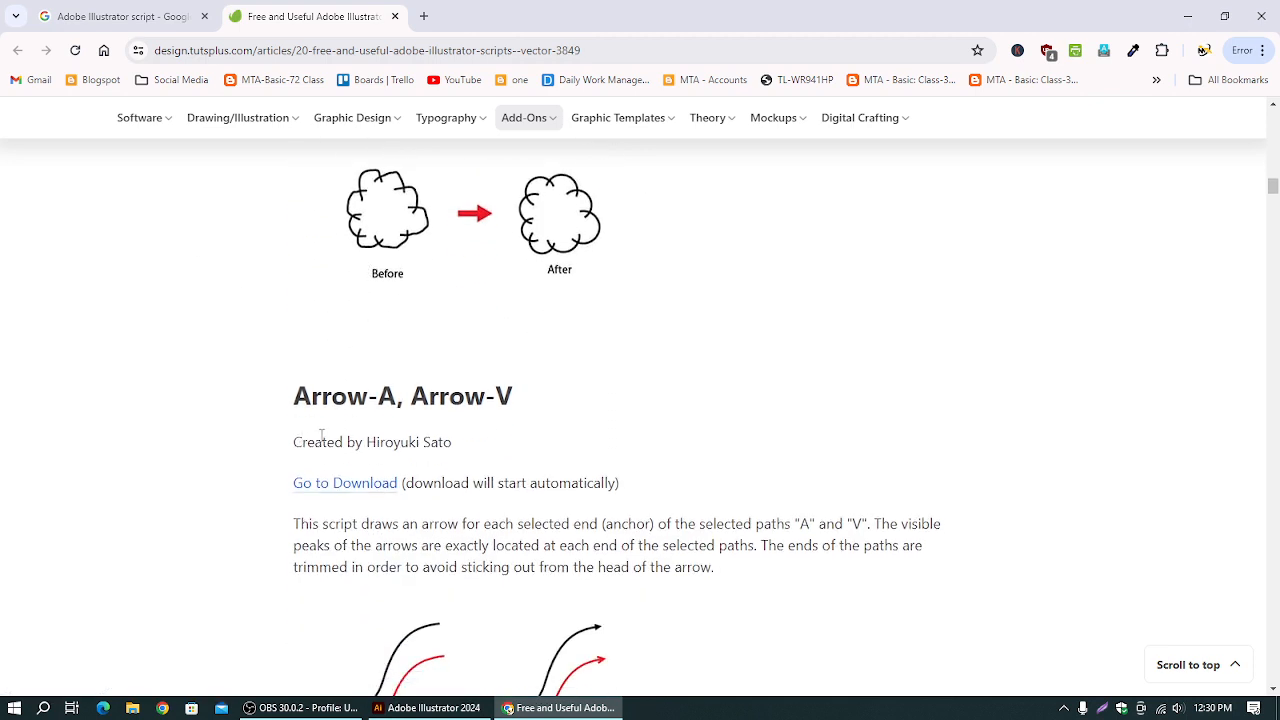
scroll(446, 423, down, 2)
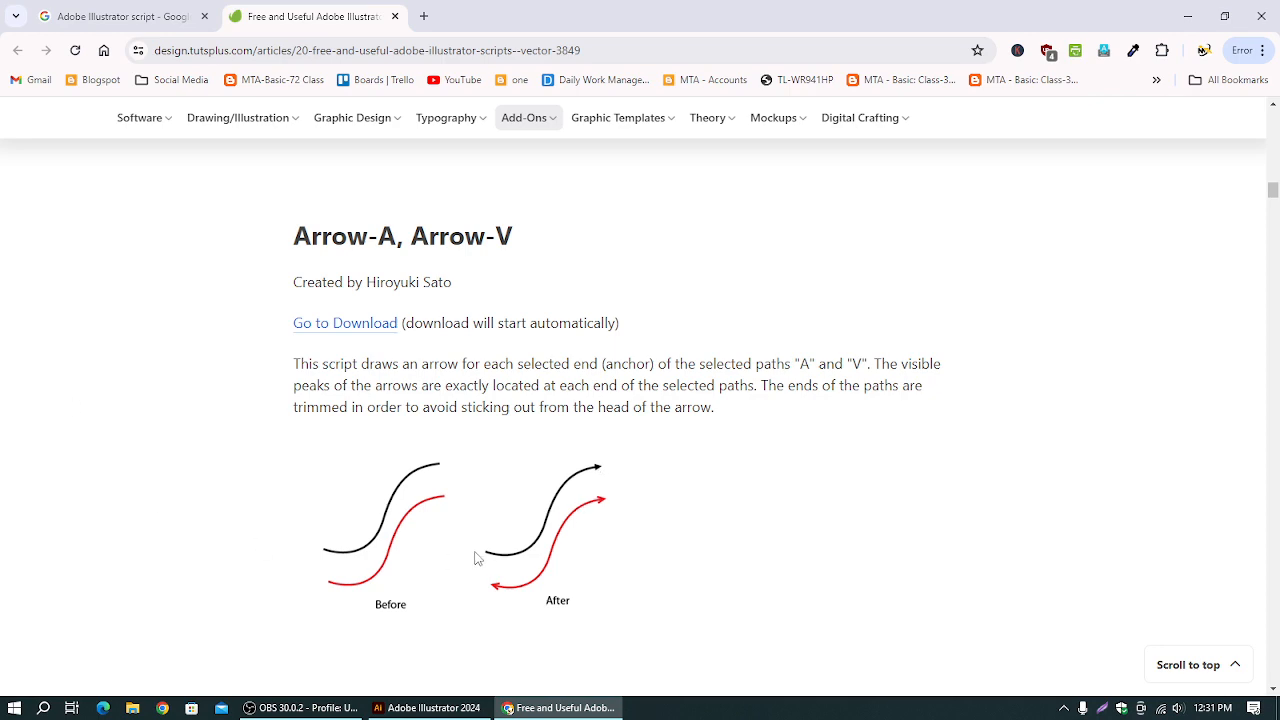
scroll(481, 559, down, 6)
scroll(414, 526, down, 3)
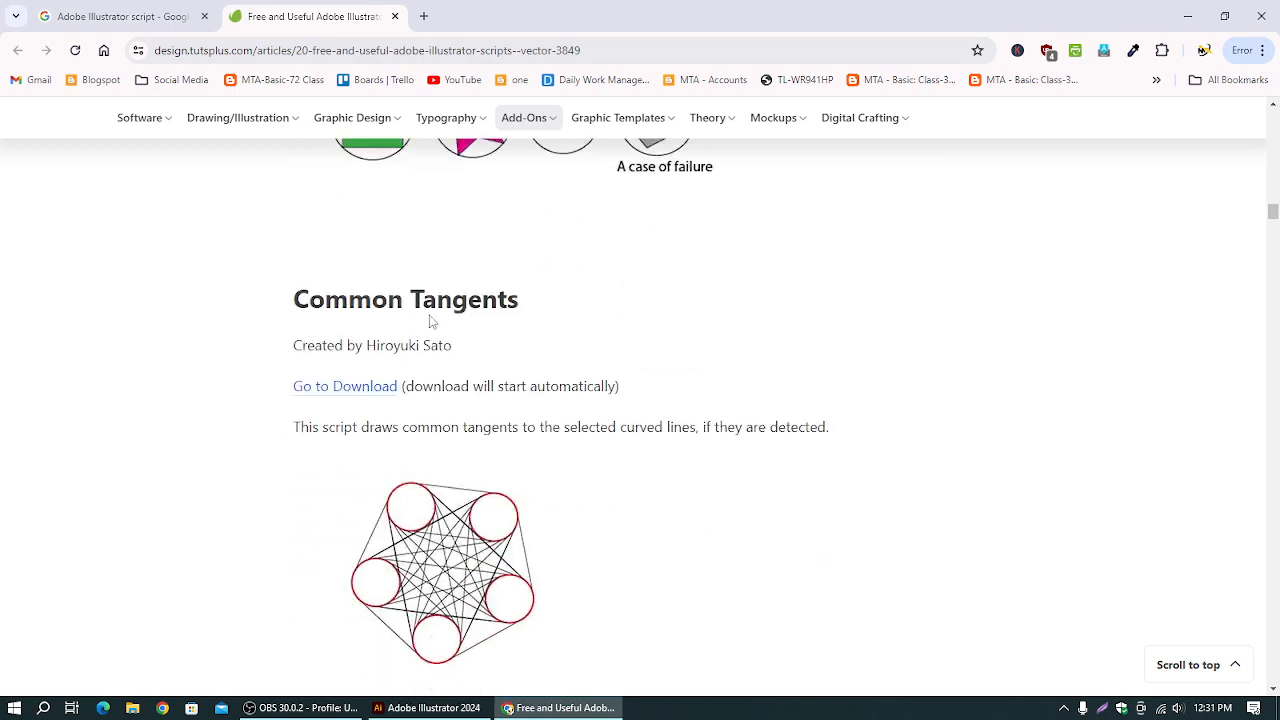
scroll(497, 602, down, 1)
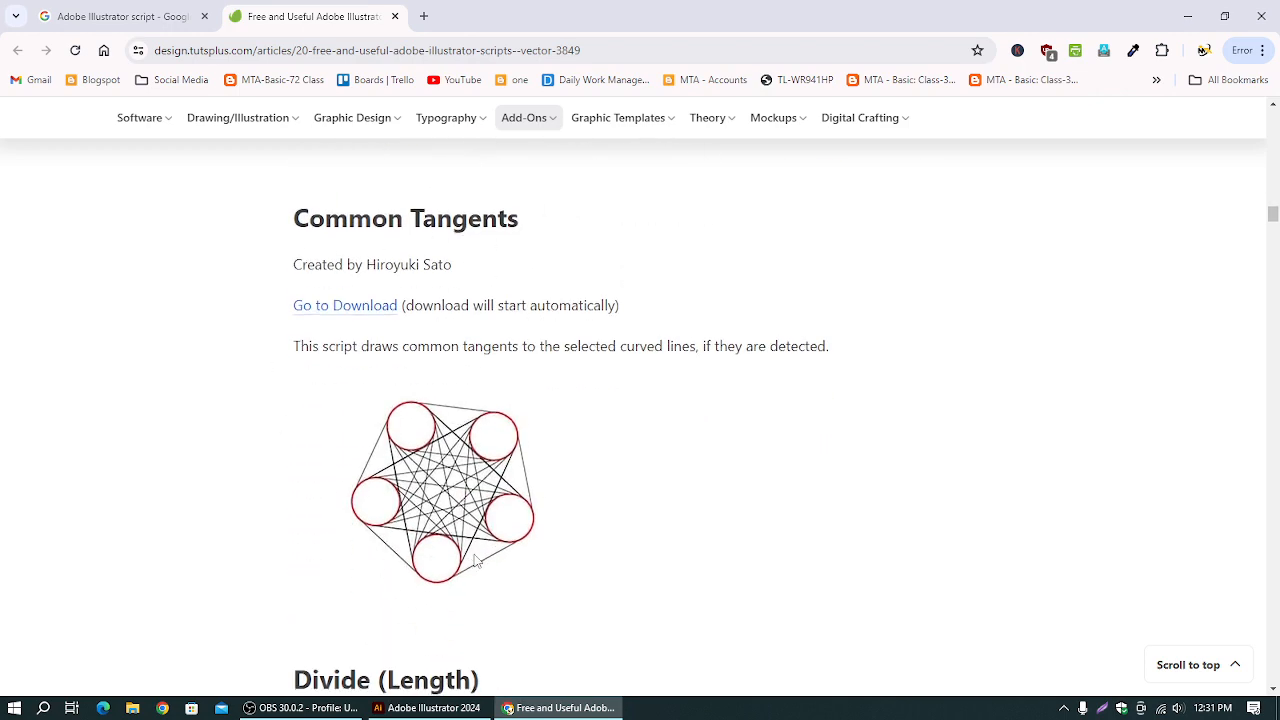
scroll(477, 561, down, 7)
scroll(477, 561, down, 15)
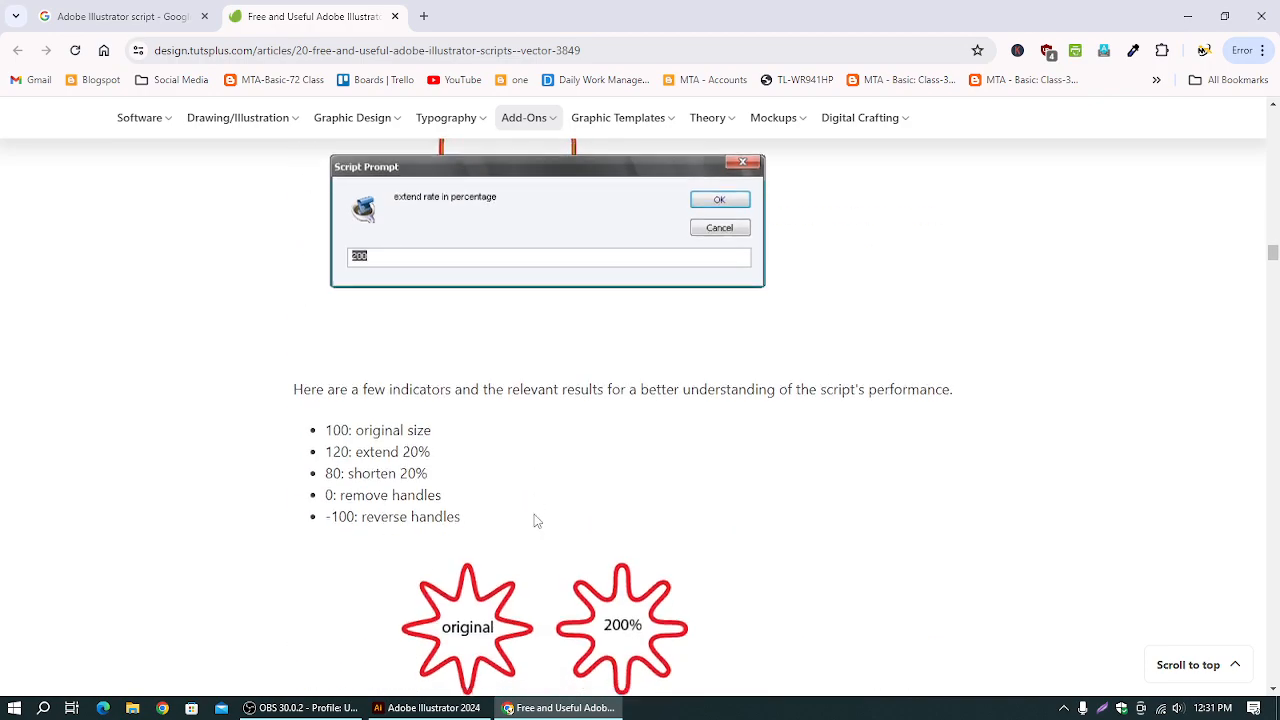
- Switch to Illustrator and create a landscape A4 document, 11.6929 x 8.2677 in, from the recent 8.27 x 11.69 in A4 preset
scroll(535, 530, down, 15)
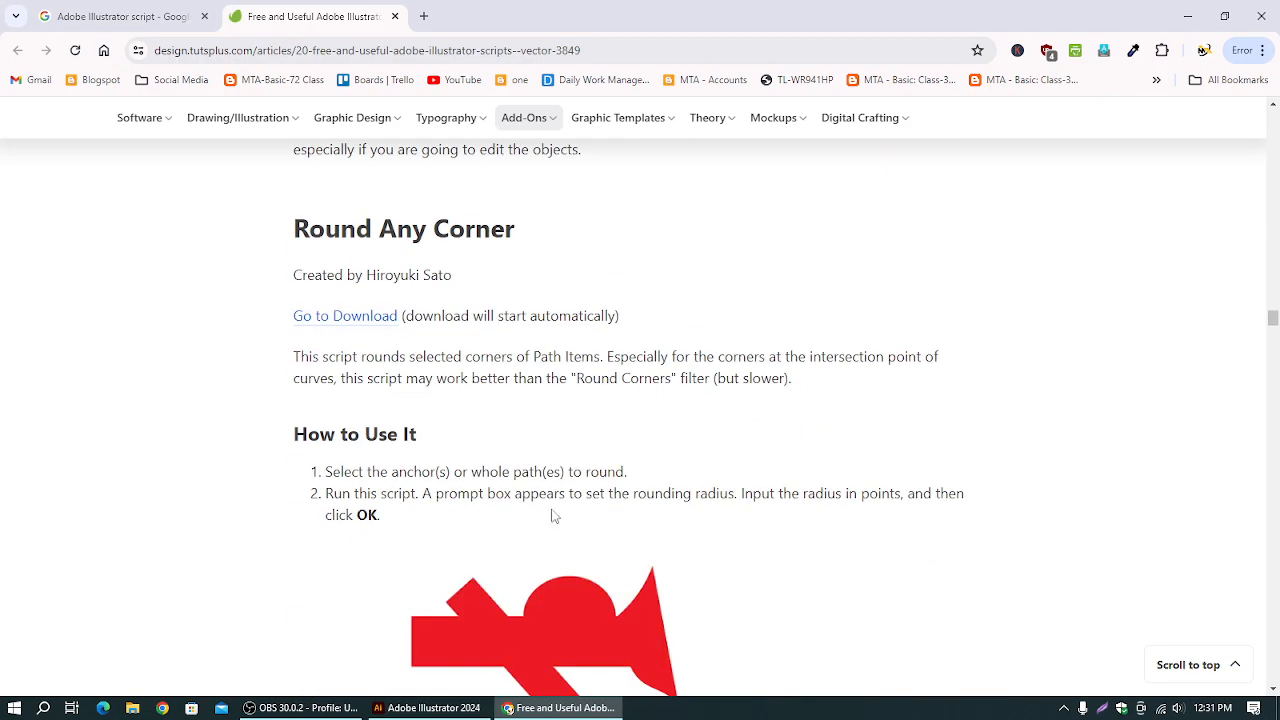
click(1187, 16)
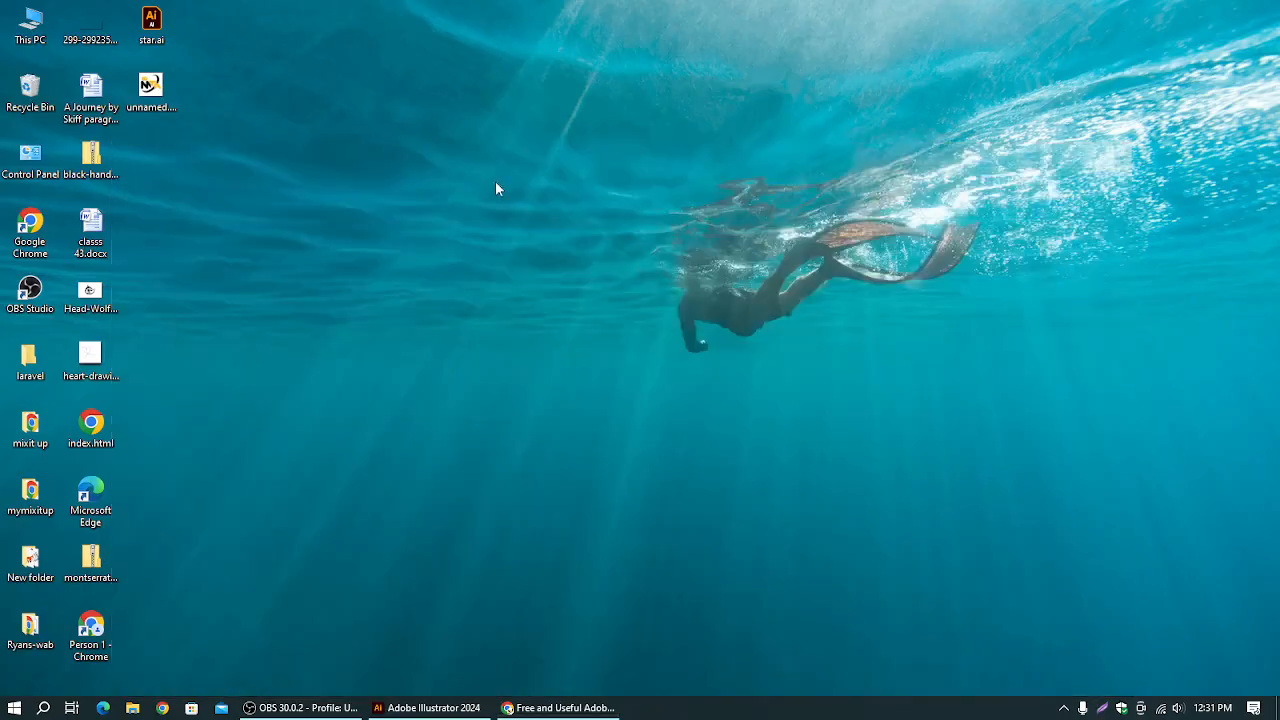
click(425, 707)
click(78, 11)
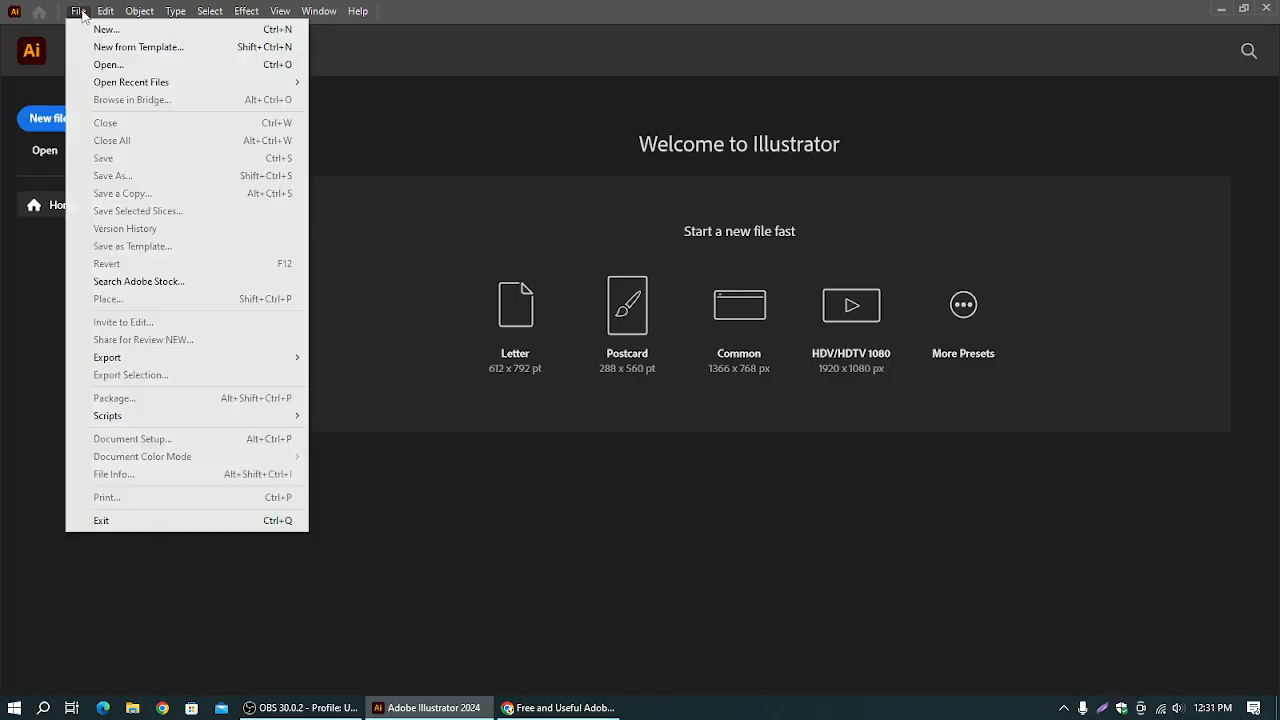
click(92, 29)
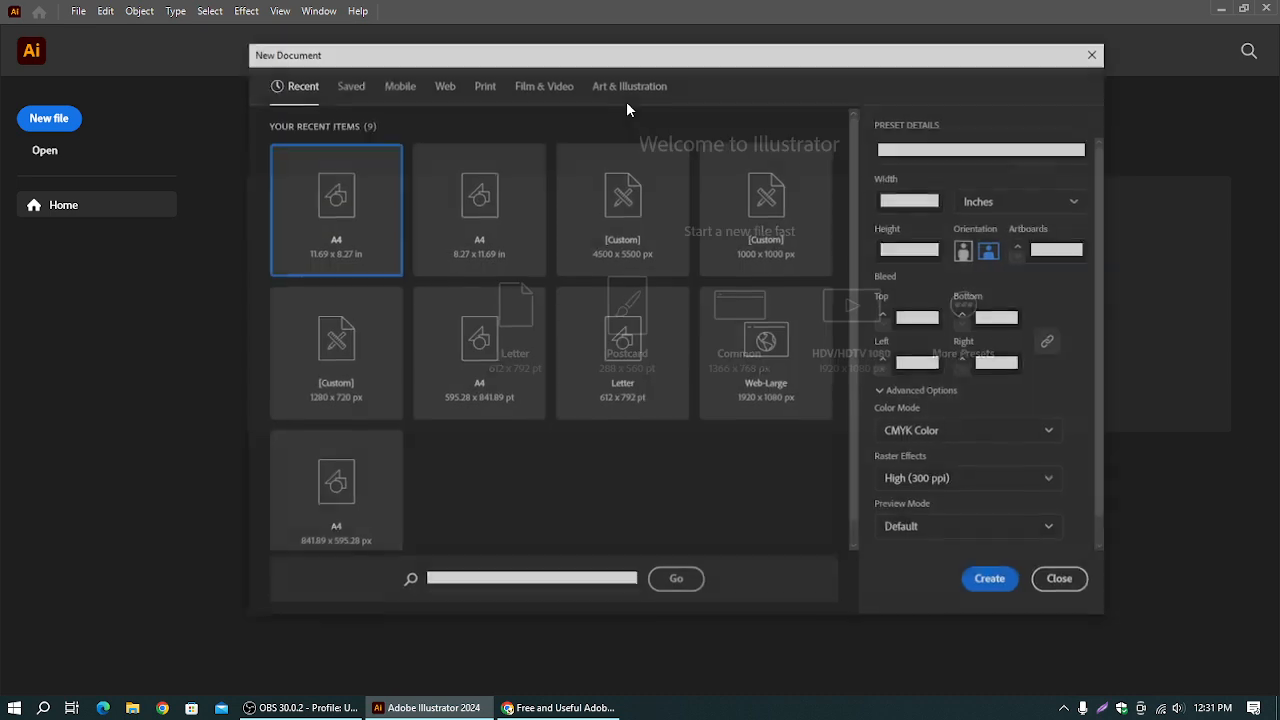
click(485, 234)
click(992, 252)
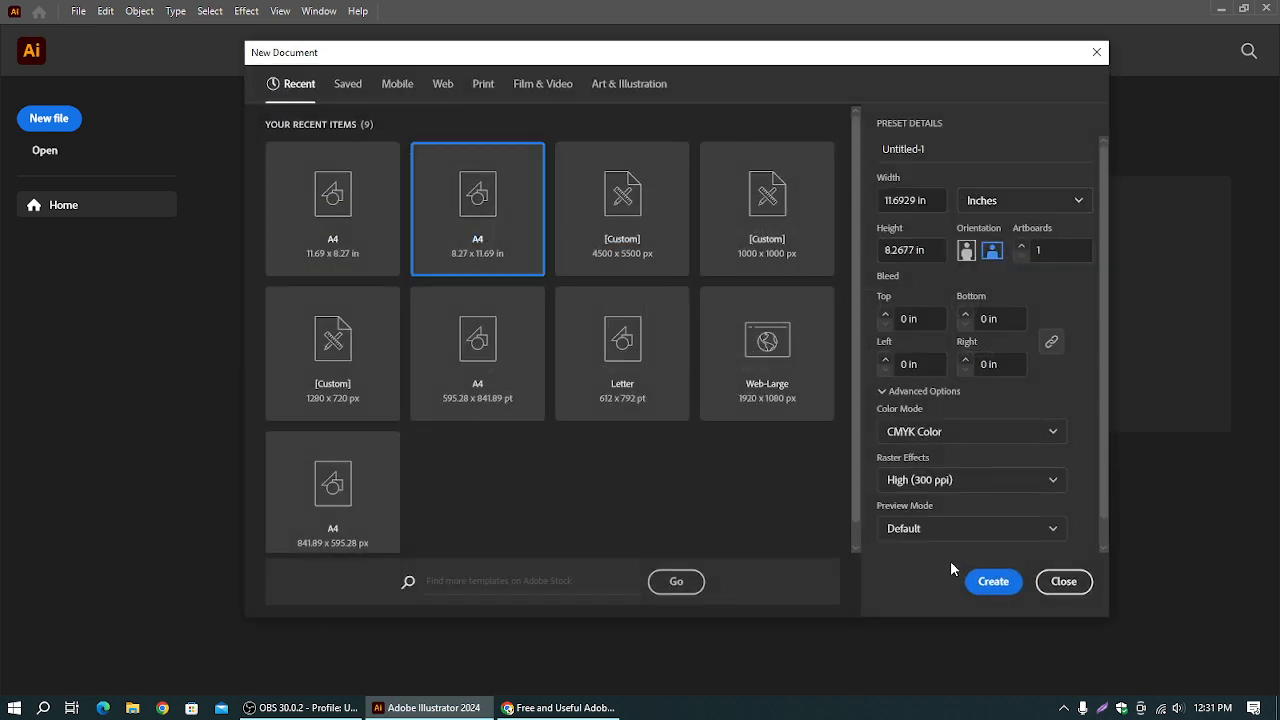
click(990, 580)
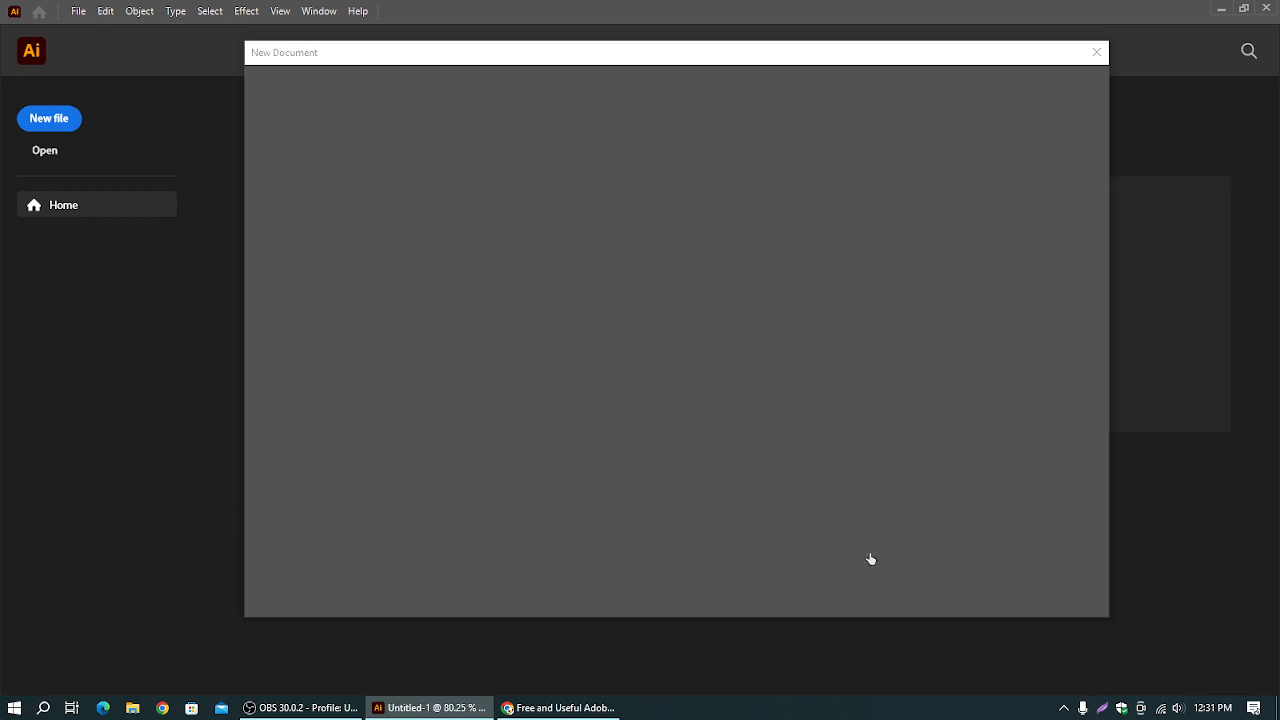
- Run the installed Calendar Premaker script and enter 2024 as the calendar year
scroll(697, 366, down, 2)
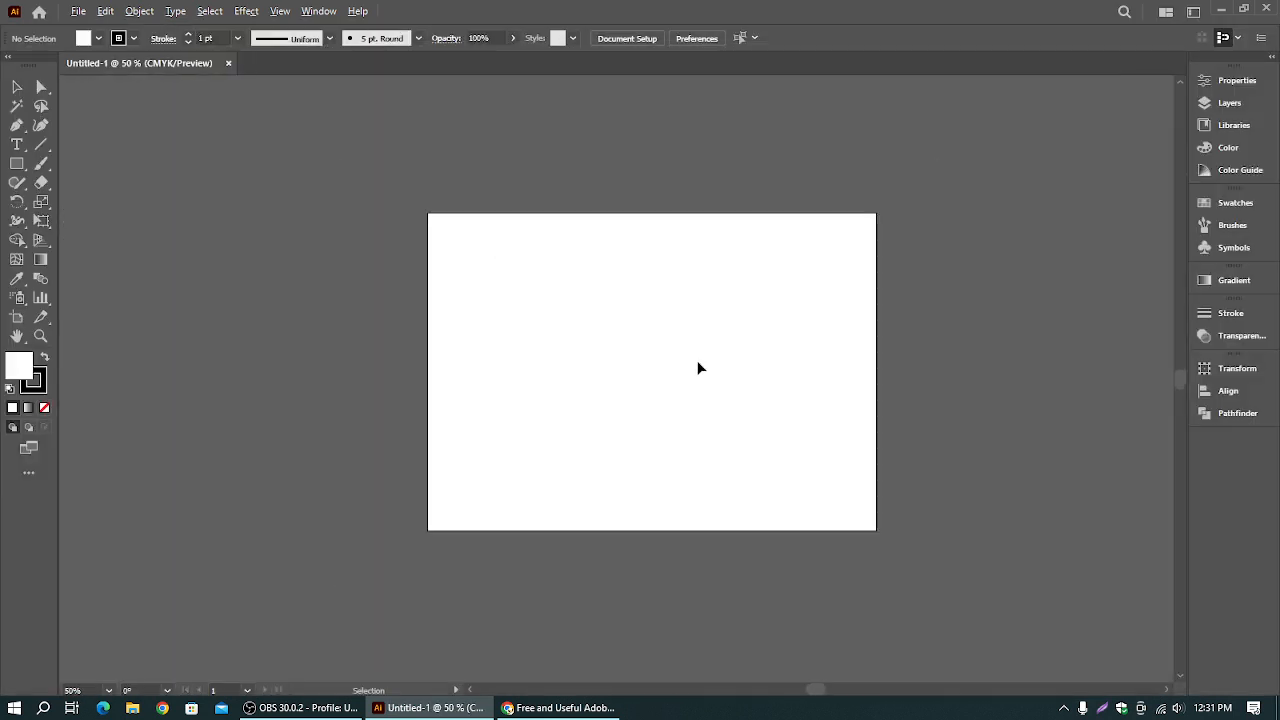
scroll(697, 366, up, 2)
scroll(697, 366, down, 1)
scroll(697, 366, up, 1)
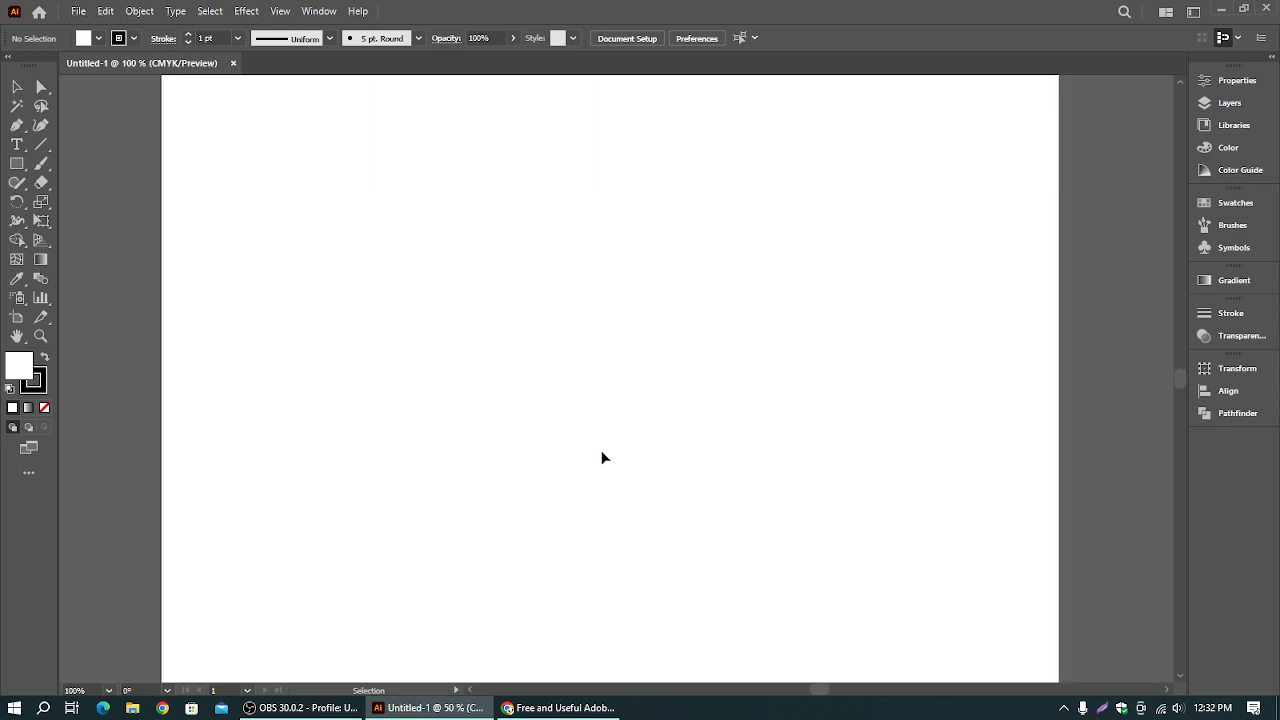
key(ctrl+minus)
click(77, 11)
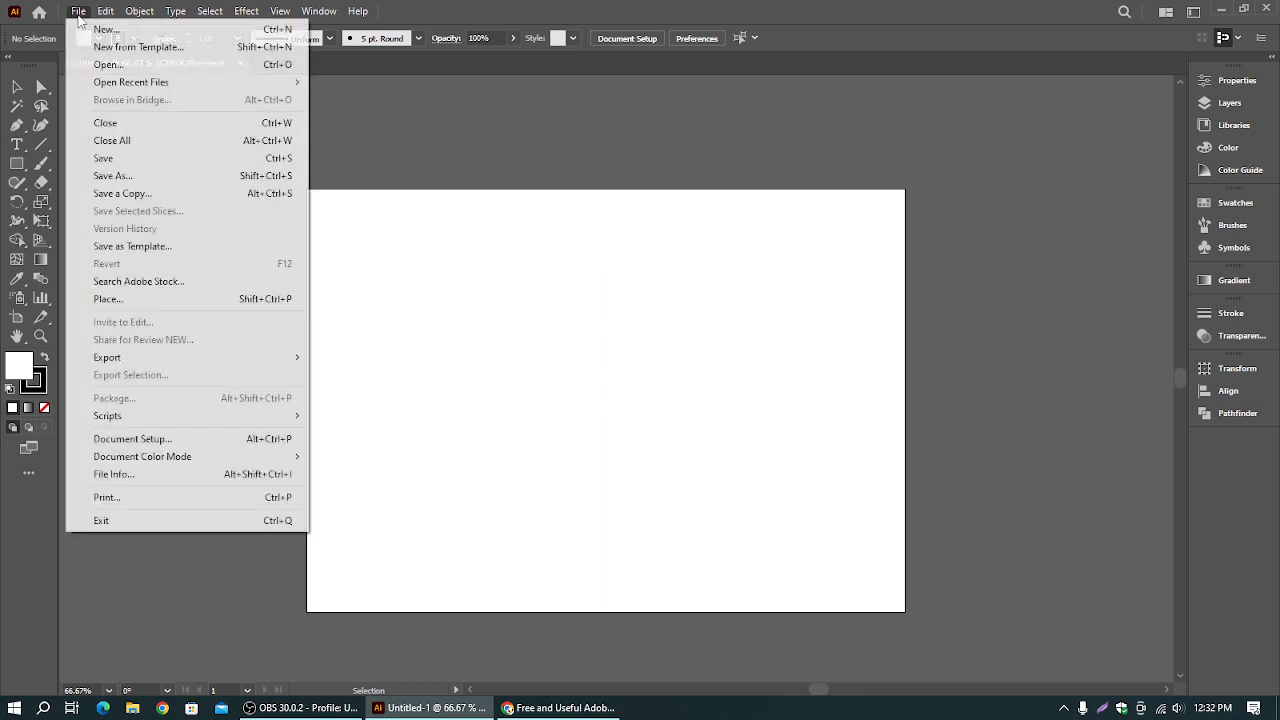
mouse_move(191, 415)
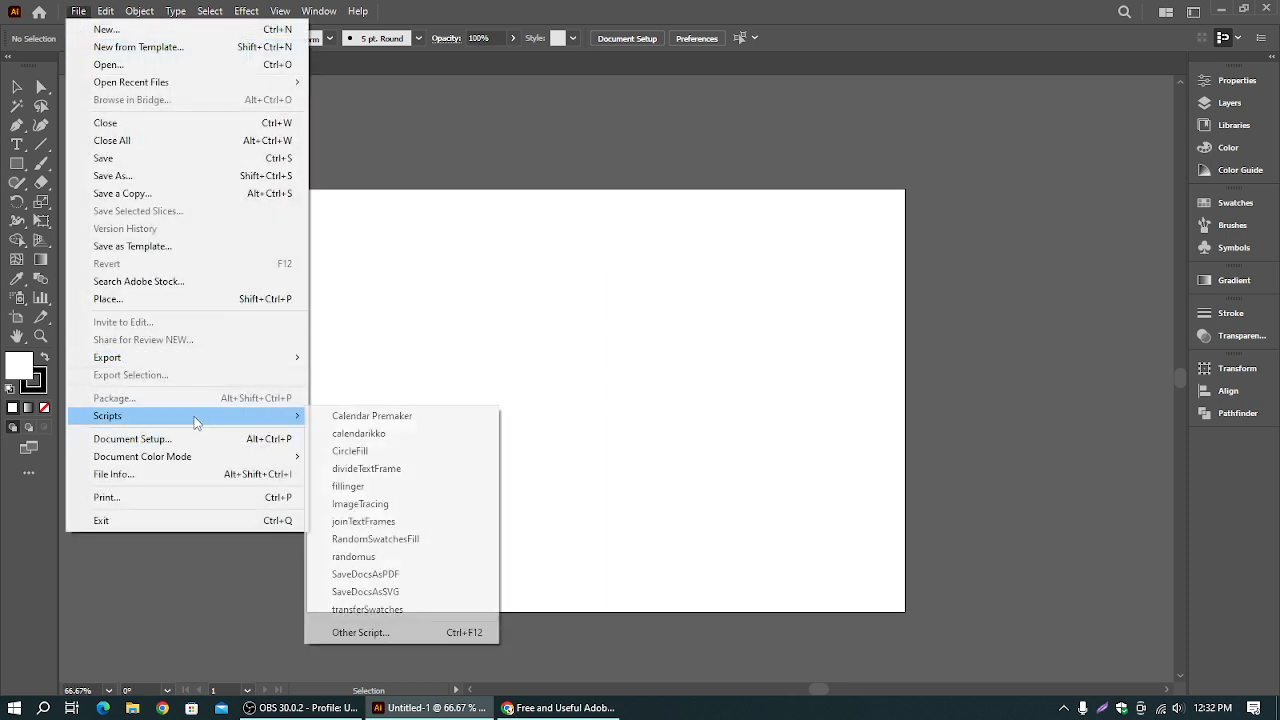
click(428, 418)
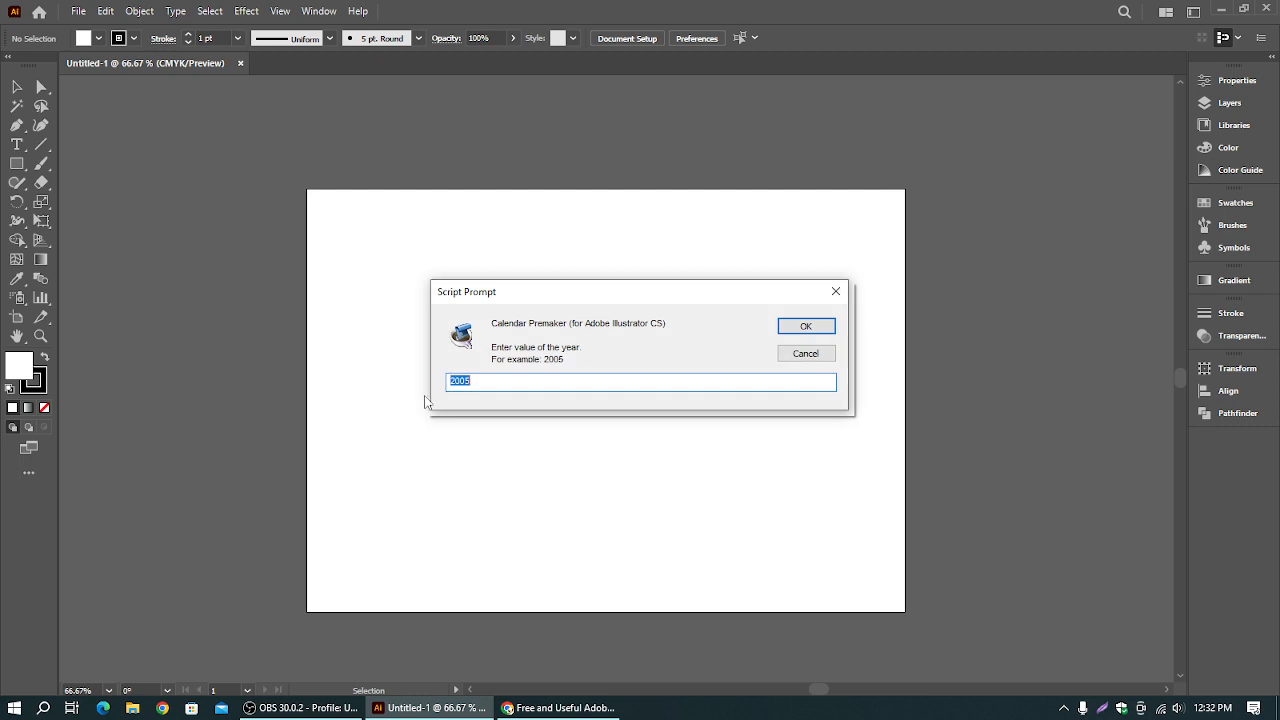
click(480, 382)
double_click(480, 381)
text(2024)
click(806, 327)
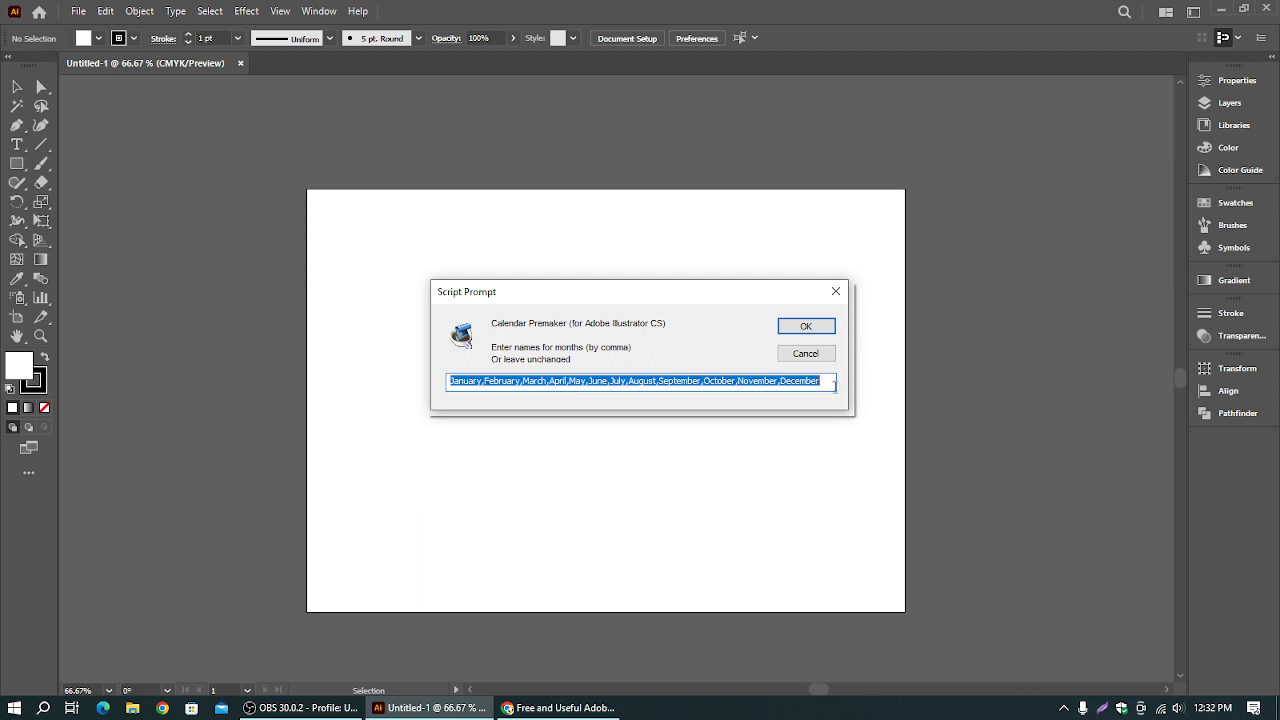
- Accept the default month names, weekday names and holidays 1/1, 6/4, 12/25 to generate the calendar, and dismiss the closing alert
click(810, 330)
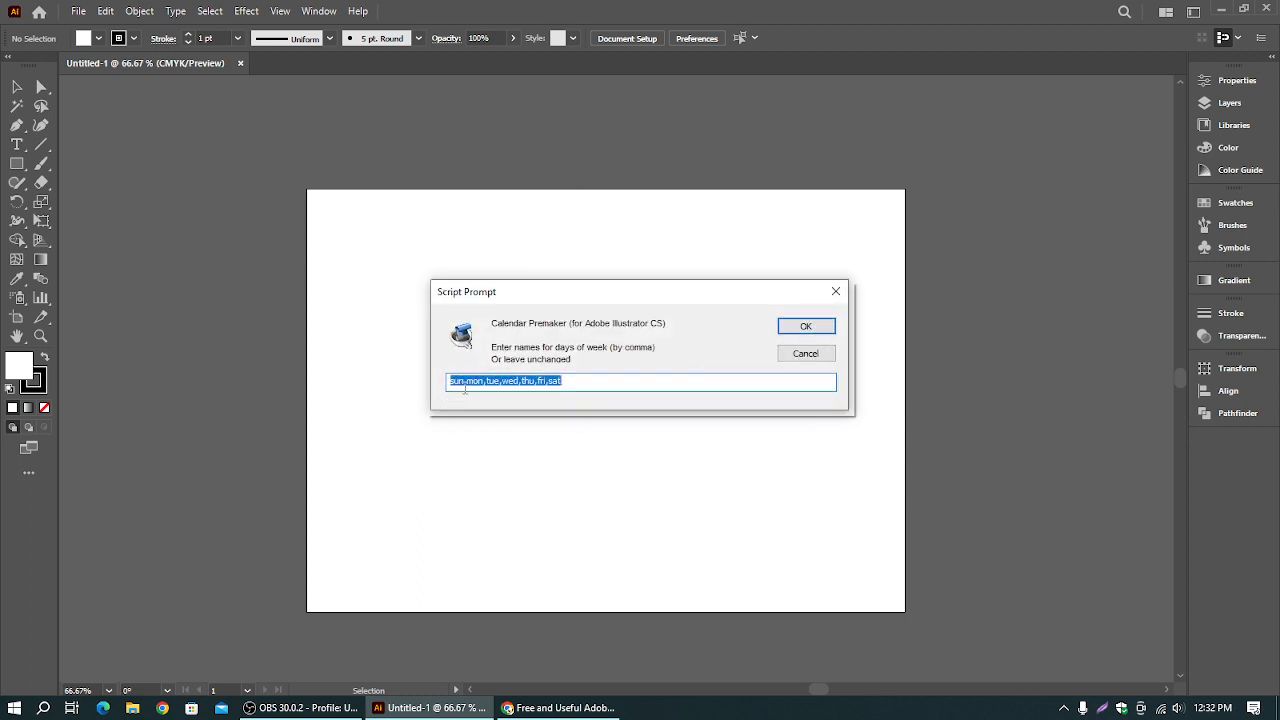
click(570, 385)
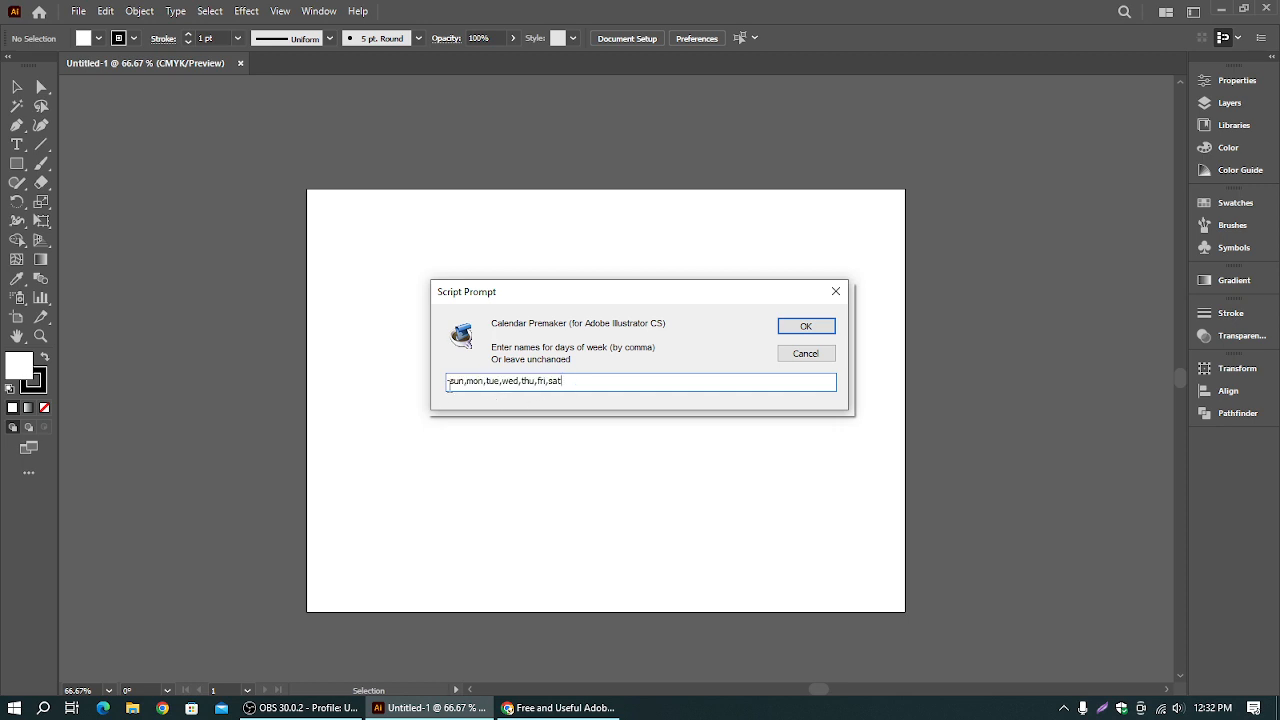
click(808, 330)
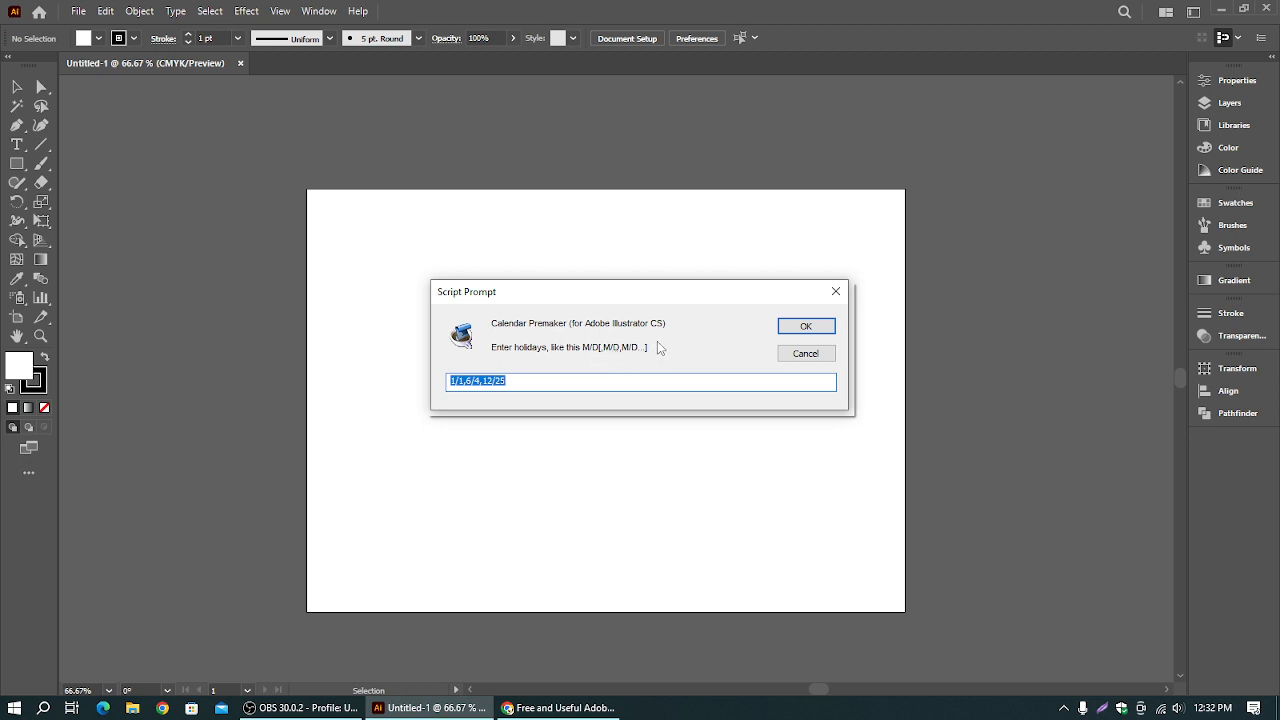
click(810, 327)
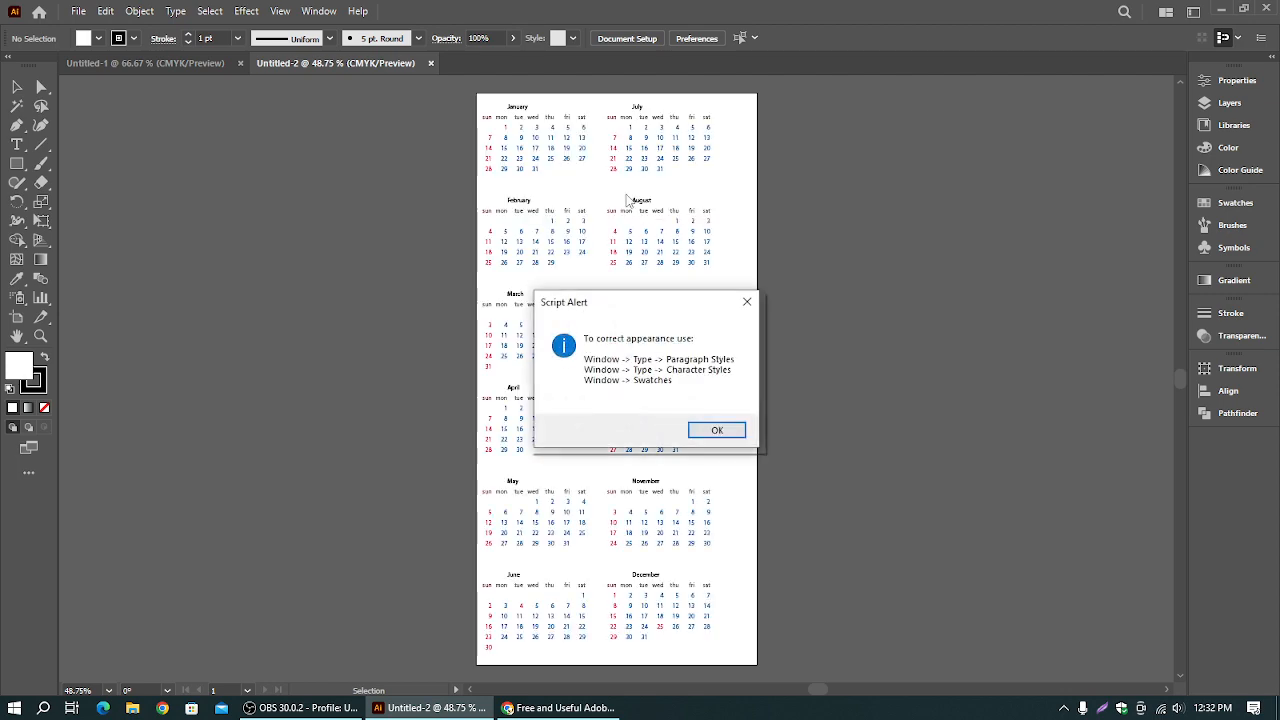
click(716, 431)
- Select individual dates in the generated calendar, try the red fill swatch on January 3, return it to blue and deselect
scroll(728, 418, up, 3)
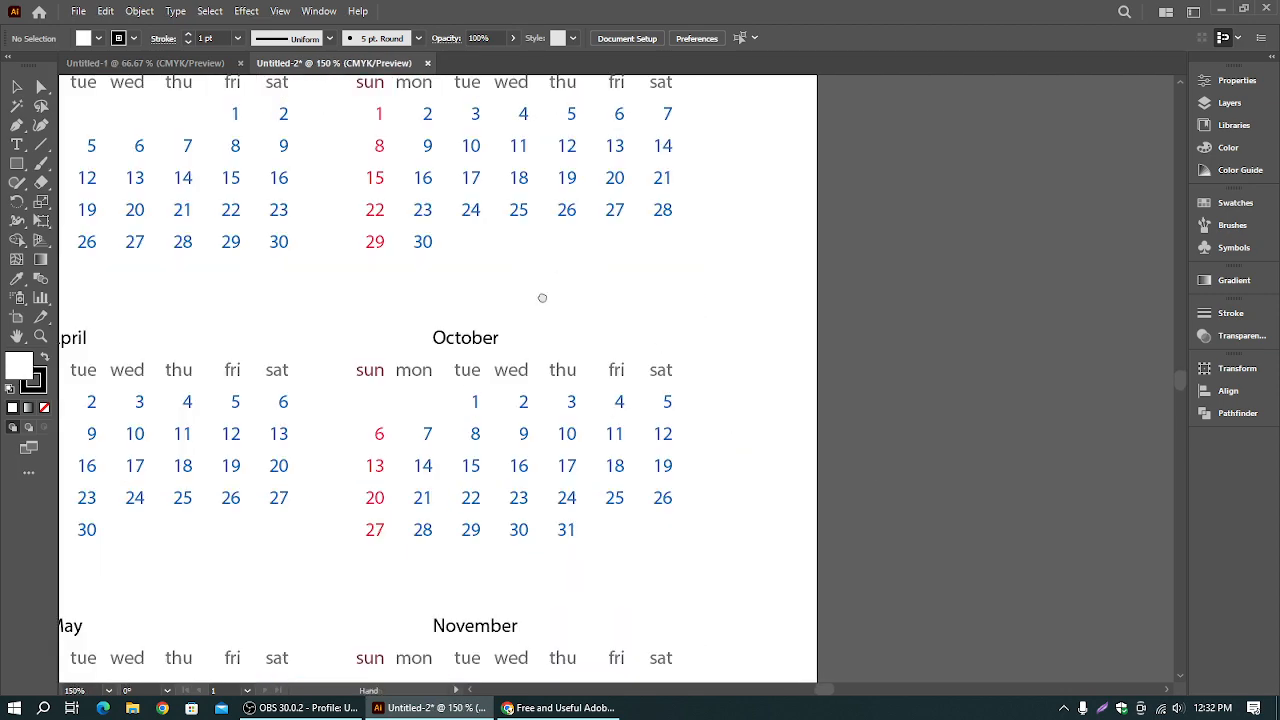
drag(543, 296, 884, 656)
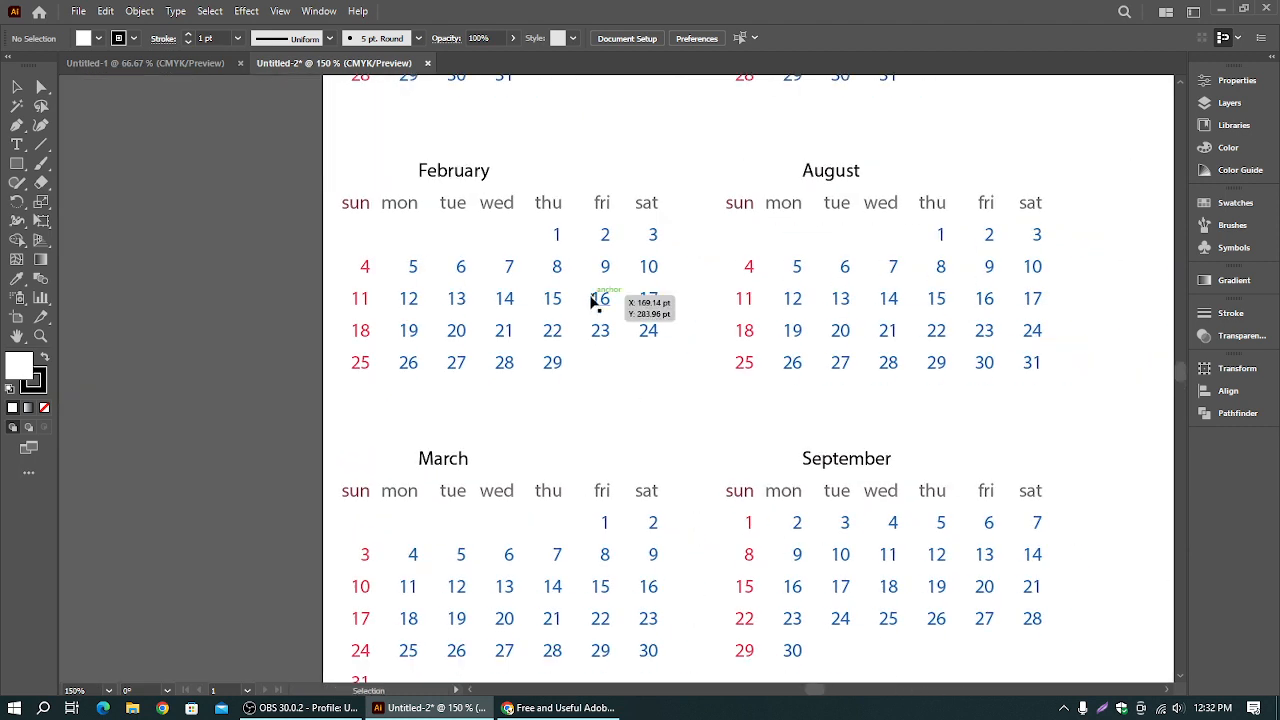
click(651, 300)
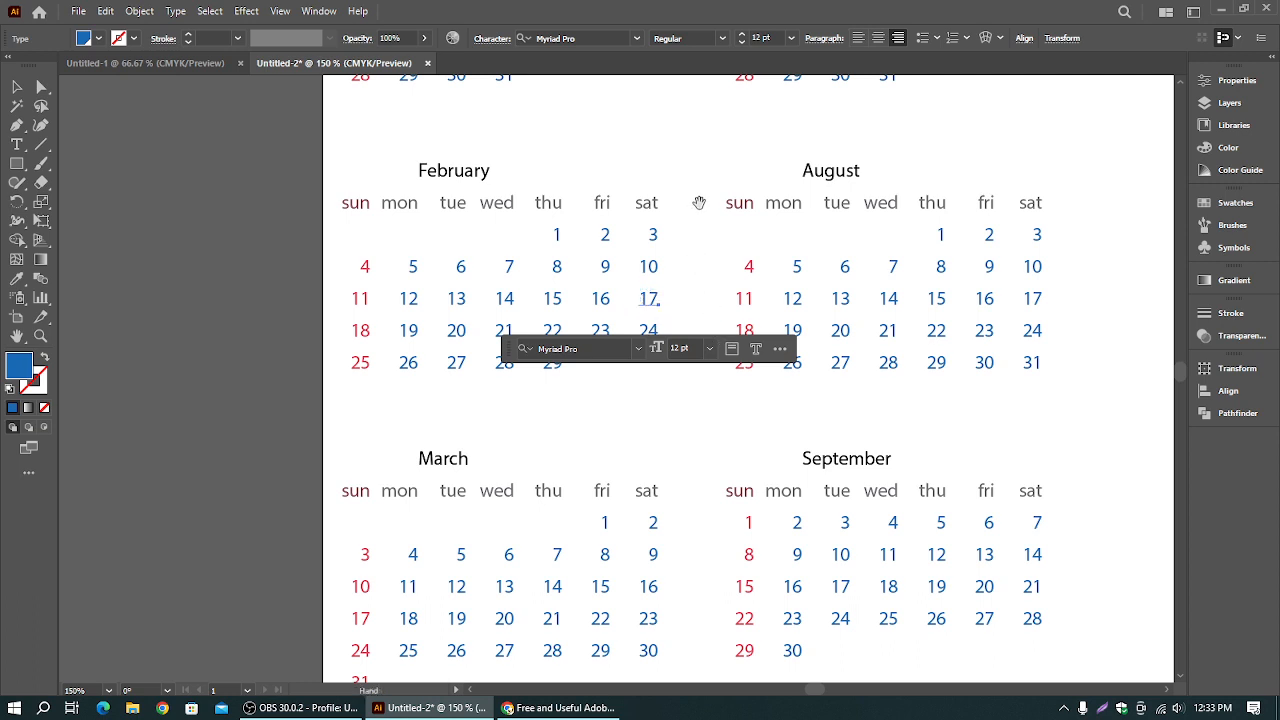
drag(700, 203, 691, 541)
click(496, 347)
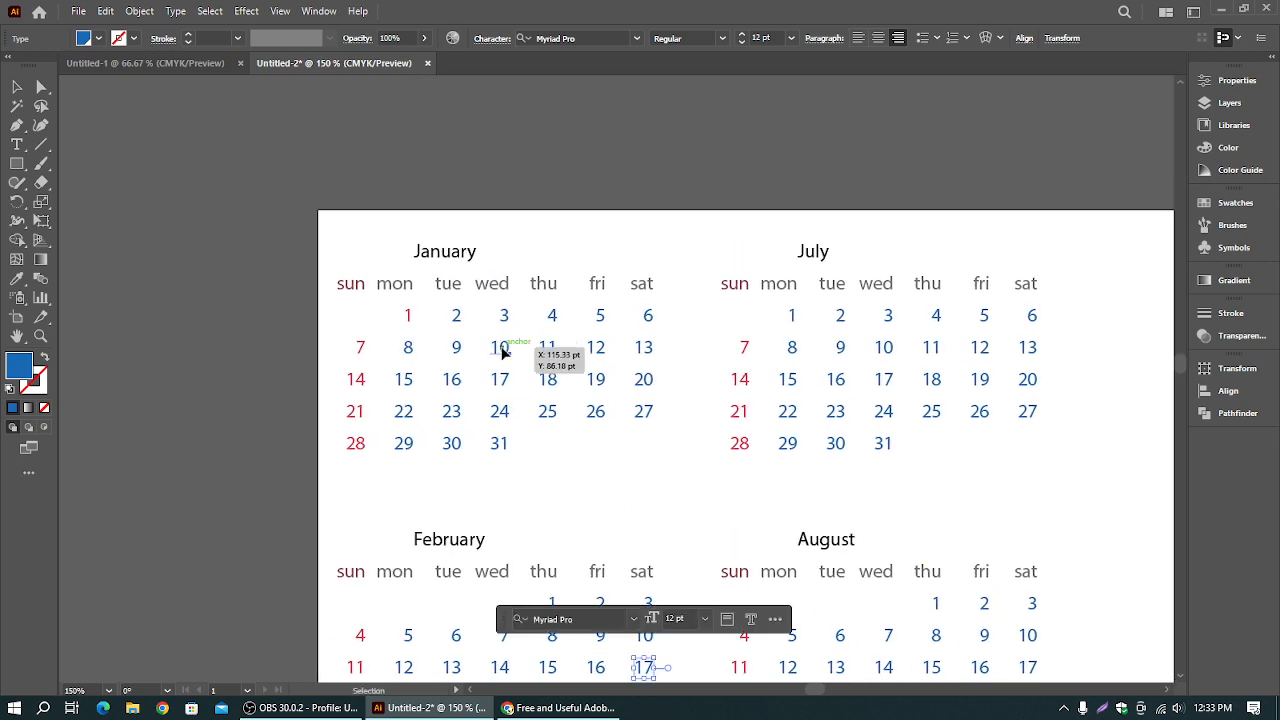
click(504, 316)
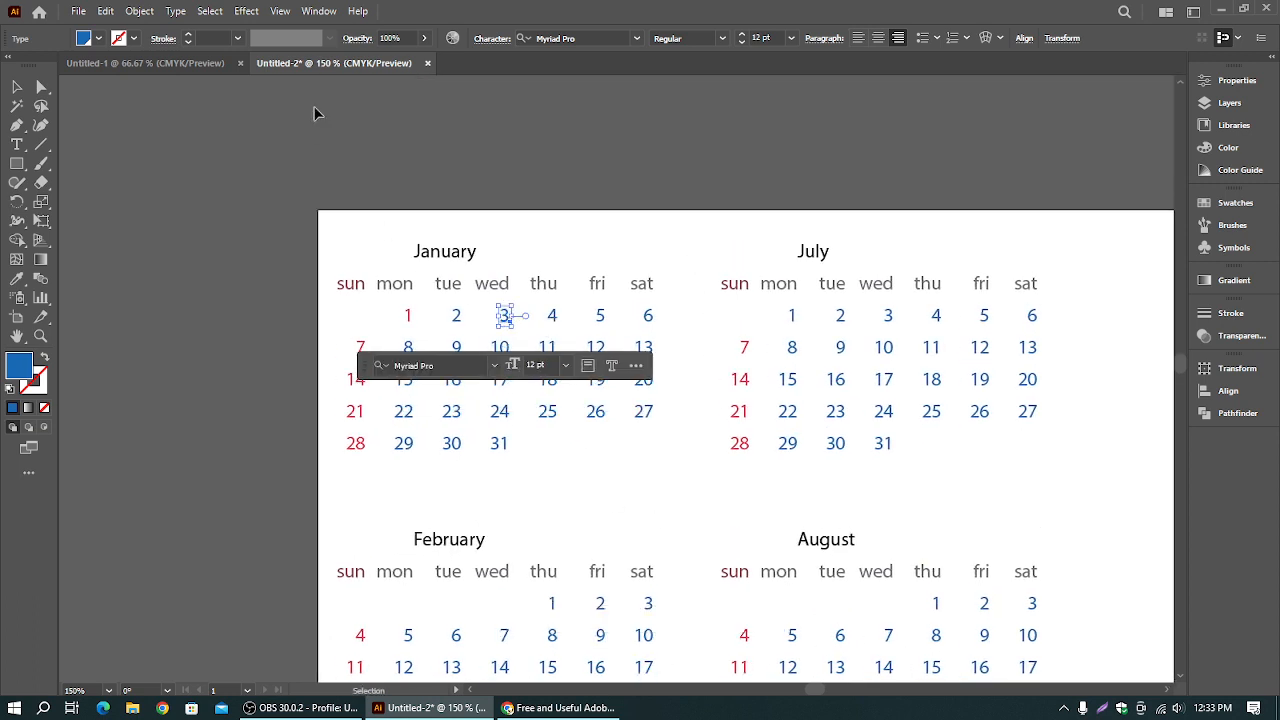
click(120, 42)
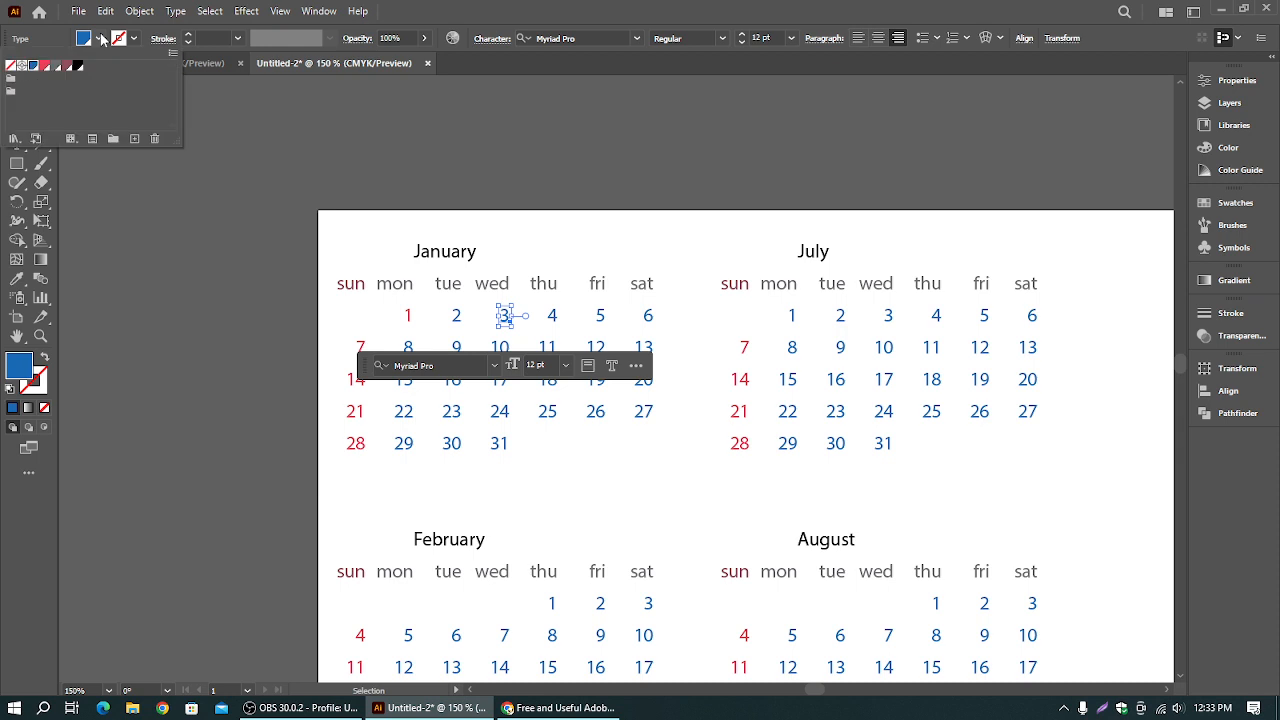
click(45, 66)
click(34, 67)
click(468, 125)
click(468, 125)
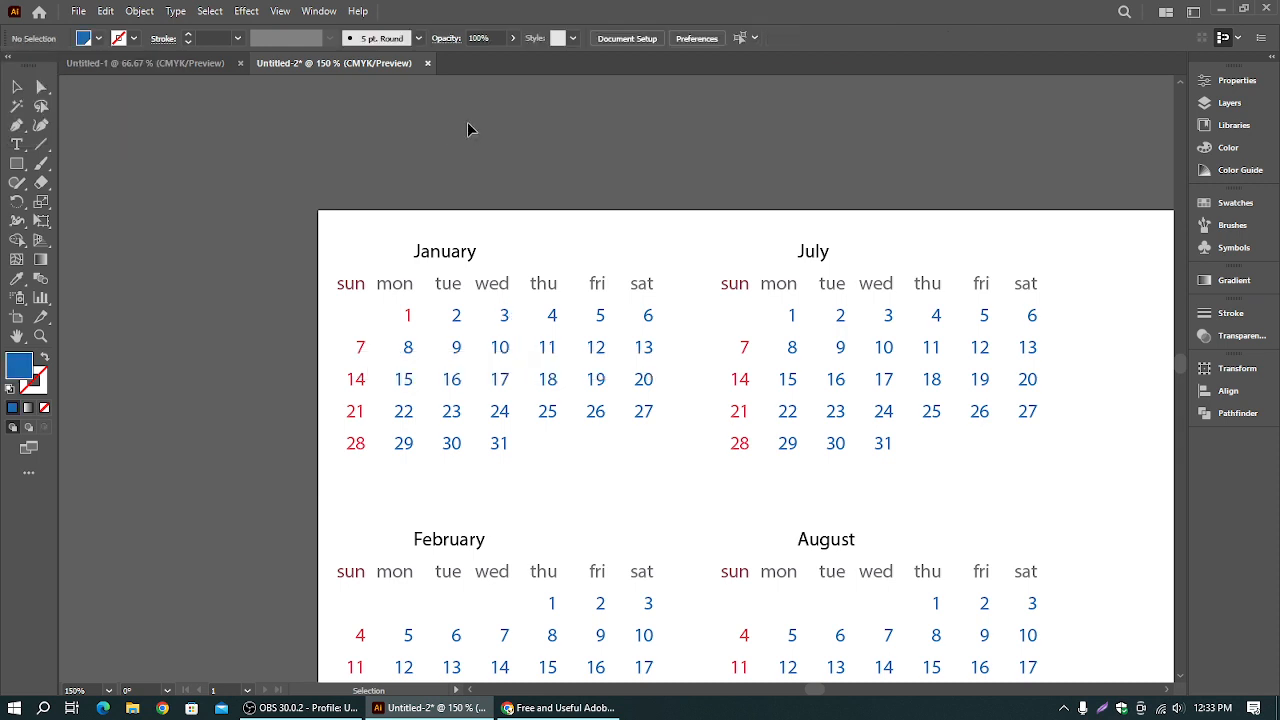
- View the whole generated calendar and close its document without saving
alt+scroll(639, 490, down, 3)
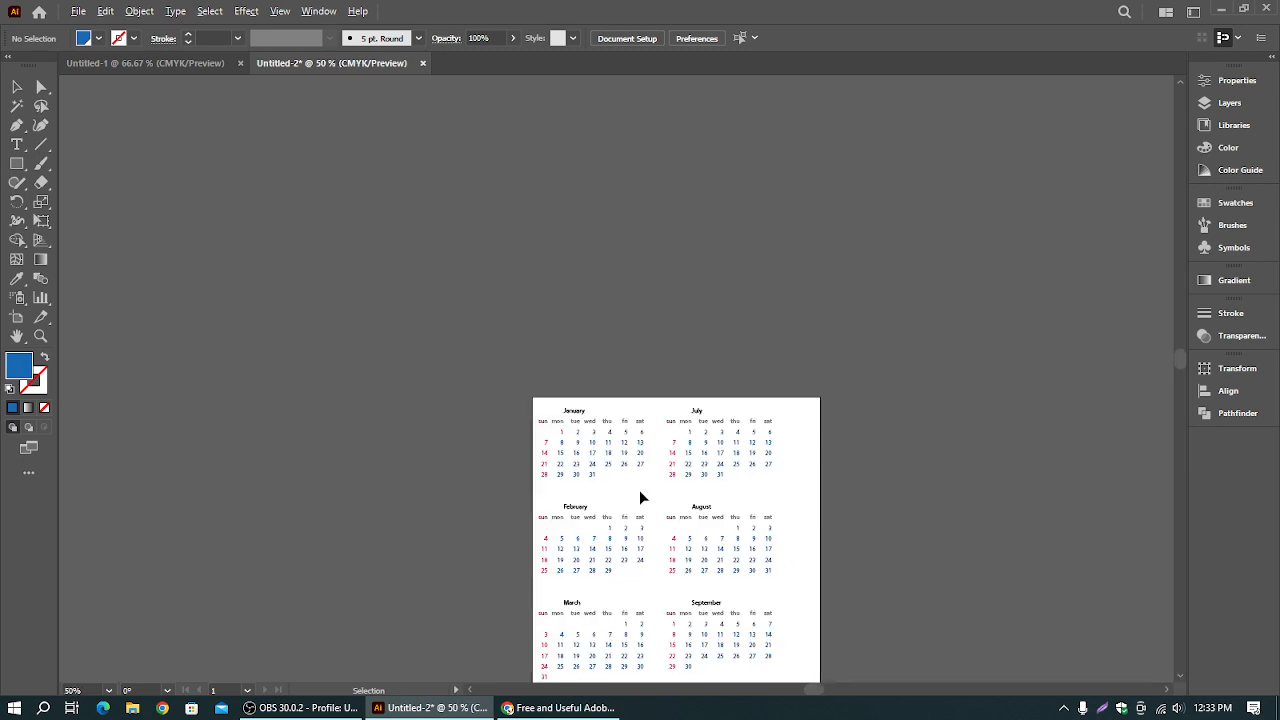
scroll(814, 523, down, 5)
alt+scroll(774, 320, down, 1)
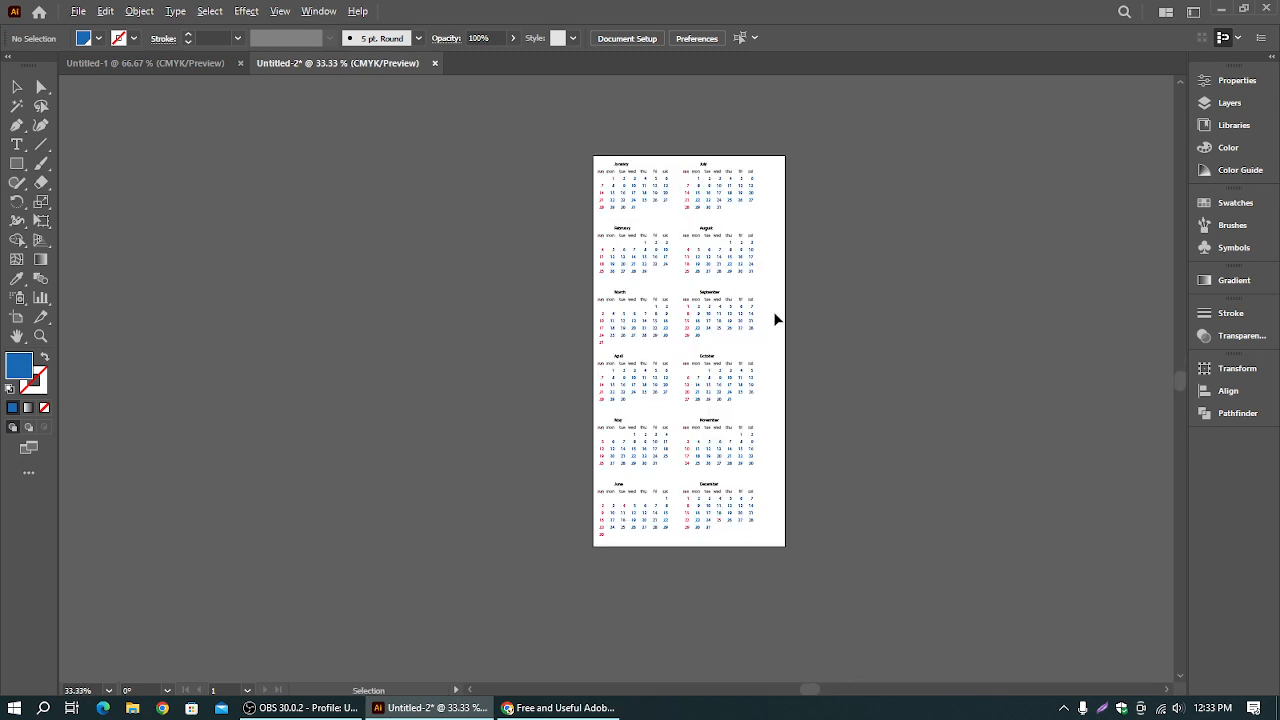
alt+scroll(774, 320, up, 1)
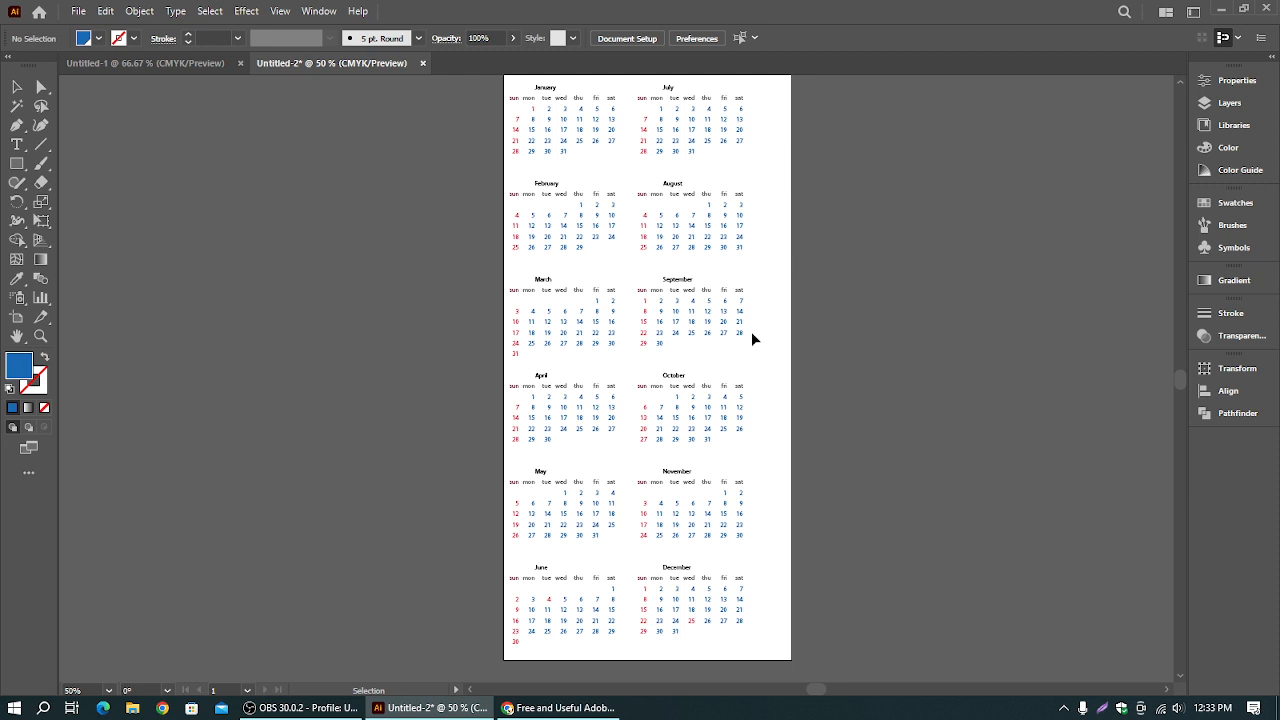
click(422, 63)
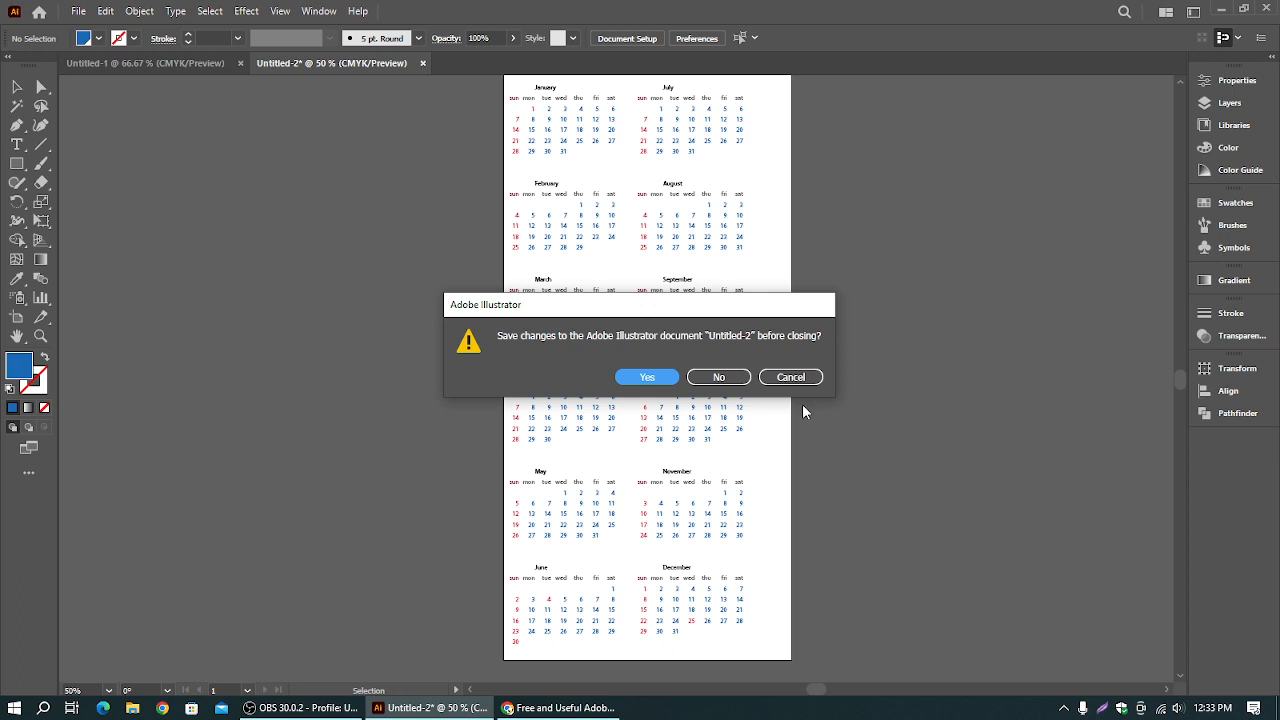
click(742, 380)
- Run the calendarikko script and set both the start year and end year to 2025
click(77, 12)
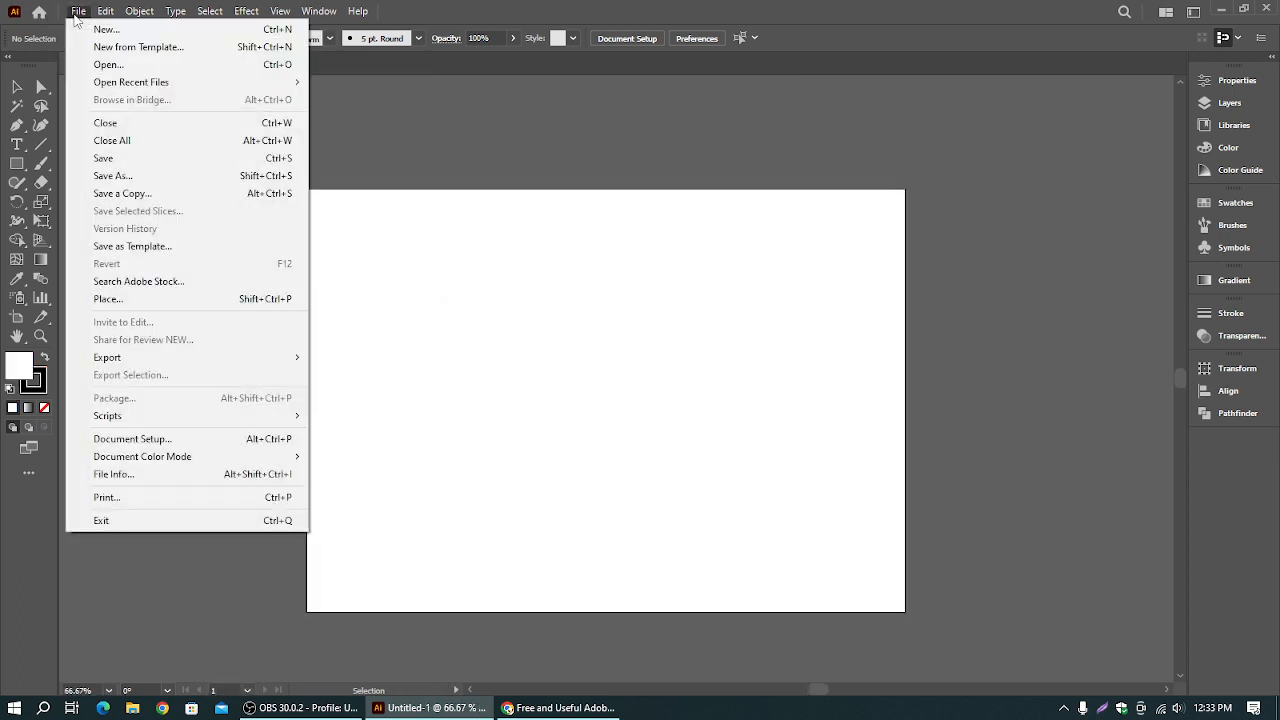
mouse_move(158, 416)
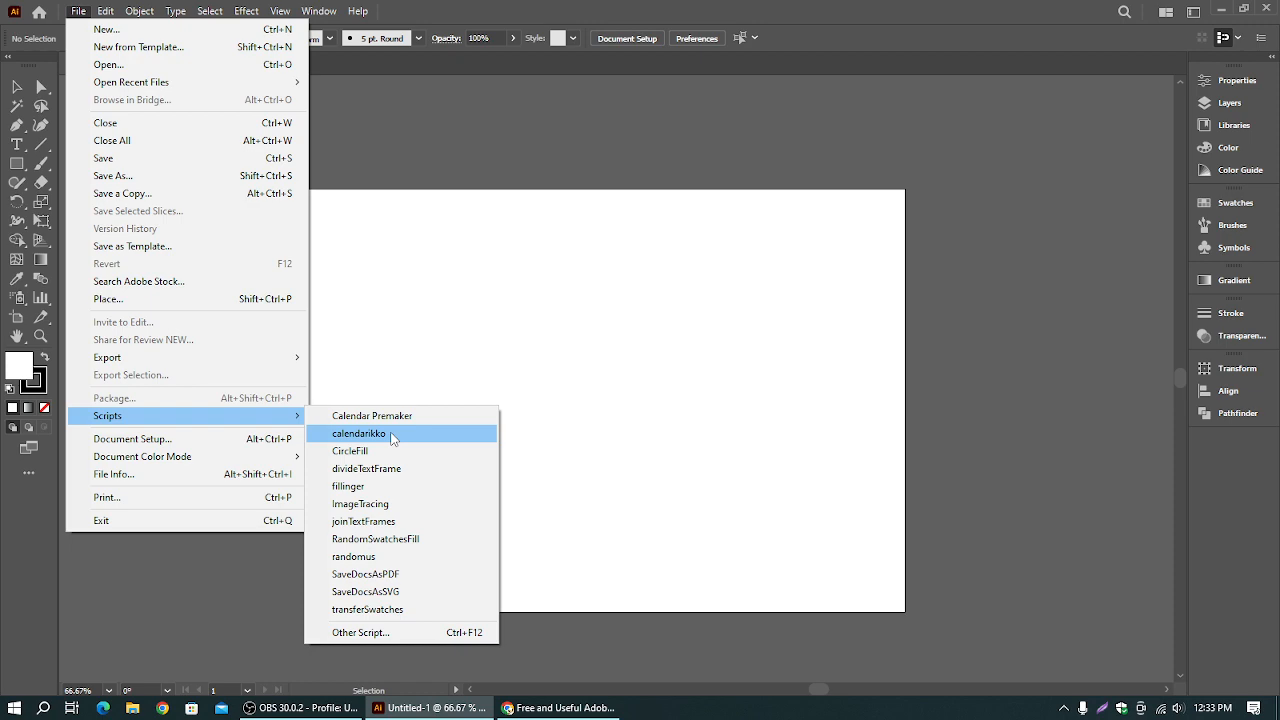
click(393, 438)
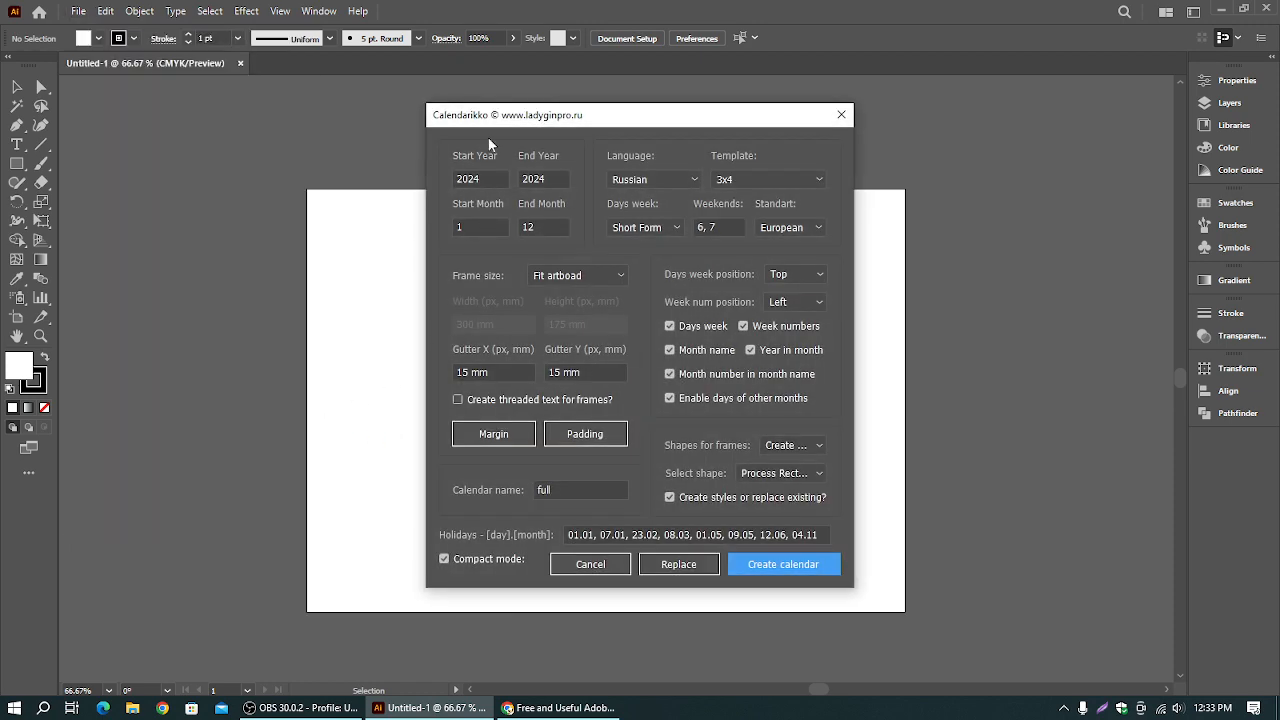
drag(470, 121, 521, 152)
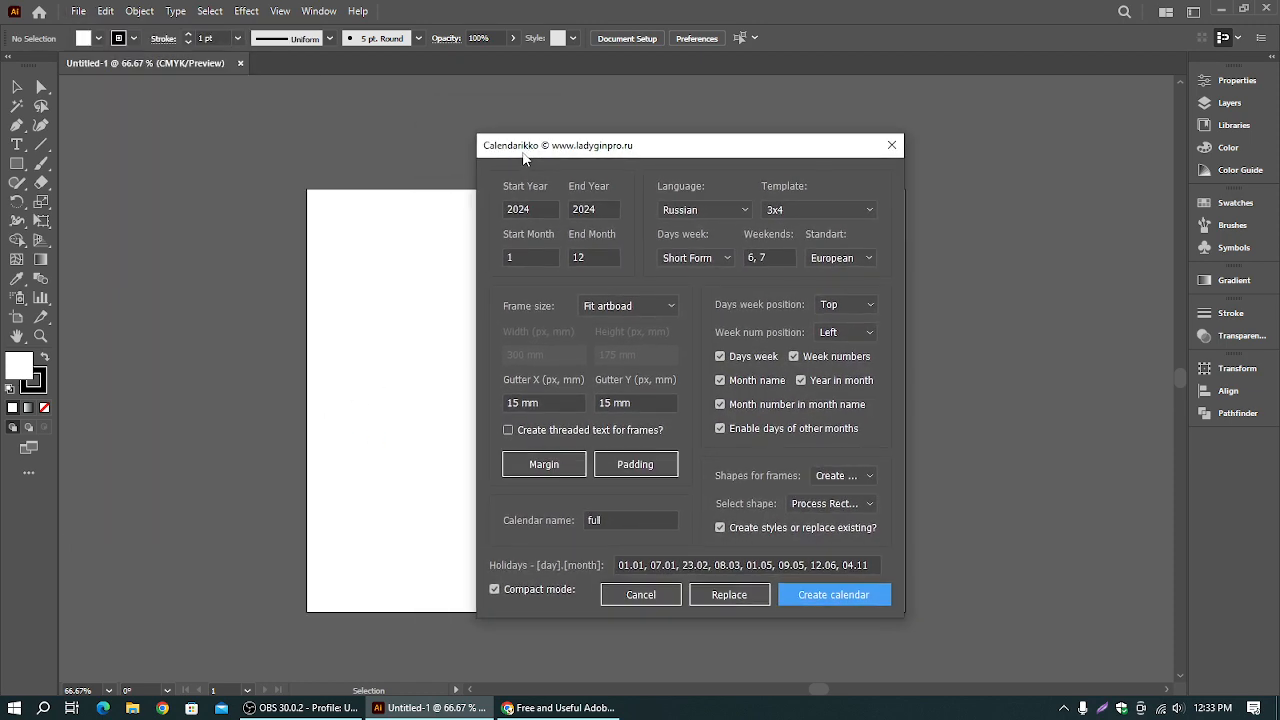
click(530, 212)
text(5)
click(590, 209)
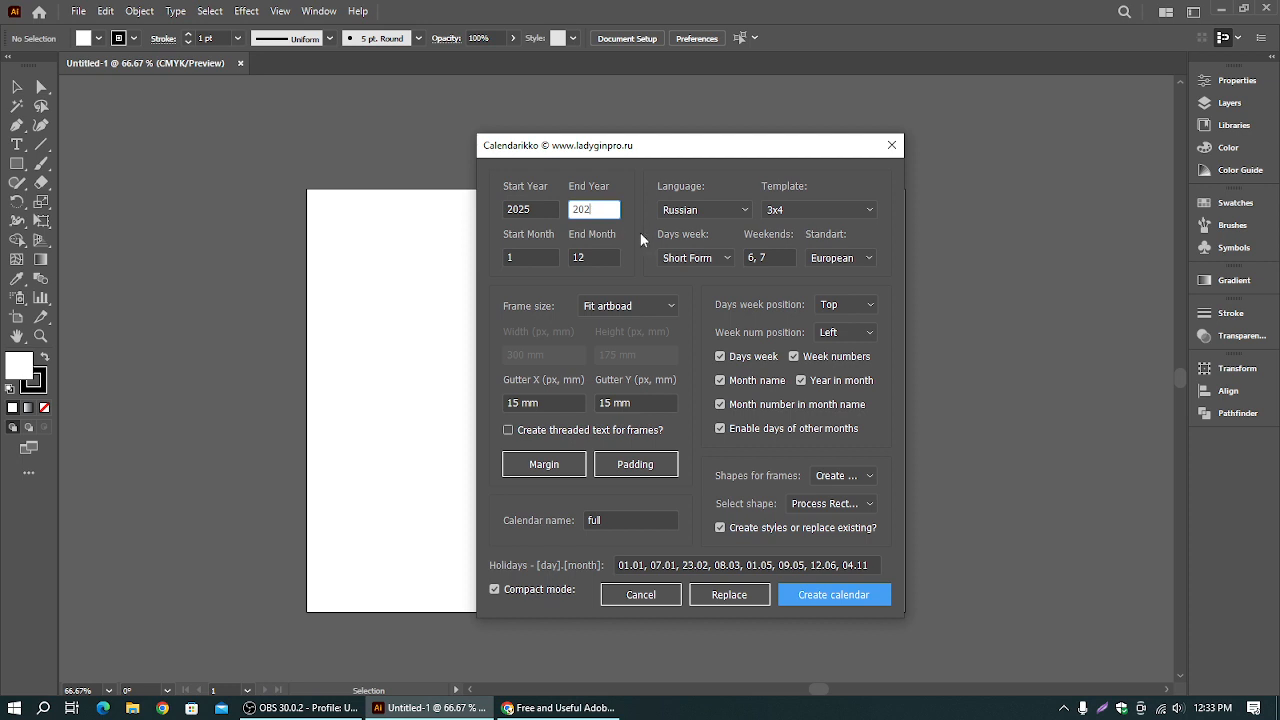
text(5)
- Set the calendar language to English, keeping the 3x4 template and the Short Form weekday names
click(717, 211)
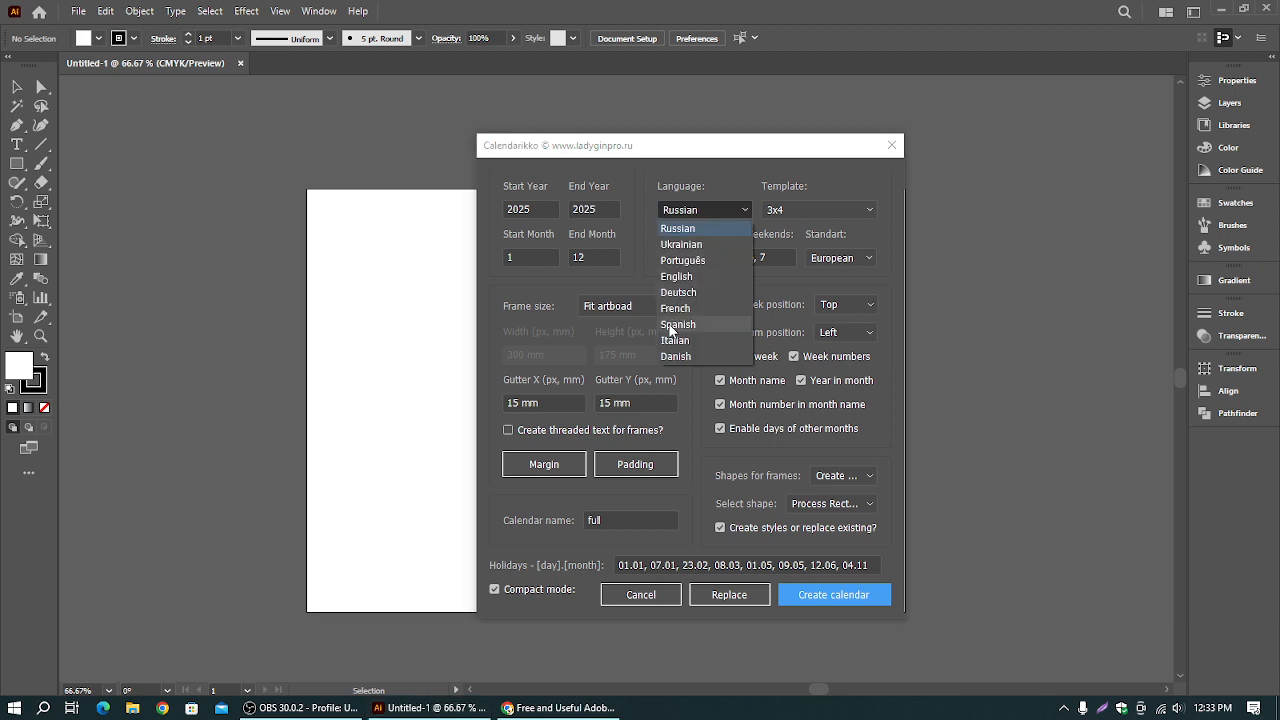
click(684, 275)
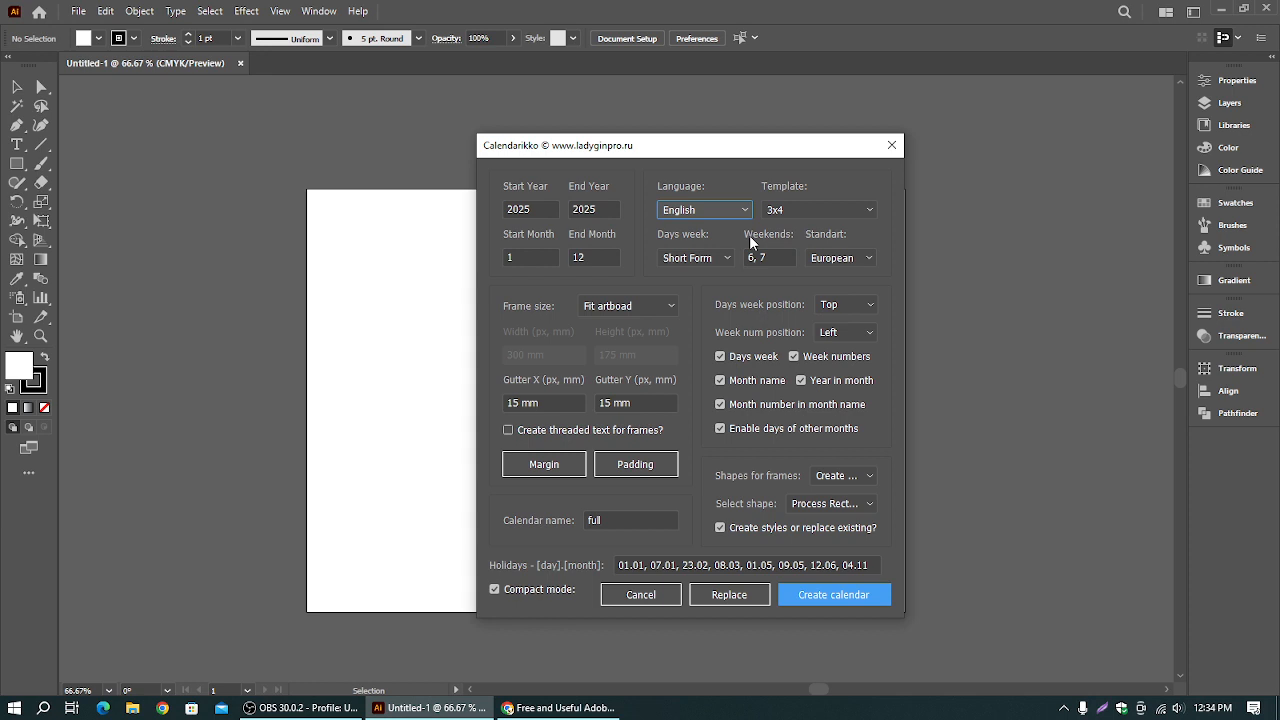
click(787, 212)
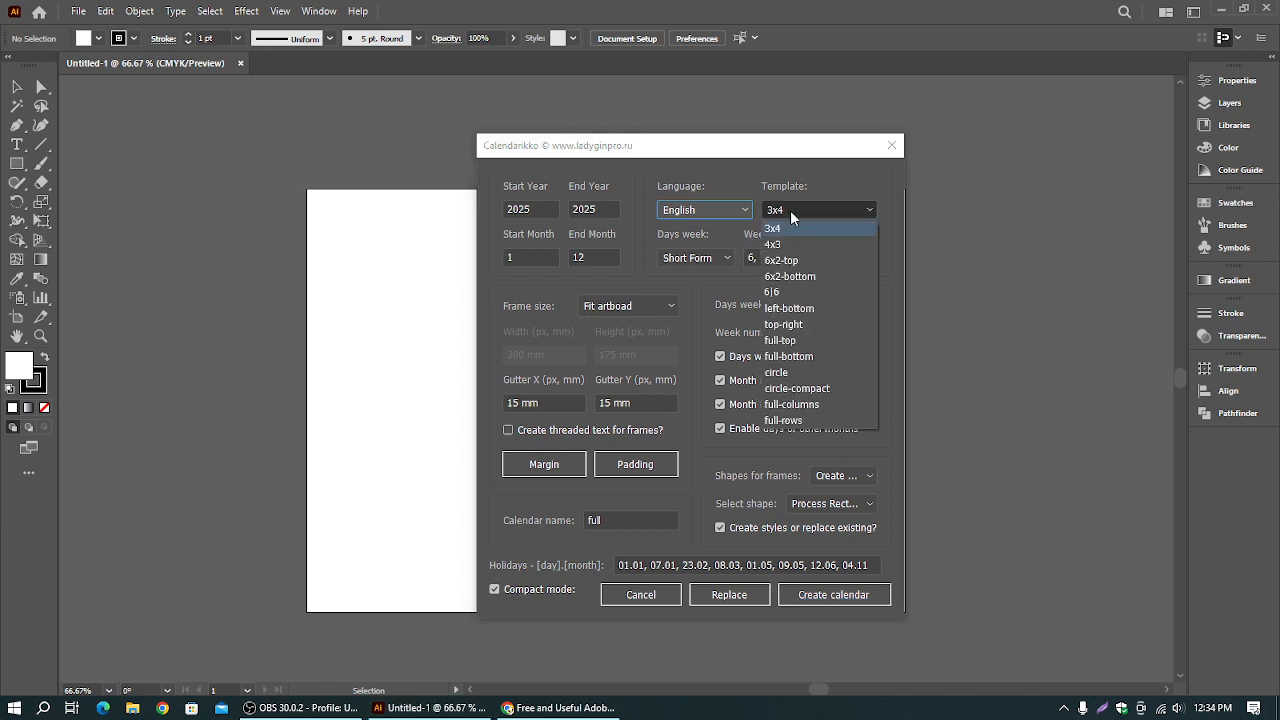
click(841, 173)
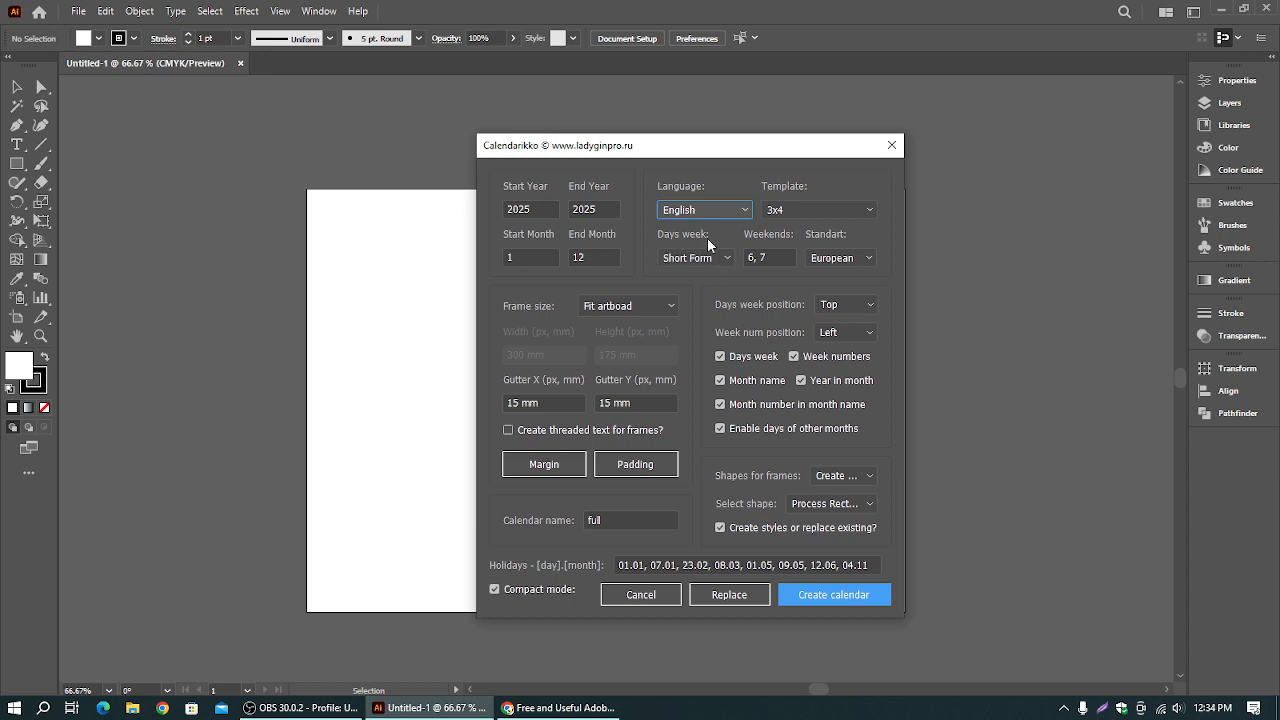
click(719, 260)
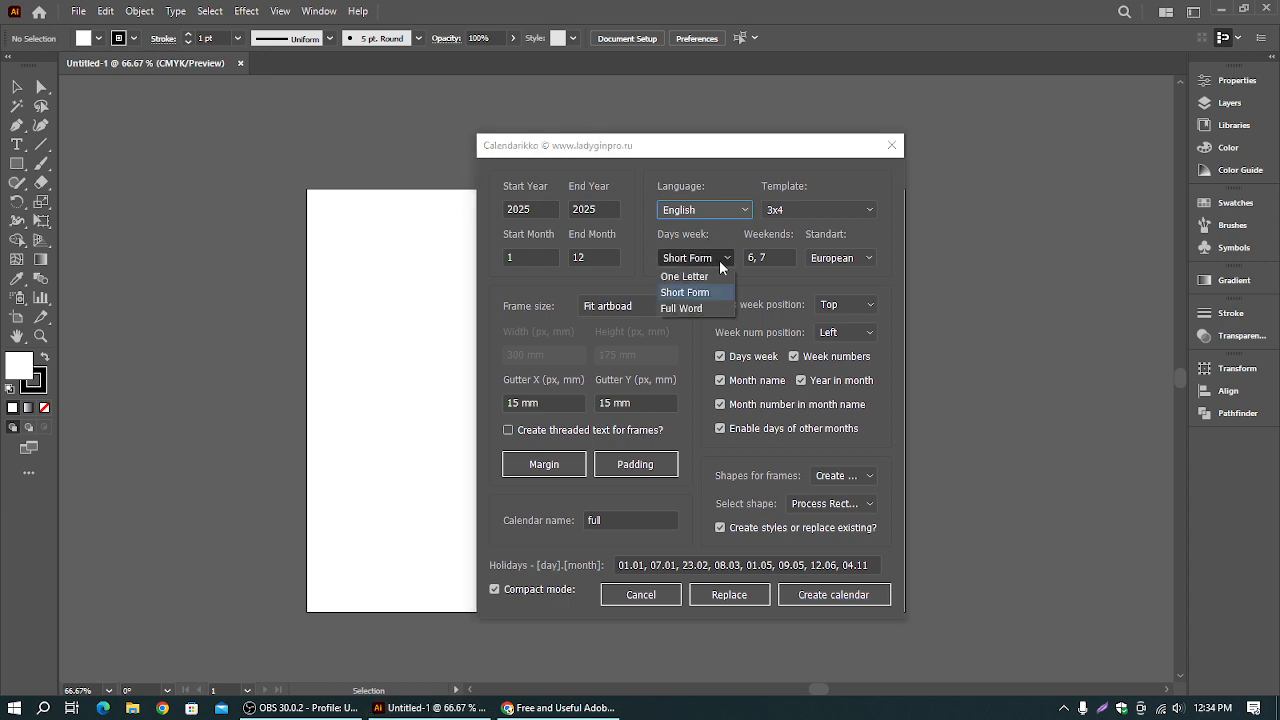
click(774, 288)
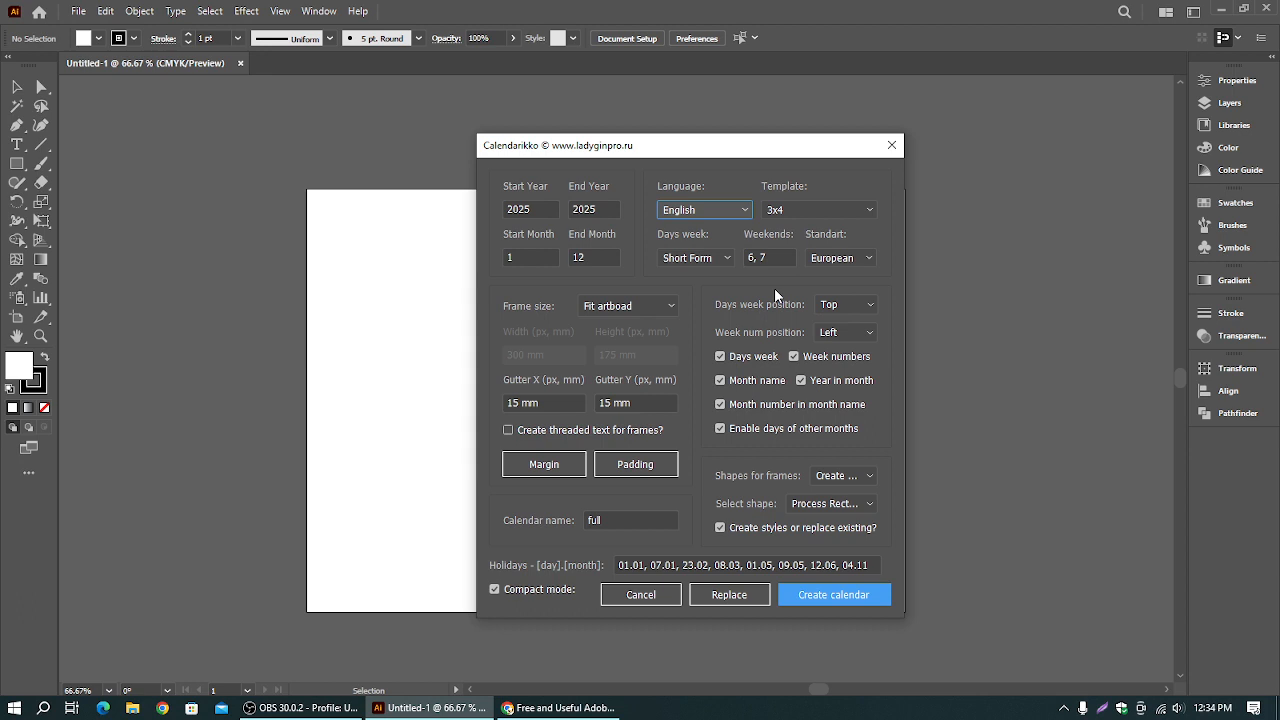
- Set the calendar standard to American and create the 2025 calendar
click(838, 262)
click(842, 291)
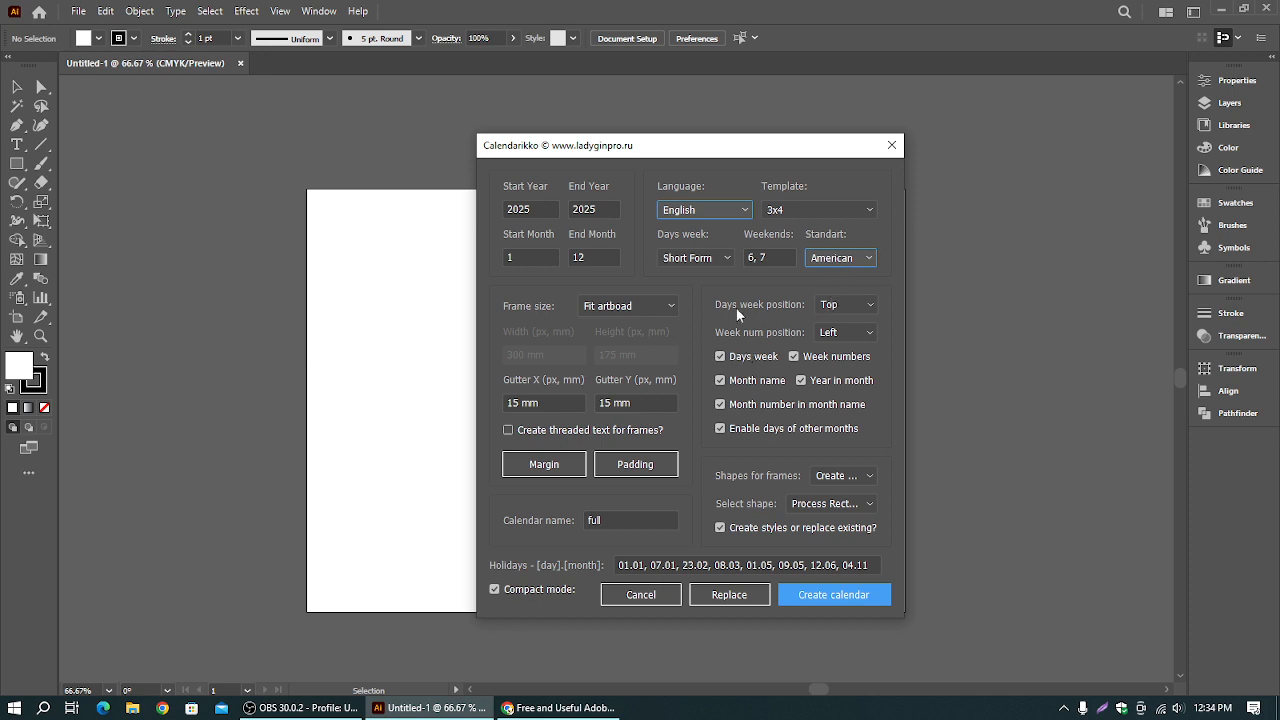
click(840, 259)
click(824, 296)
click(849, 599)
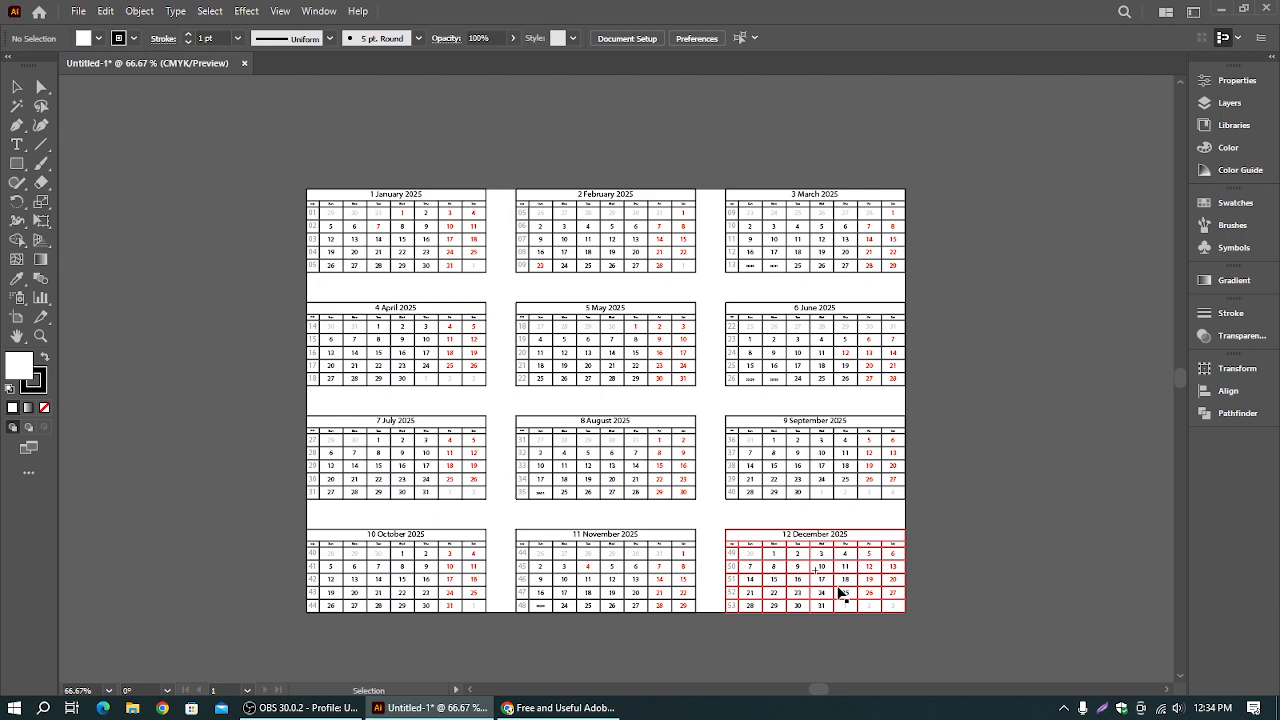
- Examine the generated 2025 calendar up close, select the September block to check its grouping, and deselect it
alt+scroll(786, 574, up, 2)
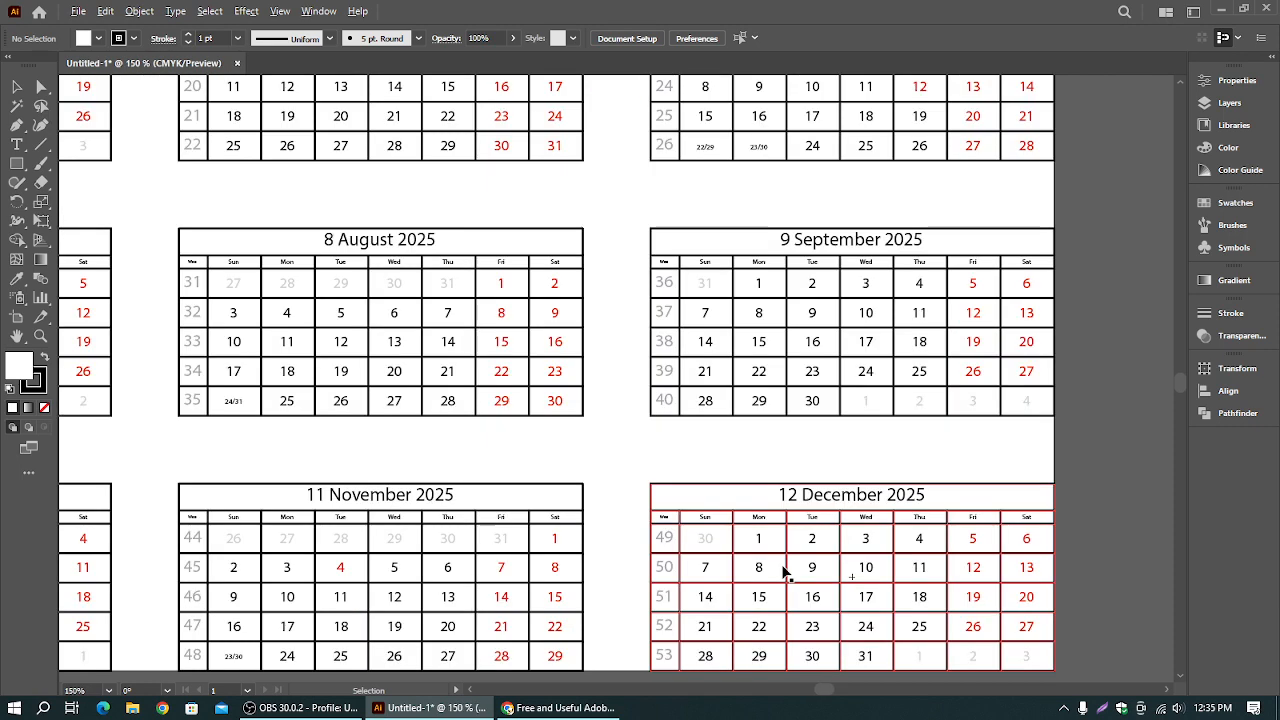
click(800, 330)
click(846, 312)
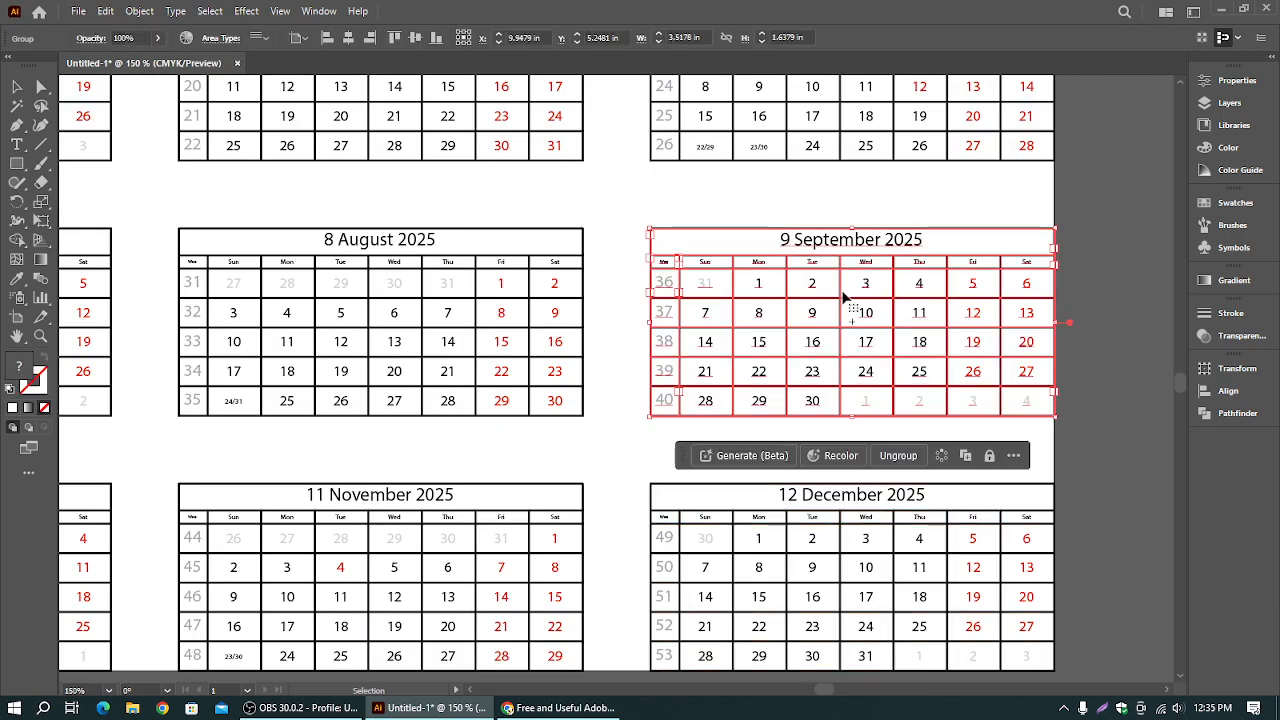
alt+scroll(838, 328, down, 1)
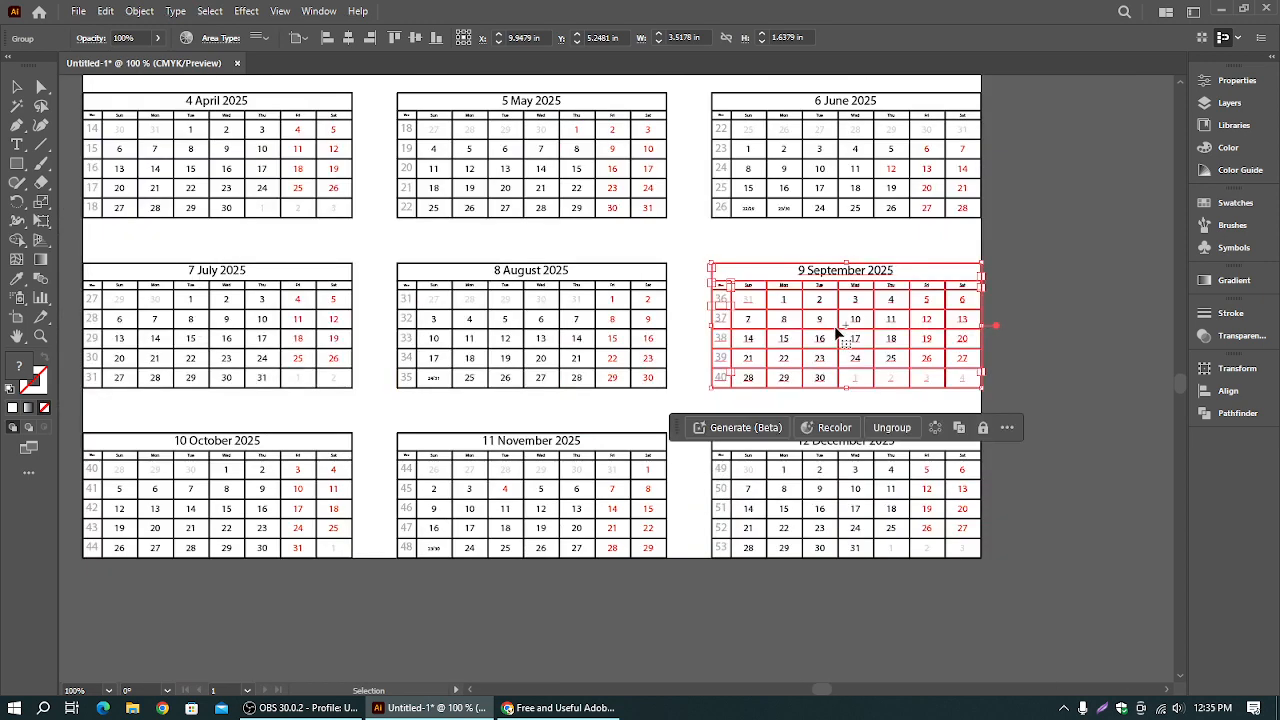
key(space)
drag(556, 236, 640, 450)
drag(624, 258, 629, 214)
alt+scroll(703, 290, down, 1)
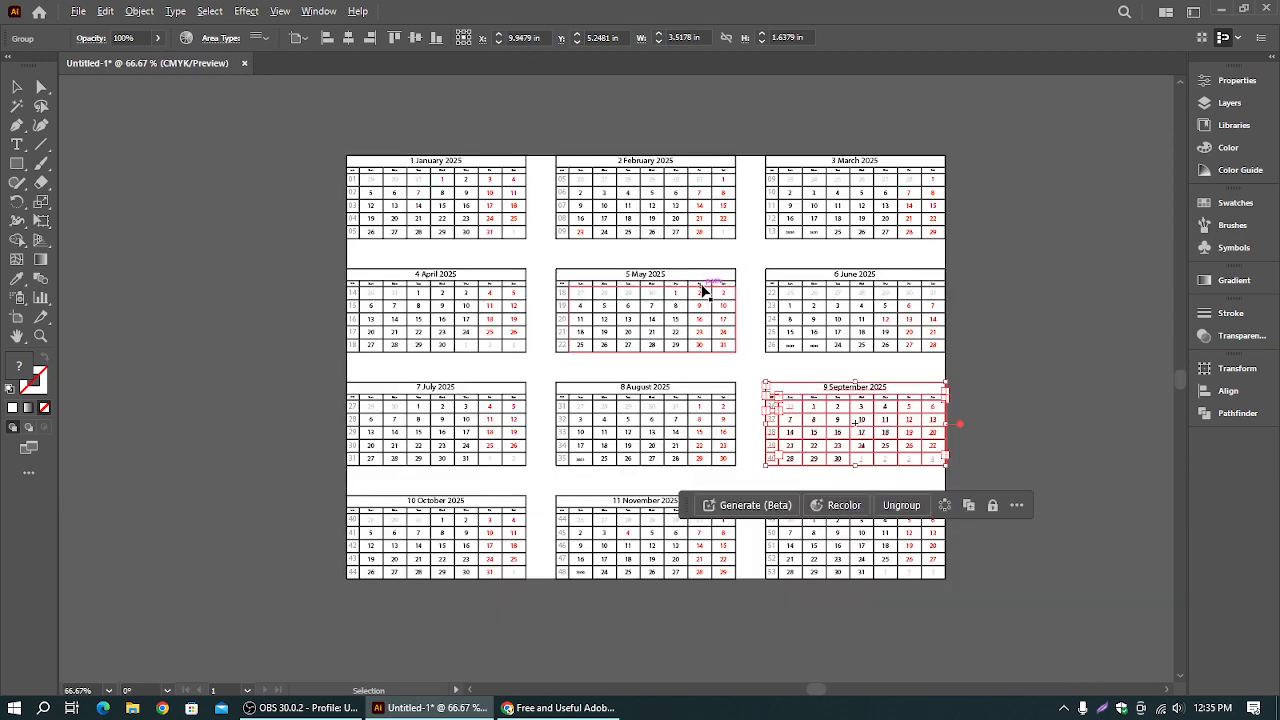
alt+scroll(703, 290, up, 1)
click(1143, 303)
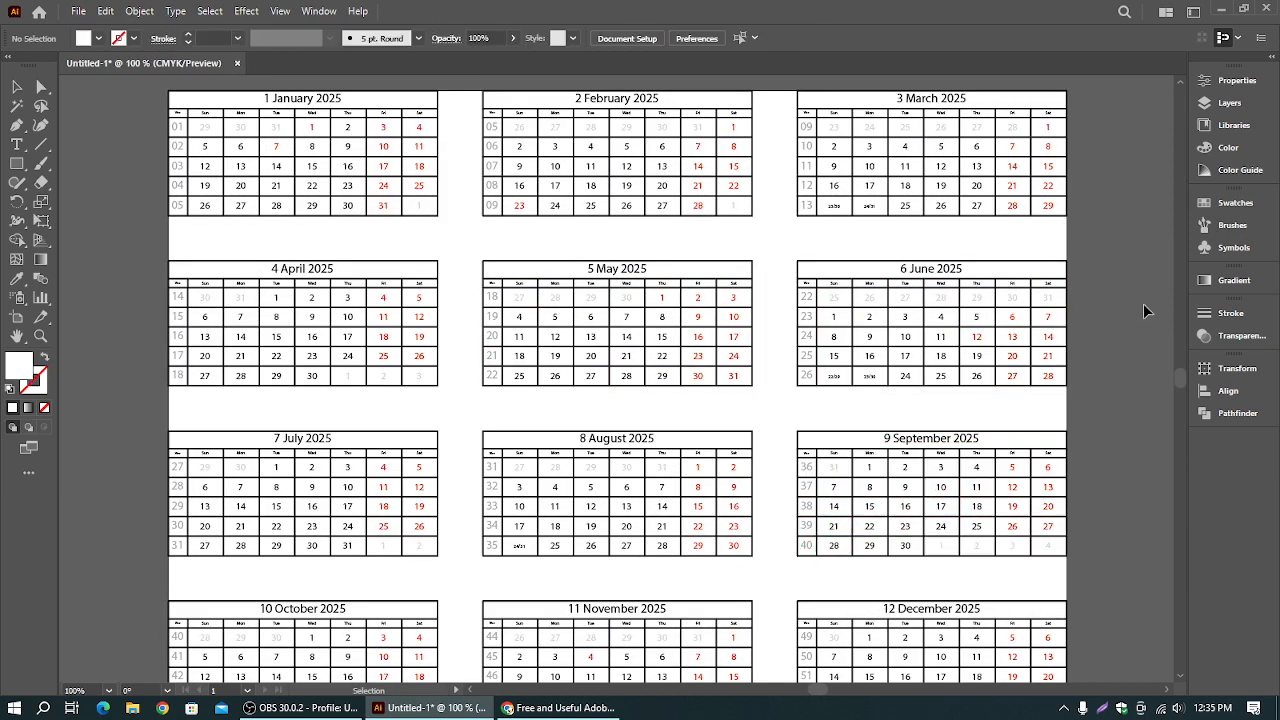
- Move the February, January and March blocks slightly down from the artboard's upper edge, and ungroup March
scroll(334, 446, up, 2)
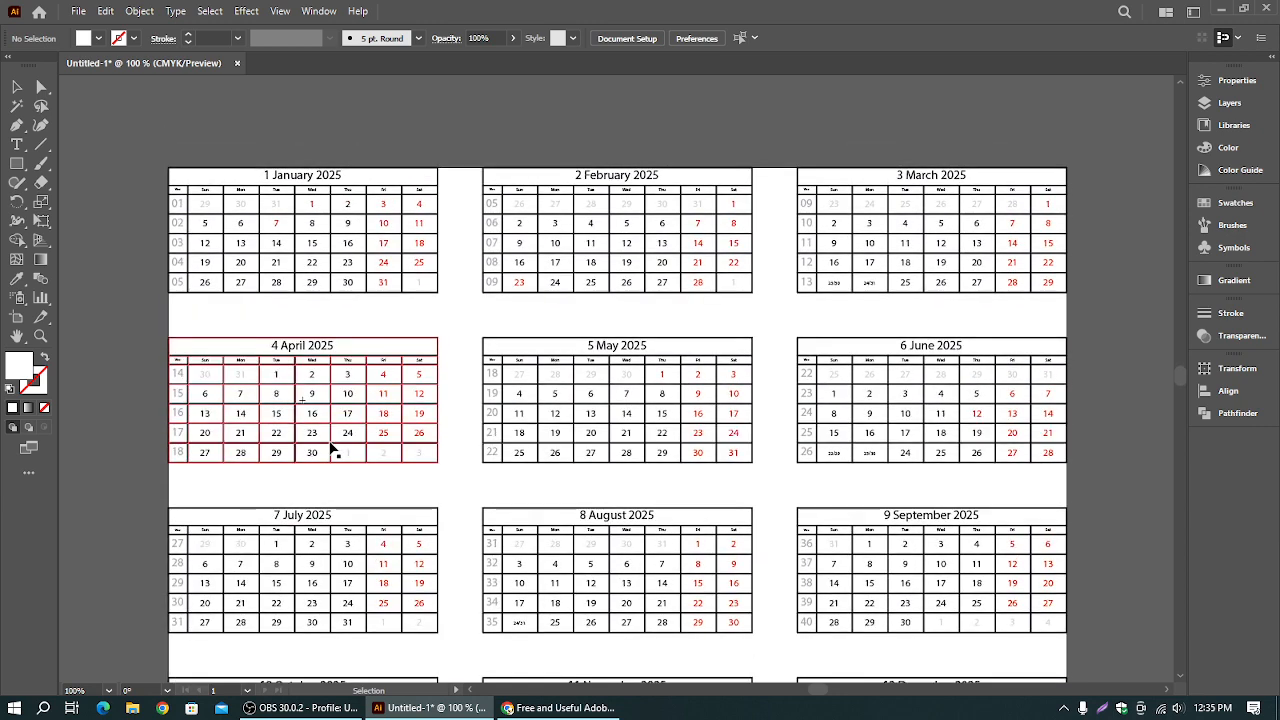
scroll(334, 452, down, 1)
click(620, 189)
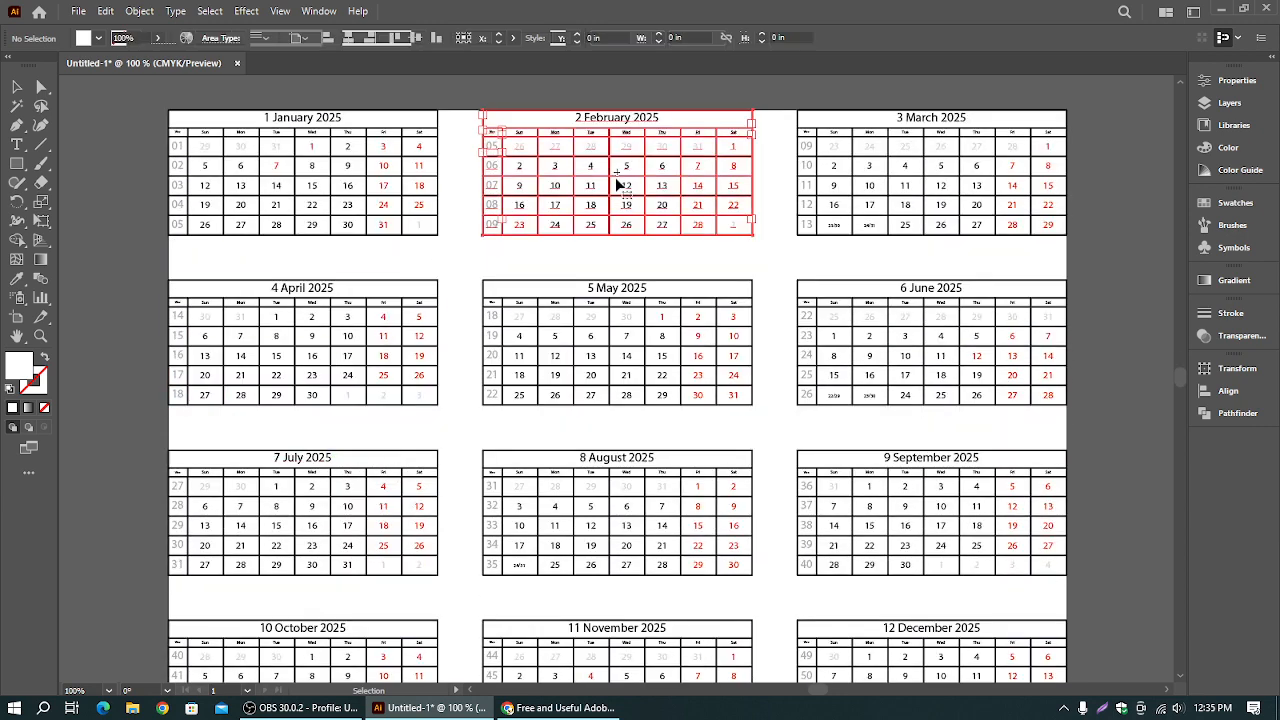
drag(630, 176, 629, 184)
drag(311, 184, 309, 207)
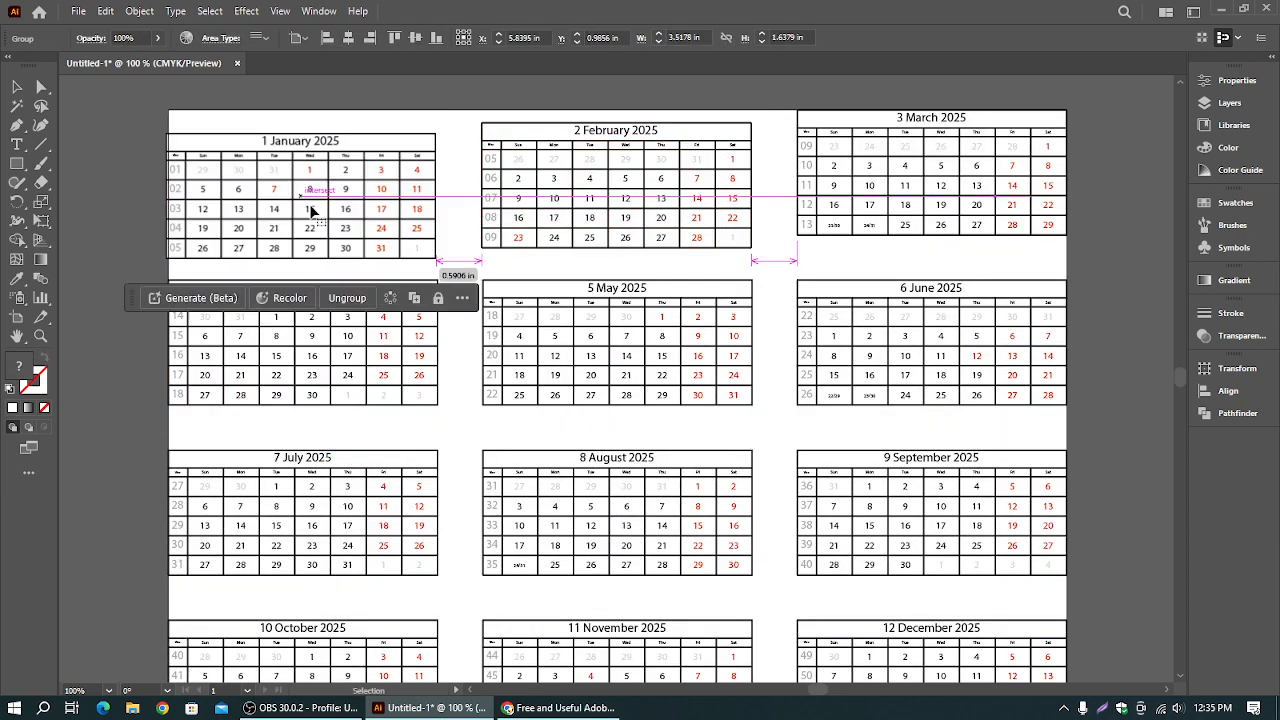
drag(850, 172, 836, 209)
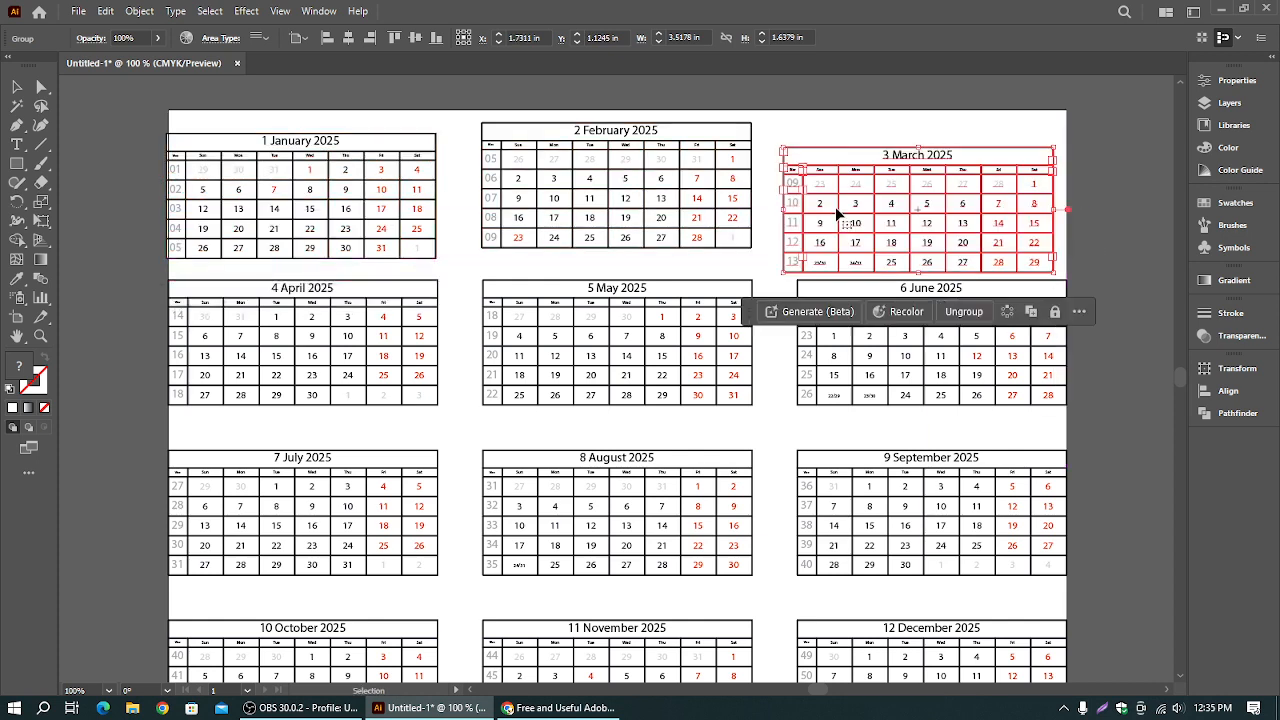
right_click(946, 227)
click(993, 433)
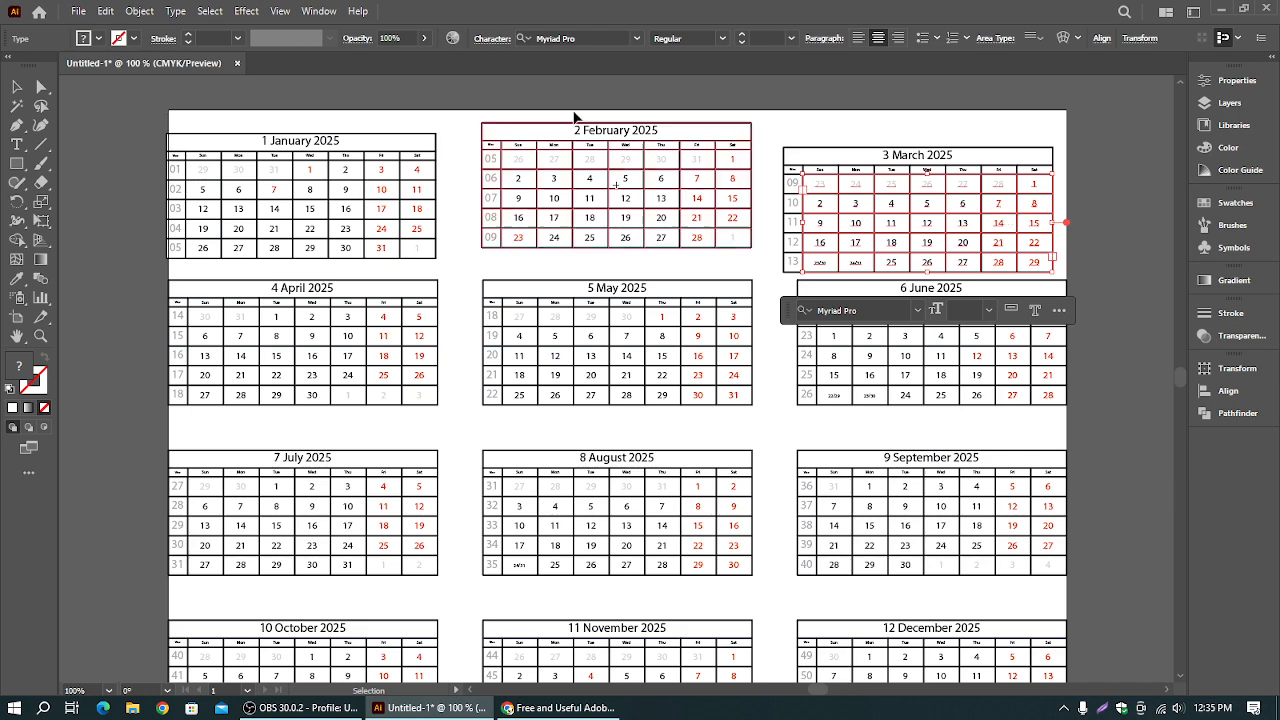
- Select all twelve month blocks of the calendar and delete them to leave the artboard empty
drag(133, 99, 1041, 690)
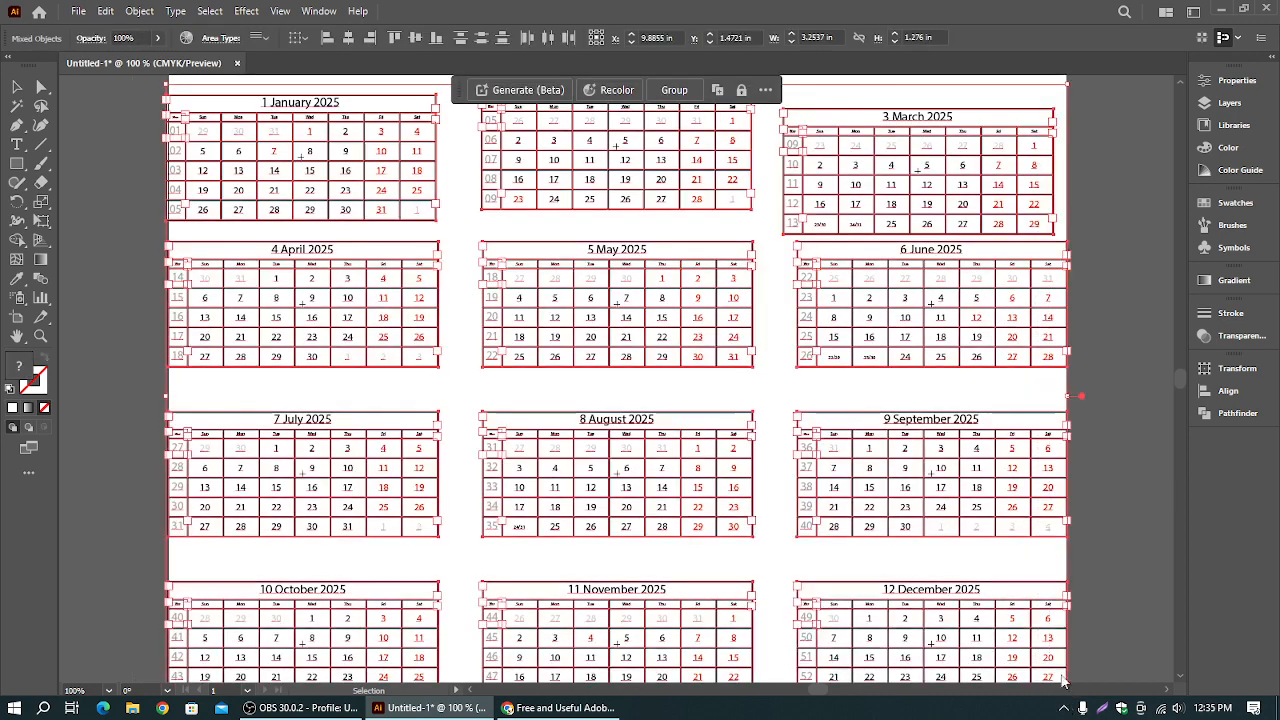
scroll(950, 560, down, 2)
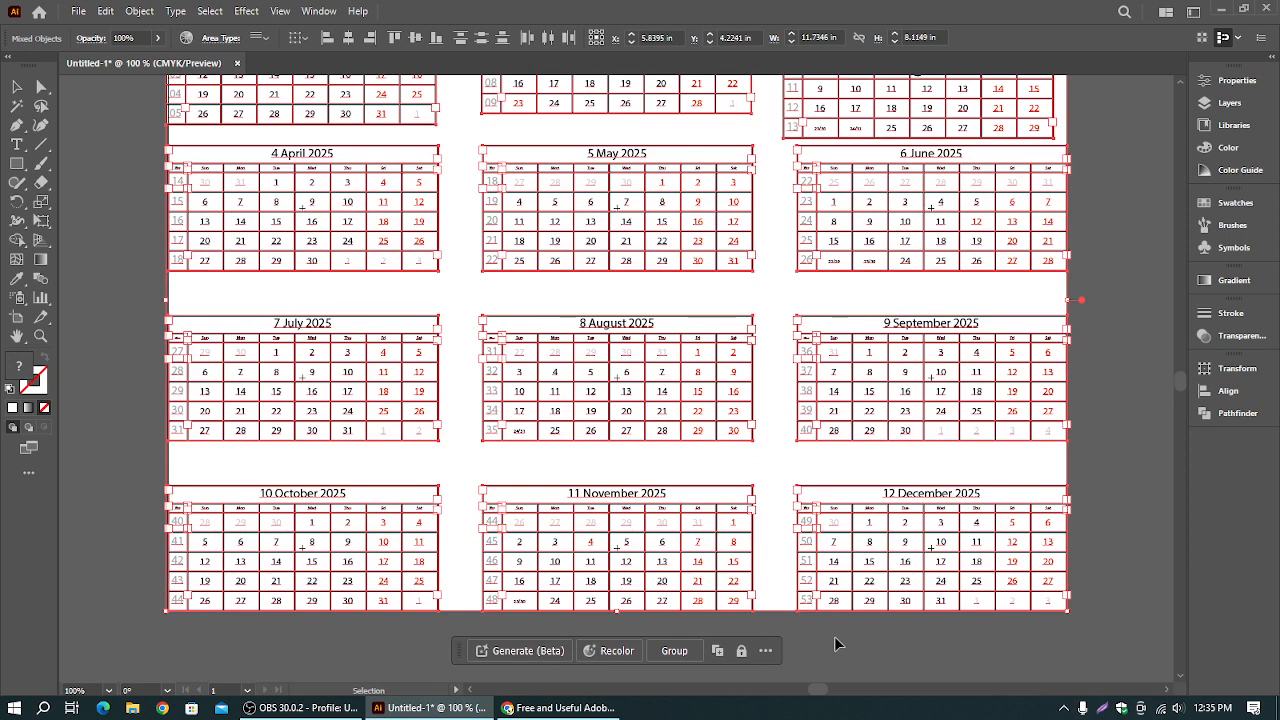
key(Delete)
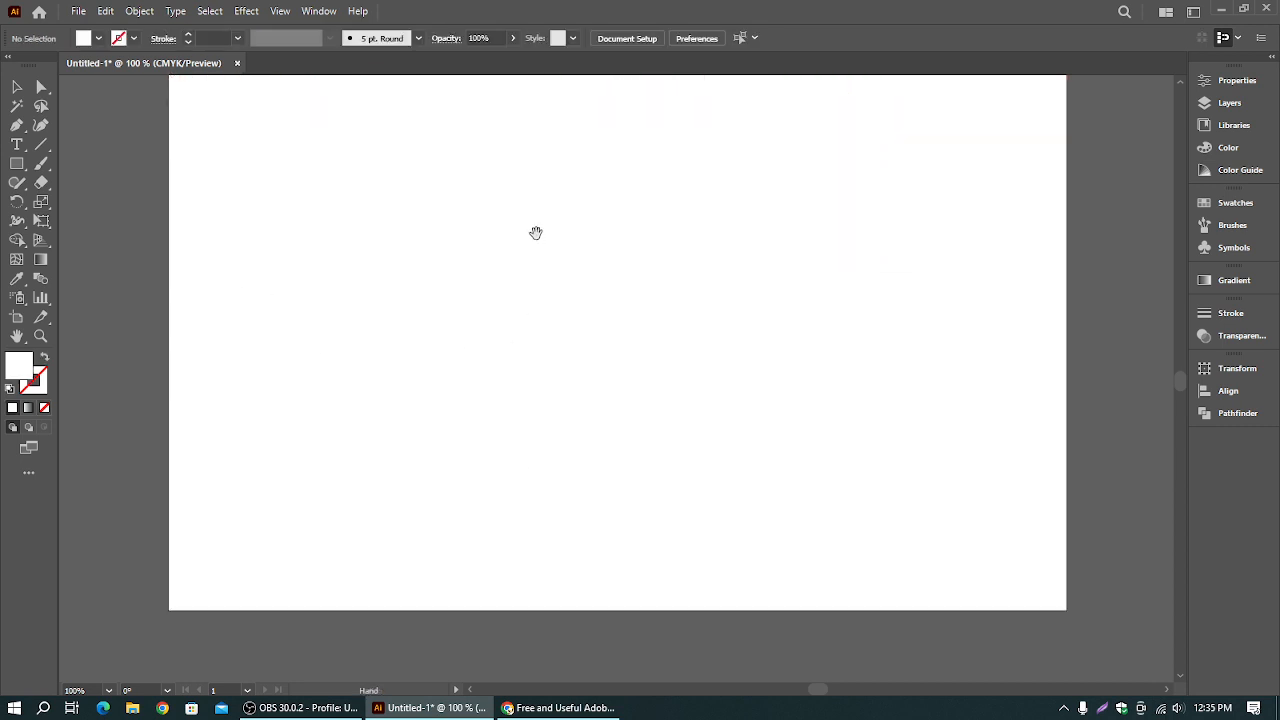
scroll(540, 320, down, 2)
scroll(514, 323, right, 1)
scroll(521, 323, down, 1)
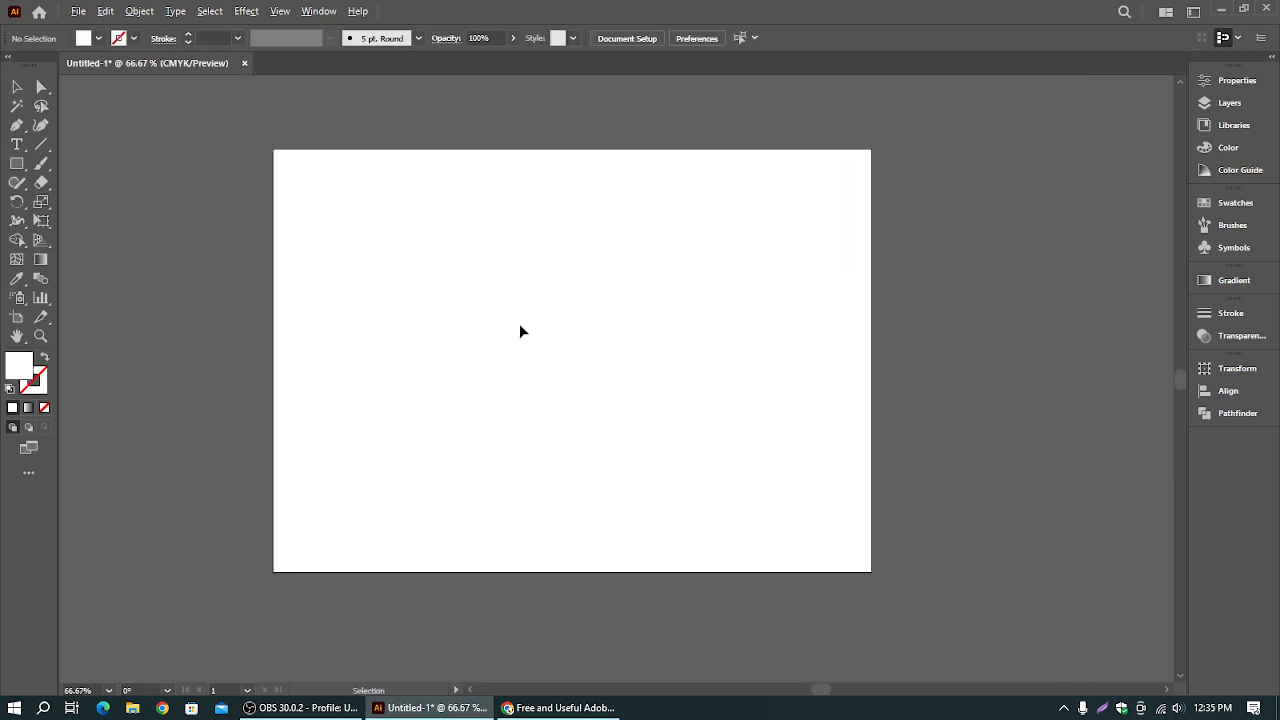
drag(431, 331, 610, 364)
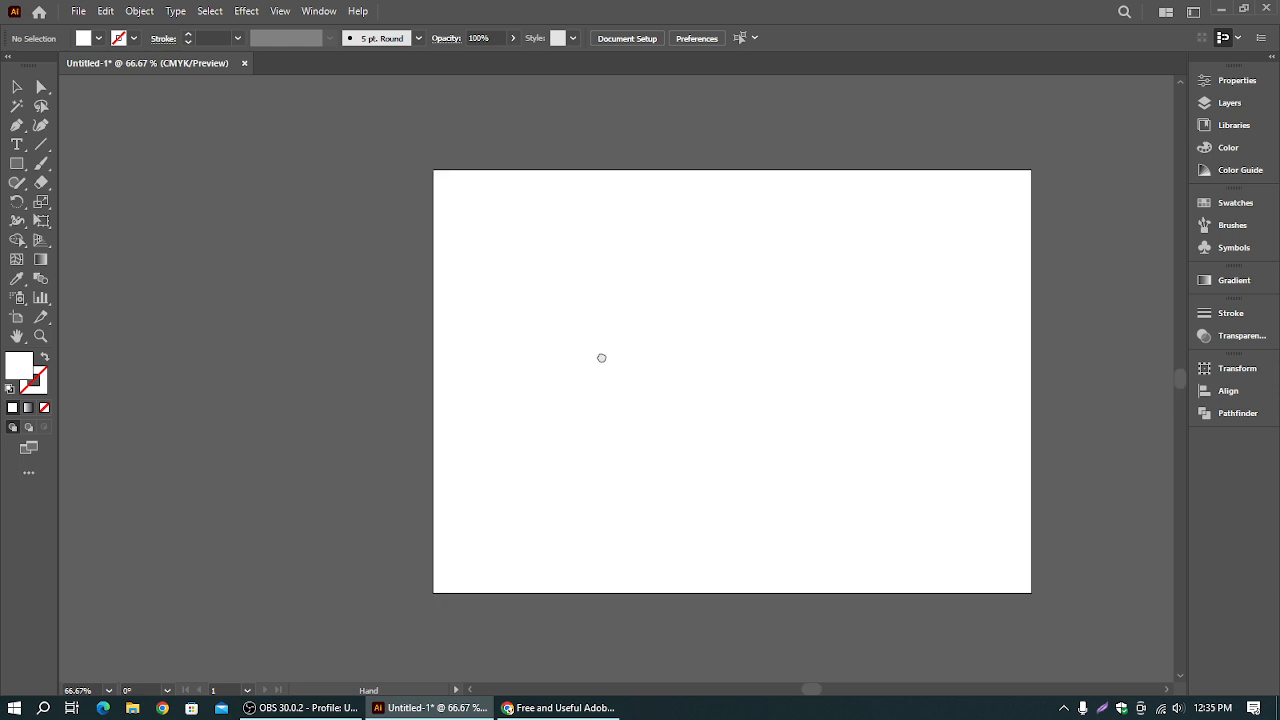
click(79, 11)
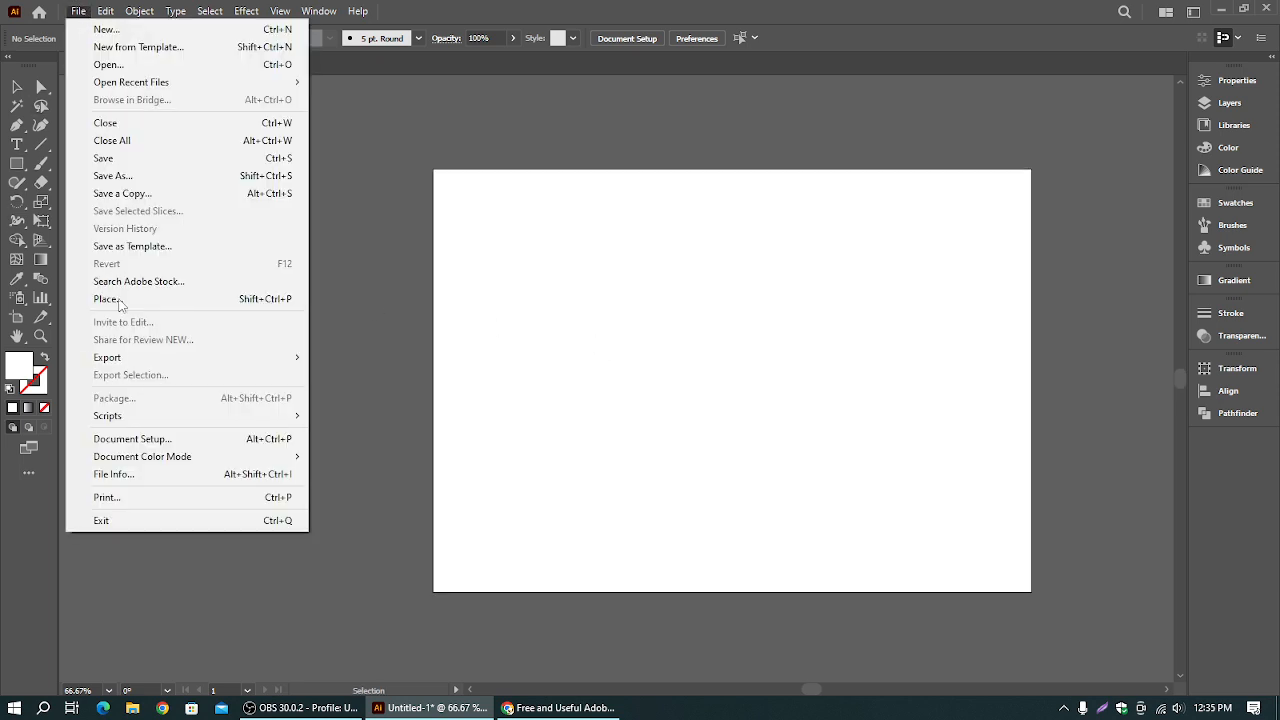
mouse_move(240, 424)
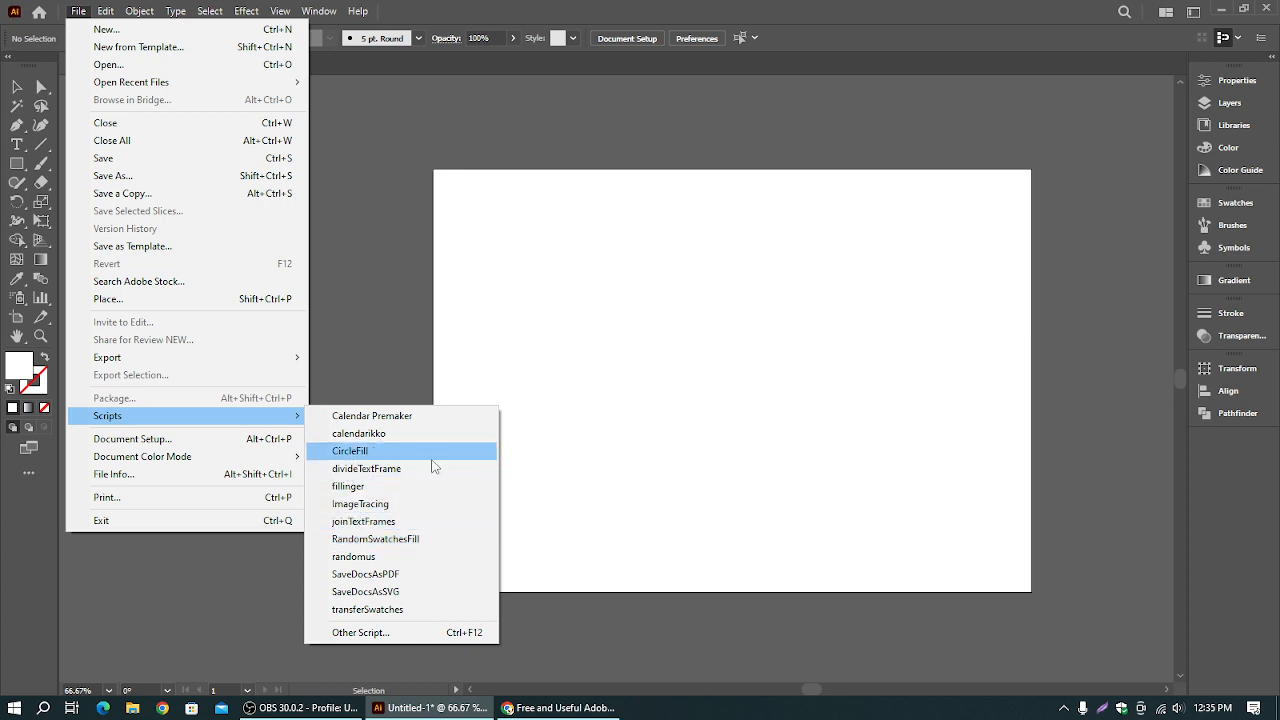
click(540, 376)
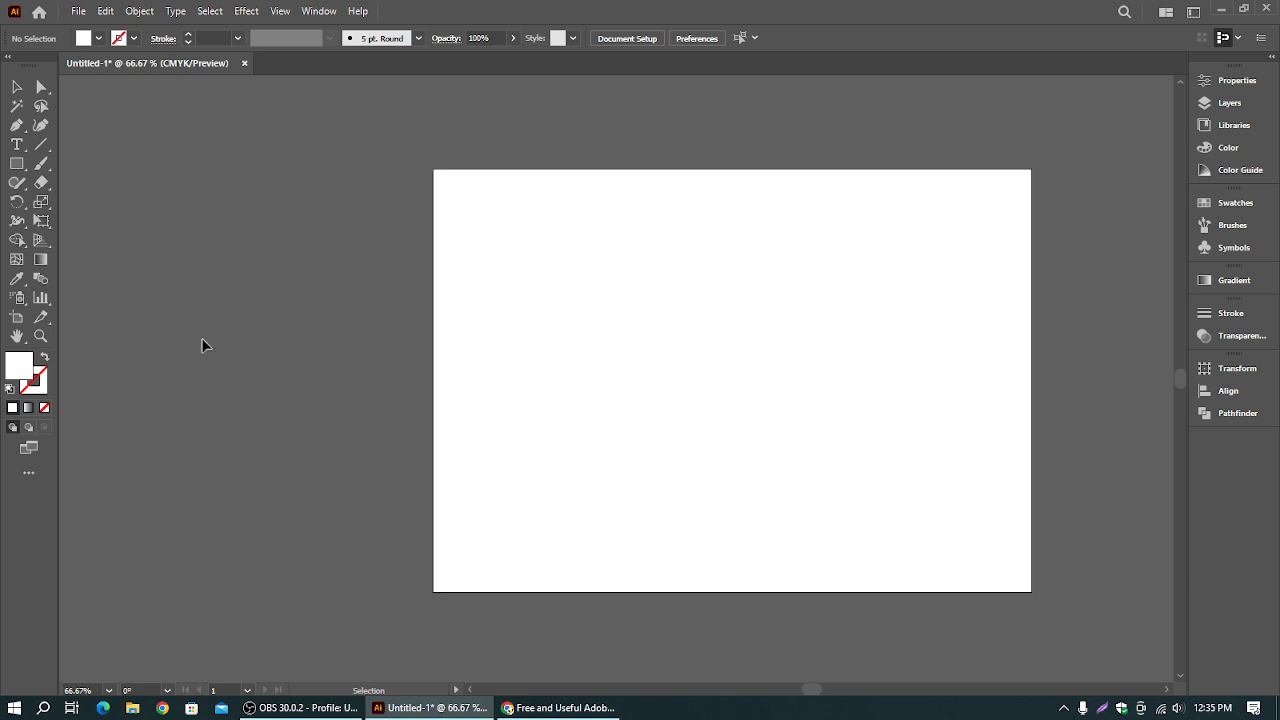
- Draw a white circle about 1.67 in wide on the canvas to the left of the artboard
click(16, 163)
click(88, 202)
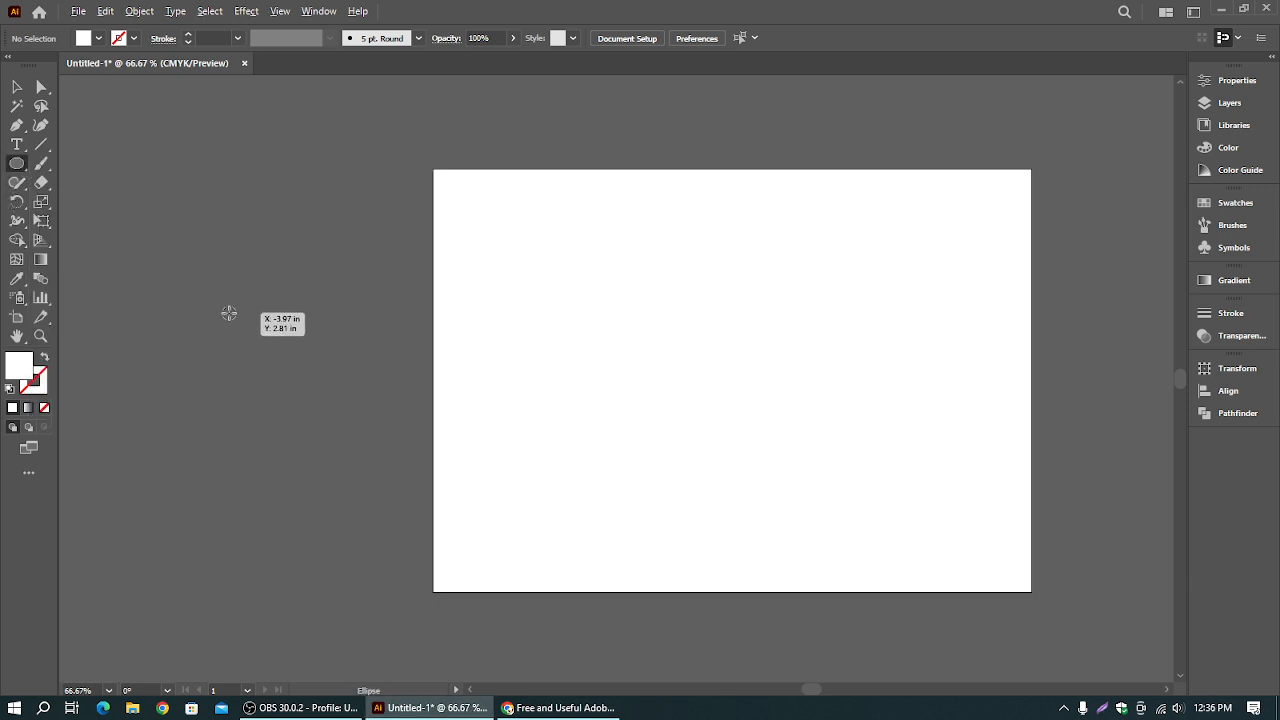
drag(229, 311, 264, 355)
click(17, 87)
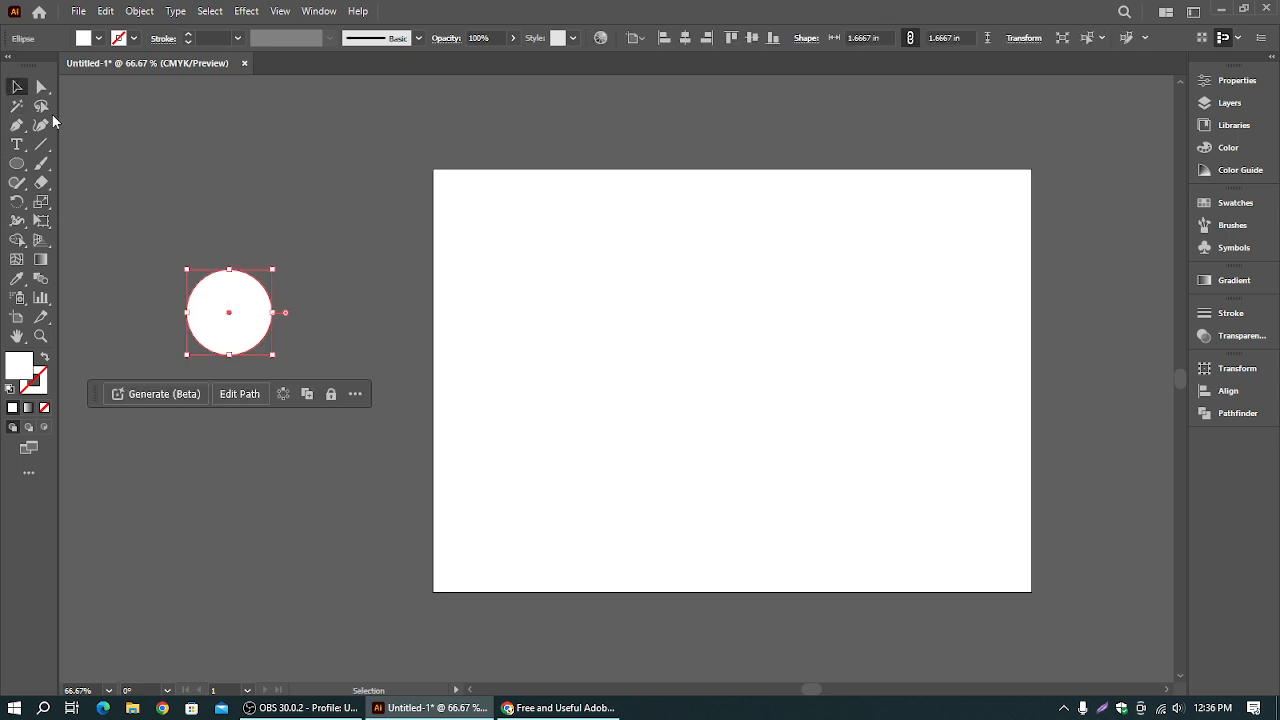
click(160, 215)
- Make three small, evenly spaced copies of the white circle in a row between it and the artboard
click(237, 326)
drag(254, 334, 322, 325)
click(346, 251)
click(330, 311)
click(379, 262)
- Fill the three small circles with the yellow swatch and deselect them
click(98, 38)
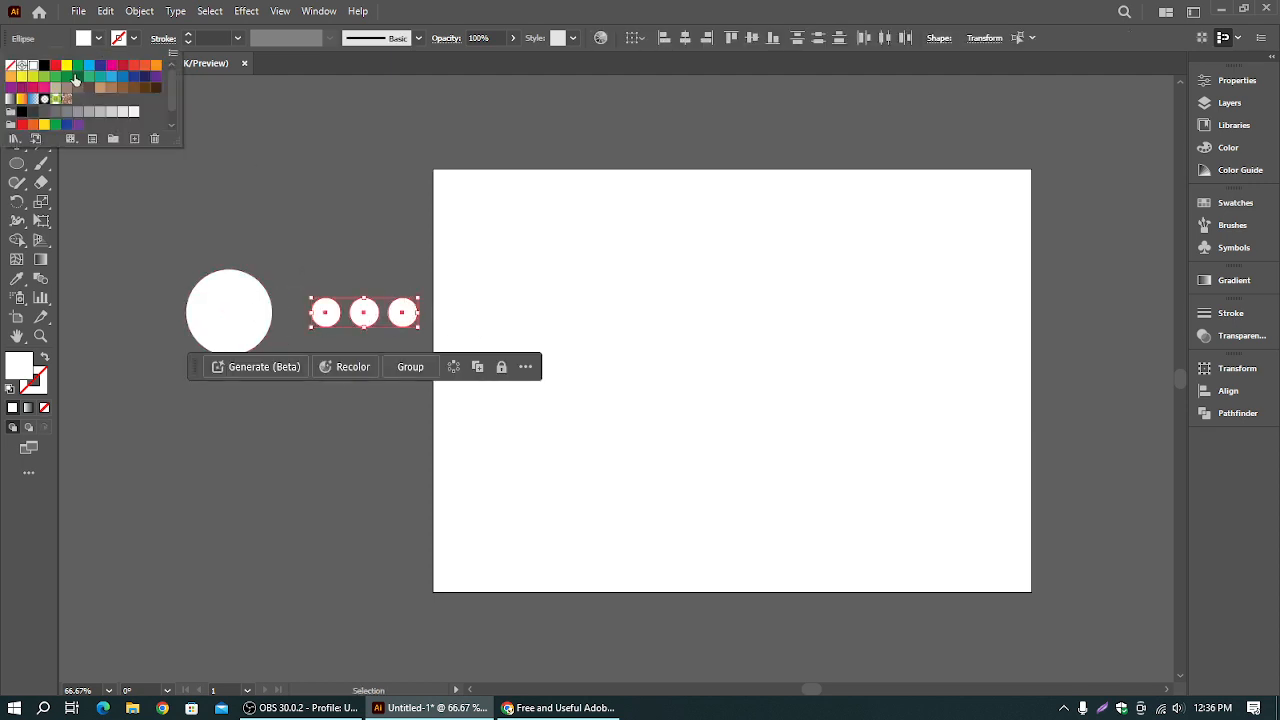
click(66, 64)
click(223, 182)
click(223, 182)
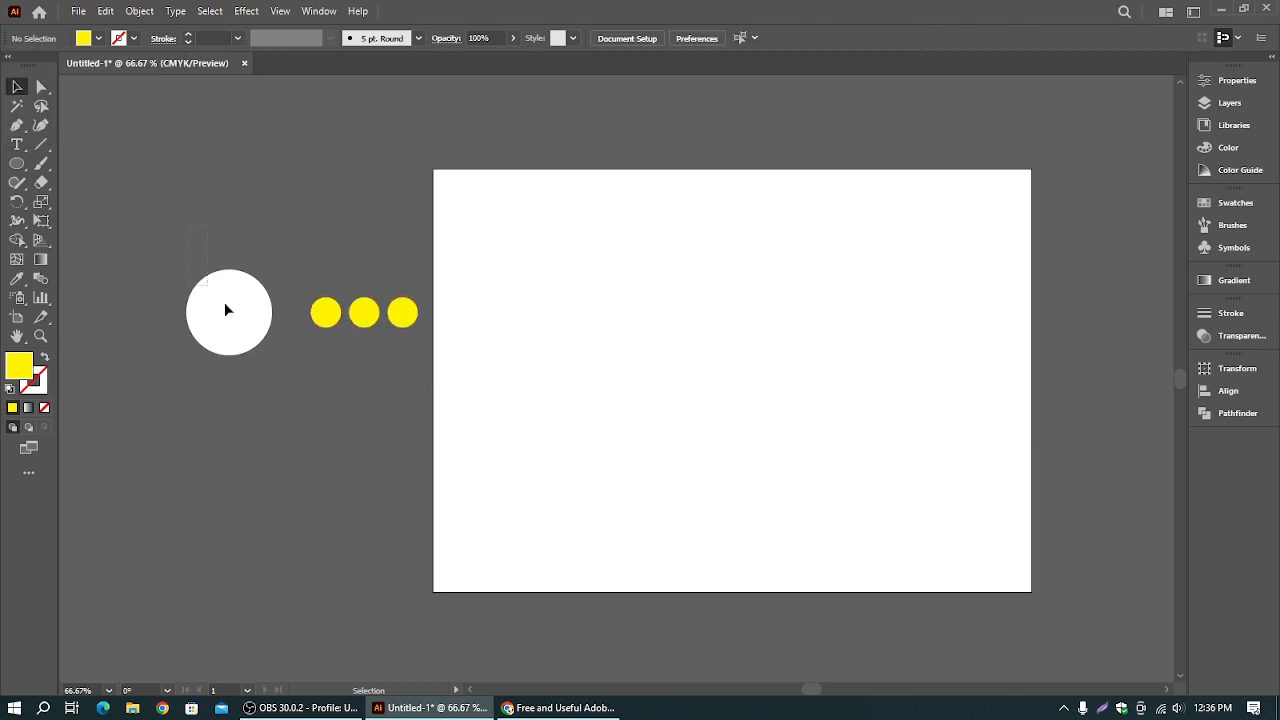
- Try to run the CircleFill script on the large white circle and the three yellow circles together
drag(416, 399, 417, 400)
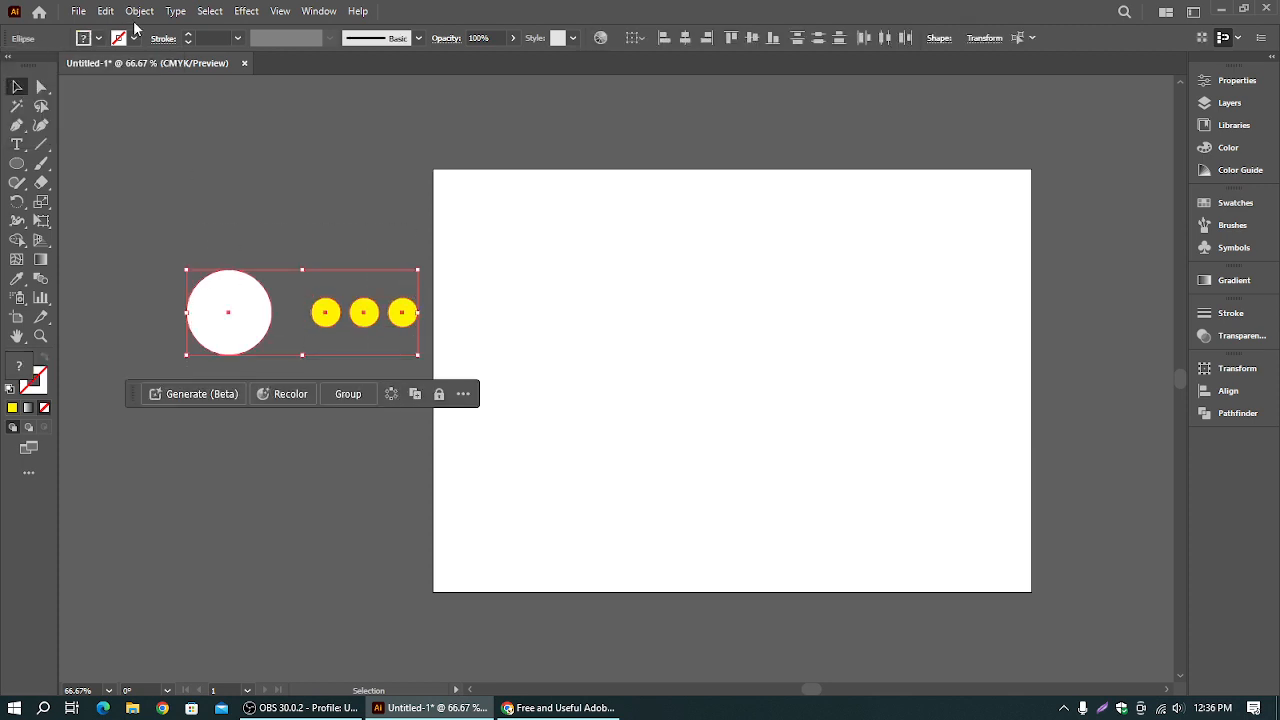
click(78, 12)
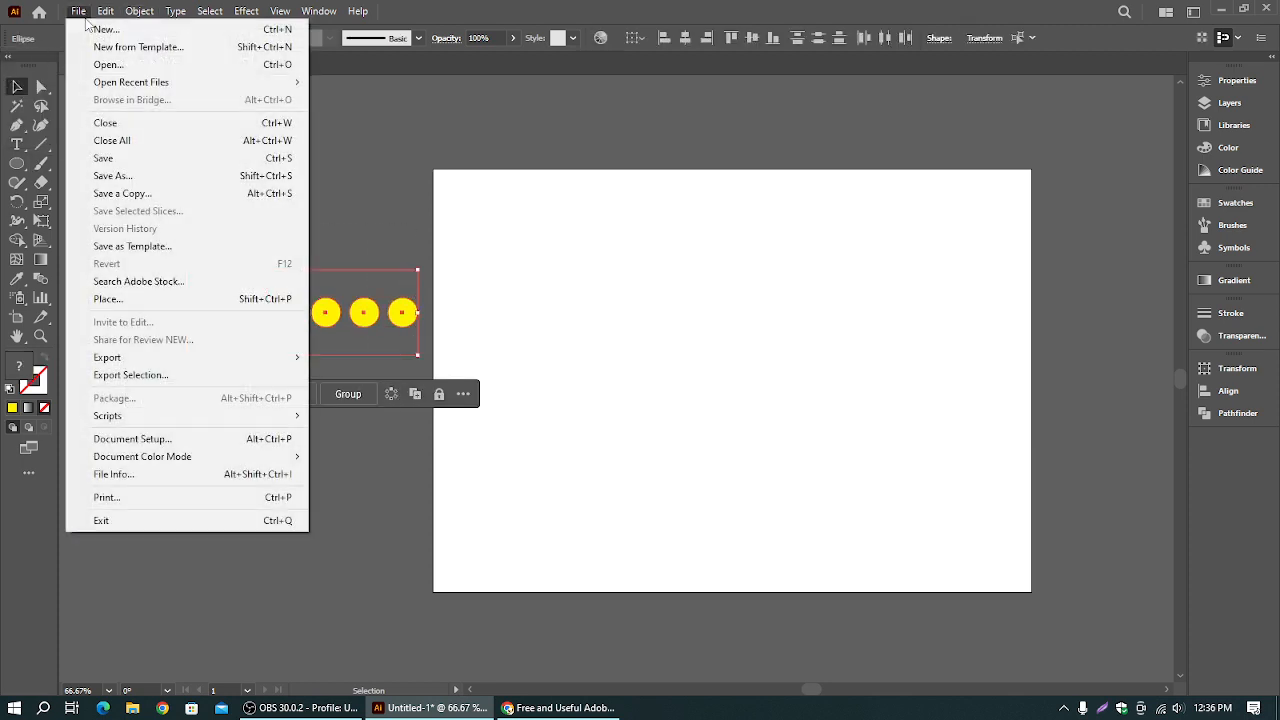
mouse_move(197, 417)
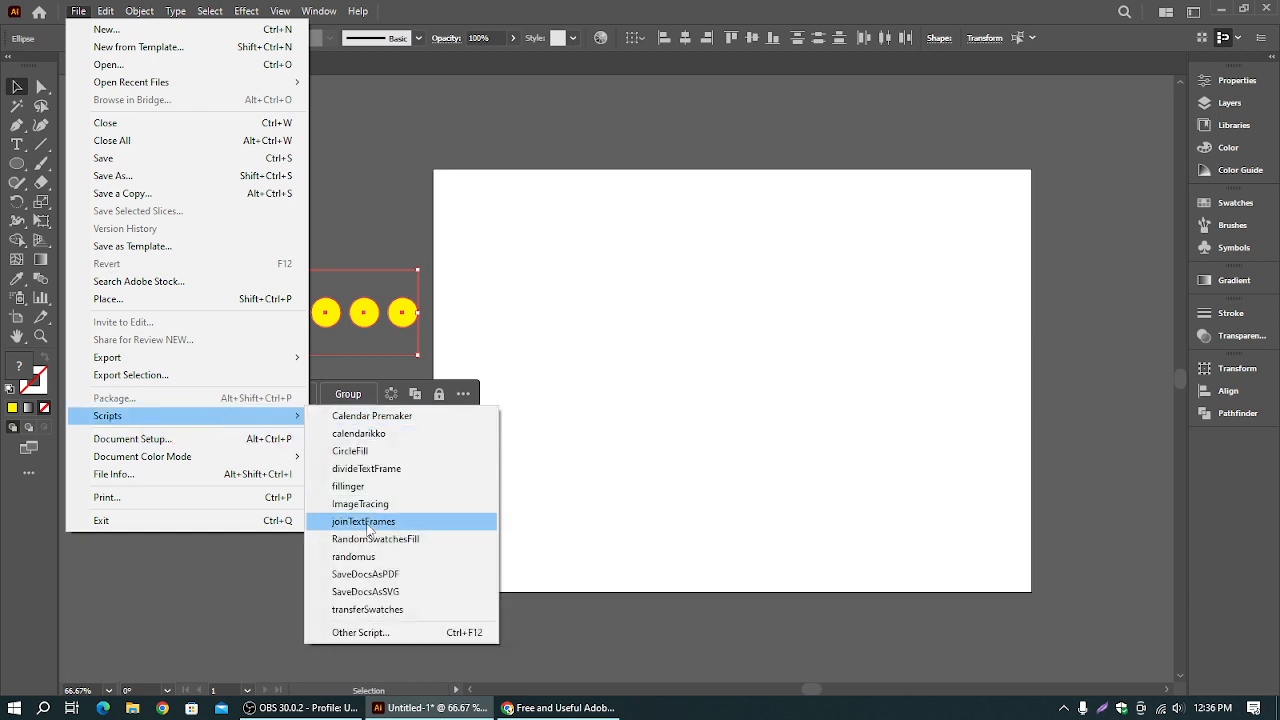
click(387, 451)
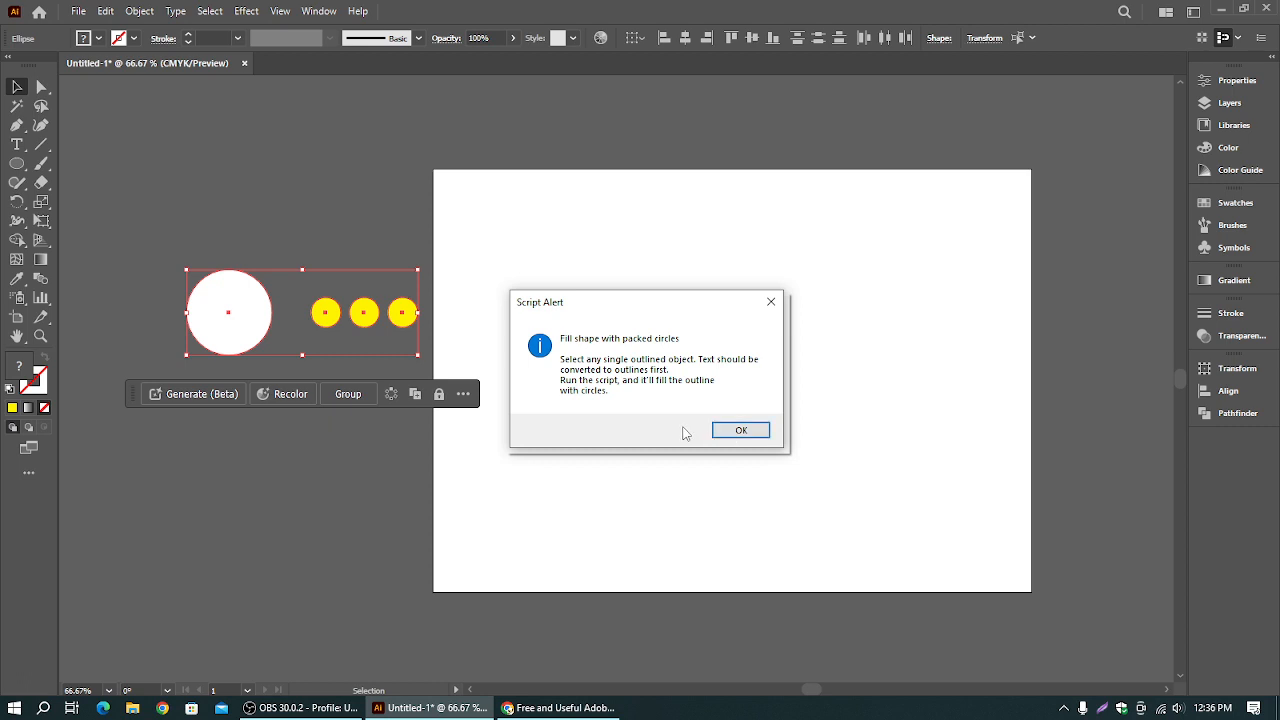
click(741, 430)
click(323, 354)
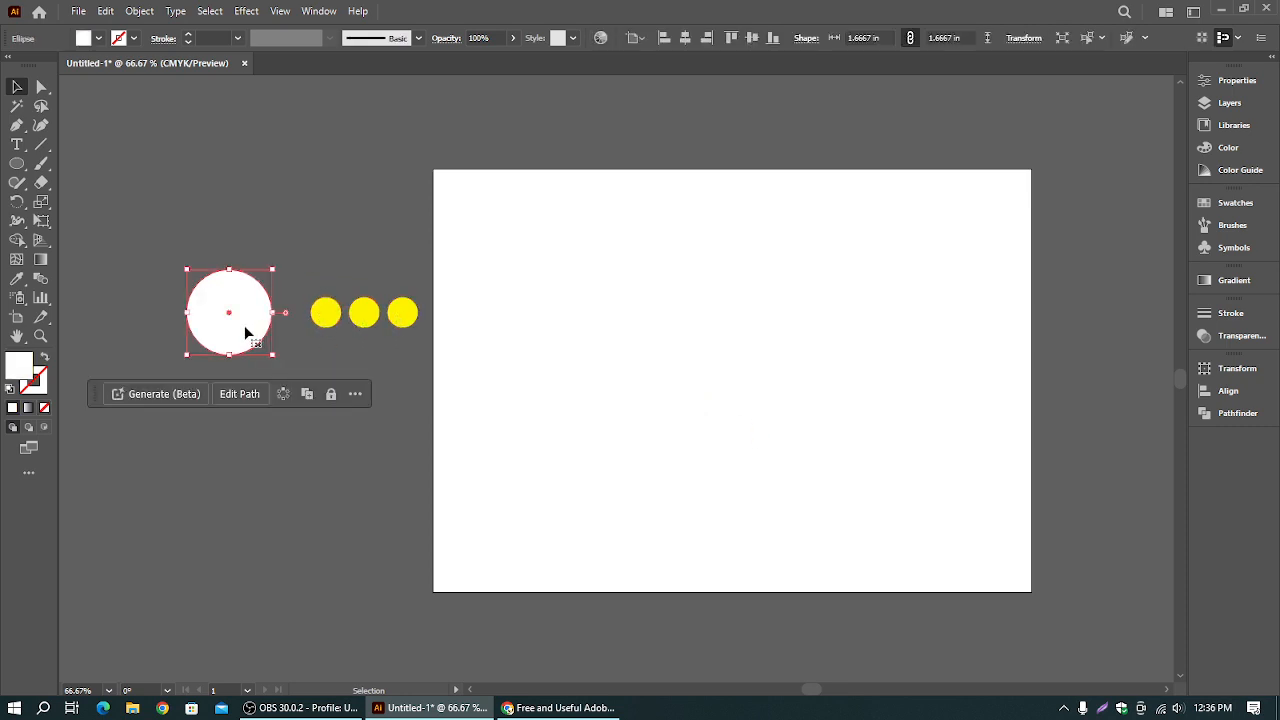
- Delete the large white circle and the yellow circle farthest from the artboard
key(Delete)
drag(432, 354, 432, 354)
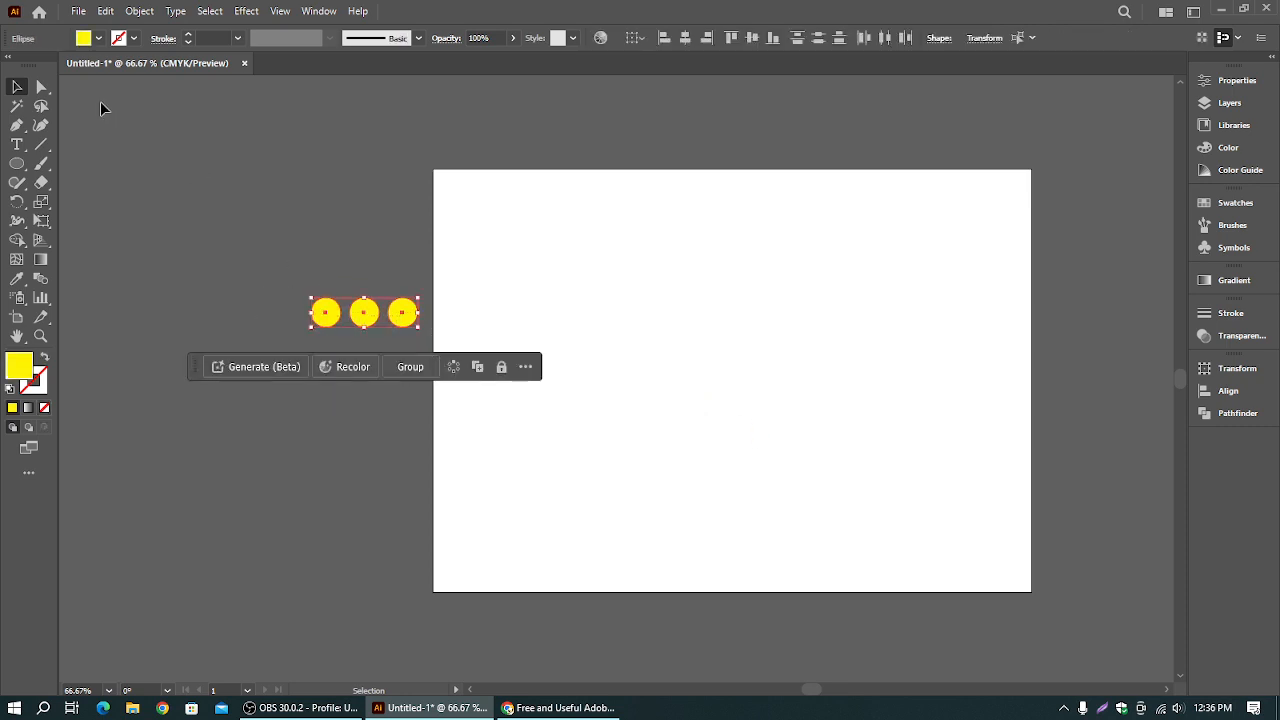
click(78, 11)
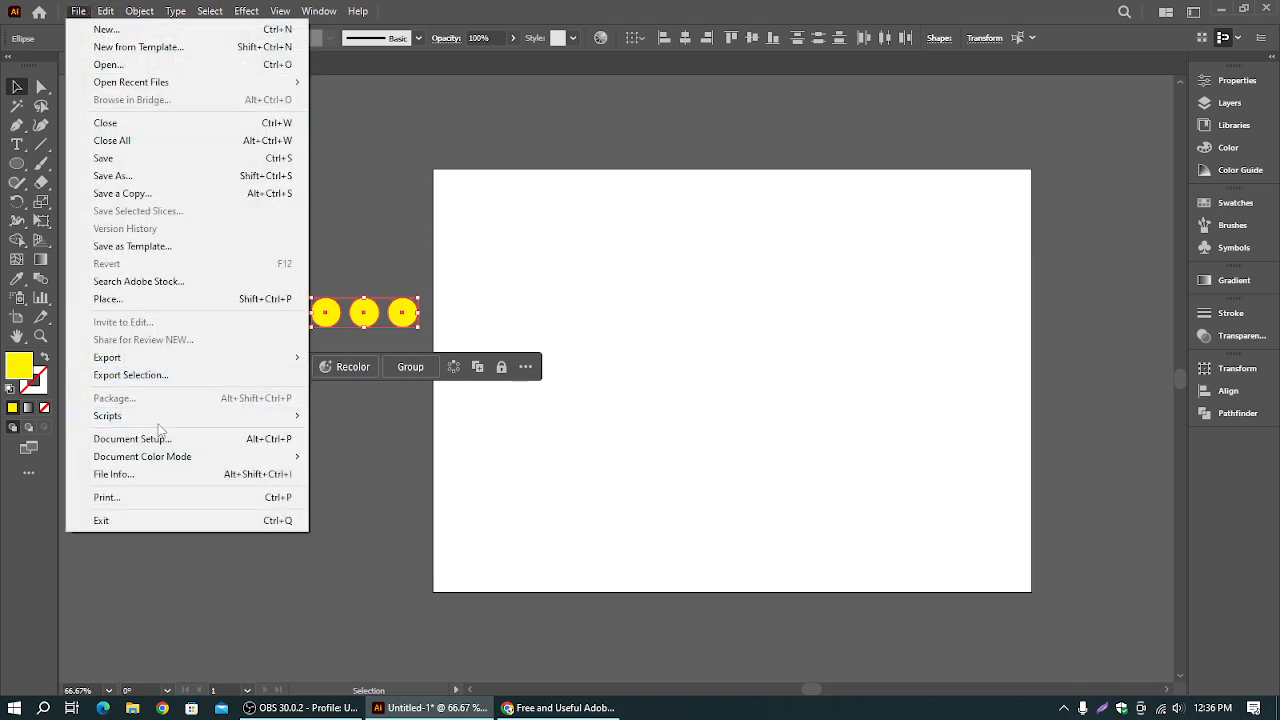
mouse_move(164, 424)
click(388, 250)
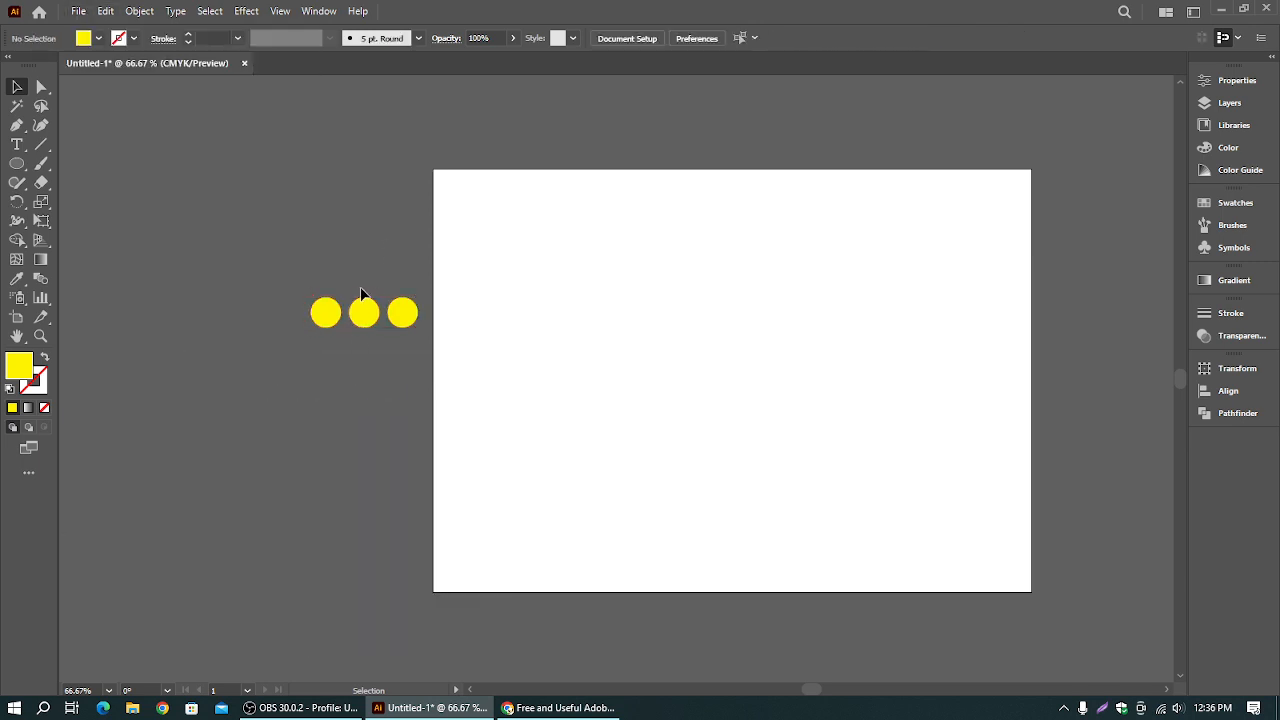
drag(329, 314, 671, 454)
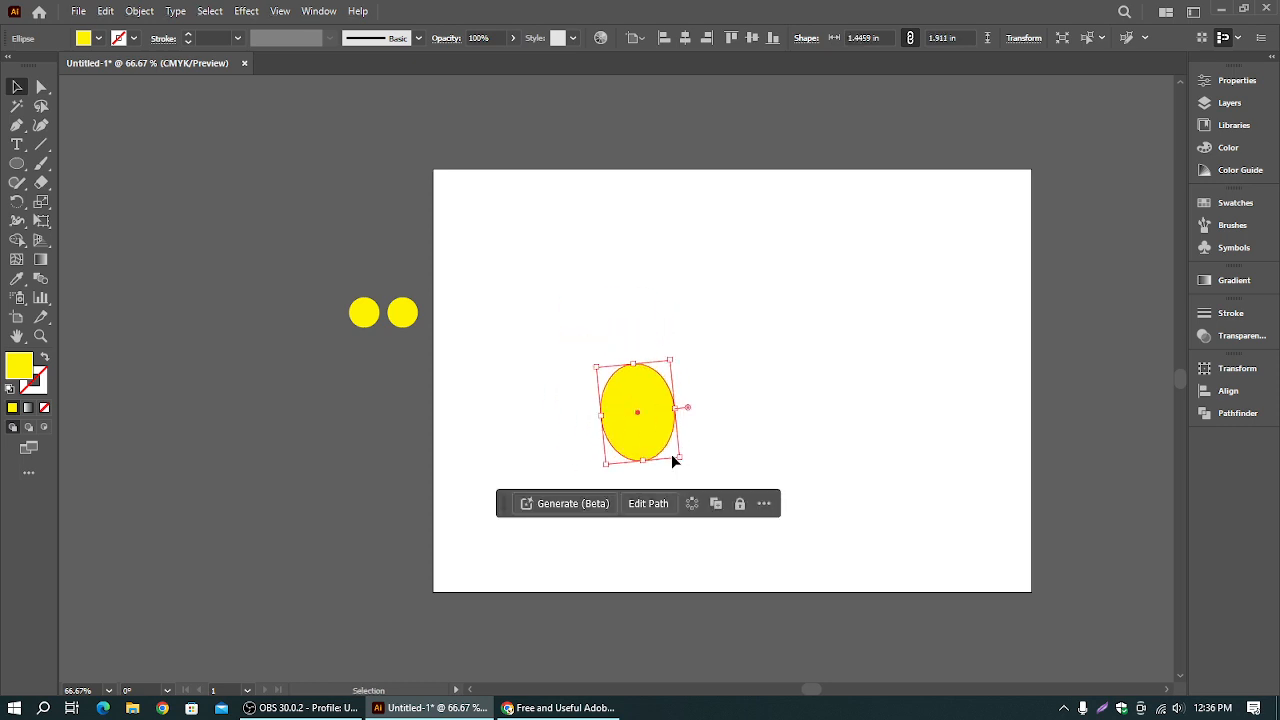
key(Delete)
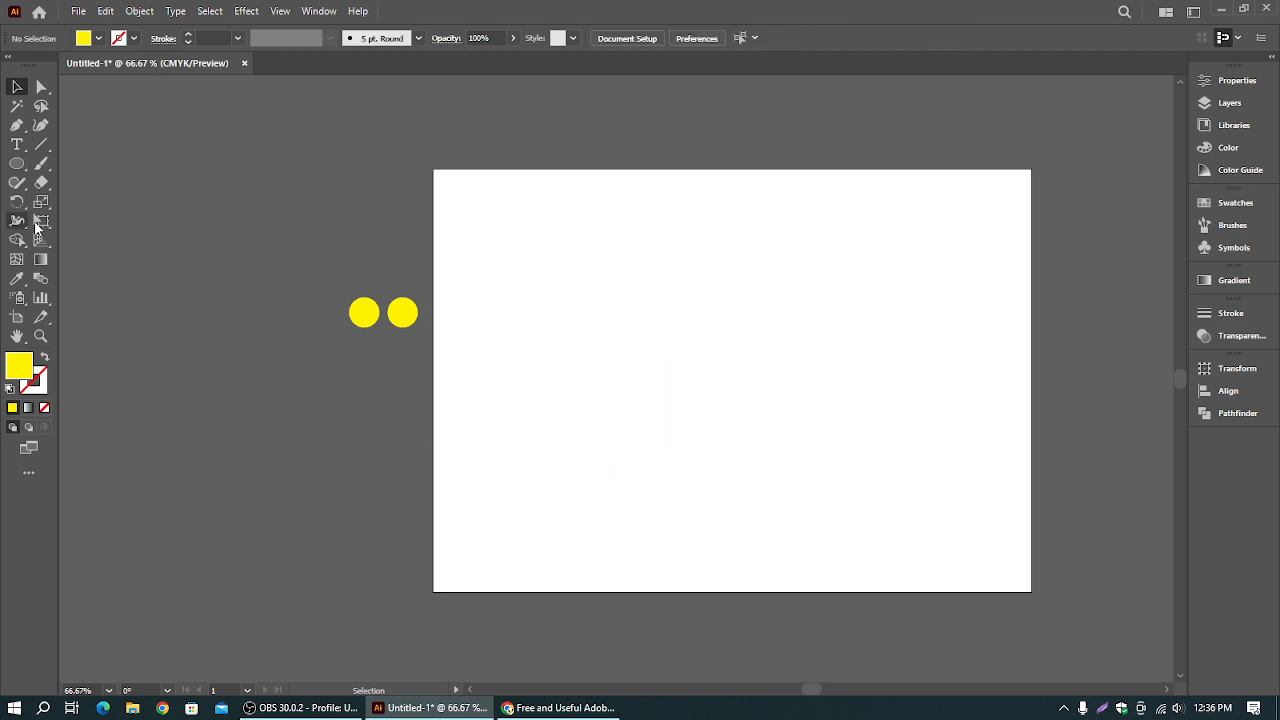
- Move one yellow circle above the artboard and enlarge the other on the artboard to about 3.11 in wide
click(374, 322)
drag(381, 328, 606, 118)
drag(386, 295, 678, 352)
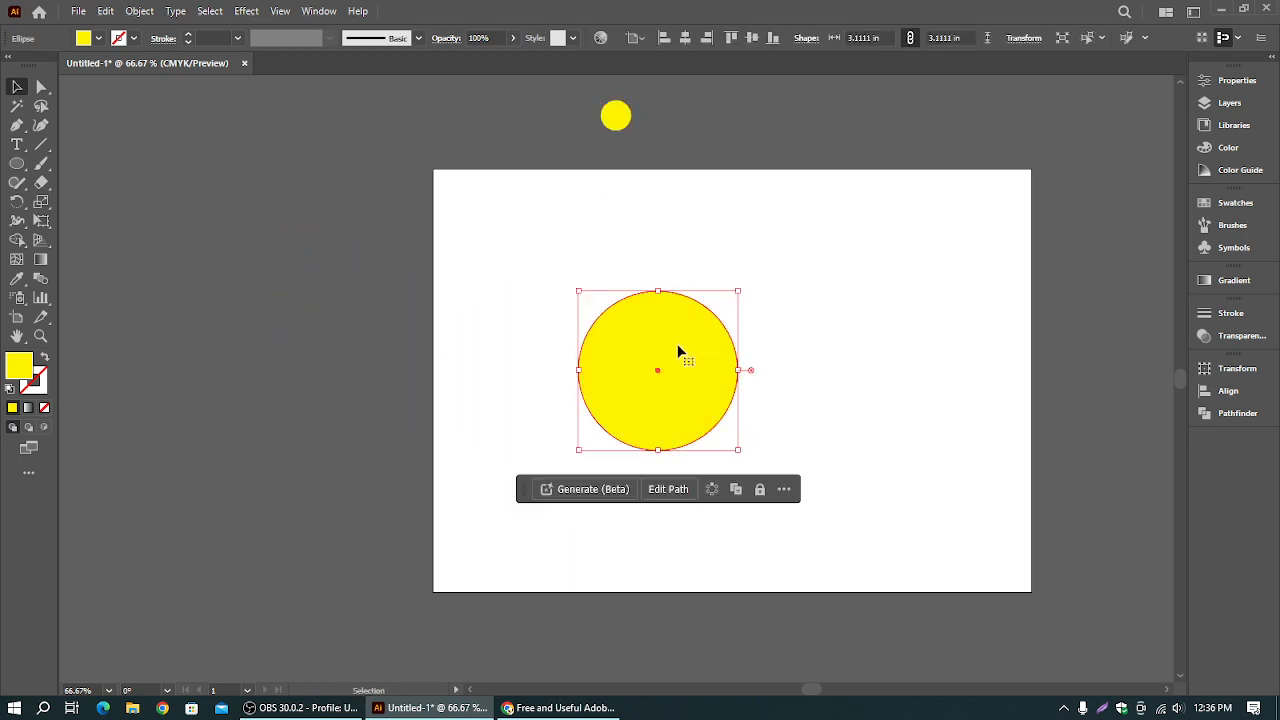
- Run the CircleFill script on the large yellow circle with Blue as the fill colour
click(105, 13)
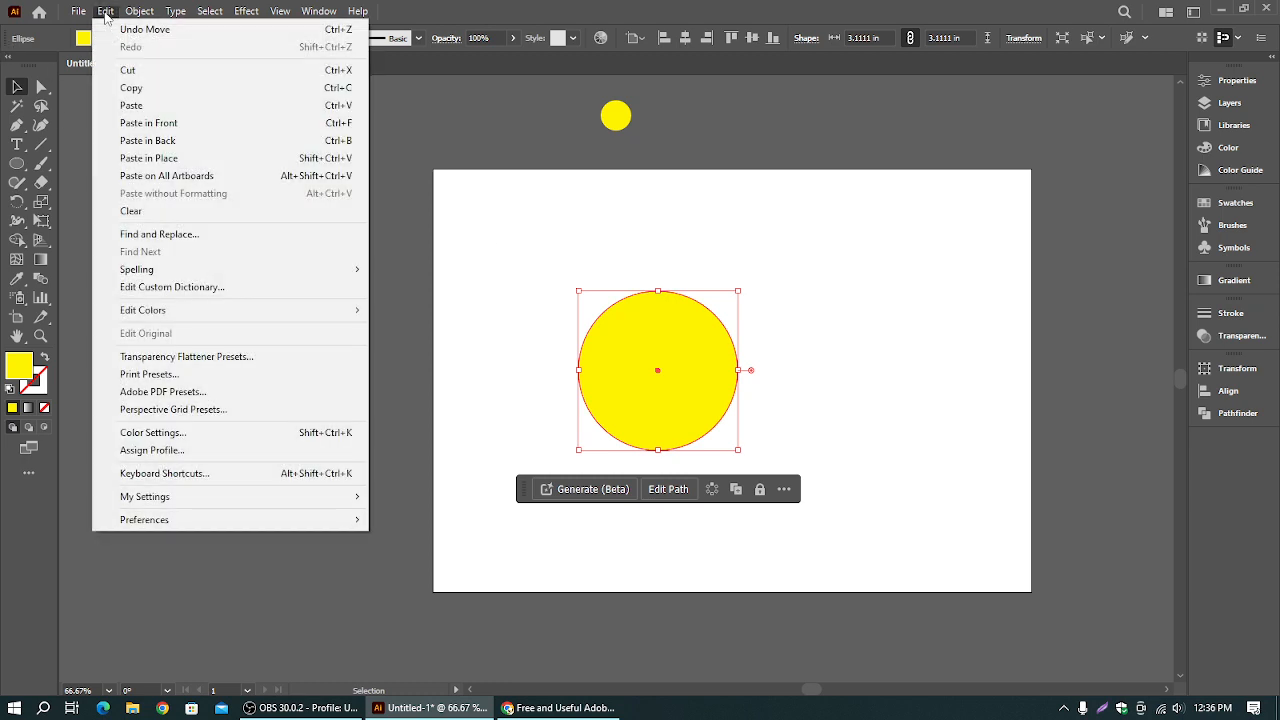
mouse_move(77, 14)
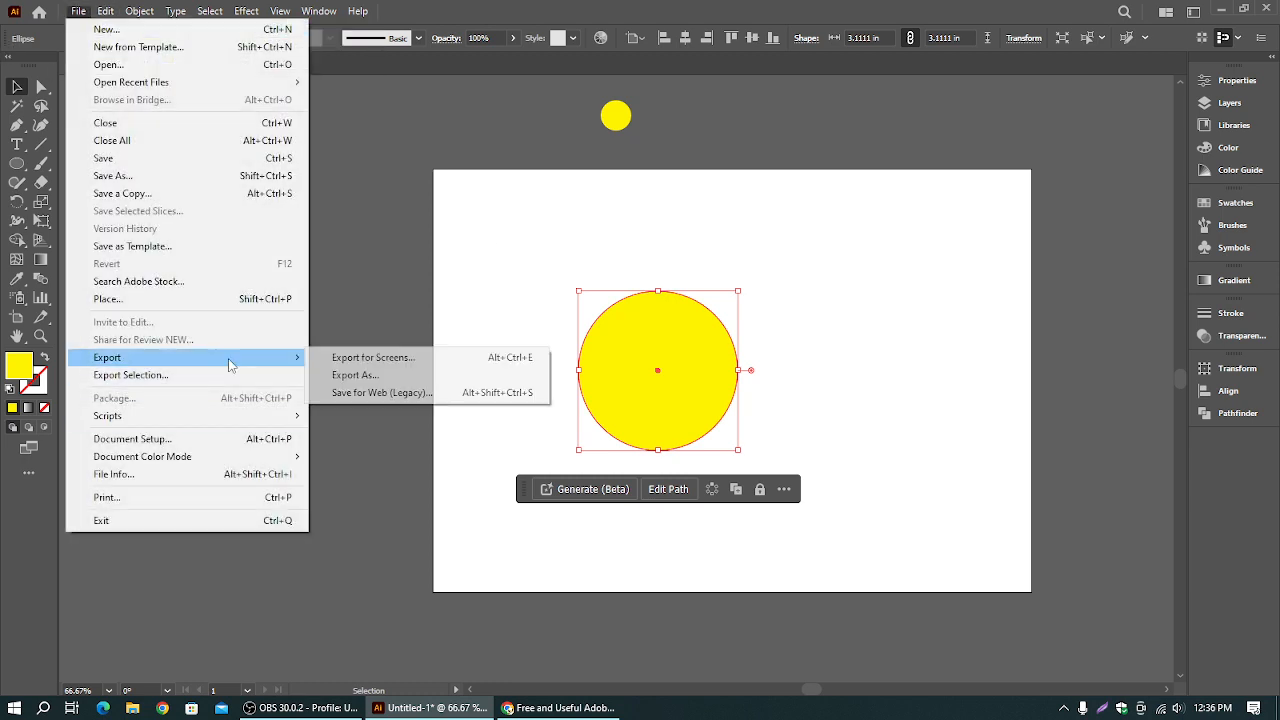
mouse_move(265, 416)
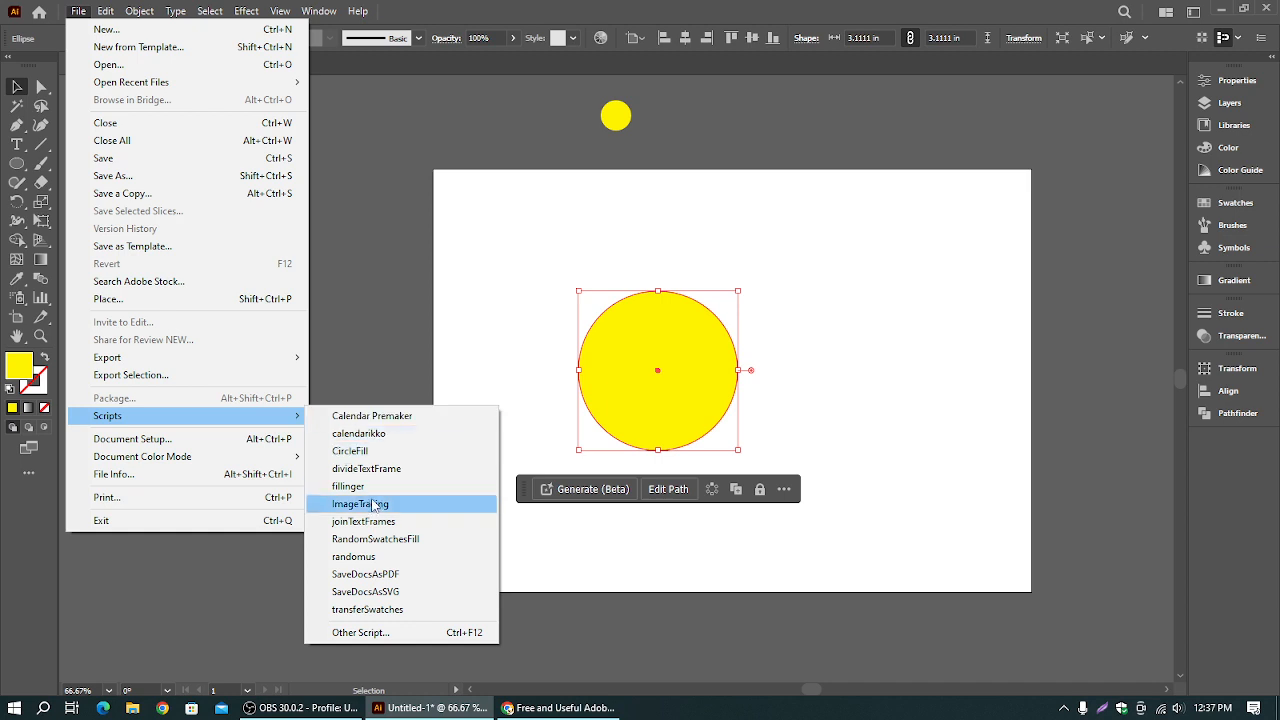
click(379, 451)
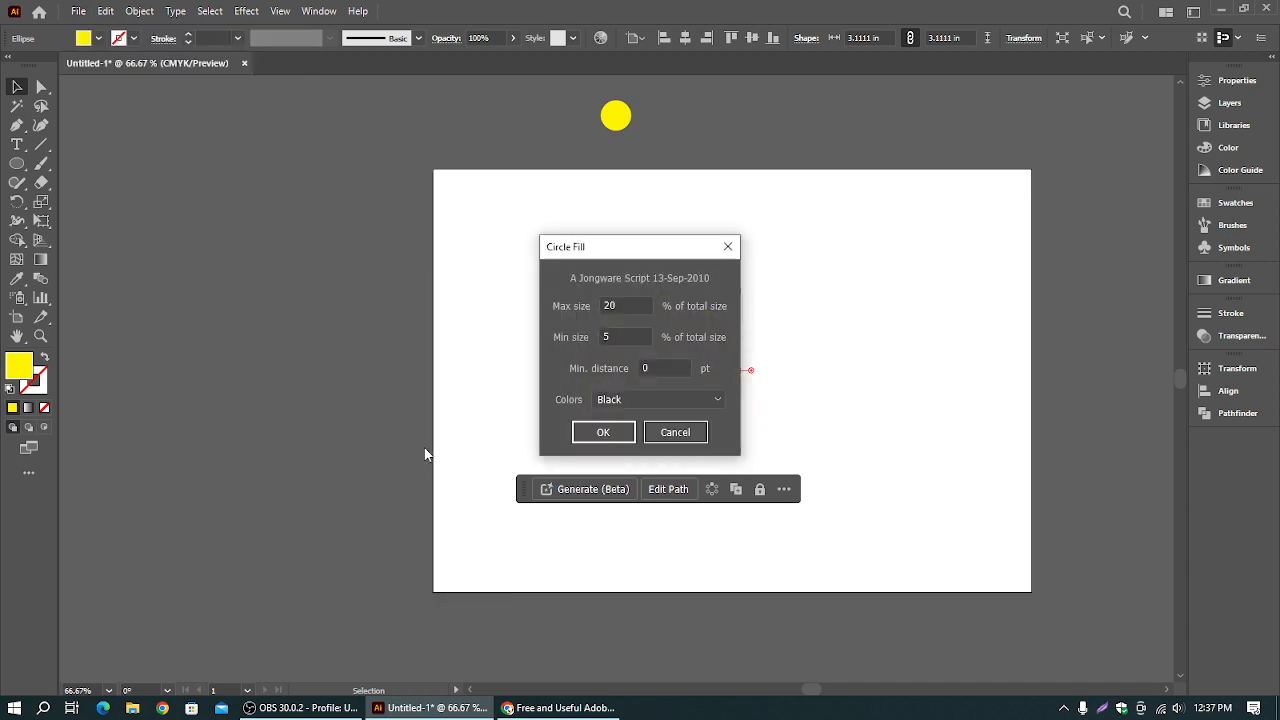
drag(623, 251, 309, 243)
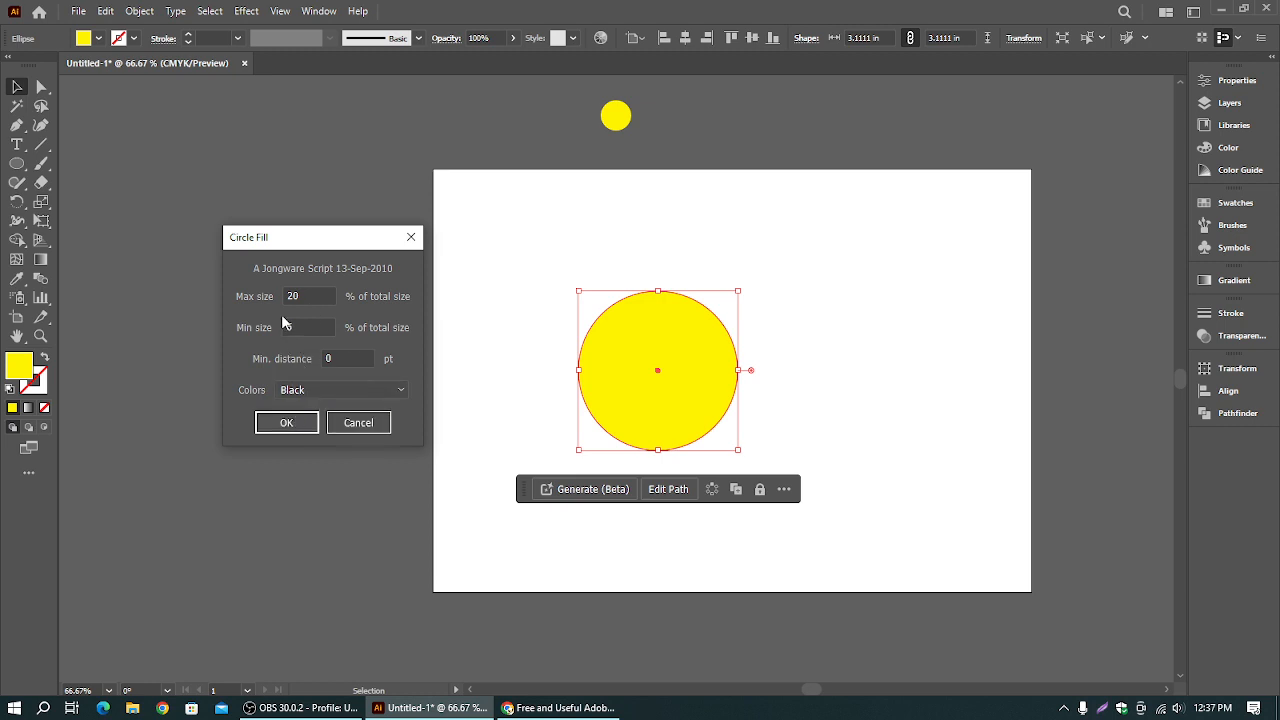
click(325, 390)
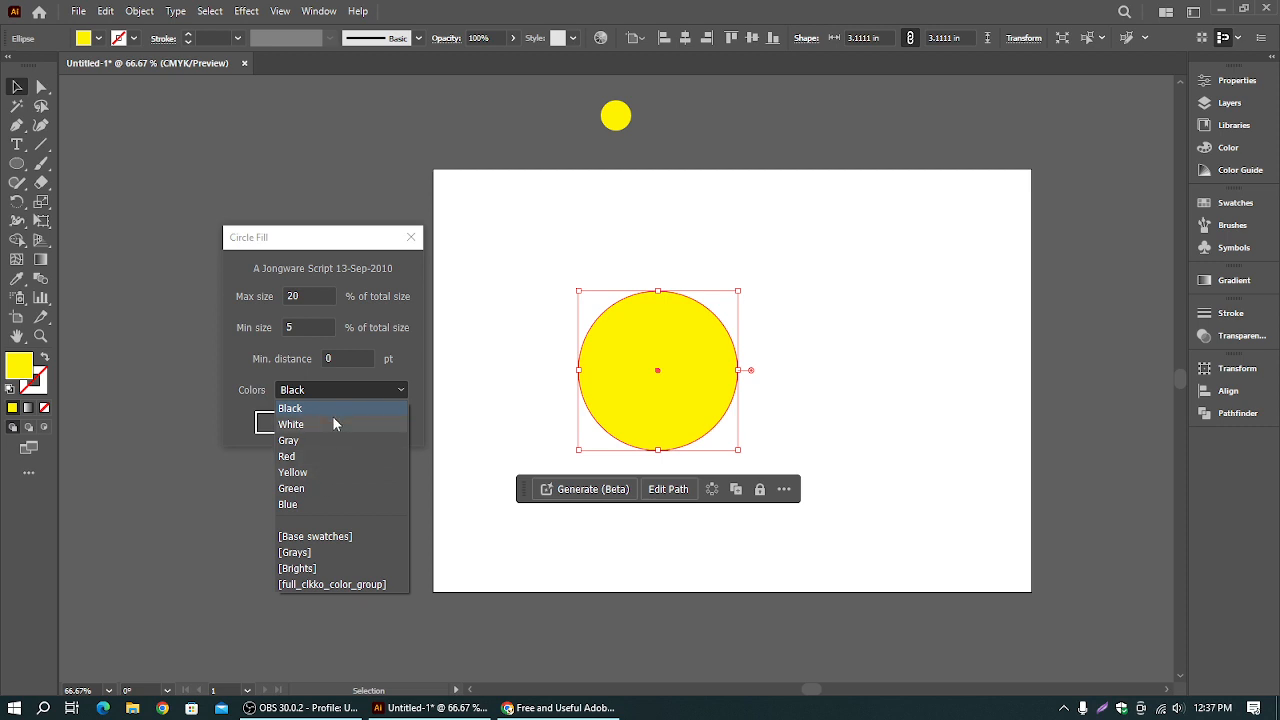
click(315, 505)
click(298, 424)
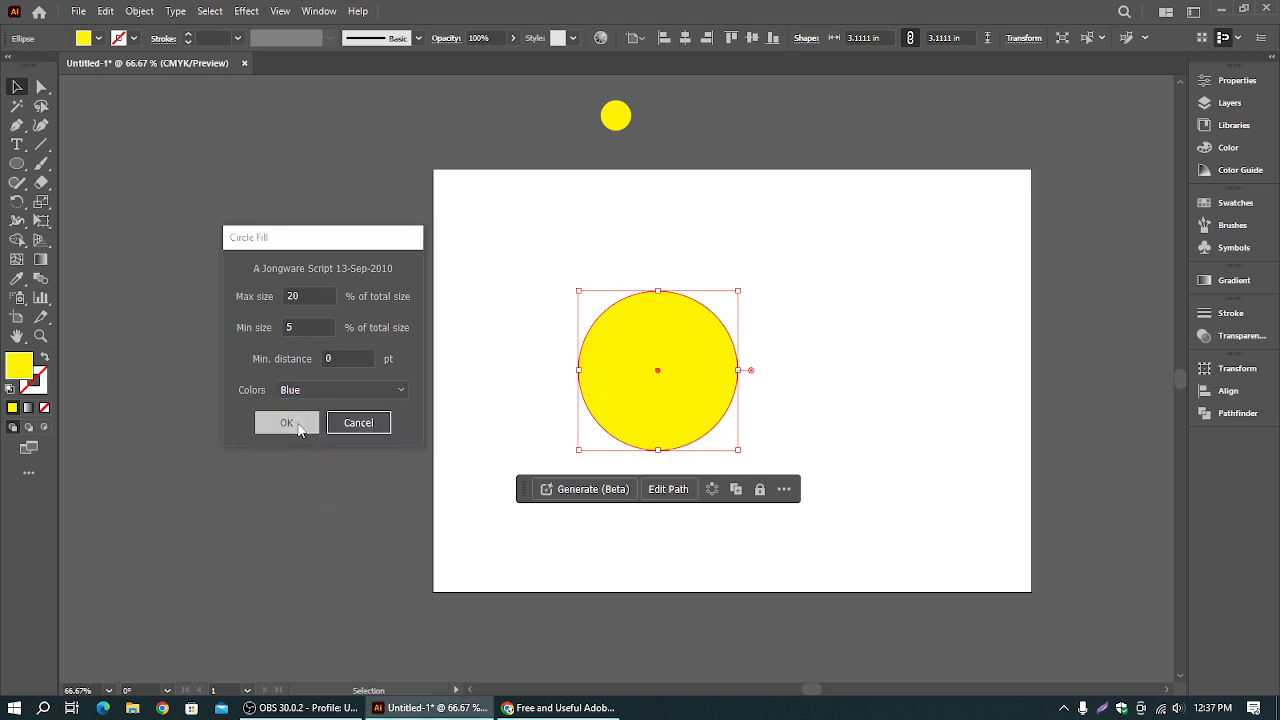
- Move the large yellow circle off the blue circles and delete it
click(776, 325)
drag(733, 390, 972, 376)
key(Delete)
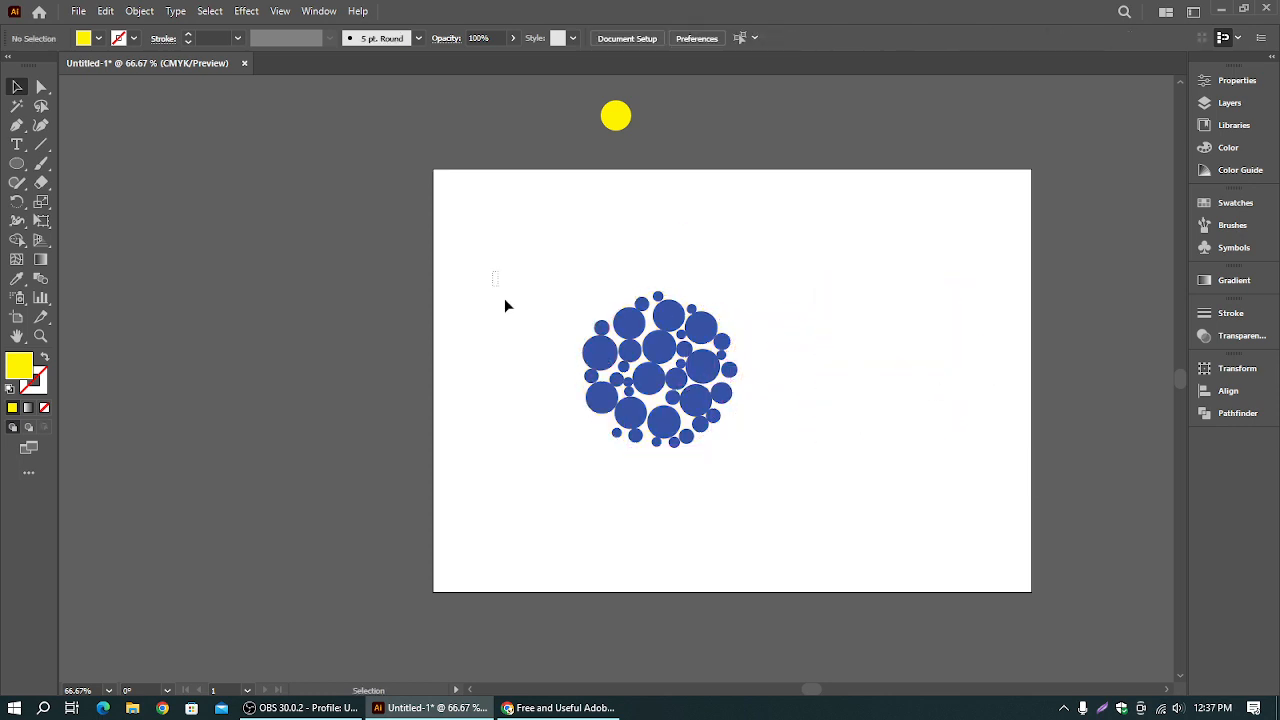
- Try to run the RandomSwatchesFill script on all the small blue circles
drag(504, 298, 708, 456)
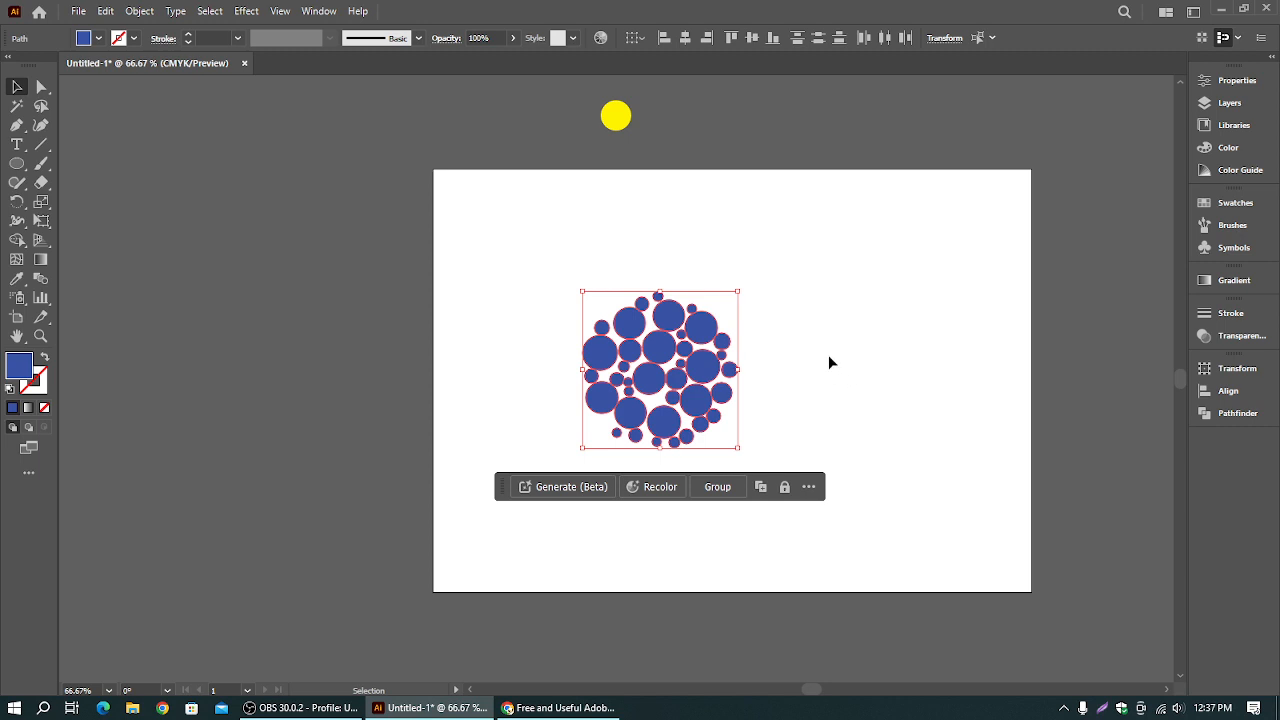
click(78, 11)
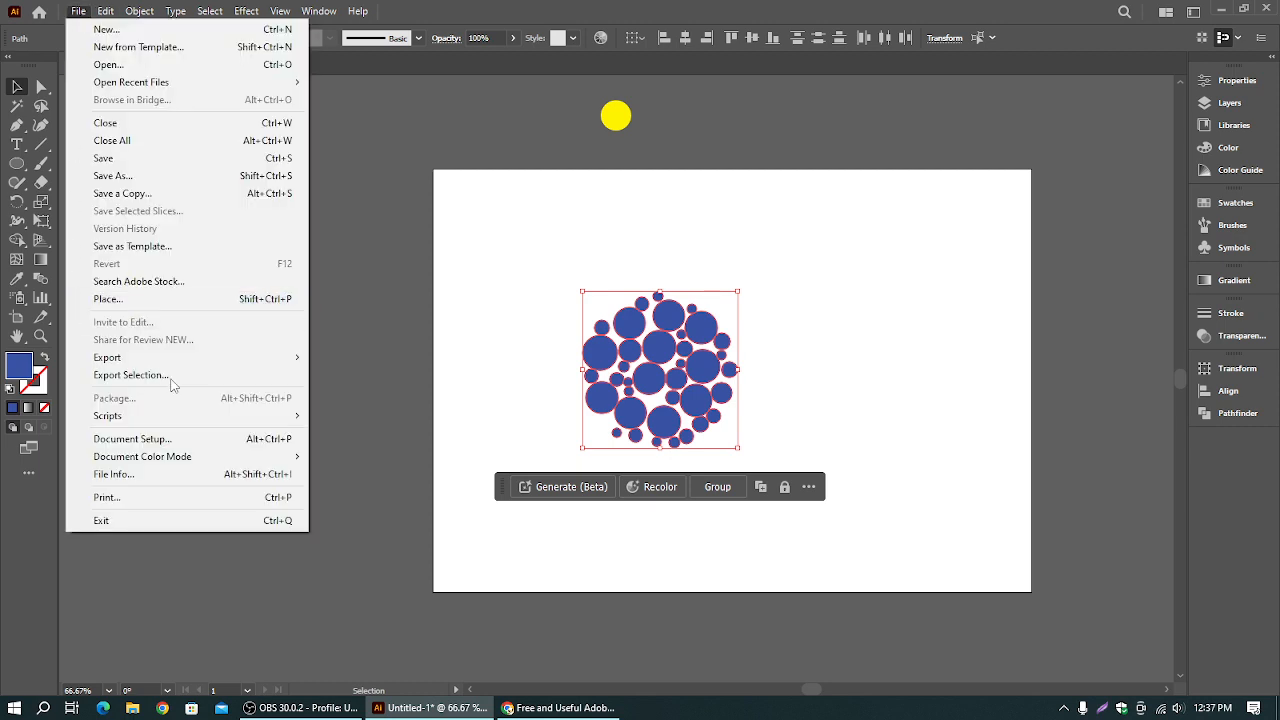
mouse_move(190, 418)
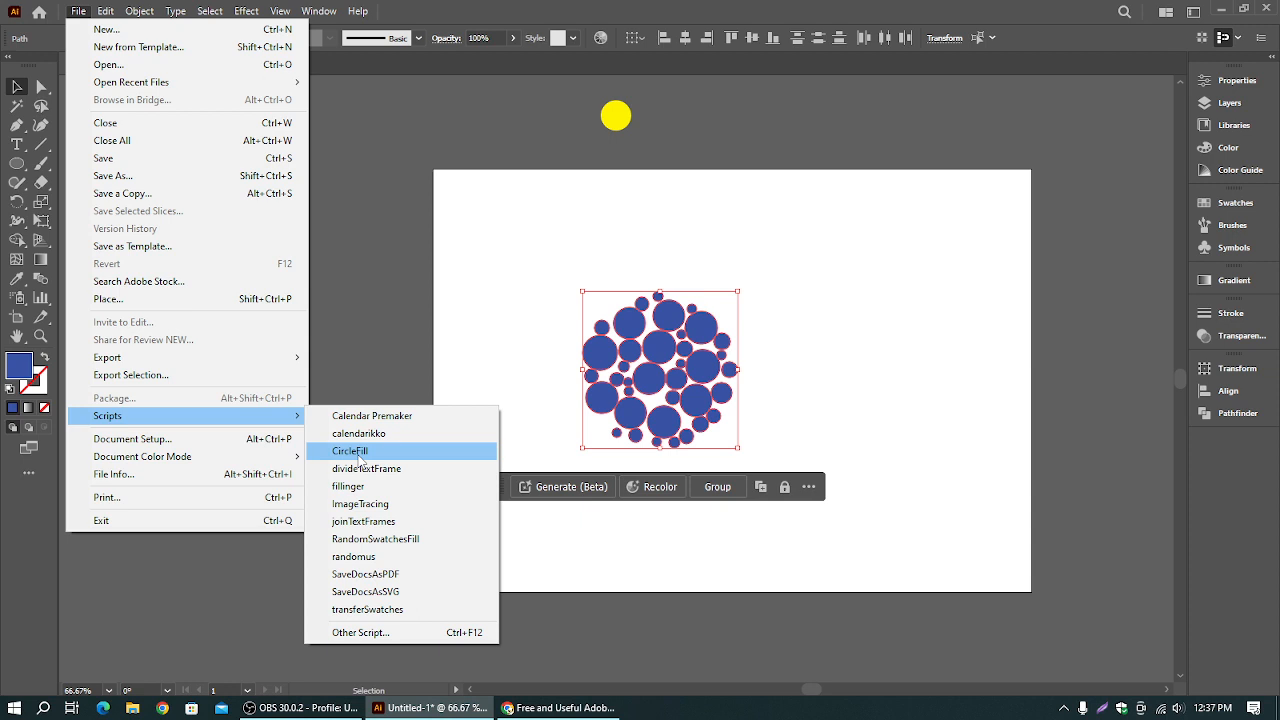
click(372, 539)
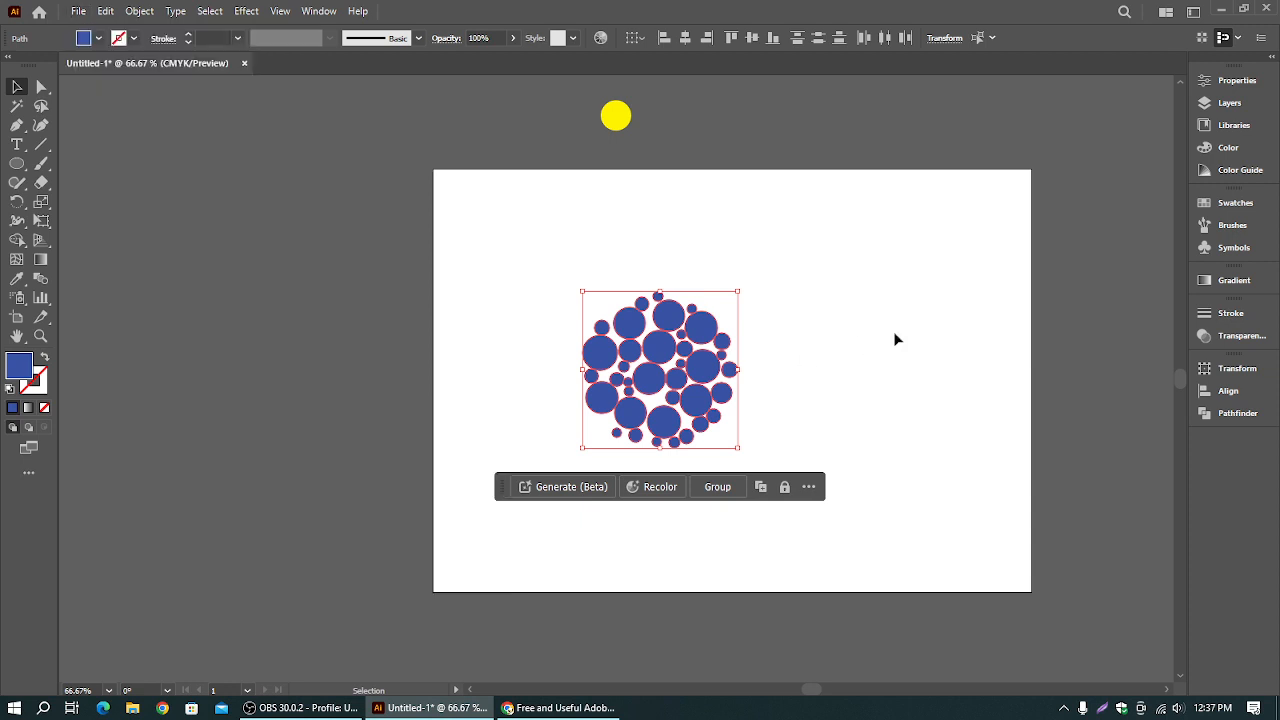
click(880, 338)
- Recolour all the blue circles with the RandomSwatchesFill script, using the Brights colour group chosen in the swatches
click(1243, 206)
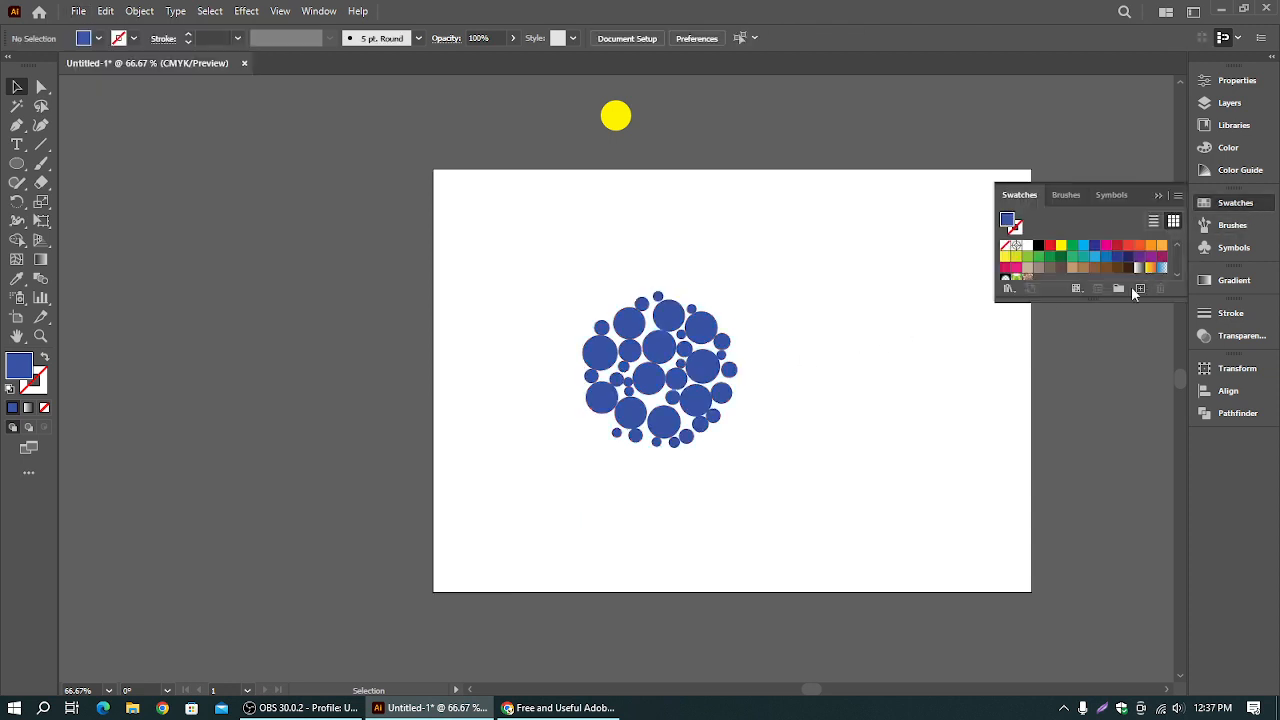
drag(1118, 303, 1090, 545)
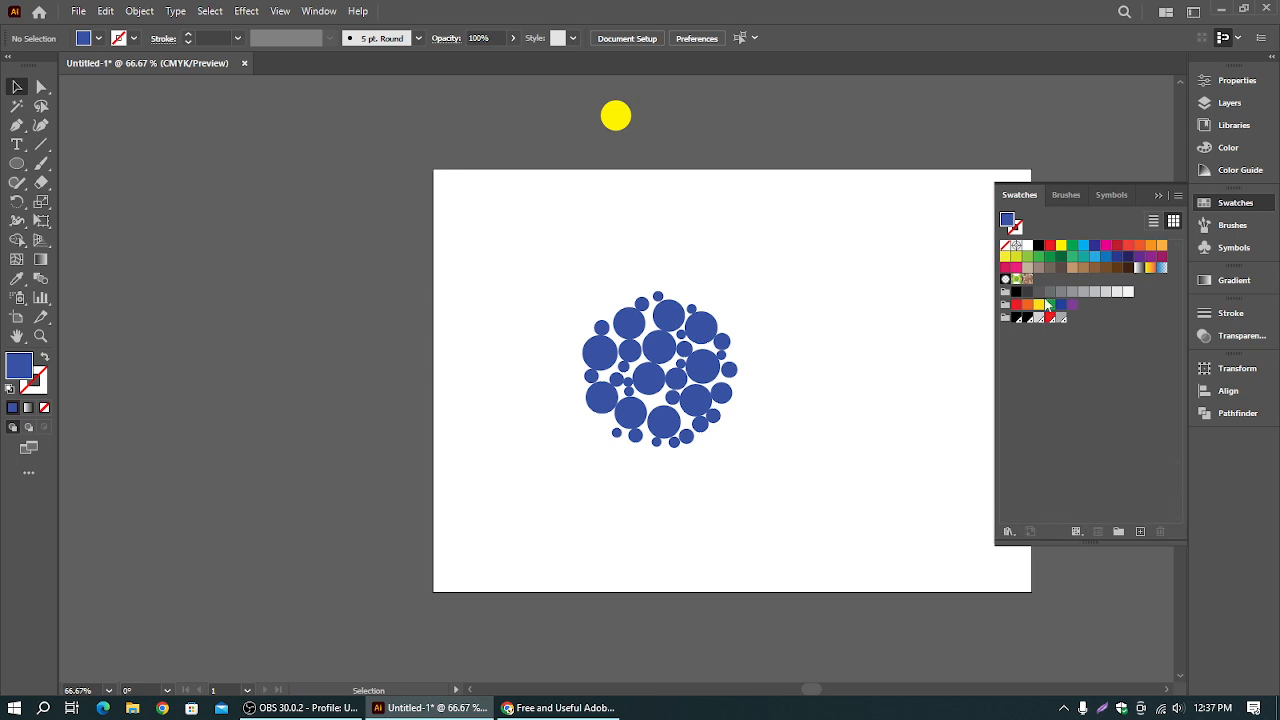
click(1005, 305)
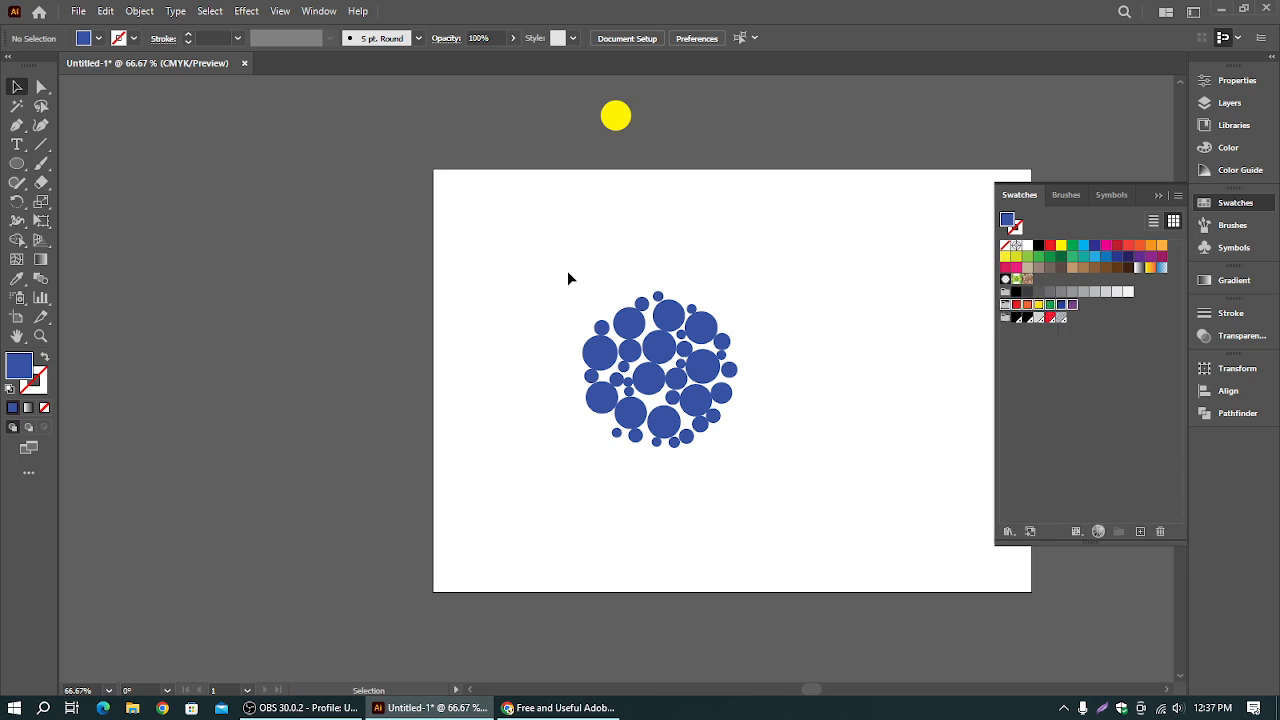
drag(567, 278, 750, 478)
click(1005, 305)
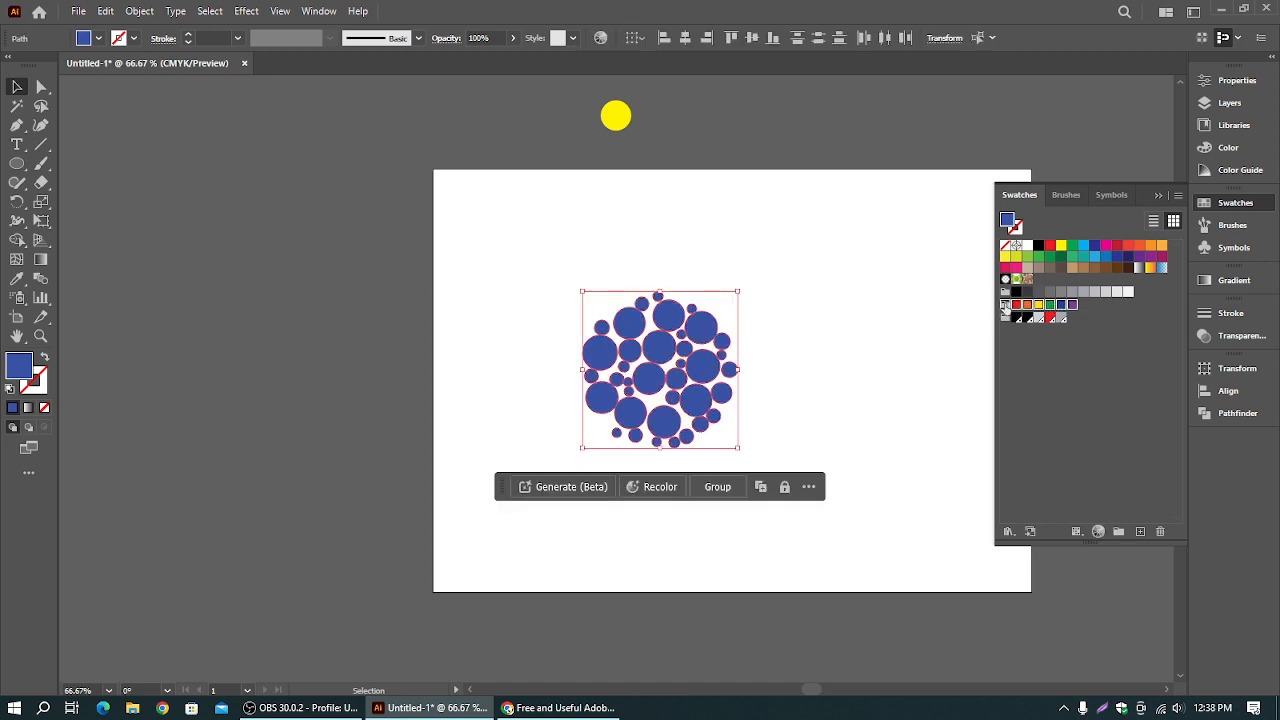
click(78, 11)
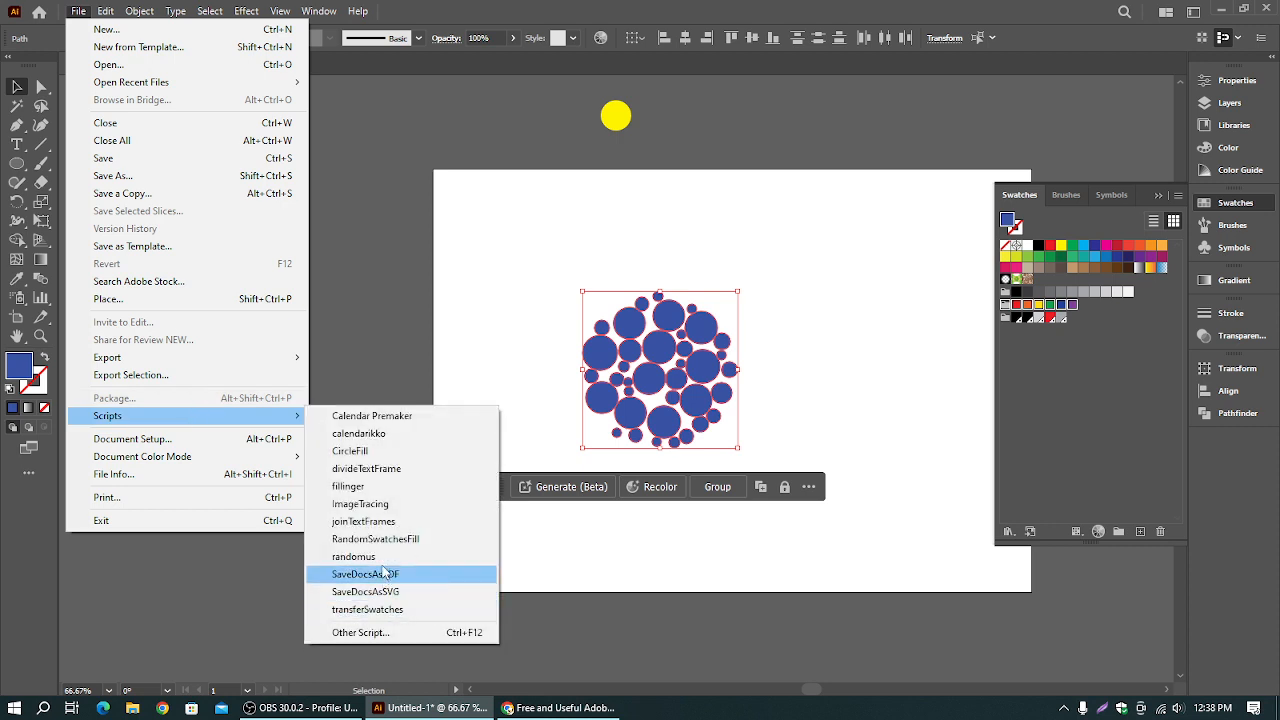
click(398, 540)
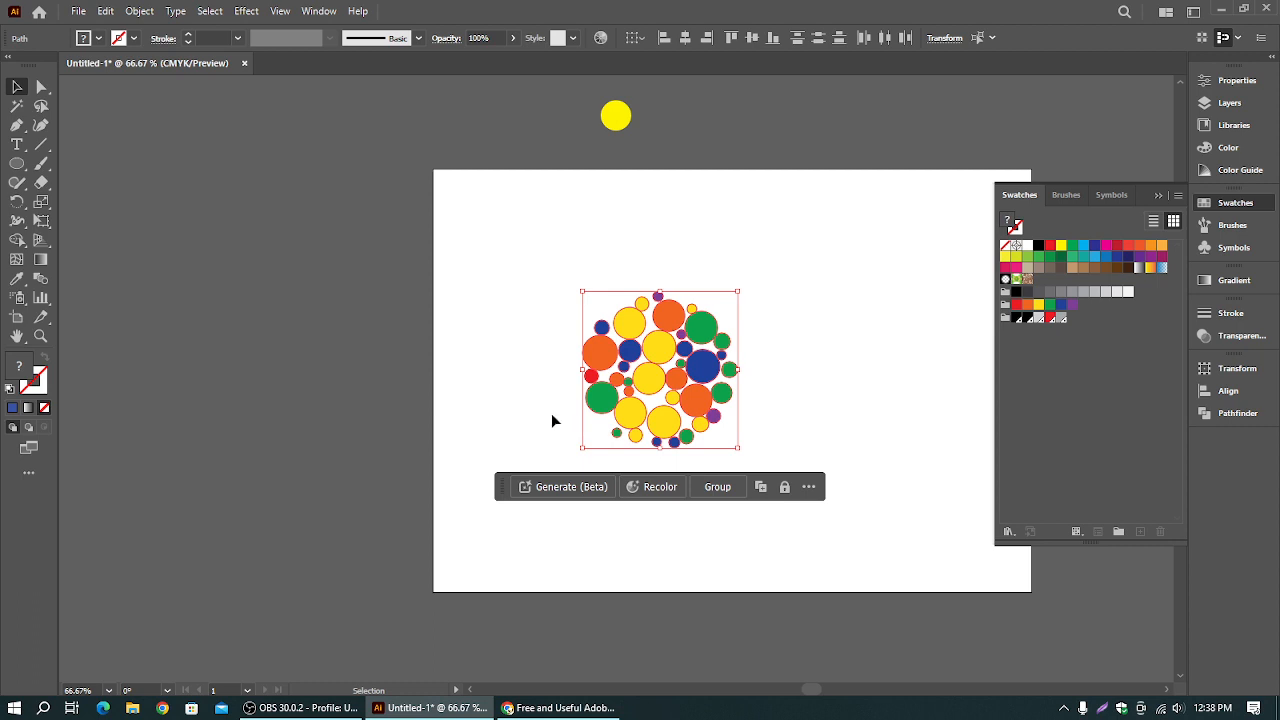
click(760, 270)
click(1158, 195)
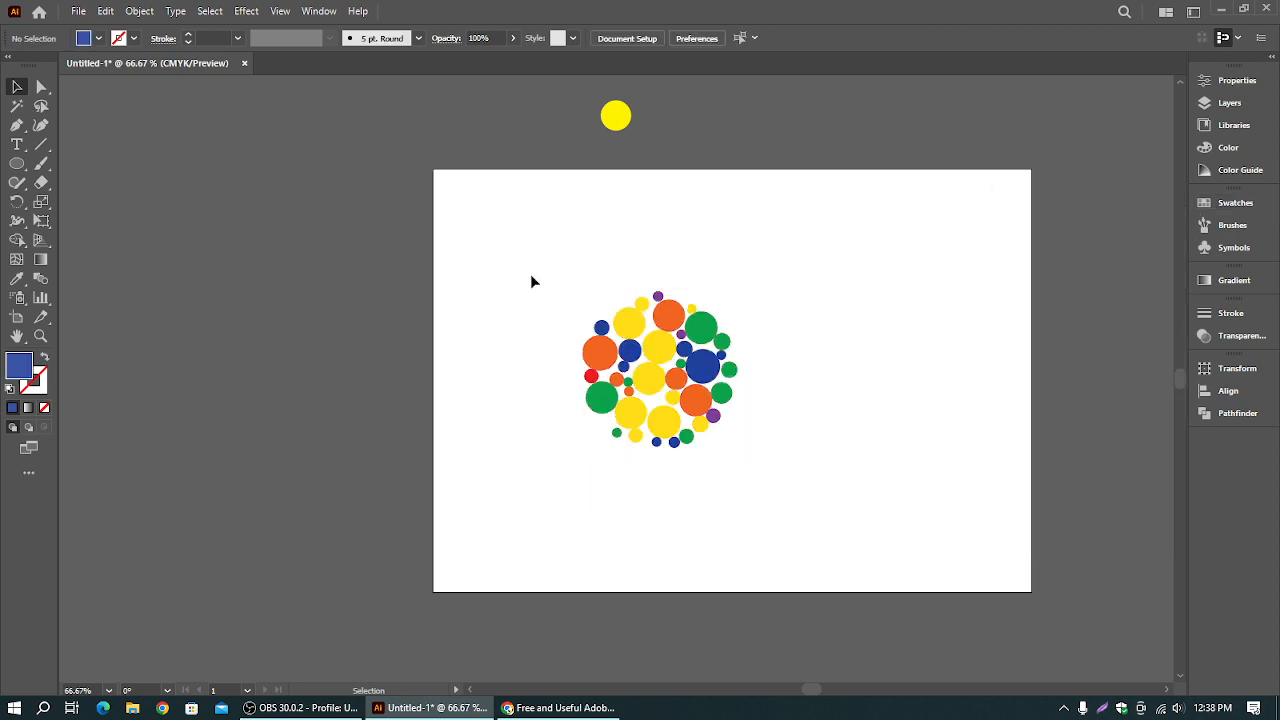
- Group the multicoloured circles and centre the group horizontally and vertically on the artboard
click(637, 399)
key(a)
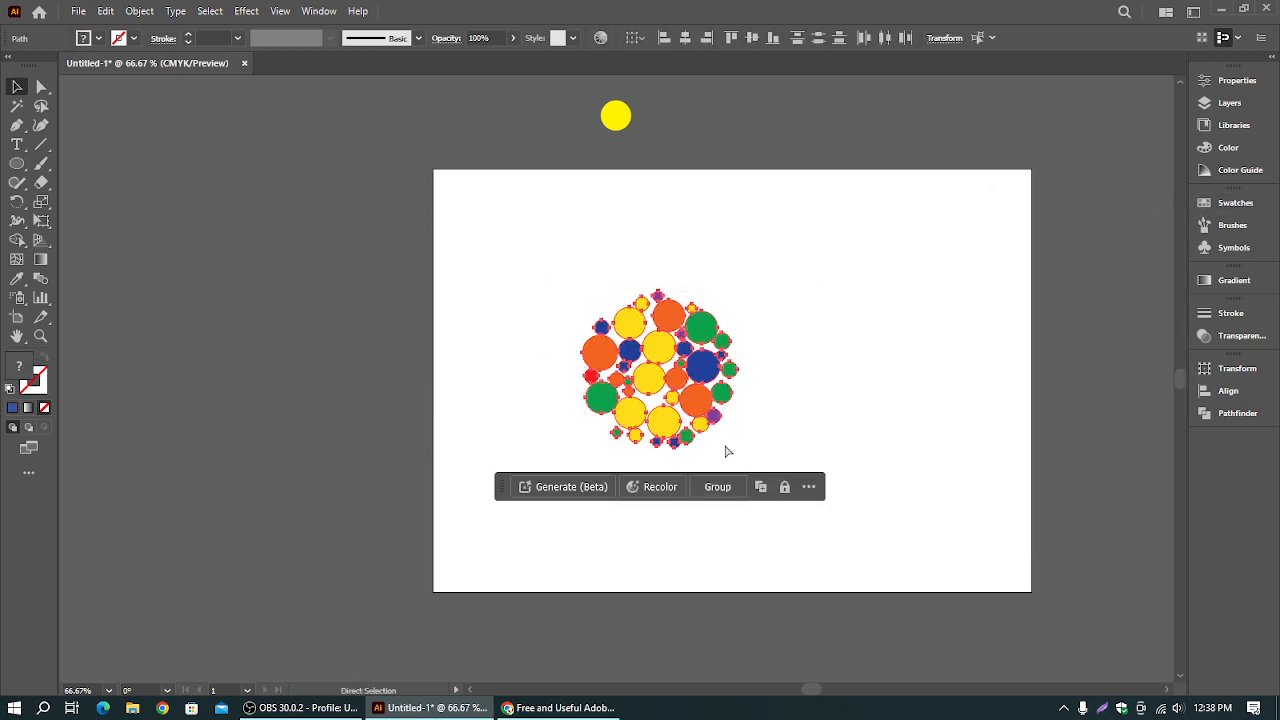
key(v)
drag(680, 381, 742, 390)
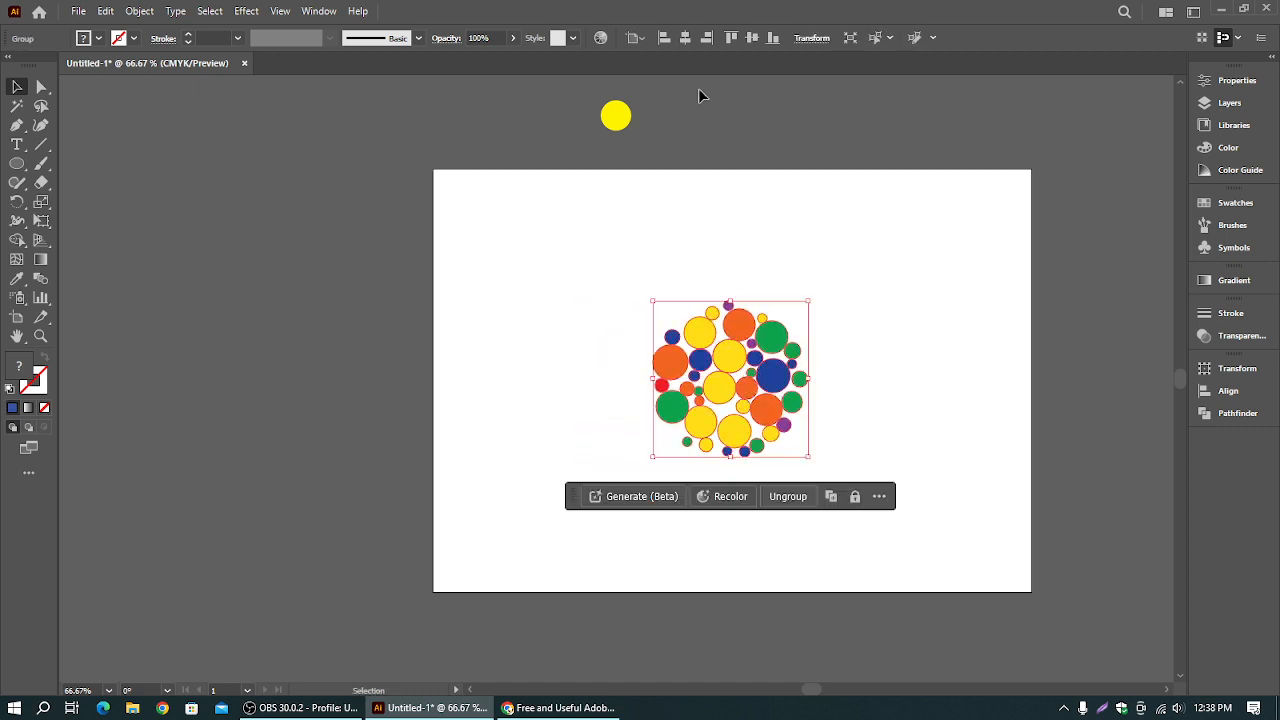
click(685, 39)
click(752, 38)
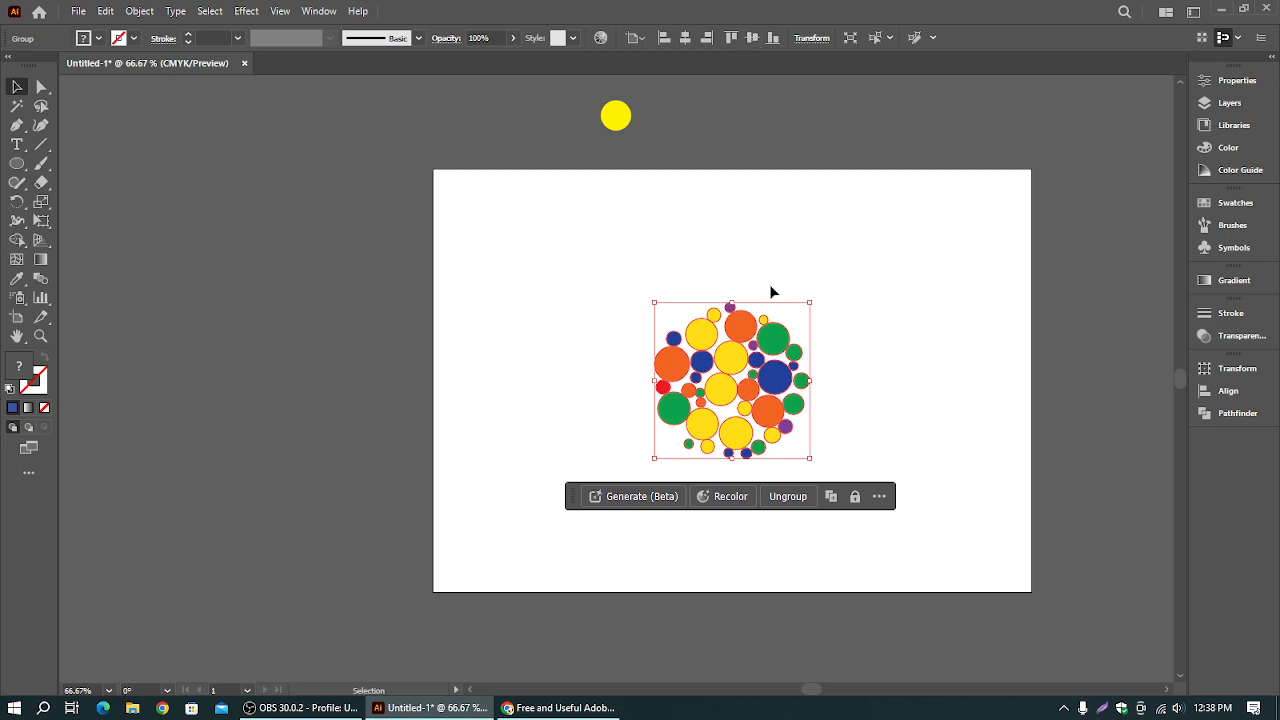
click(865, 317)
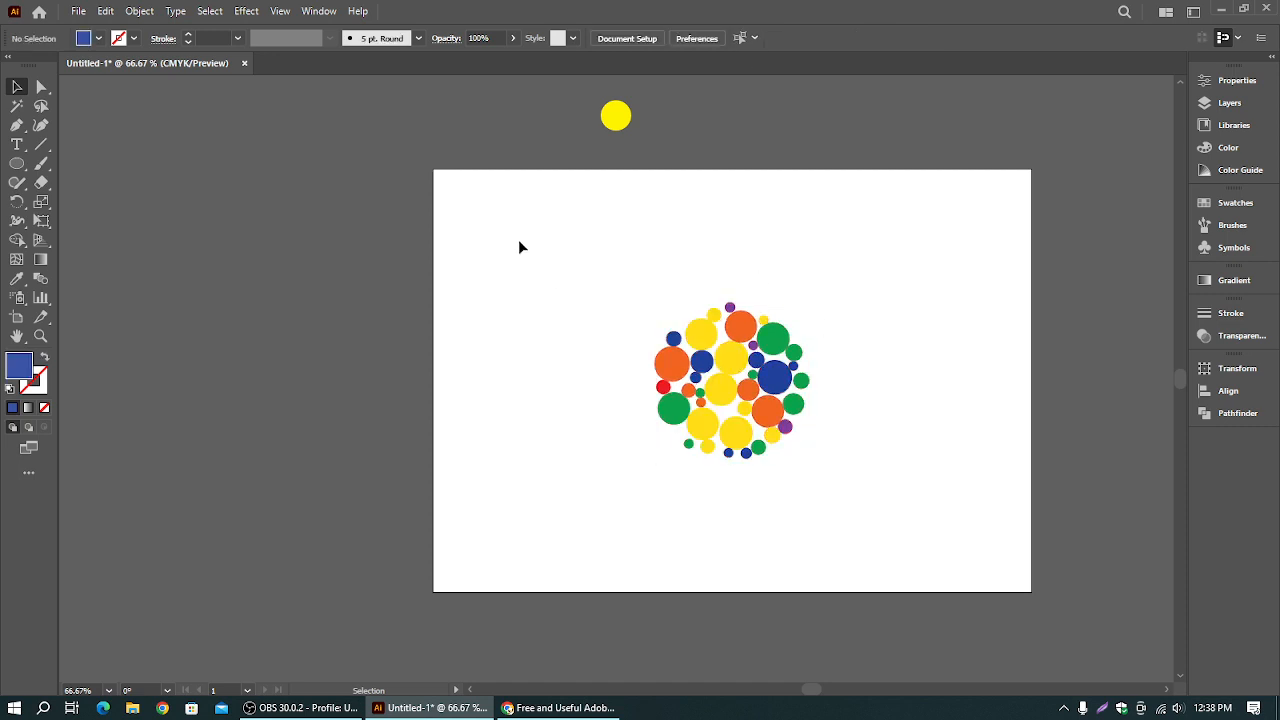
- Draw a rectangle covering the whole artboard and fill it with black
click(18, 166)
click(95, 164)
drag(433, 170, 1031, 589)
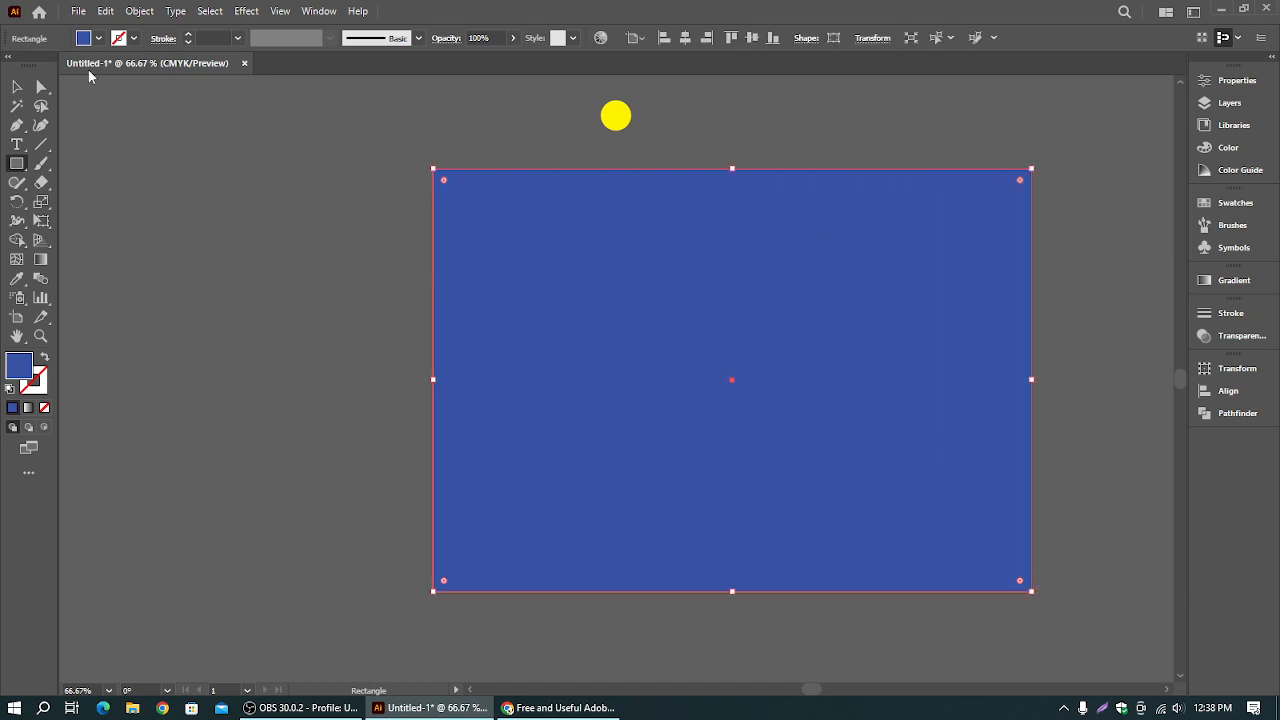
click(98, 38)
click(44, 66)
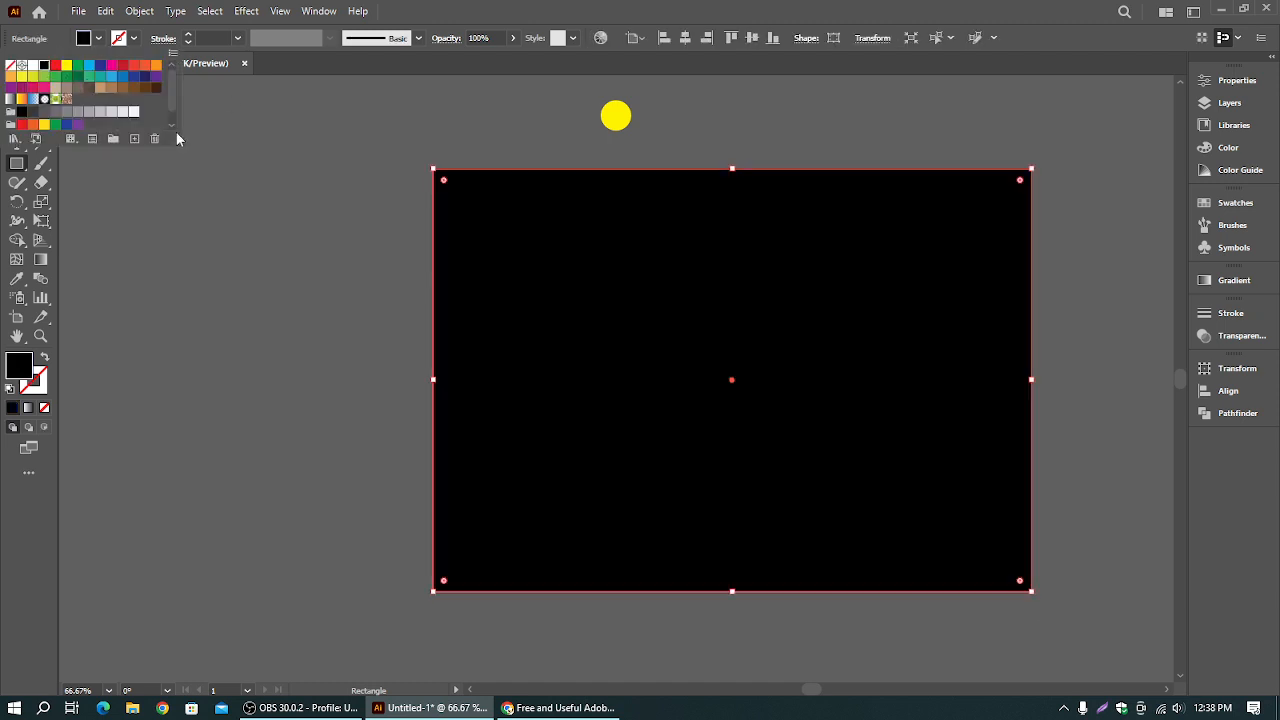
click(235, 141)
click(18, 88)
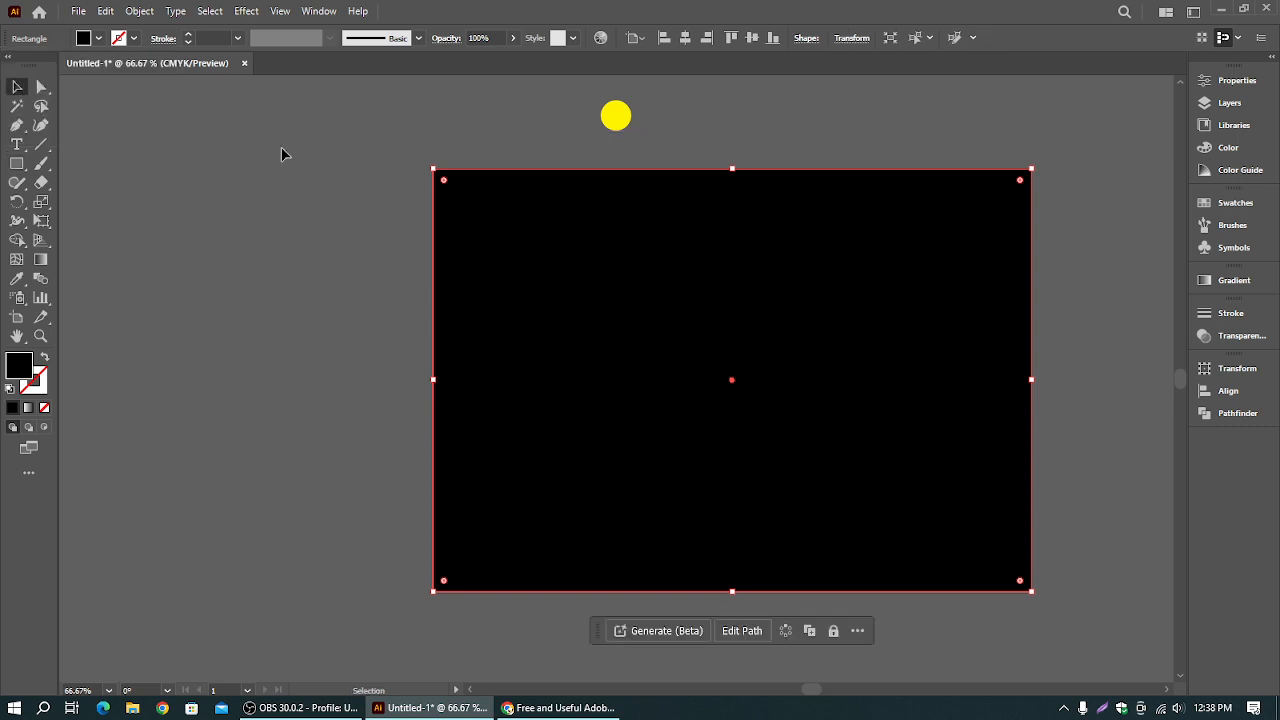
- Send the black rectangle behind the circle group, undo its accidental deletion and deselect it
click(282, 149)
click(557, 290)
key(Delete)
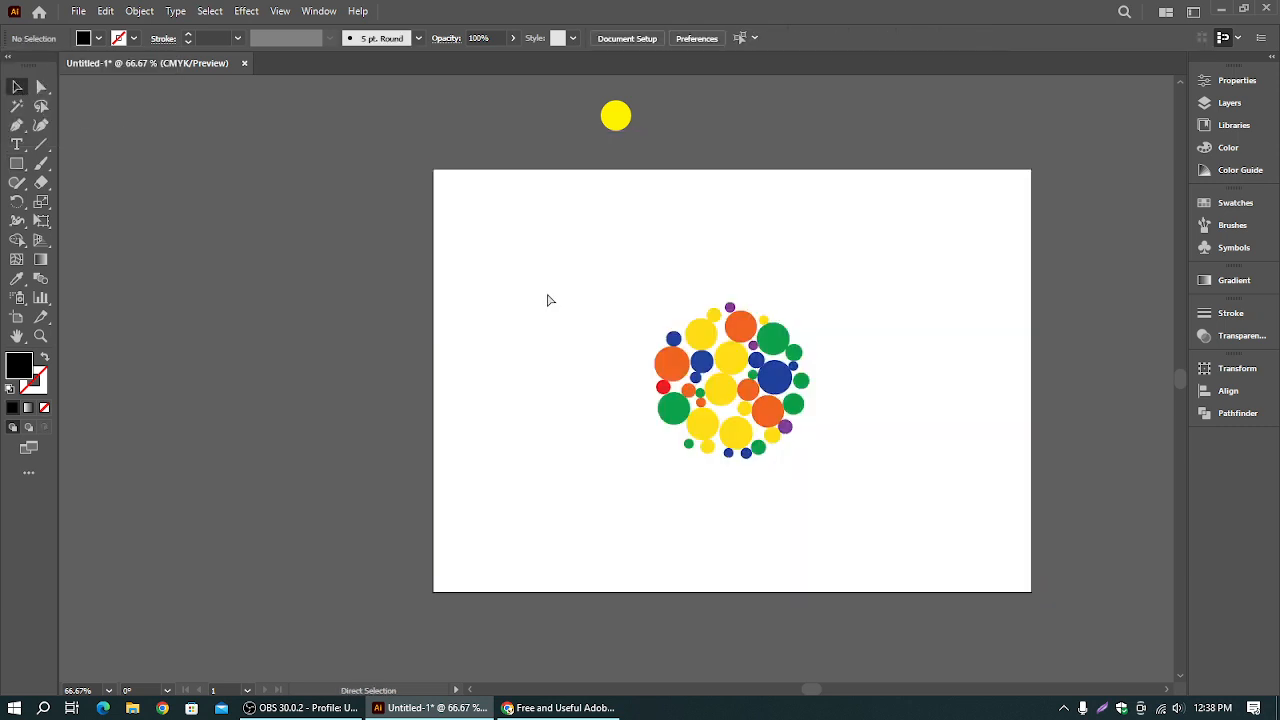
key(ctrl+z)
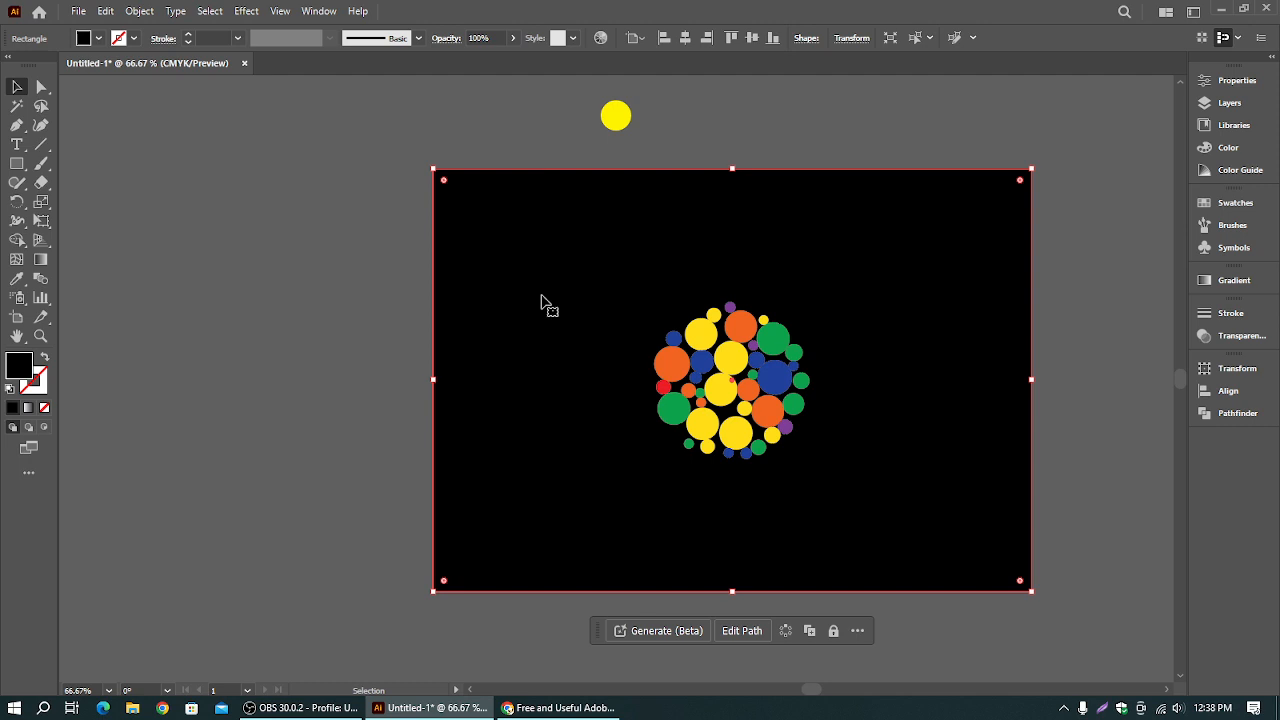
click(250, 262)
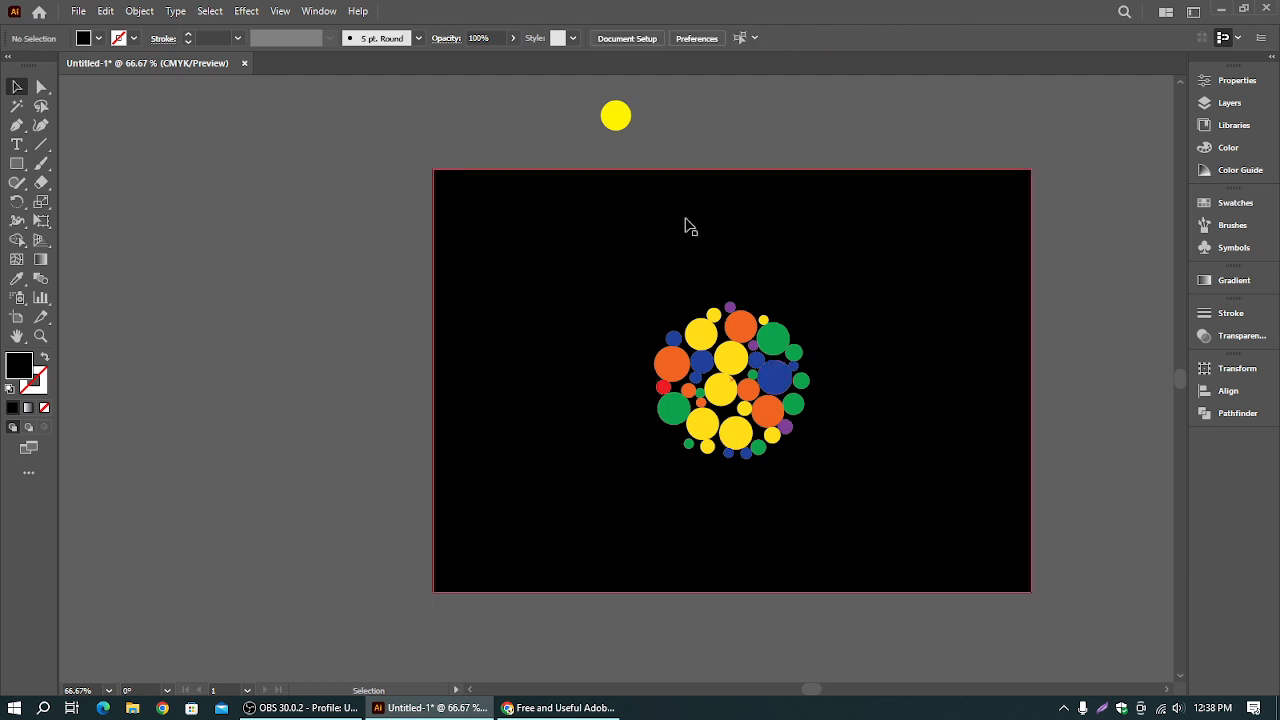
- Lock the black background rectangle on the artboard
scroll(826, 286, up, 1)
scroll(826, 286, down, 1)
click(812, 300)
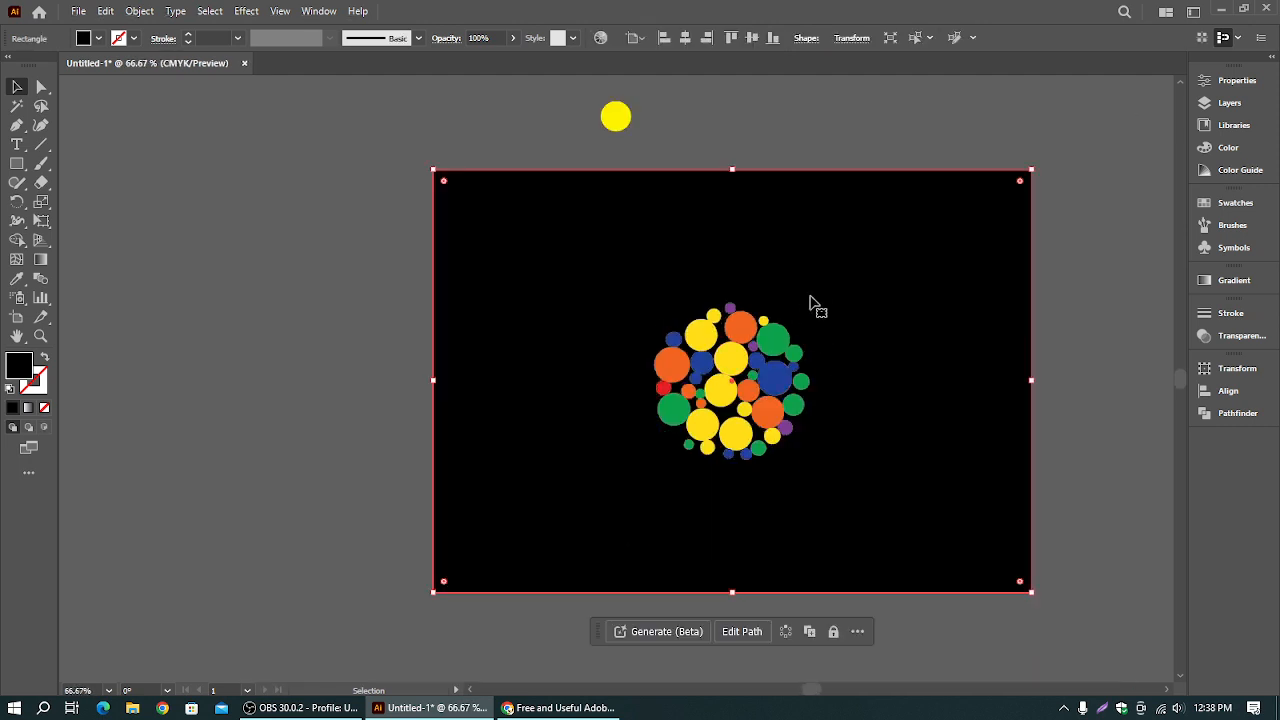
key(ctrl+2)
- Make a smaller copy of the circle group at its centre and fill the copy with black
drag(616, 310, 800, 466)
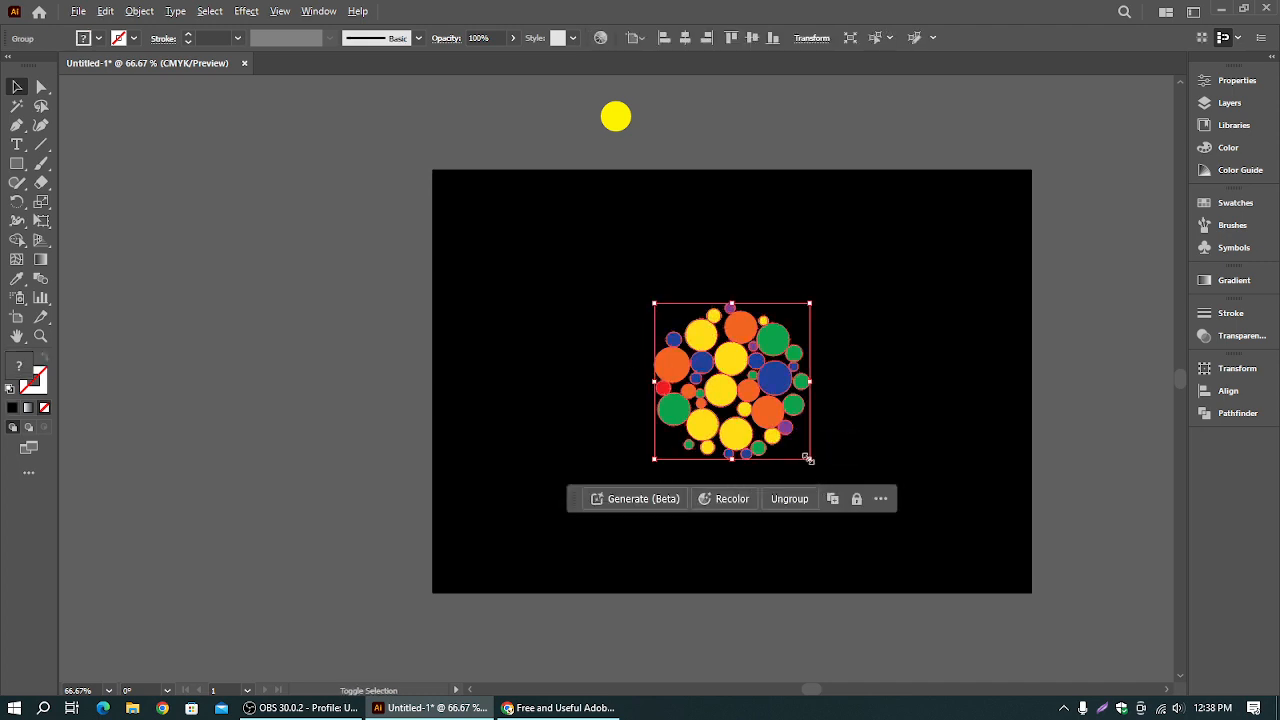
drag(808, 458, 764, 405)
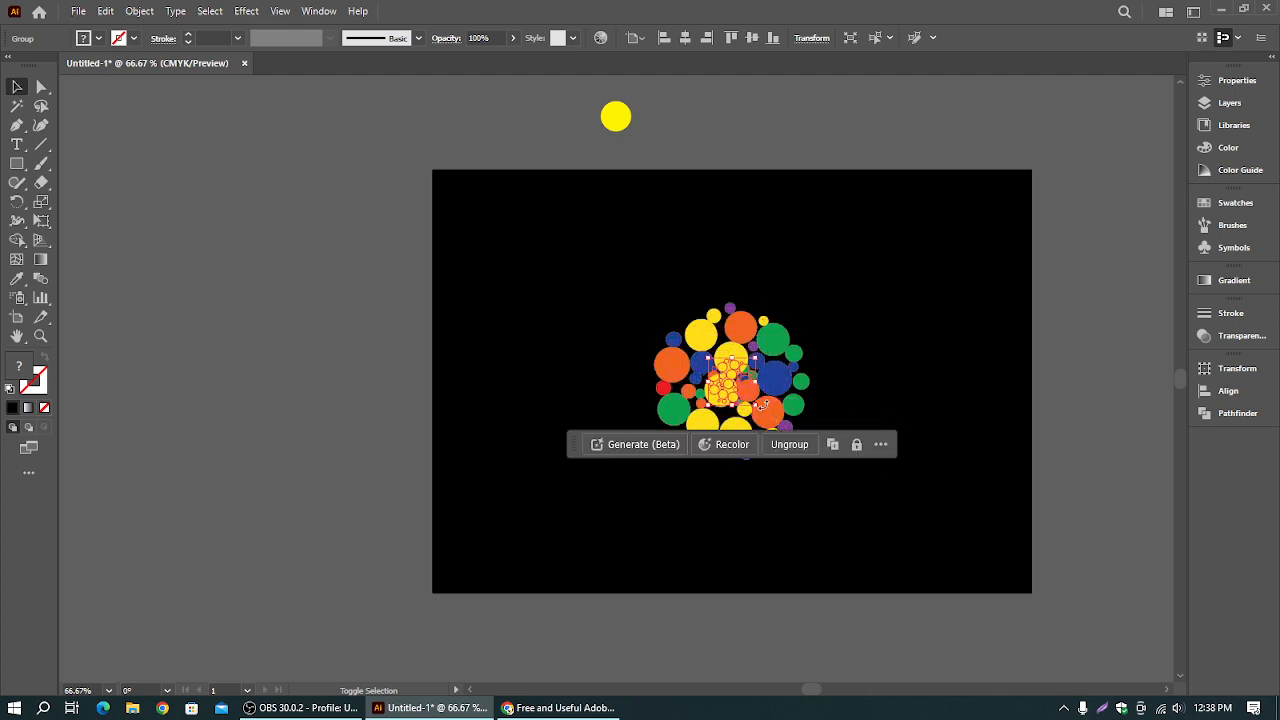
click(97, 39)
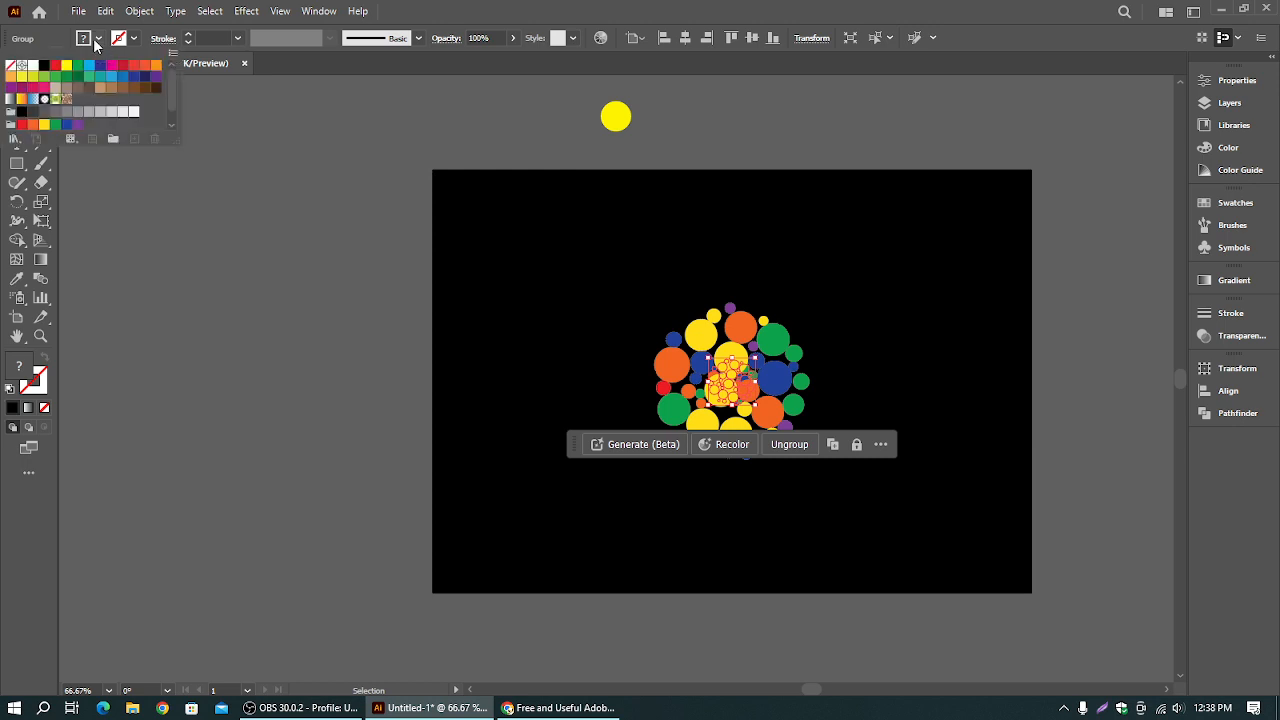
click(44, 65)
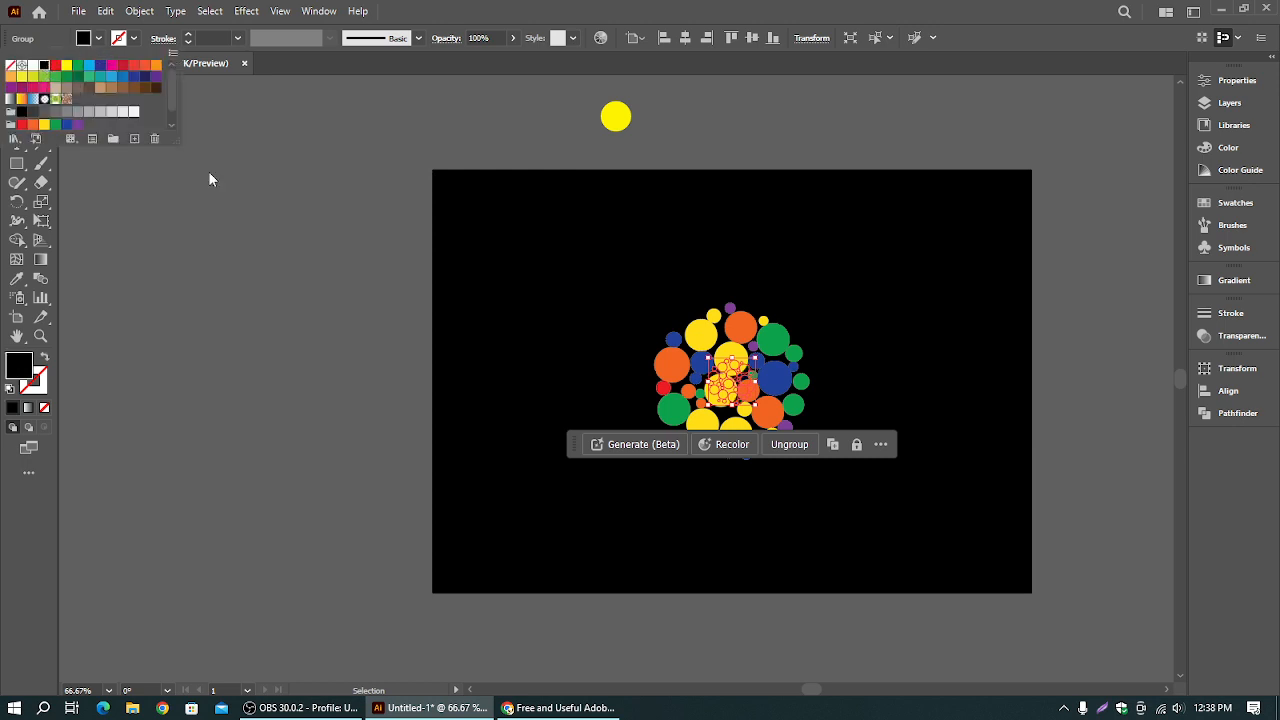
- Select both the large multicoloured group and the small black group and make a blend between them
drag(484, 204, 903, 502)
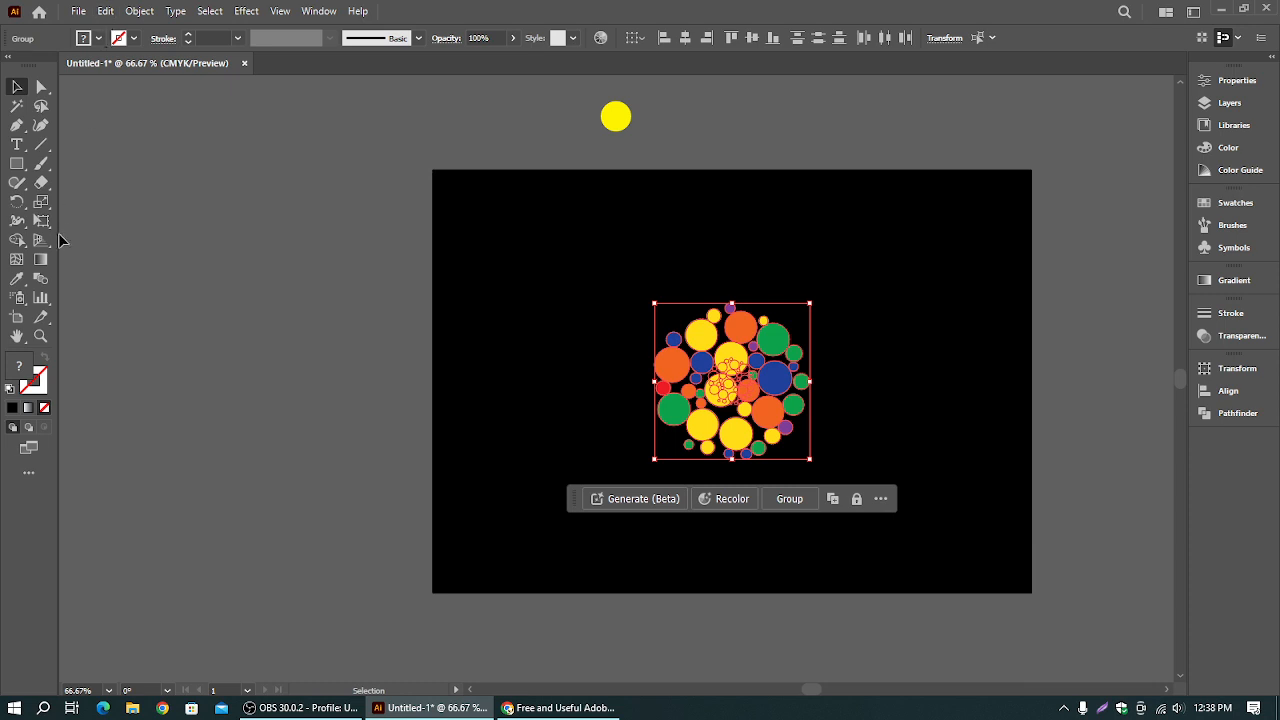
click(130, 13)
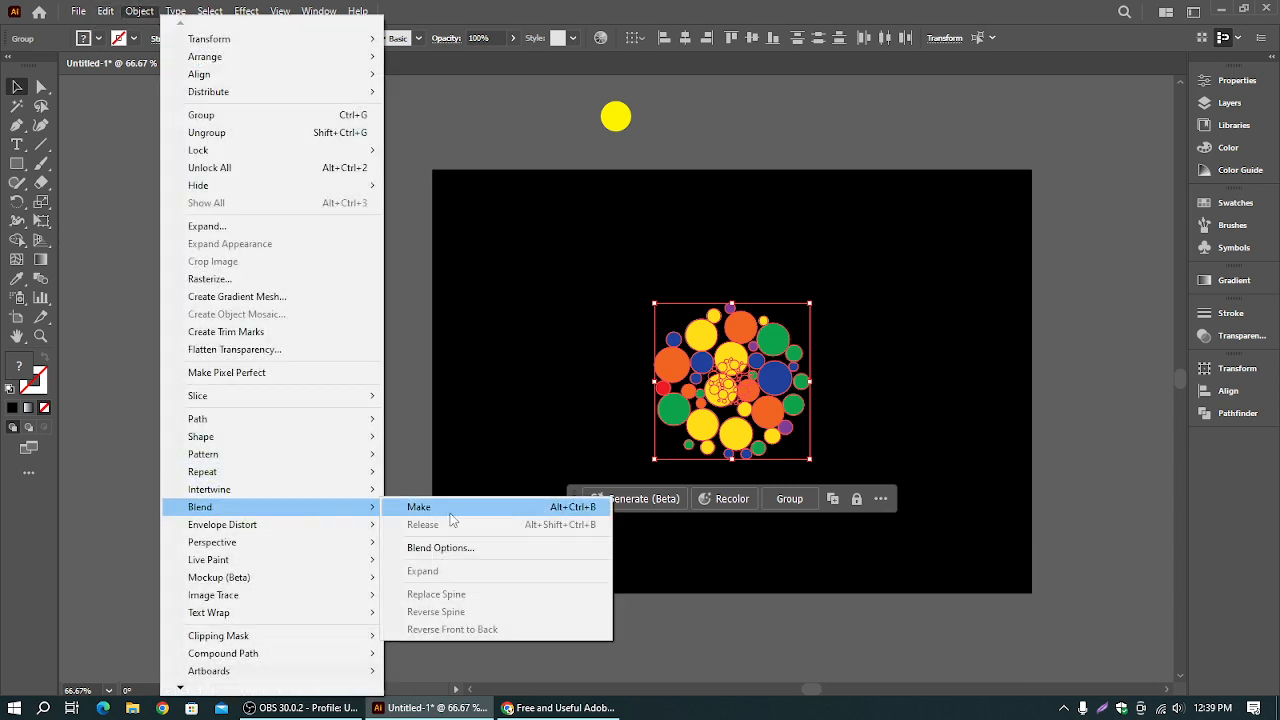
click(451, 509)
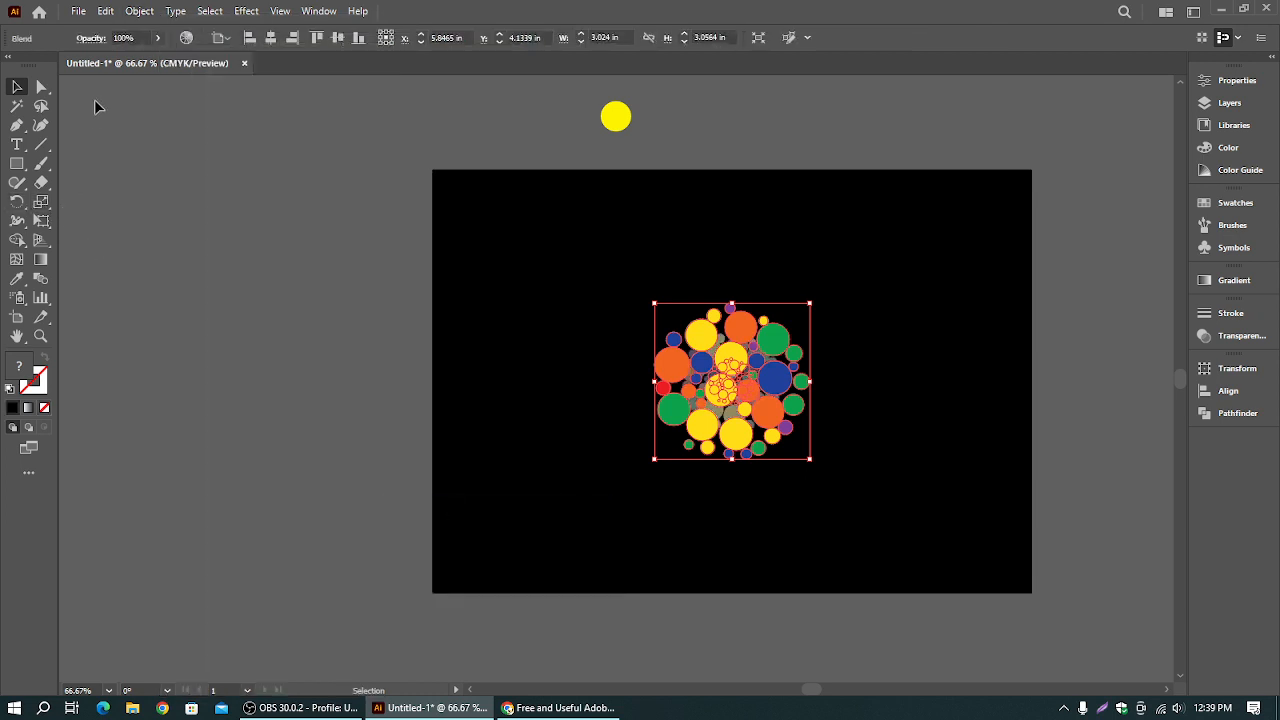
- Change the blend spacing to Specified Steps with 100 steps and refresh the preview
double_click(41, 279)
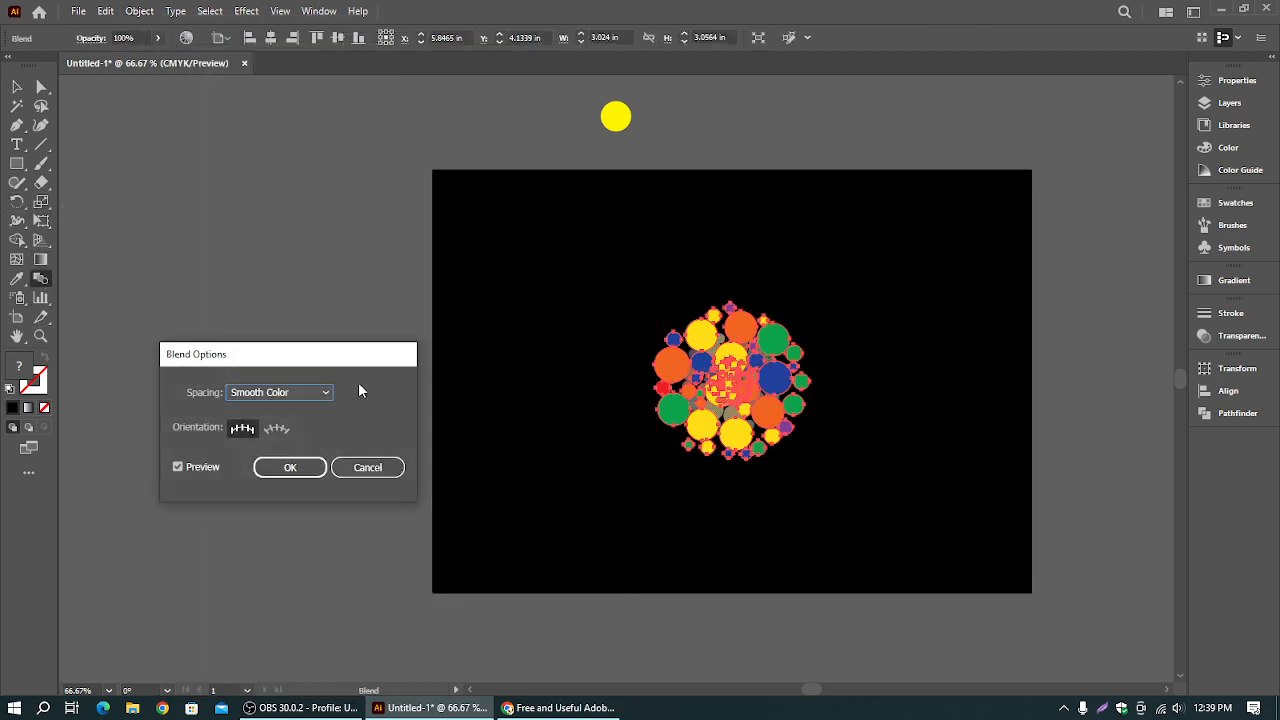
click(305, 392)
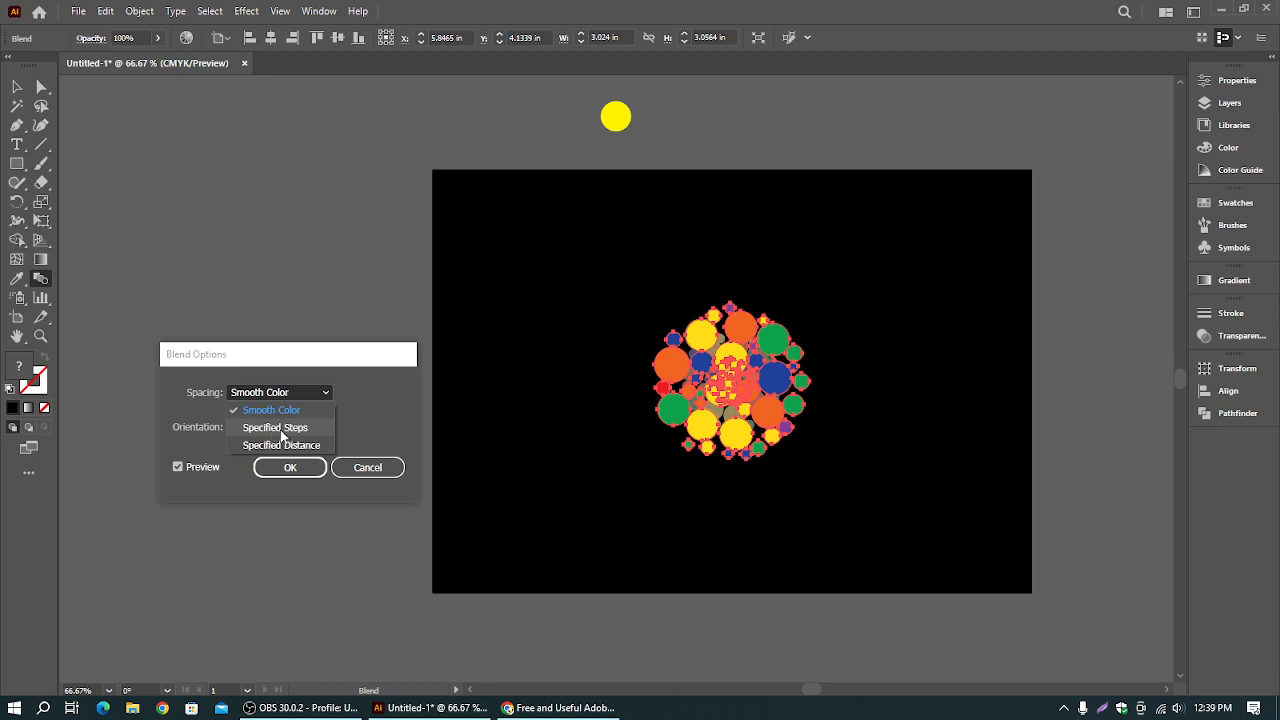
click(275, 428)
scroll(362, 392, up, 16)
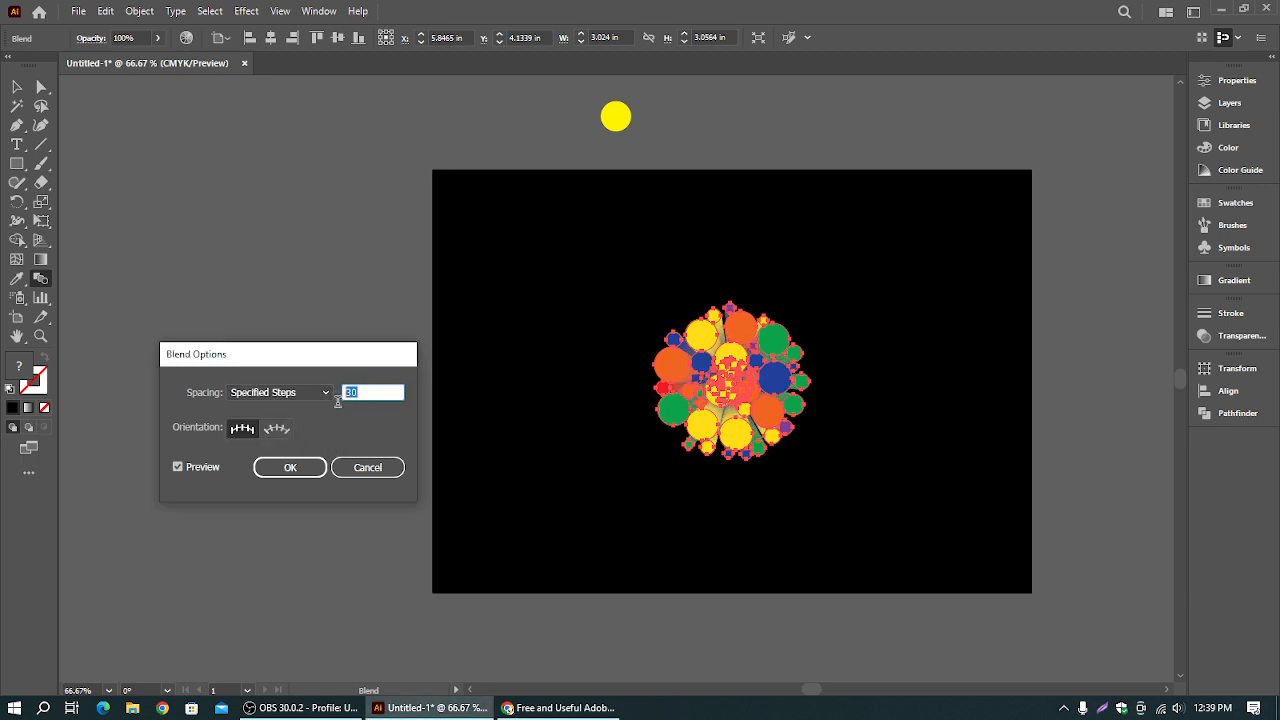
text(100)
click(195, 466)
click(195, 466)
- Set the blend to 500 specified steps, preview and apply it, and deselect the artwork
click(352, 393)
text(500)
key(Tab)
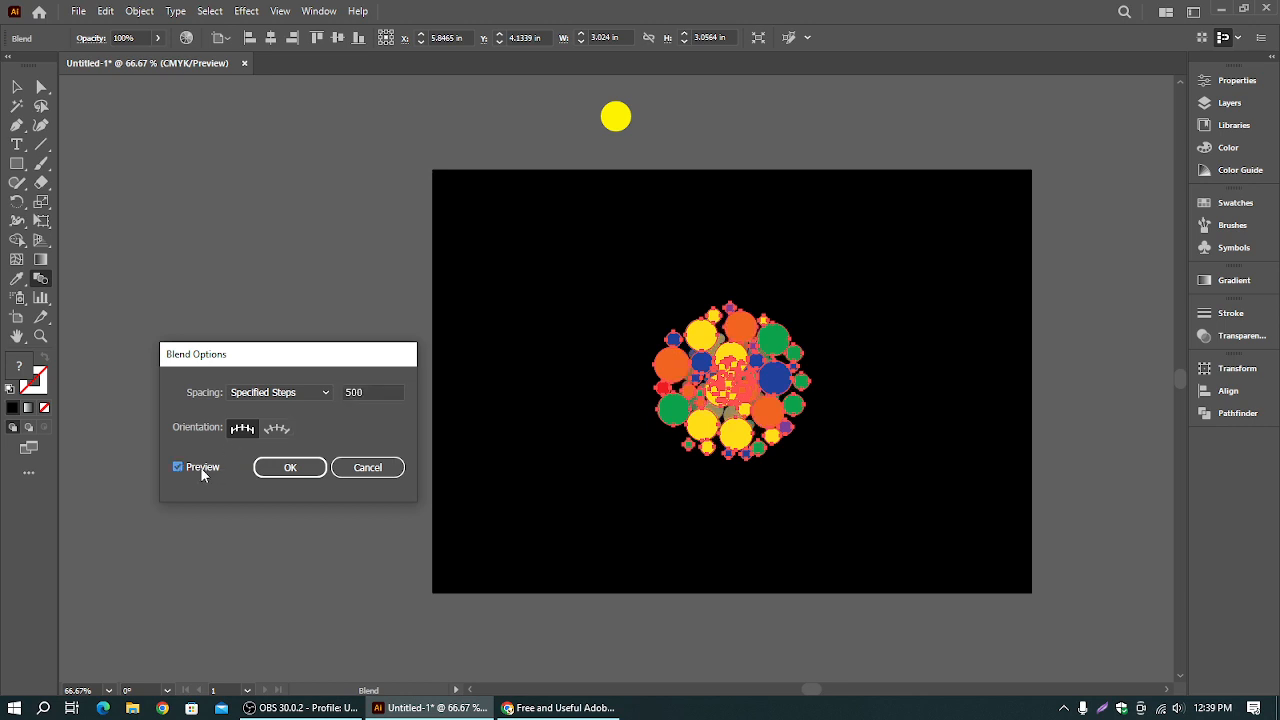
click(199, 476)
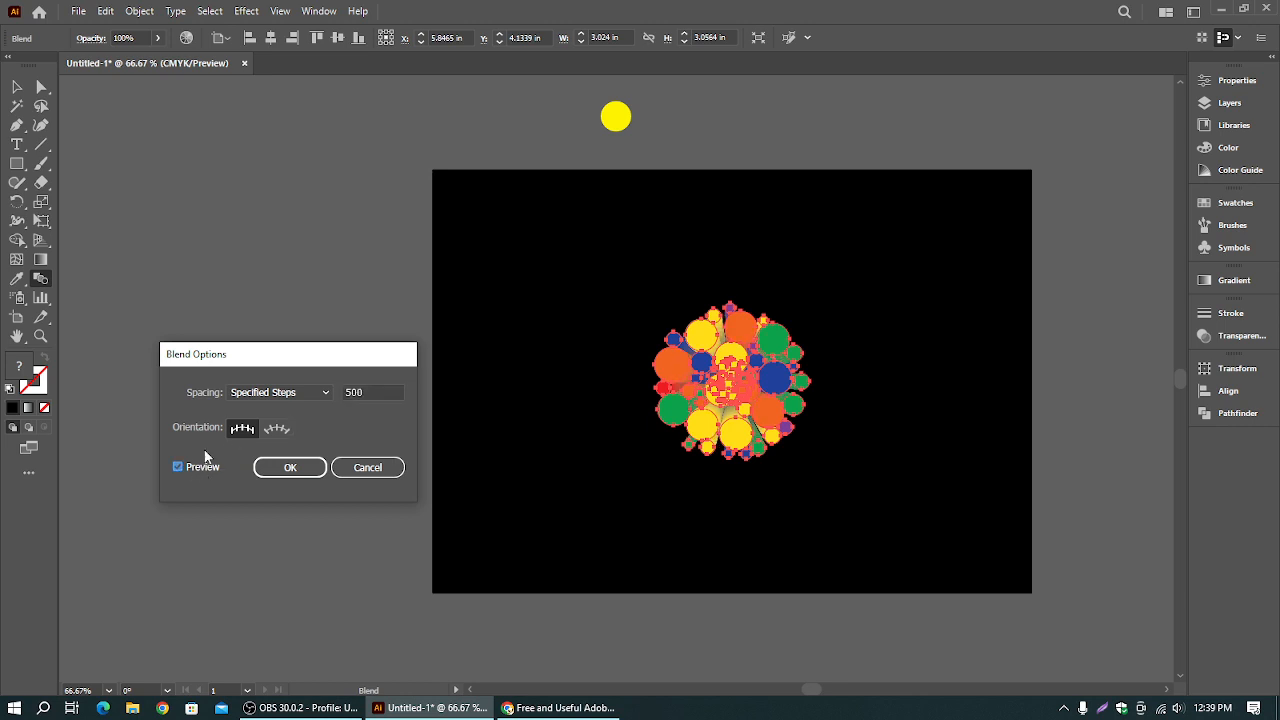
double_click(352, 393)
click(290, 470)
click(16, 90)
click(179, 165)
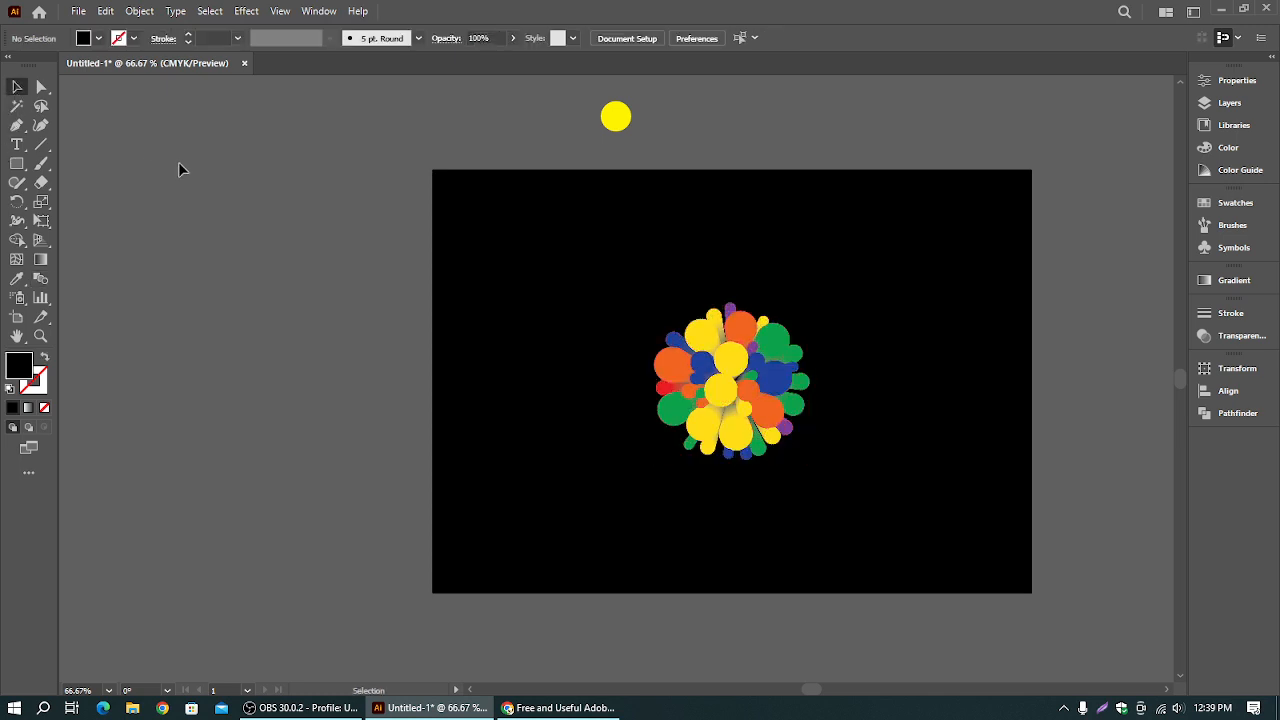
- Inspect the blend up close, and delete the yellow circle above the artboard and the blended circles
scroll(712, 414, up, 3)
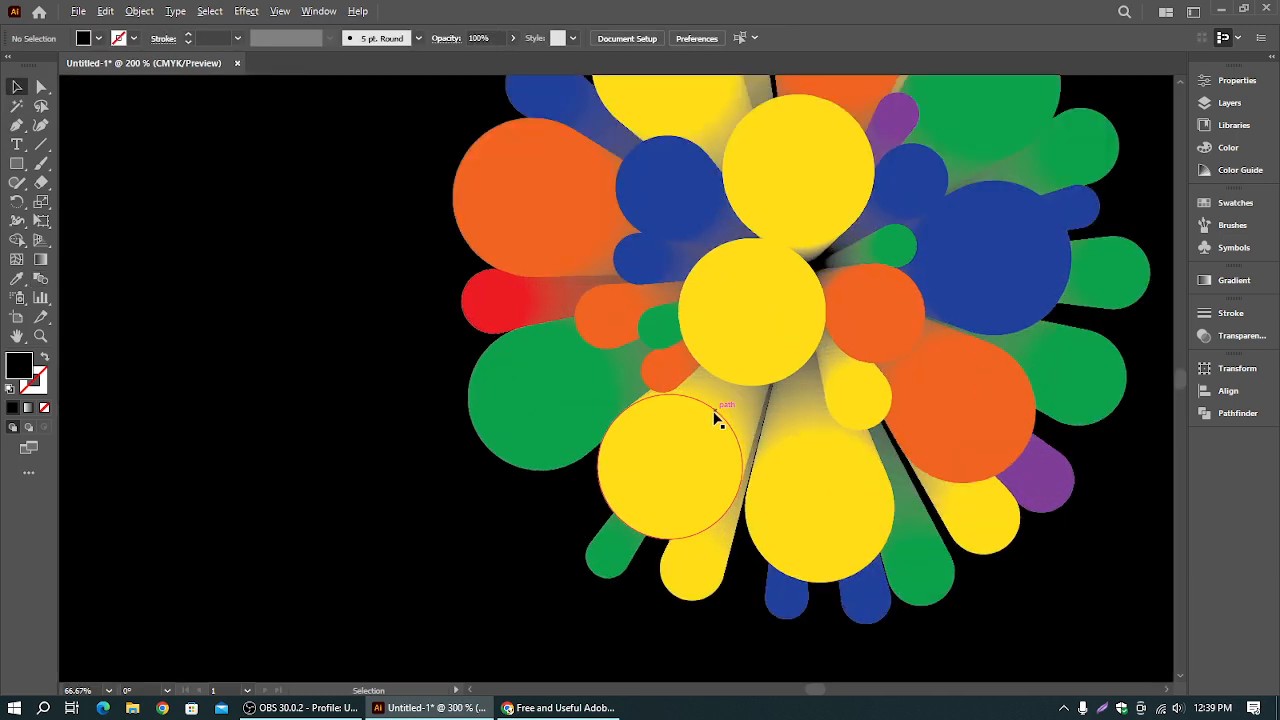
scroll(718, 410, down, 1)
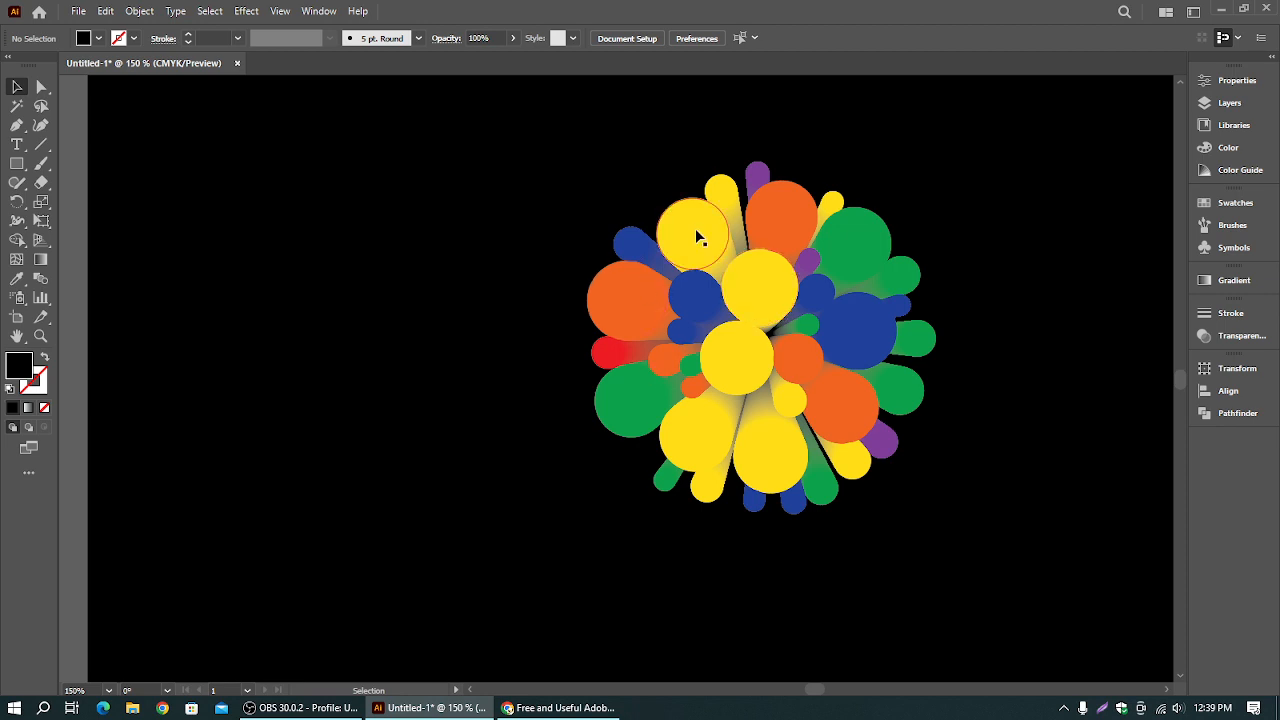
scroll(830, 292, down, 3)
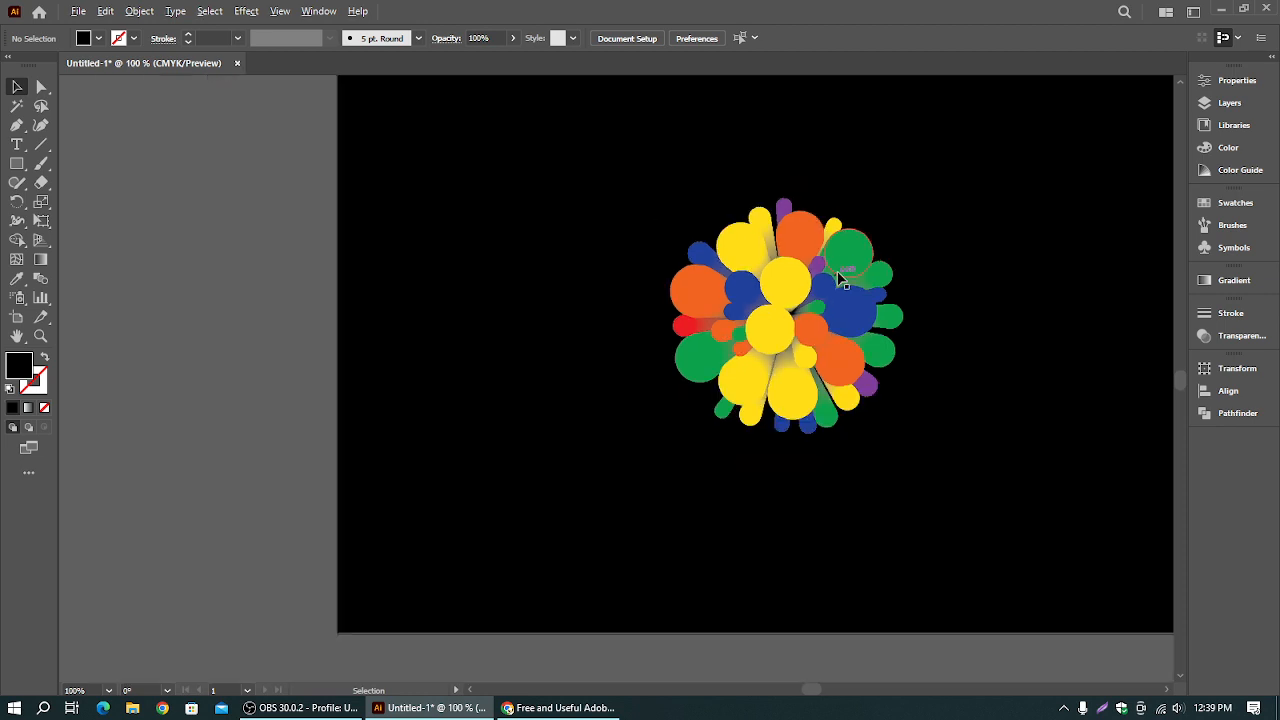
drag(983, 235, 796, 325)
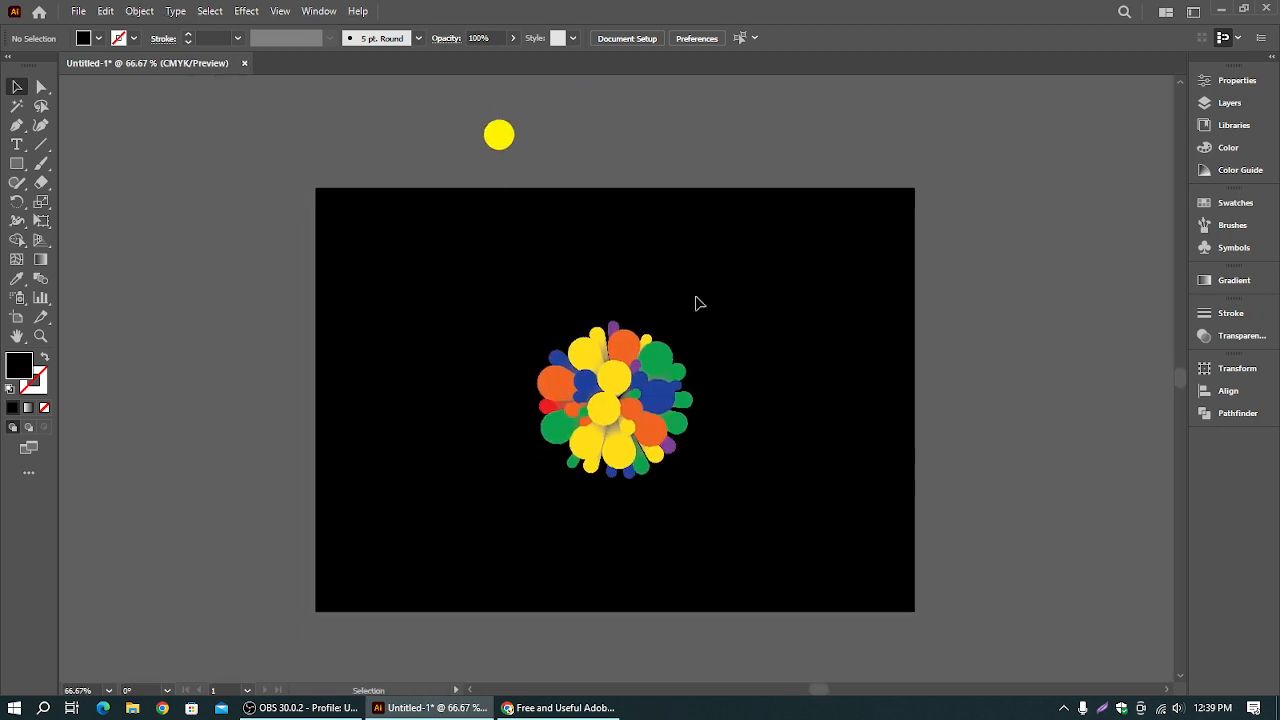
click(491, 140)
key(Delete)
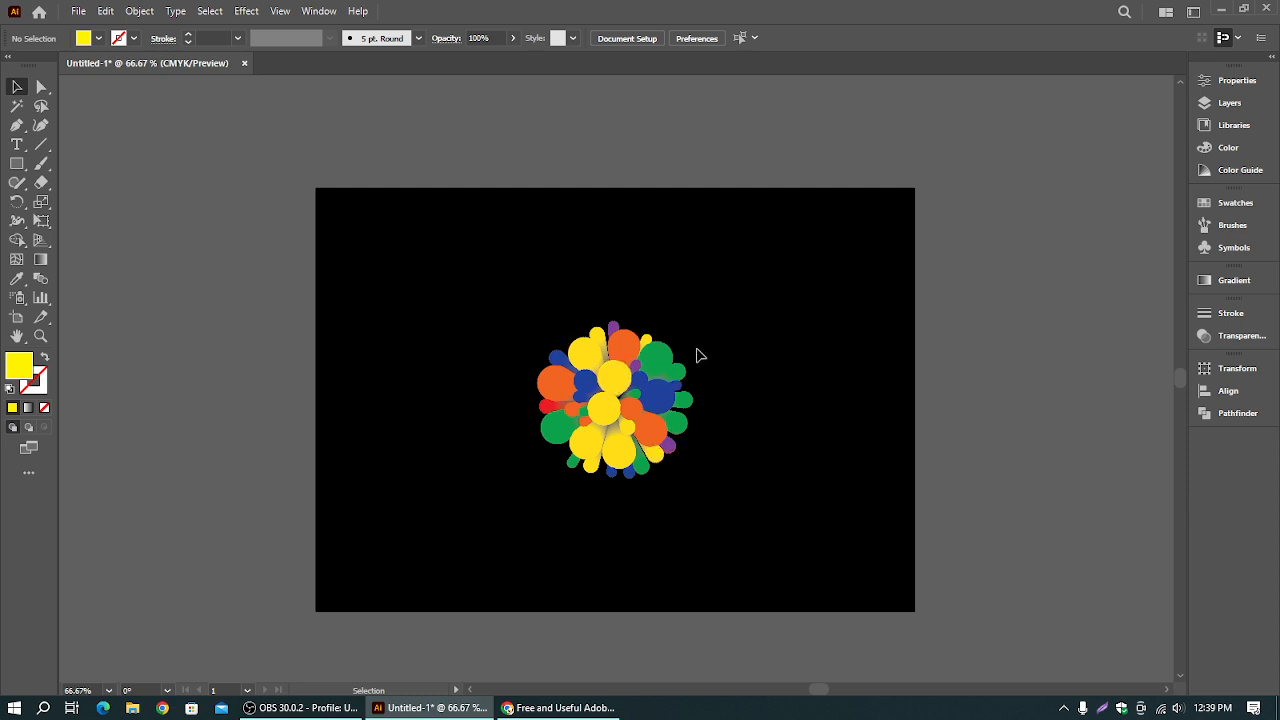
drag(469, 297, 889, 614)
key(Delete)
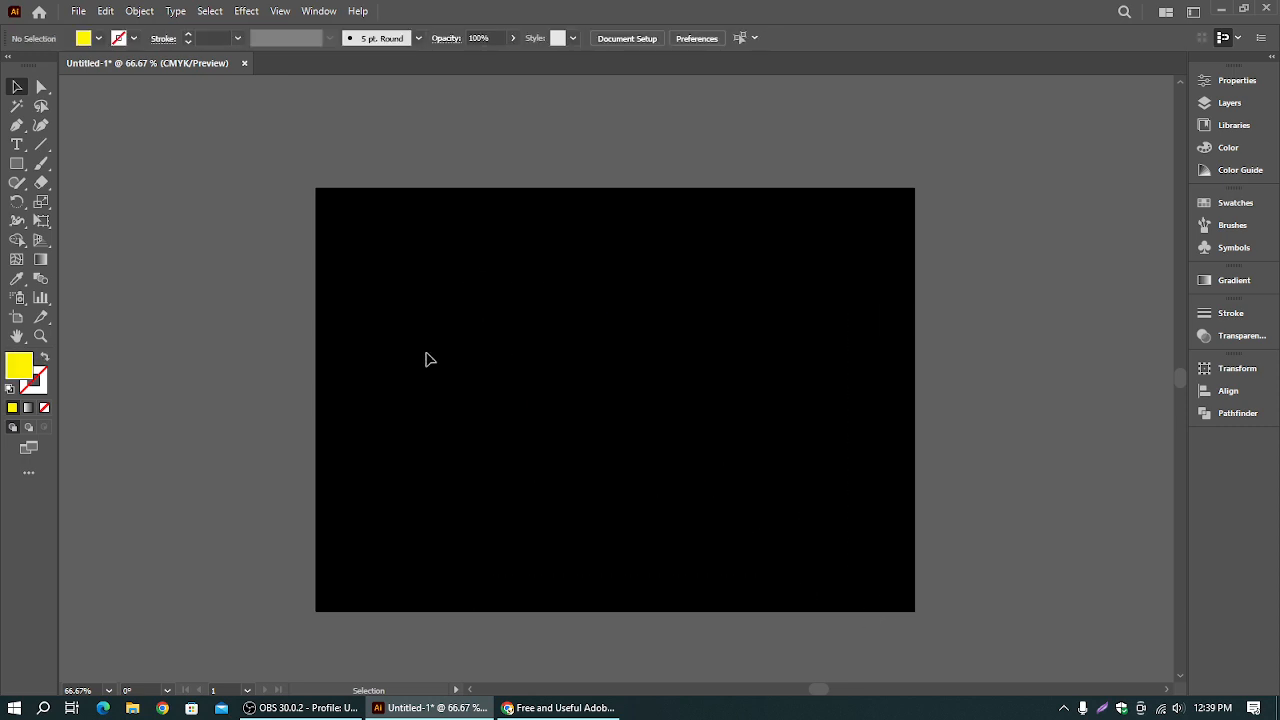
click(78, 11)
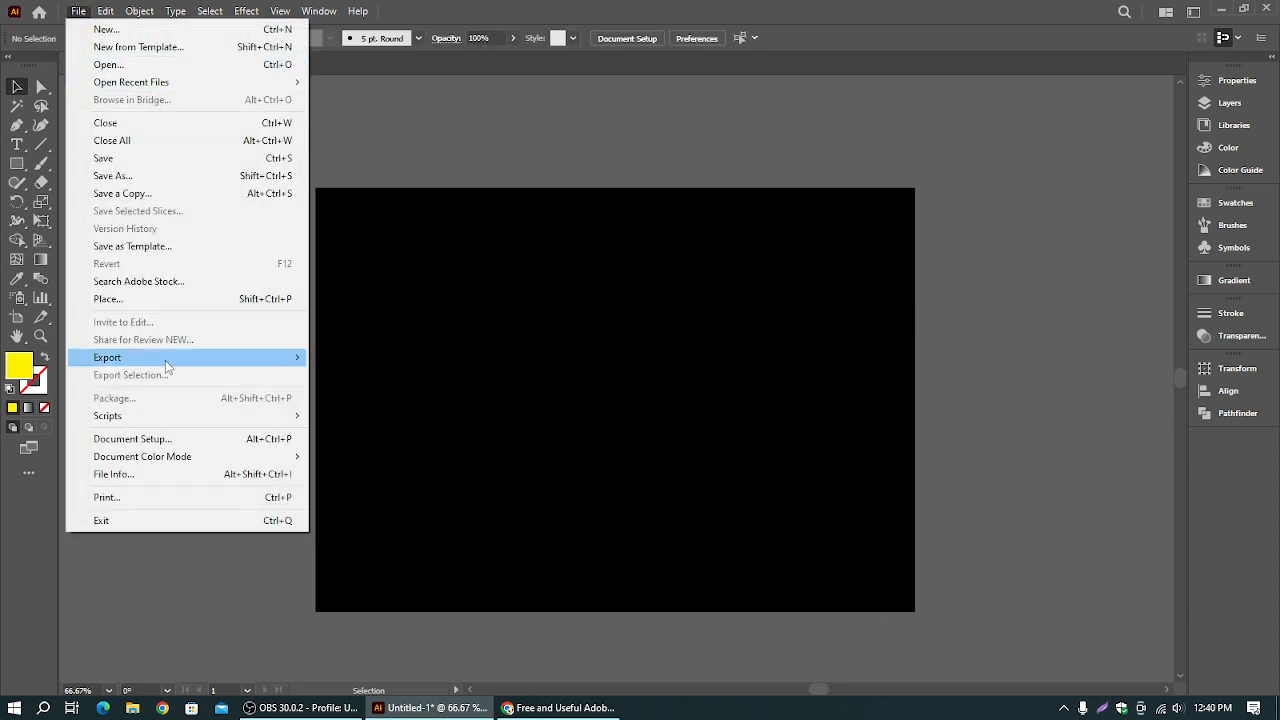
mouse_move(190, 415)
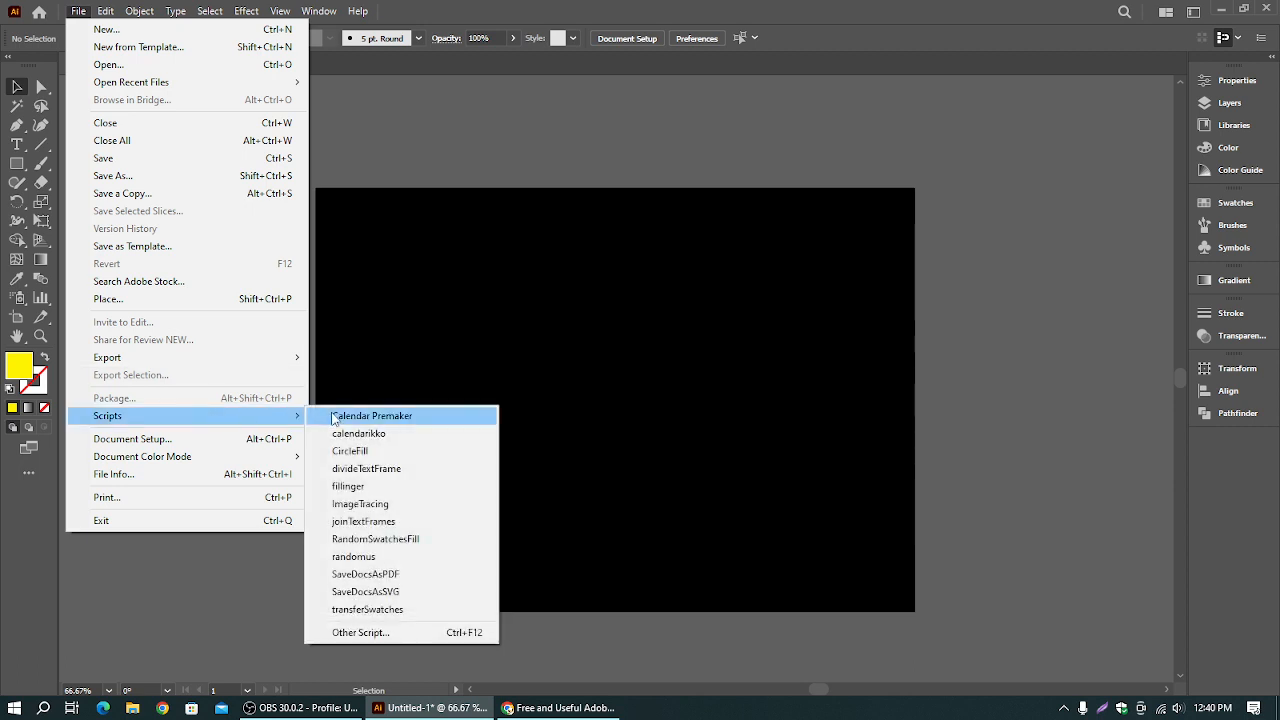
click(575, 346)
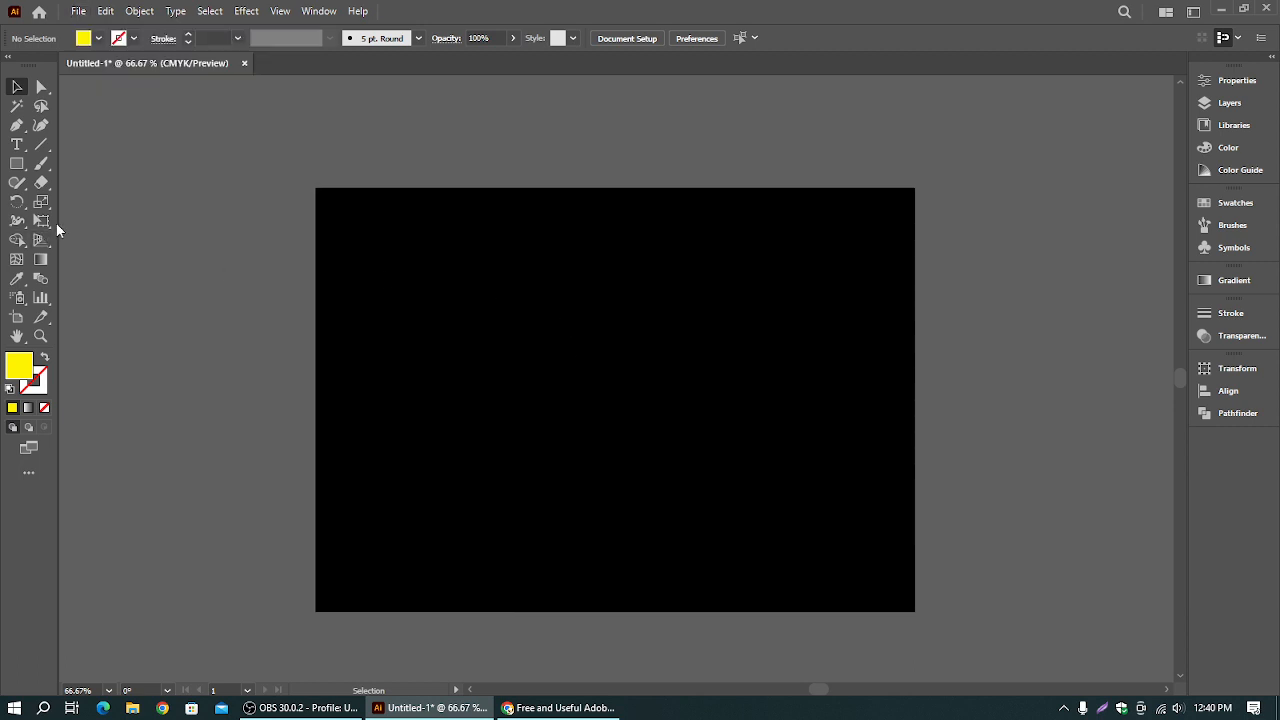
- Add the letter "S" as text near the middle of the artboard and enlarge it proportionally to about 310 pt
click(16, 145)
click(583, 396)
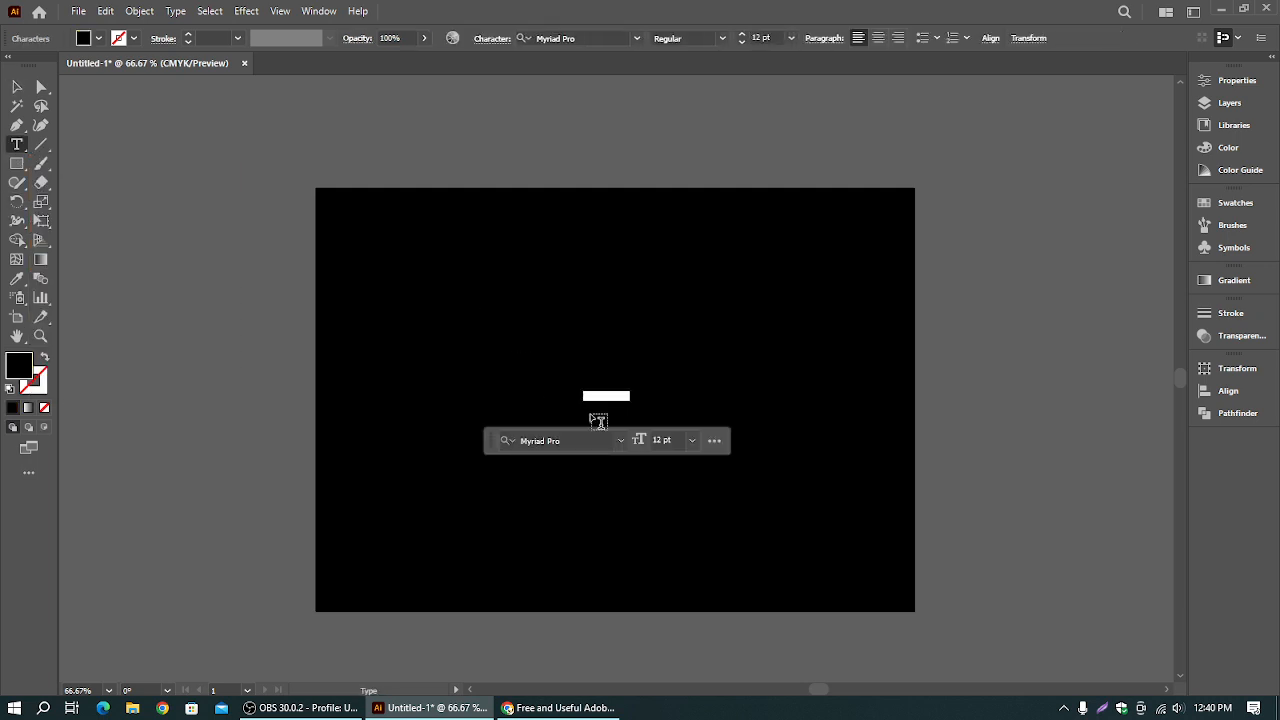
key(BackSpace)
click(18, 88)
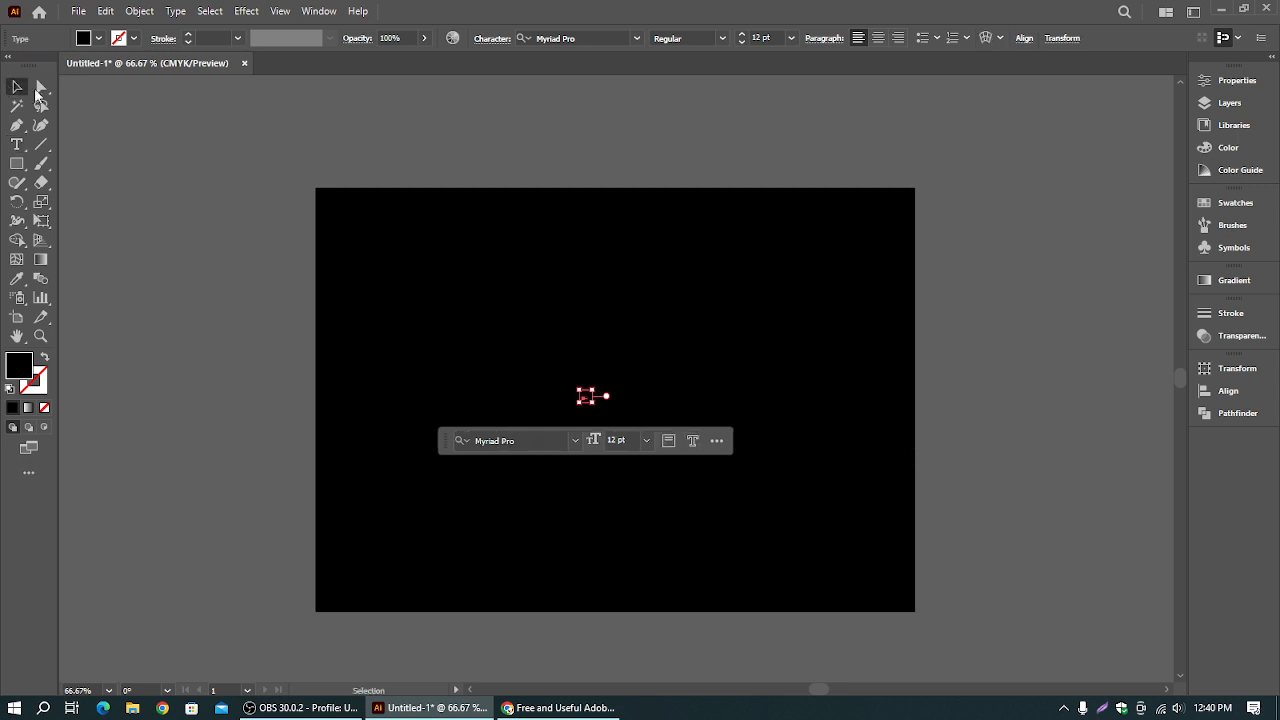
drag(593, 403, 686, 489)
- Fill the letter S with white and deselect it
click(97, 39)
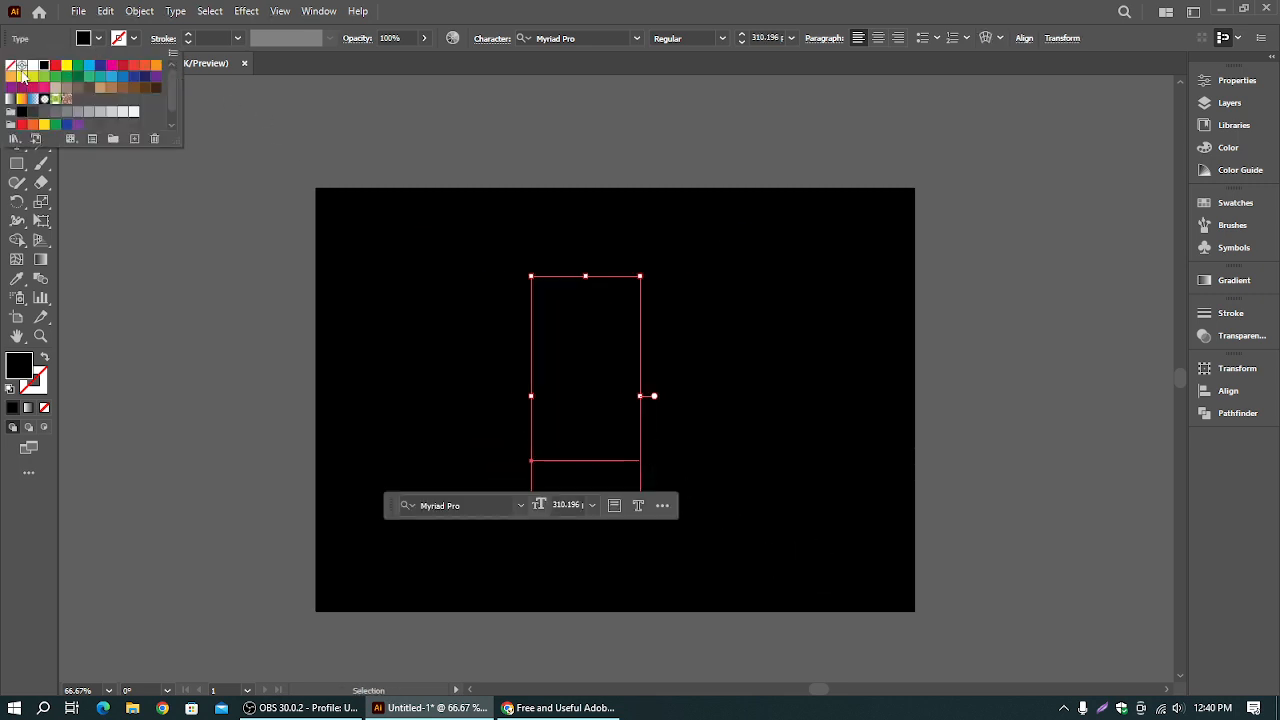
click(33, 66)
click(431, 108)
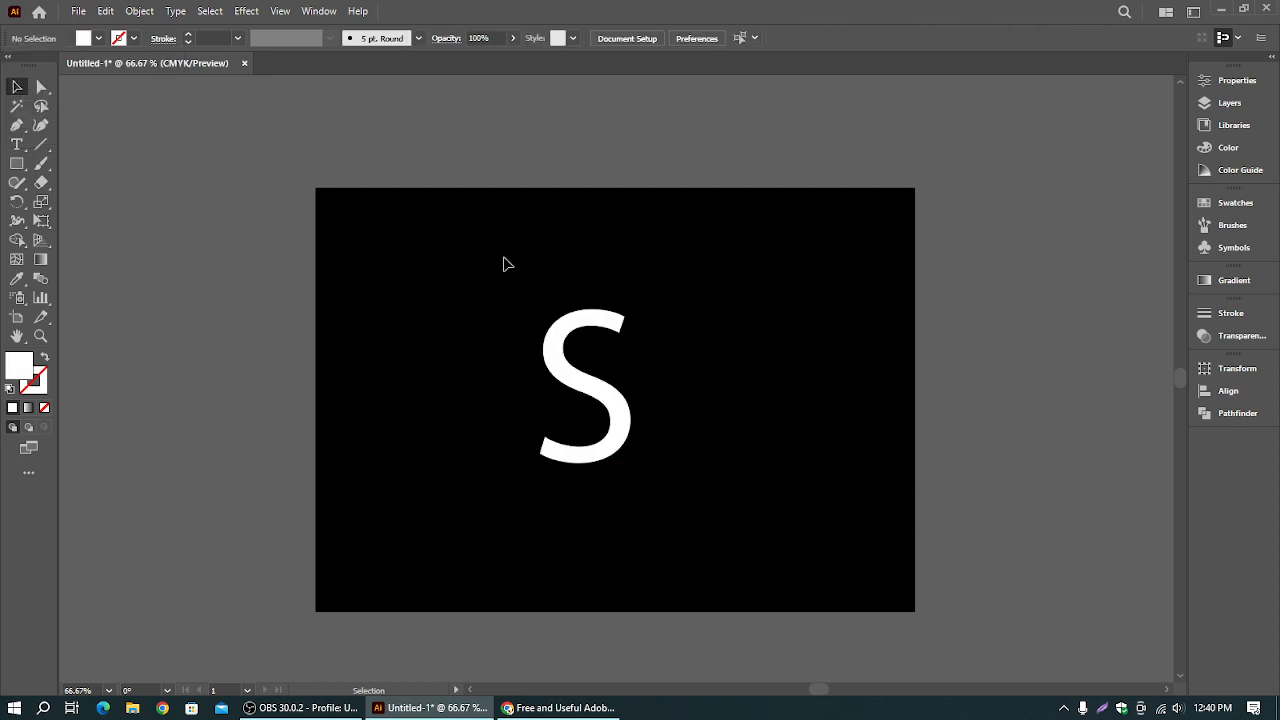
- Browse the fonts for the letter S, set it to Franklin Gothic Heavy, and deselect it
click(573, 400)
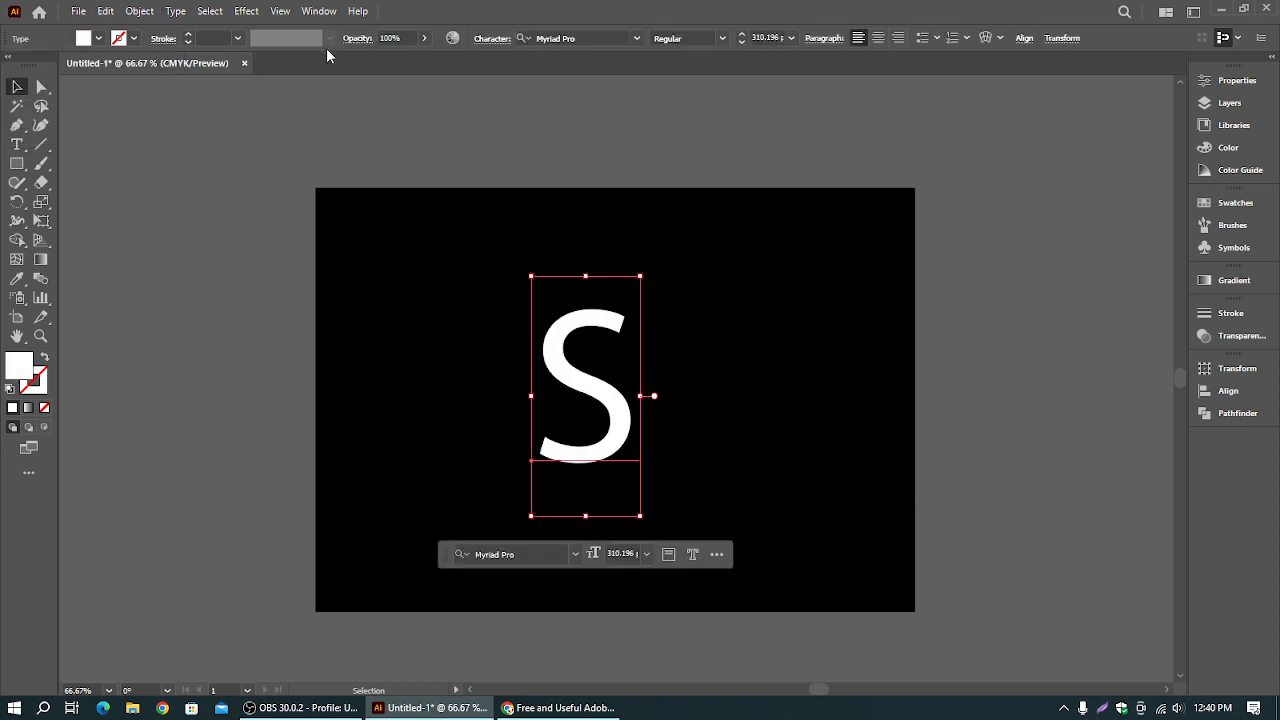
click(636, 39)
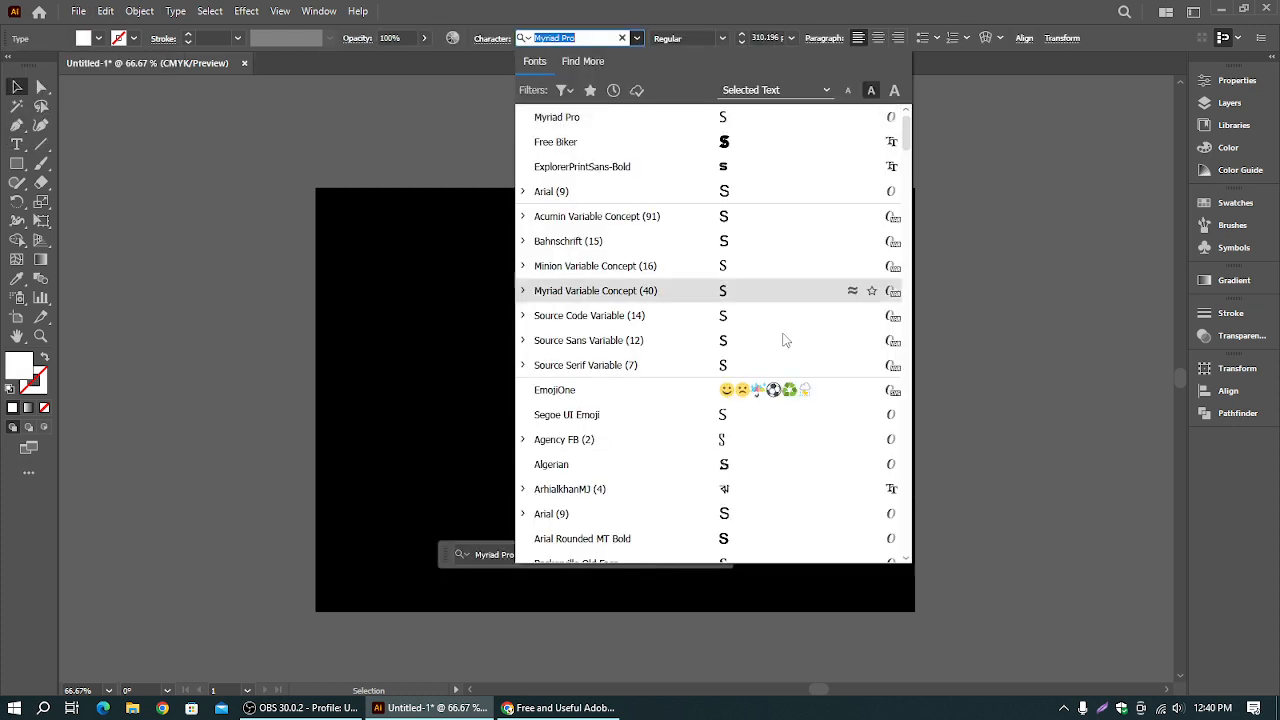
scroll(786, 335, down, 15)
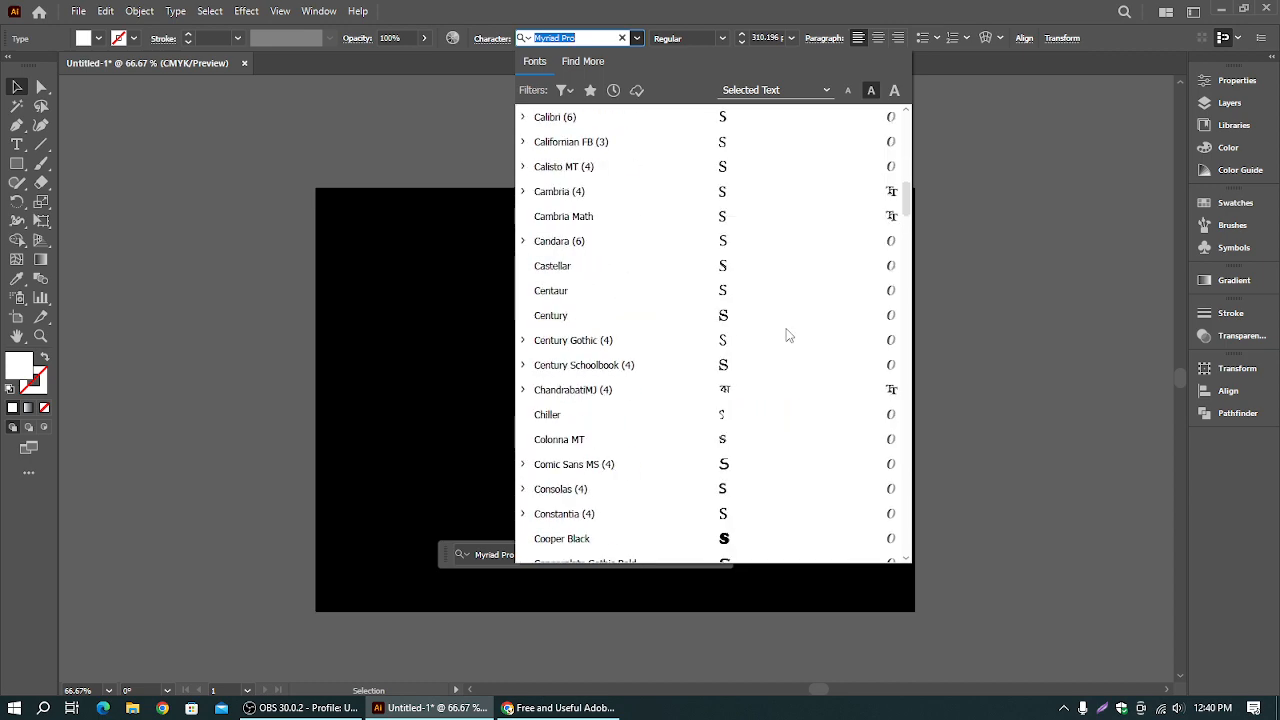
scroll(750, 340, down, 4)
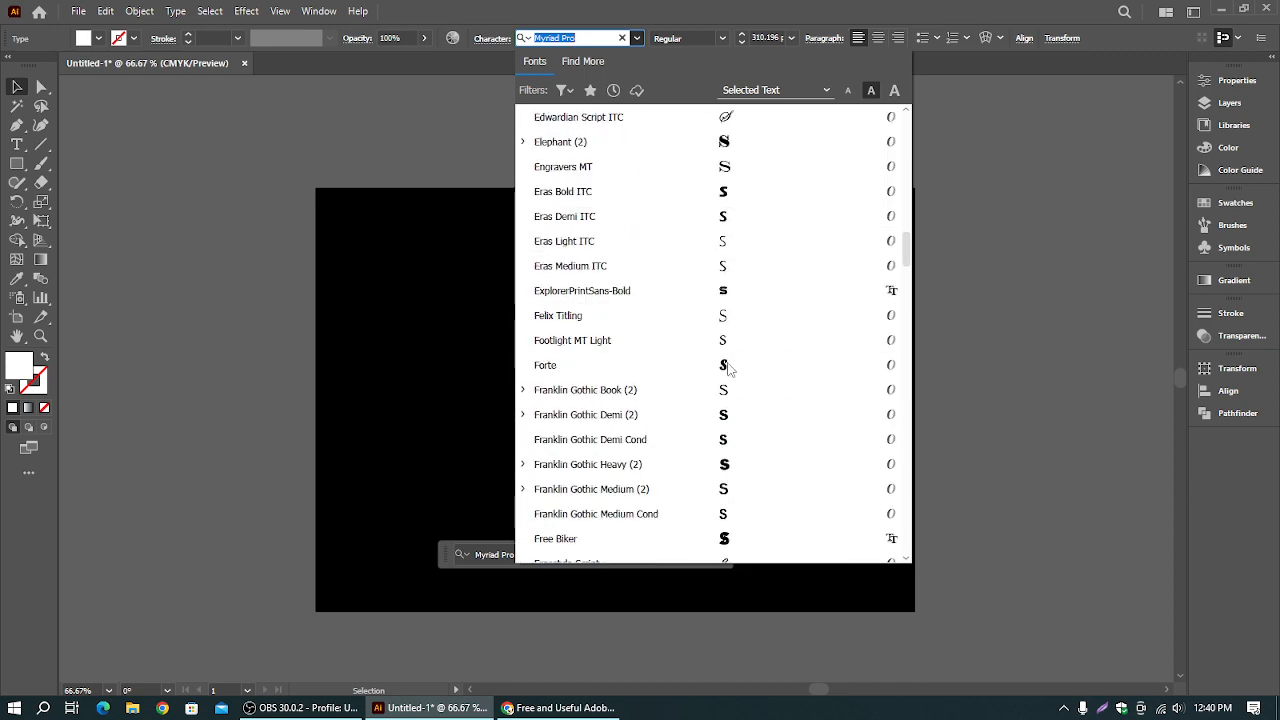
scroll(749, 392, down, 7)
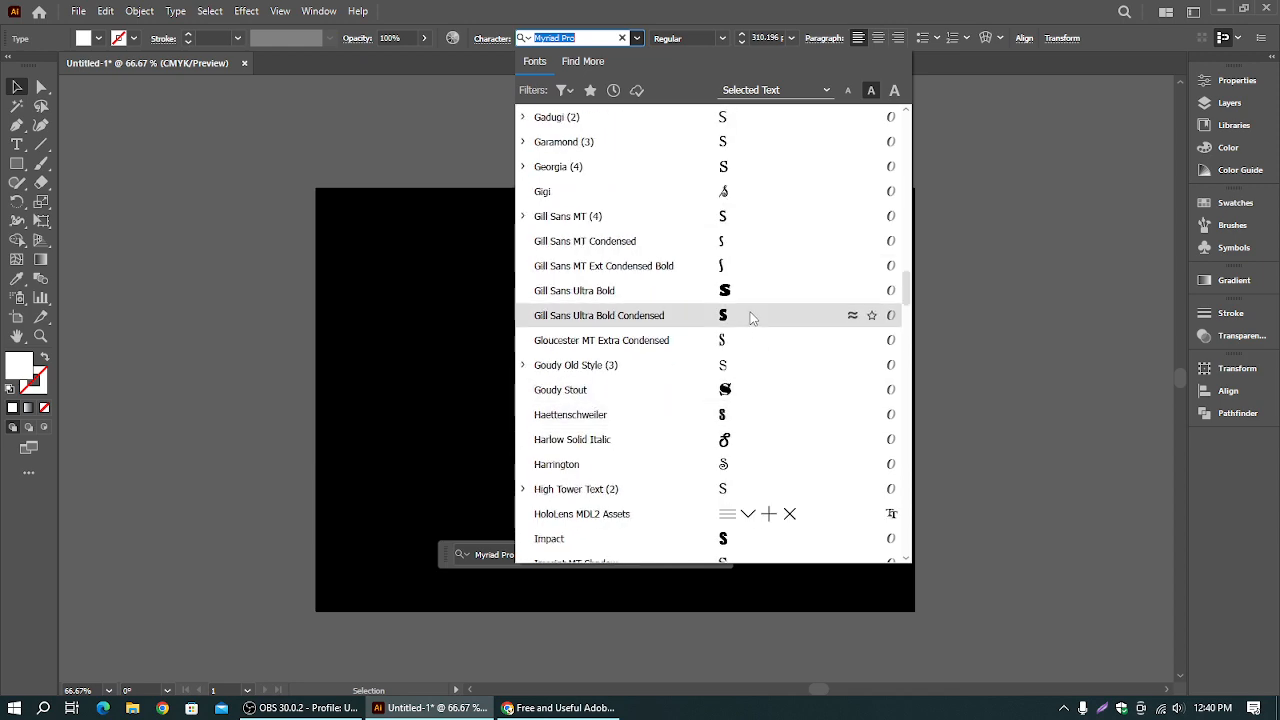
scroll(750, 313, down, 4)
scroll(745, 387, up, 1)
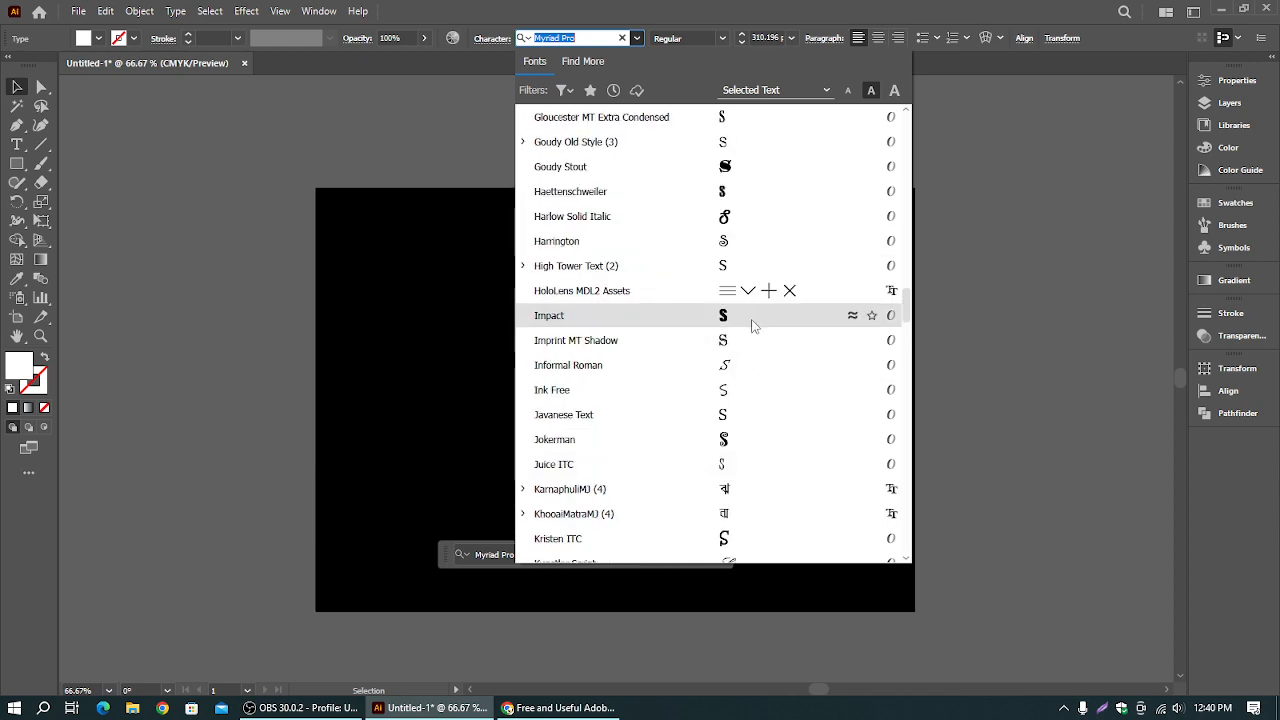
scroll(750, 390, down, 6)
scroll(750, 390, down, 5)
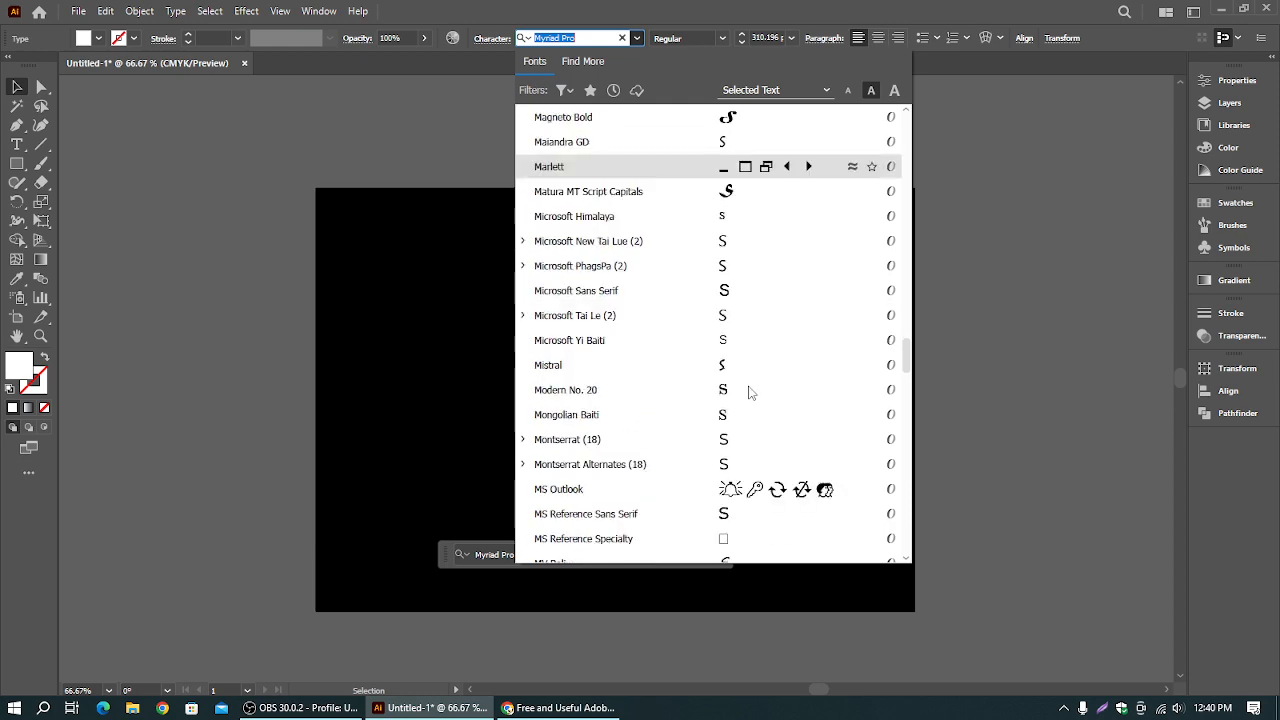
scroll(750, 393, down, 5)
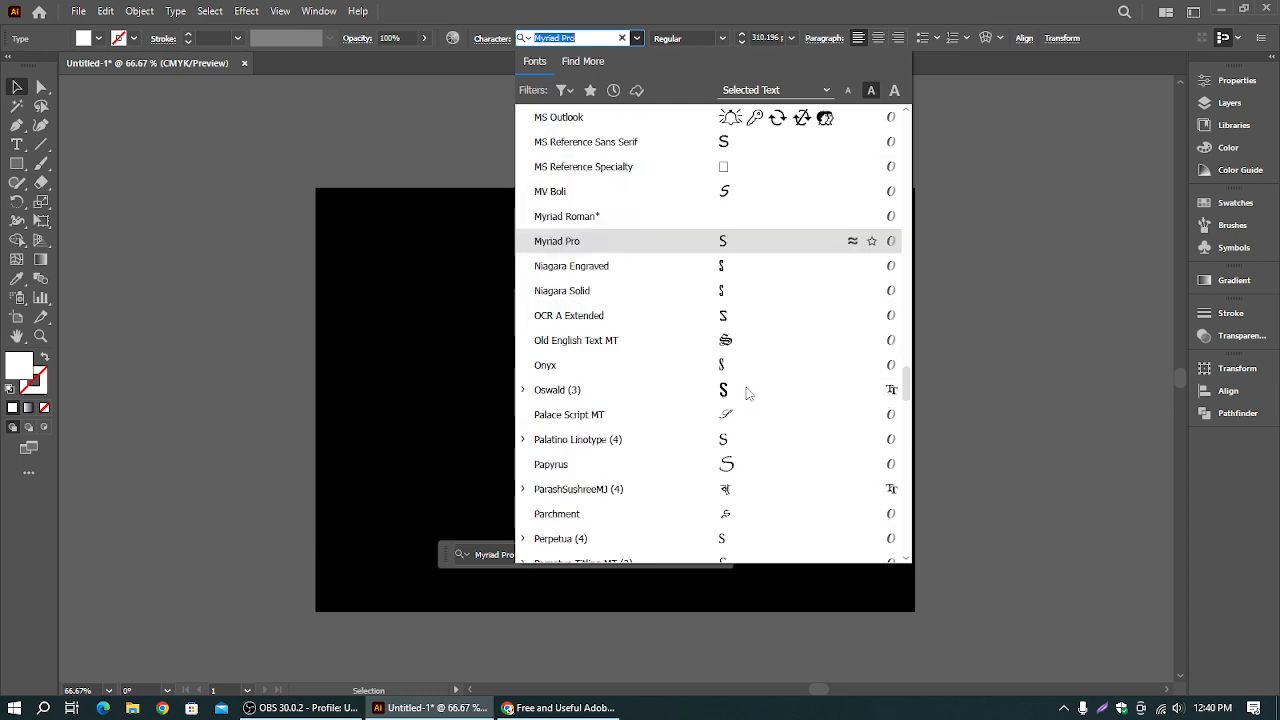
scroll(768, 375, down, 3)
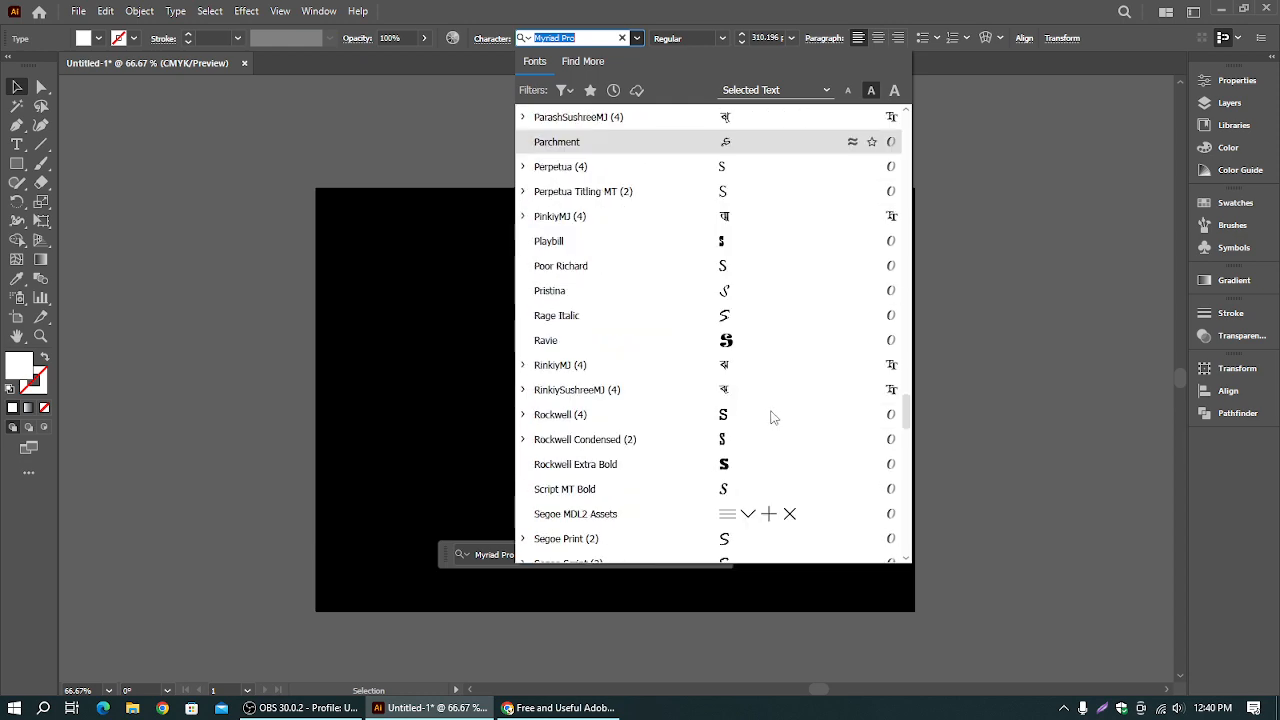
scroll(758, 465, down, 6)
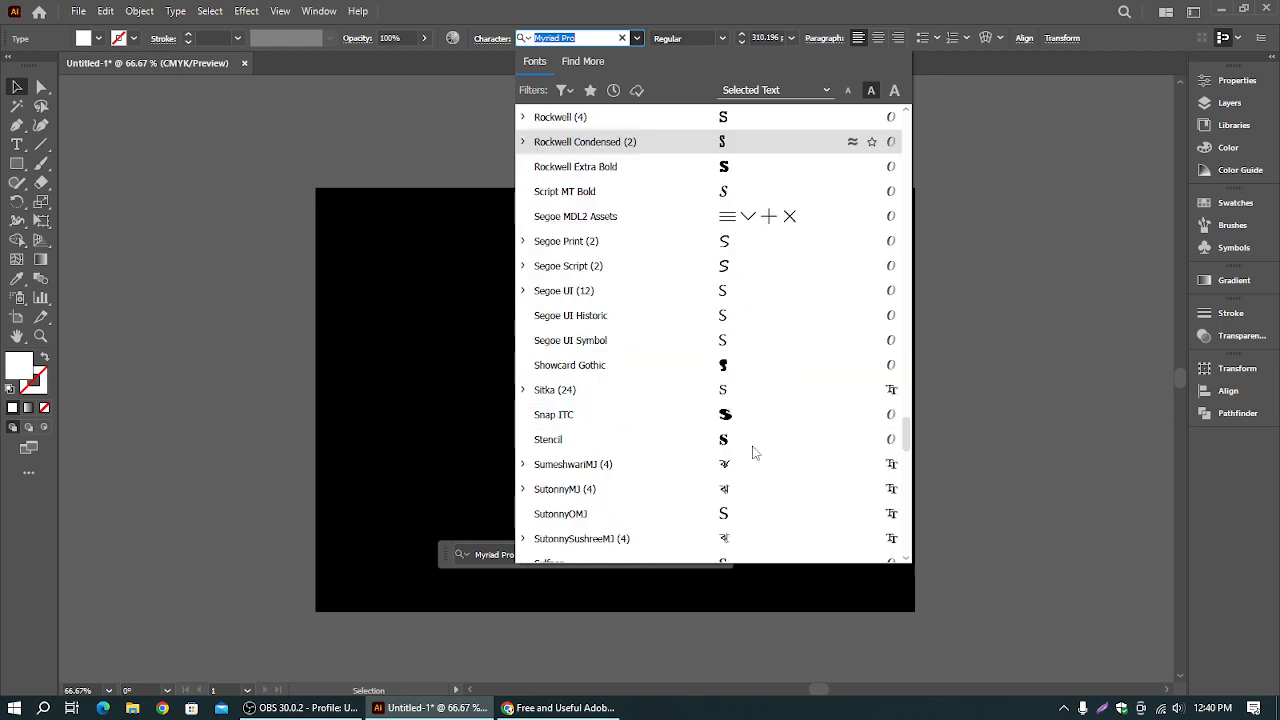
scroll(751, 452, down, 5)
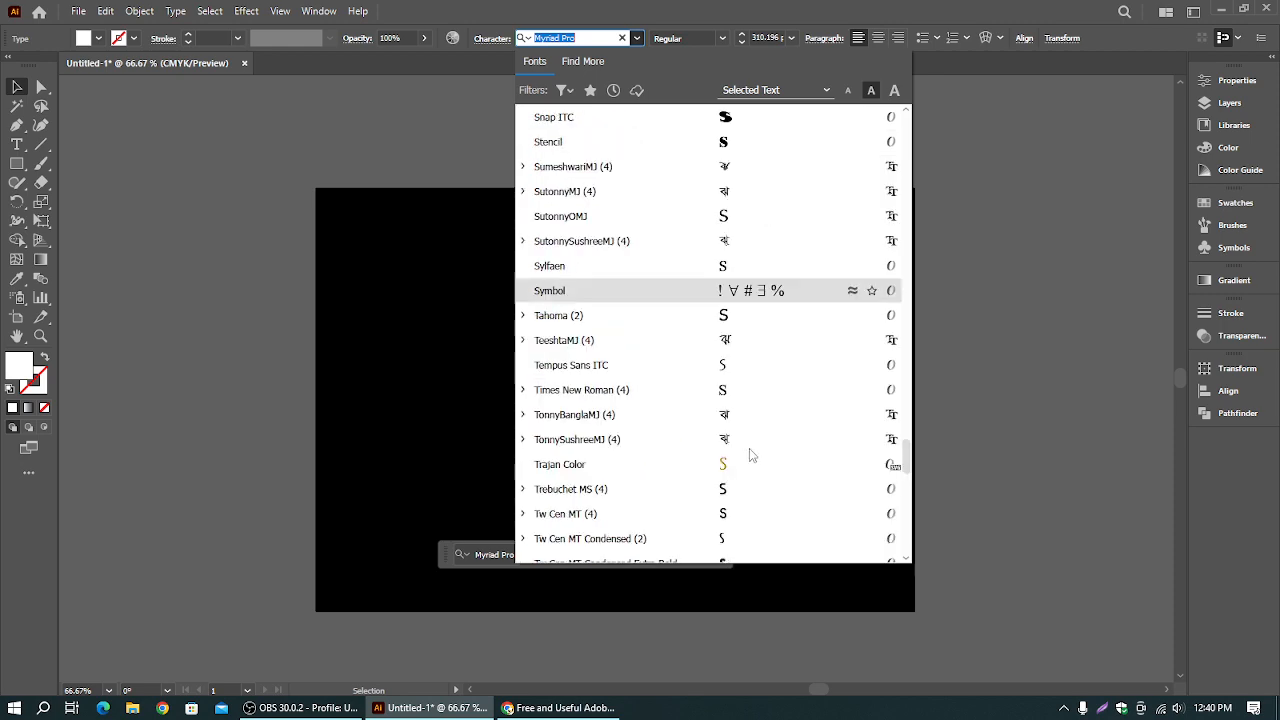
scroll(749, 450, down, 6)
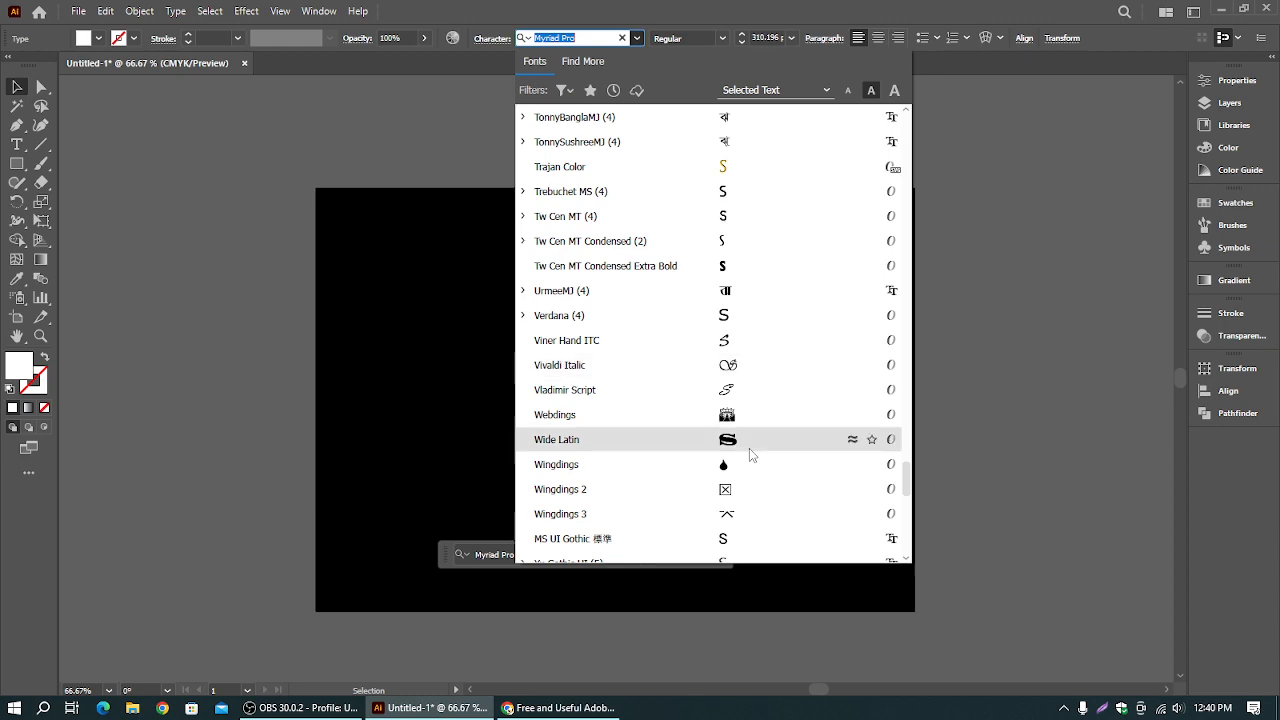
scroll(749, 452, down, 5)
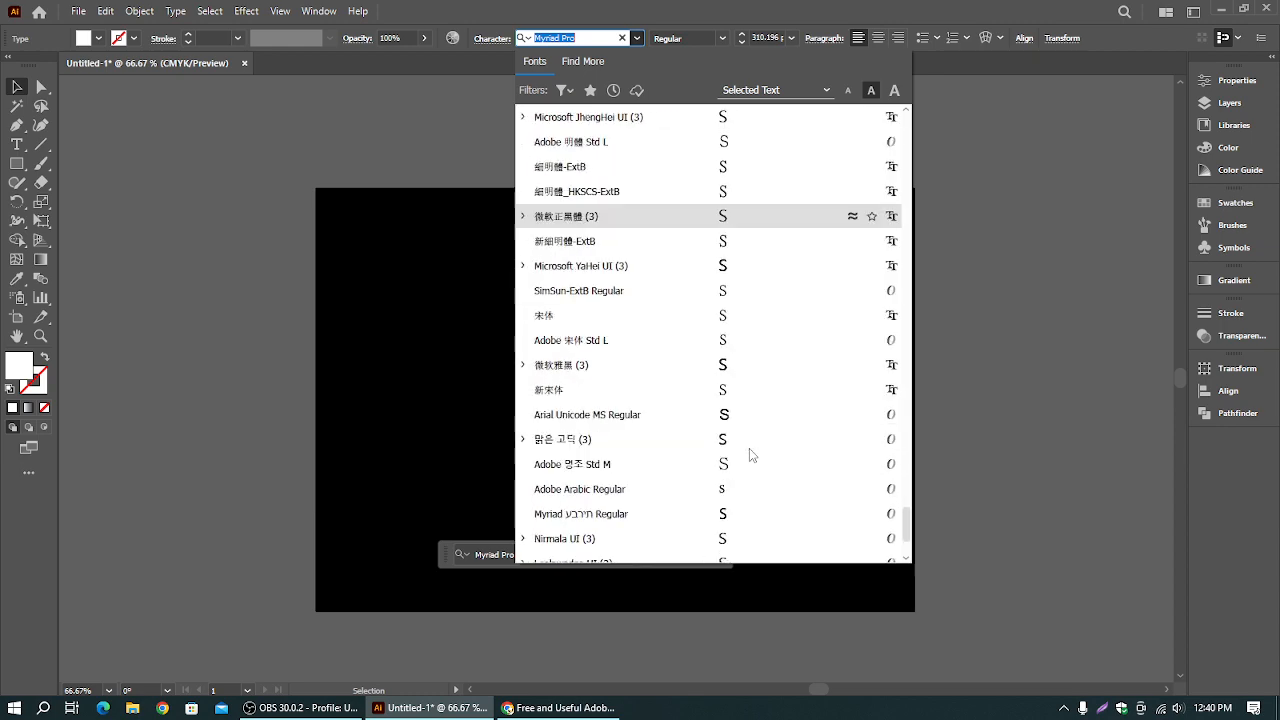
scroll(749, 448, up, 20)
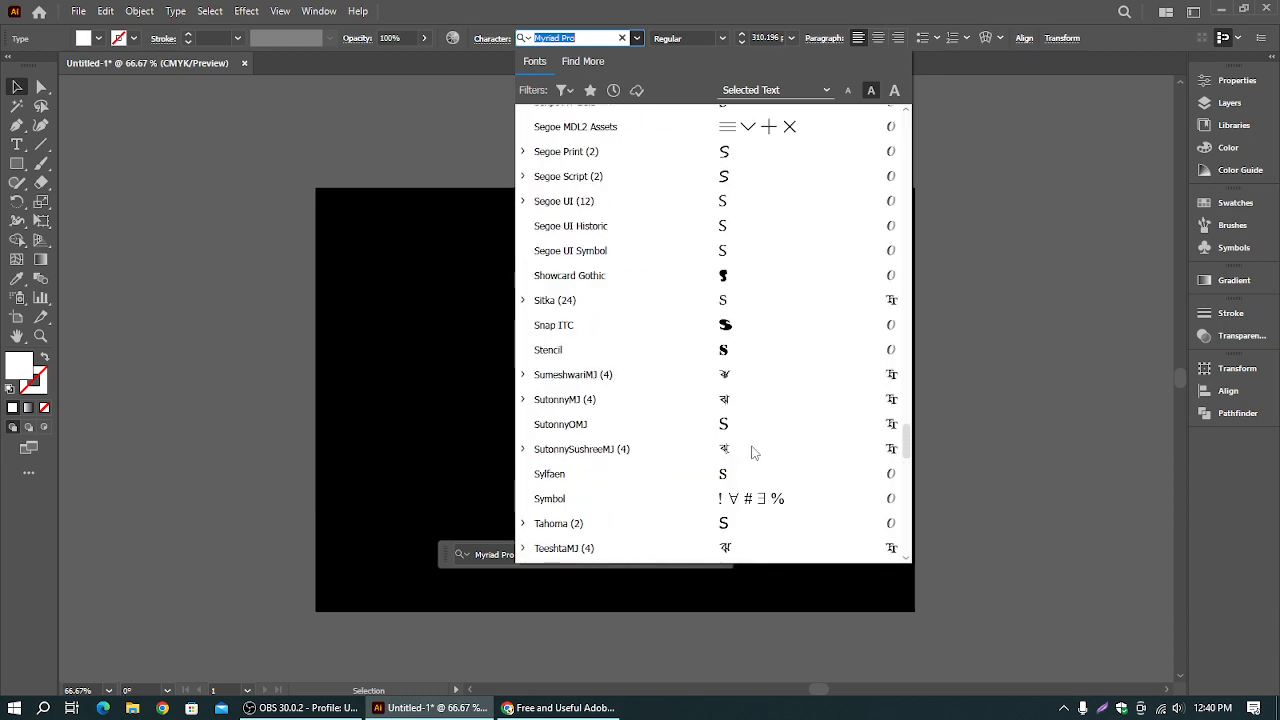
scroll(760, 448, up, 1)
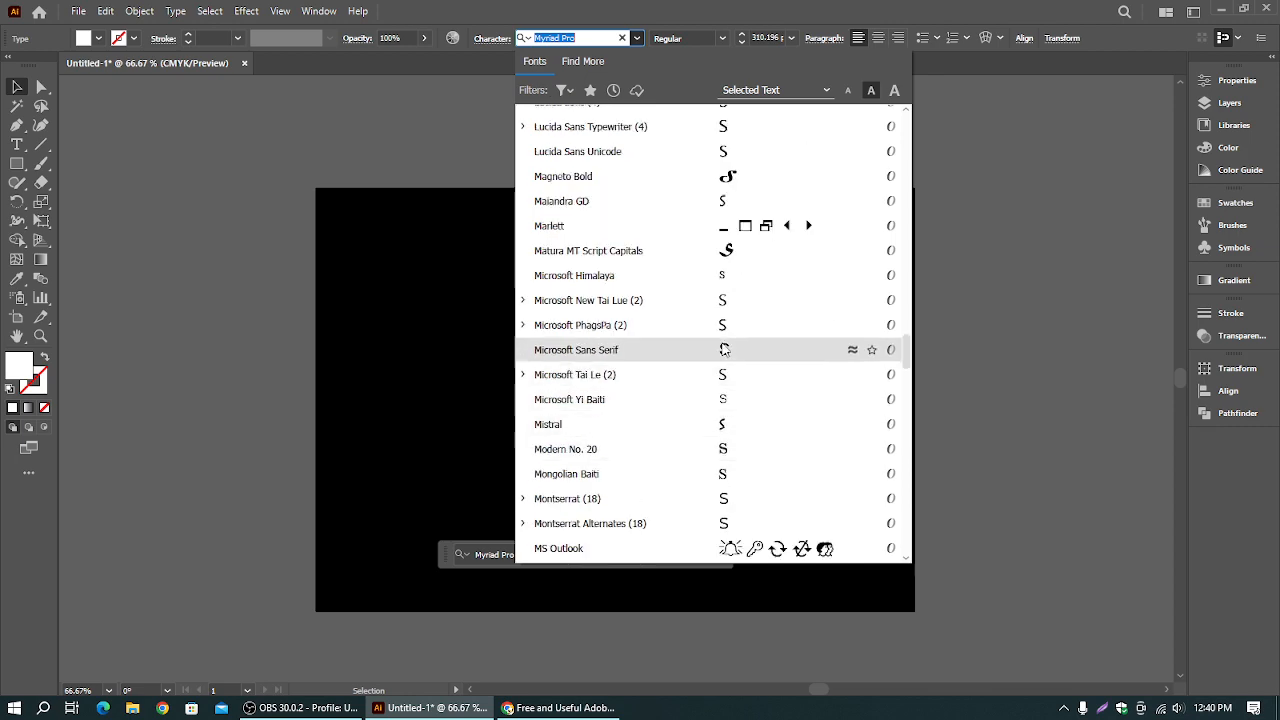
scroll(722, 350, up, 16)
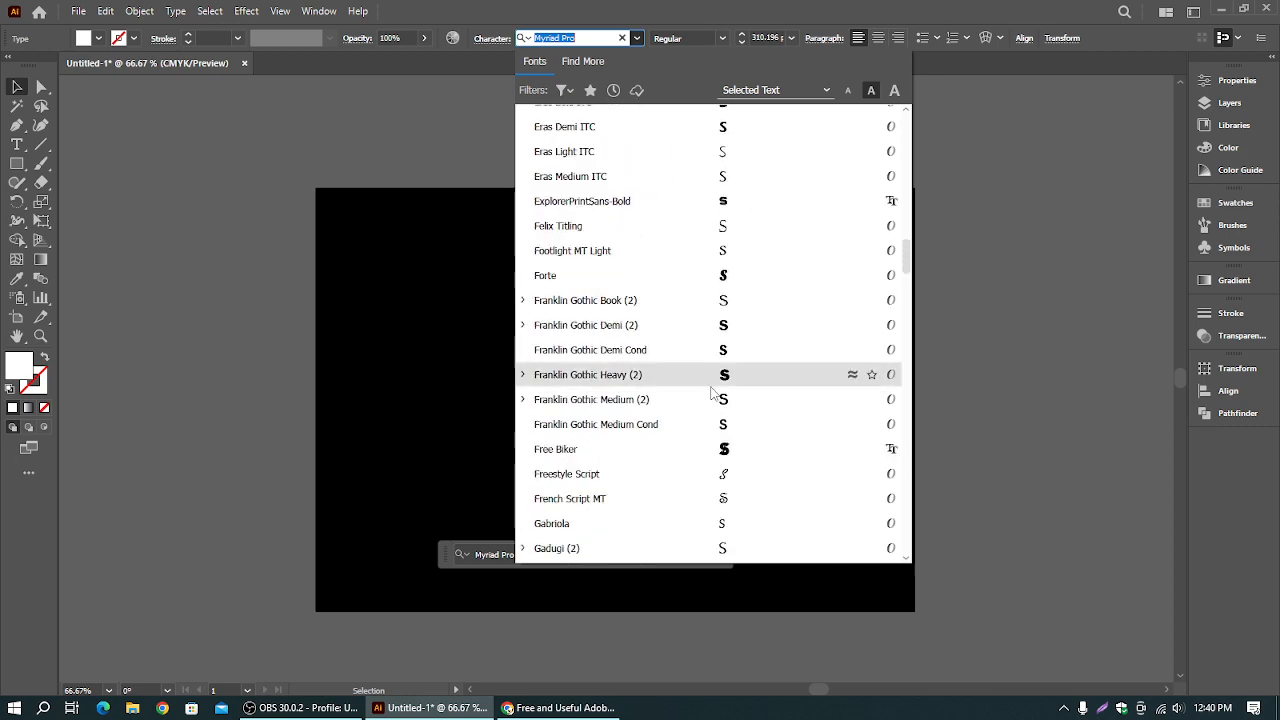
click(735, 384)
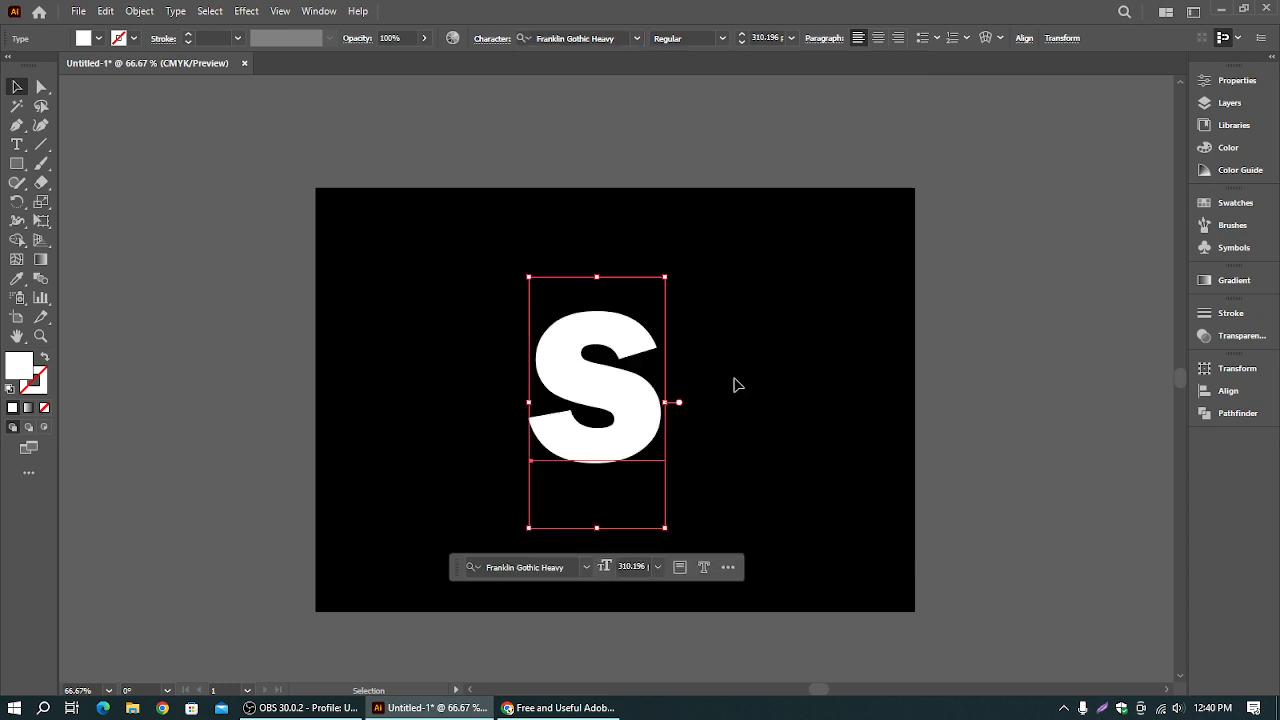
click(733, 337)
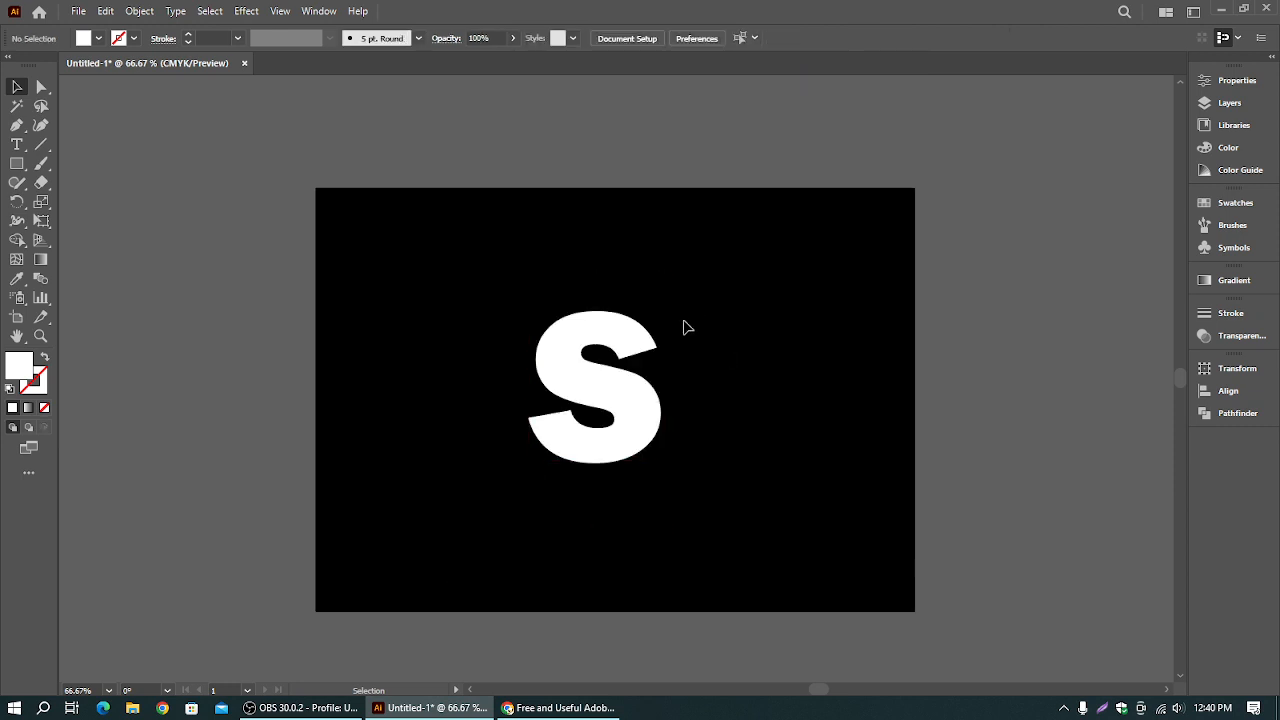
click(572, 382)
click(728, 265)
- Draw a small white square rotated into a diamond just above the artboard and deselect it
drag(625, 258, 580, 323)
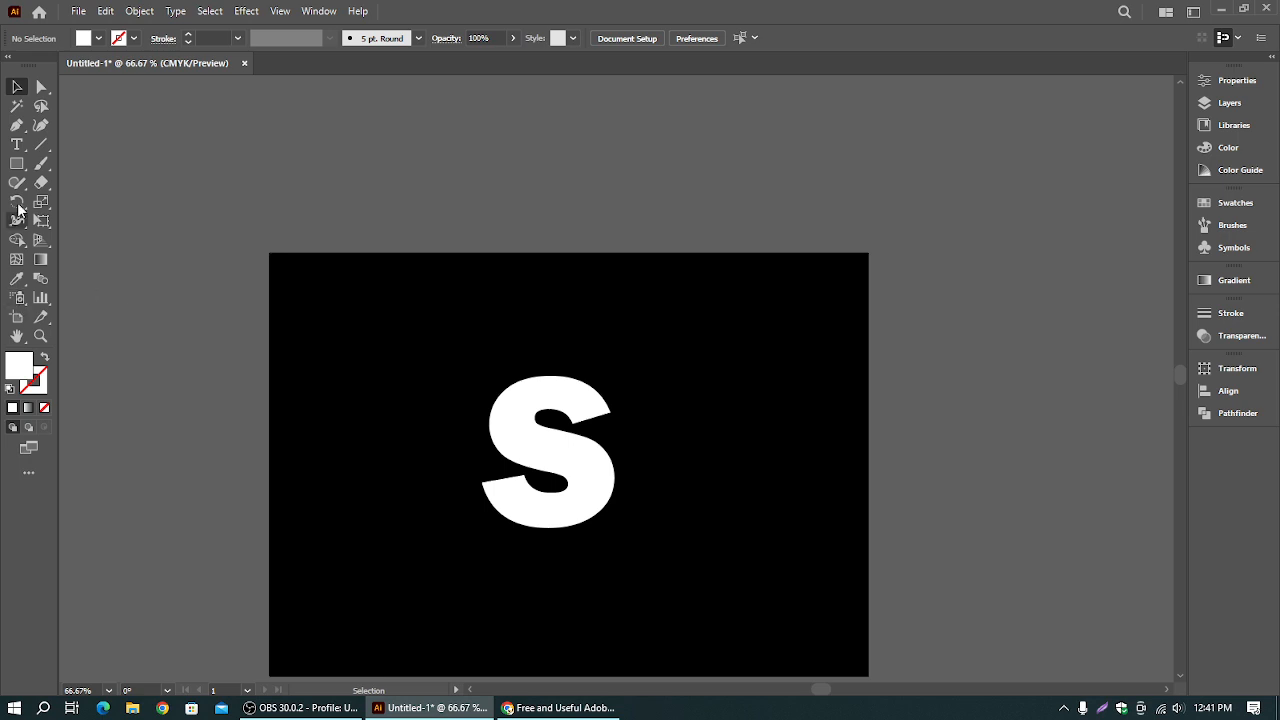
click(17, 164)
mouse_move(485, 190)
mouse_down()
mouse_move(498, 182)
mouse_move(481, 211)
mouse_up()
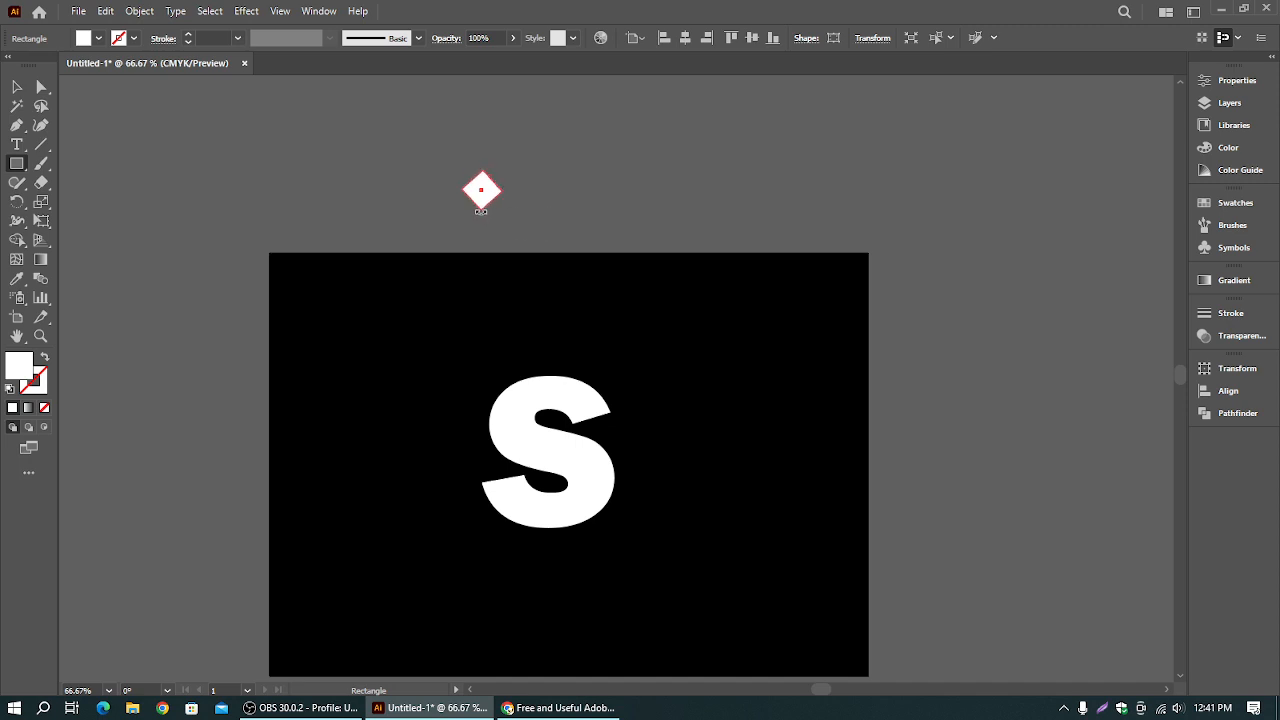
click(21, 89)
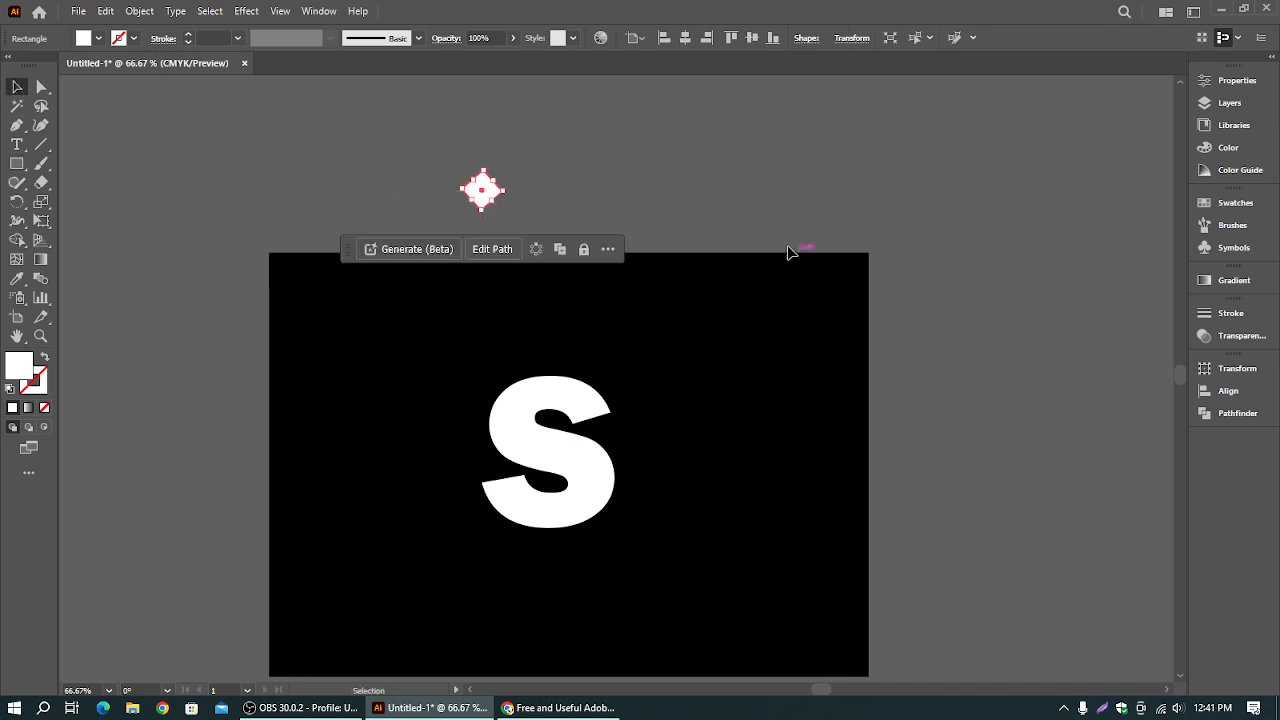
click(694, 197)
- Duplicate the diamond beside the original and turn the copy into a four-pointed star with a Pucker & Bloat effect of -66%
drag(470, 198, 557, 198)
click(246, 11)
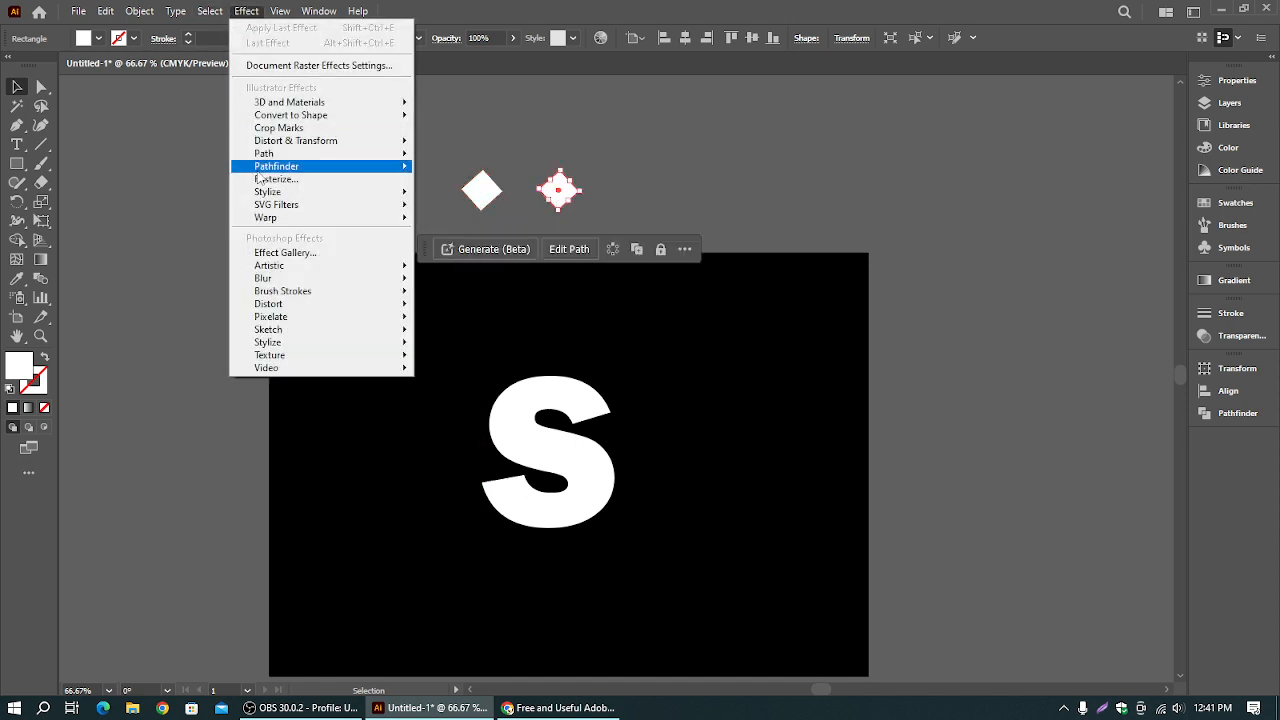
mouse_move(285, 192)
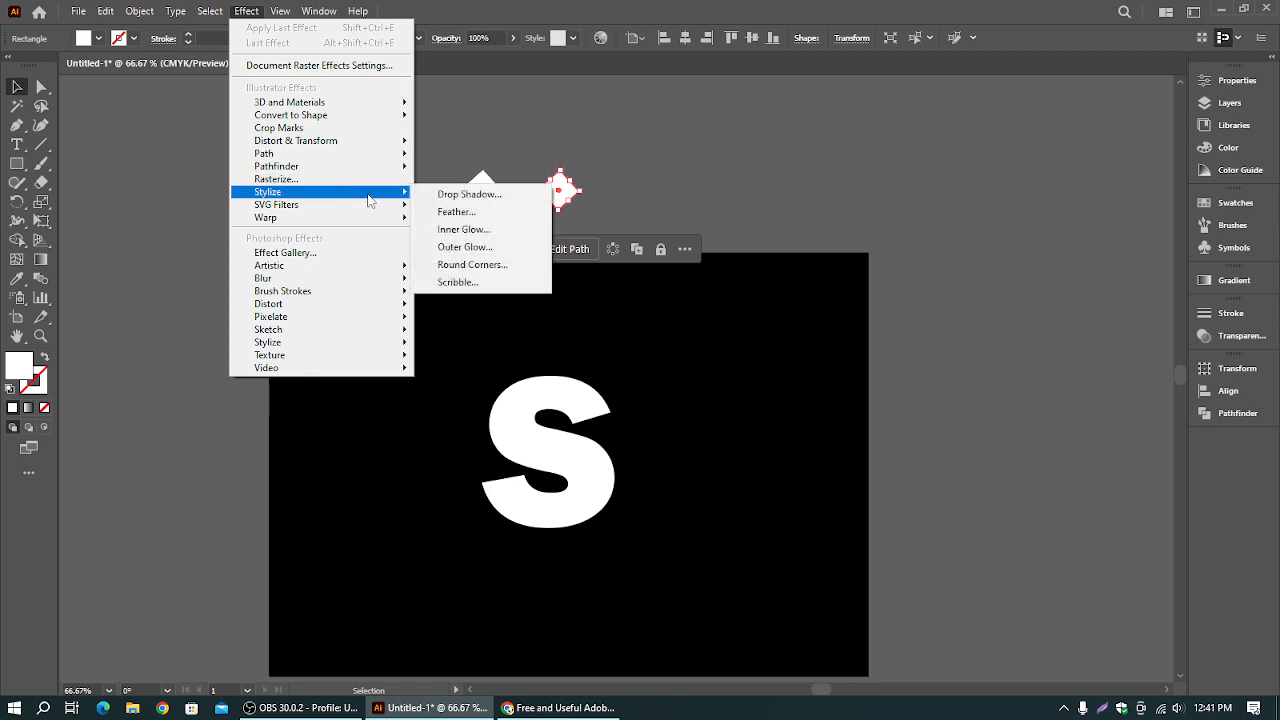
mouse_move(349, 149)
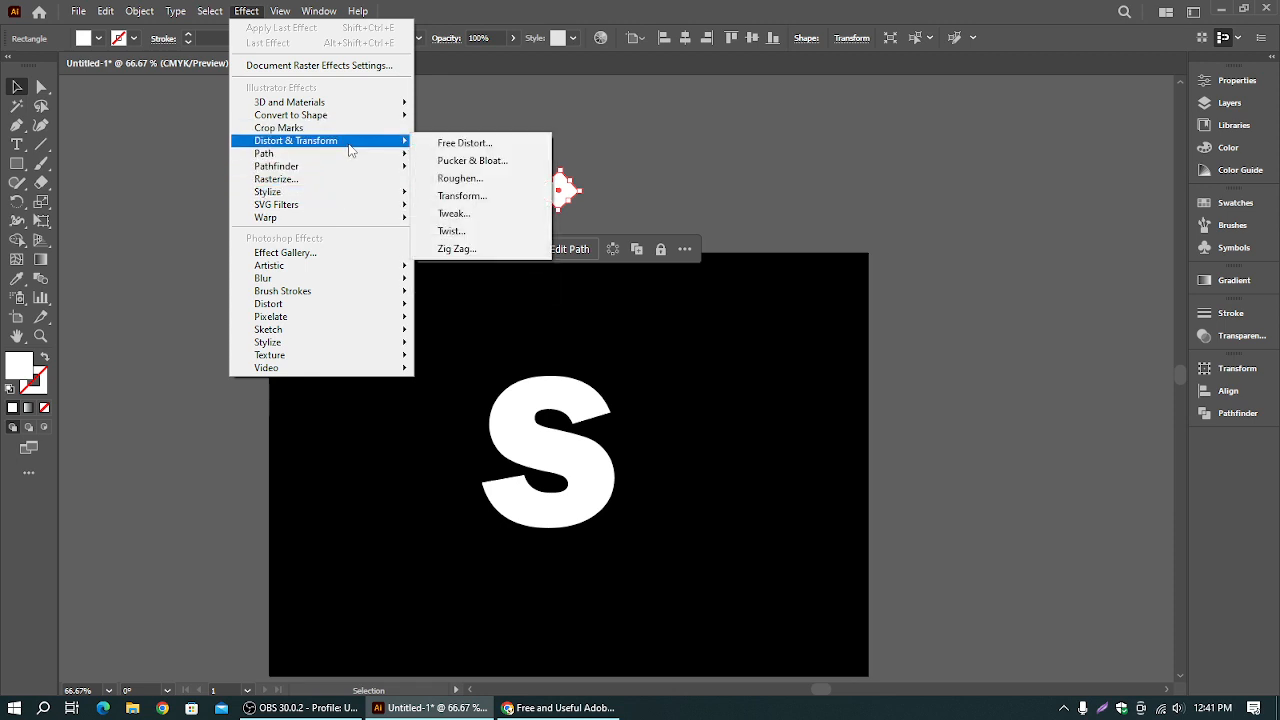
click(448, 162)
drag(846, 498, 818, 502)
click(890, 548)
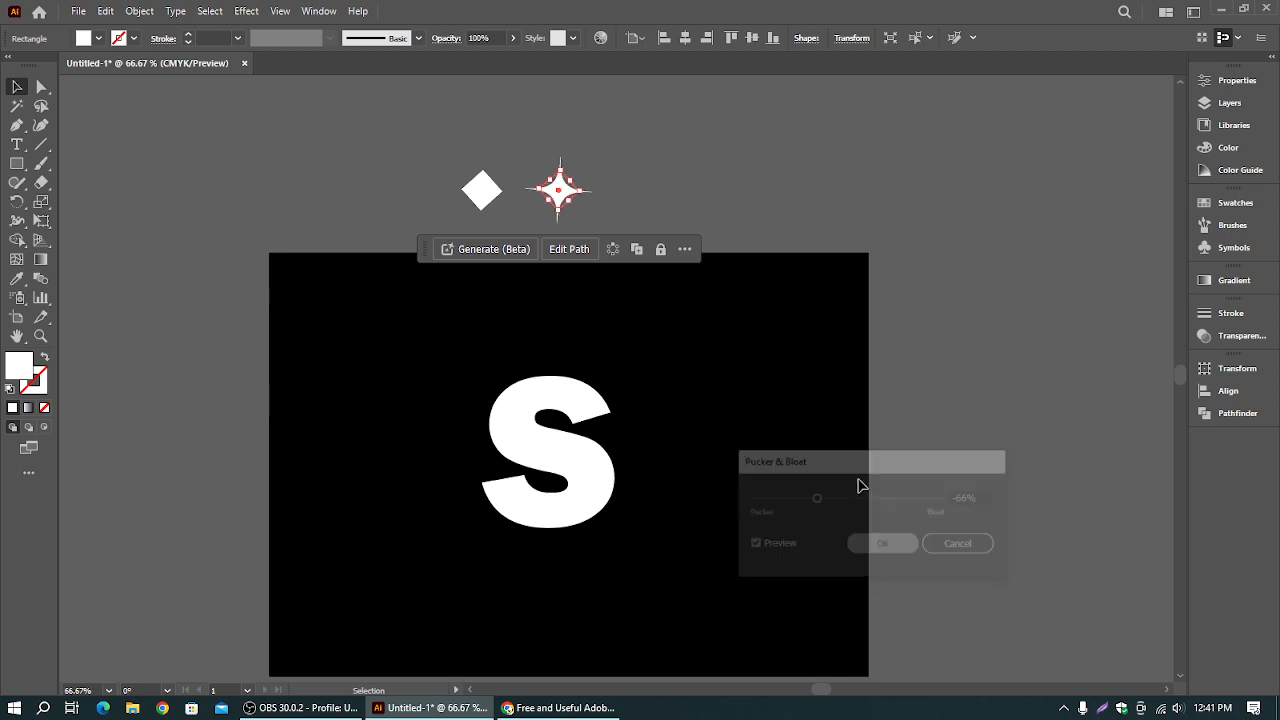
- Scale down the four-pointed star, move it closer to the diamond, and deselect it
click(708, 206)
drag(565, 197, 531, 195)
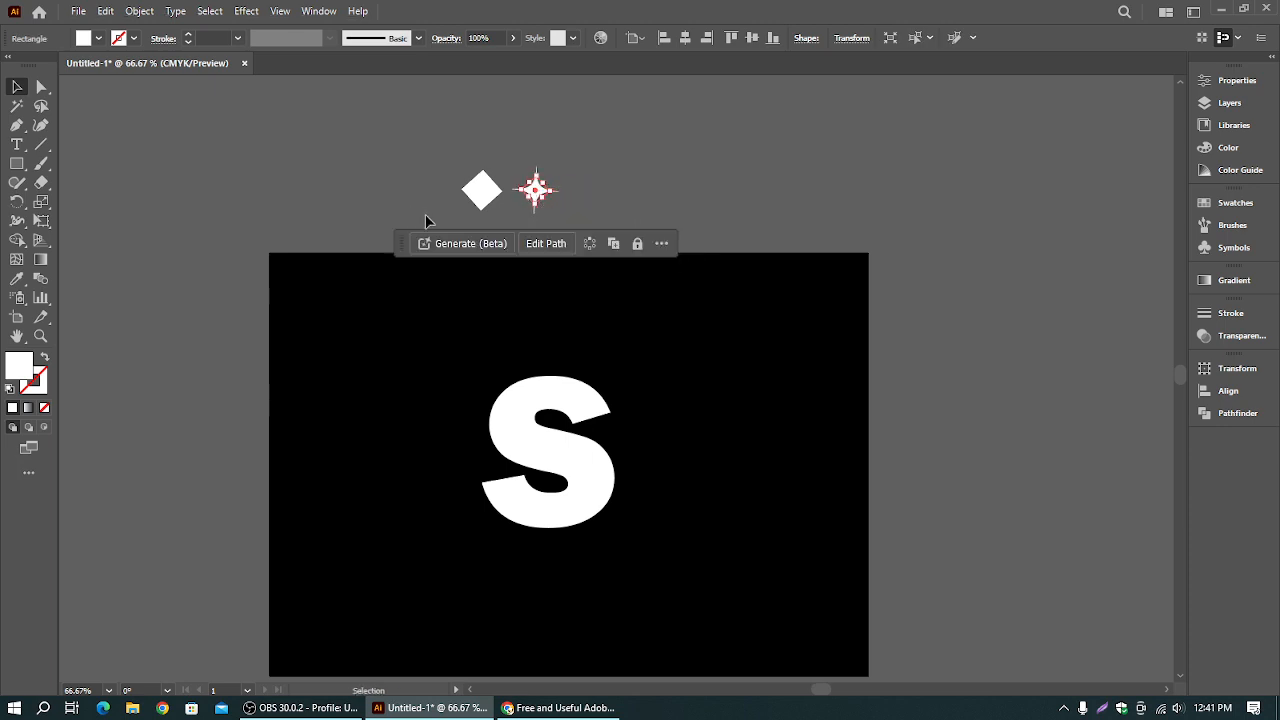
click(371, 171)
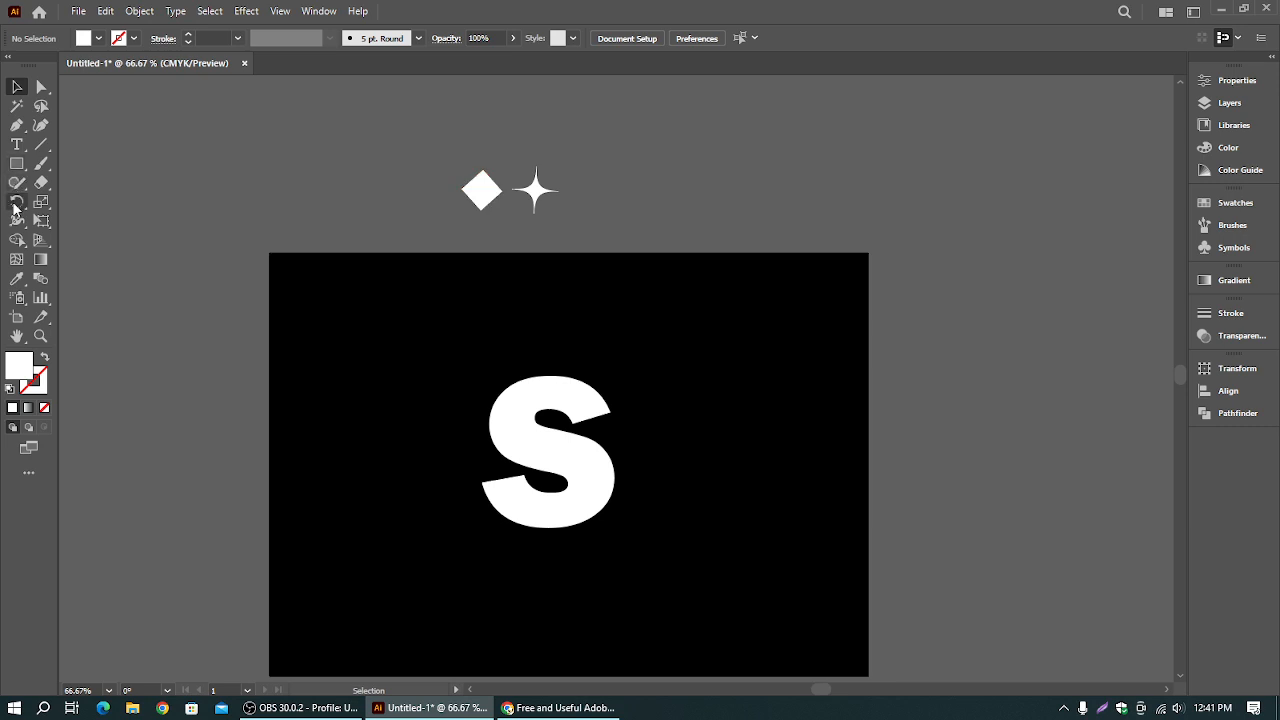
- Open the set of basic shape tools that includes the Ellipse, Polygon and Star tools
click(19, 166)
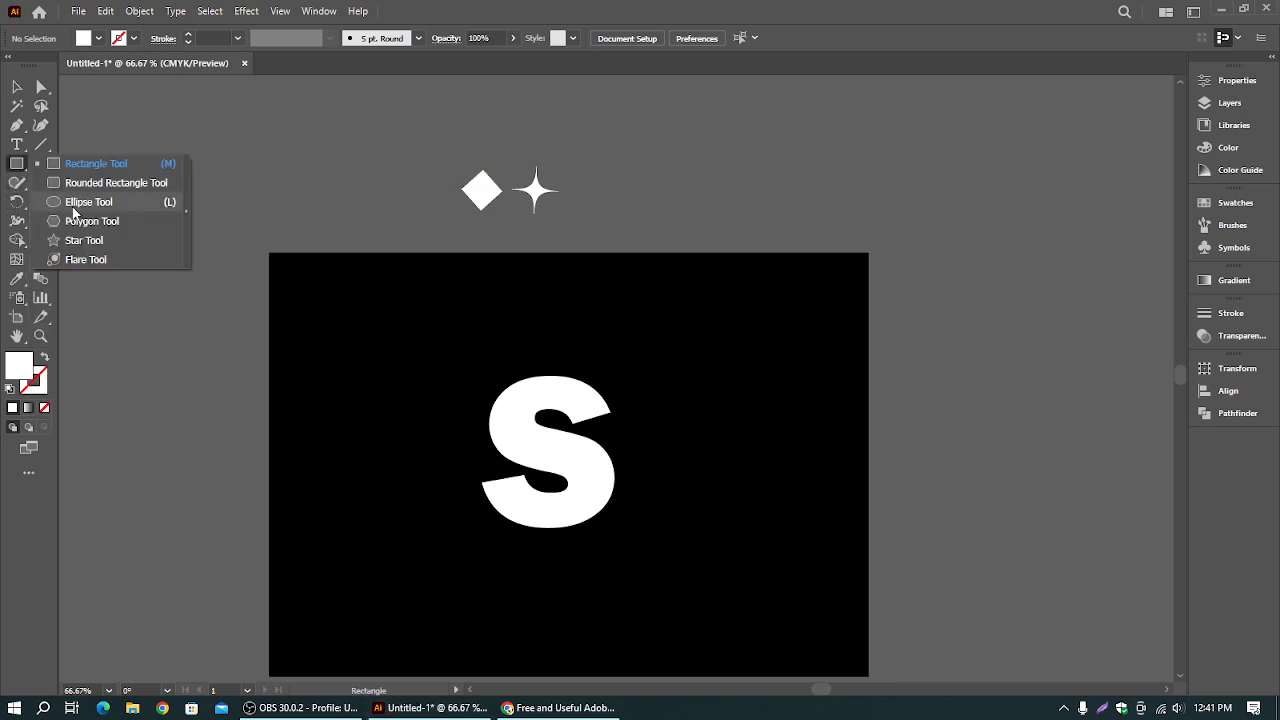
- Draw a white circle about 0.47 in across beside the four-pointed star above the artboard
click(80, 202)
drag(566, 178, 591, 203)
click(17, 87)
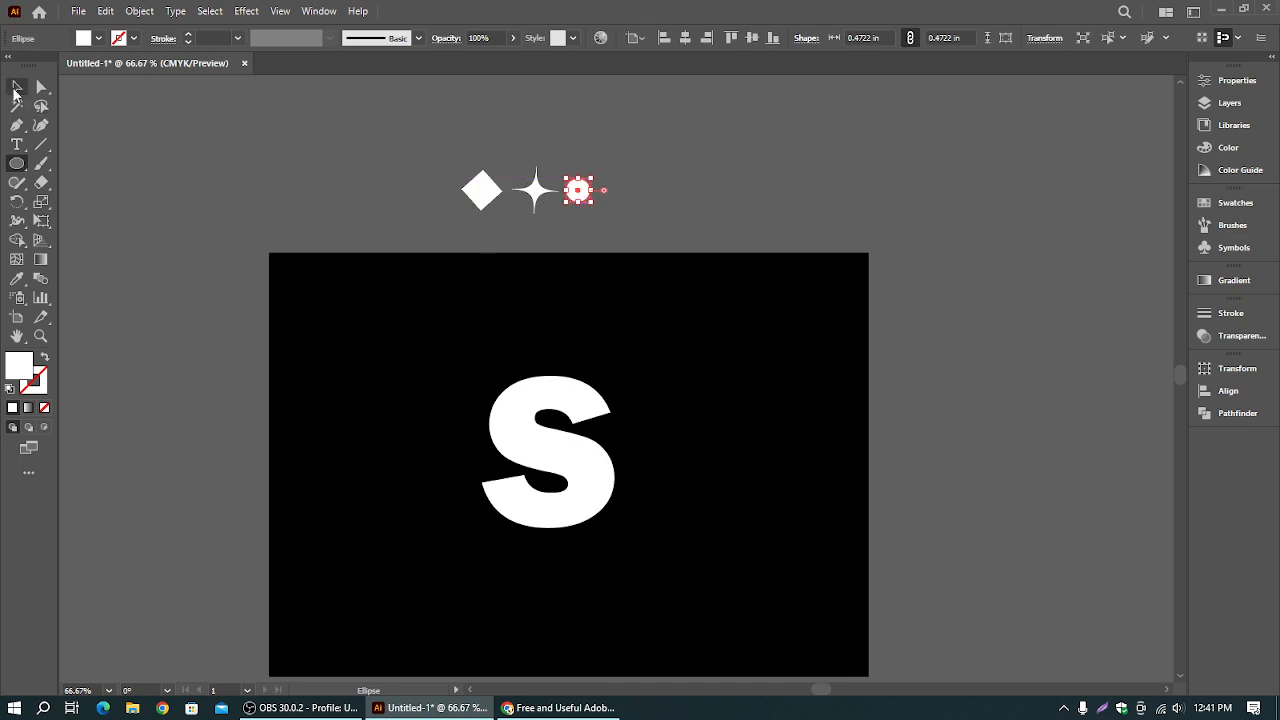
- Shrink the white diamond above the artboard to roughly the size of the circle, keeping its proportions and centre
click(491, 207)
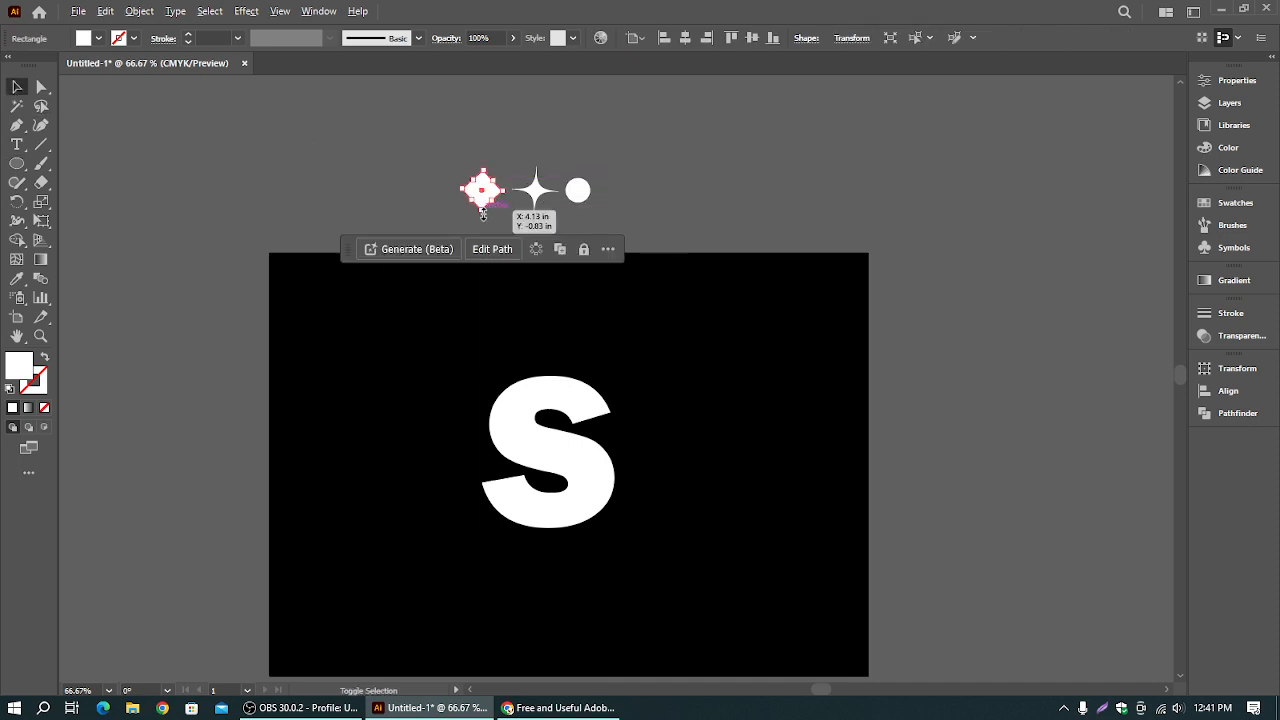
drag(485, 207, 537, 200)
click(536, 200)
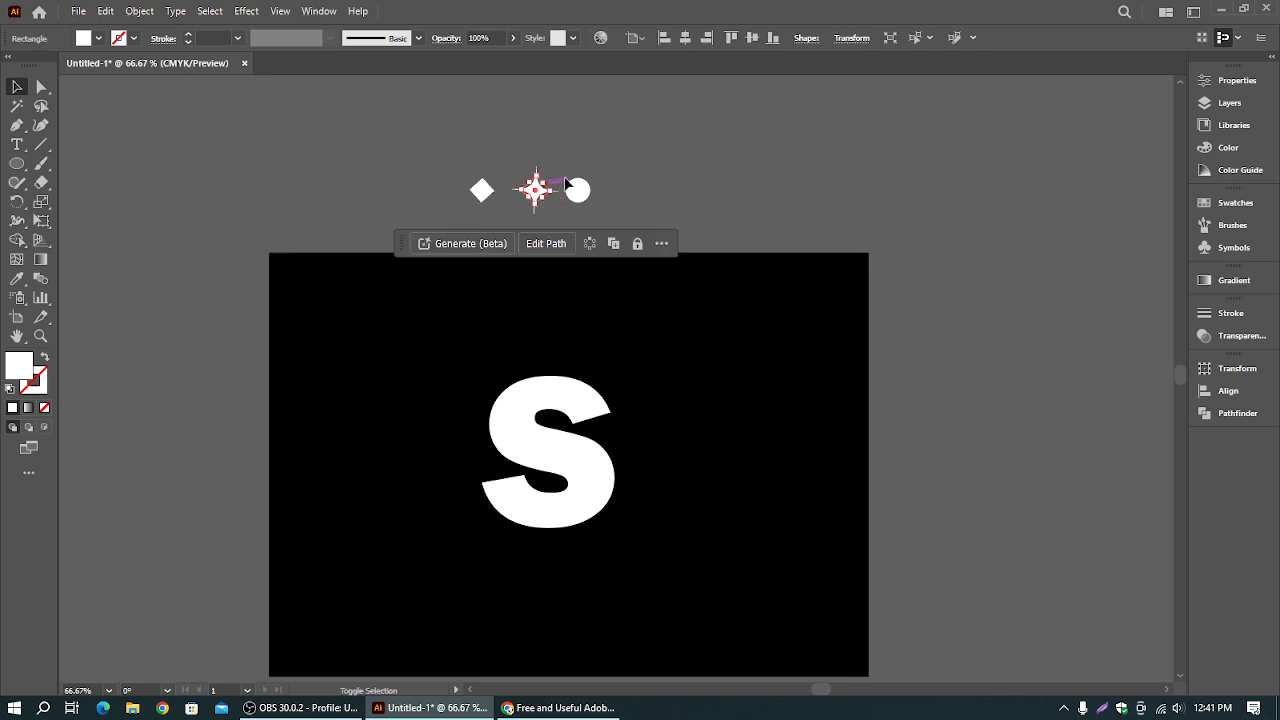
click(599, 151)
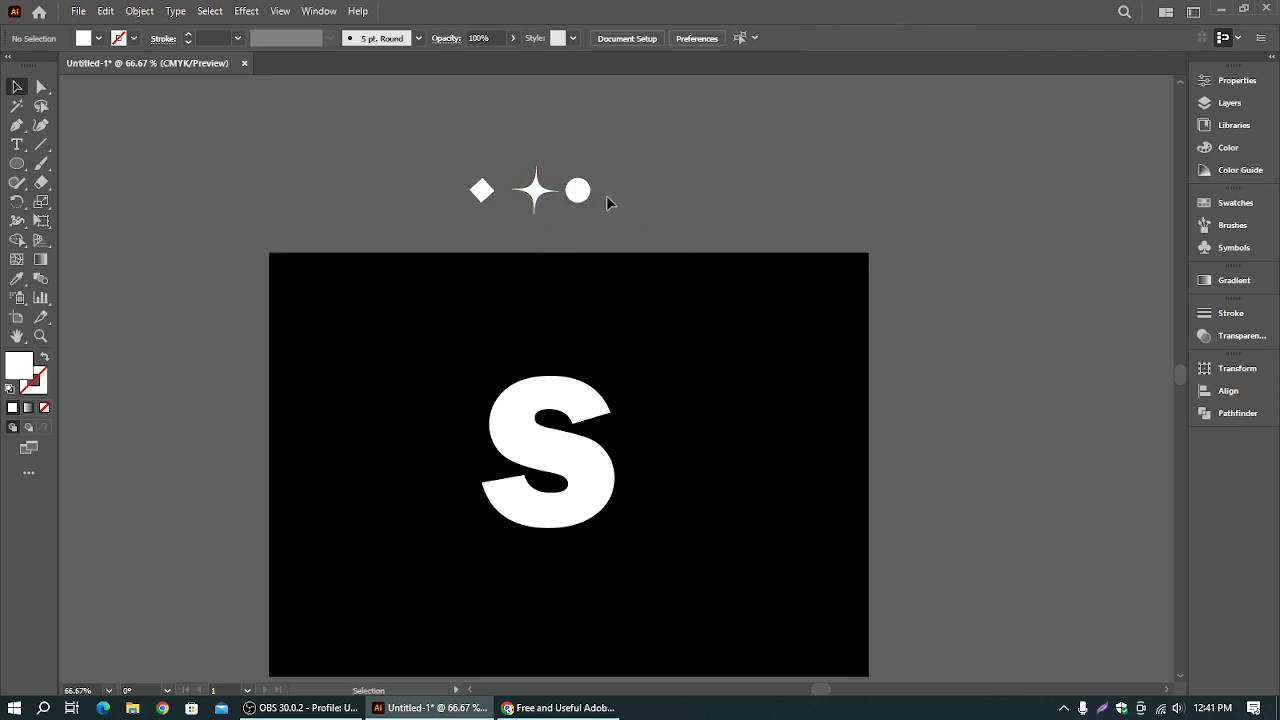
- Draw a small white five-pointed star to the left of the diamond, in line with the other shapes
click(582, 199)
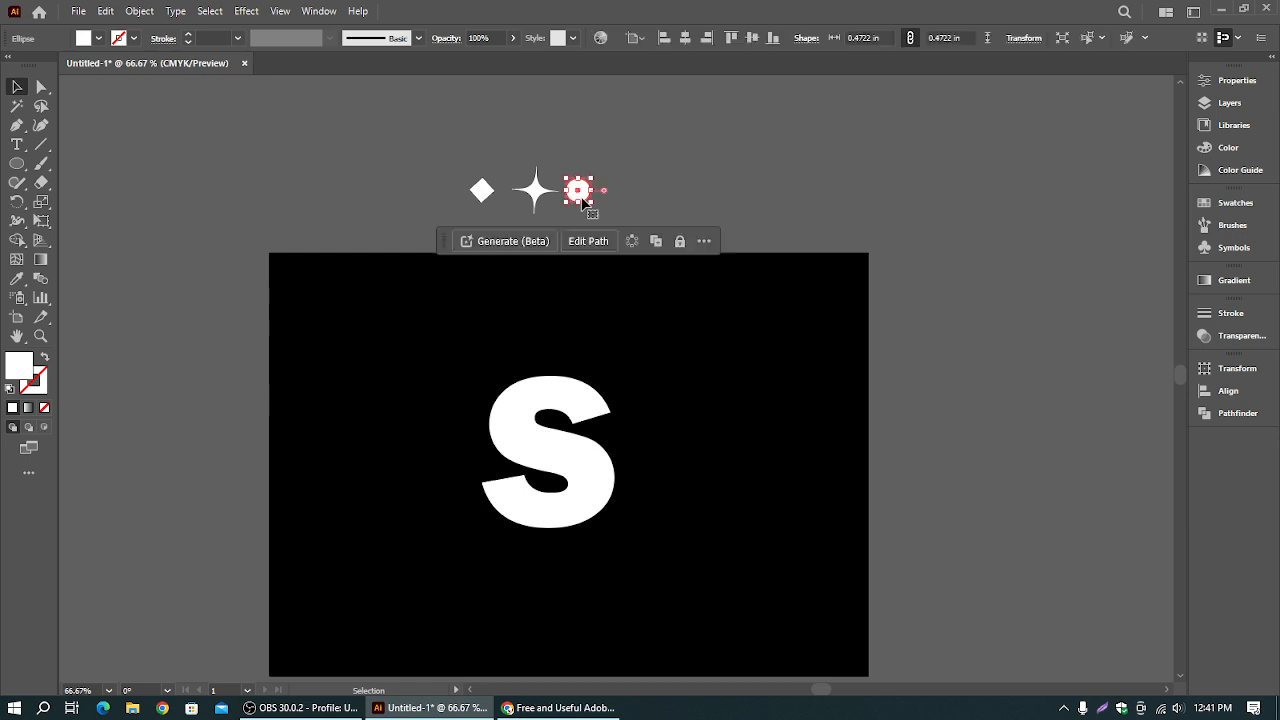
click(20, 164)
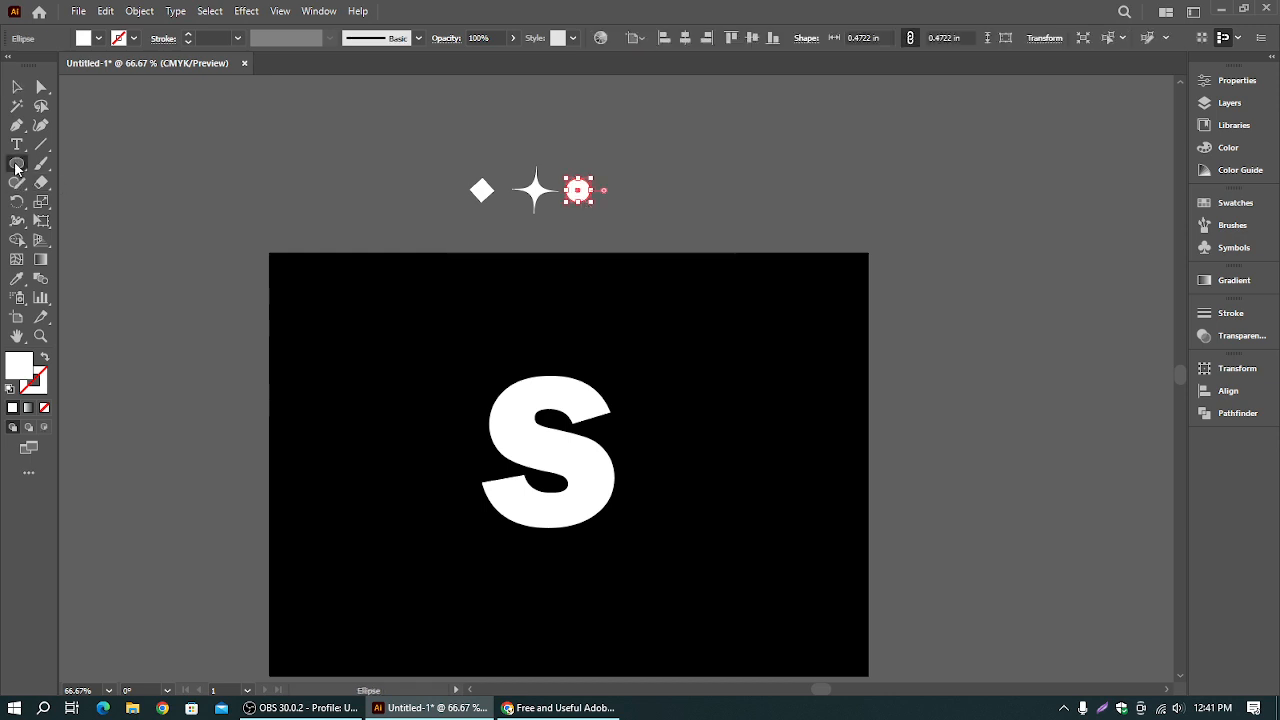
drag(17, 168, 82, 243)
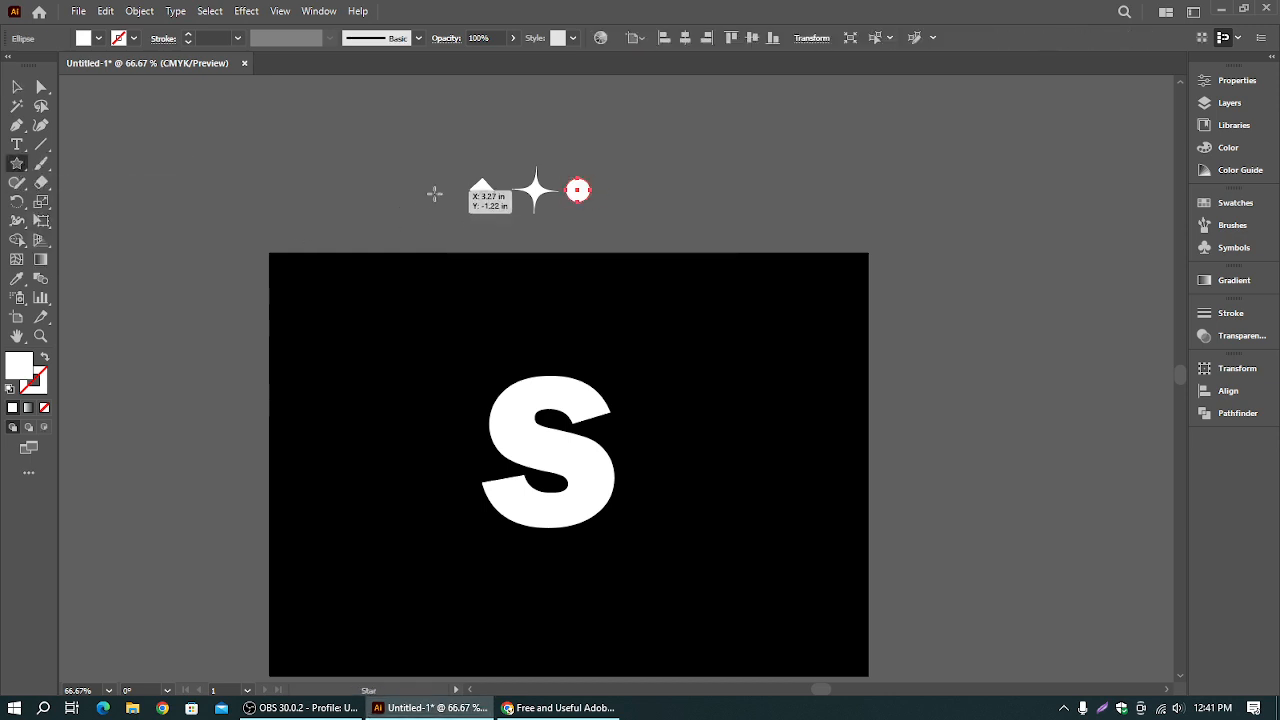
mouse_move(422, 190)
mouse_down()
mouse_move(436, 202)
mouse_move(422, 173)
mouse_up()
- Try to apply random swatch colours to the four small shapes with the RandomSwatchesFill script
key(v)
drag(286, 151, 588, 224)
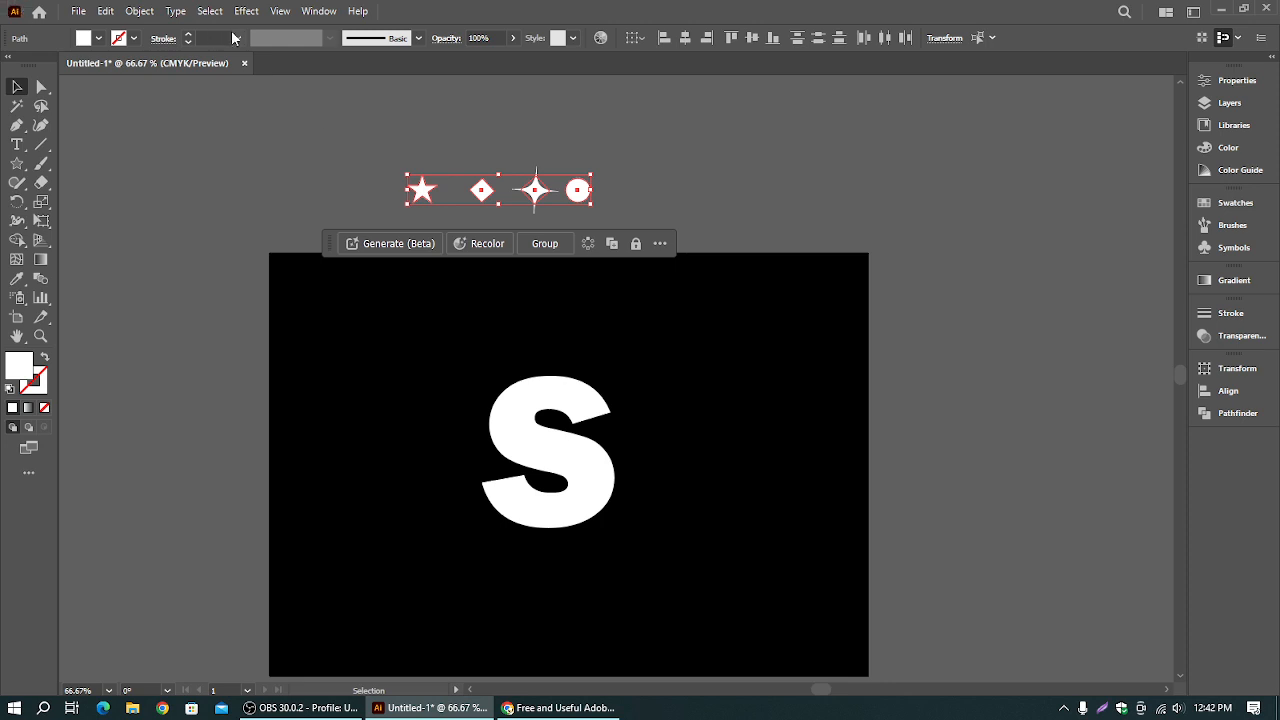
click(108, 12)
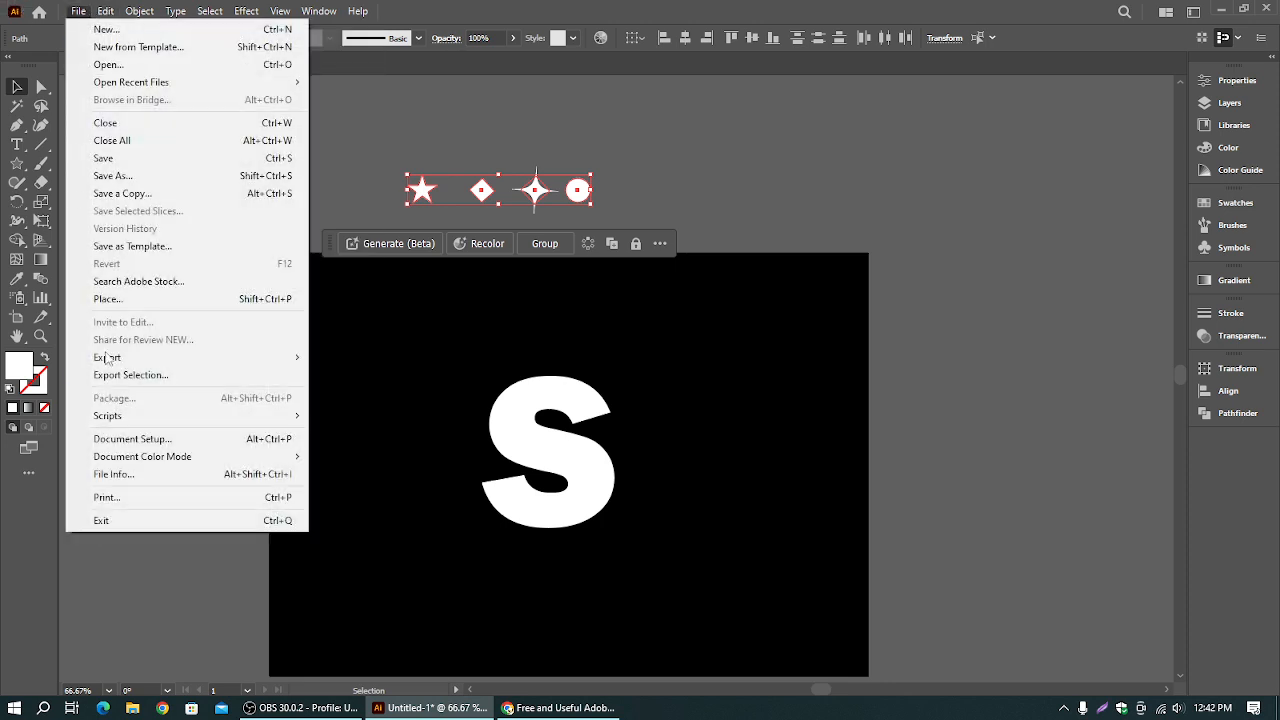
mouse_move(168, 421)
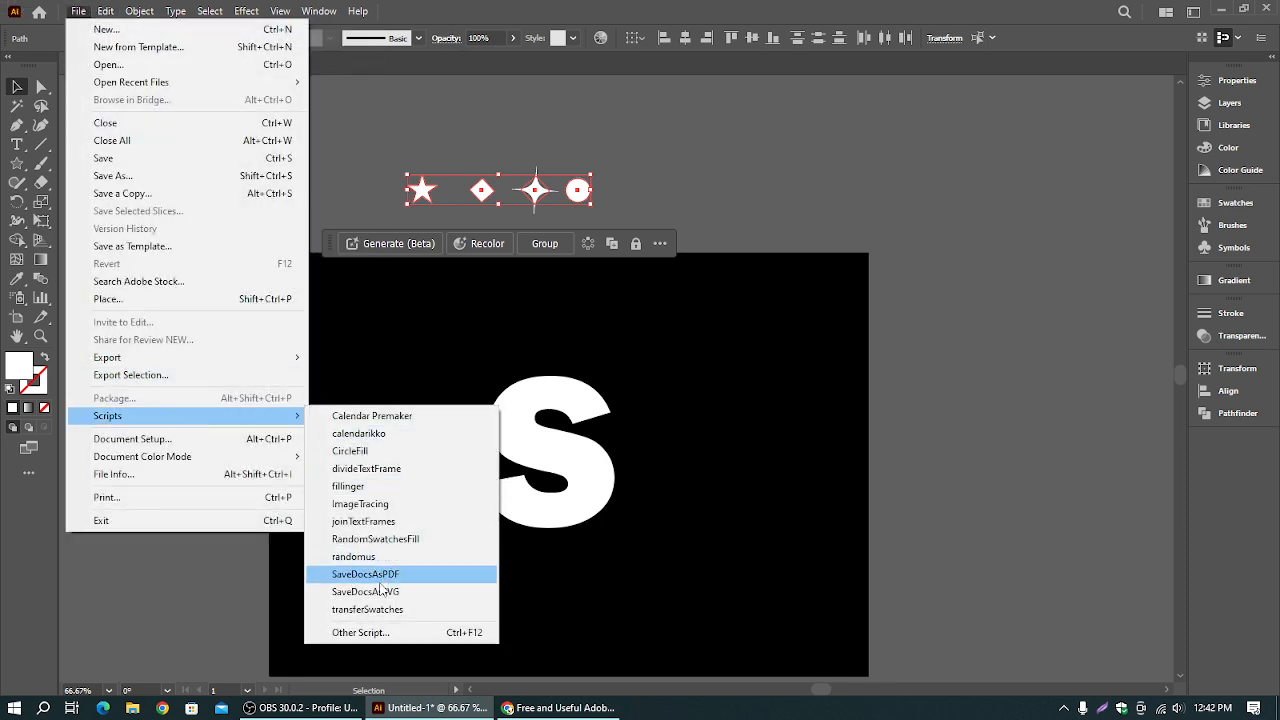
click(397, 540)
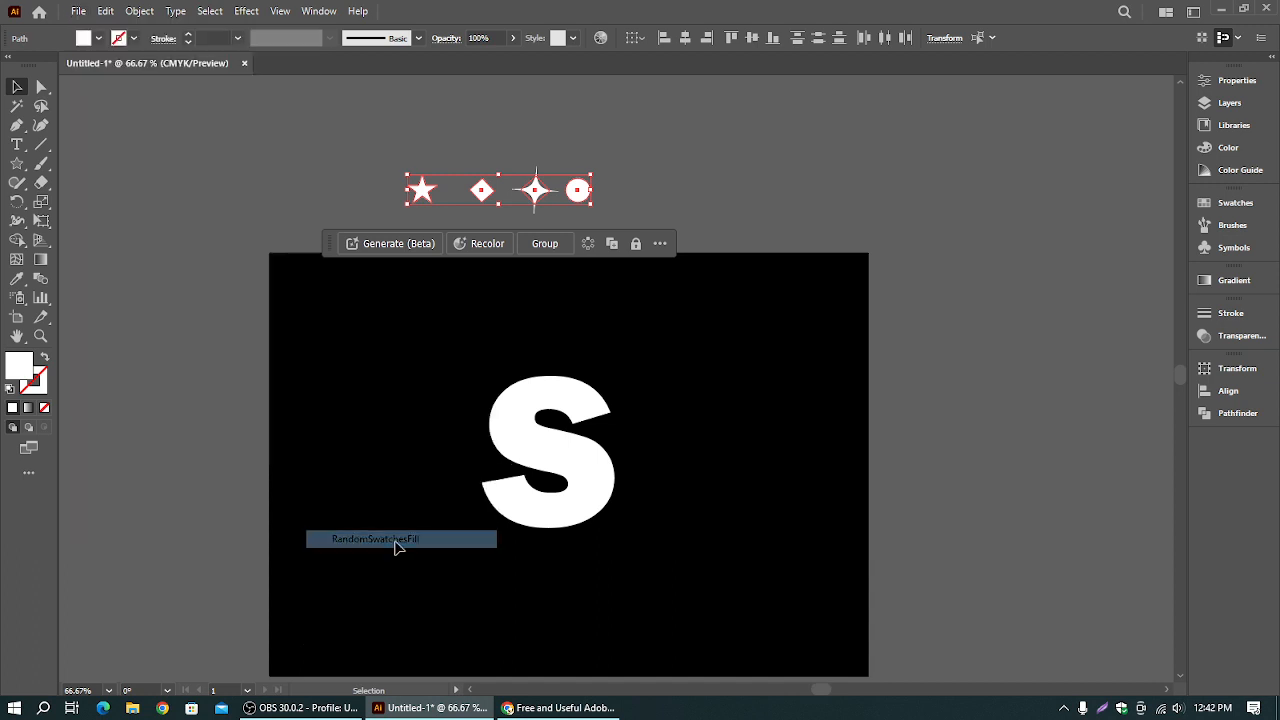
click(847, 143)
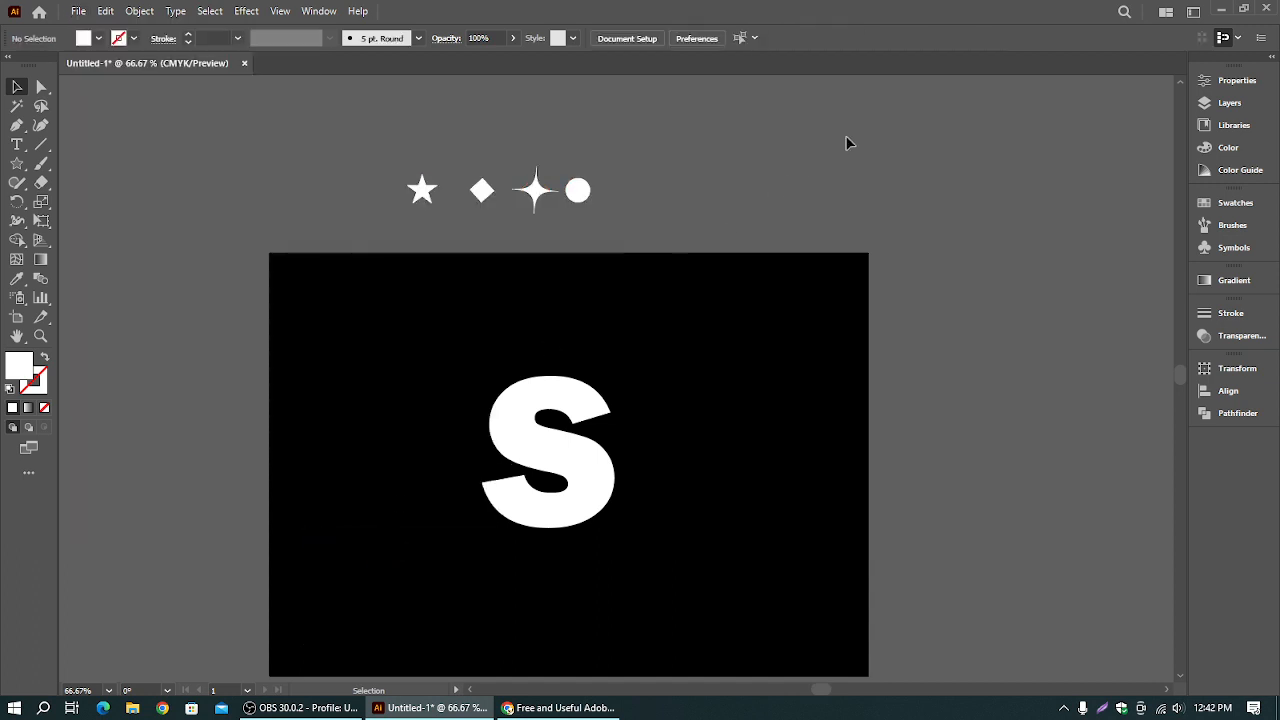
- Fill the five-pointed star with green and the diamond with light blue
click(408, 188)
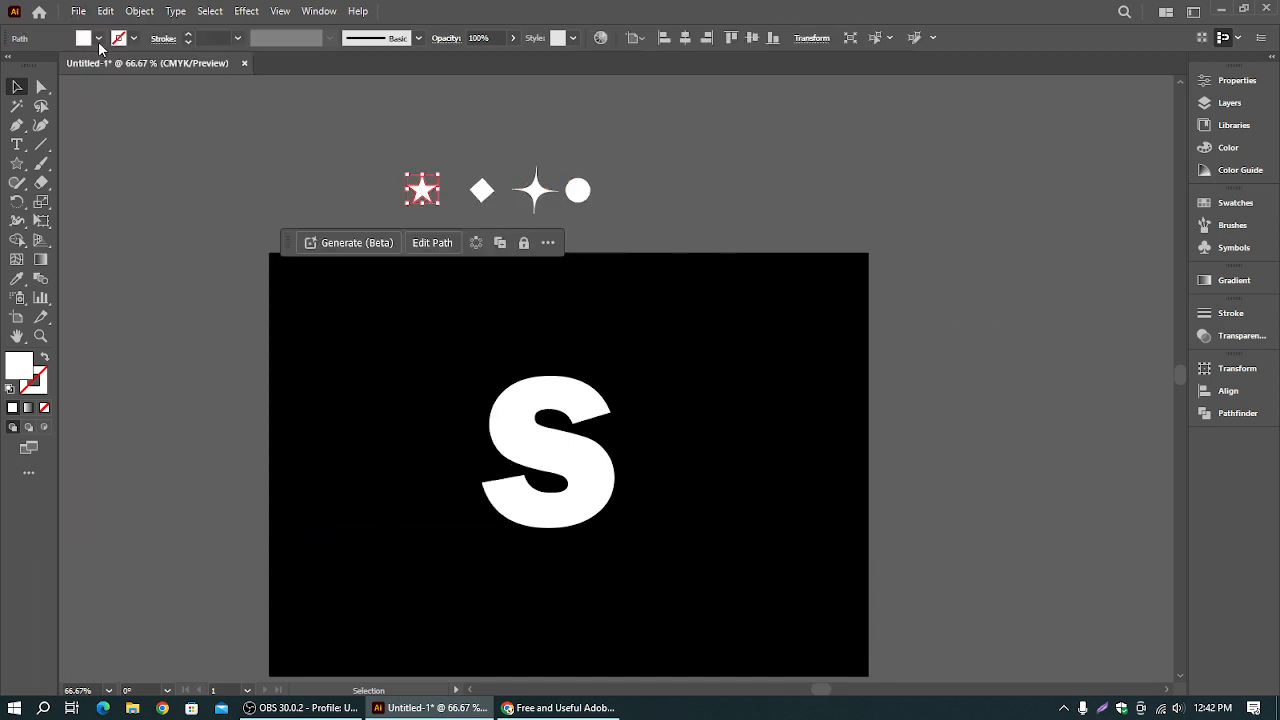
click(99, 38)
click(81, 71)
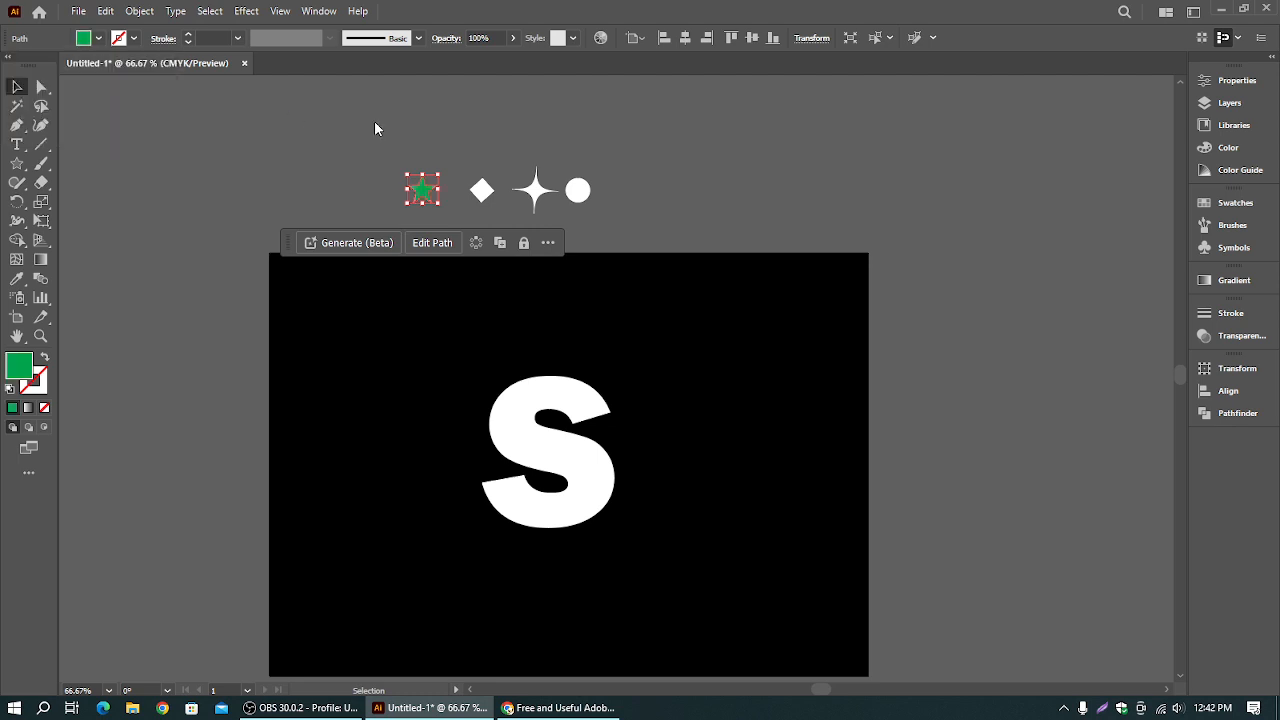
click(445, 160)
click(482, 190)
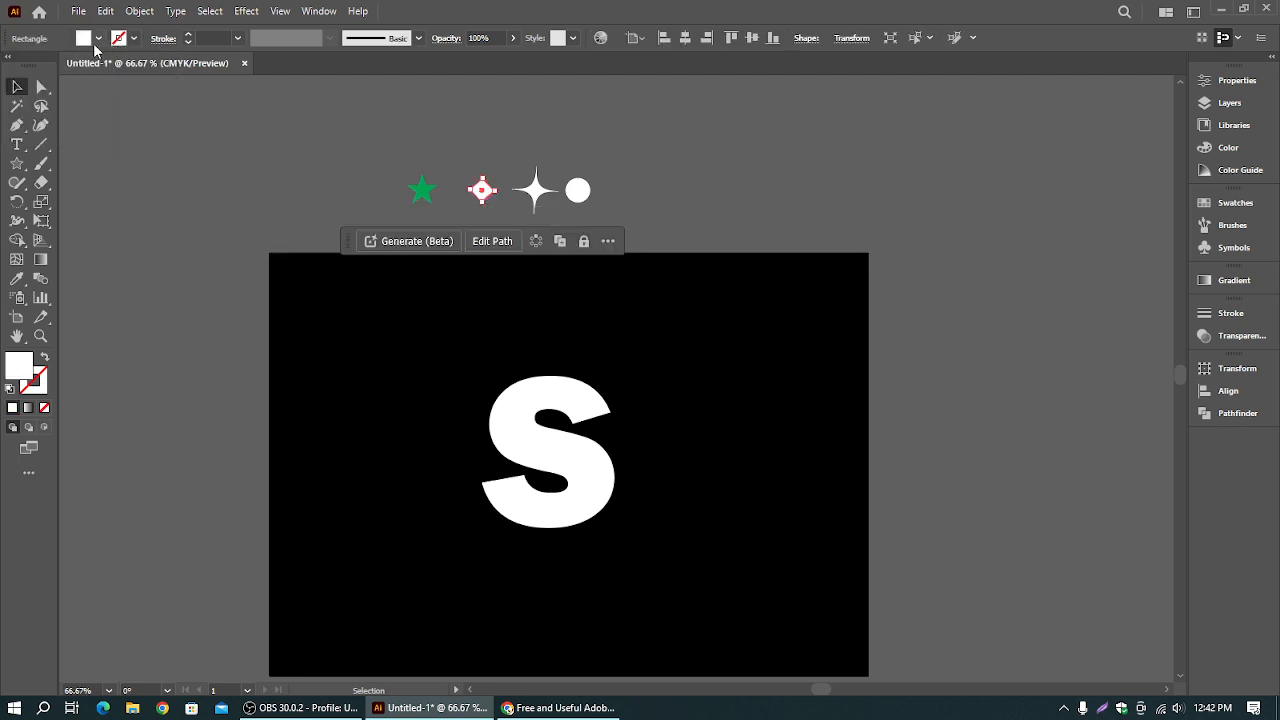
click(98, 38)
click(84, 68)
click(492, 138)
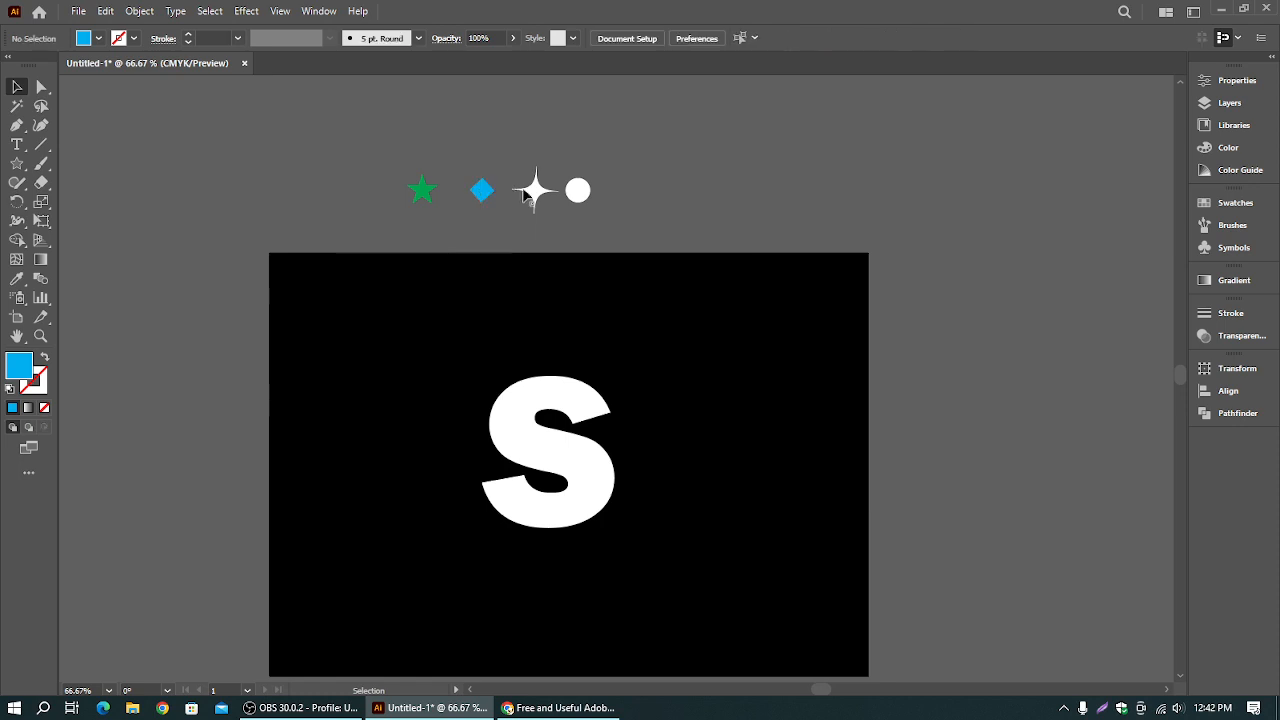
- Fill the four-pointed star with dark blue and leave nothing selected
click(525, 195)
click(98, 38)
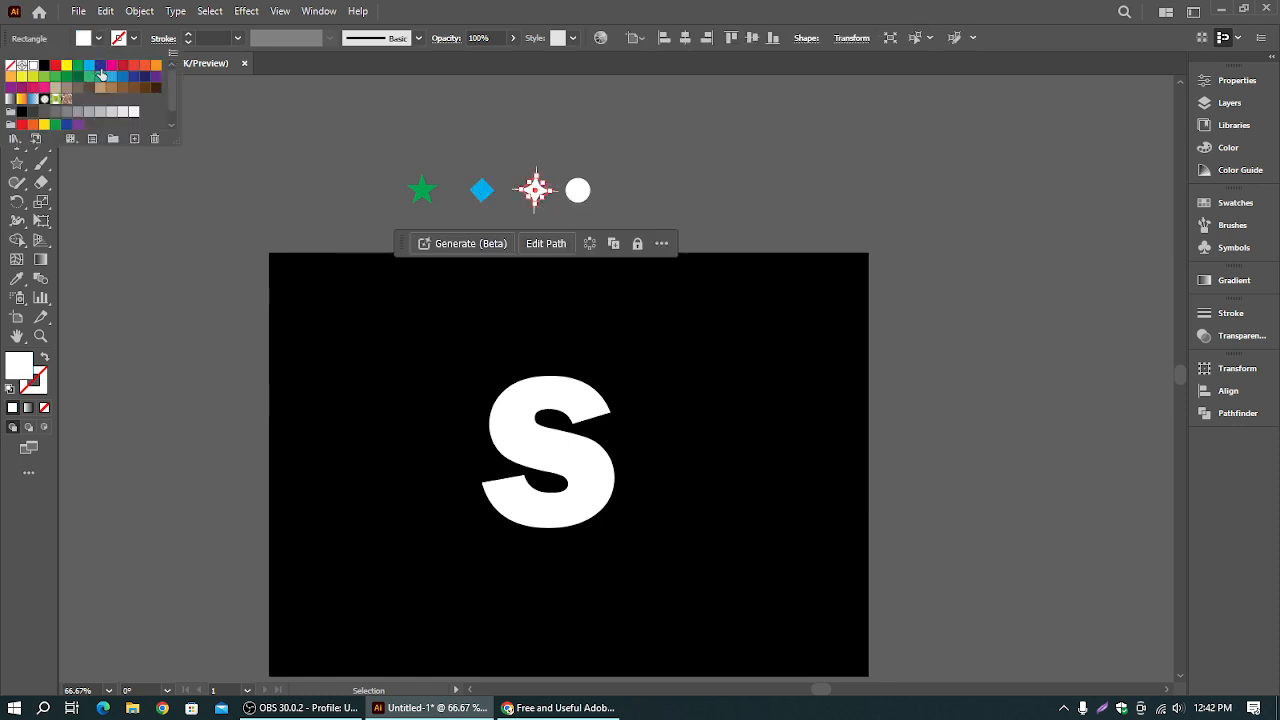
click(100, 66)
click(561, 152)
click(318, 220)
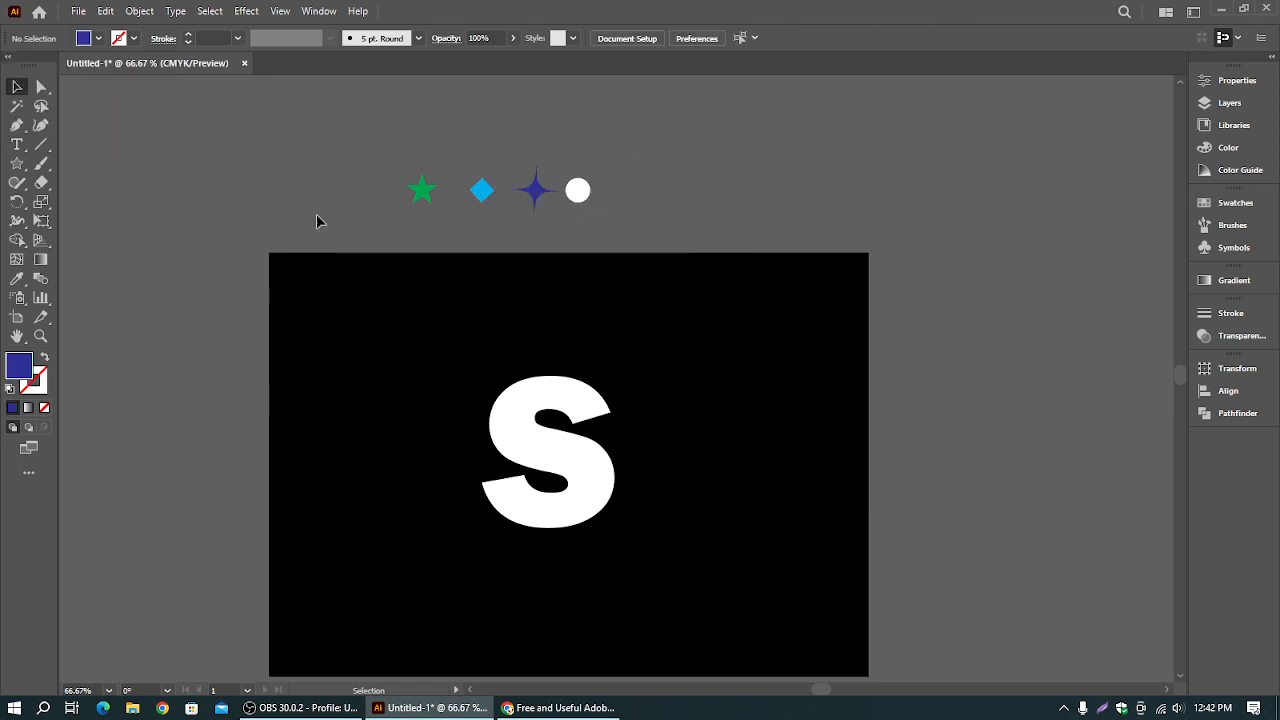
- Convert the S text on the artboard to outlines
drag(340, 188, 600, 172)
click(500, 406)
right_click(528, 443)
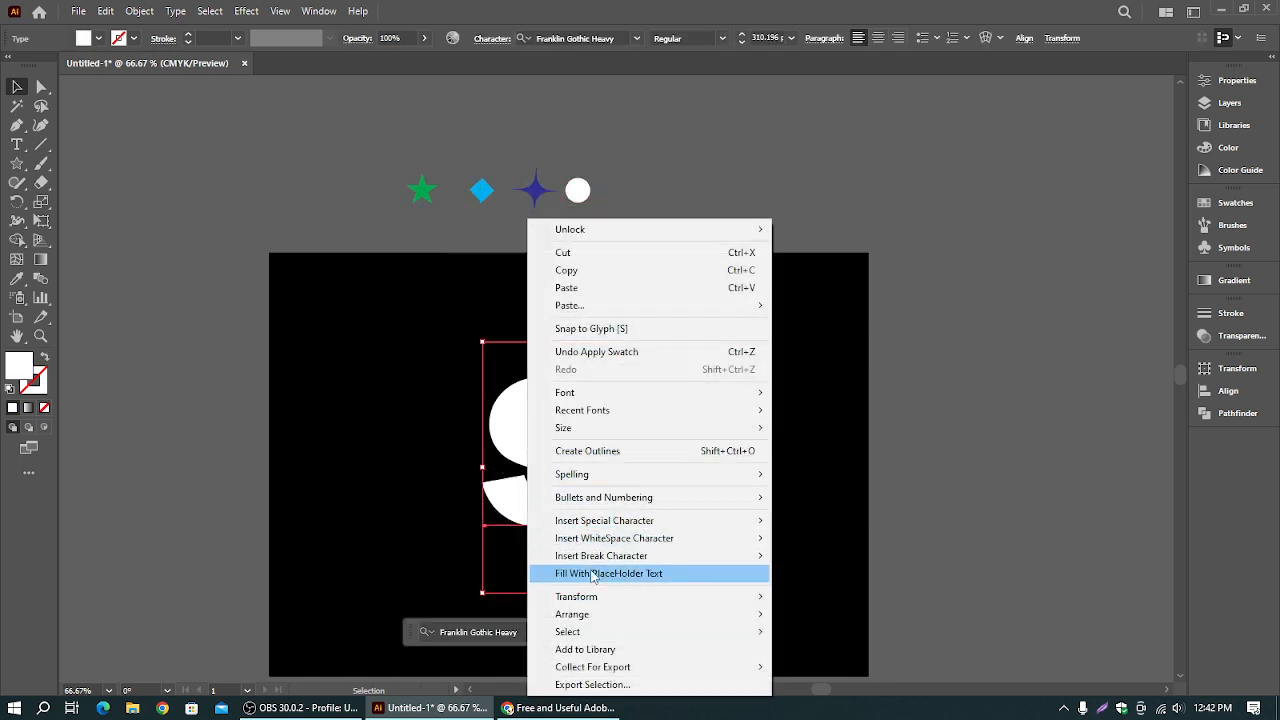
click(651, 451)
click(820, 228)
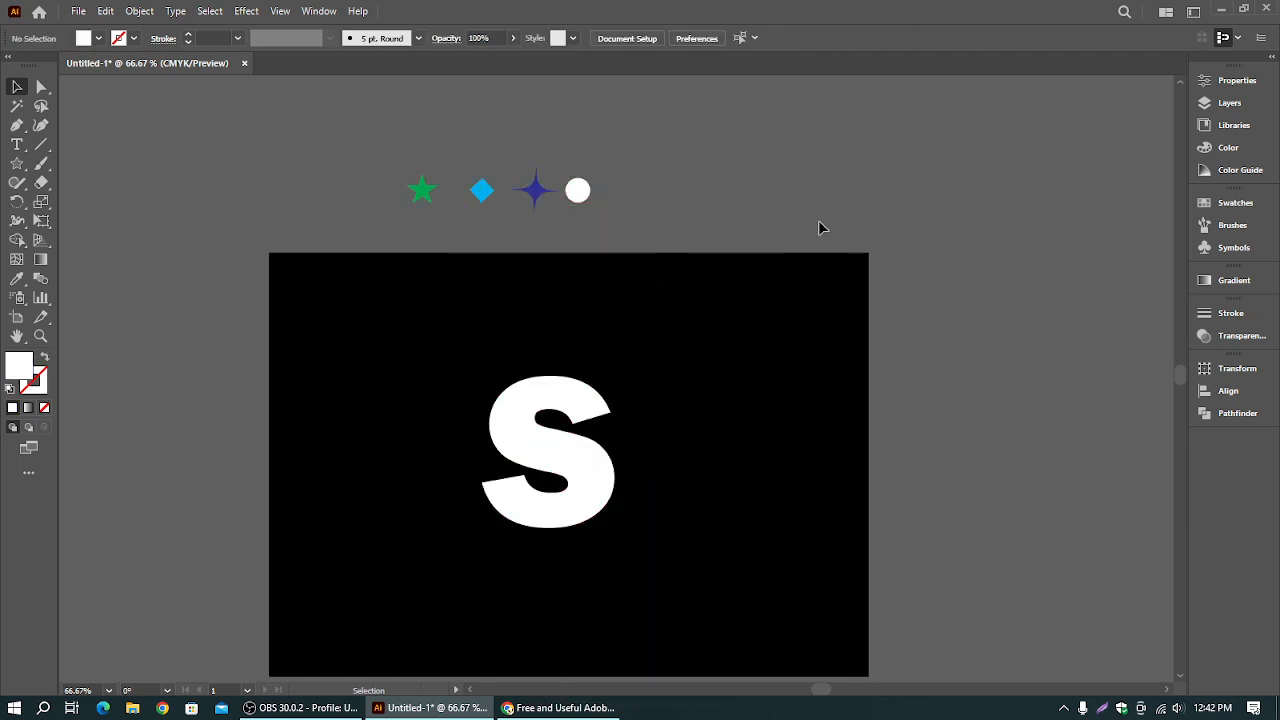
- Try to fill the outlined S with the four small shapes using the Fillinger script at its default settings
drag(346, 157, 645, 530)
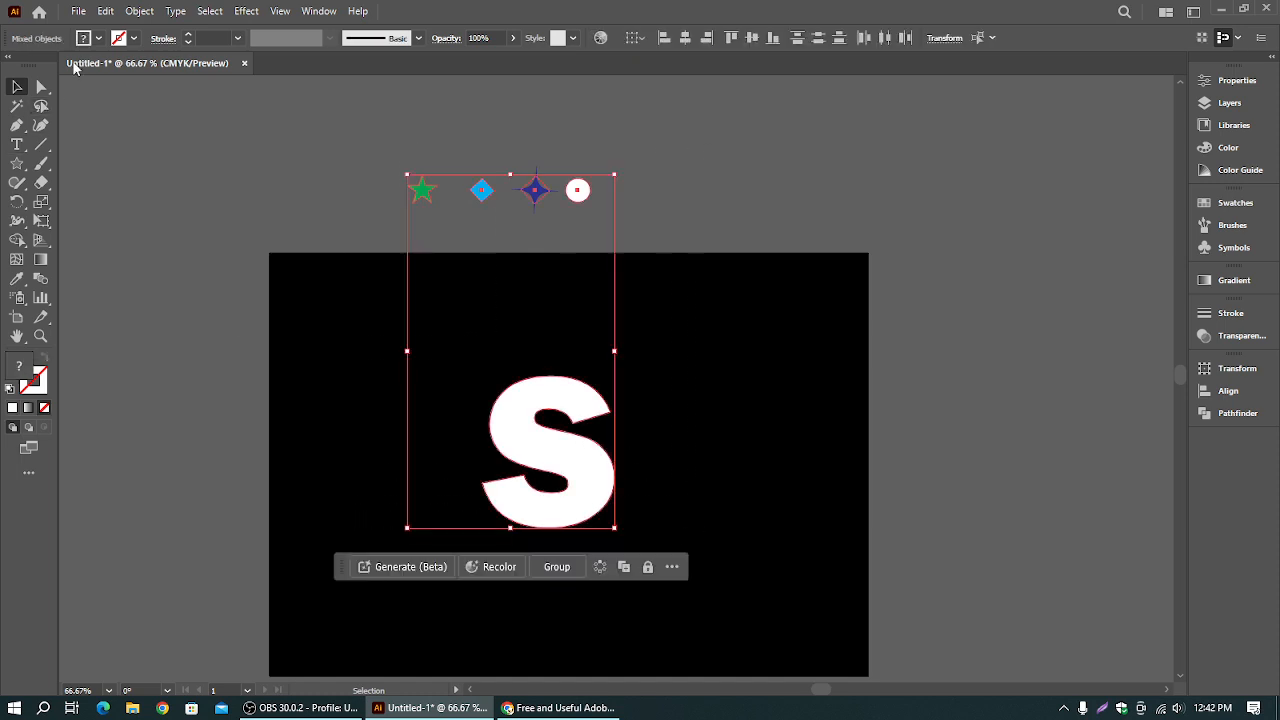
click(80, 12)
mouse_move(222, 416)
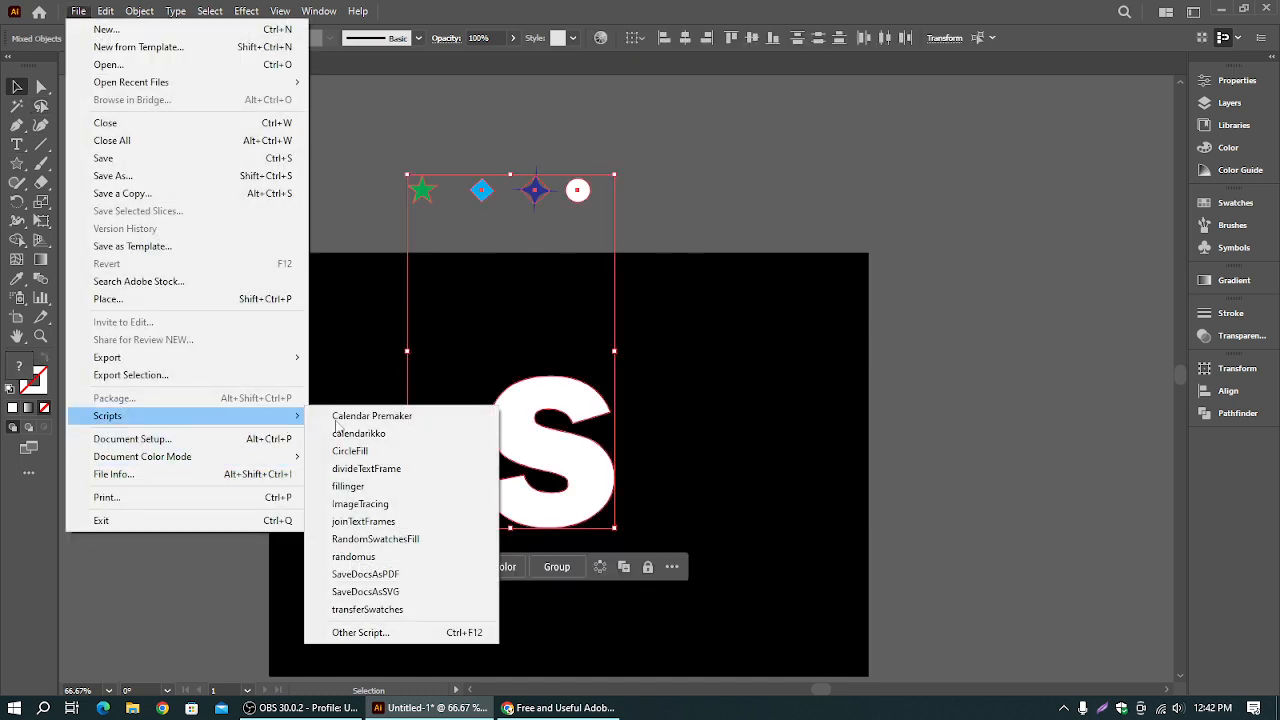
click(353, 486)
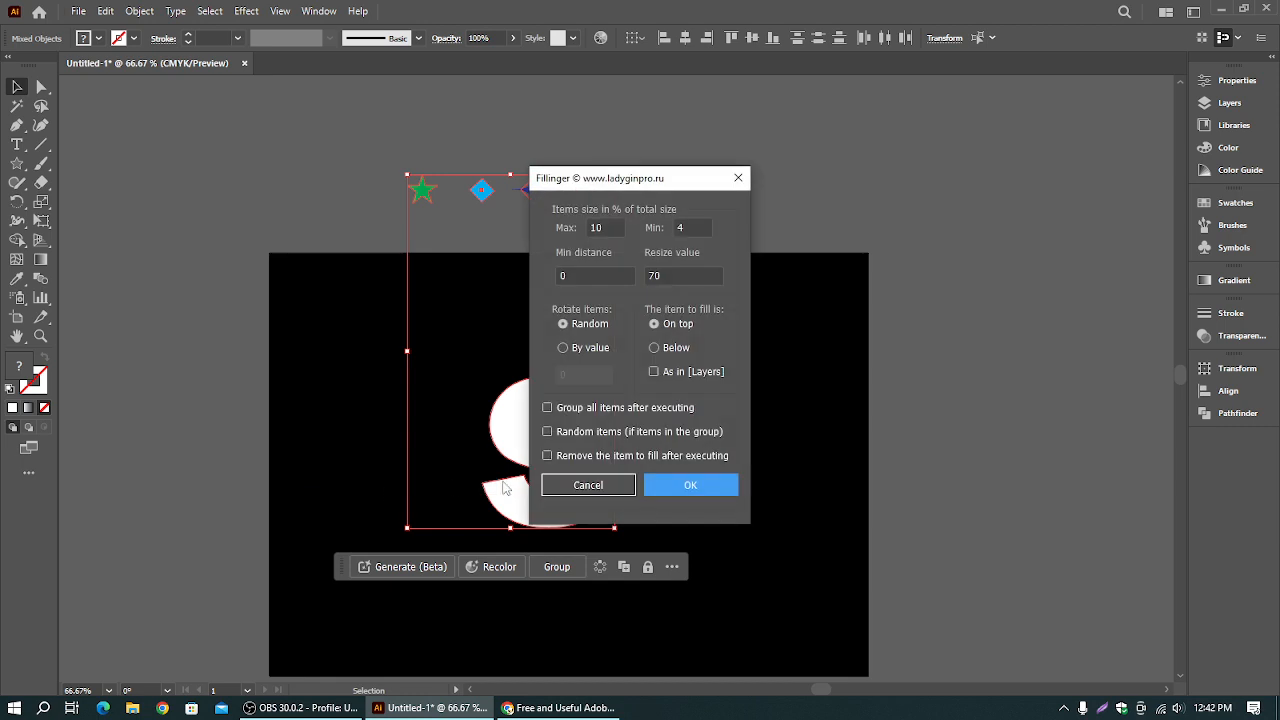
drag(643, 178, 993, 145)
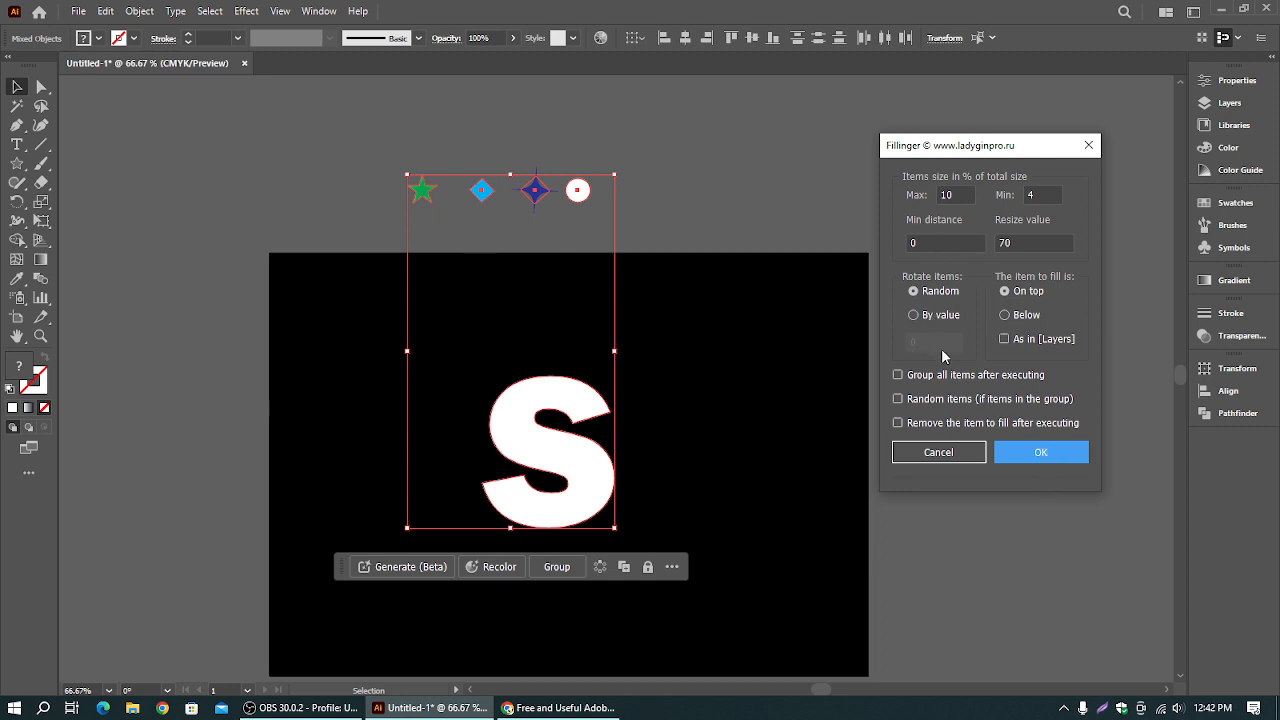
click(1026, 455)
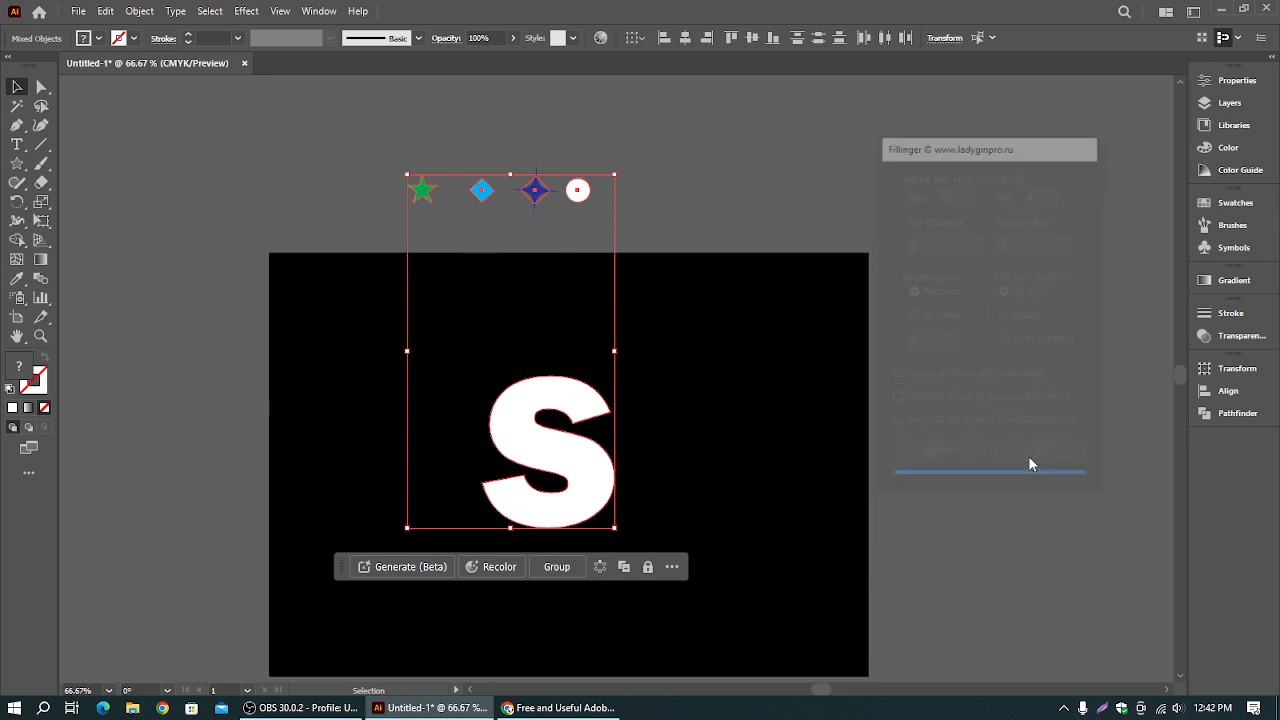
click(783, 232)
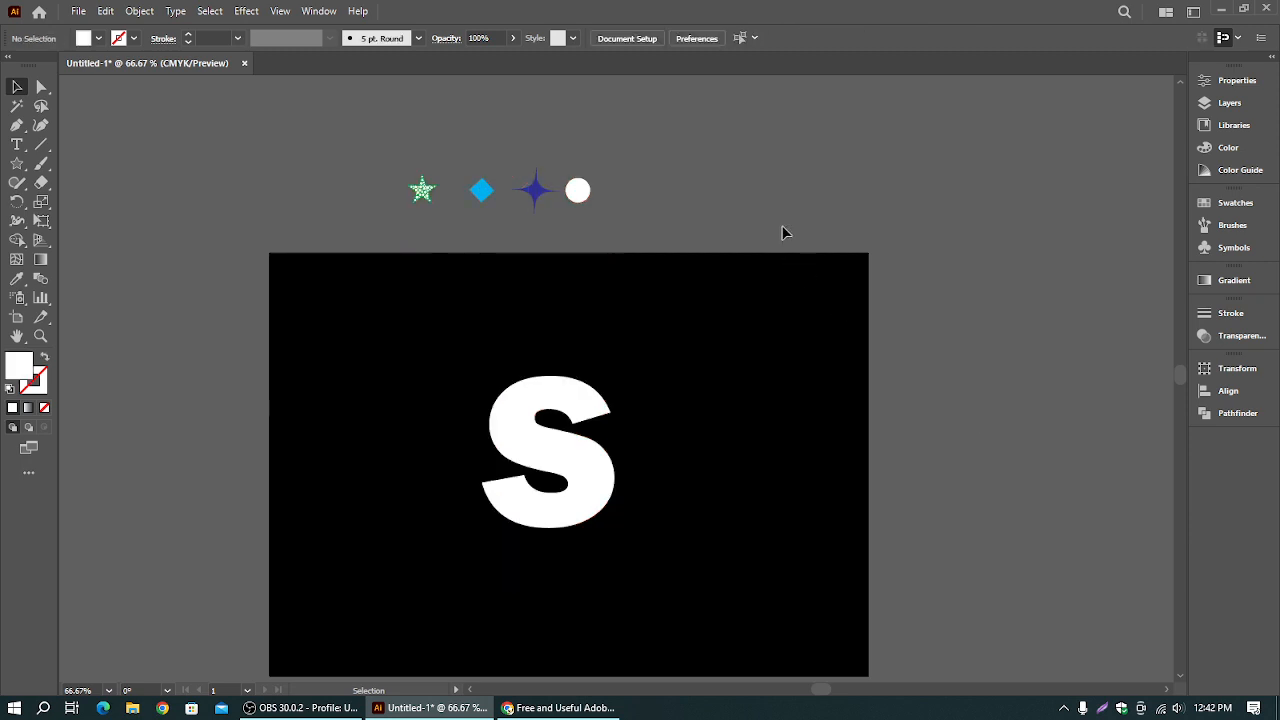
- Undo the Fillinger fill and the conversion of the S to outlines
key(ctrl+a)
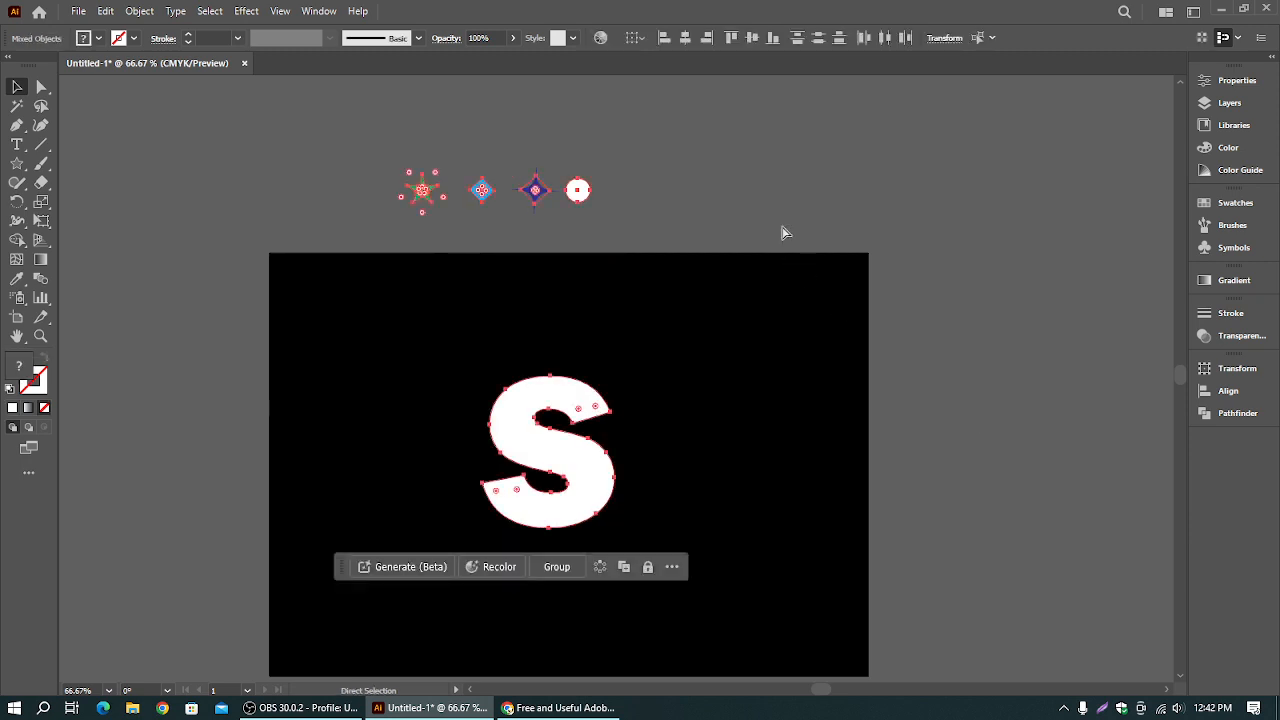
click(706, 200)
click(573, 465)
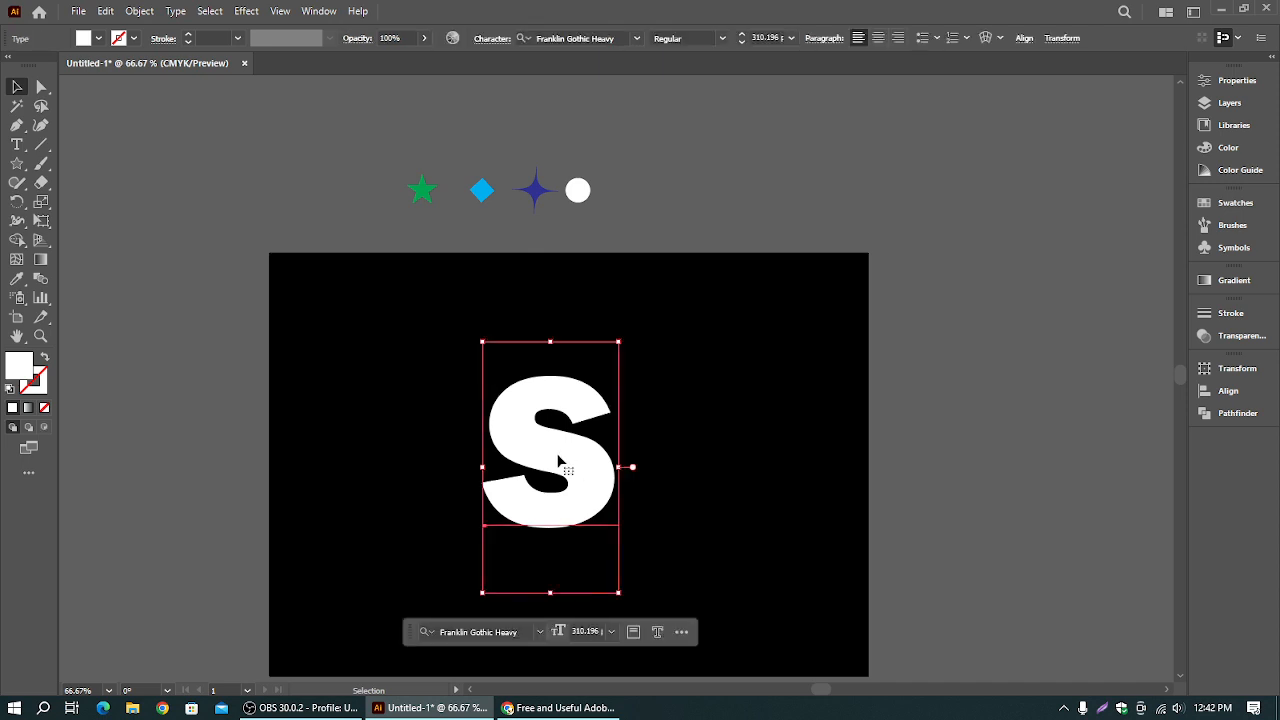
- Move the four small shapes together to the right, so the five-pointed star sits above the left edge of the S
drag(360, 149, 655, 210)
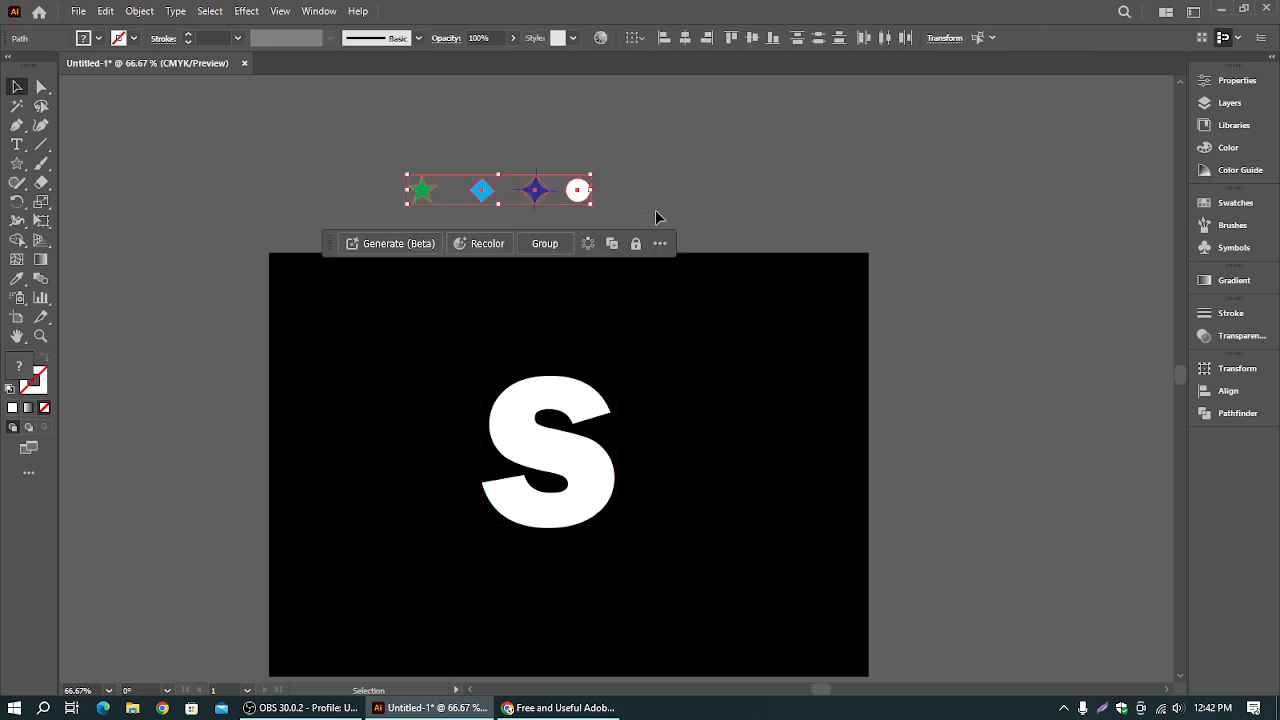
key(a)
key(v)
drag(578, 190, 653, 190)
- Try to run the Fillinger script at its default settings on the four shapes and the live S text
drag(446, 258, 640, 505)
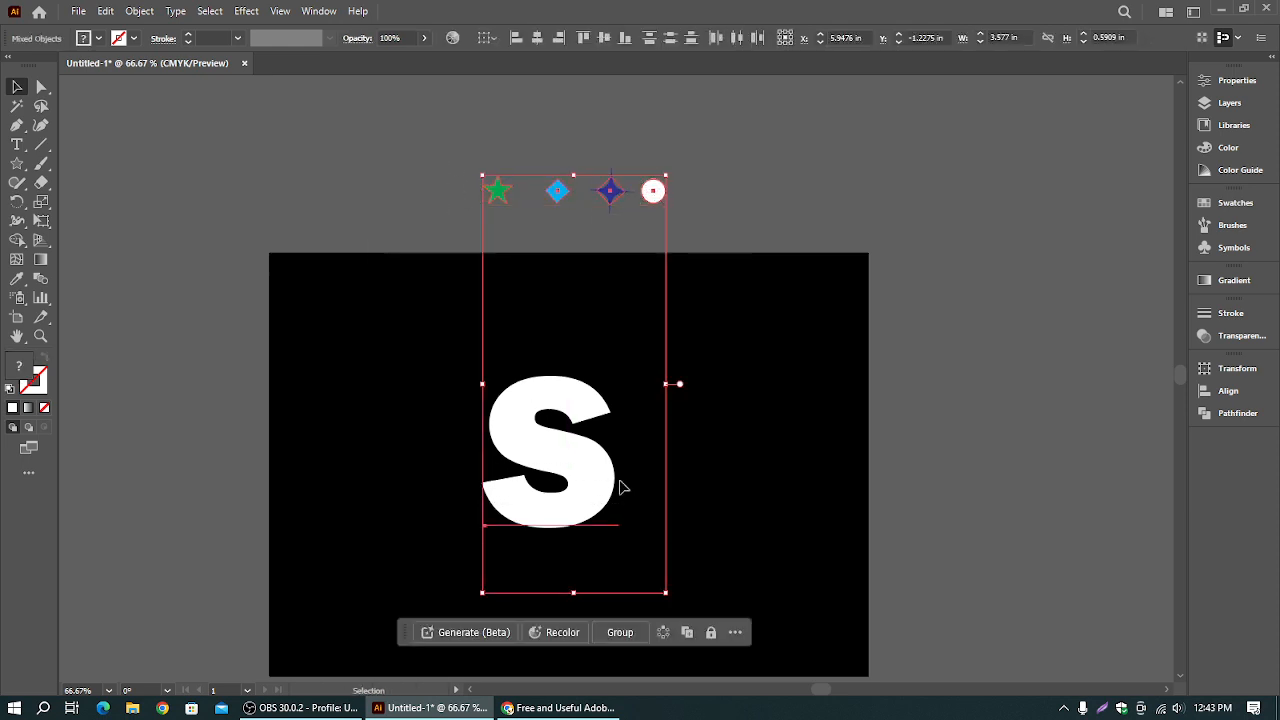
click(78, 12)
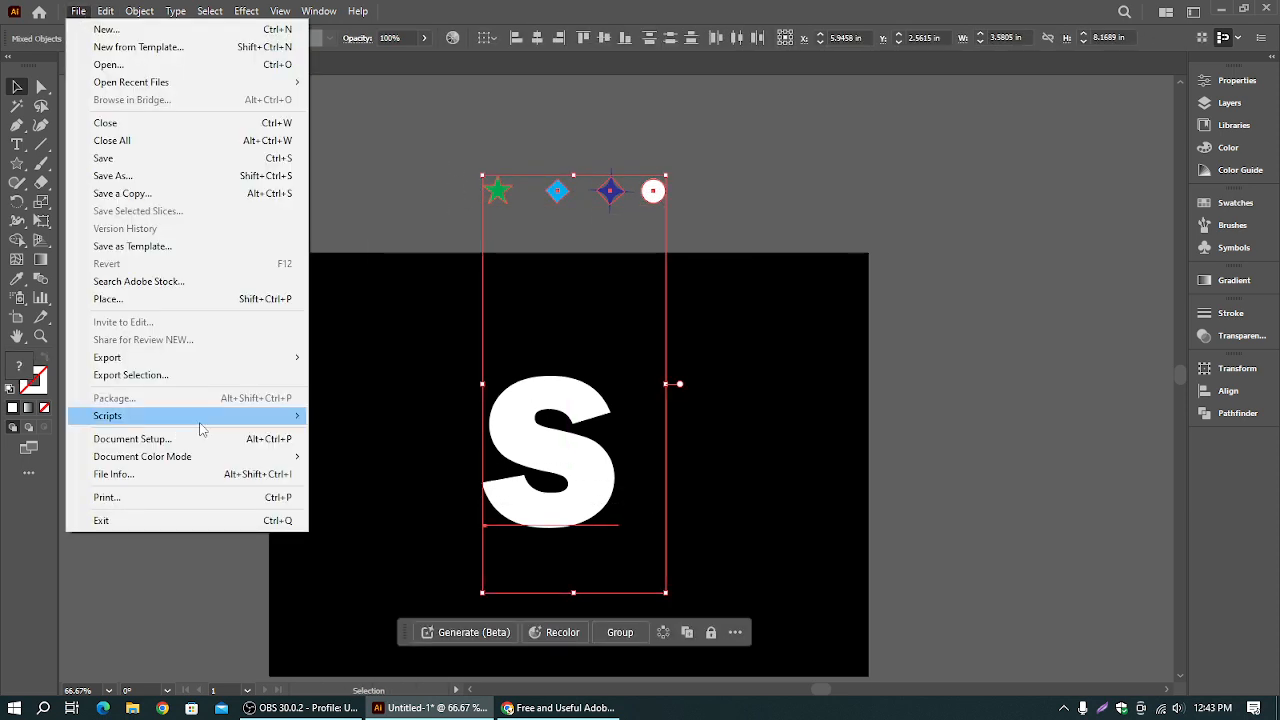
mouse_move(298, 412)
click(357, 485)
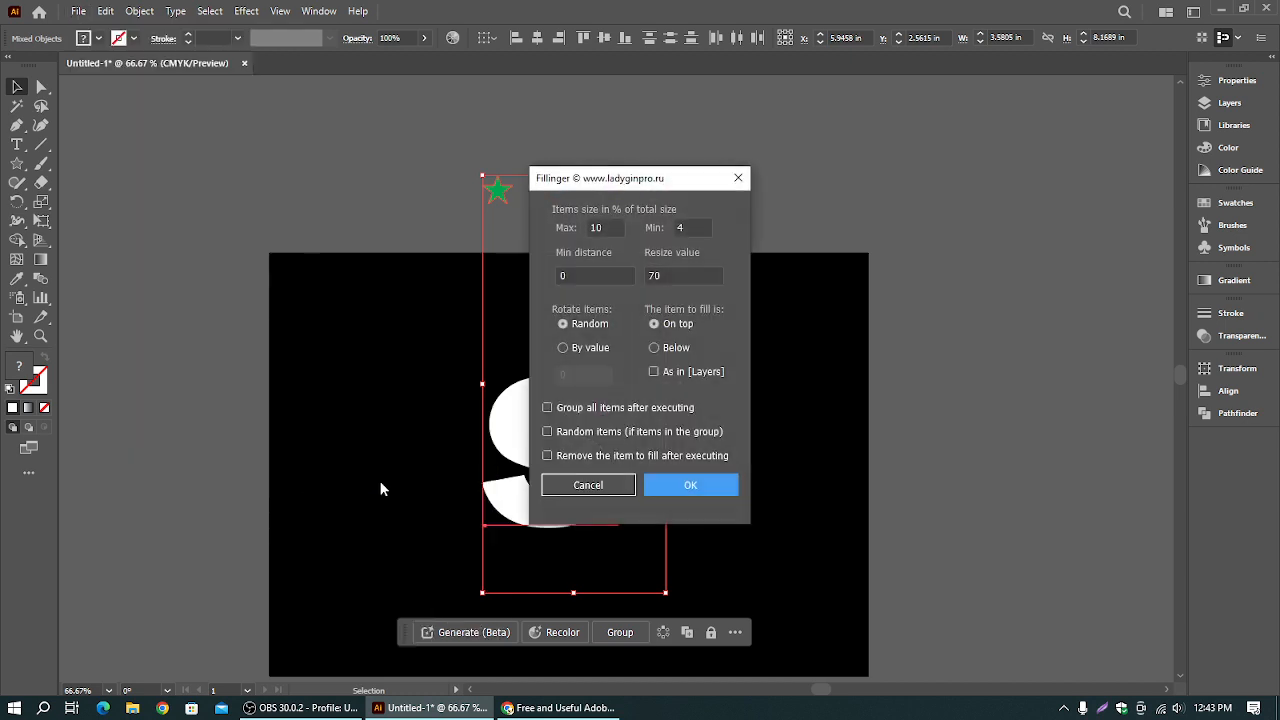
click(689, 485)
click(784, 414)
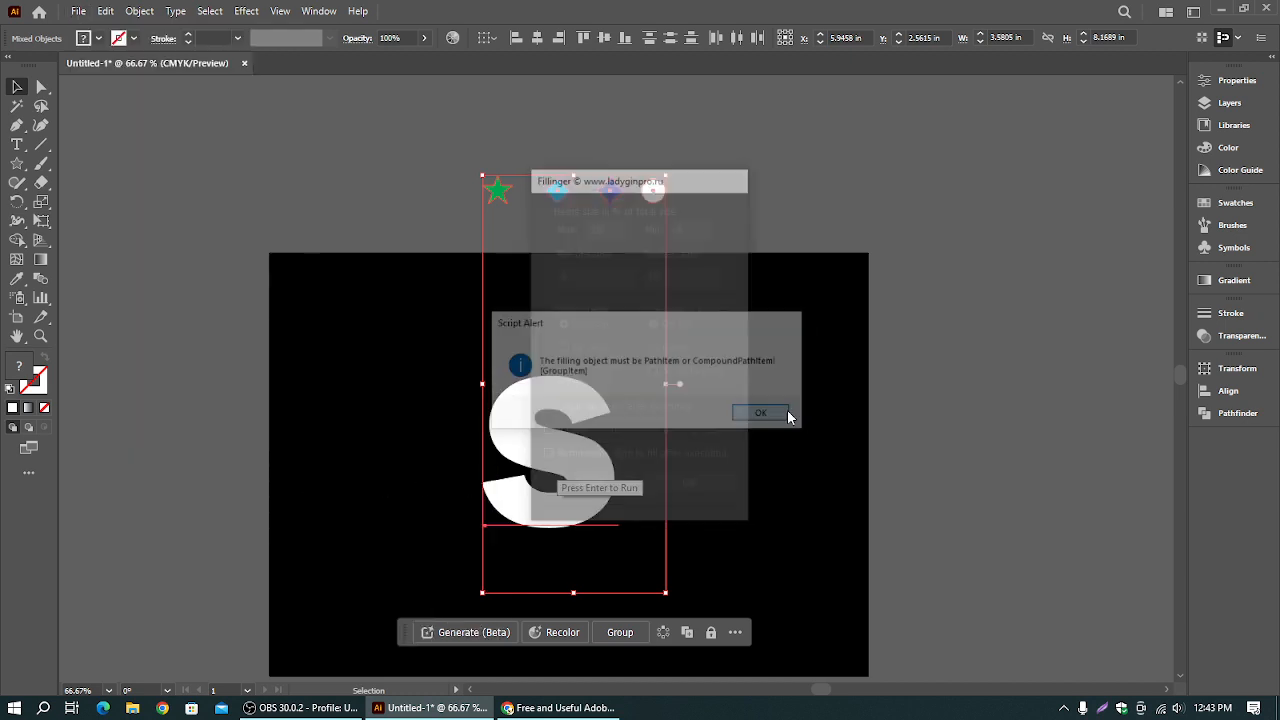
click(733, 240)
- Move the S text up and slightly to the right on the black artboard
click(573, 447)
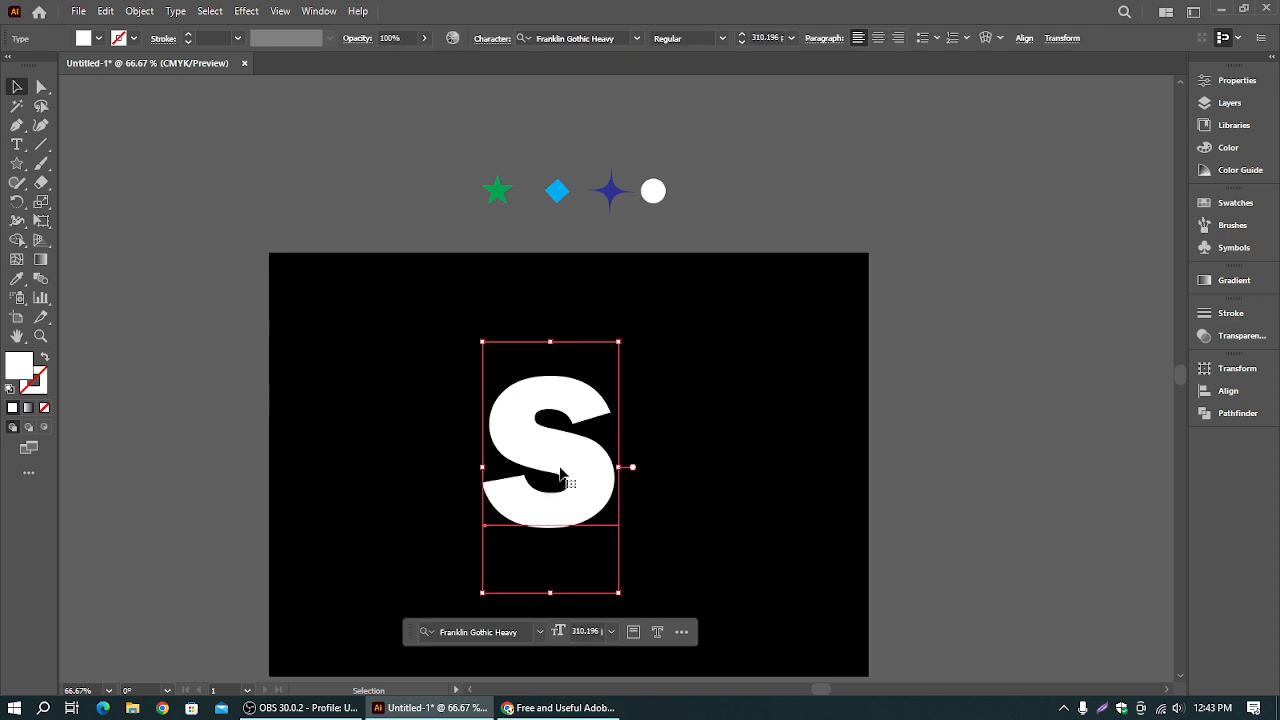
drag(564, 469, 583, 408)
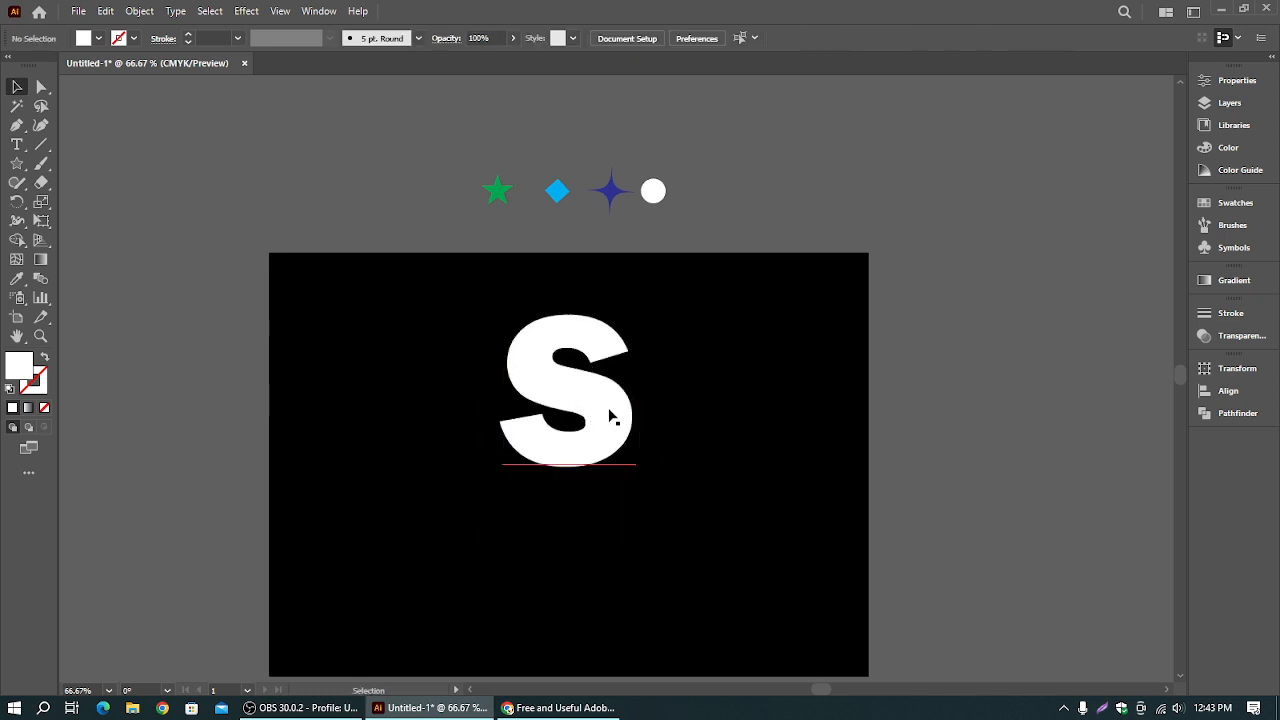
- Convert the live S text to outlines
click(610, 406)
right_click(610, 406)
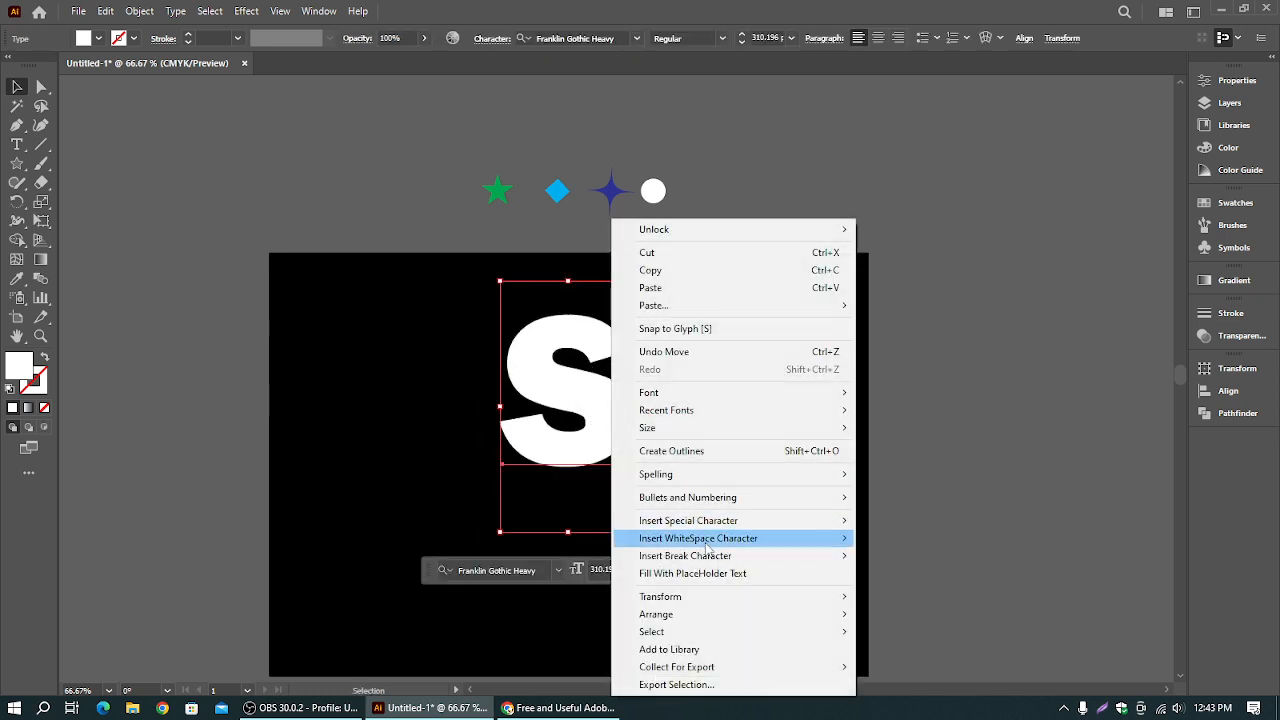
mouse_move(707, 476)
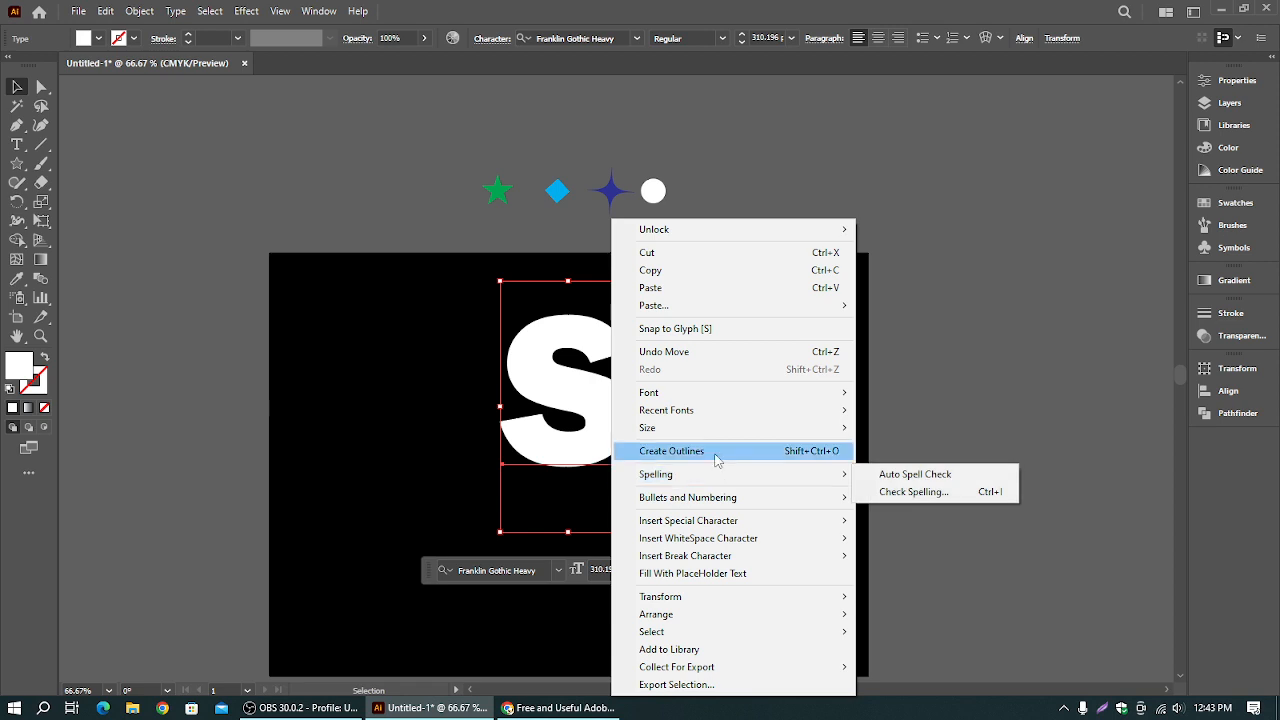
click(640, 453)
click(961, 322)
- Try to run the Fillinger script at its default settings on the grouped small shapes and the outlined S
drag(416, 128, 643, 409)
click(84, 13)
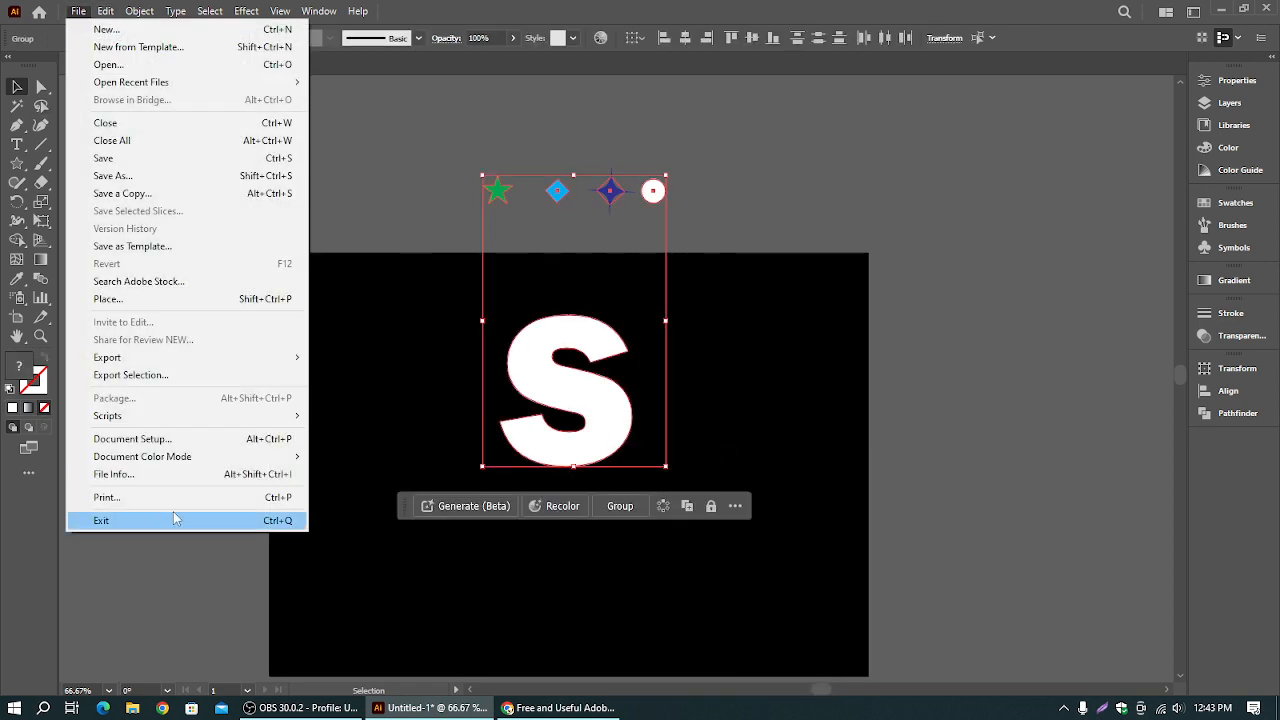
mouse_move(180, 415)
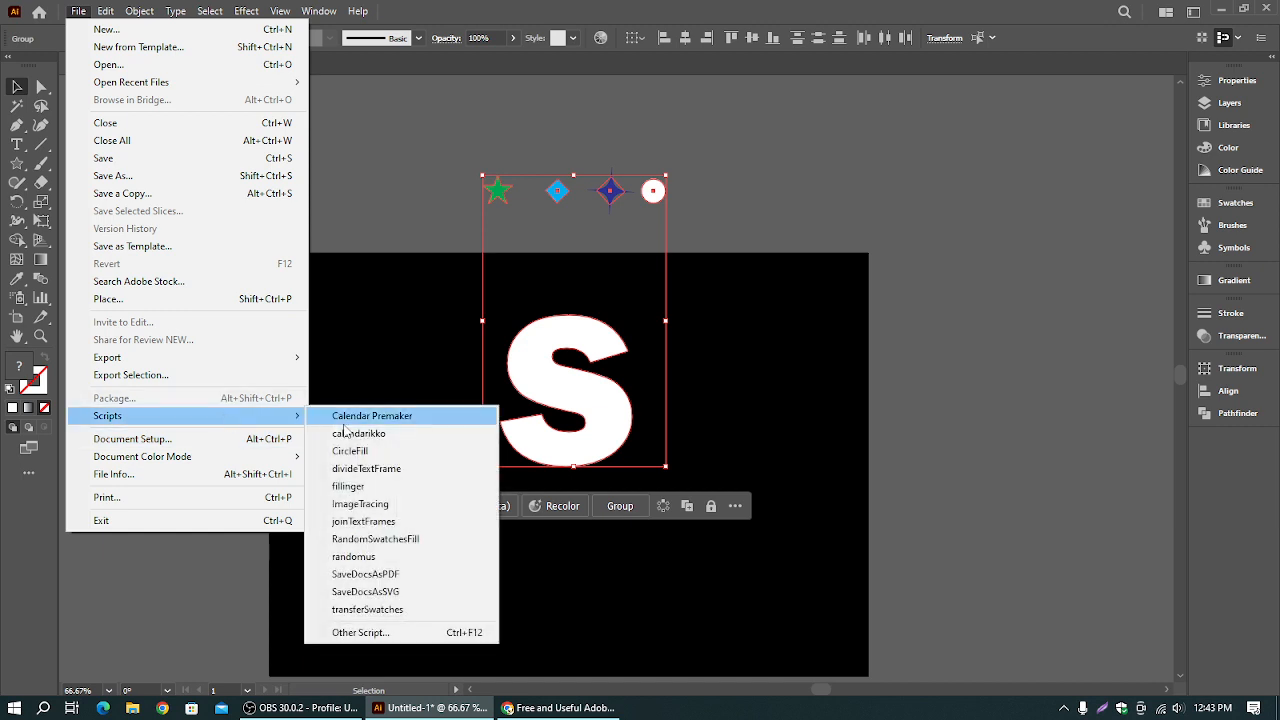
click(363, 489)
click(651, 490)
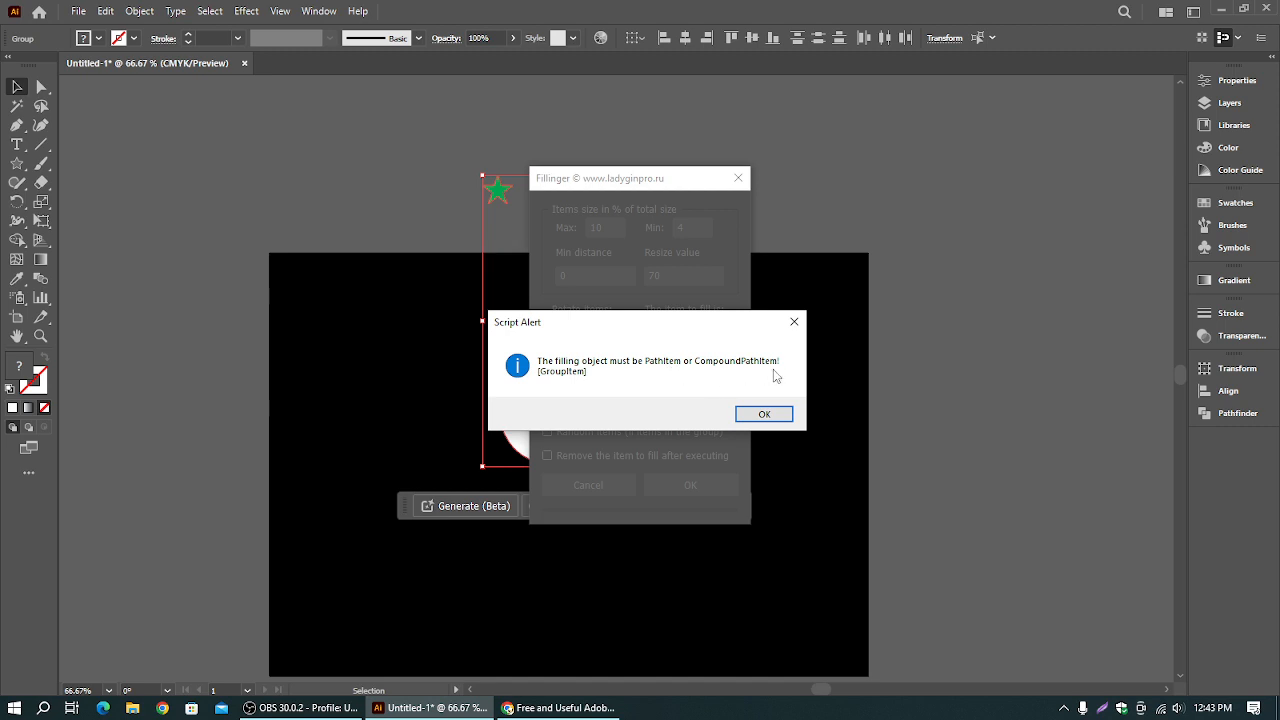
click(761, 415)
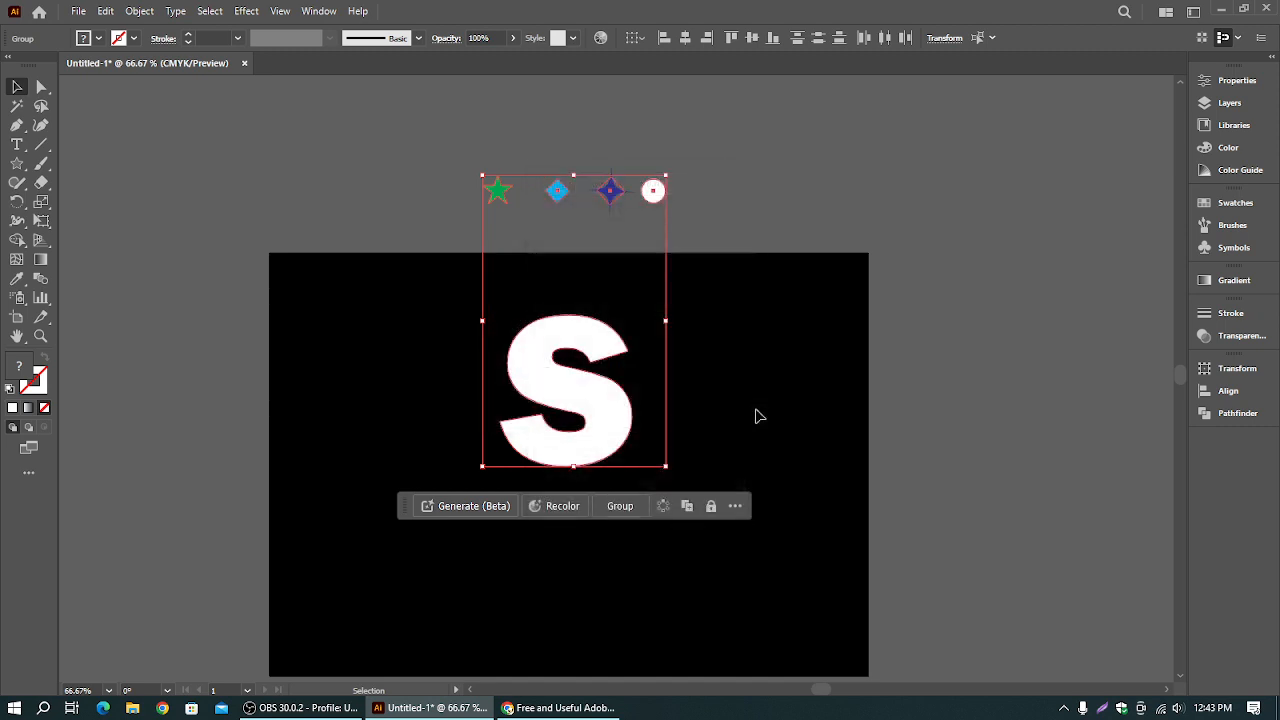
click(800, 238)
- Ungroup the row of four small shapes
right_click(652, 192)
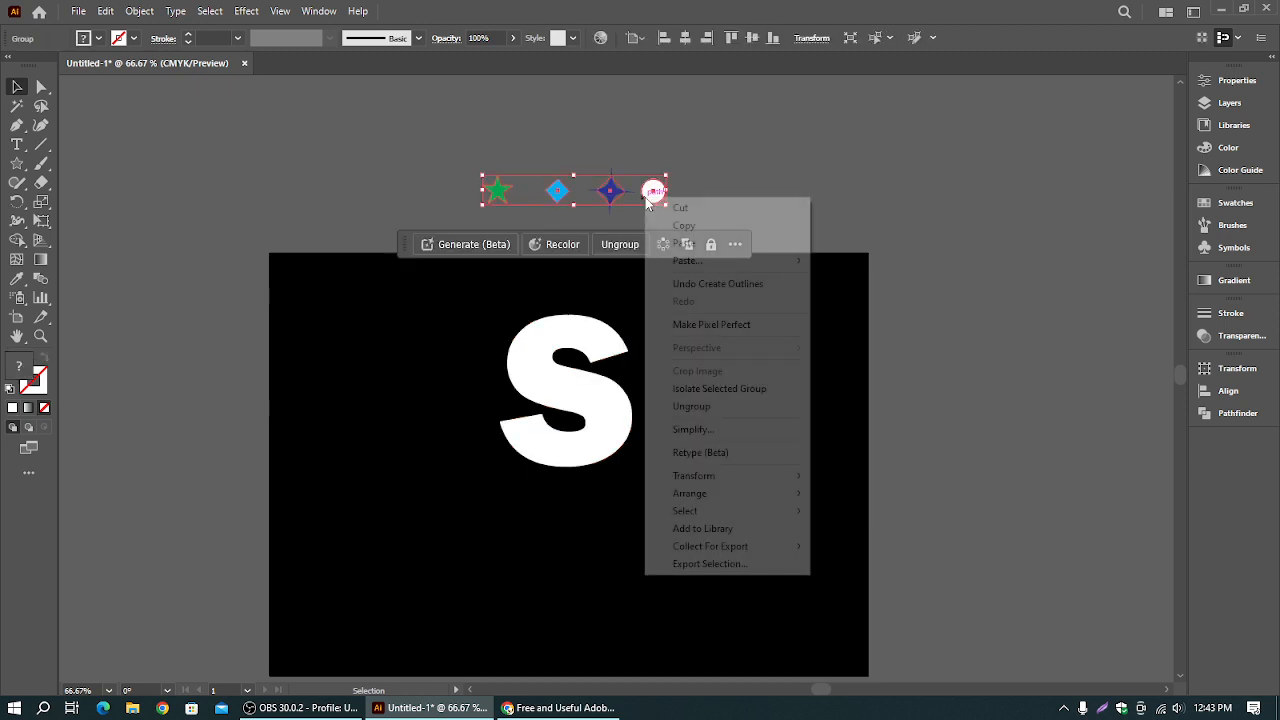
click(731, 407)
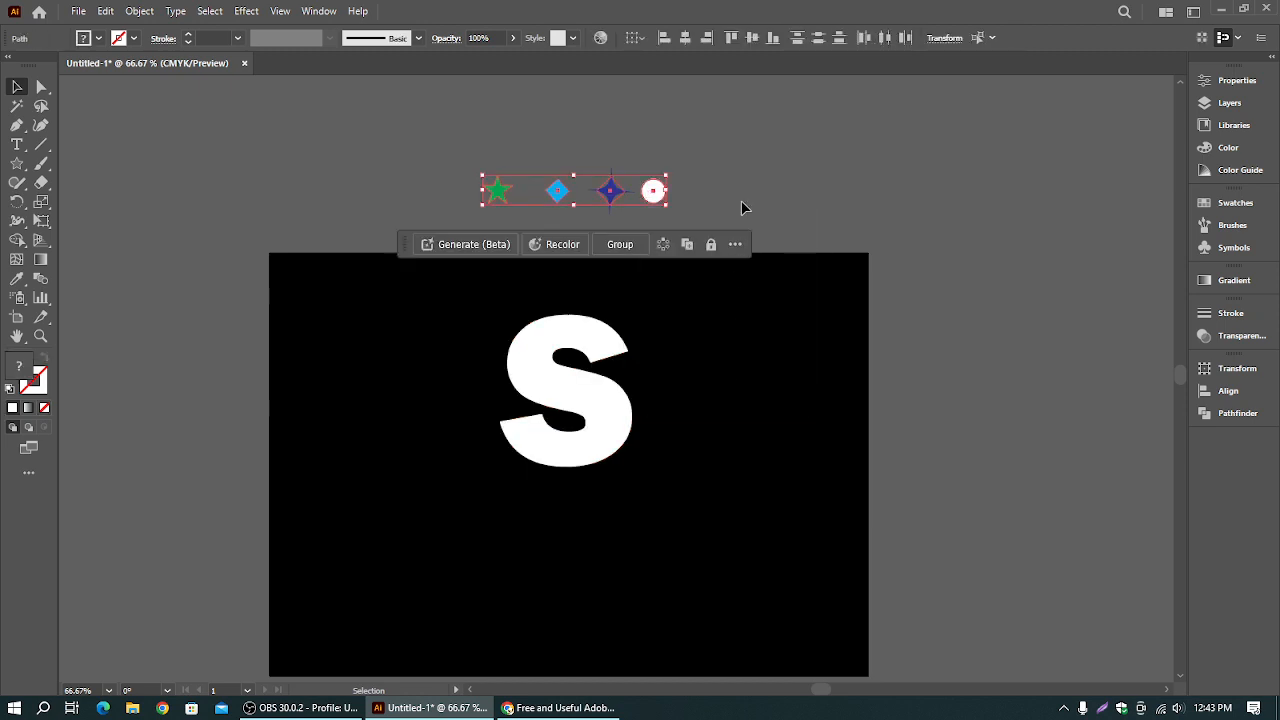
click(745, 206)
- Run the Fillinger script at its default settings on the four ungrouped shapes and the outlined S
drag(426, 162, 696, 428)
click(78, 11)
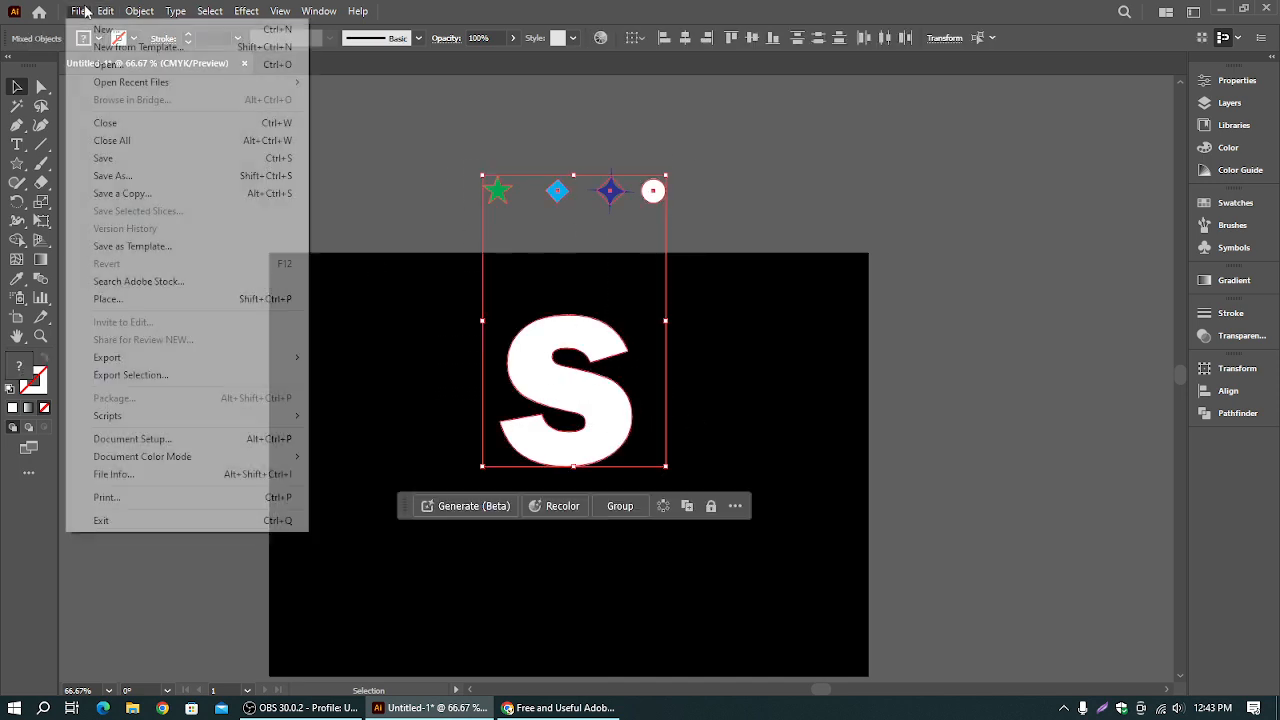
mouse_move(200, 415)
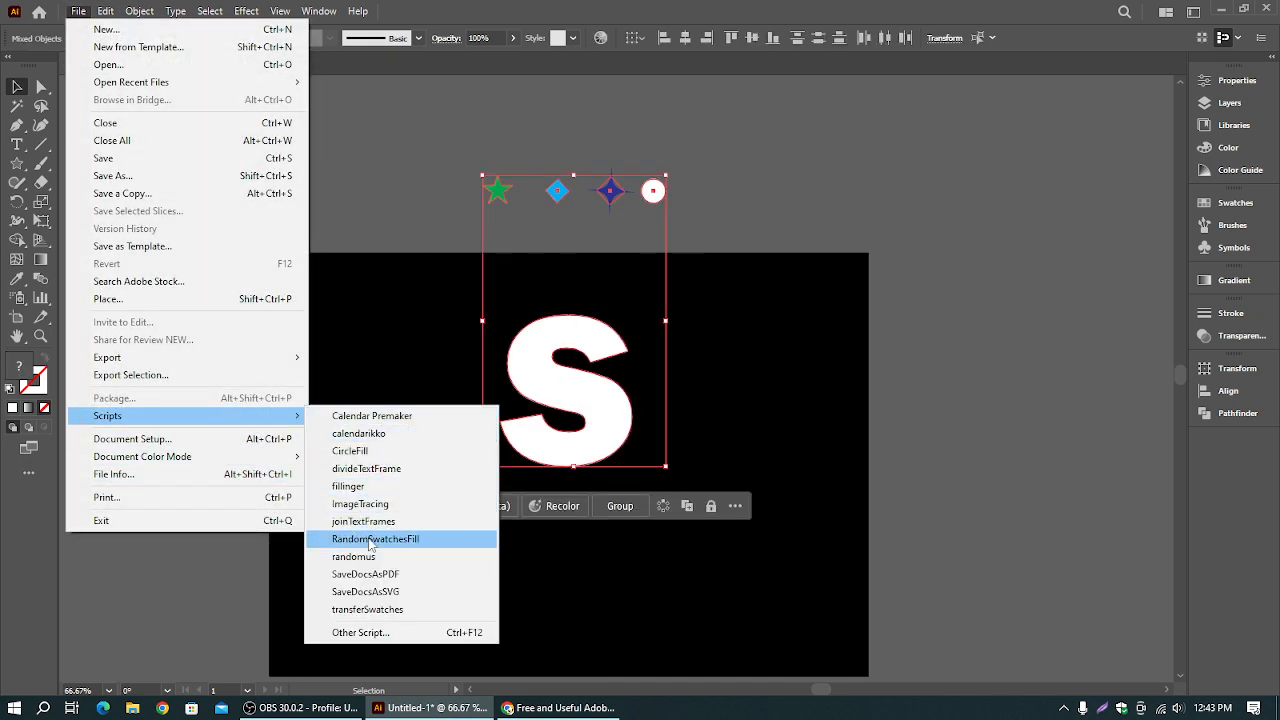
click(382, 486)
click(655, 487)
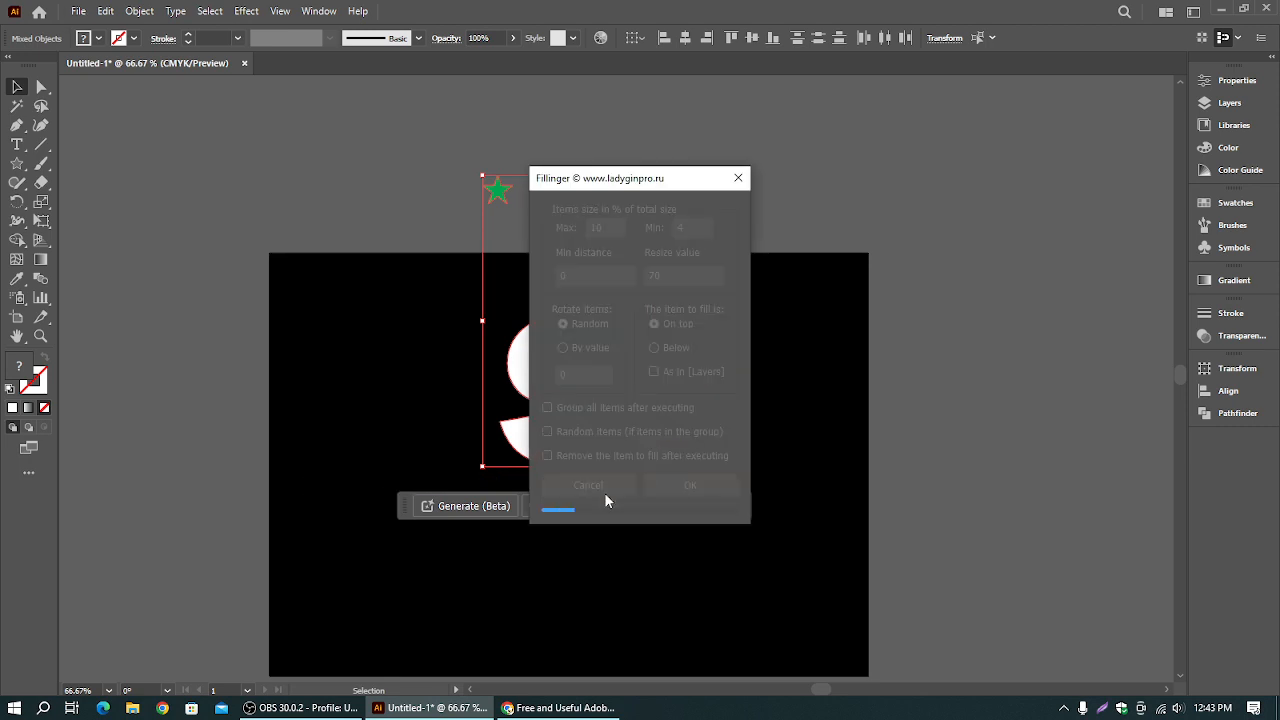
click(741, 194)
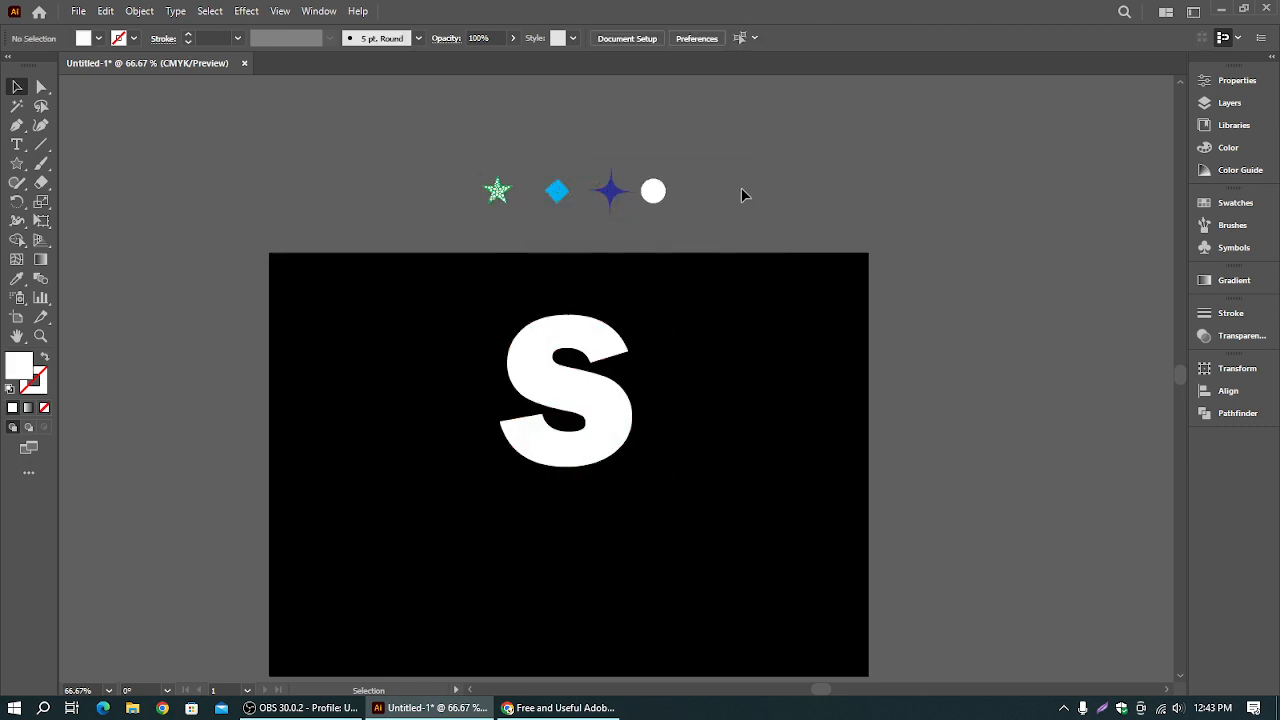
- Undo the Fillinger fill and the ungrouping of the four small shapes
key(ctrl+z)
key(ctrl+z)
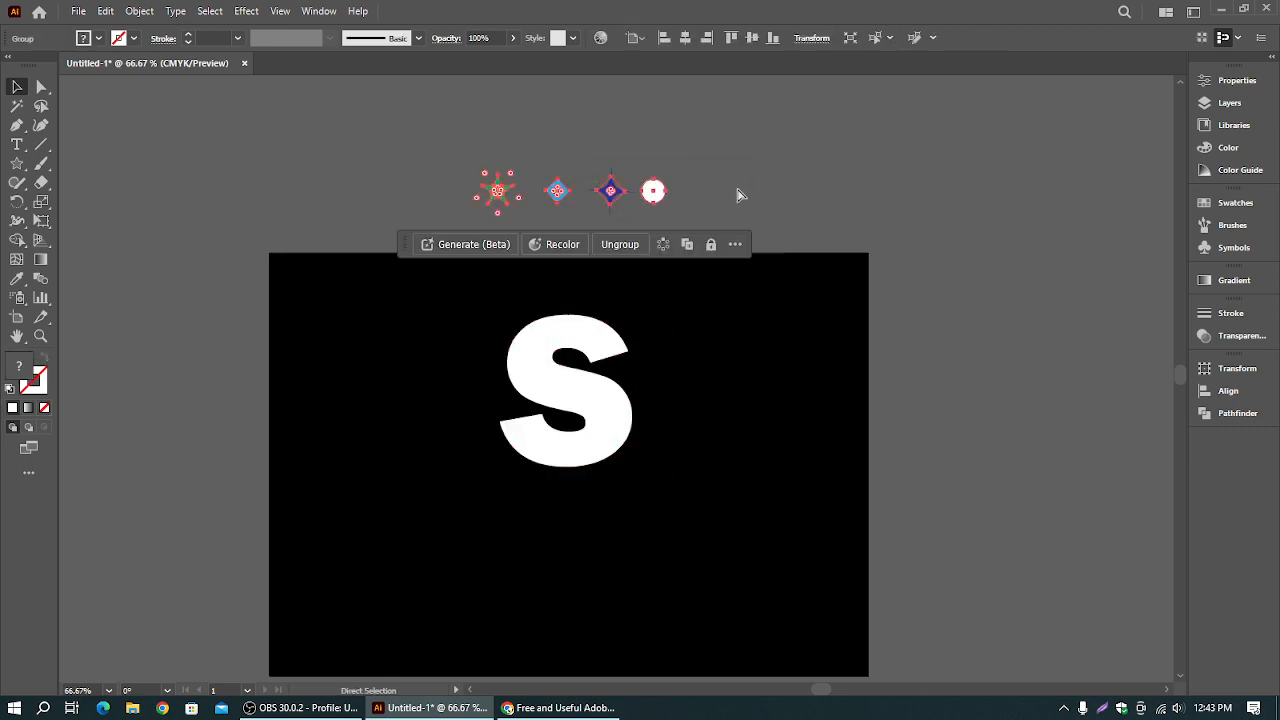
click(761, 180)
drag(436, 155, 794, 254)
click(619, 393)
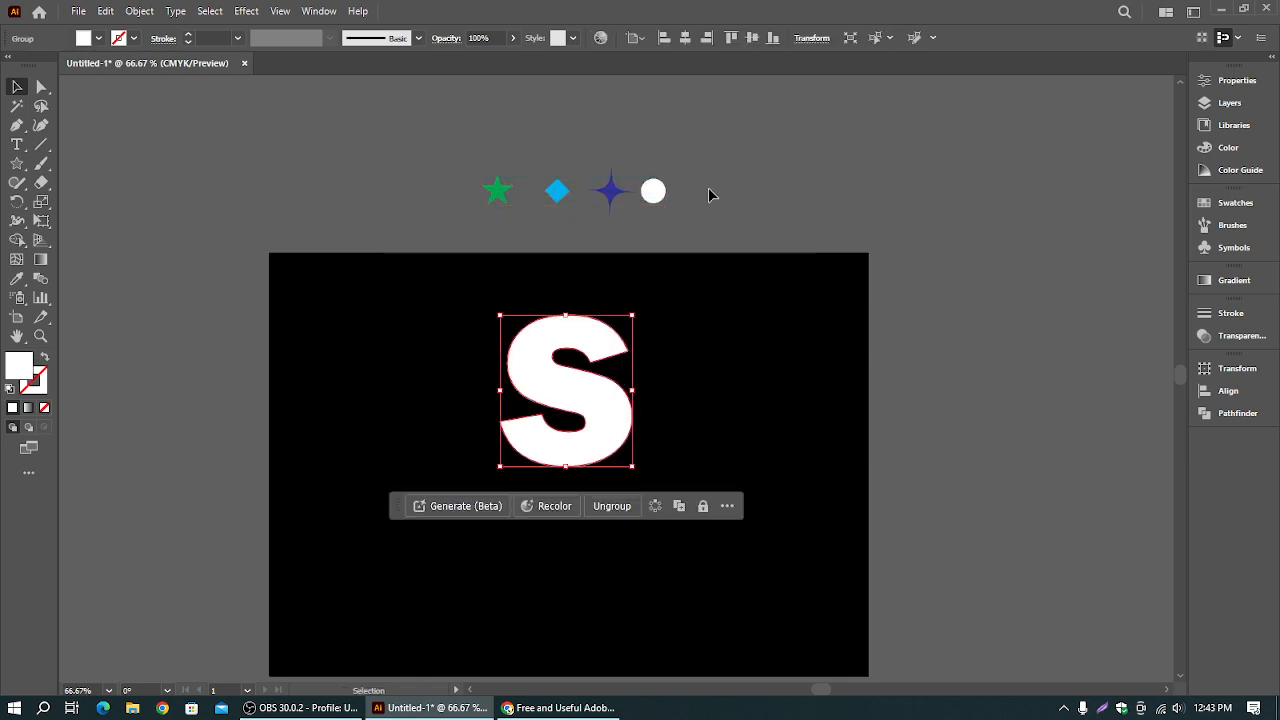
- Ungroup the star, diamond, four-pointed star and circle once more
drag(726, 211, 404, 183)
right_click(498, 194)
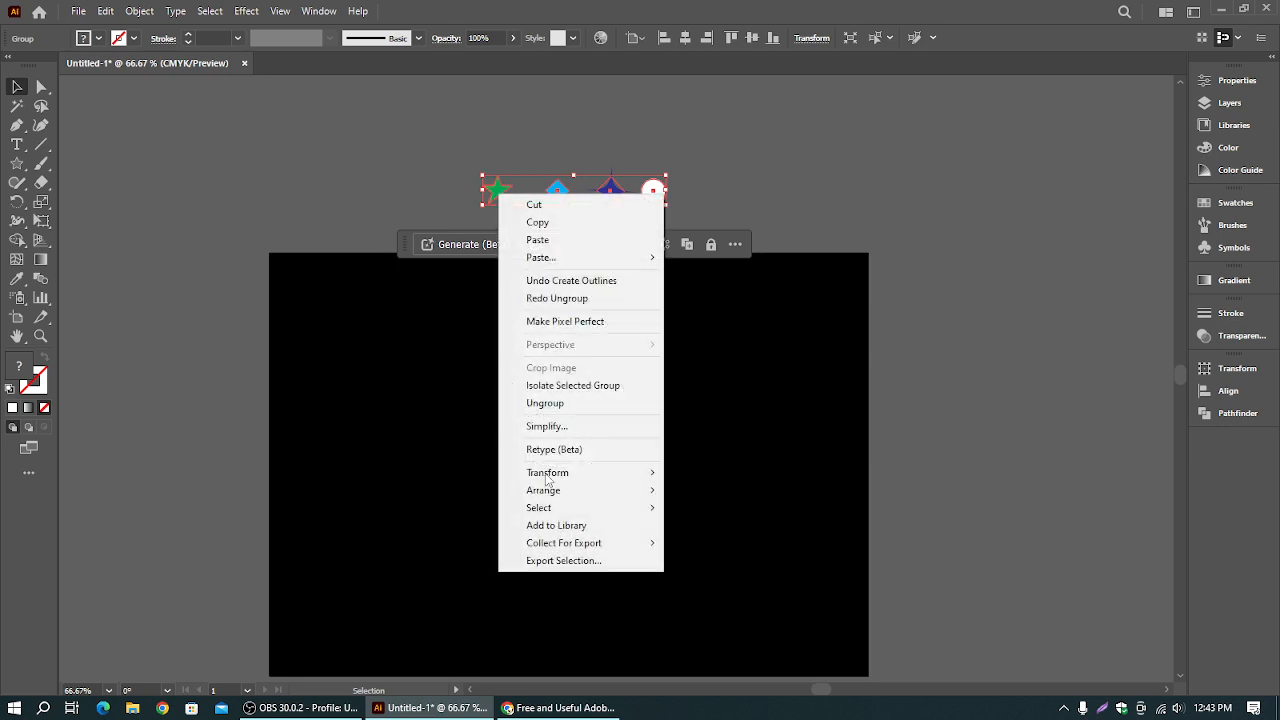
click(545, 403)
click(778, 196)
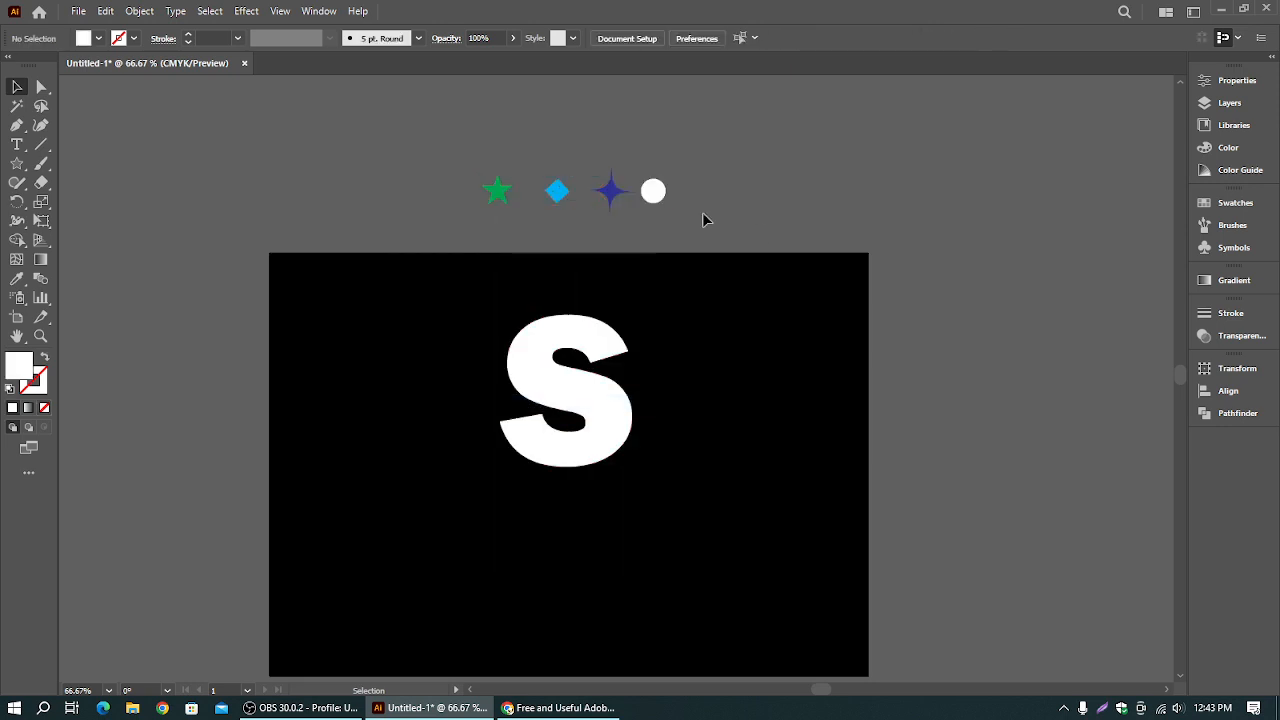
- Move the row of four small shapes down onto the black artboard, just above the S
drag(654, 192, 643, 286)
key(ctrl+z)
click(728, 206)
drag(730, 207, 478, 196)
key(a)
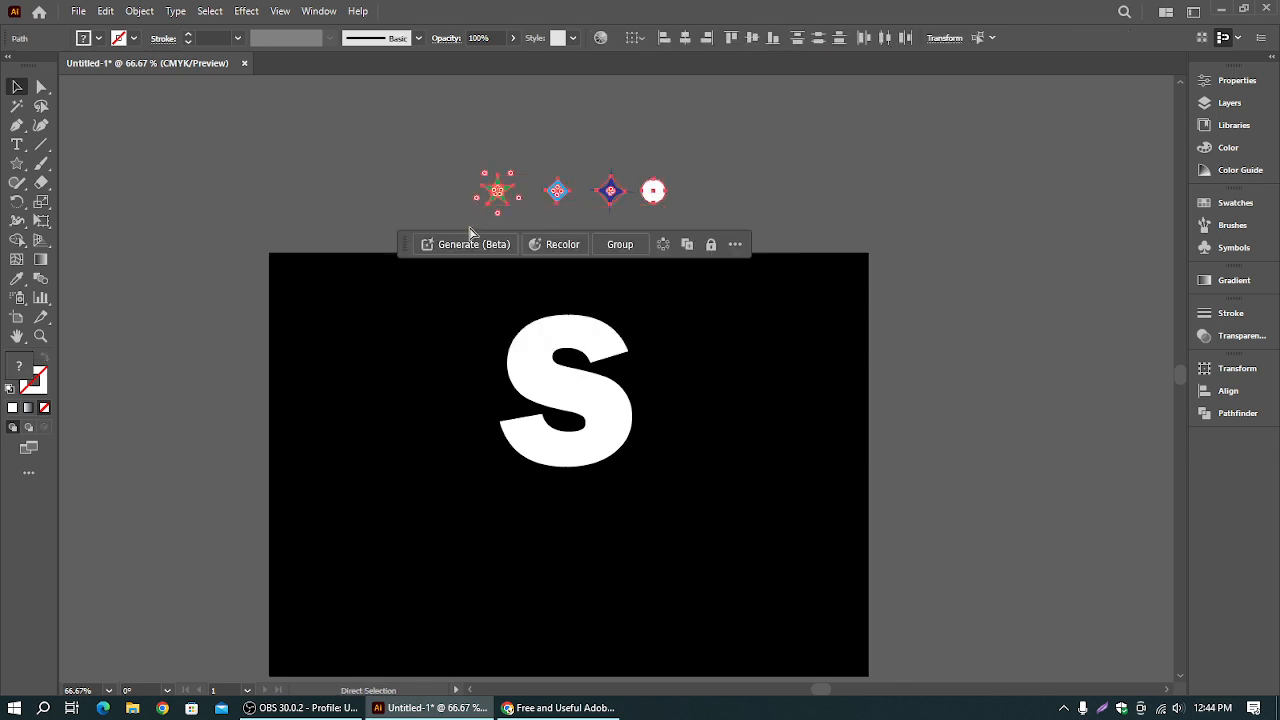
key(v)
drag(652, 196, 643, 282)
click(606, 220)
drag(462, 252, 633, 455)
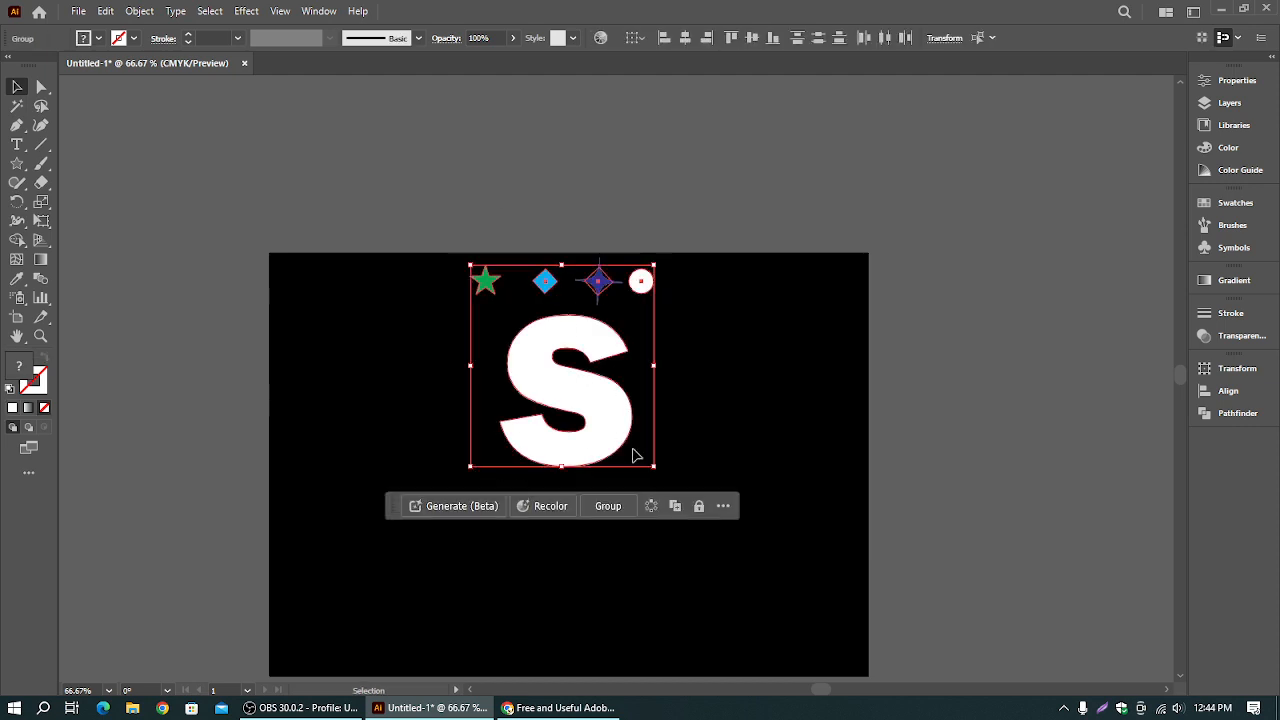
click(127, 12)
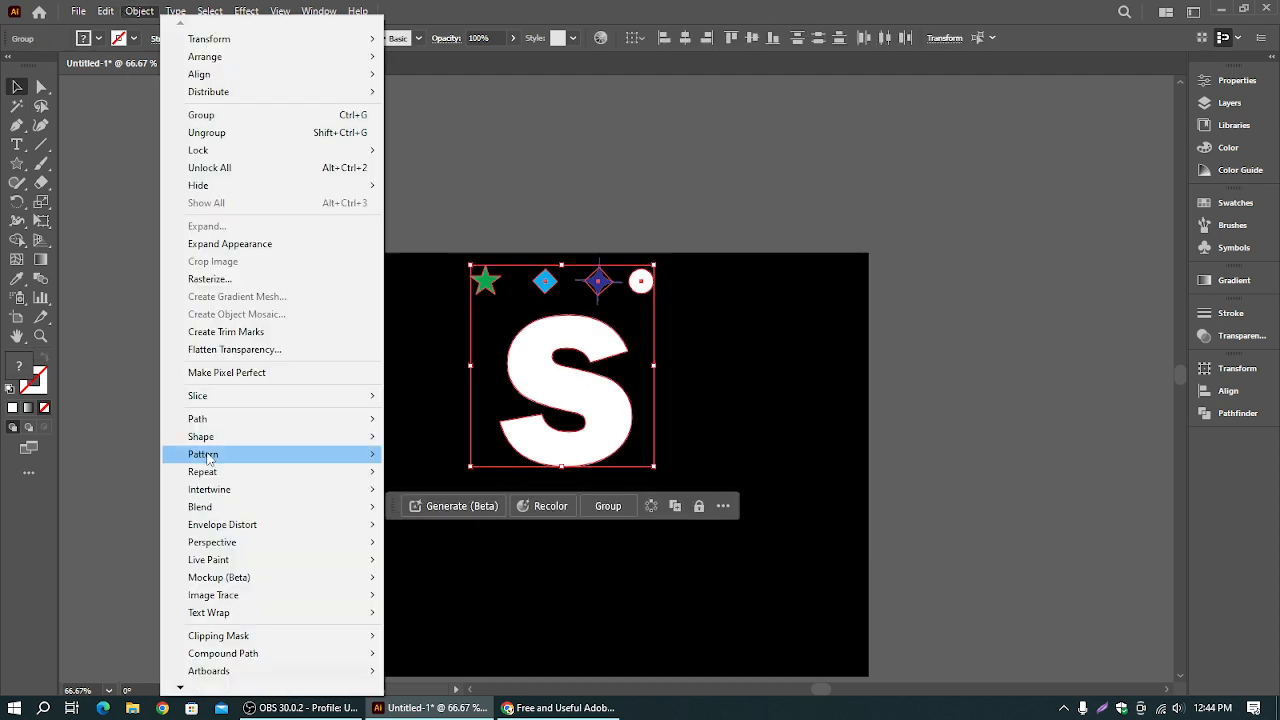
mouse_move(278, 420)
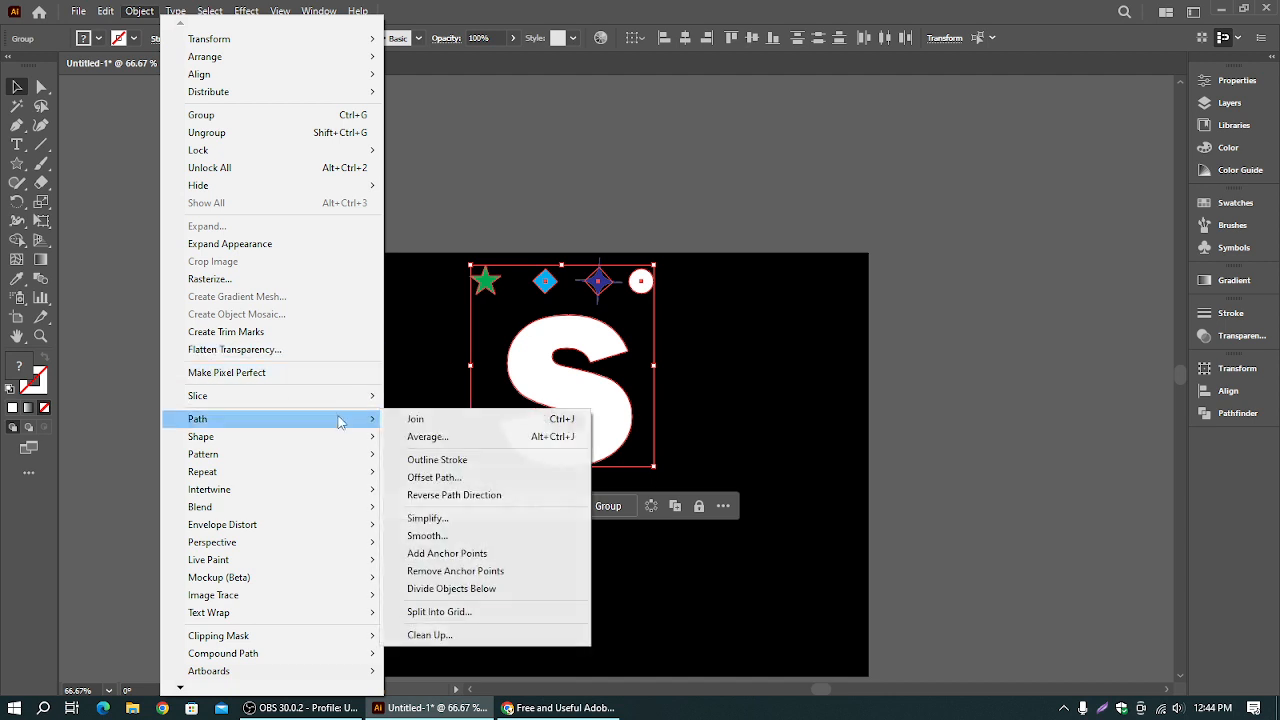
click(675, 193)
drag(405, 228, 698, 316)
right_click(650, 290)
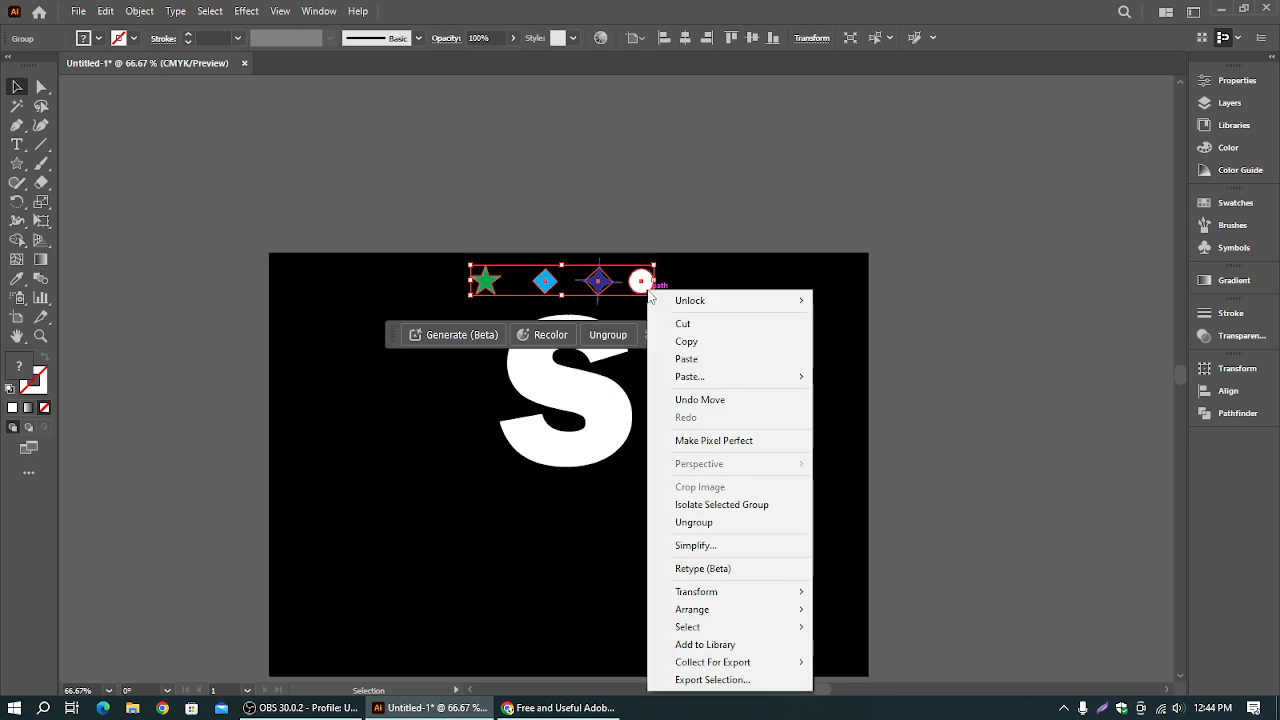
click(711, 158)
- Try to run the Fillinger script at its default settings on the outlined S and the group of shapes above it
drag(434, 214, 477, 377)
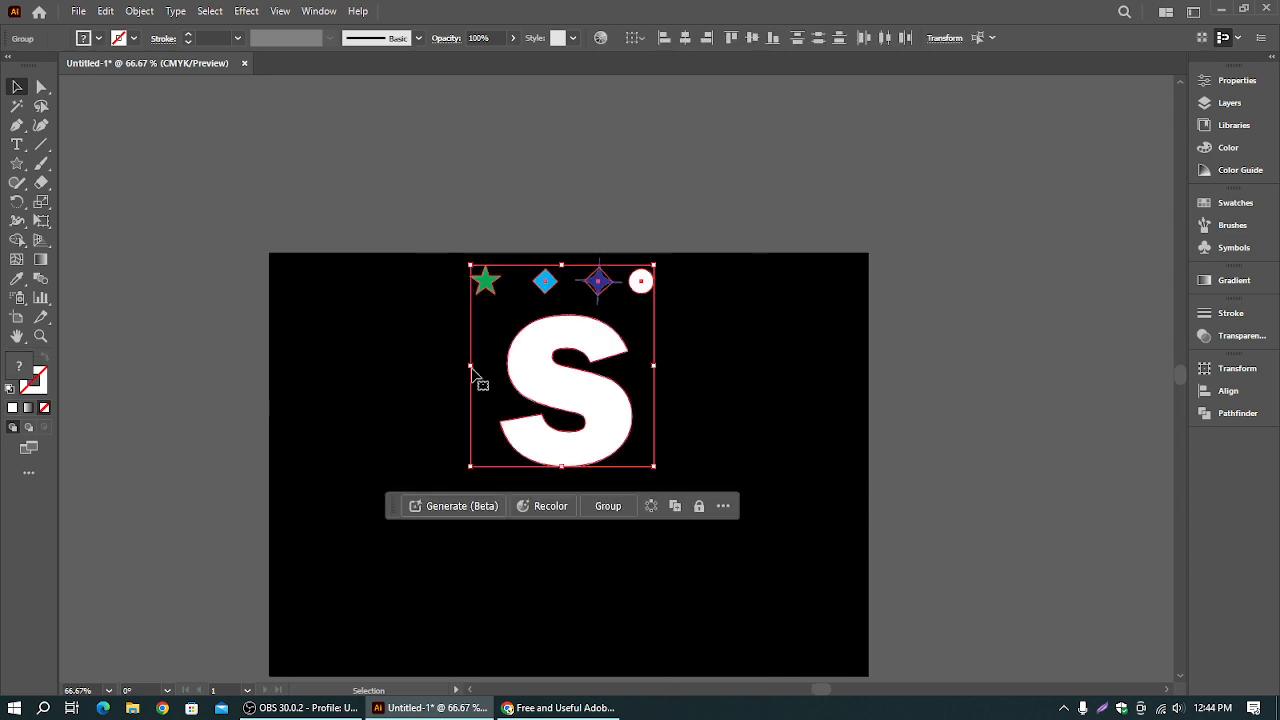
click(78, 11)
mouse_move(234, 415)
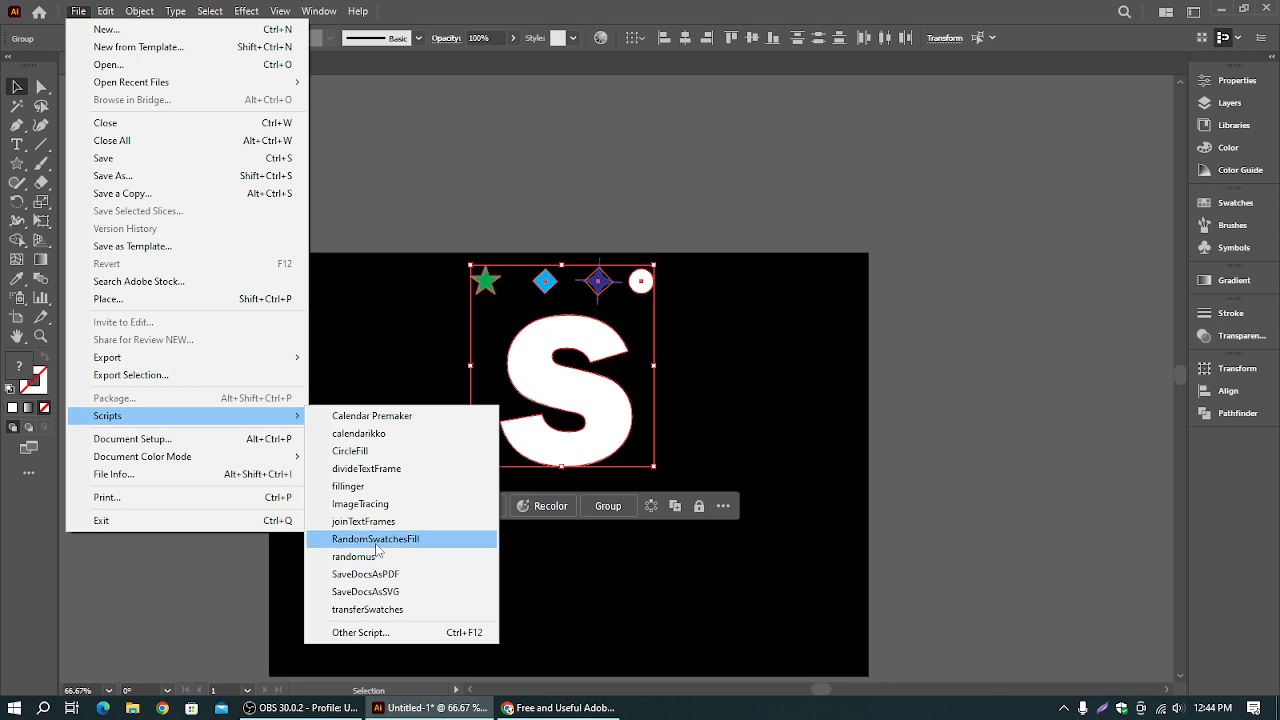
click(366, 486)
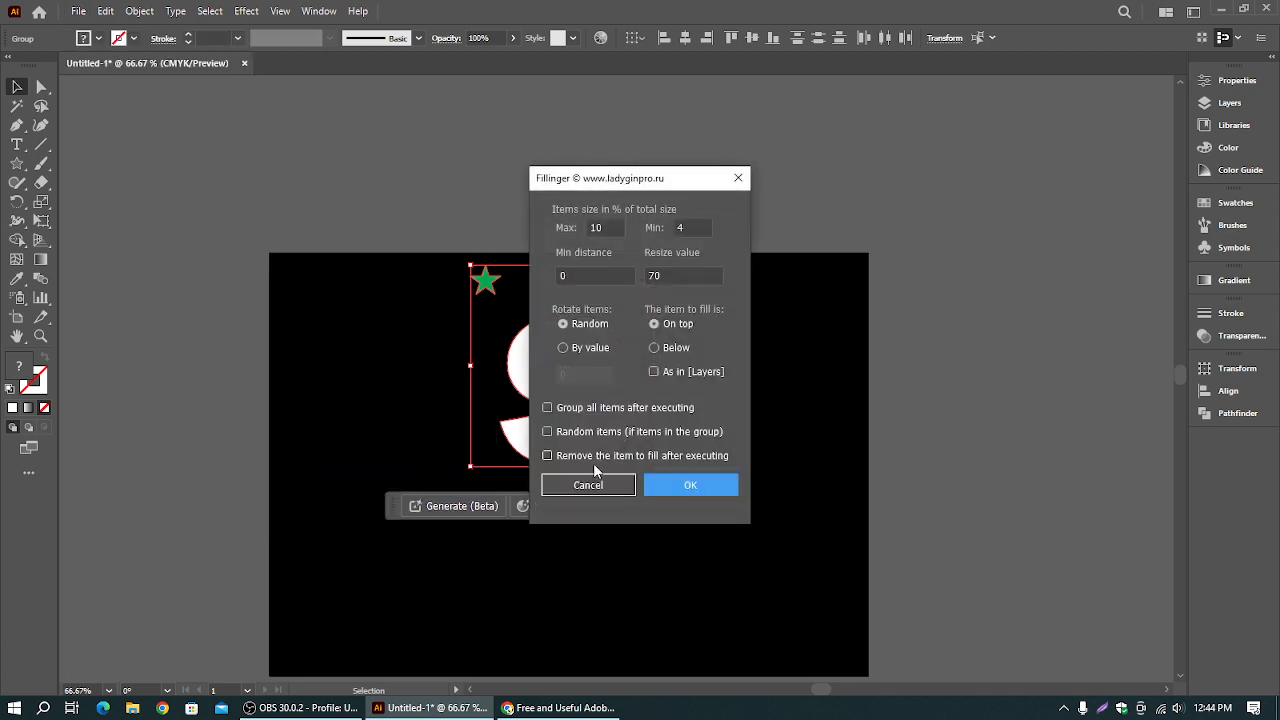
click(668, 484)
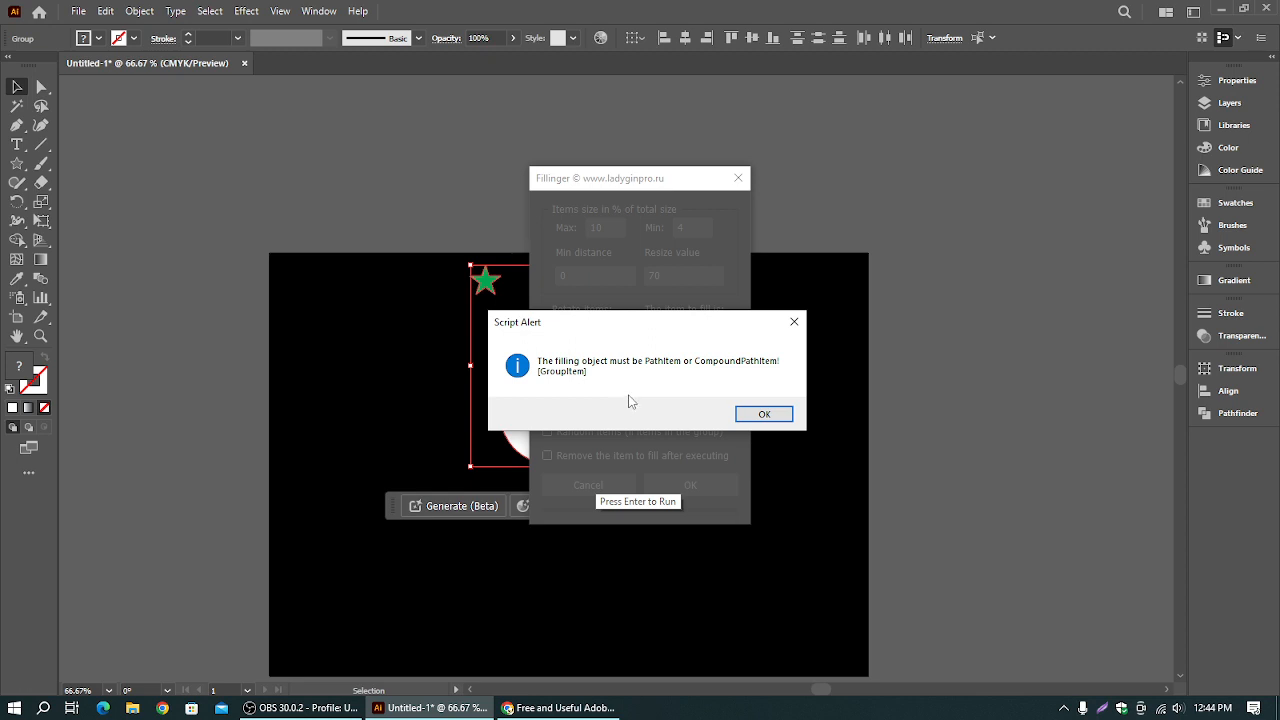
click(762, 415)
- Group the S with the row of small shapes and try to run the Fillinger script on that single group
right_click(538, 347)
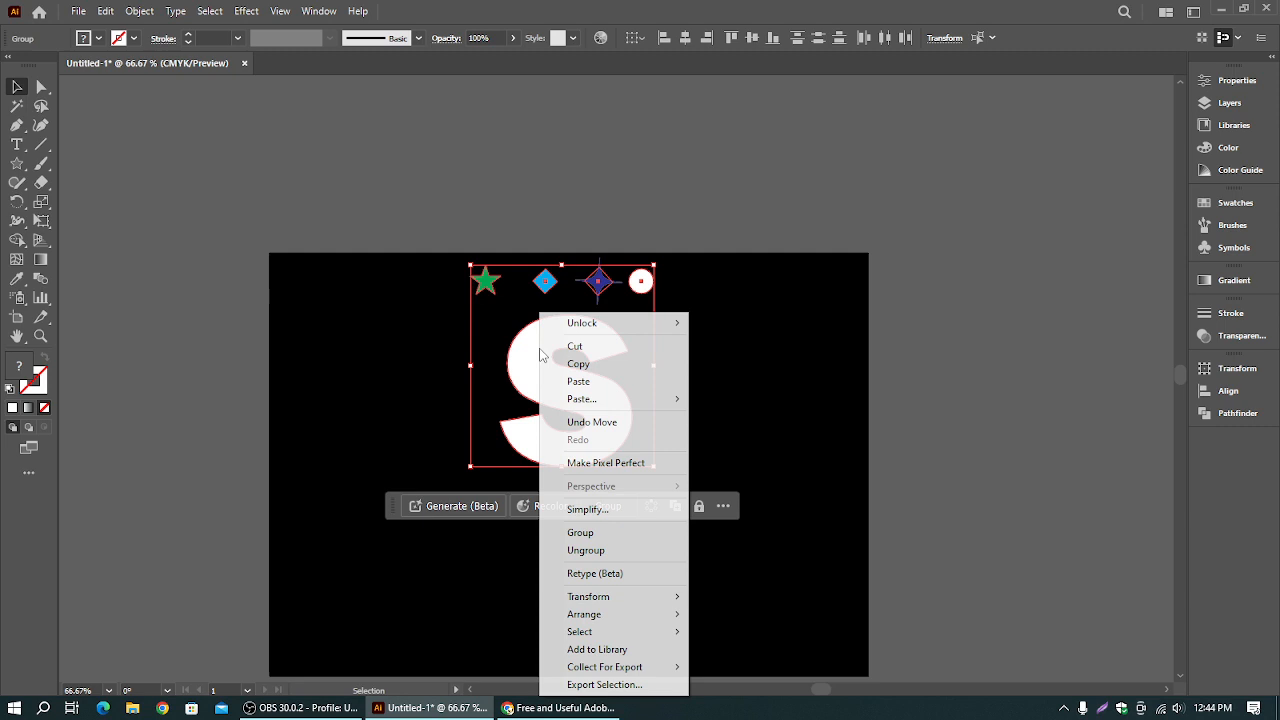
click(575, 532)
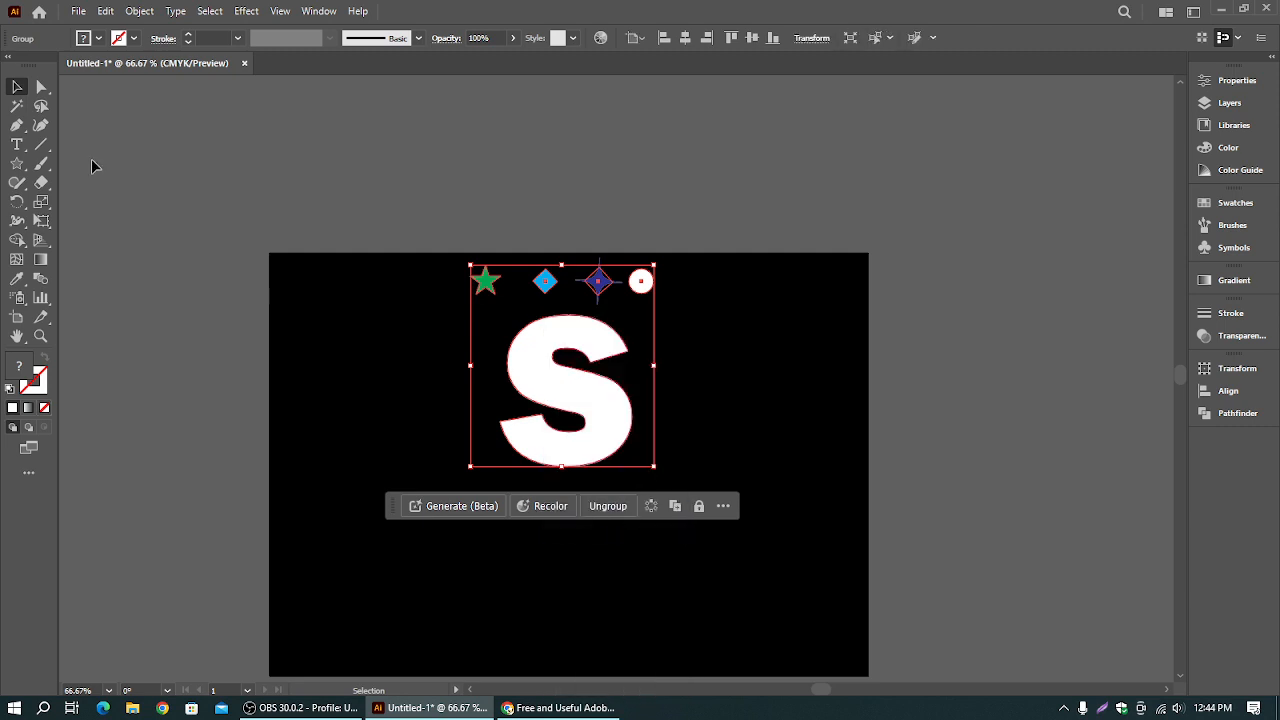
click(79, 12)
mouse_move(162, 366)
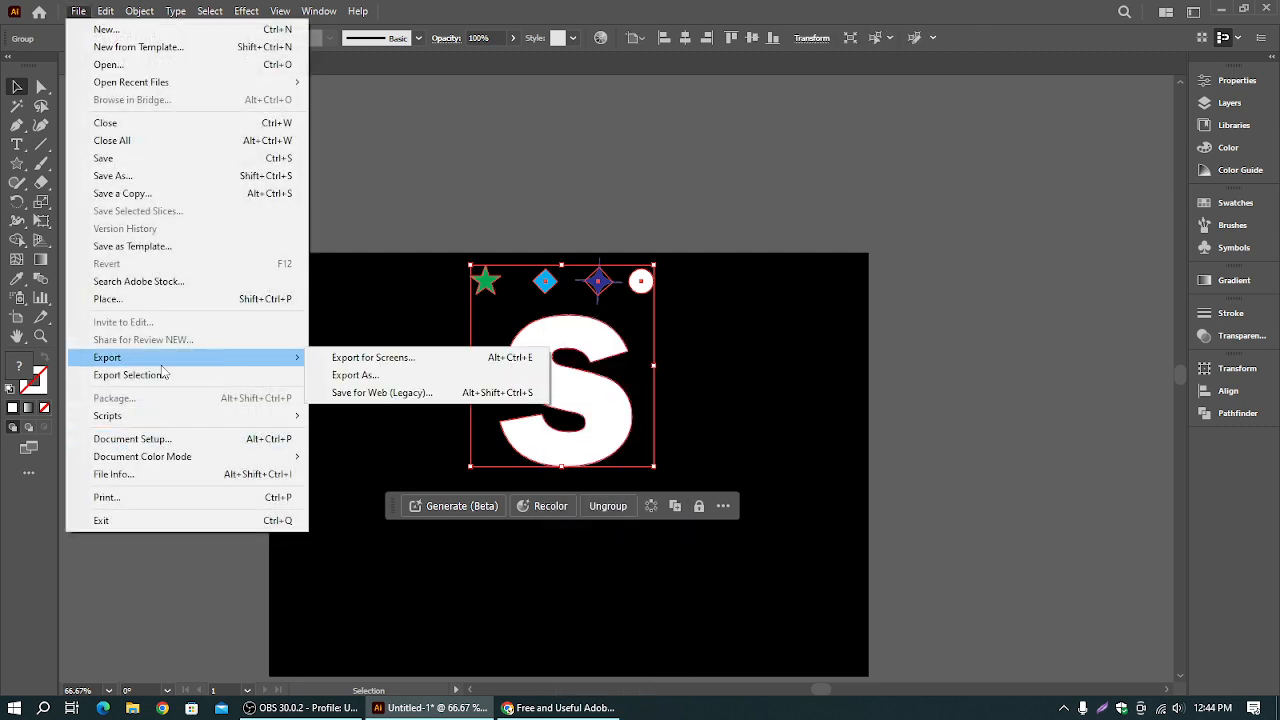
mouse_move(163, 414)
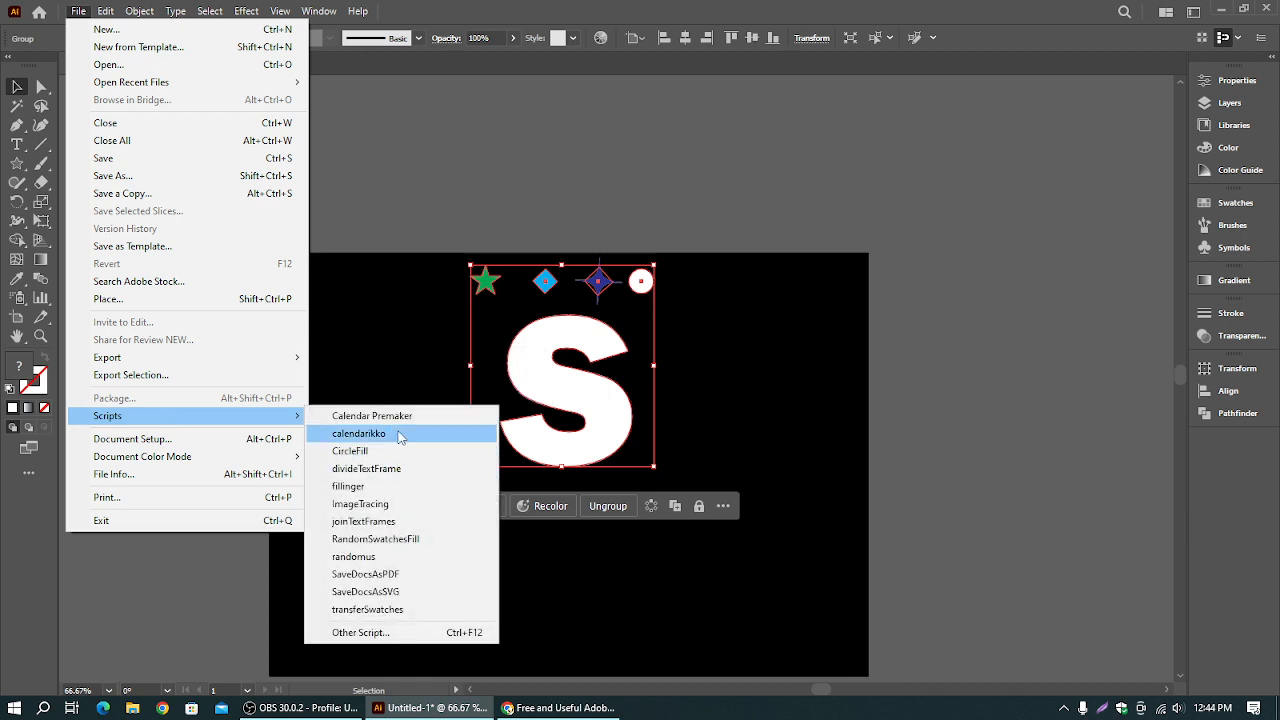
click(384, 493)
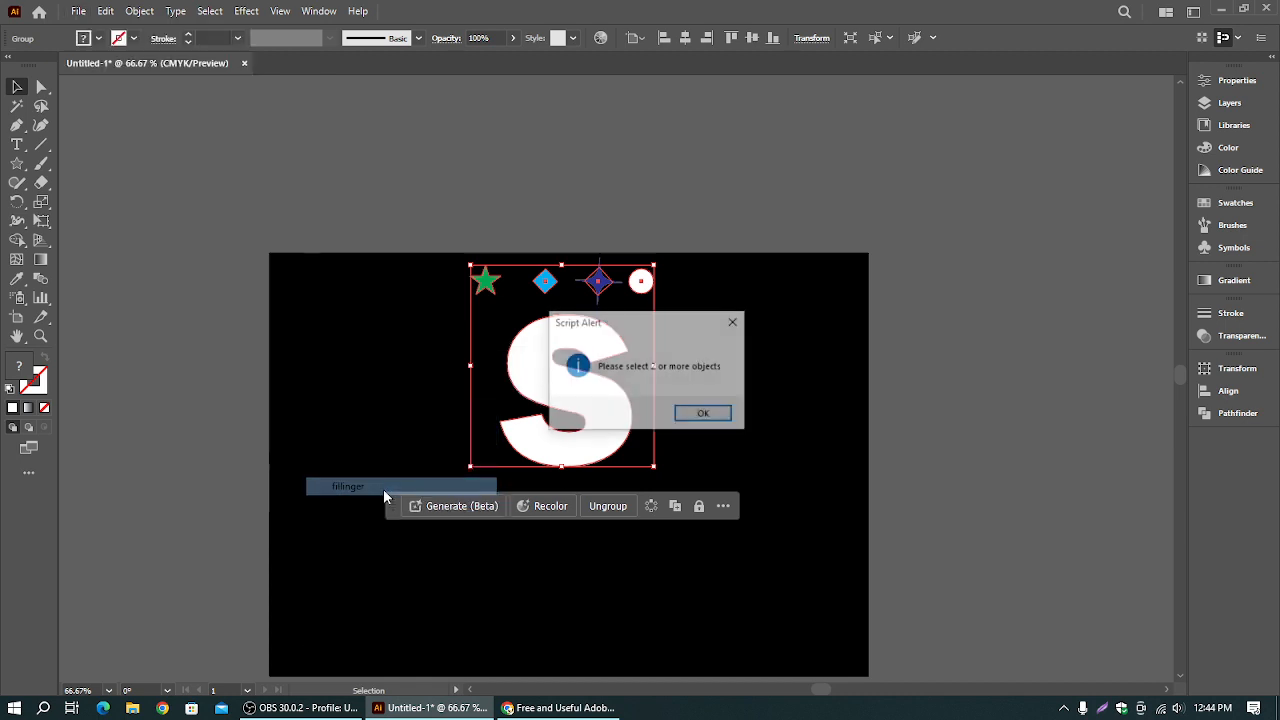
click(703, 414)
click(708, 400)
- Ungroup the S from the row of small shapes
click(587, 398)
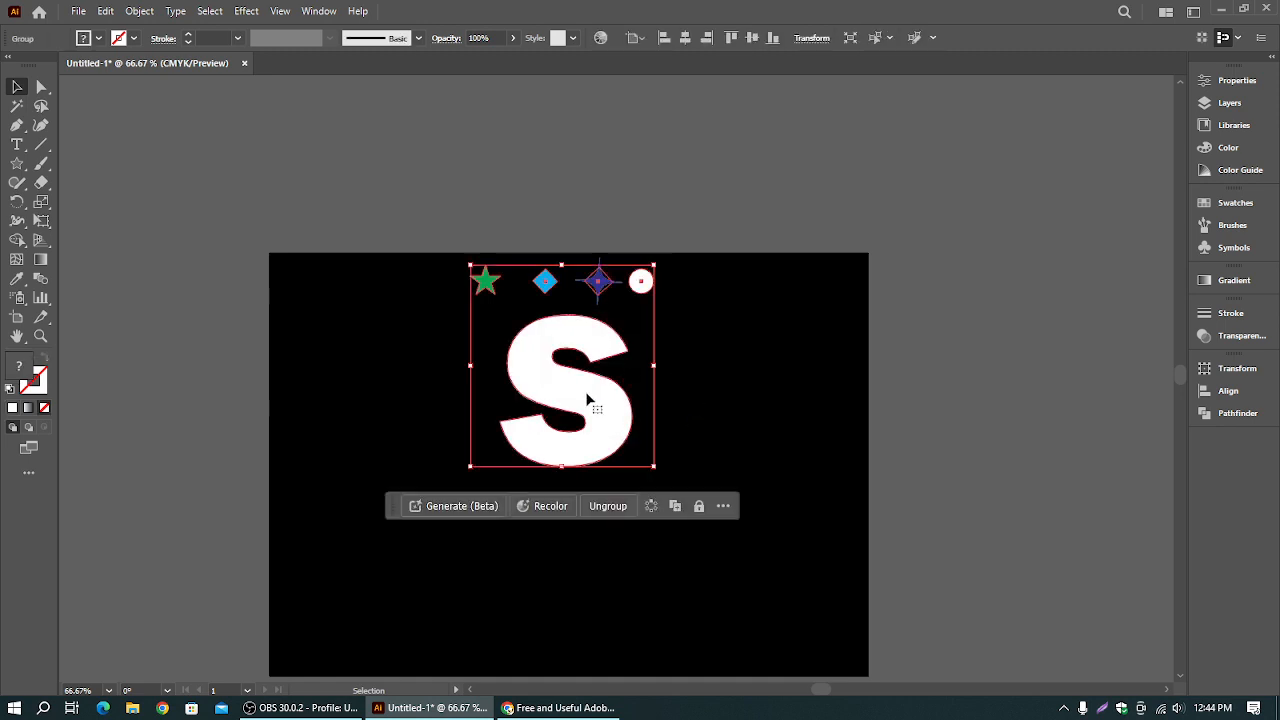
right_click(587, 398)
click(635, 528)
click(652, 358)
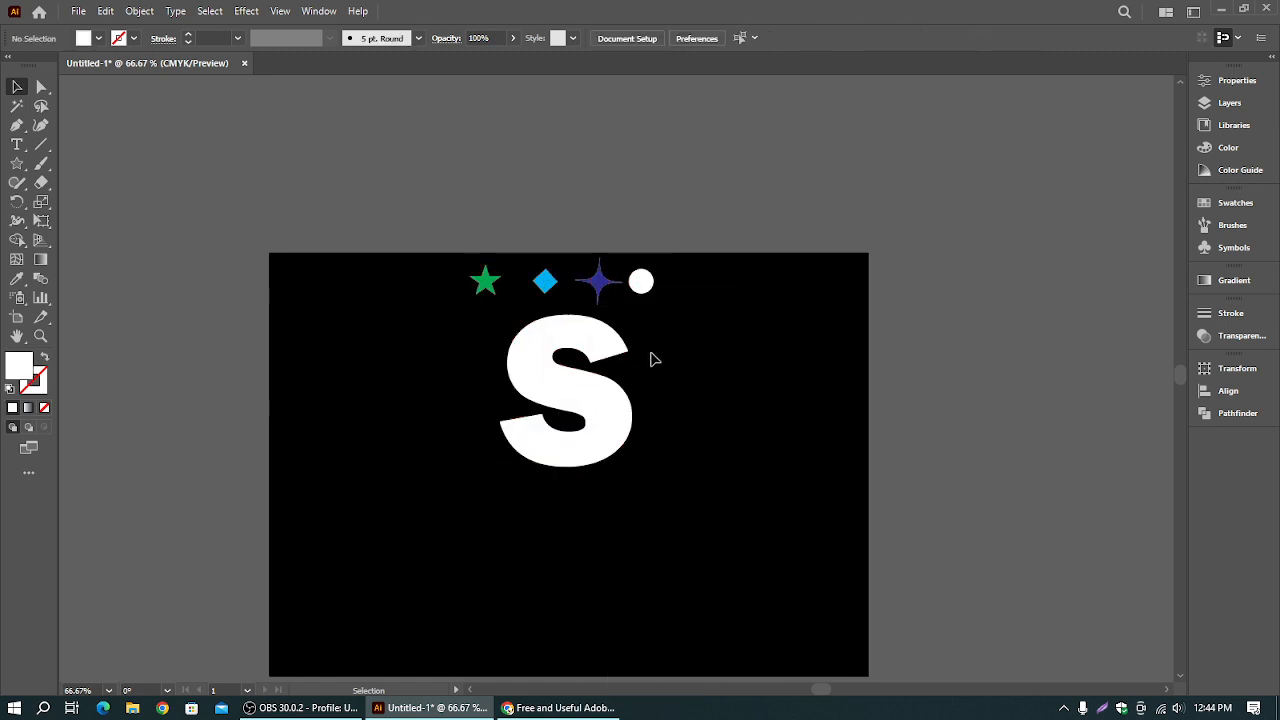
- Move the S and the row of small shapes together off the artboard, to the right of its upper edge
click(642, 287)
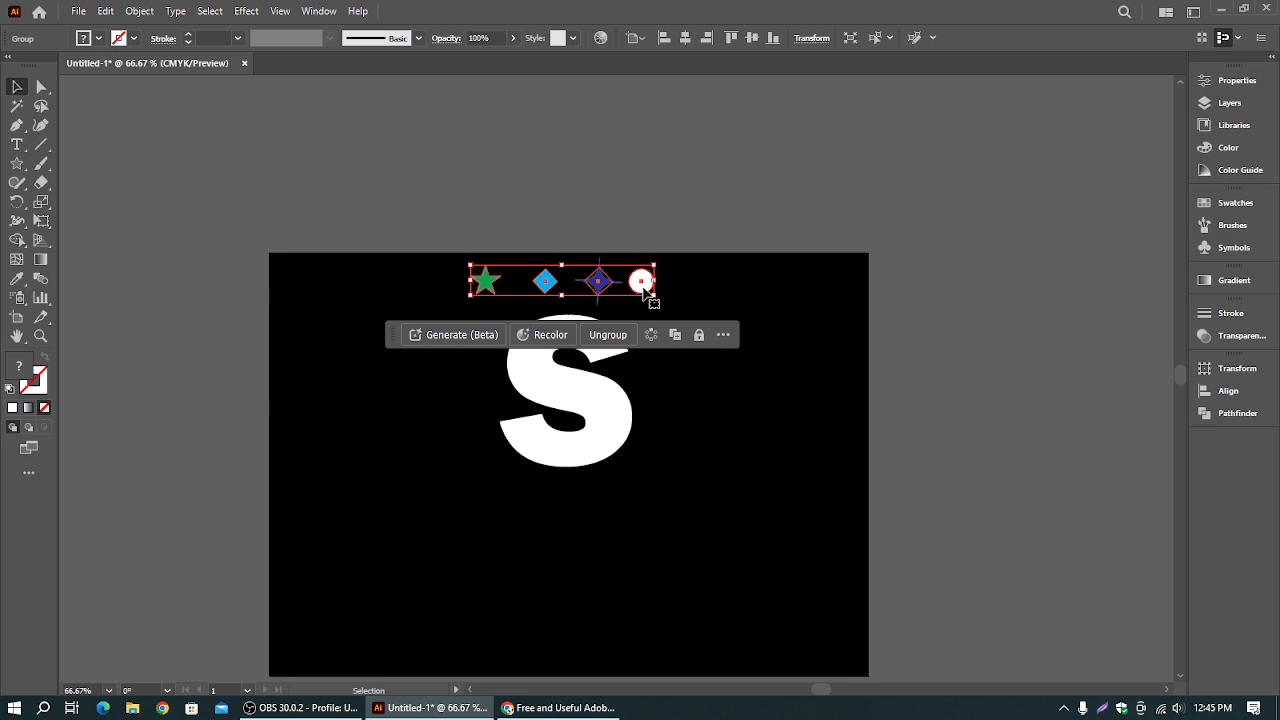
click(677, 216)
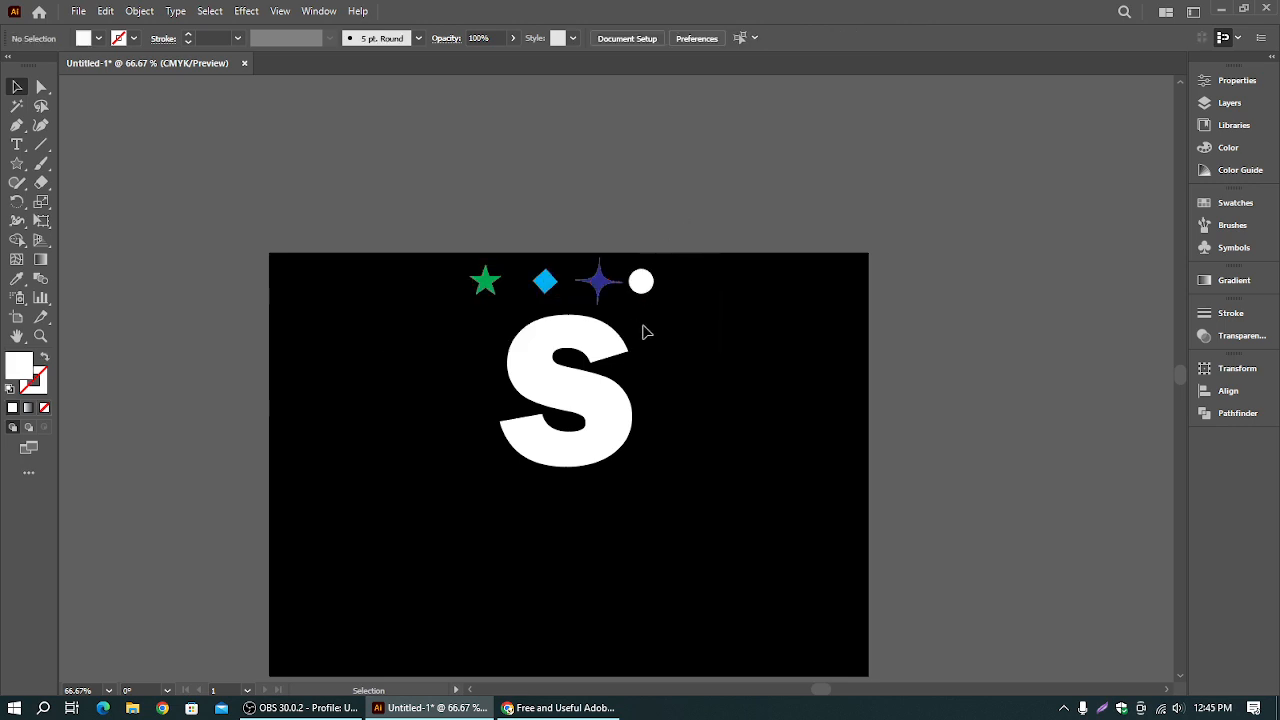
drag(405, 252, 1114, 276)
click(548, 487)
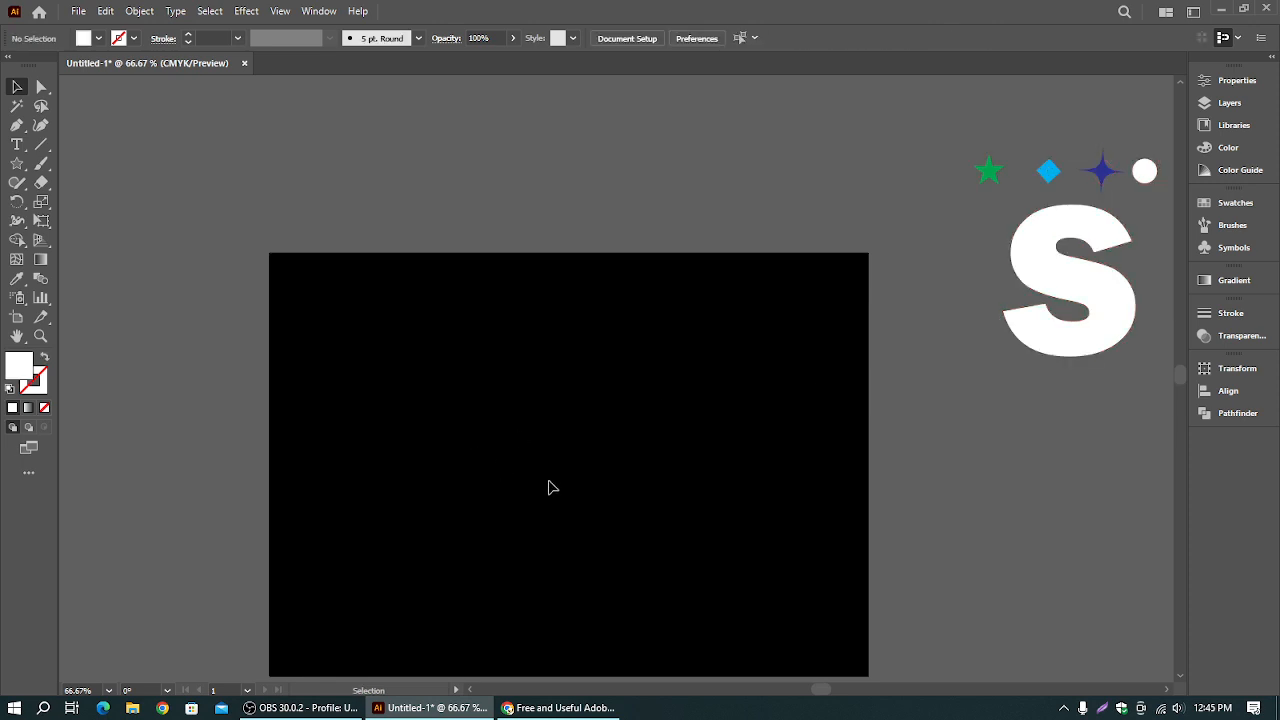
click(77, 10)
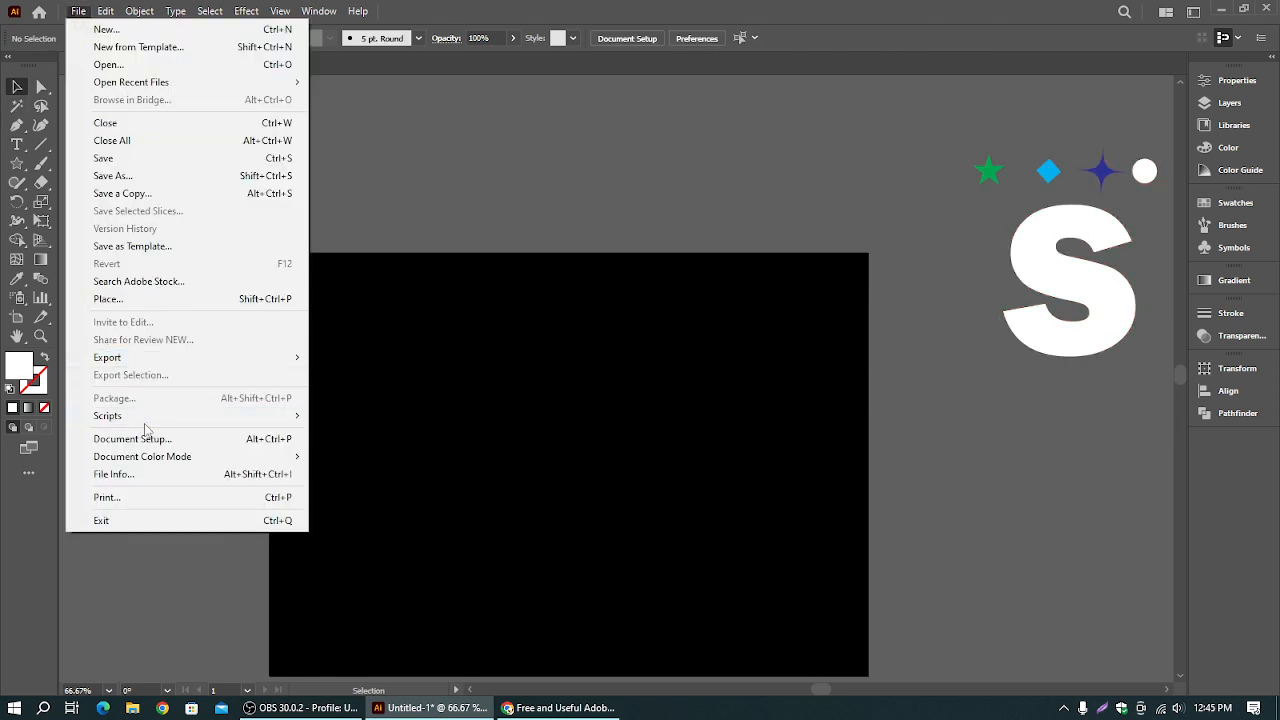
mouse_move(163, 418)
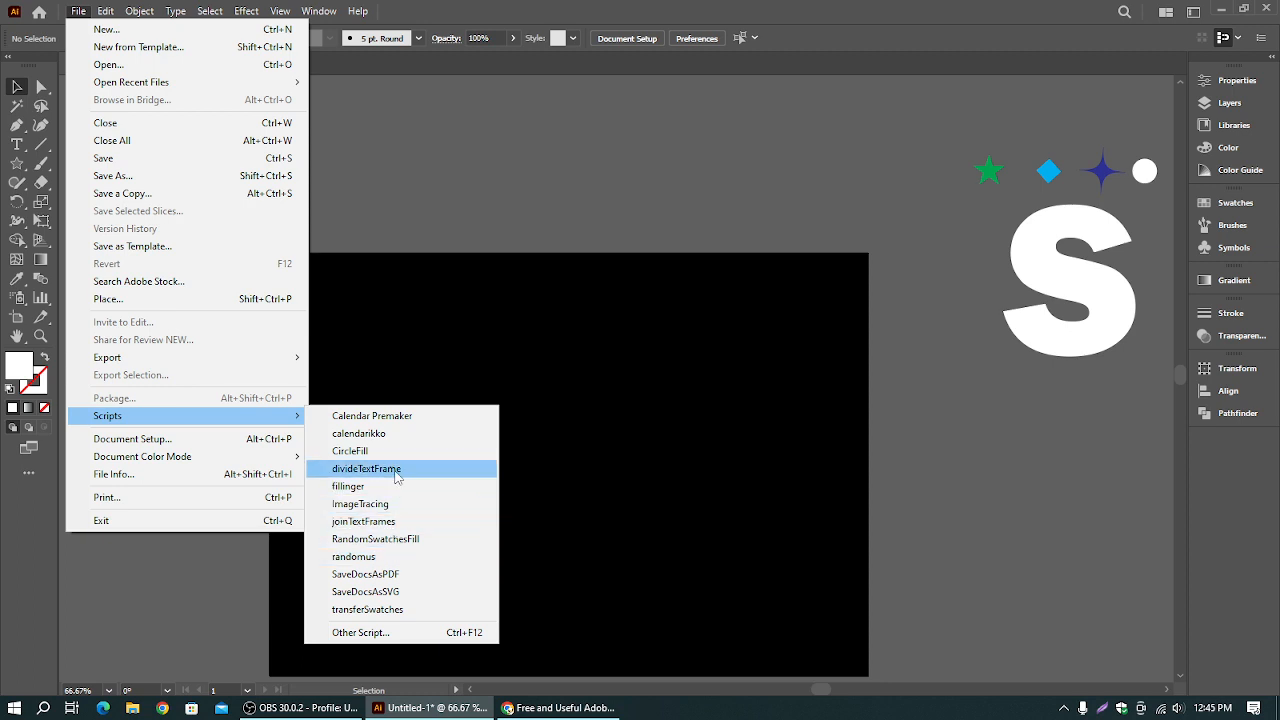
click(648, 421)
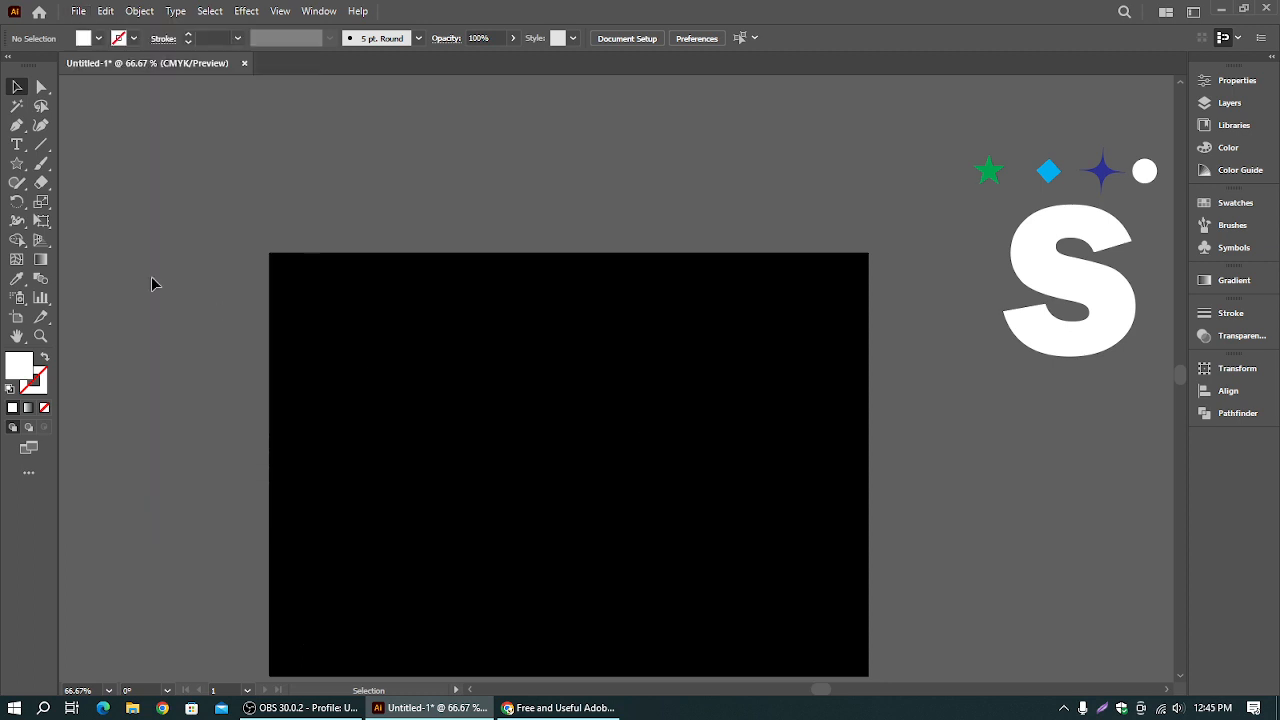
- Switch to Chrome and copy the description paragraph of the Round Any Corner script, returning to Illustrator
click(17, 147)
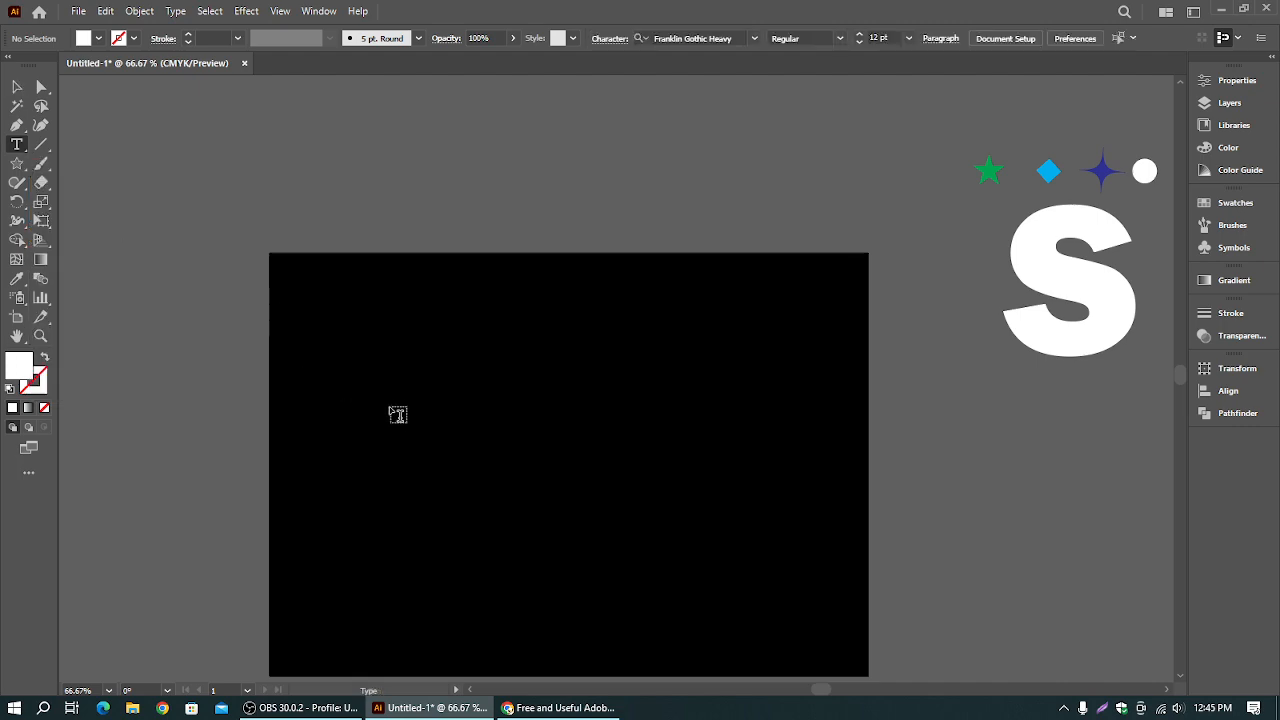
click(558, 707)
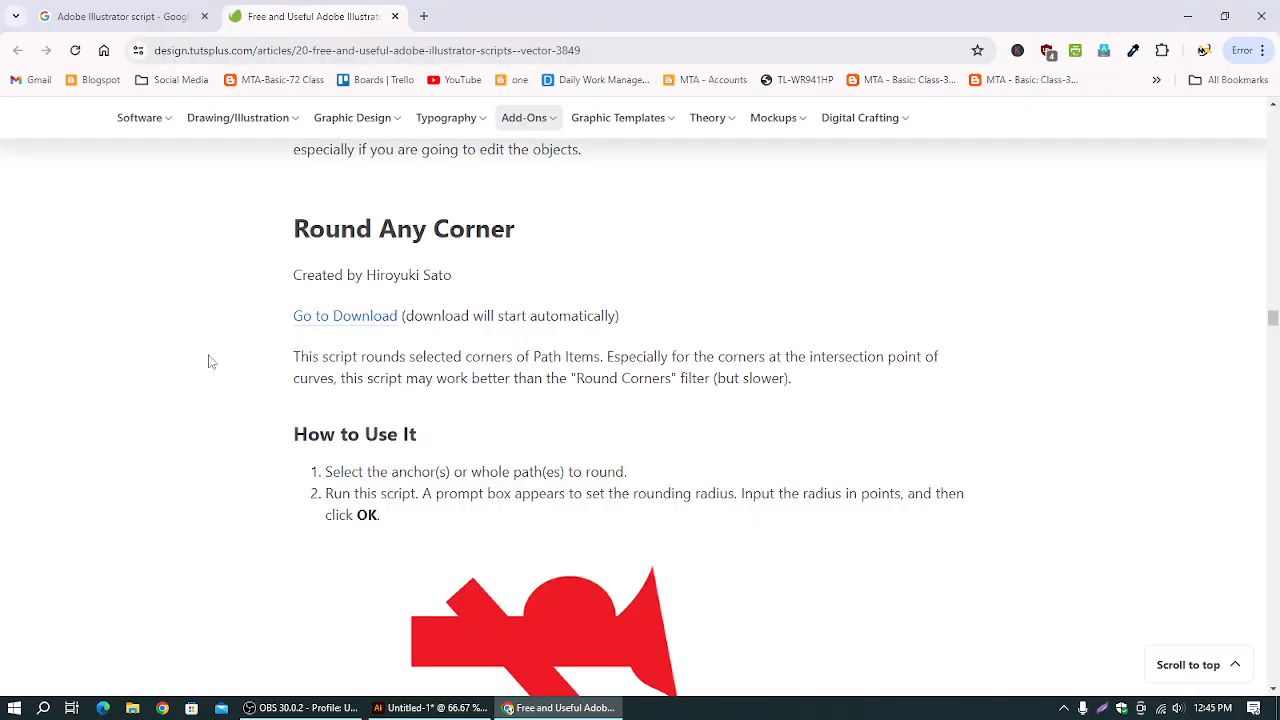
drag(293, 361, 797, 394)
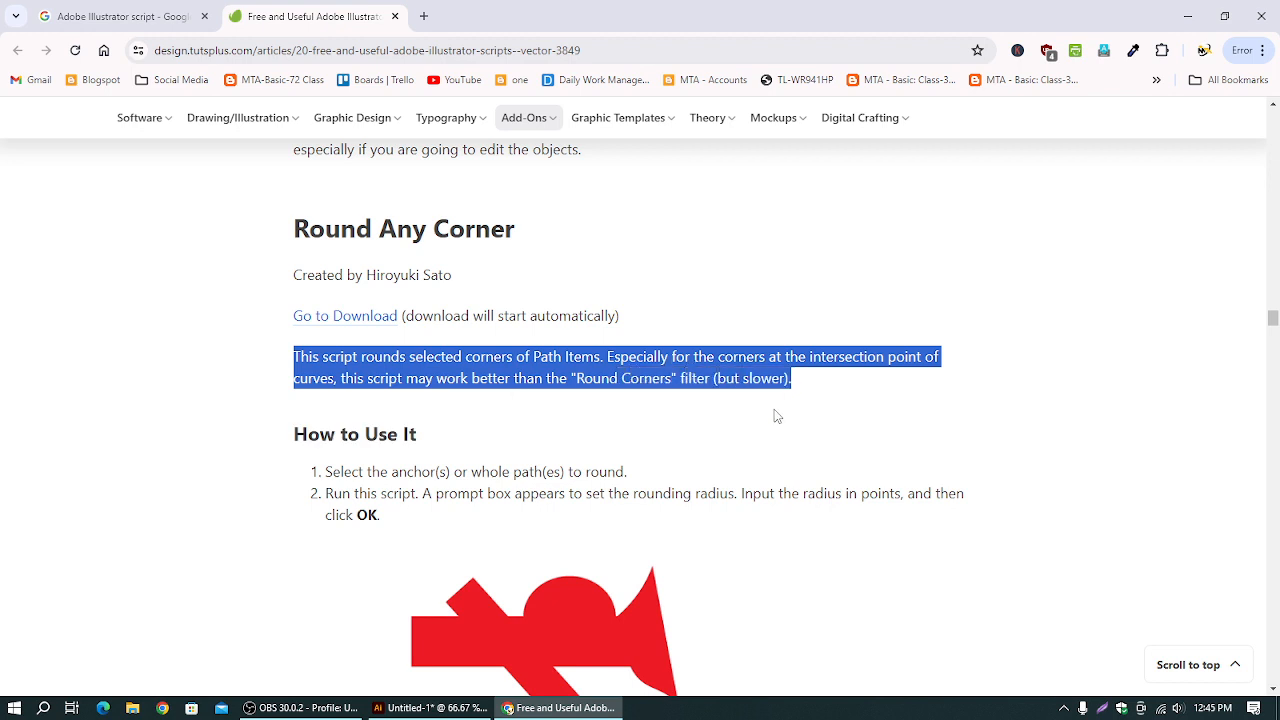
click(1187, 16)
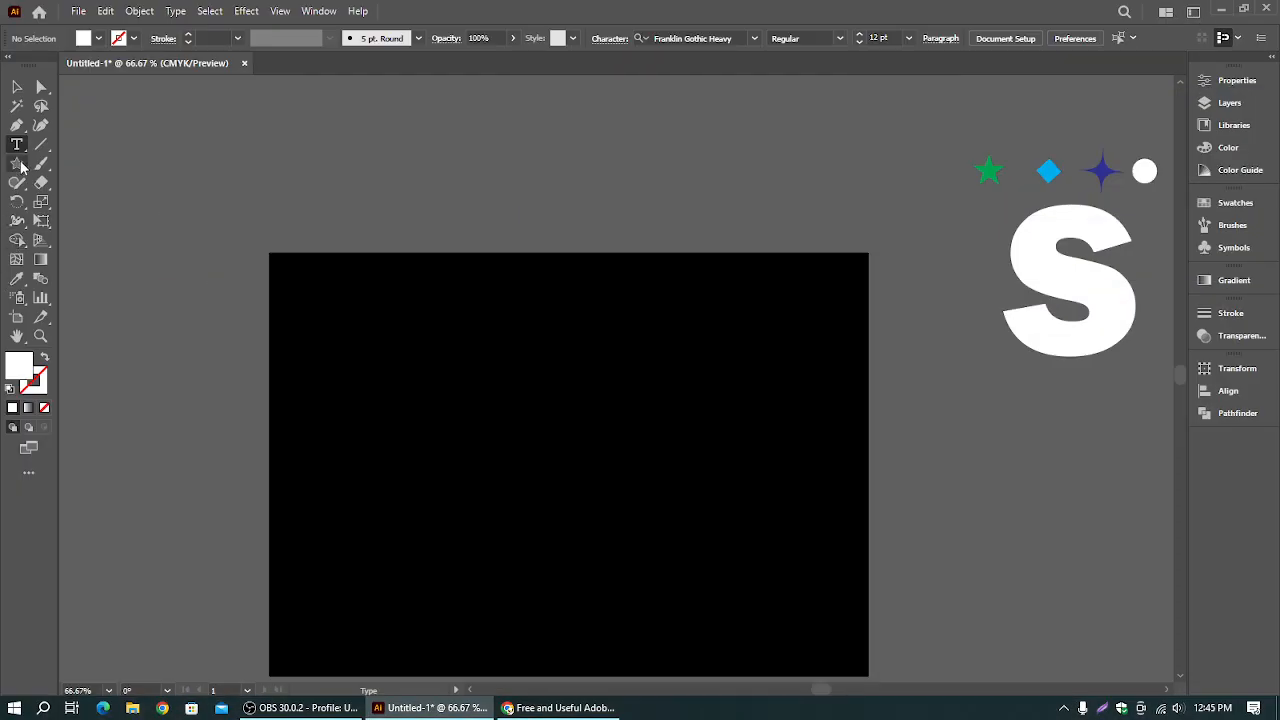
- Paste the copied description as point text on the artboard and fill it with white
click(396, 447)
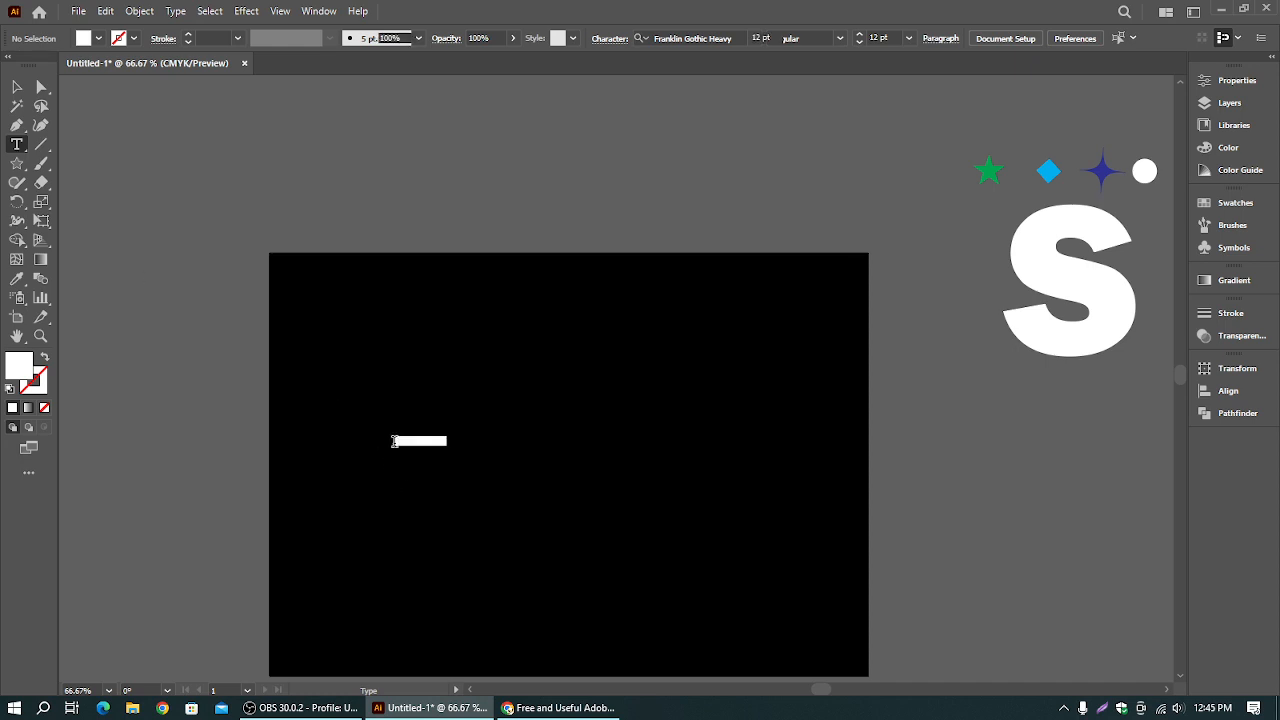
key(Escape)
key(ctrl+v)
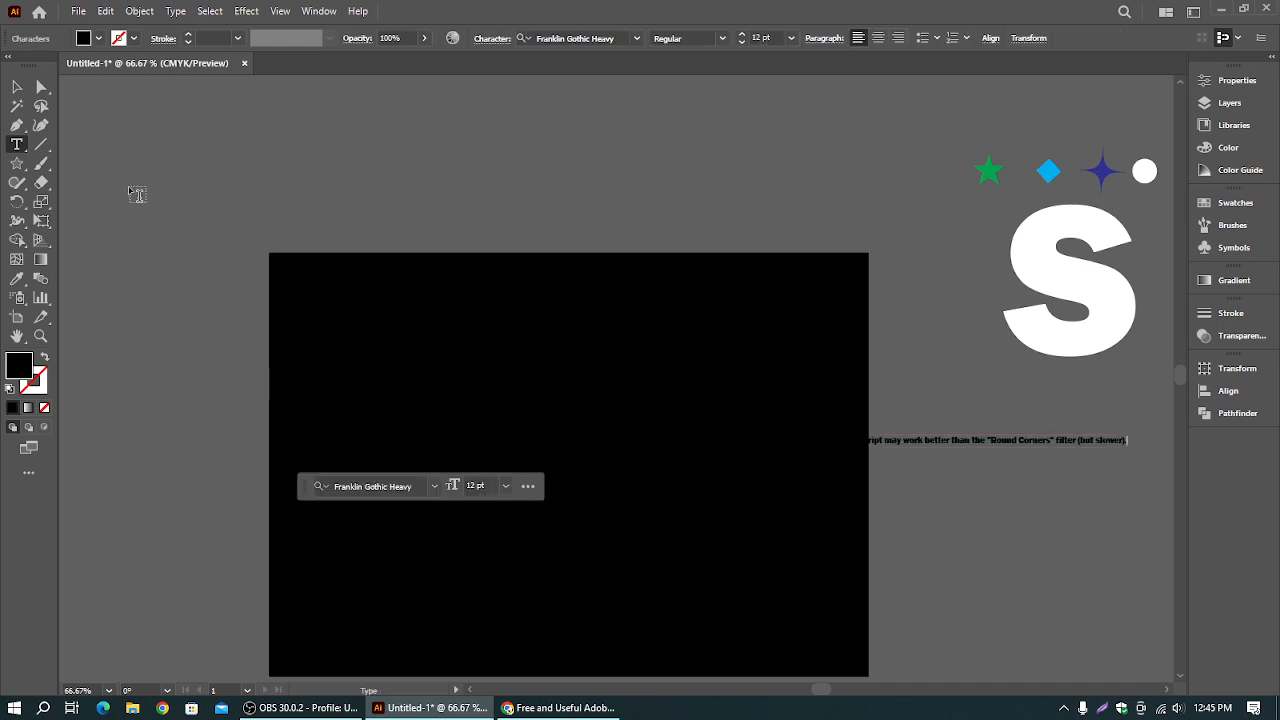
click(18, 88)
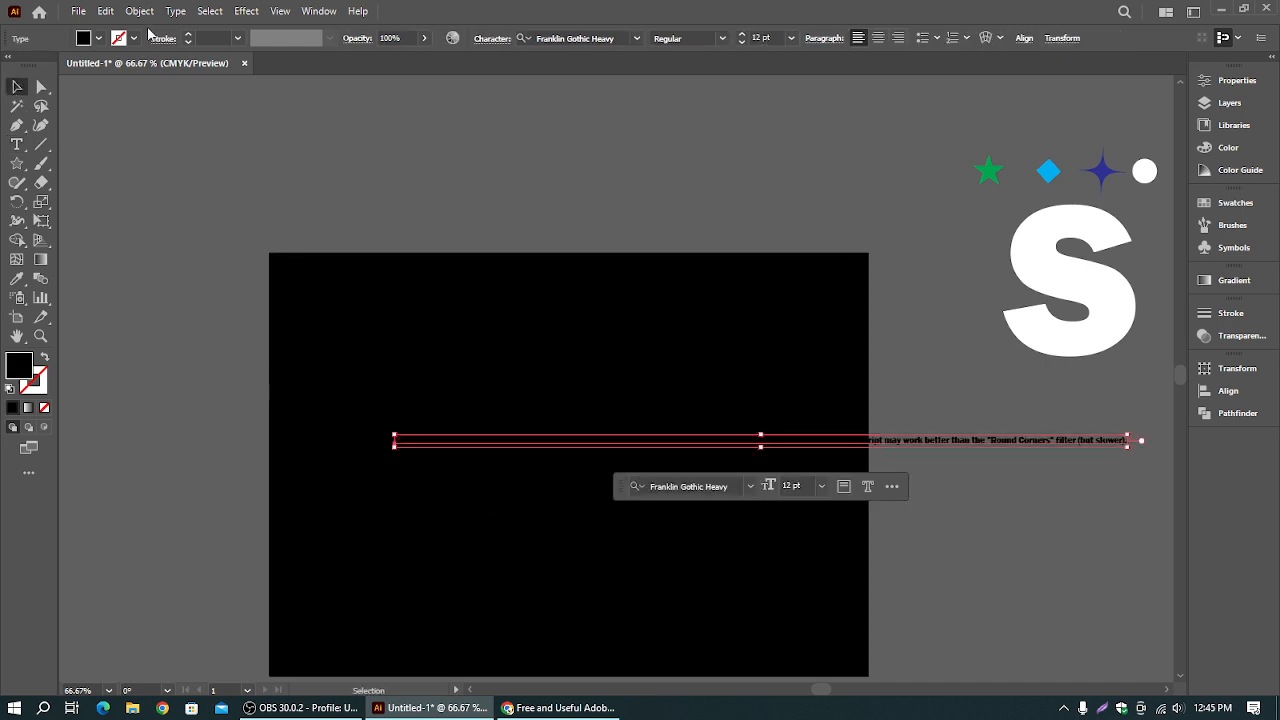
click(97, 39)
click(33, 66)
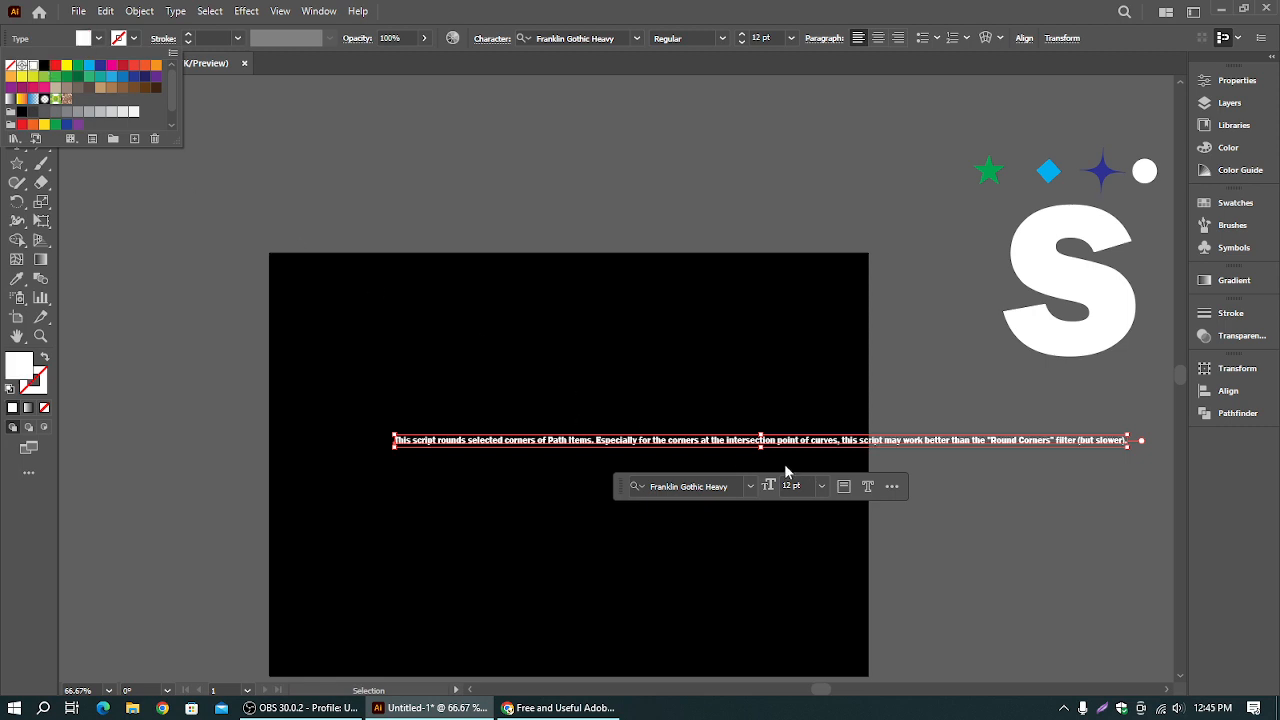
- Break the pasted text into three lines, before "intersection" and before "filter"
click(730, 440)
double_click(740, 440)
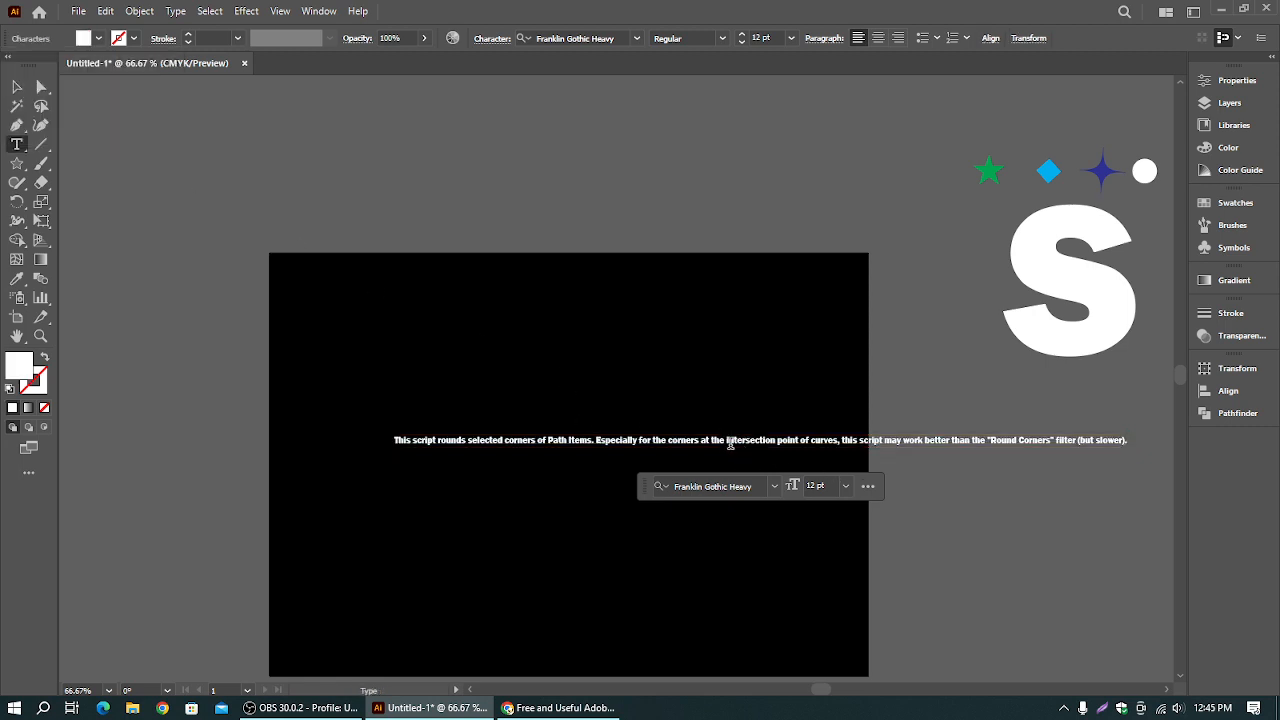
key(Return)
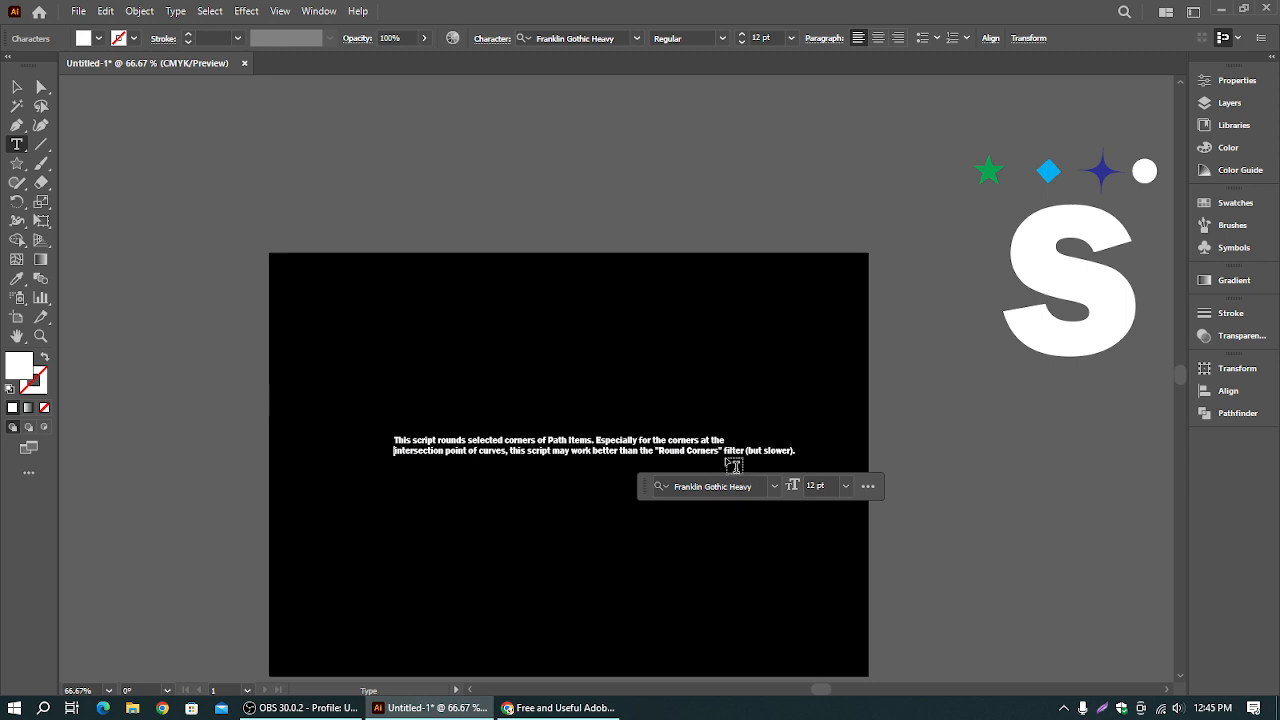
click(724, 450)
key(Return)
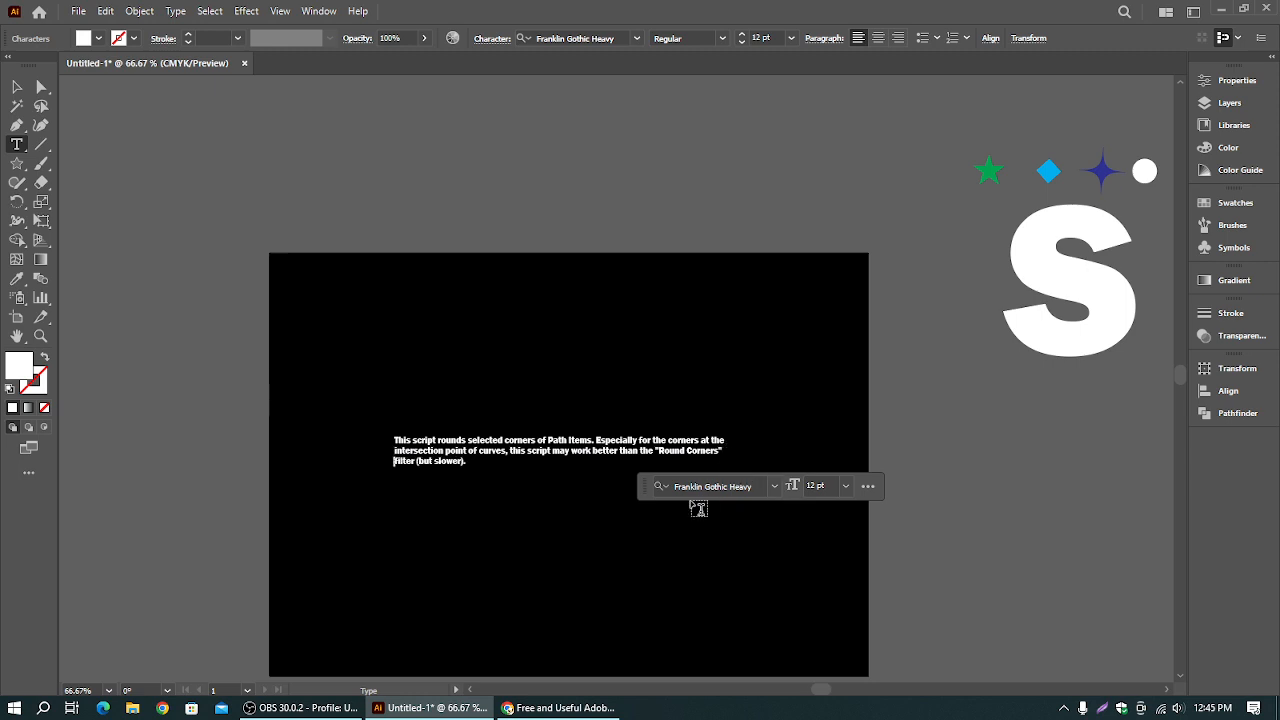
- Enlarge the three-line text to about 18.18 pt and place it across the upper part of the artboard
click(17, 87)
drag(728, 467, 813, 549)
drag(496, 448, 492, 318)
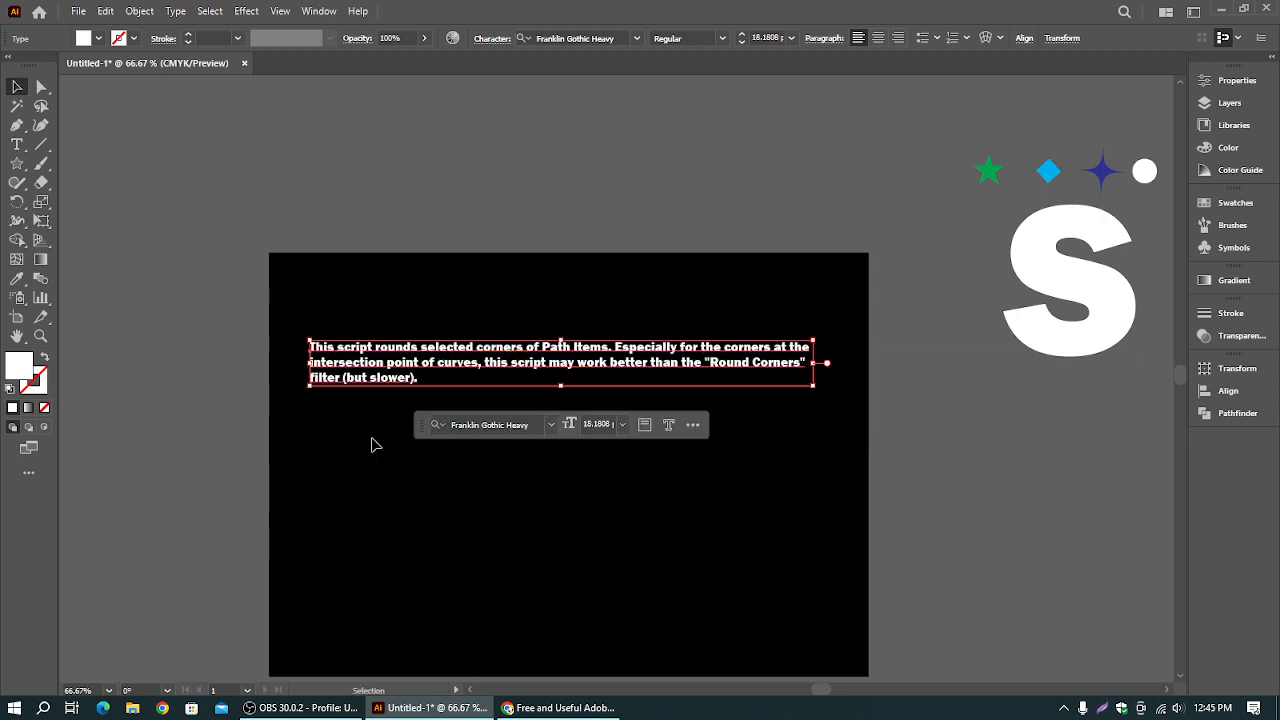
click(1122, 509)
drag(452, 375, 459, 396)
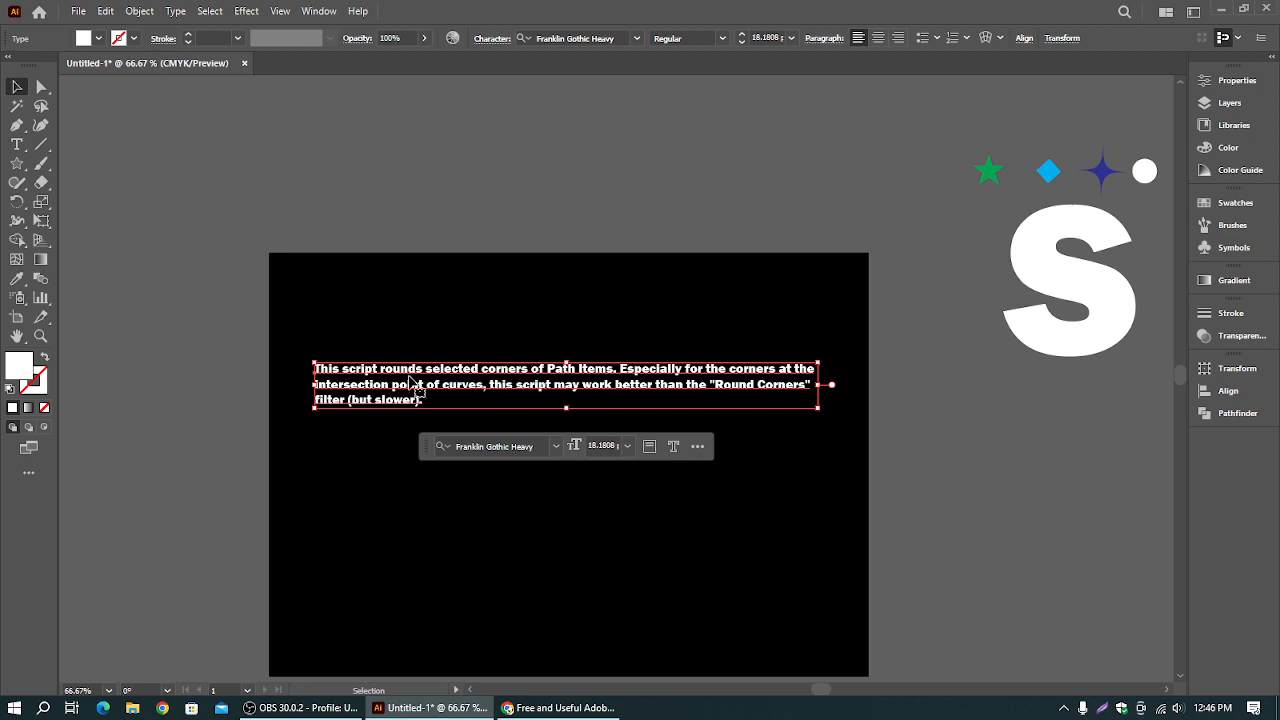
click(383, 326)
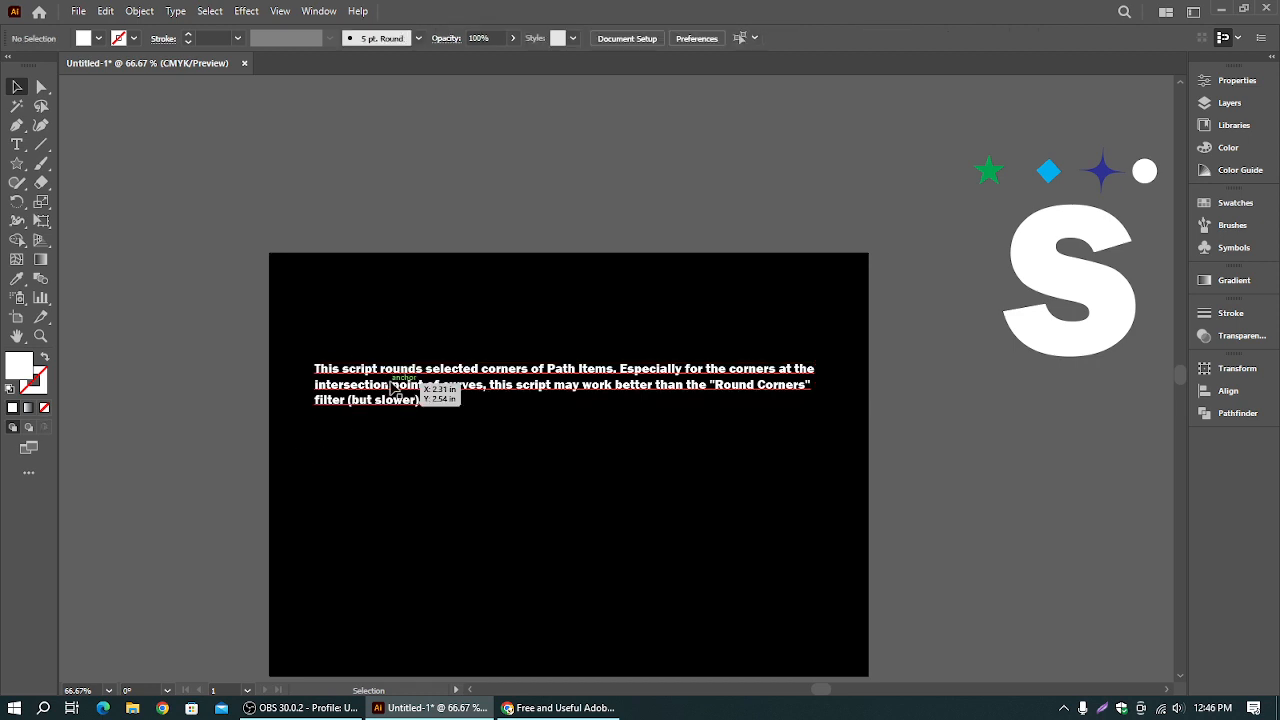
- Run the divideTextFrame script on the three-line text to split it into separate lines
click(428, 386)
click(77, 12)
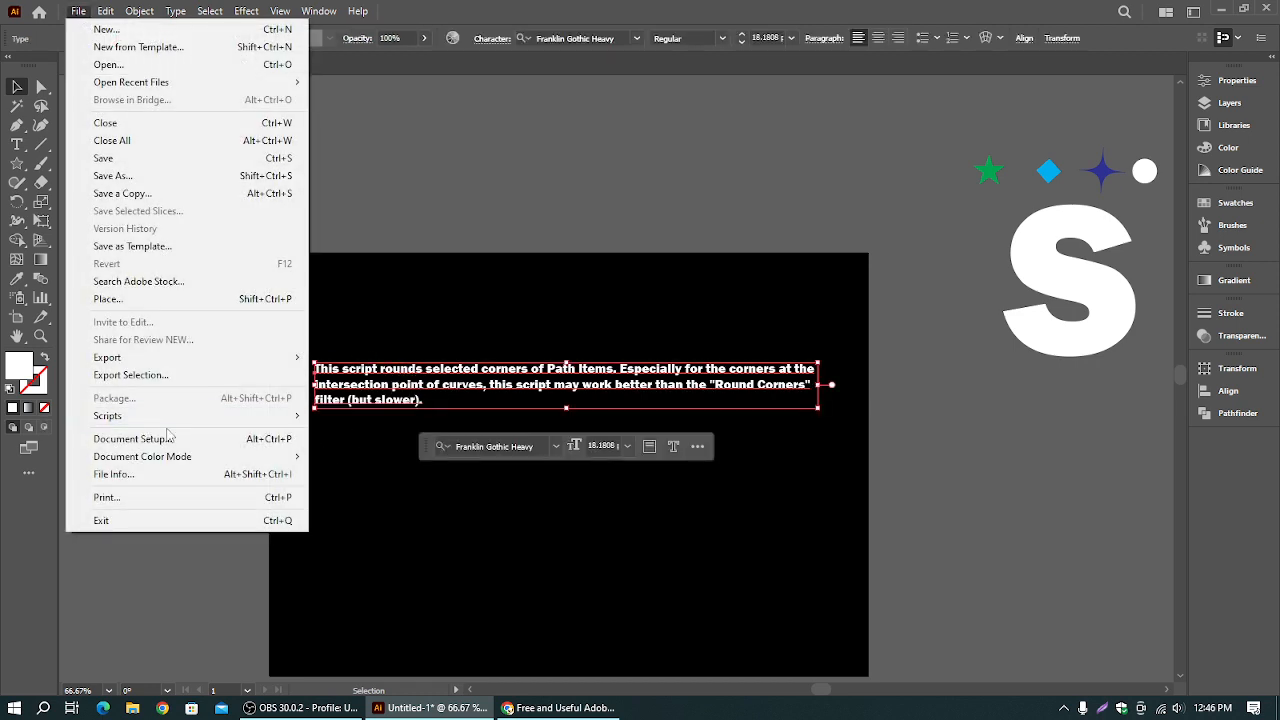
mouse_move(290, 418)
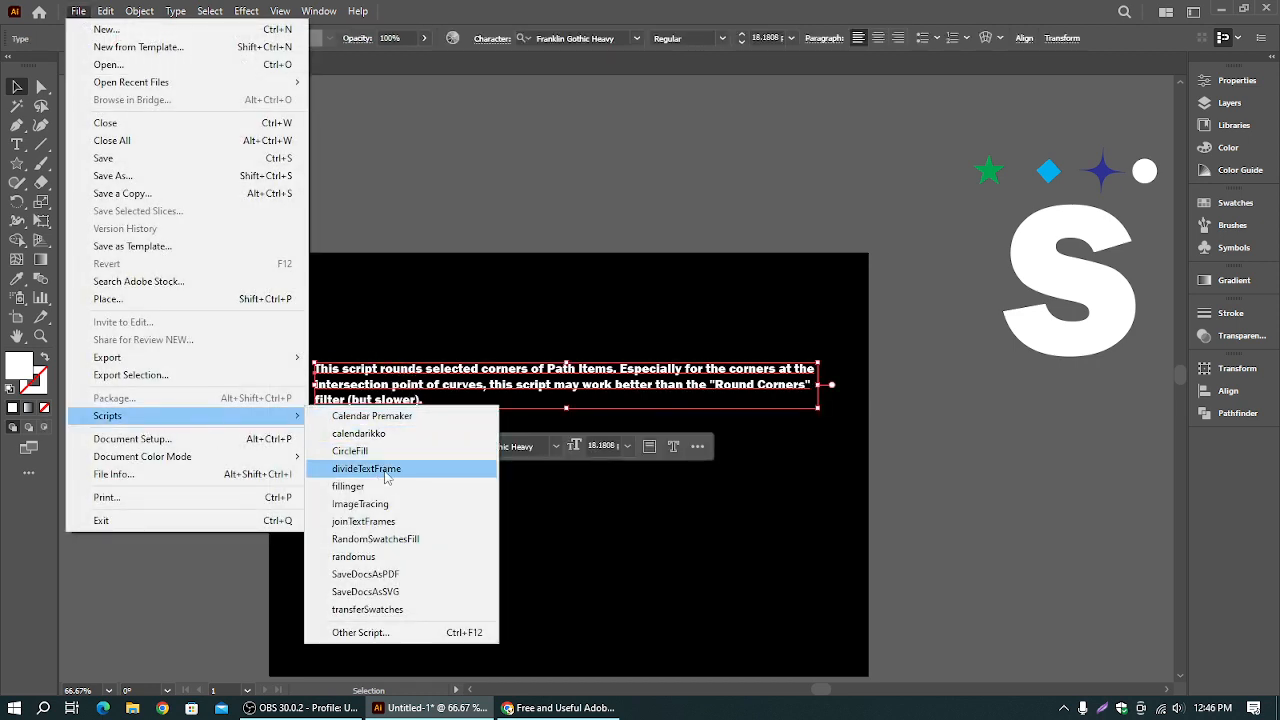
click(386, 478)
click(391, 289)
- Spread the second and third text lines down the artboard, and bring them back closer beneath the first line
drag(386, 416, 380, 505)
drag(402, 392, 400, 455)
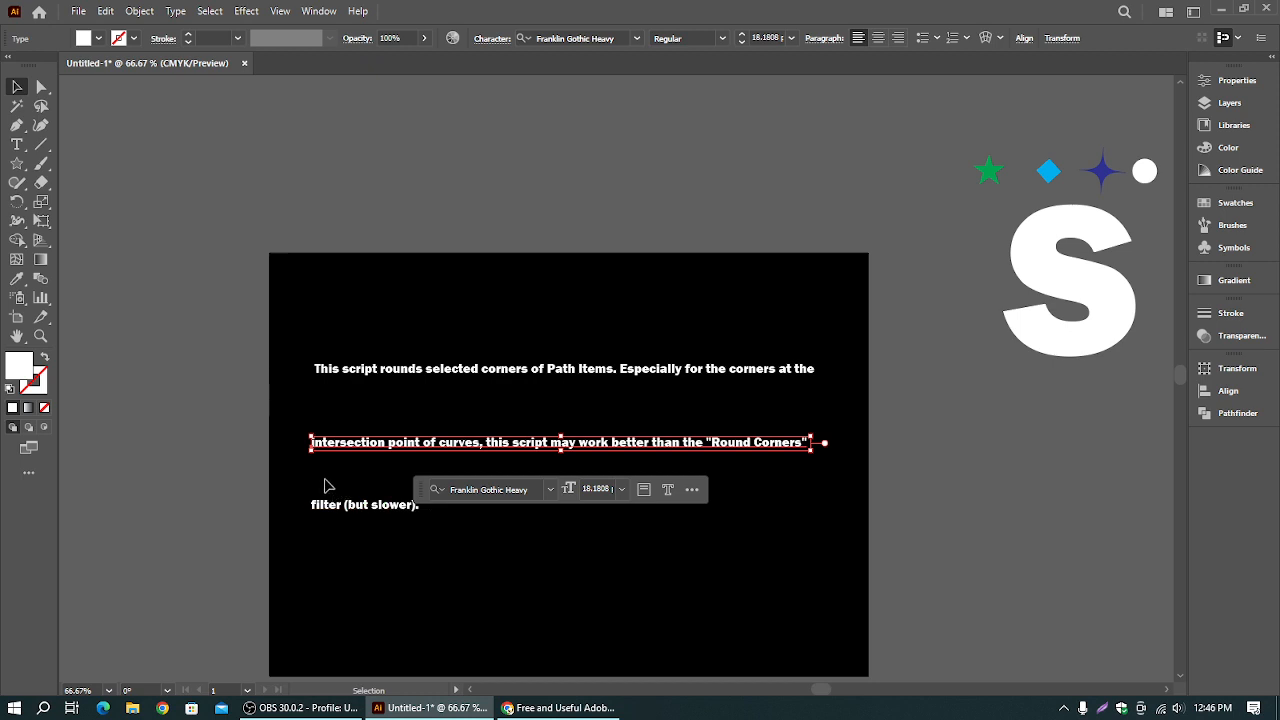
click(398, 428)
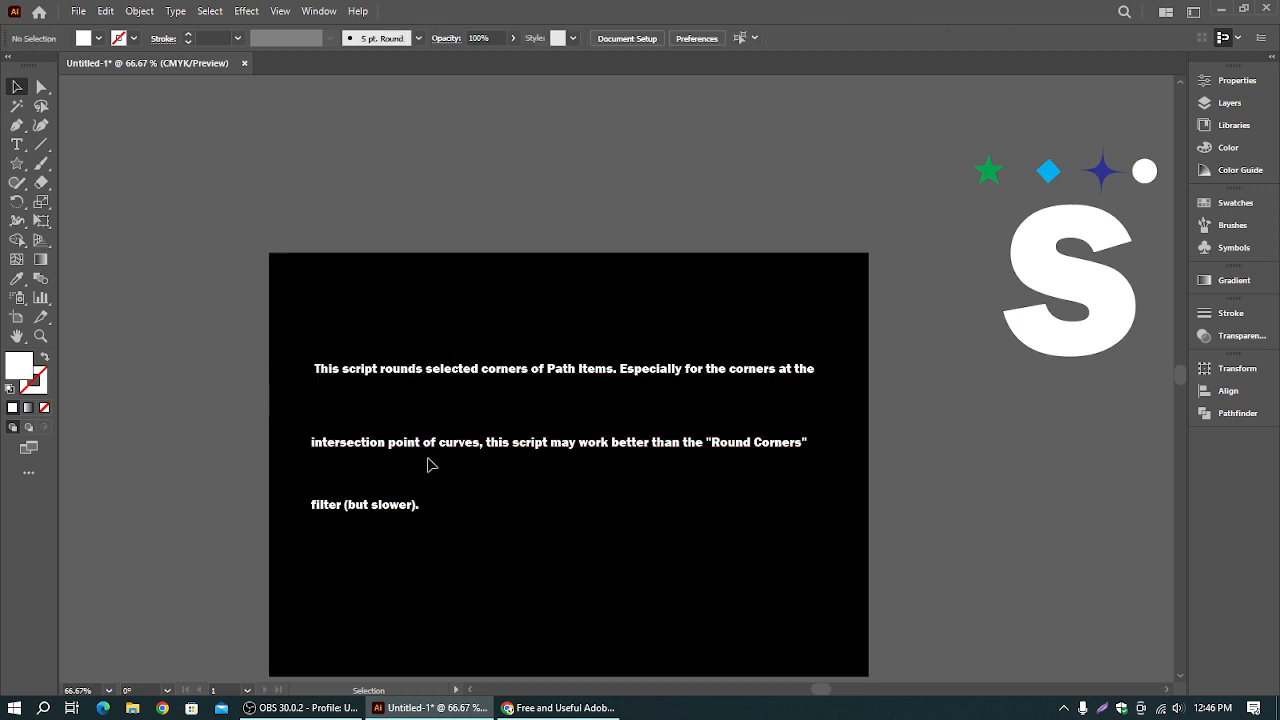
drag(427, 465, 463, 409)
drag(384, 508, 394, 434)
- Join the three text lines with the joinTextFrames script, allowing a variance of 1 pixel and skipping character formatting
drag(405, 323, 378, 438)
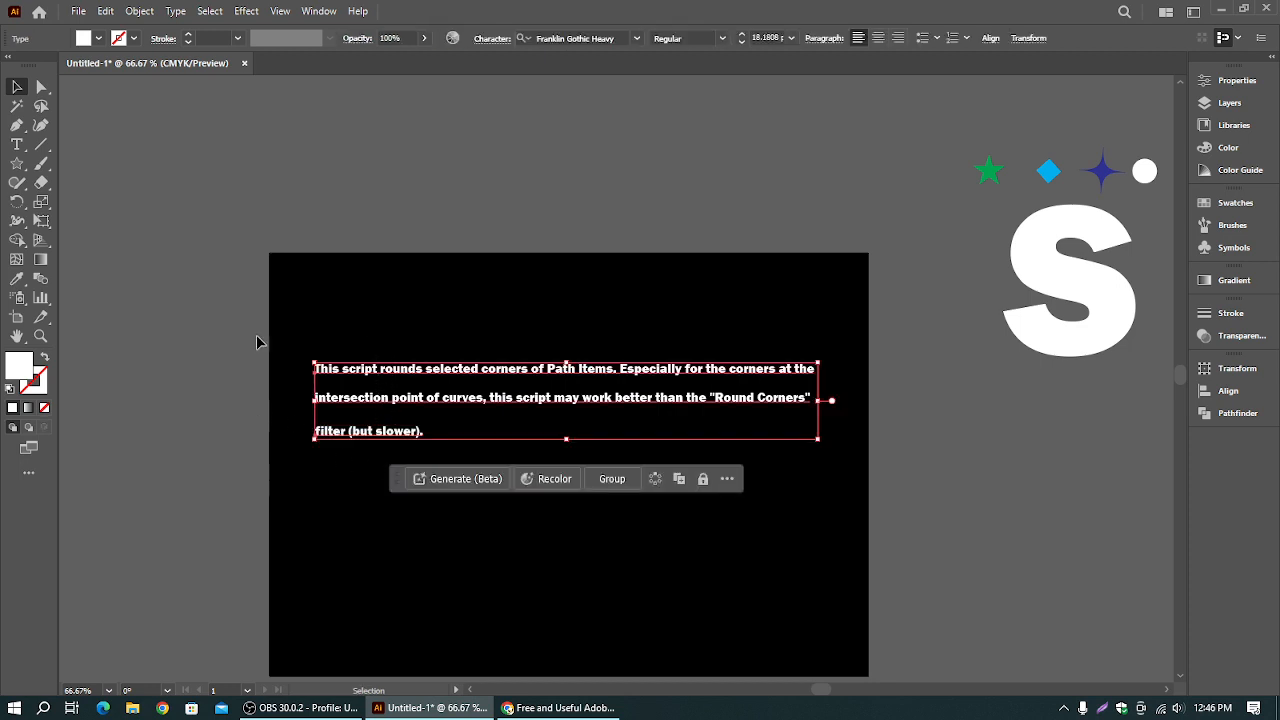
click(78, 12)
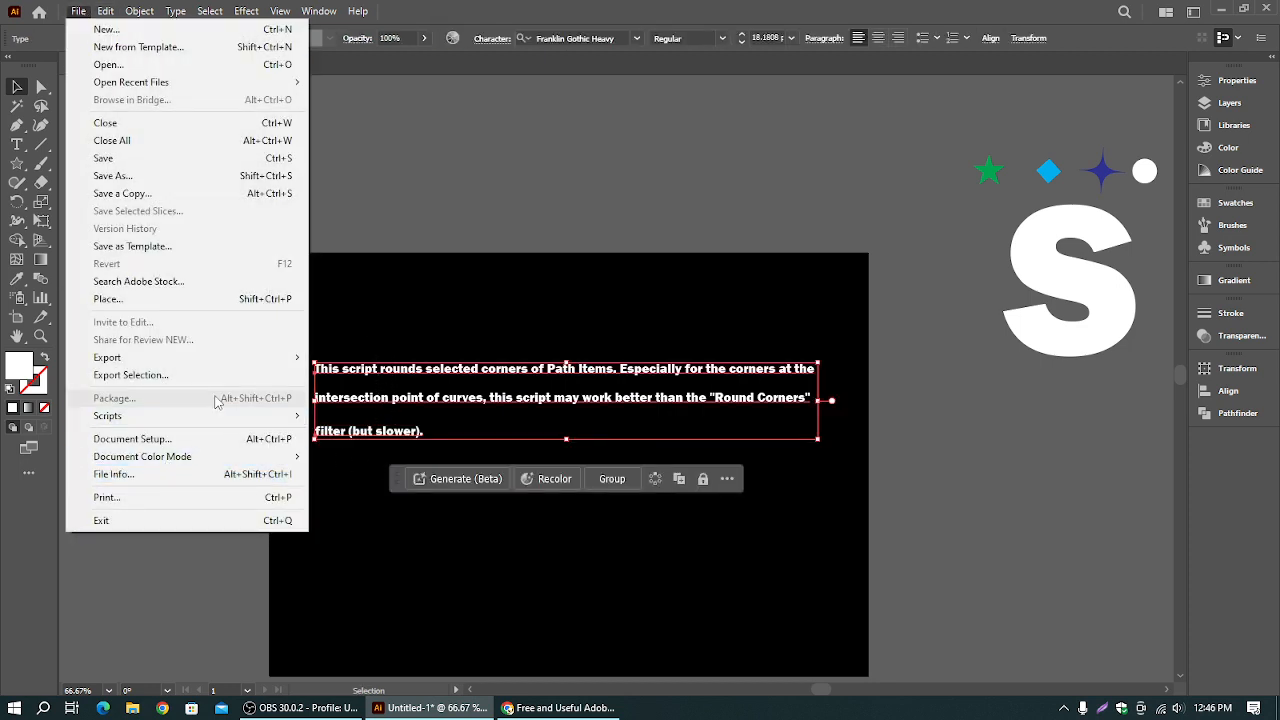
mouse_move(222, 416)
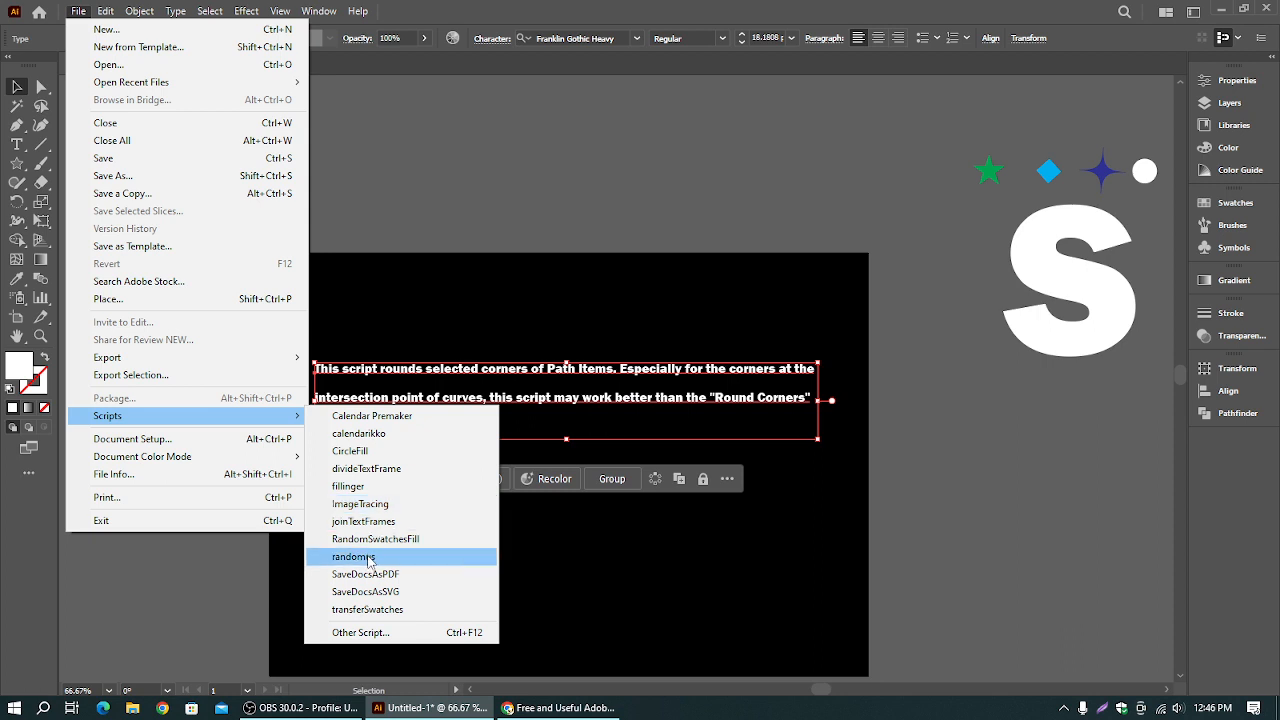
click(363, 521)
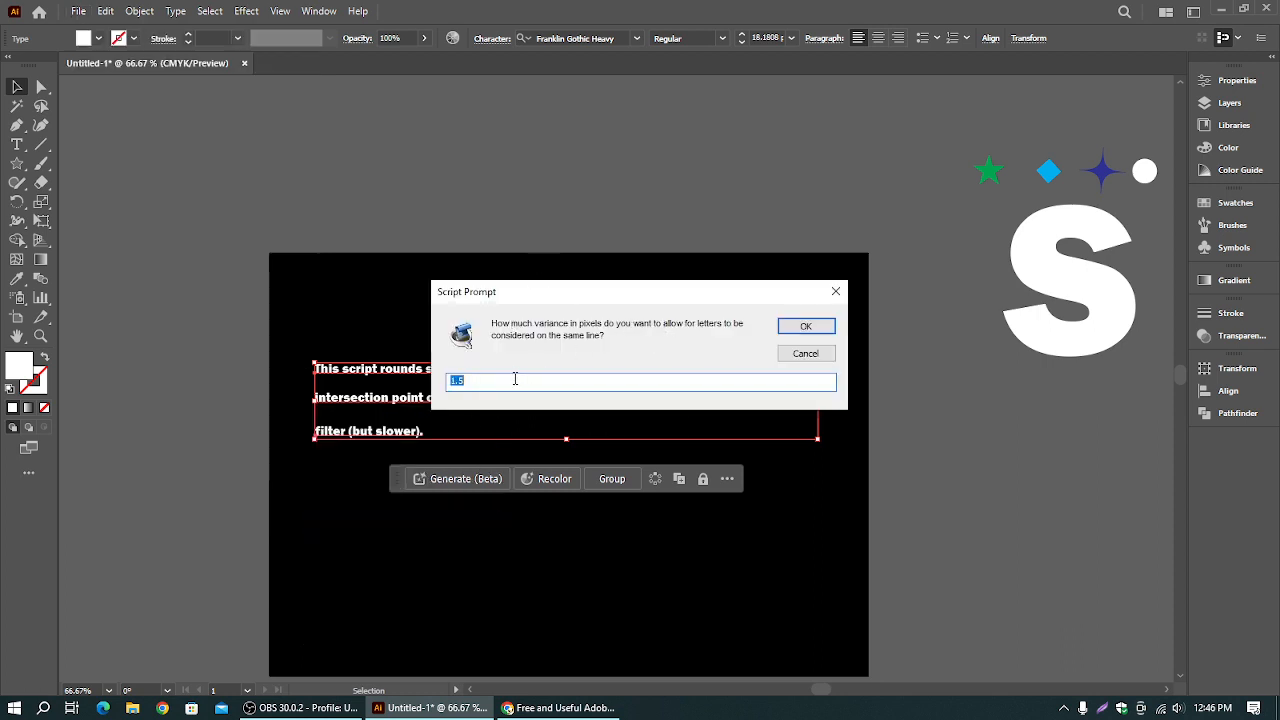
drag(476, 385, 428, 386)
text(1)
click(806, 326)
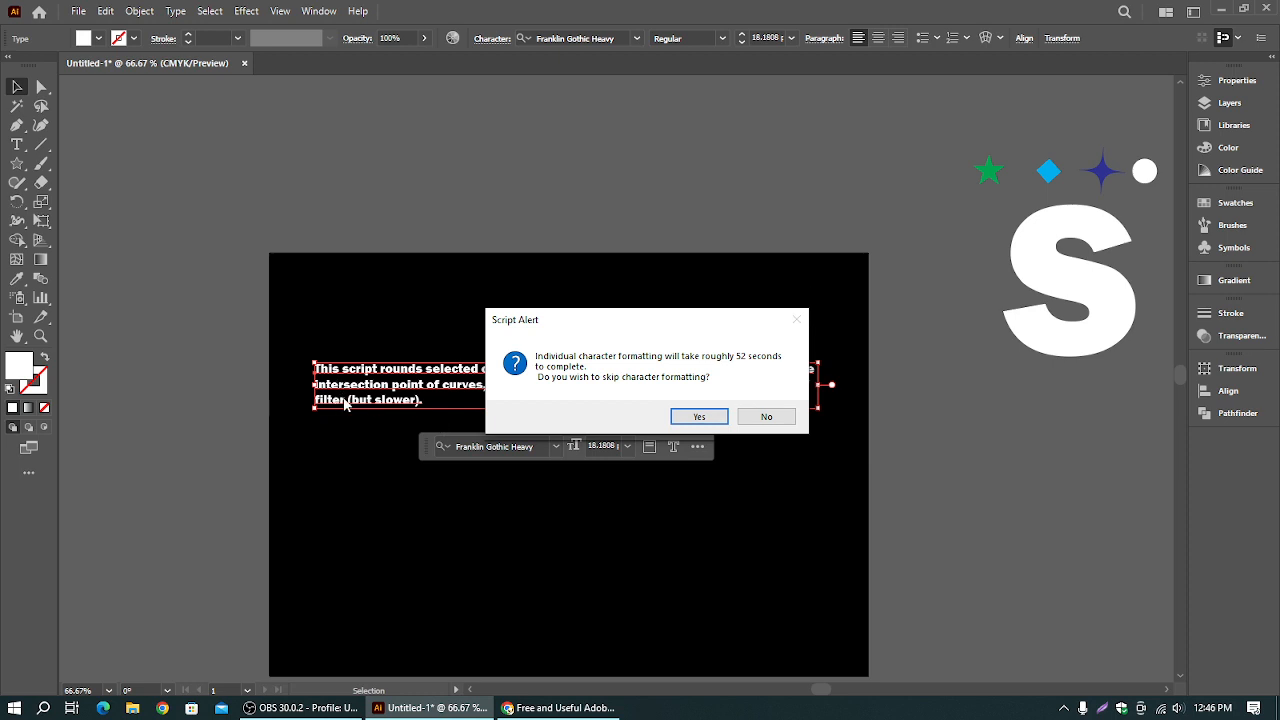
click(699, 416)
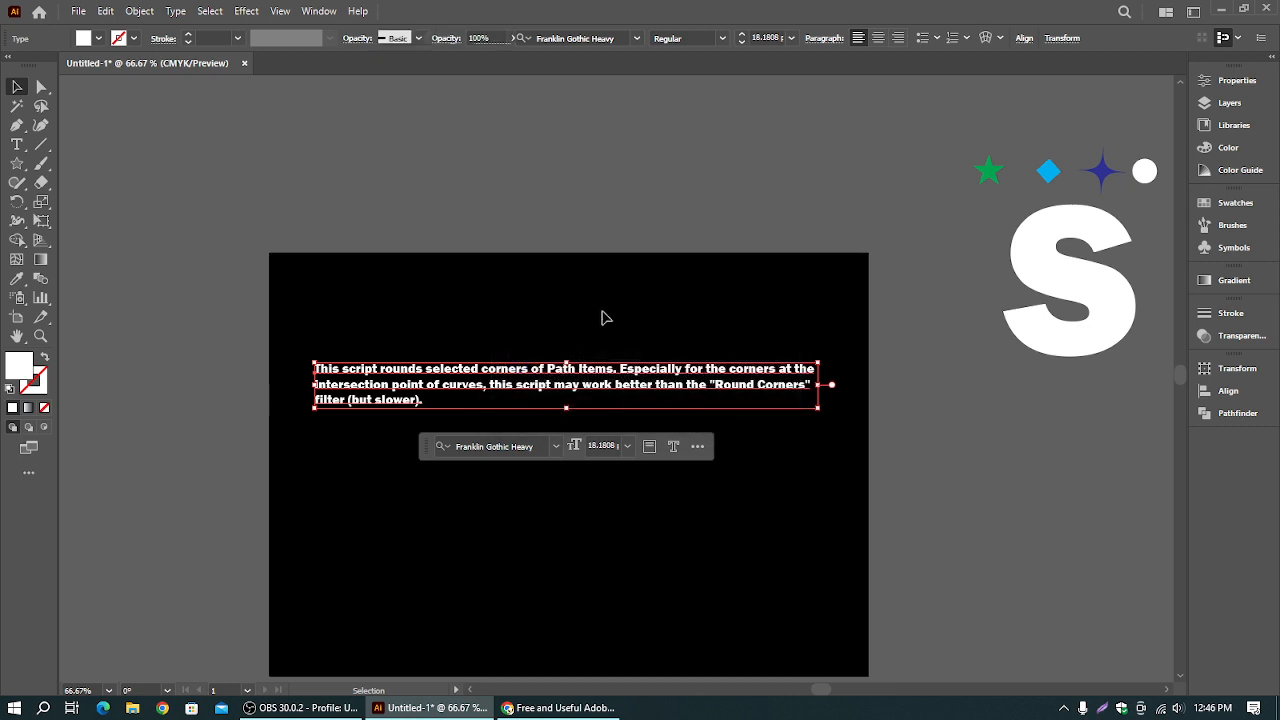
drag(490, 388, 491, 391)
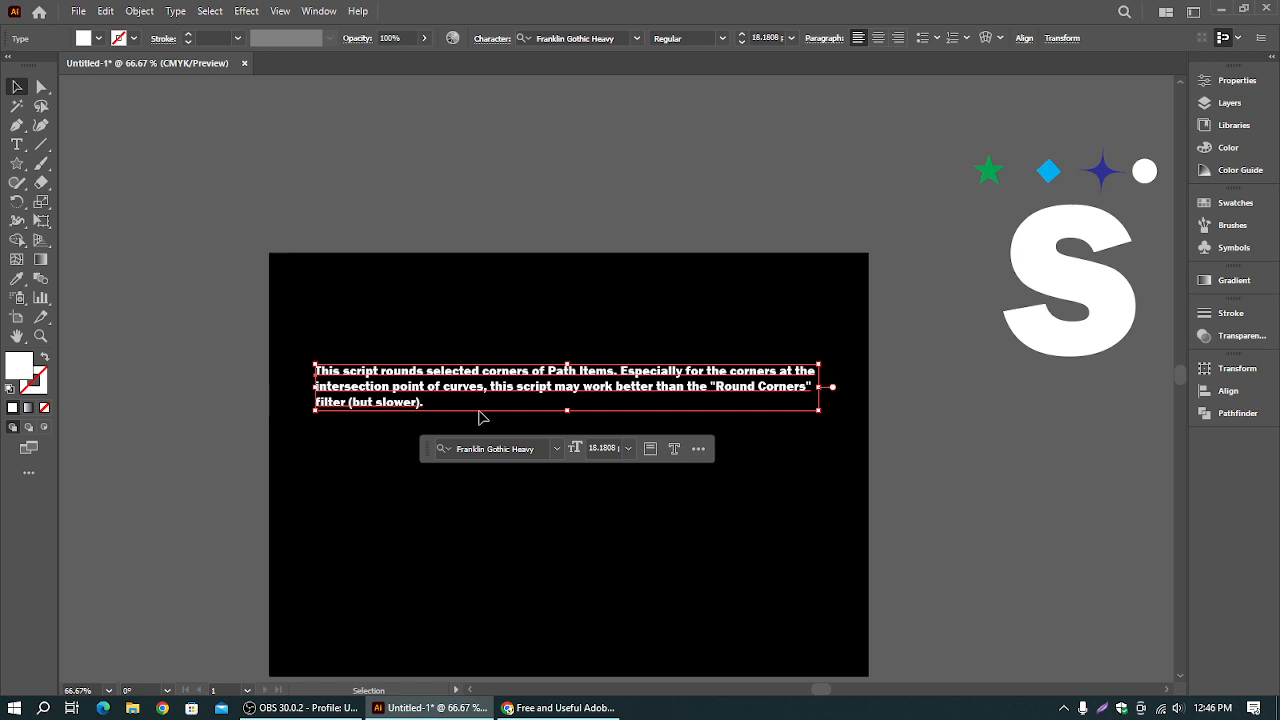
click(828, 472)
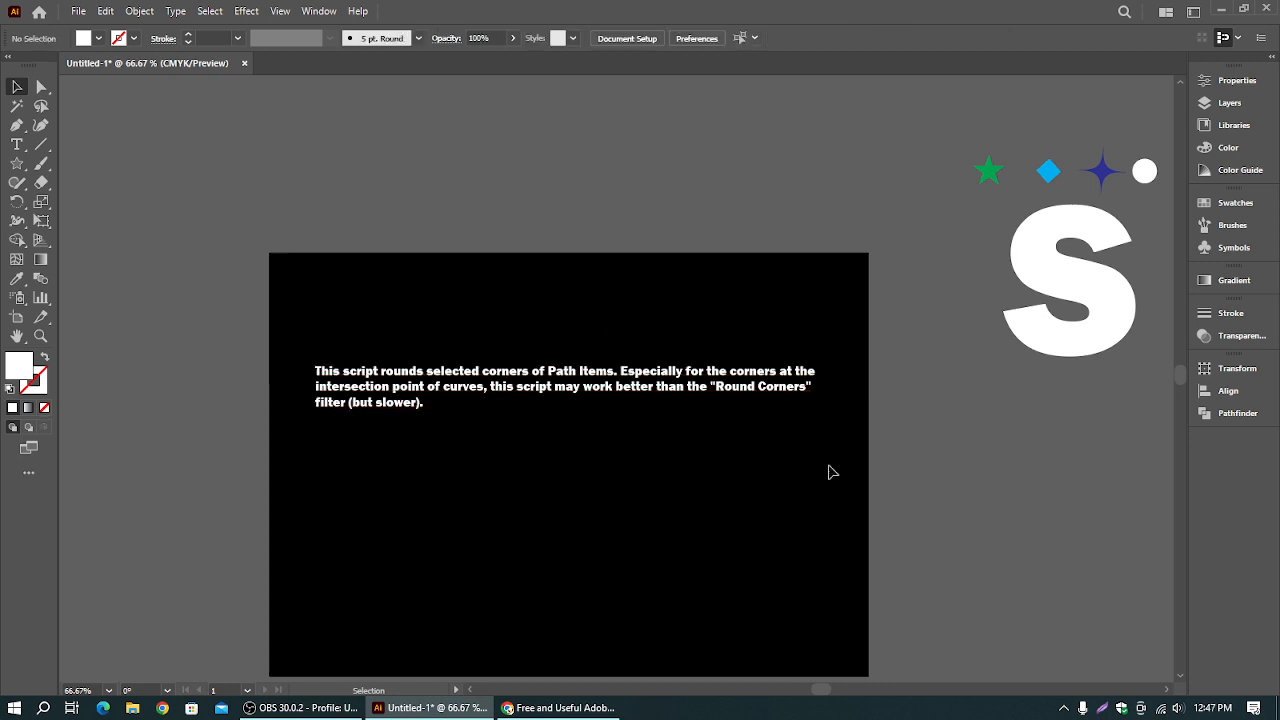
click(78, 11)
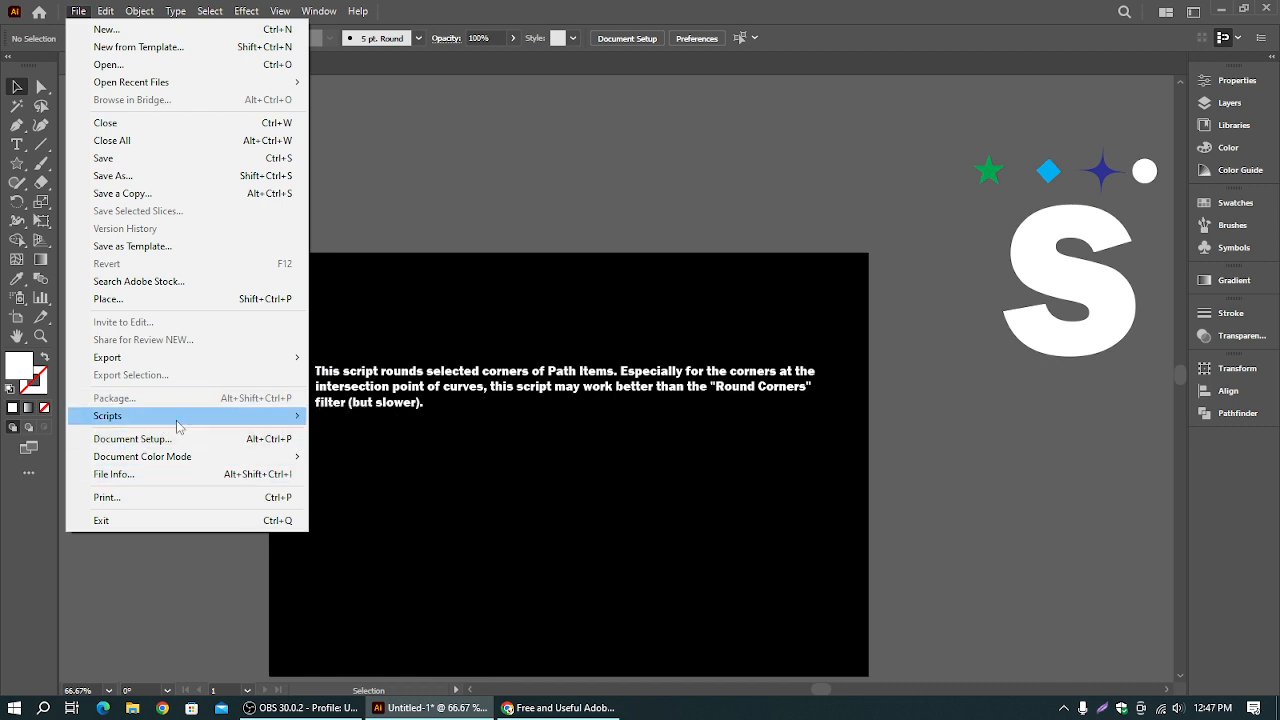
mouse_move(178, 427)
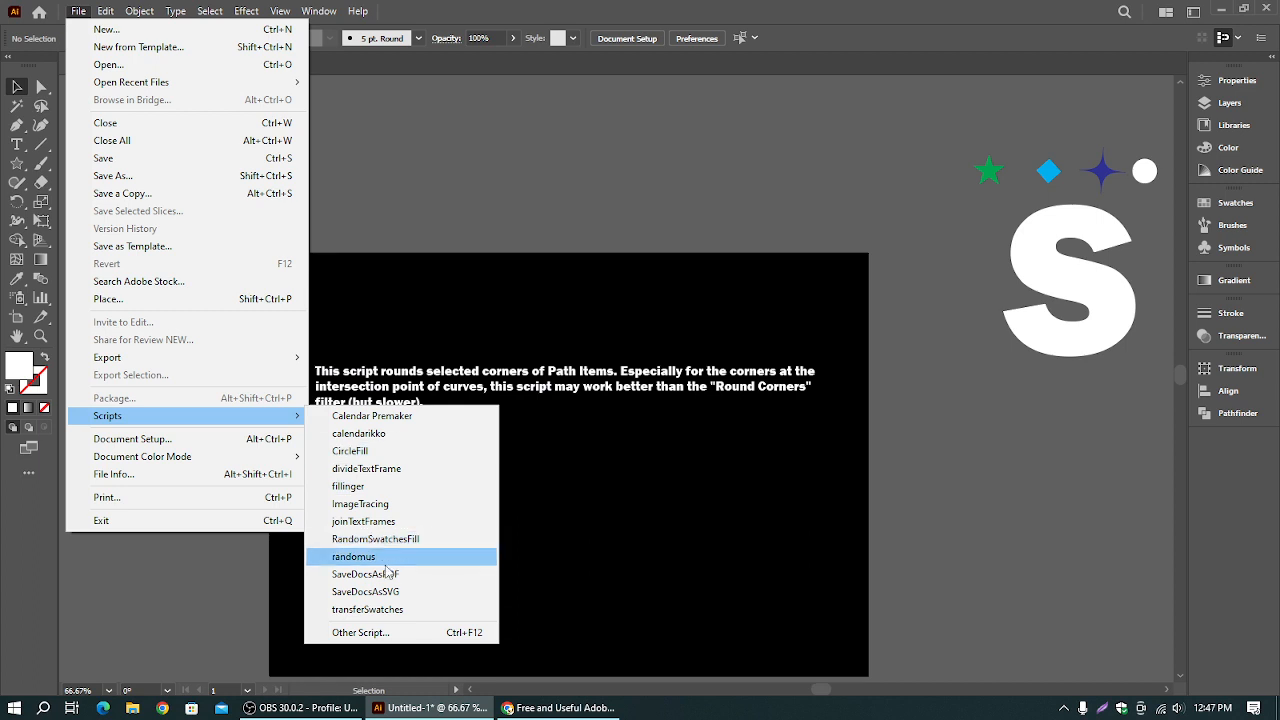
click(914, 468)
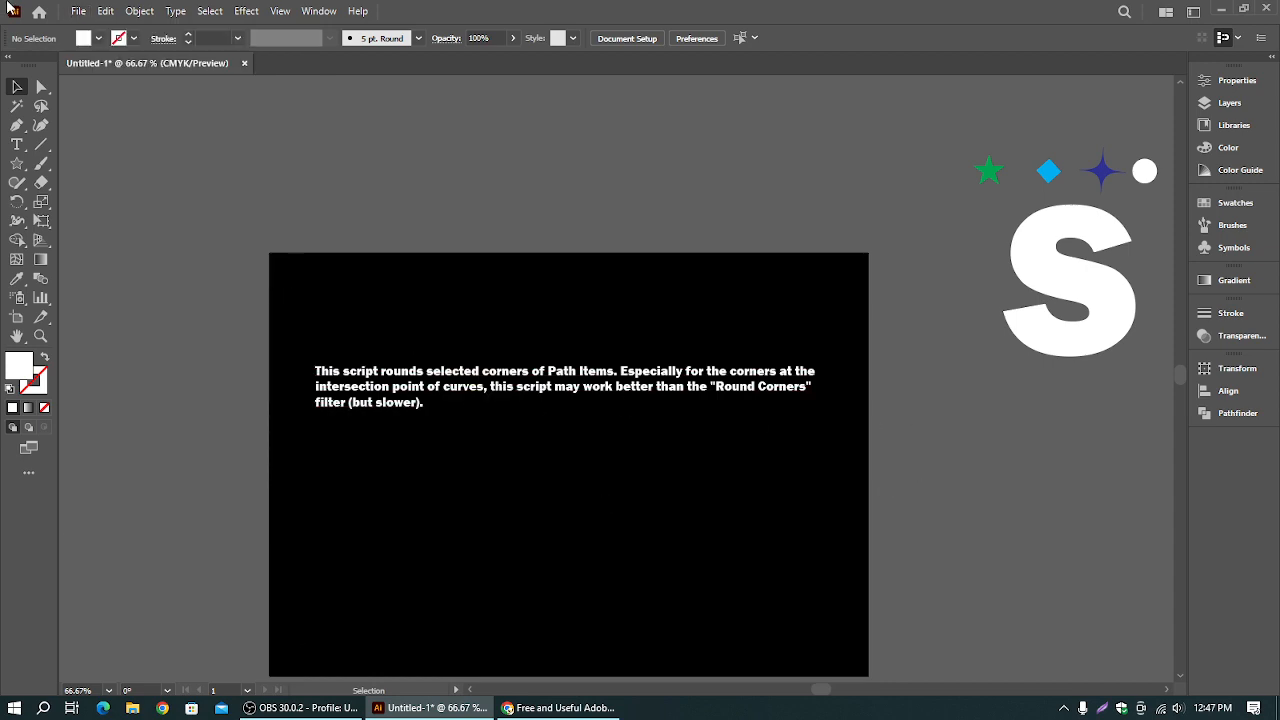
- Create a new landscape A4 document measuring 11.69 x 8.27 in
click(78, 11)
click(100, 30)
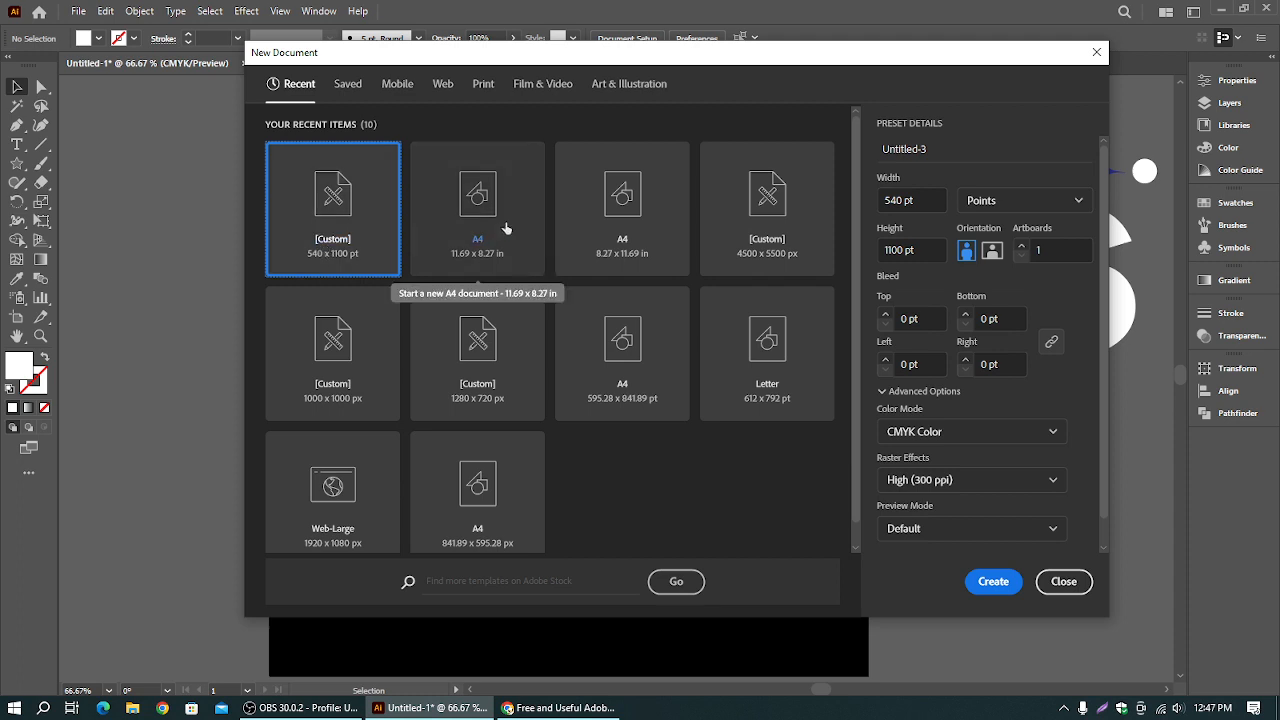
click(992, 251)
click(993, 205)
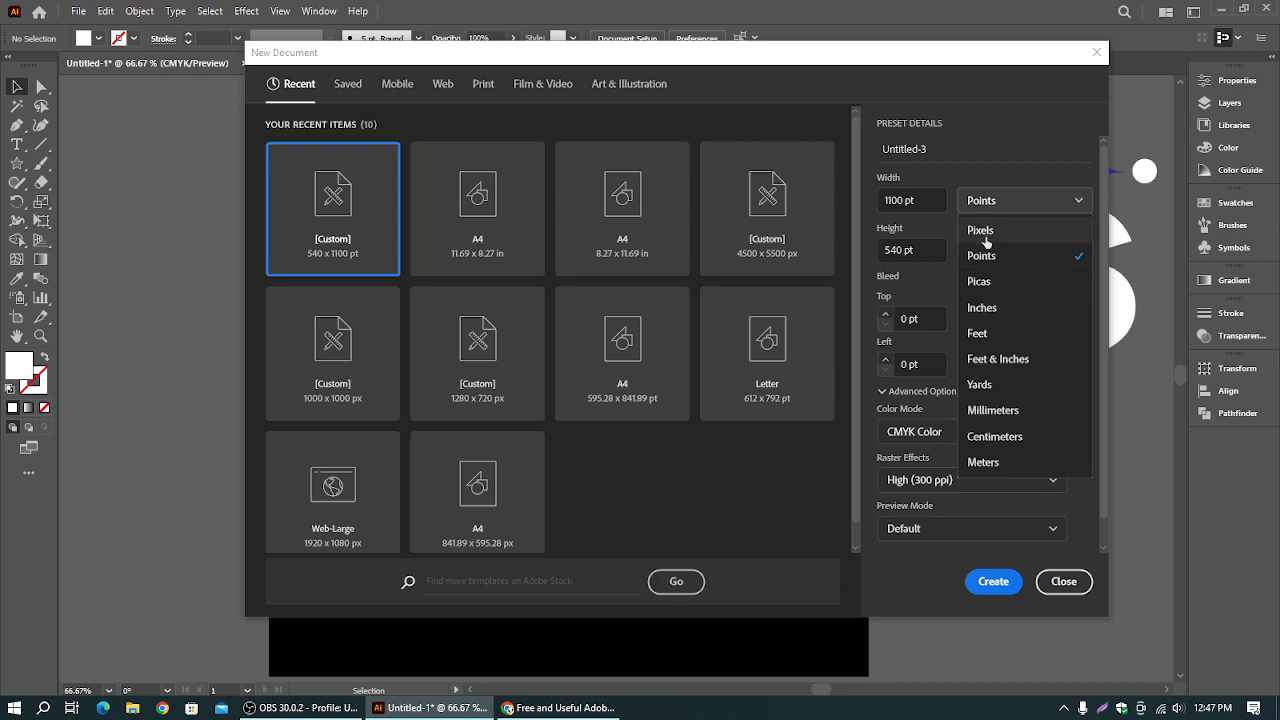
click(532, 219)
click(967, 202)
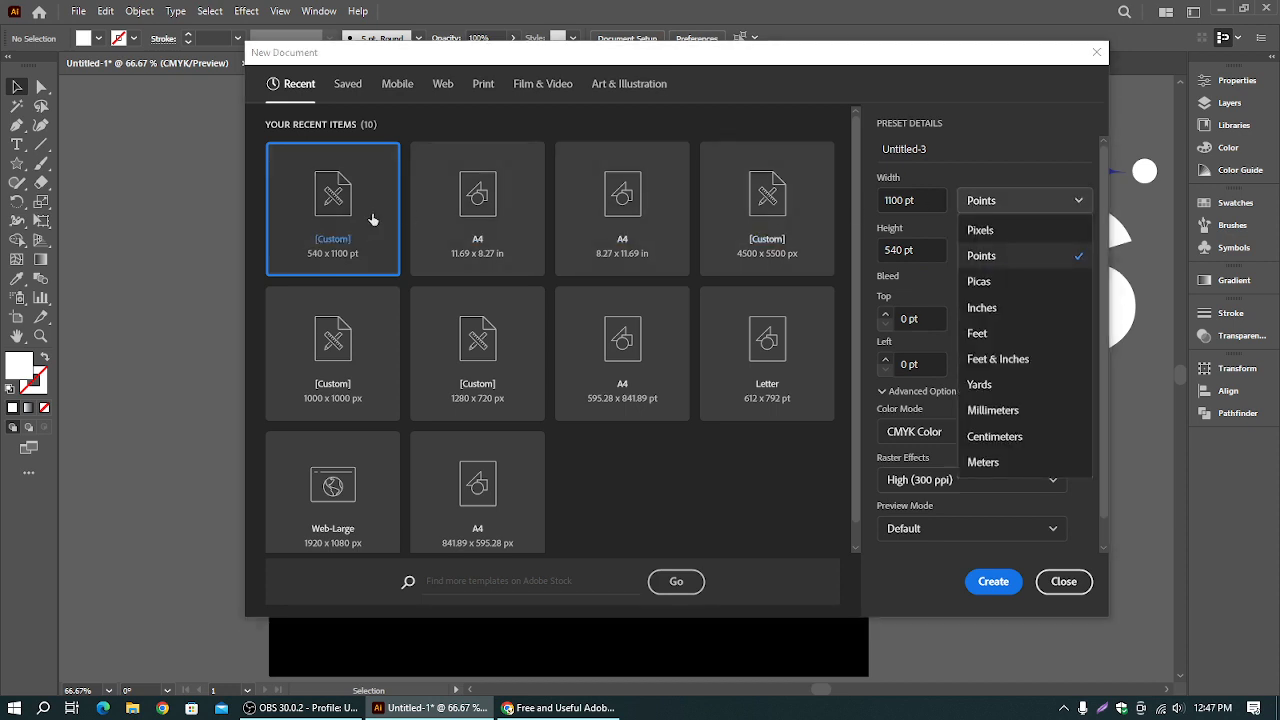
click(372, 214)
click(474, 234)
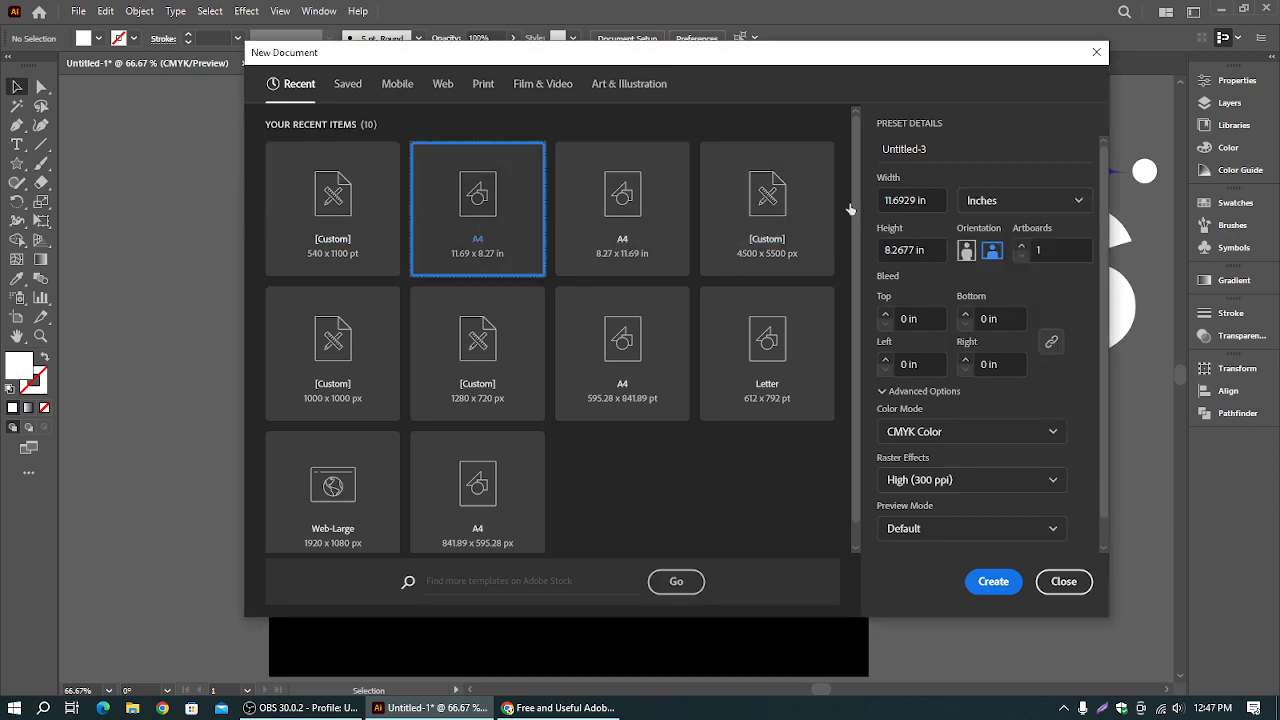
click(996, 579)
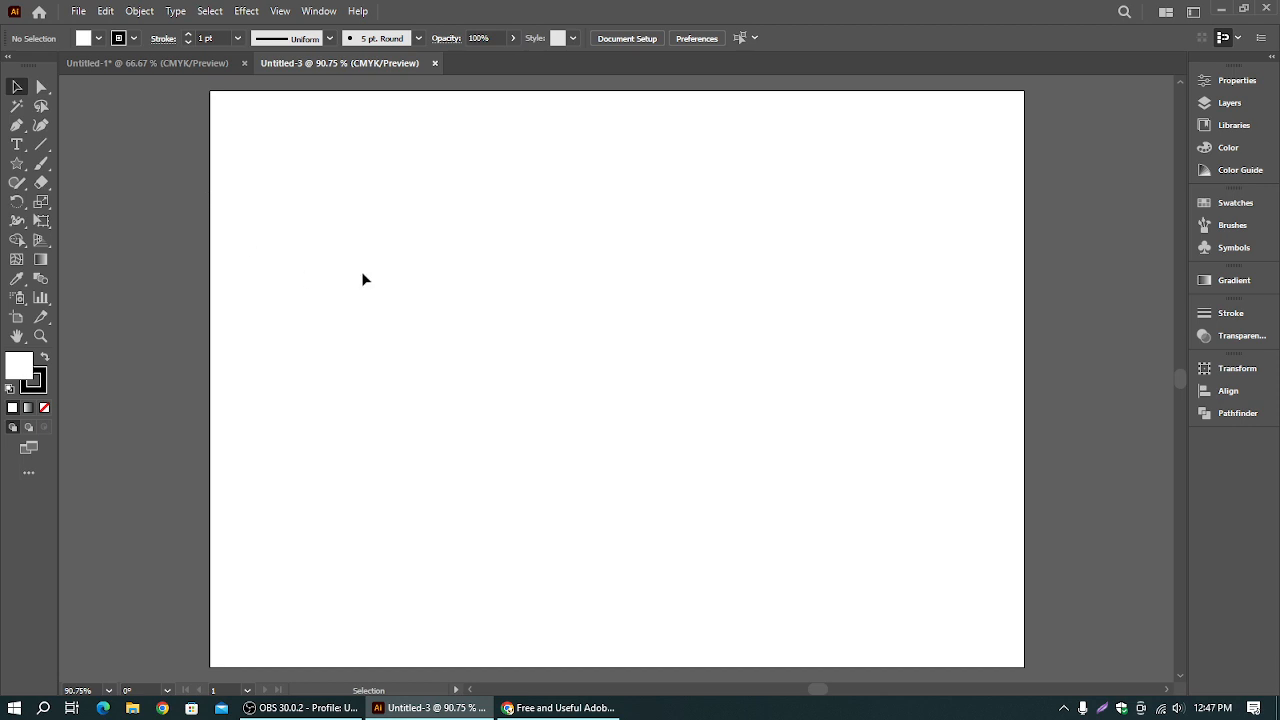
scroll(446, 327, down, 1)
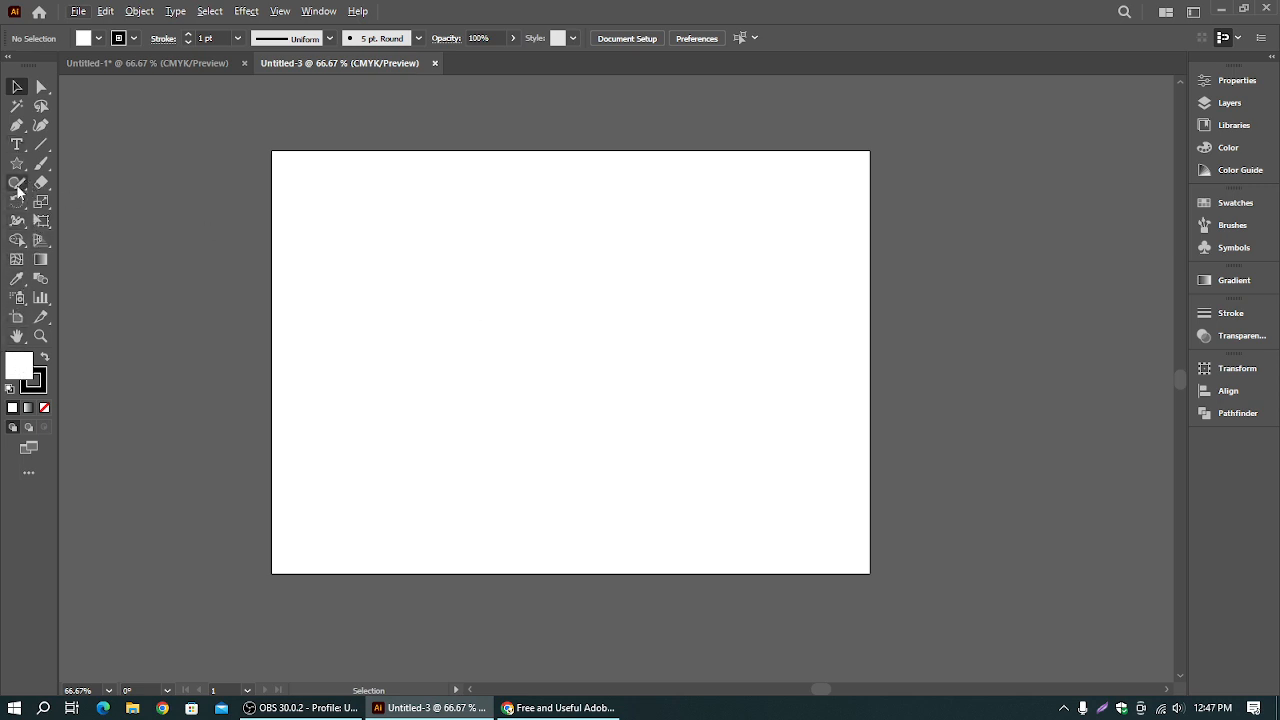
- Sketch a small square with the Rectangle tool just inside the artboard's upper-left corner
drag(16, 168, 120, 178)
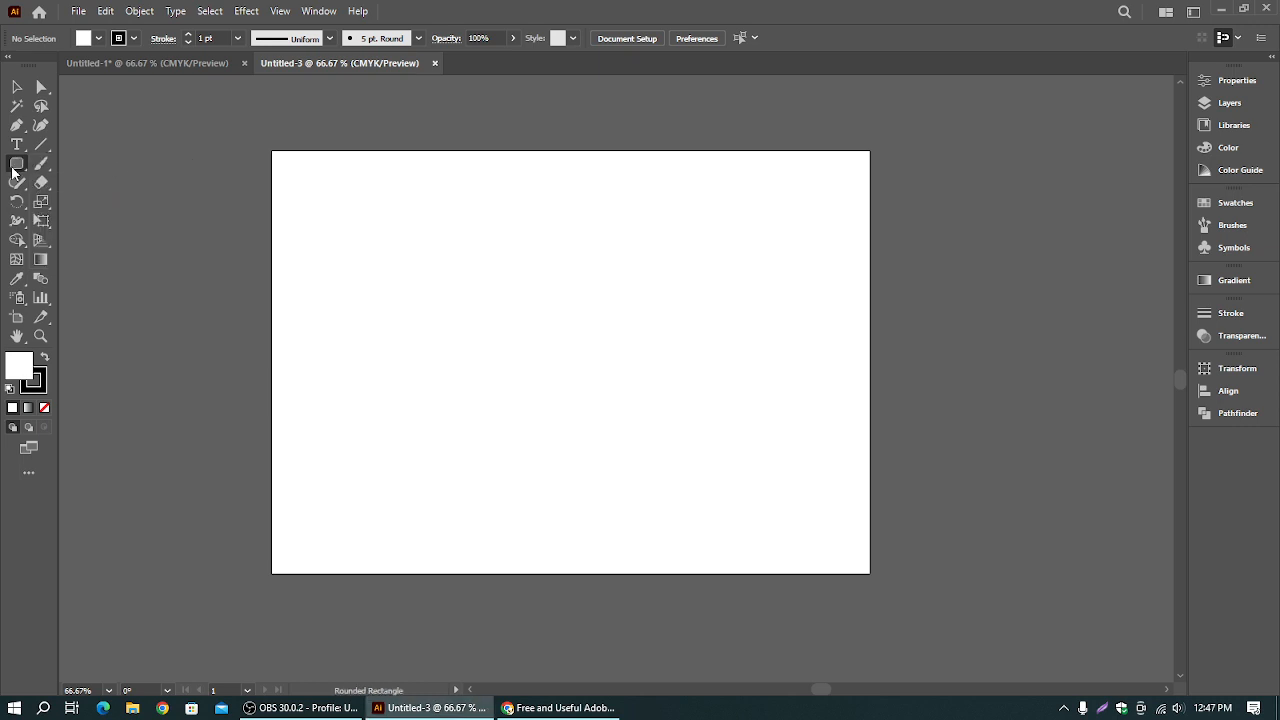
drag(14, 173, 80, 163)
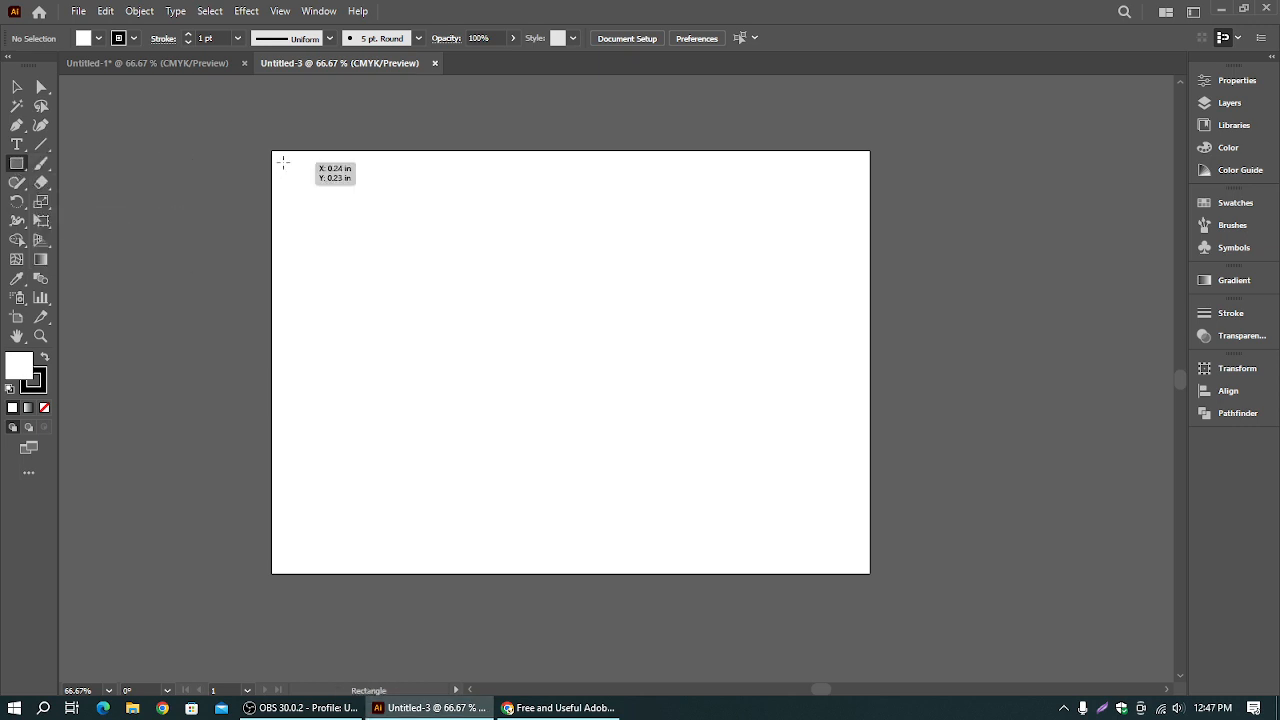
drag(276, 157, 292, 172)
key(v)
click(172, 110)
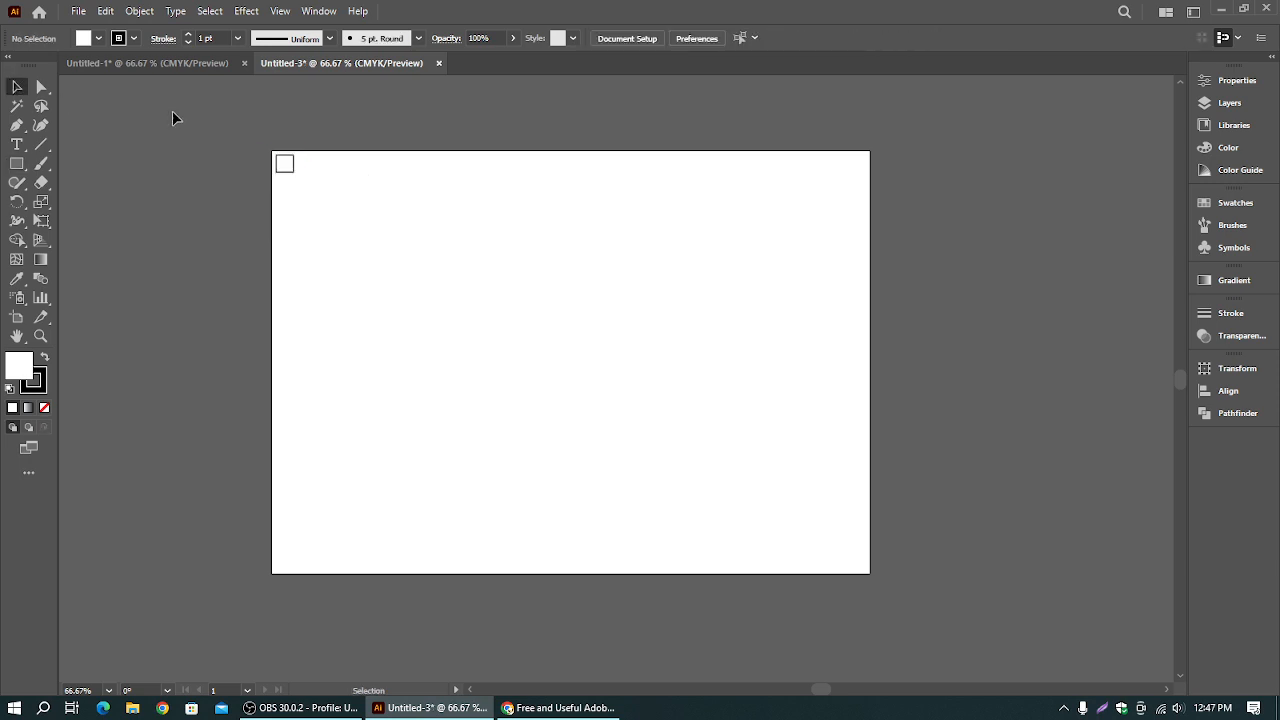
- Give the small square a black fill and no stroke
click(286, 168)
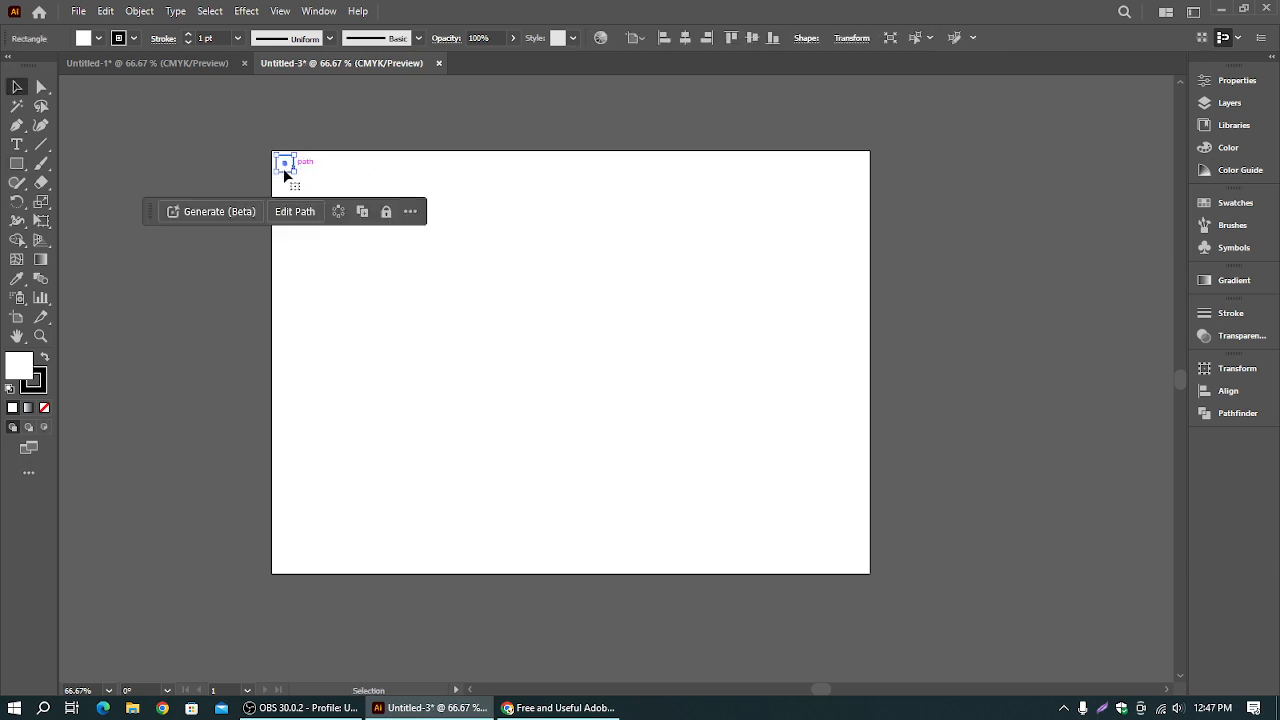
click(44, 357)
click(44, 406)
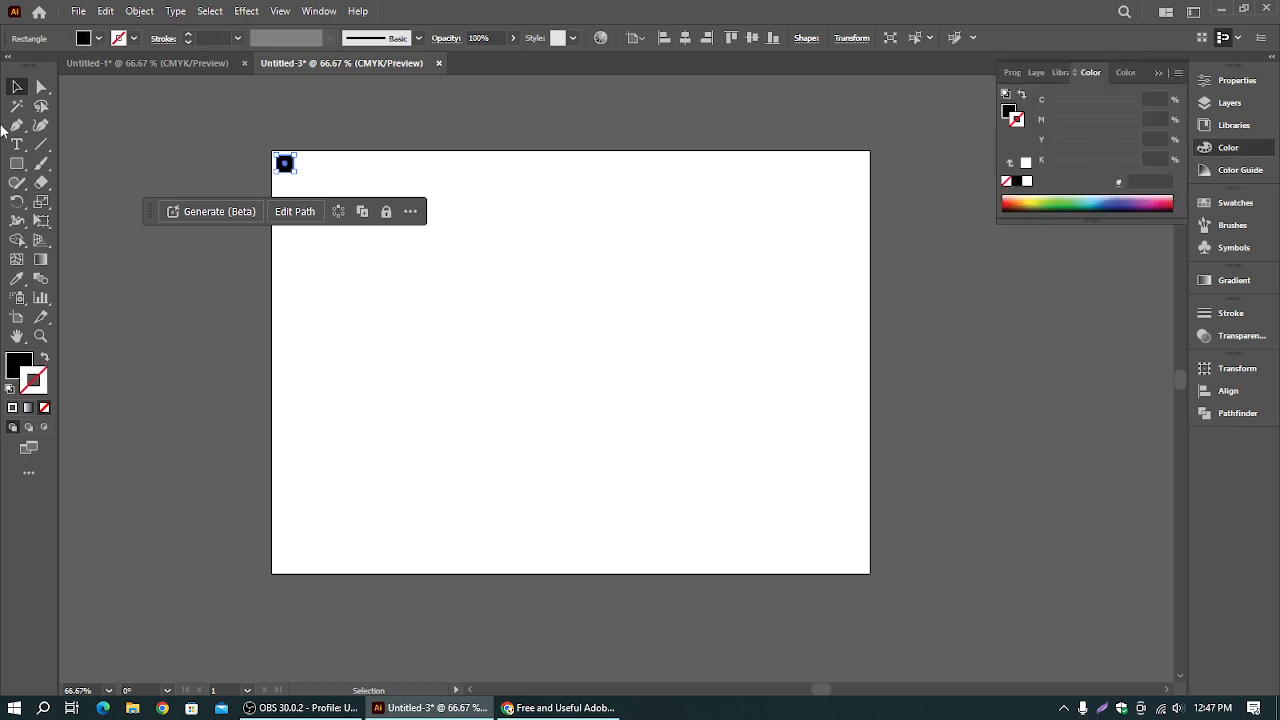
click(287, 110)
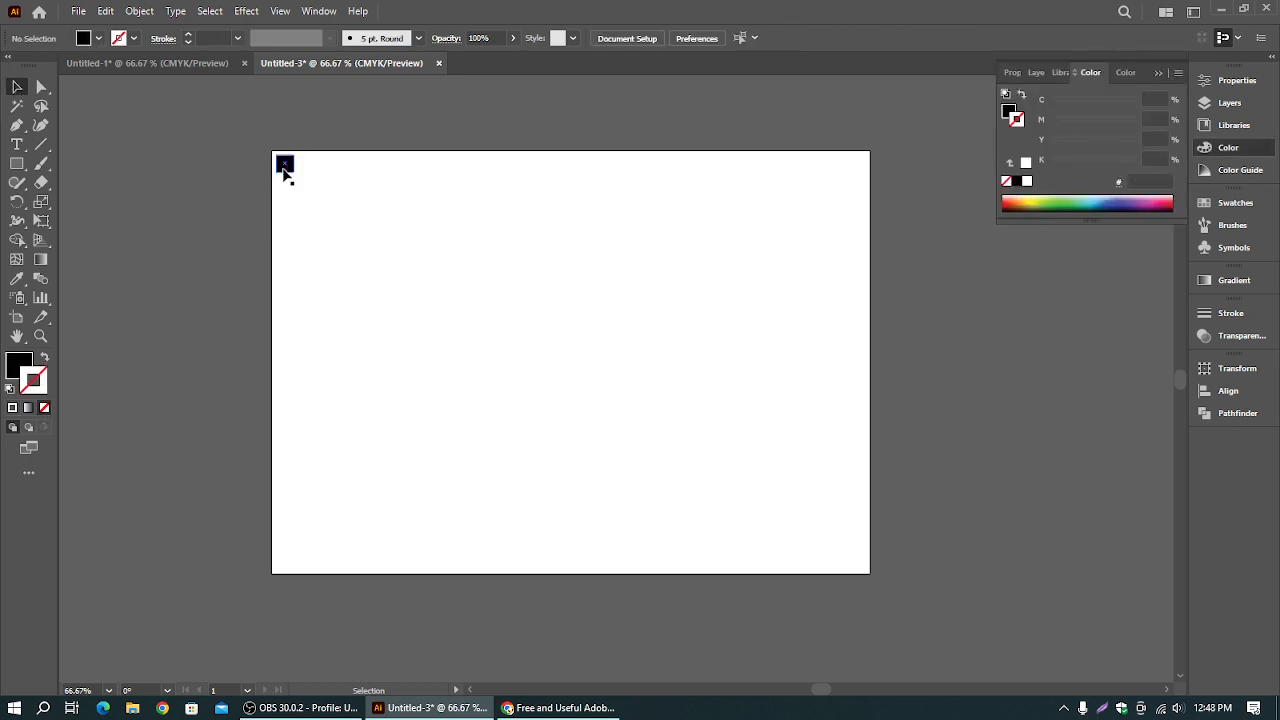
click(285, 164)
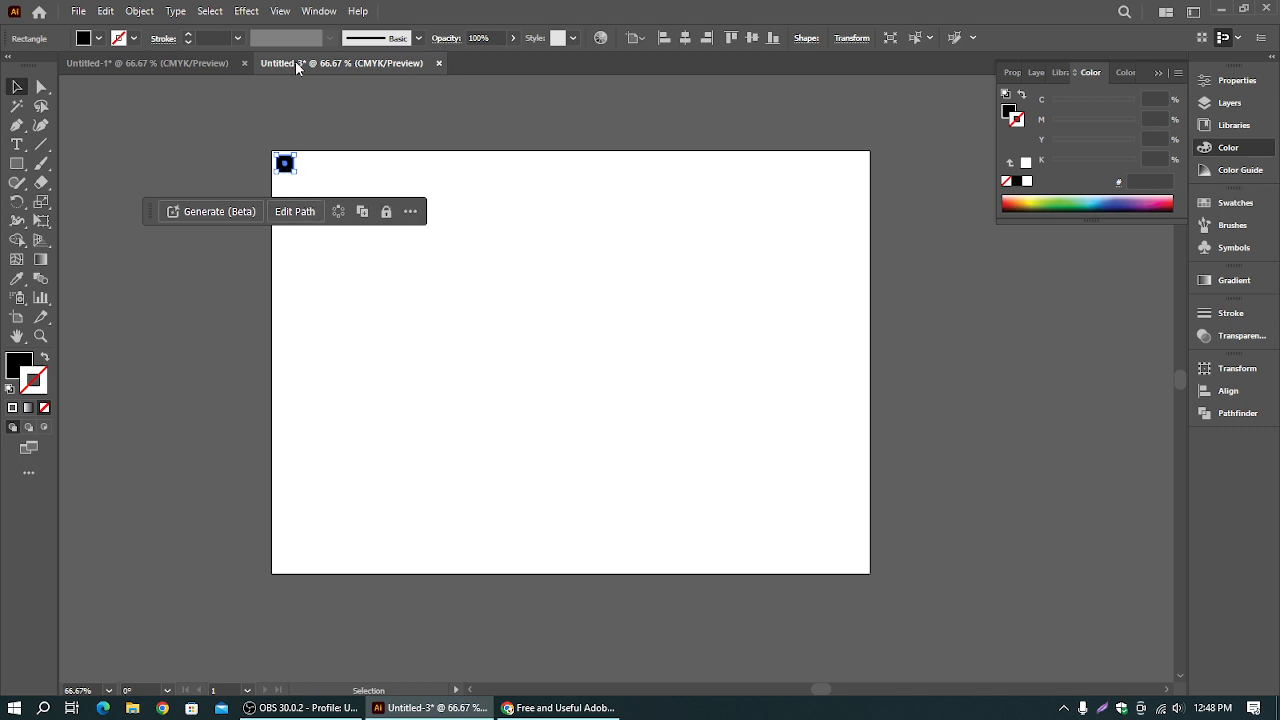
- Start a Transform effect on the square with a horizontal move of about 1.17 in and a vertical move of 0
click(245, 11)
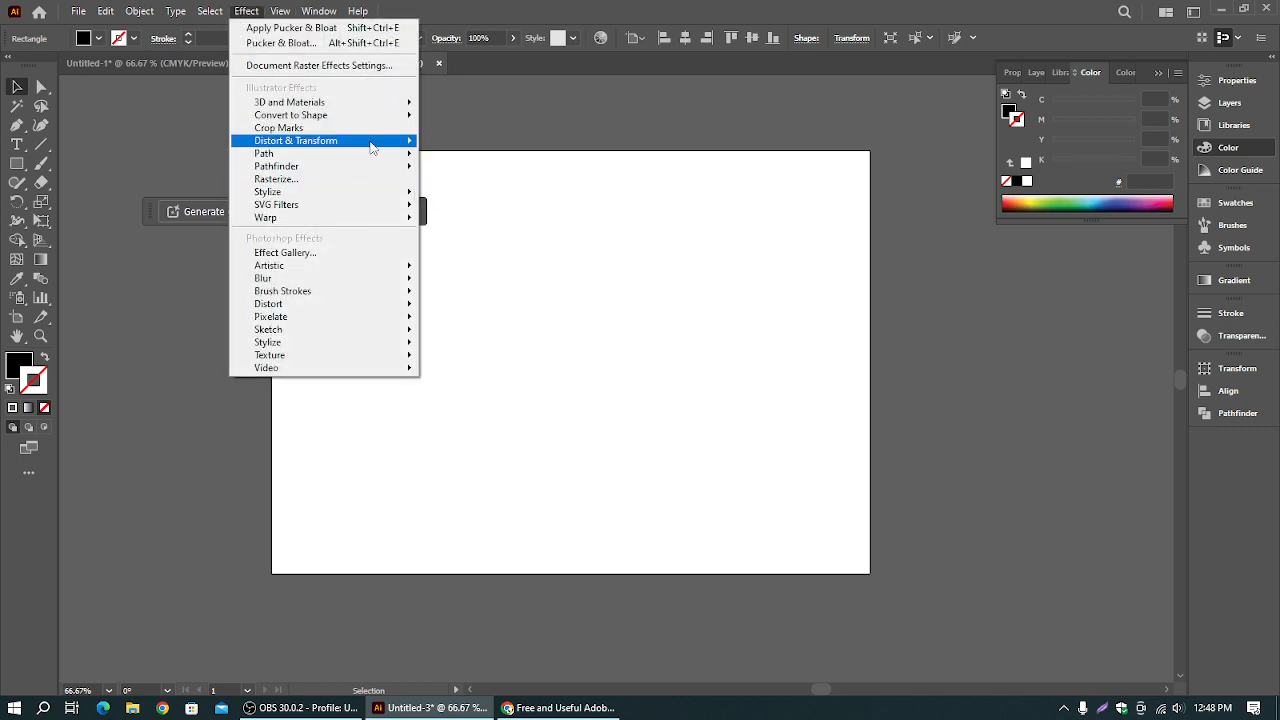
mouse_move(372, 147)
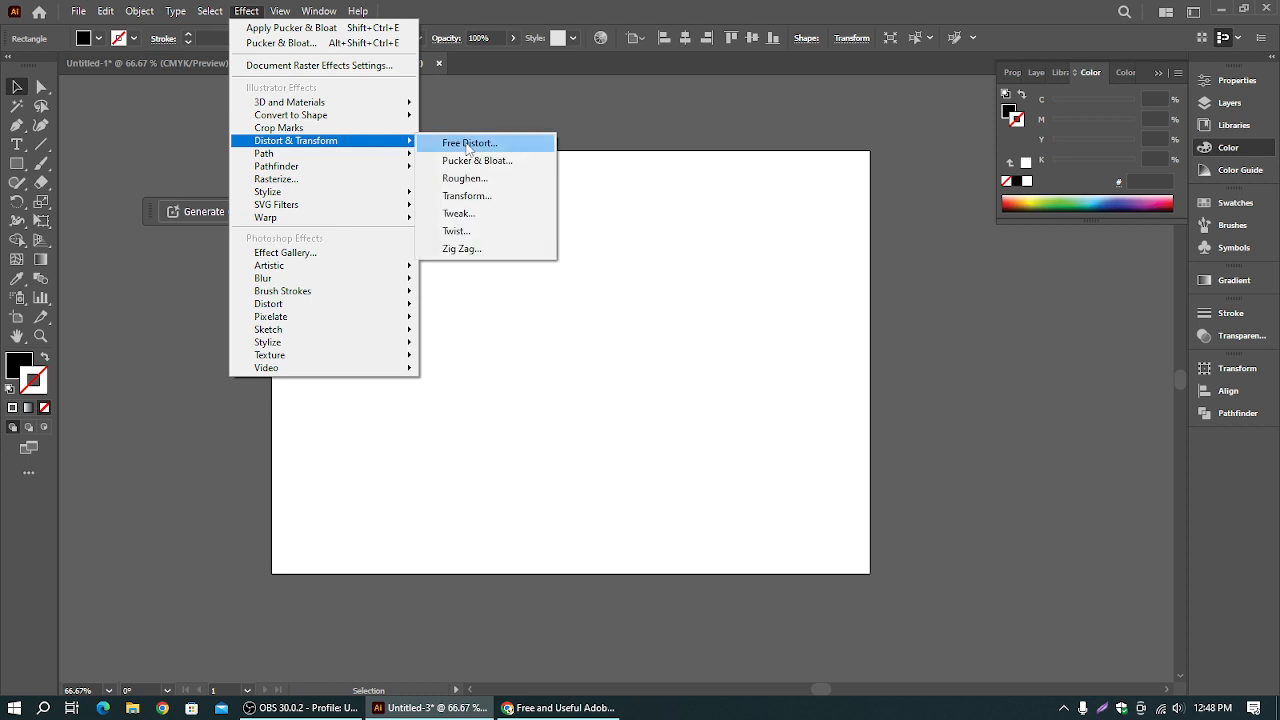
click(466, 195)
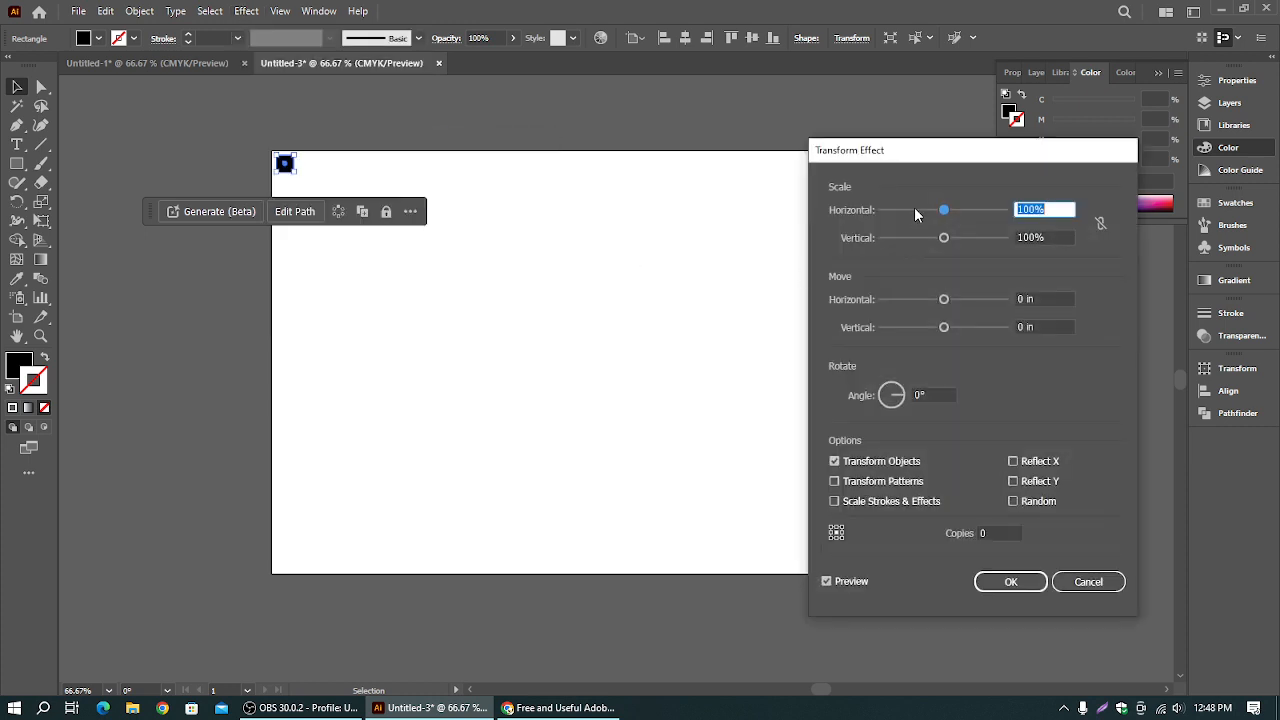
drag(937, 182, 1065, 150)
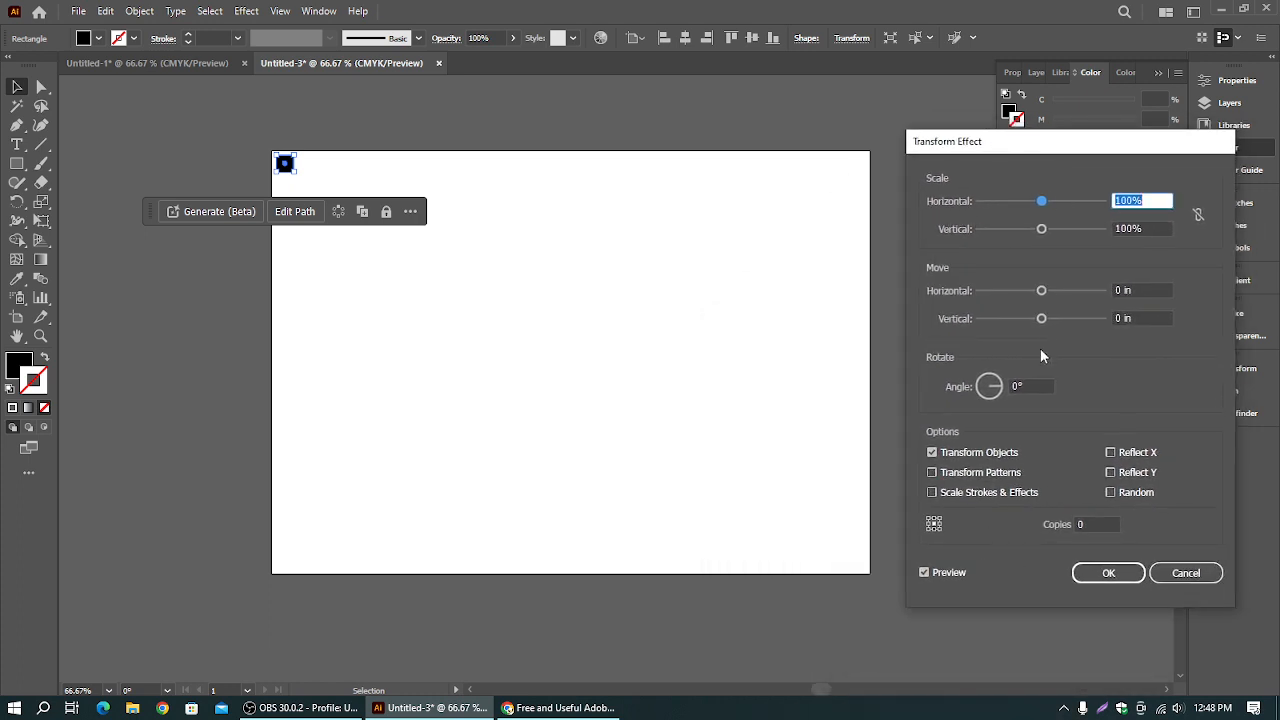
drag(1041, 318, 1108, 326)
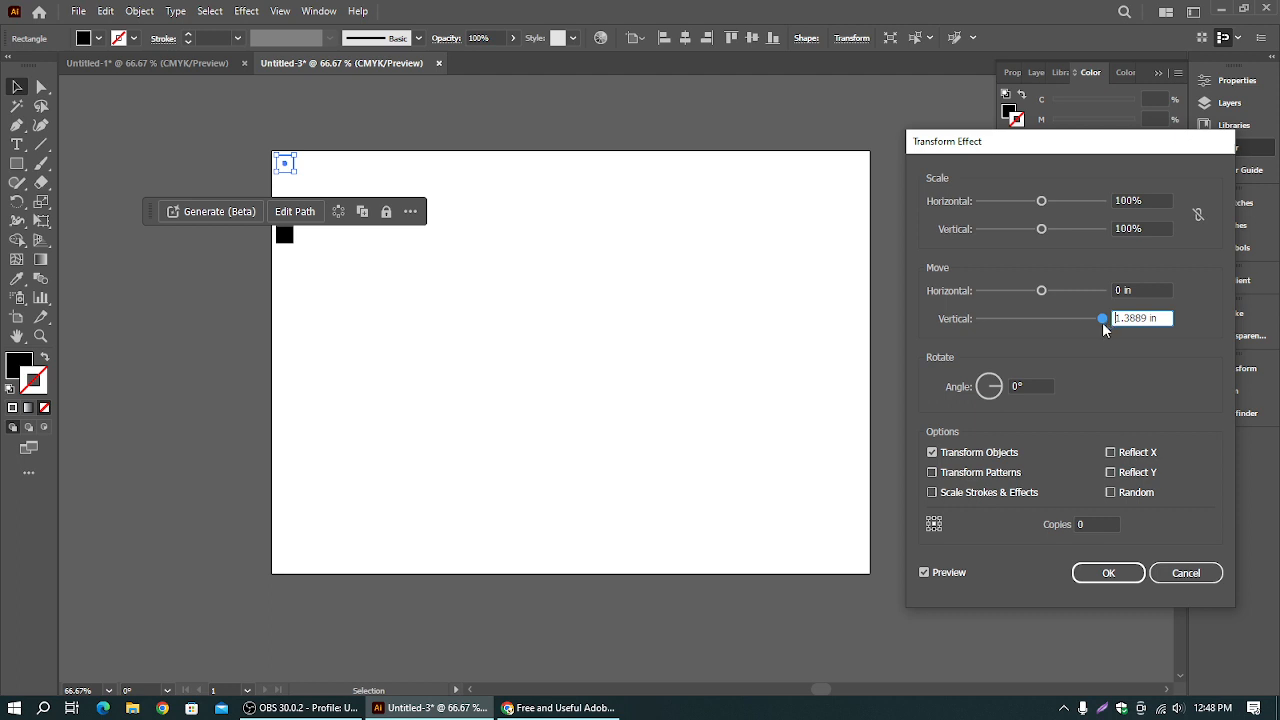
drag(1106, 324, 1045, 328)
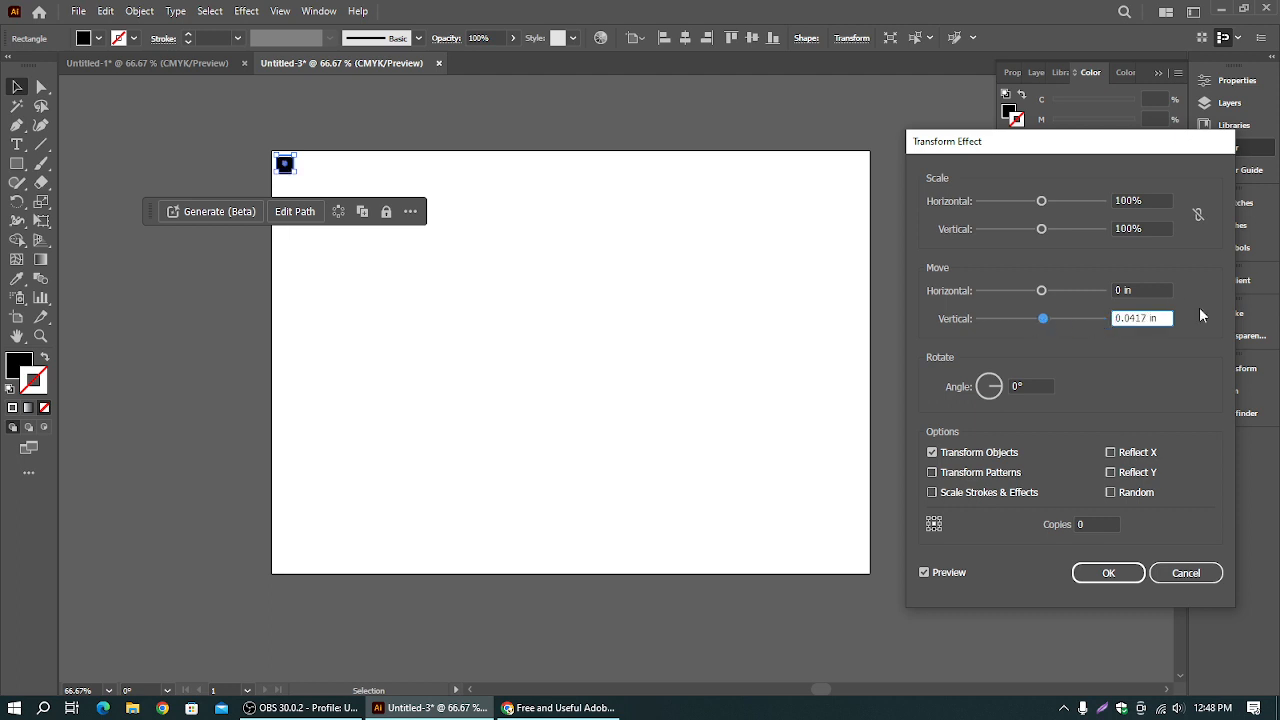
drag(1150, 318, 1082, 323)
text(0)
drag(1043, 293, 1094, 296)
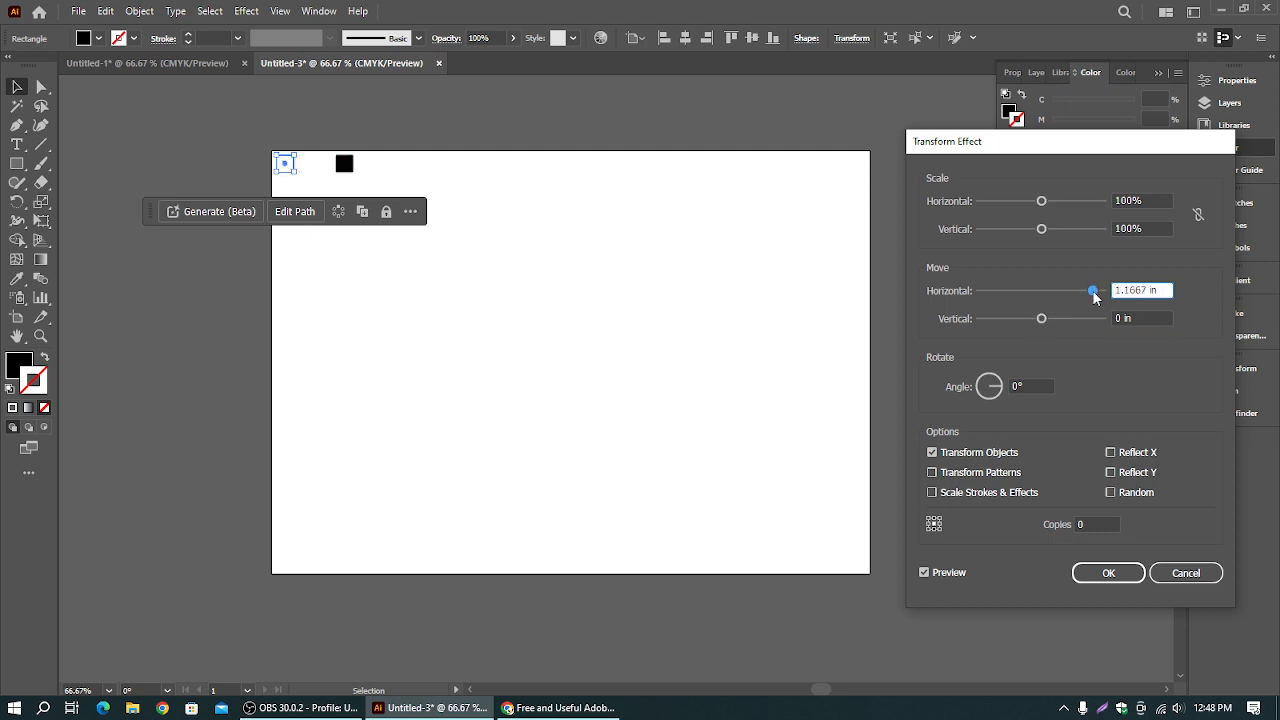
- Set the Transform effect to 9 copies and apply it to the square
click(1093, 524)
text(6)
key(Up)
key(Up)
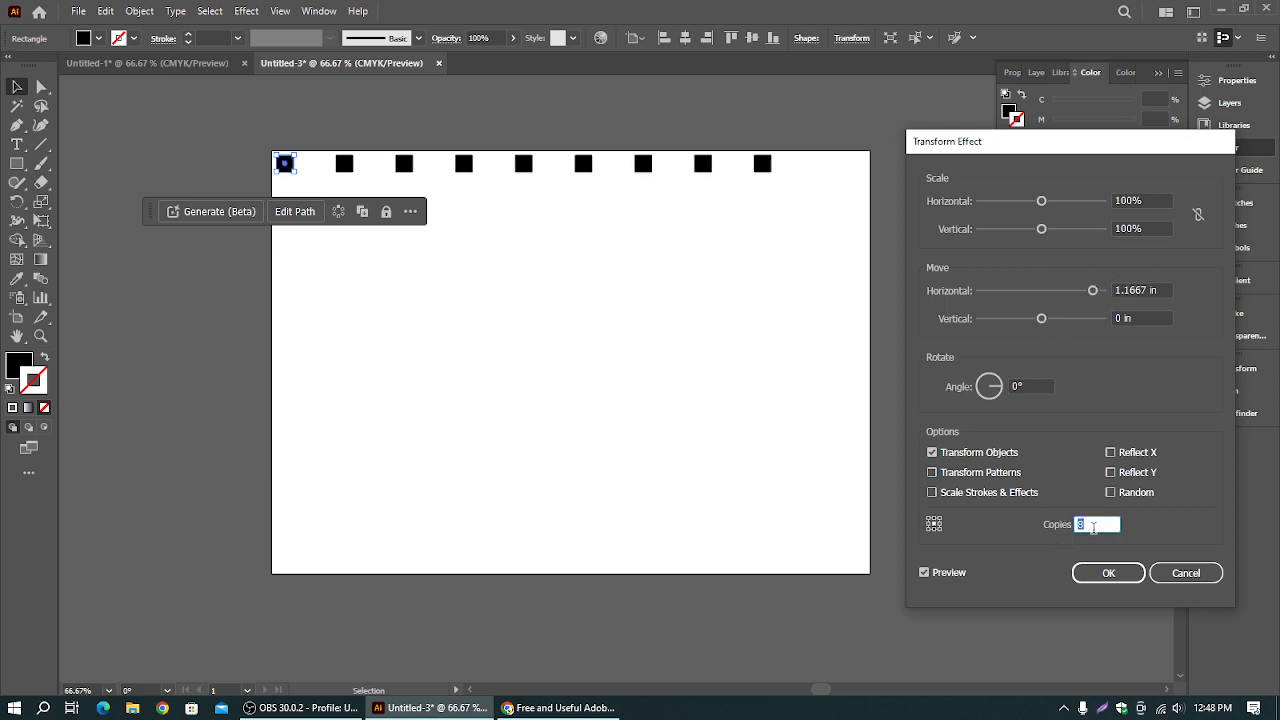
drag(1069, 145, 1105, 147)
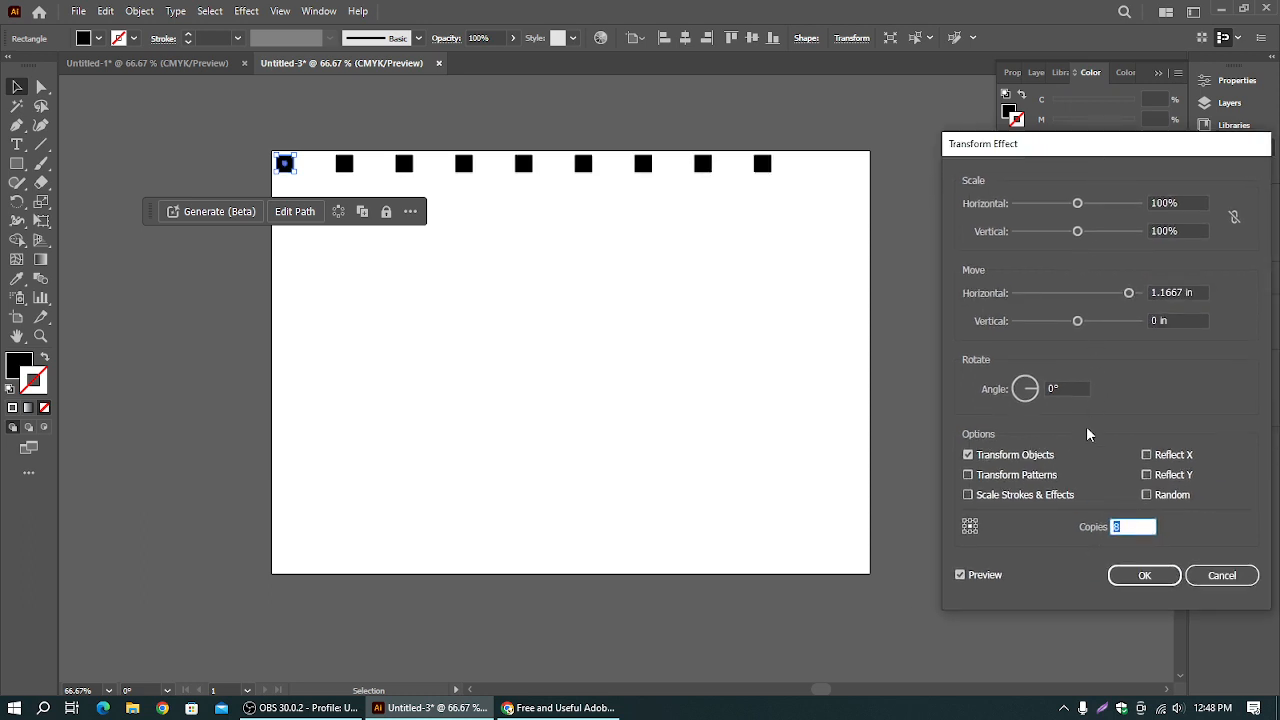
key(Up)
click(1144, 576)
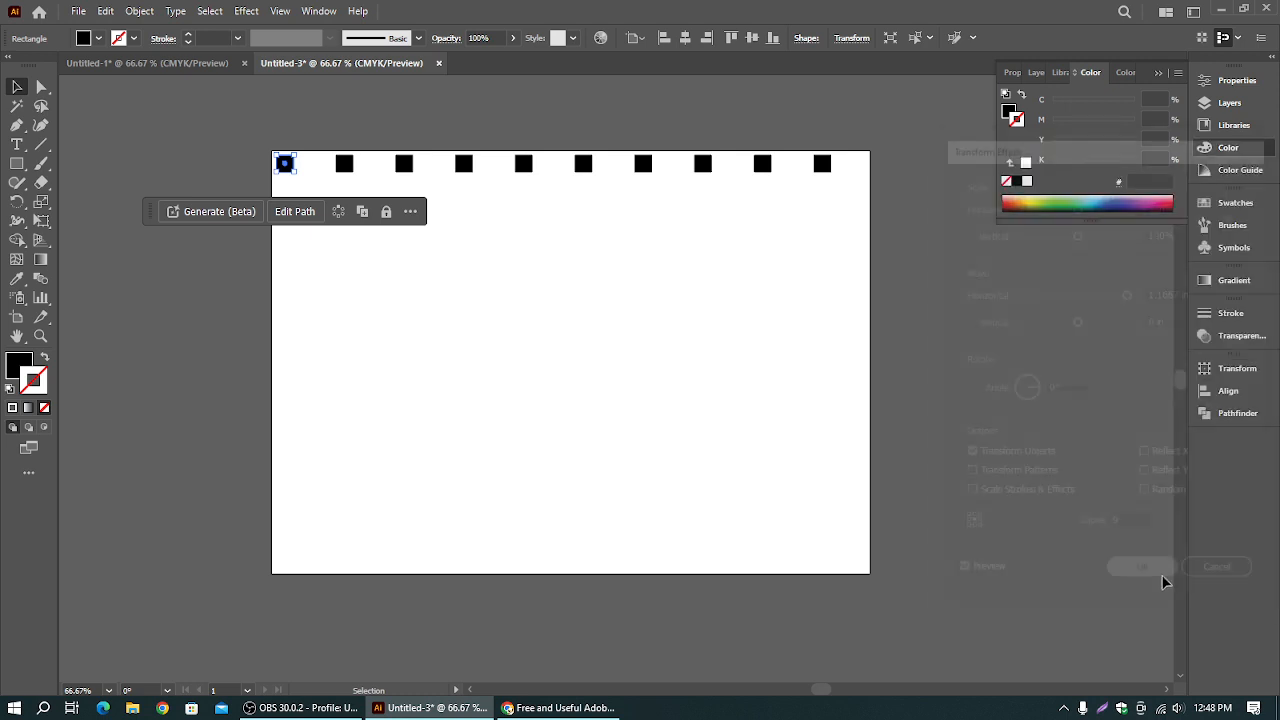
- Try a second Transform effect that moves the row of squares vertically by about 1.31 in
click(247, 11)
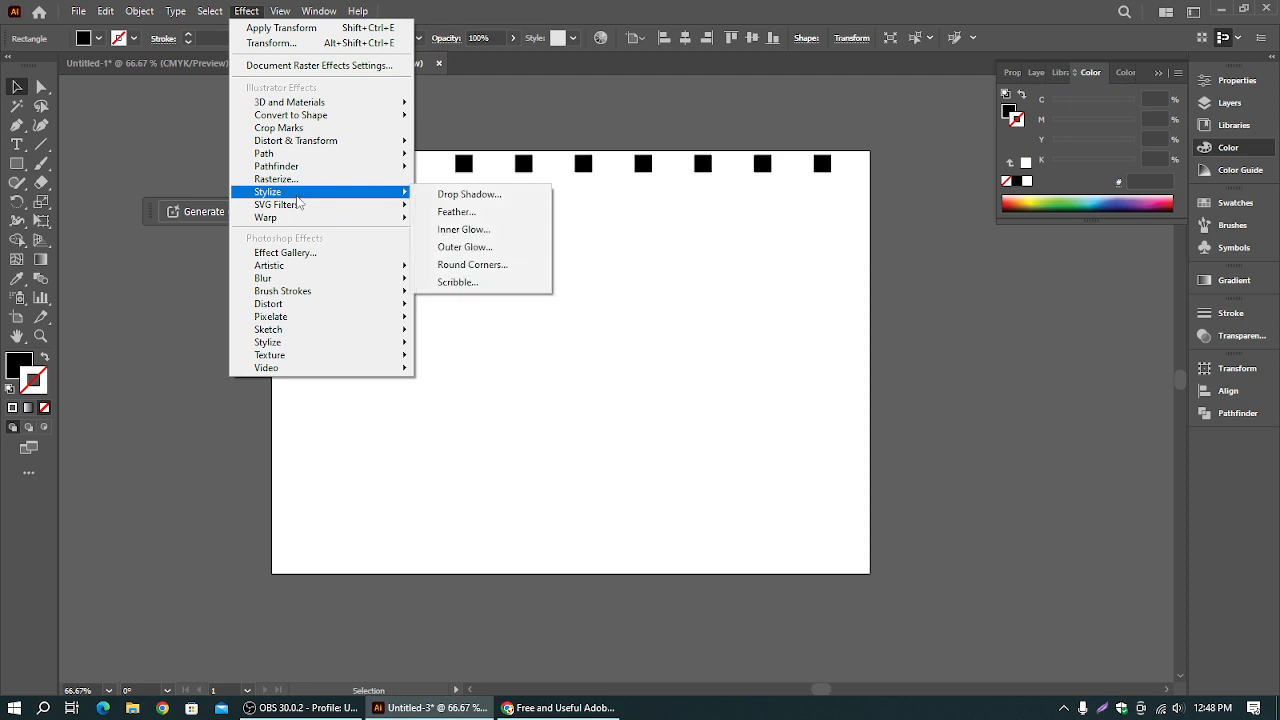
mouse_move(311, 146)
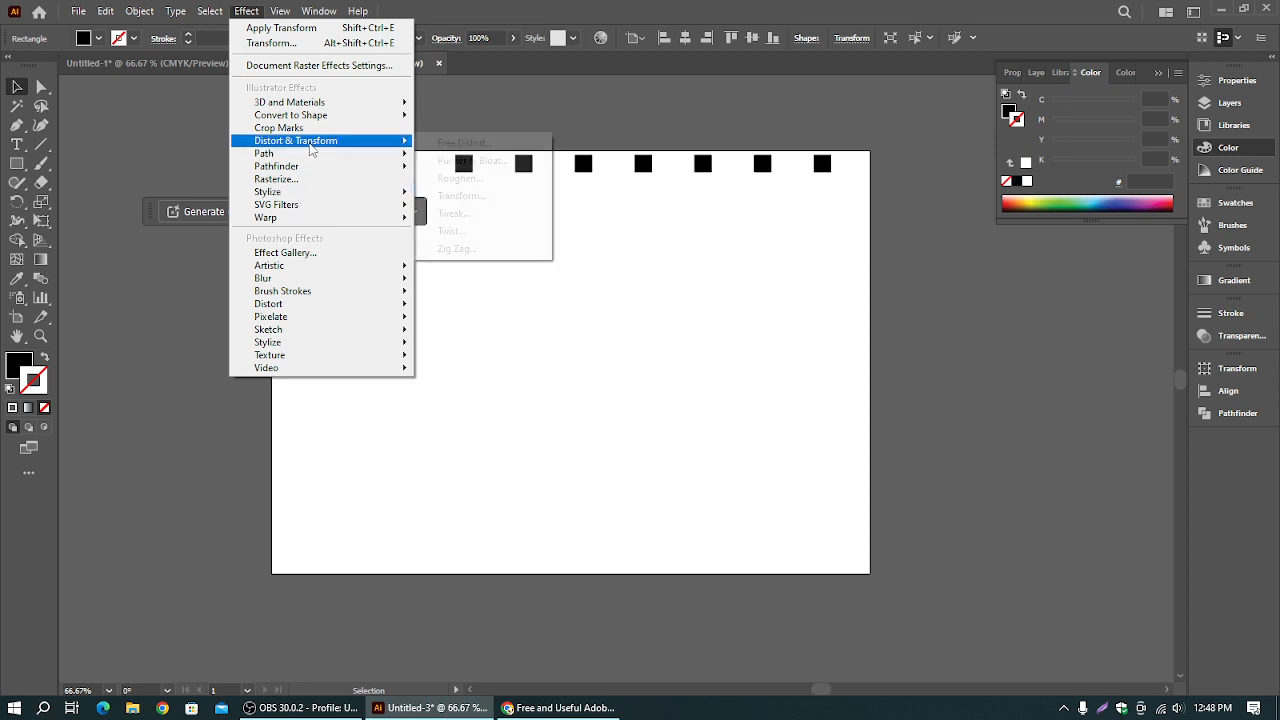
click(465, 196)
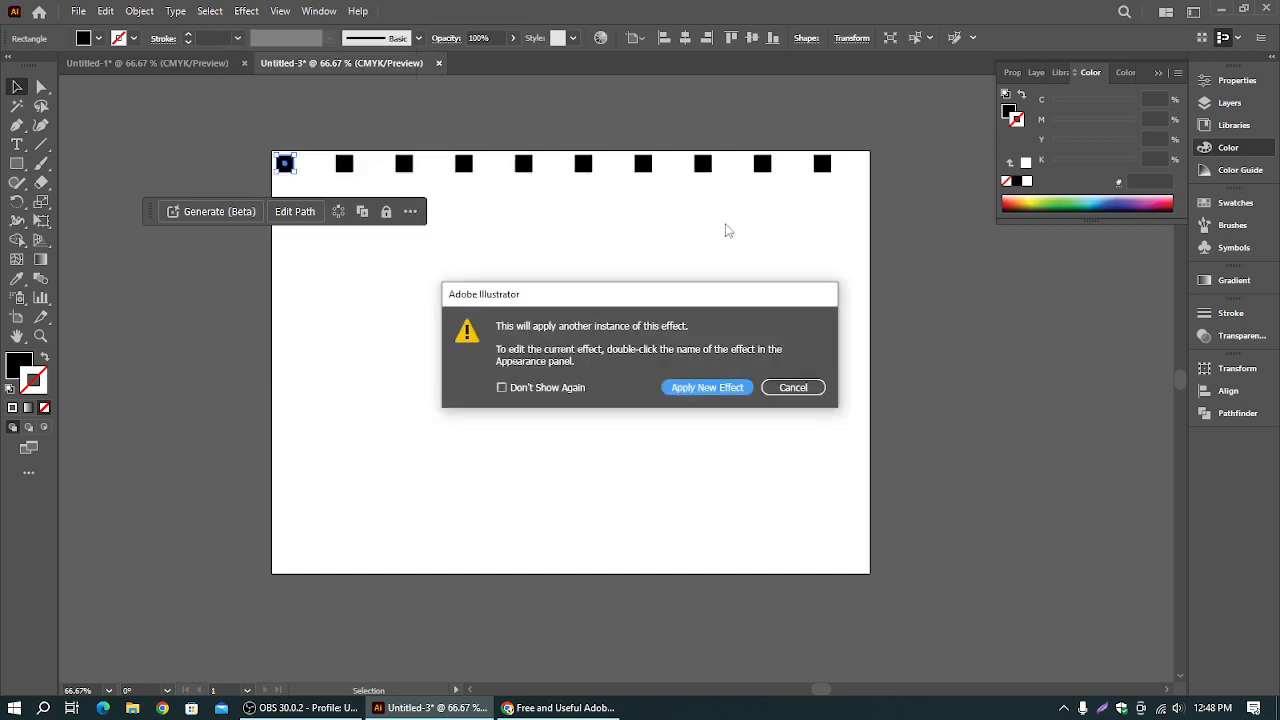
click(699, 394)
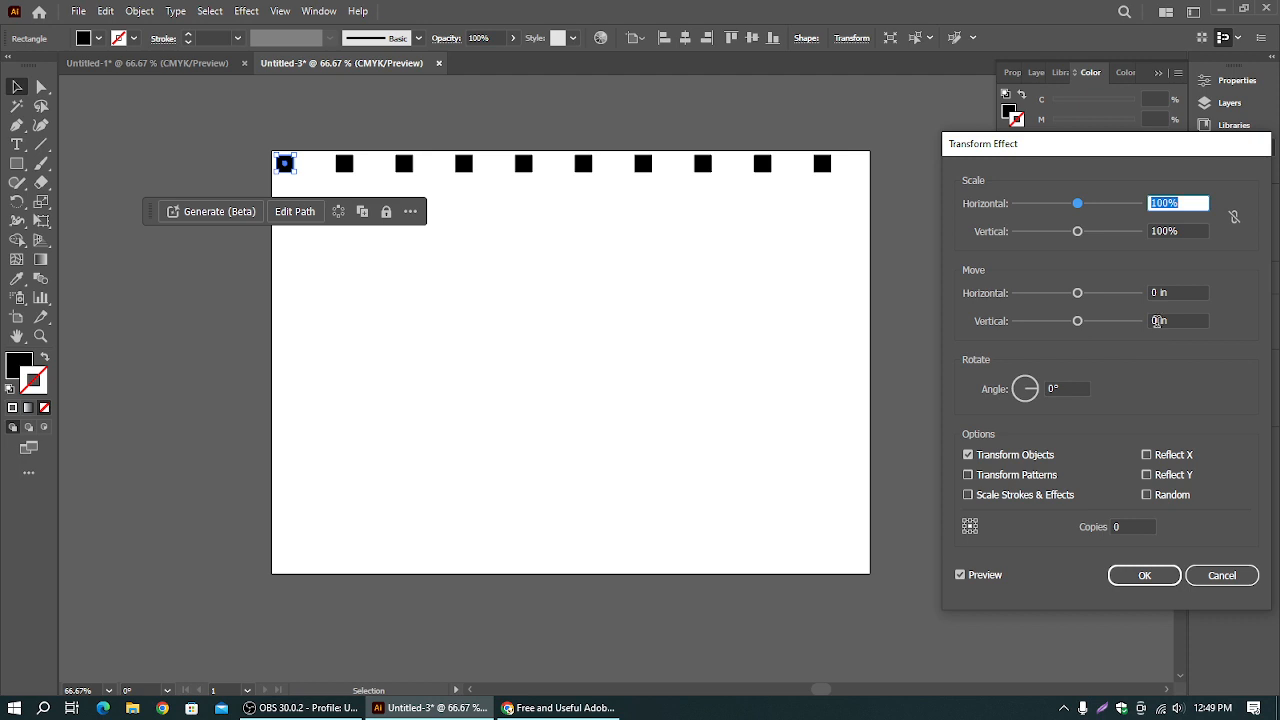
drag(1083, 326, 1136, 334)
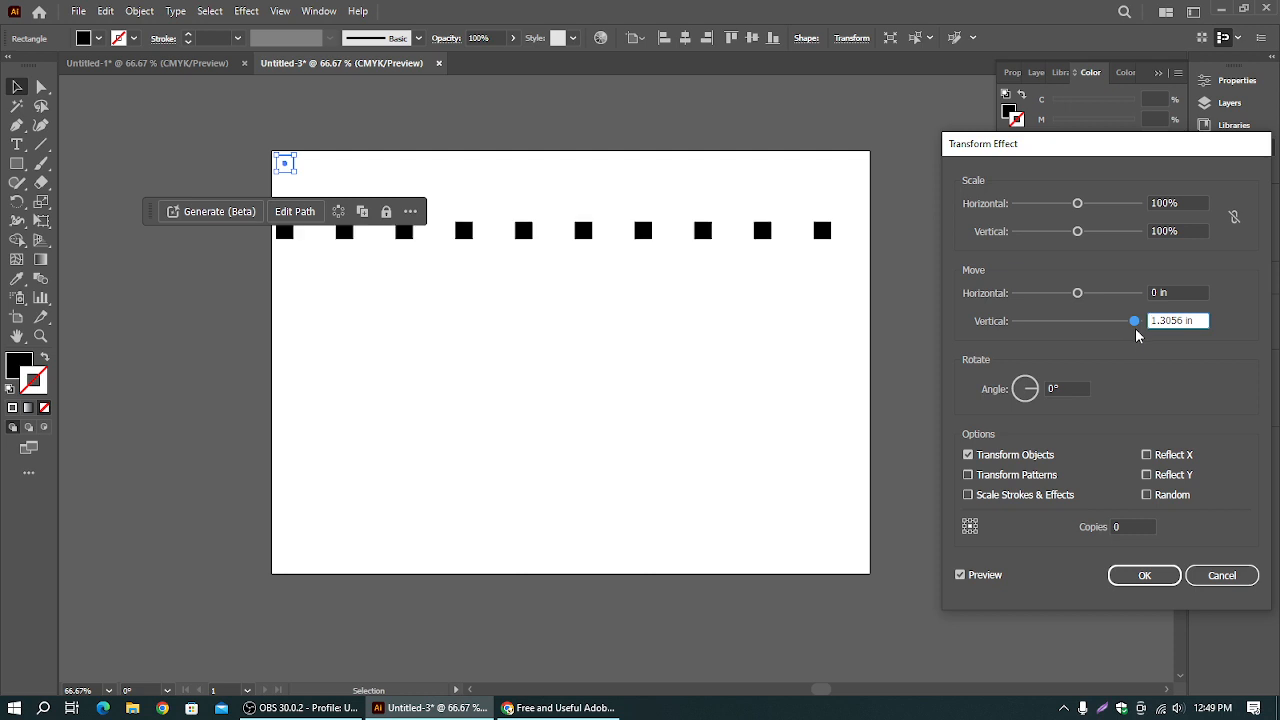
click(1212, 577)
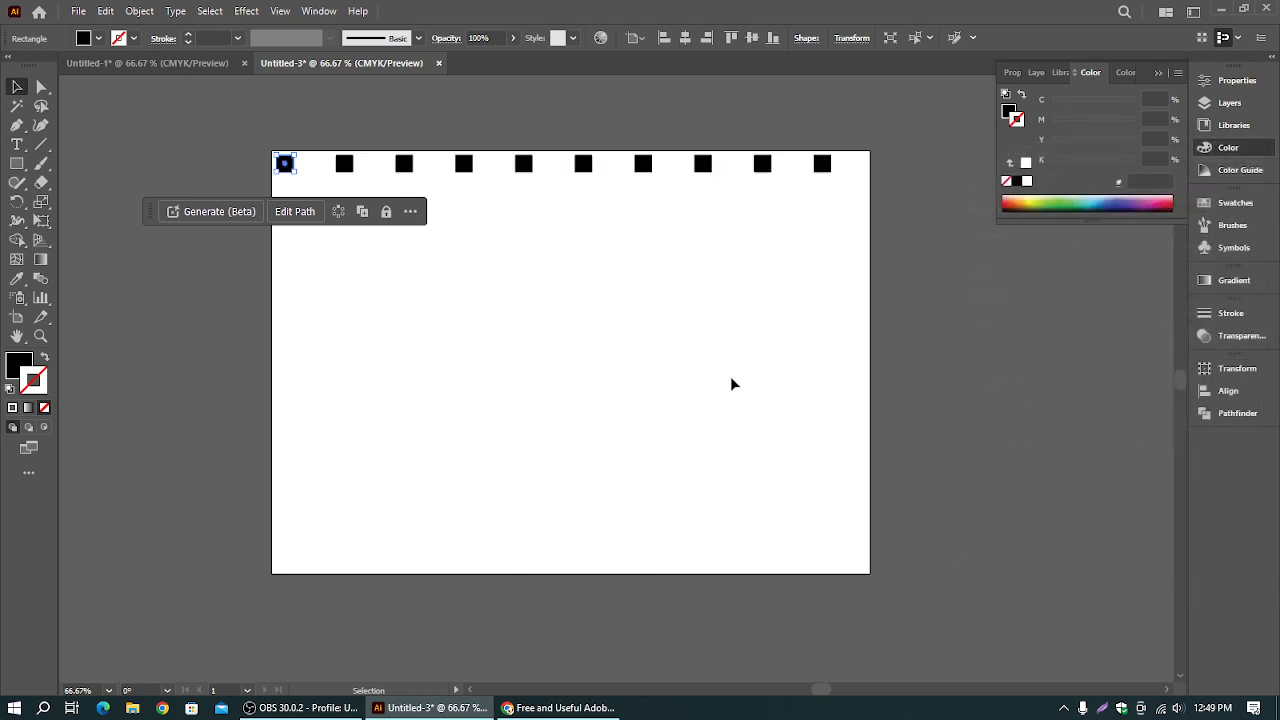
- Undo the last changes to the square and restore them again
click(595, 290)
click(288, 168)
click(597, 241)
click(289, 166)
key(ctrl+z)
key(ctrl+z)
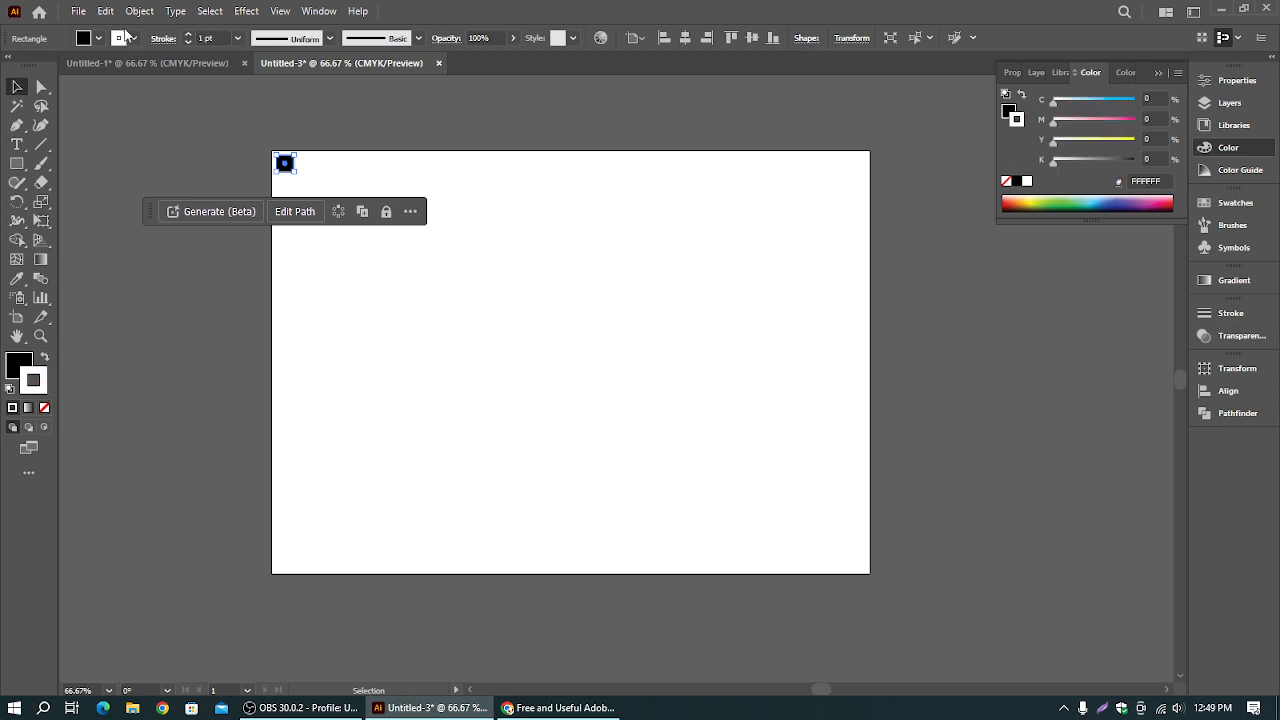
key(ctrl+shift+z)
key(ctrl+shift+z)
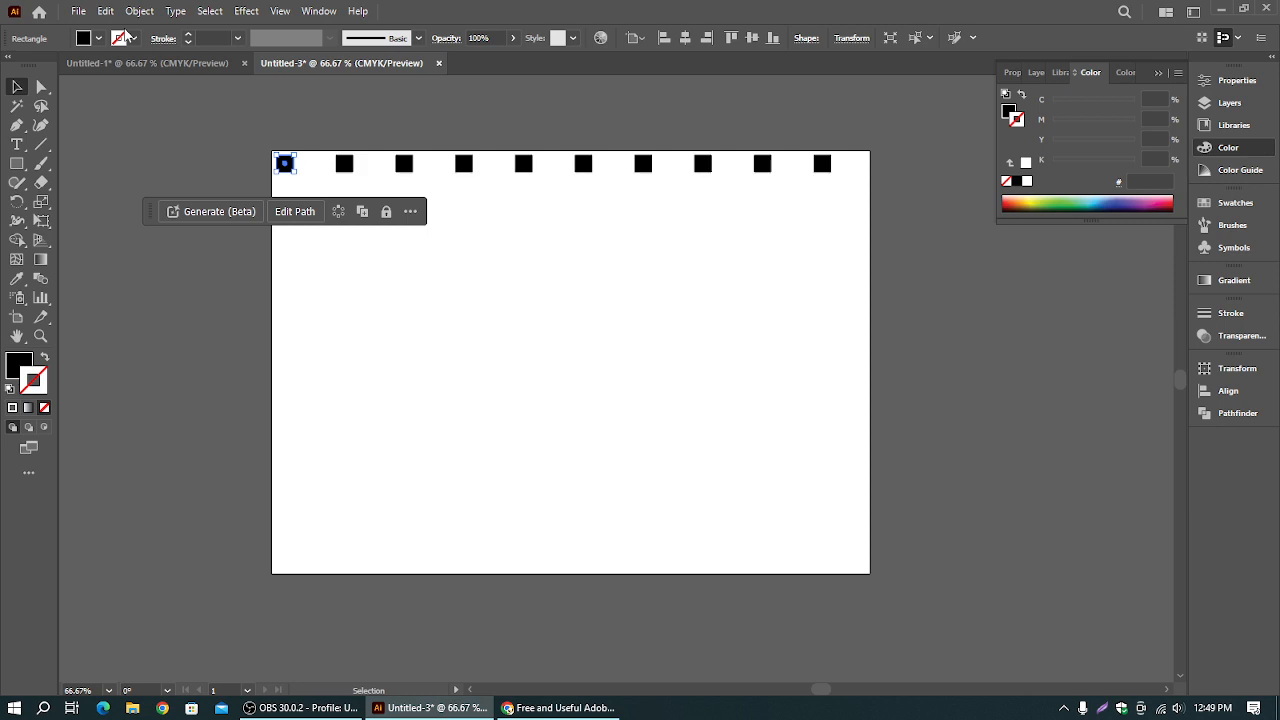
- Expand the appearance of the transformed square into a row of real squares and select the resulting group
click(472, 111)
click(286, 165)
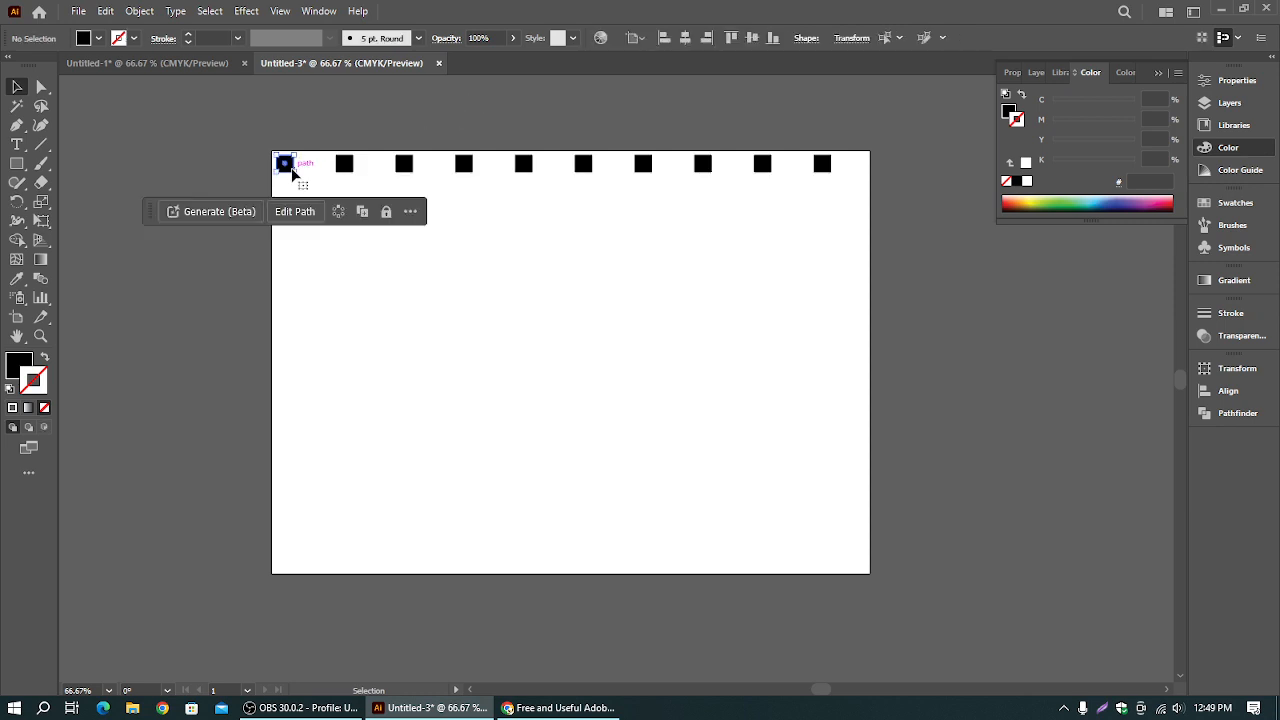
click(137, 12)
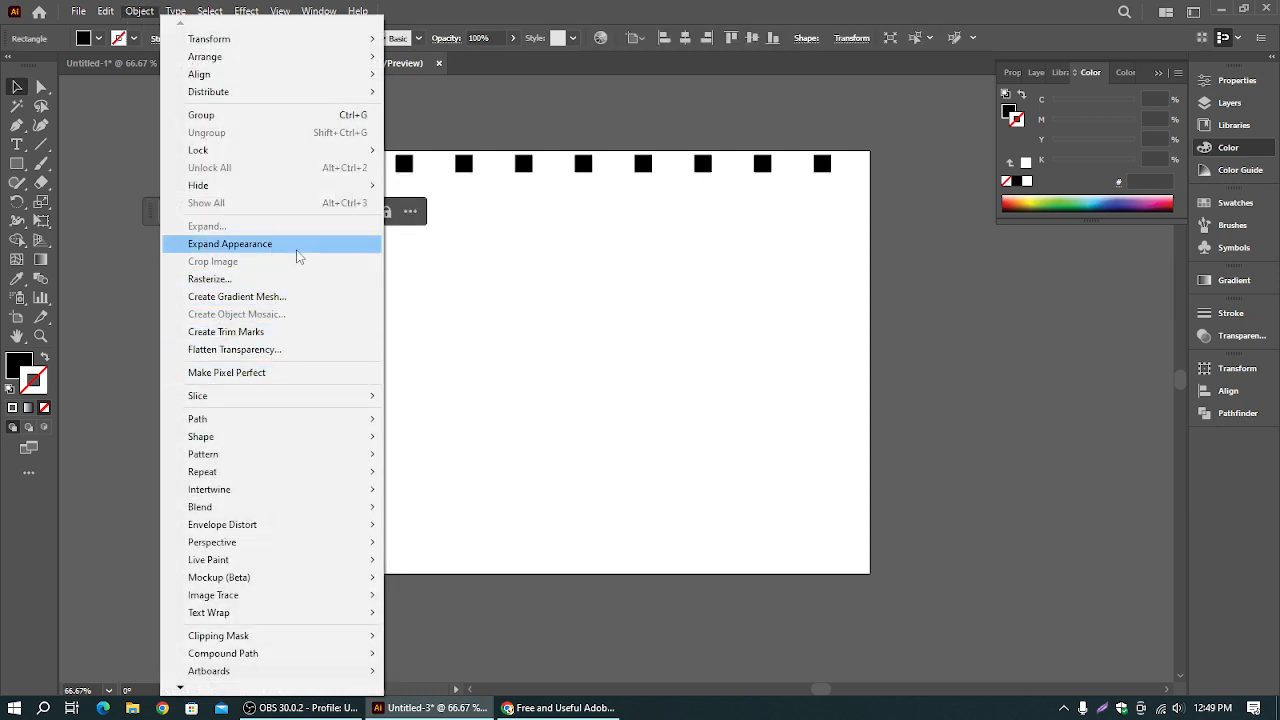
click(260, 244)
click(700, 293)
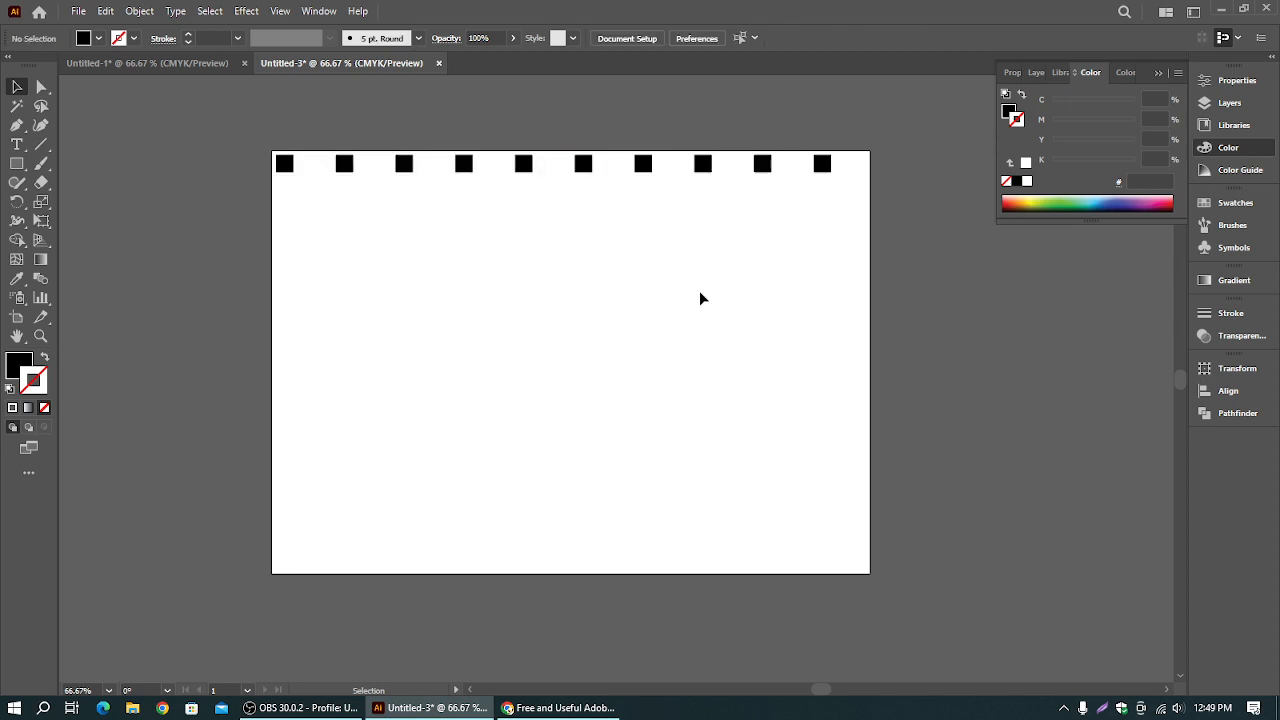
click(287, 170)
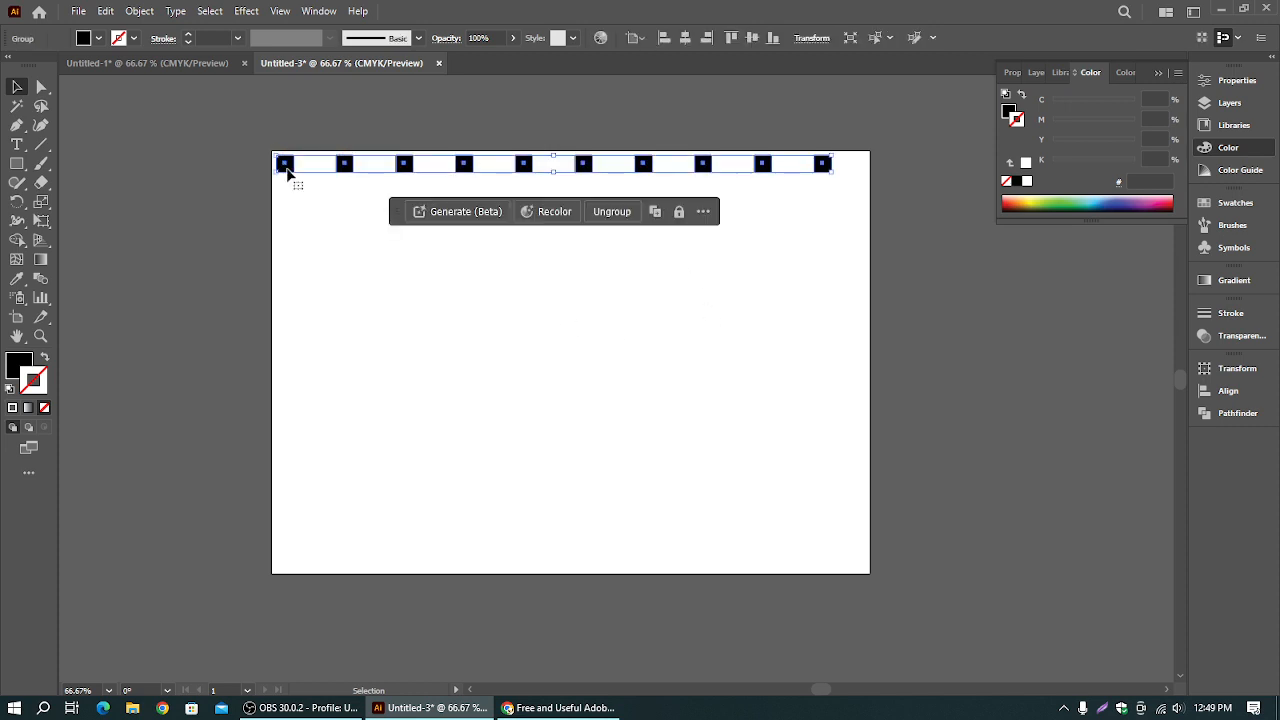
- Open the settings of another Transform effect for the row of squares
click(250, 13)
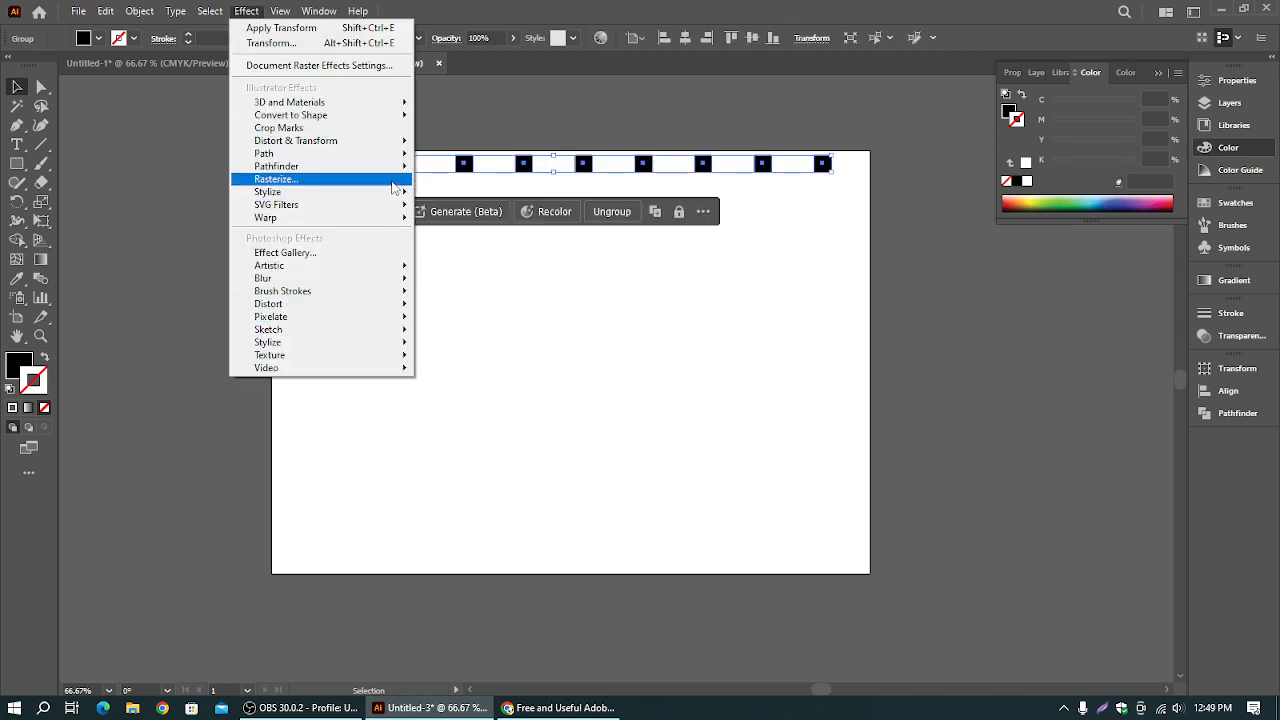
mouse_move(386, 146)
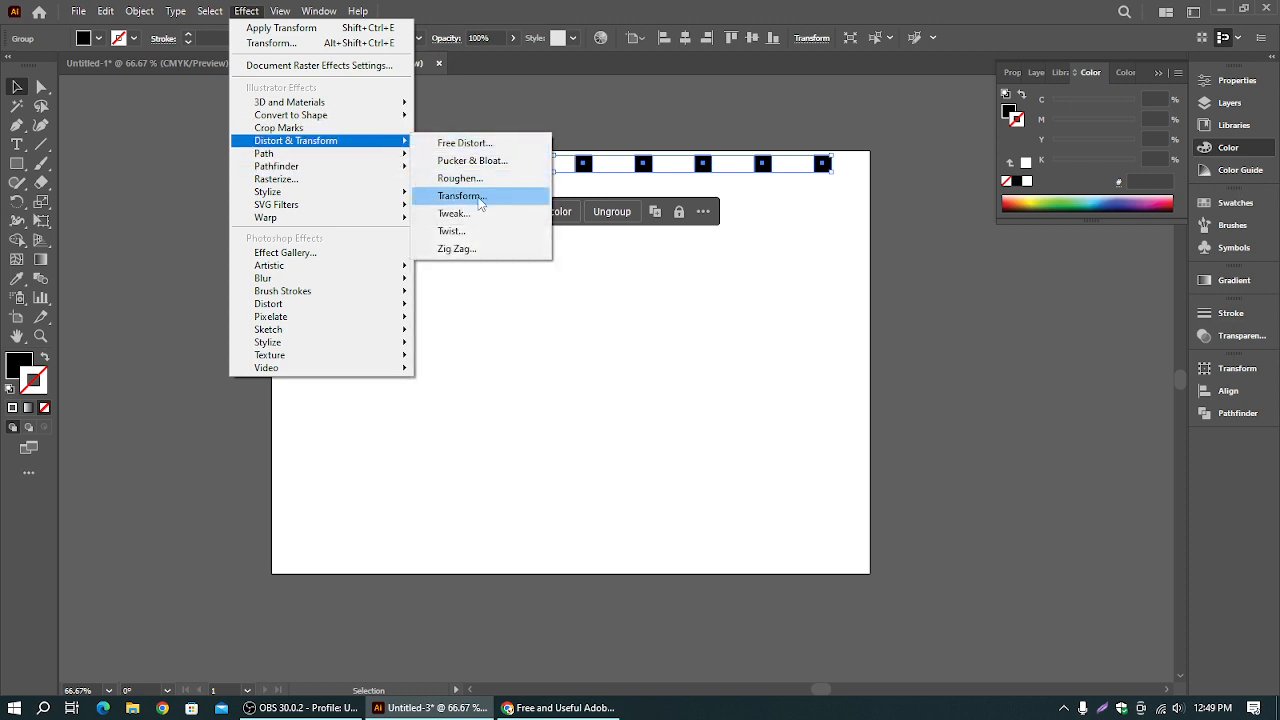
click(460, 196)
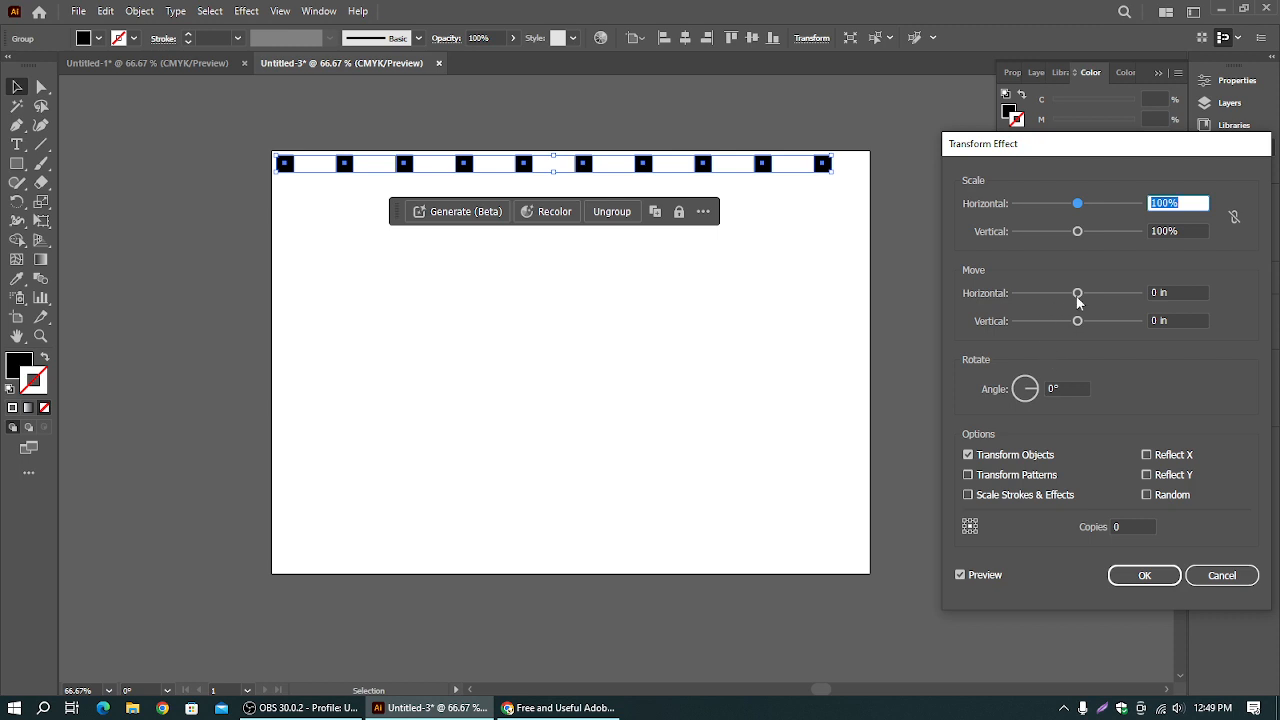
- Try moving the row of squares horizontally by about 1.39 in and reset the horizontal move to 0 in
drag(1078, 300, 1135, 303)
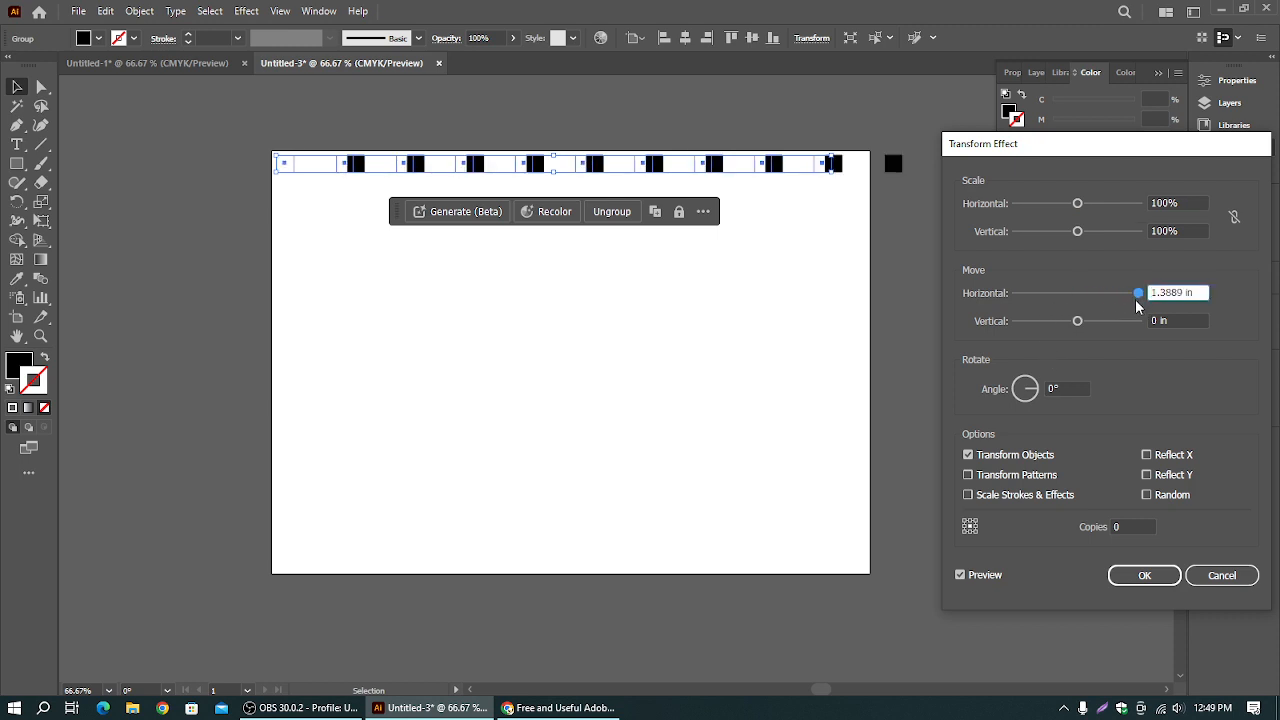
drag(1138, 294, 1082, 297)
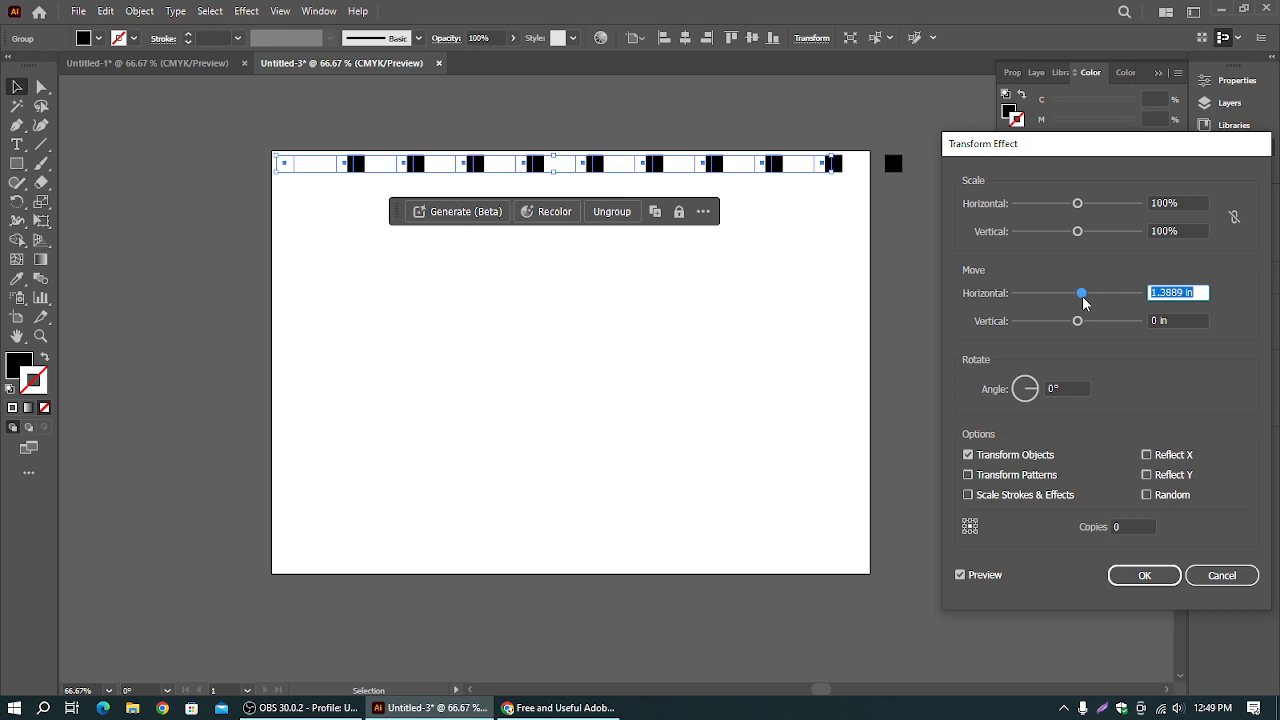
double_click(1185, 293)
text(0)
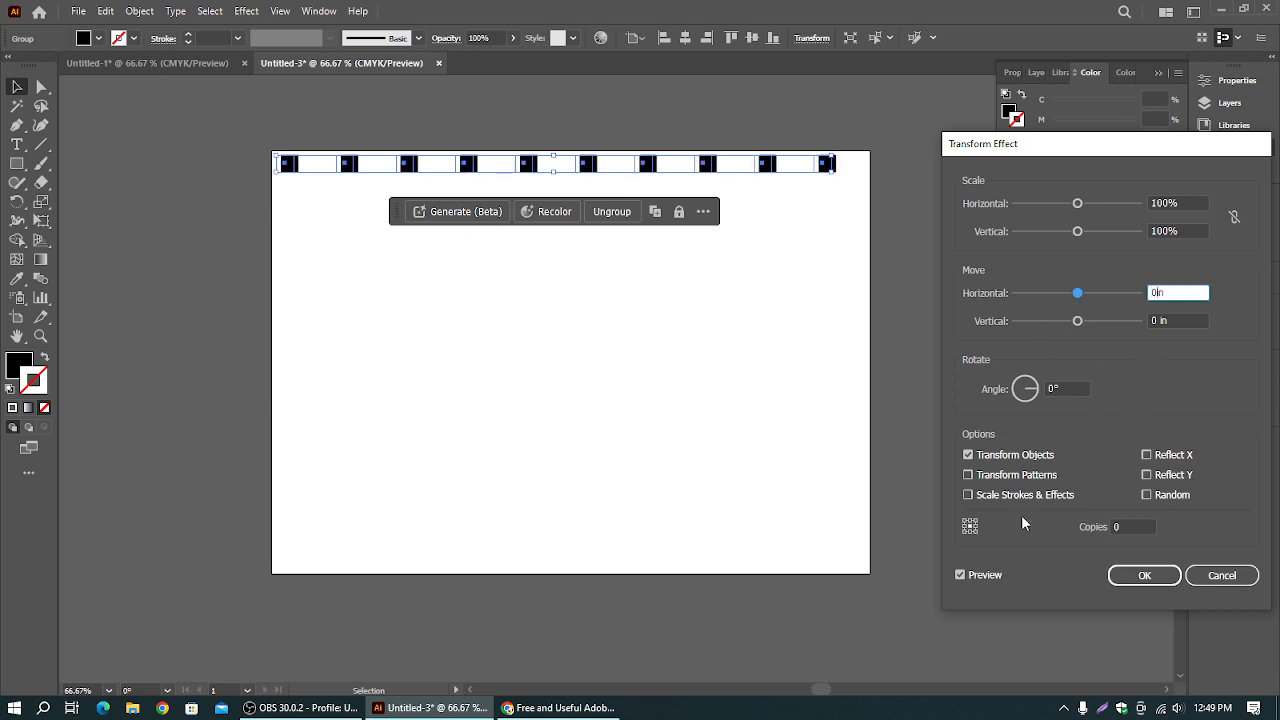
click(969, 577)
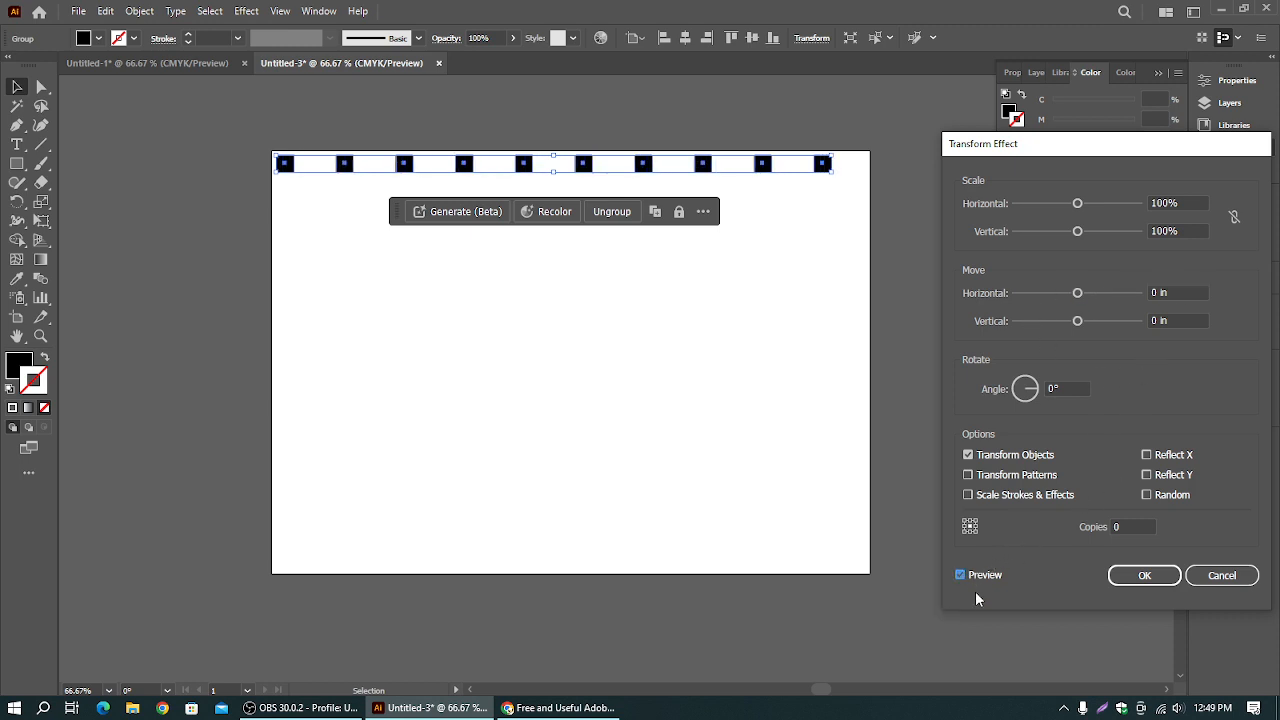
- Set the Transform effect to a vertical move of about 1.28 in with 6 copies of the row
drag(1078, 322, 1137, 324)
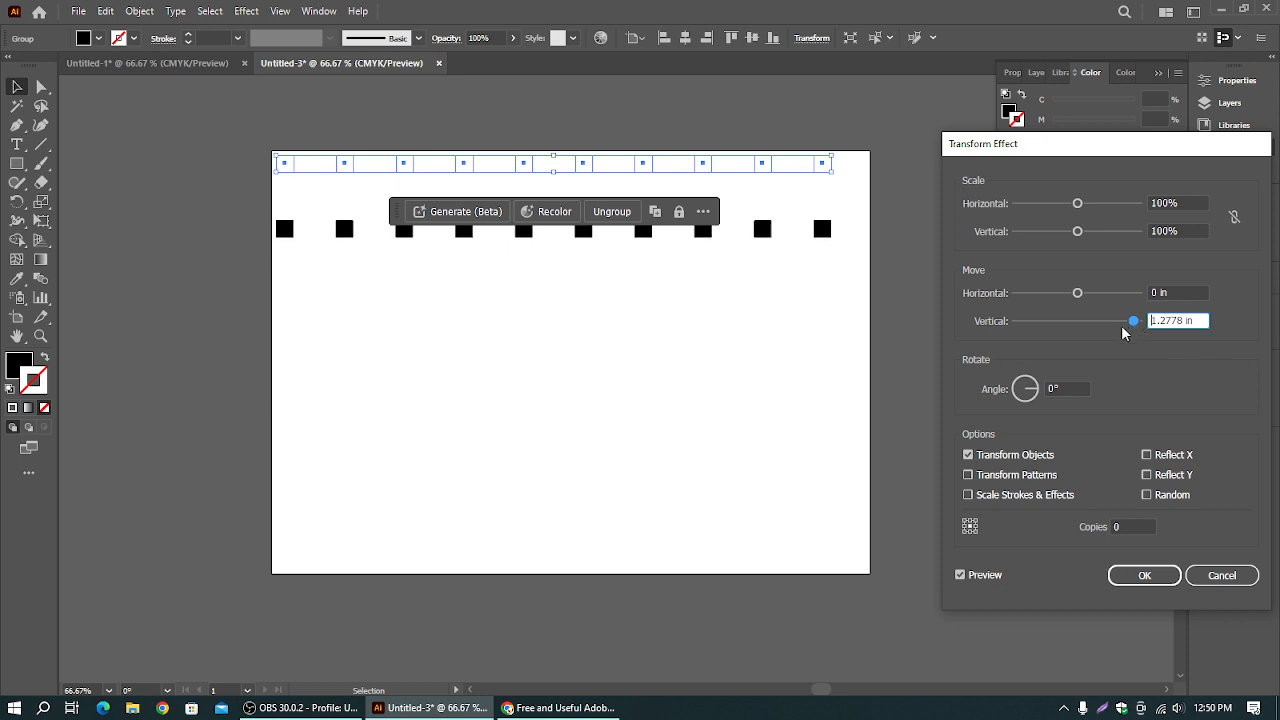
click(1127, 526)
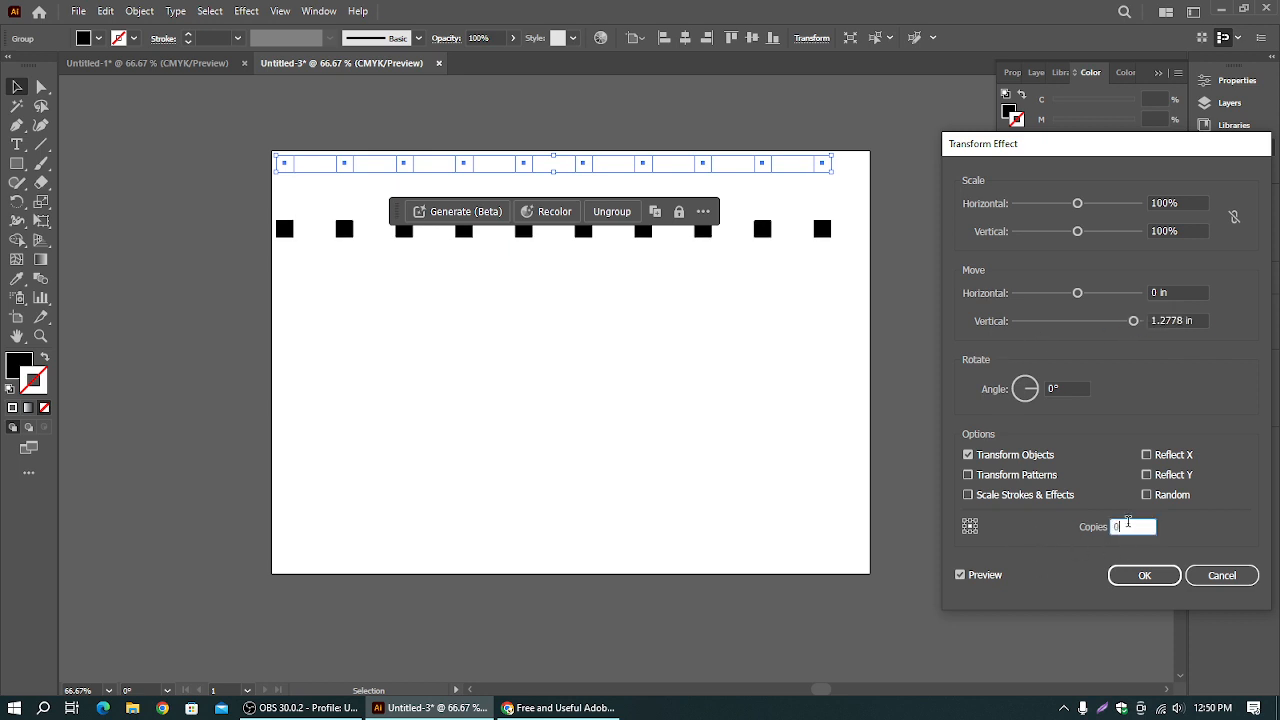
scroll(1128, 526, up, 8)
scroll(1128, 526, down, 2)
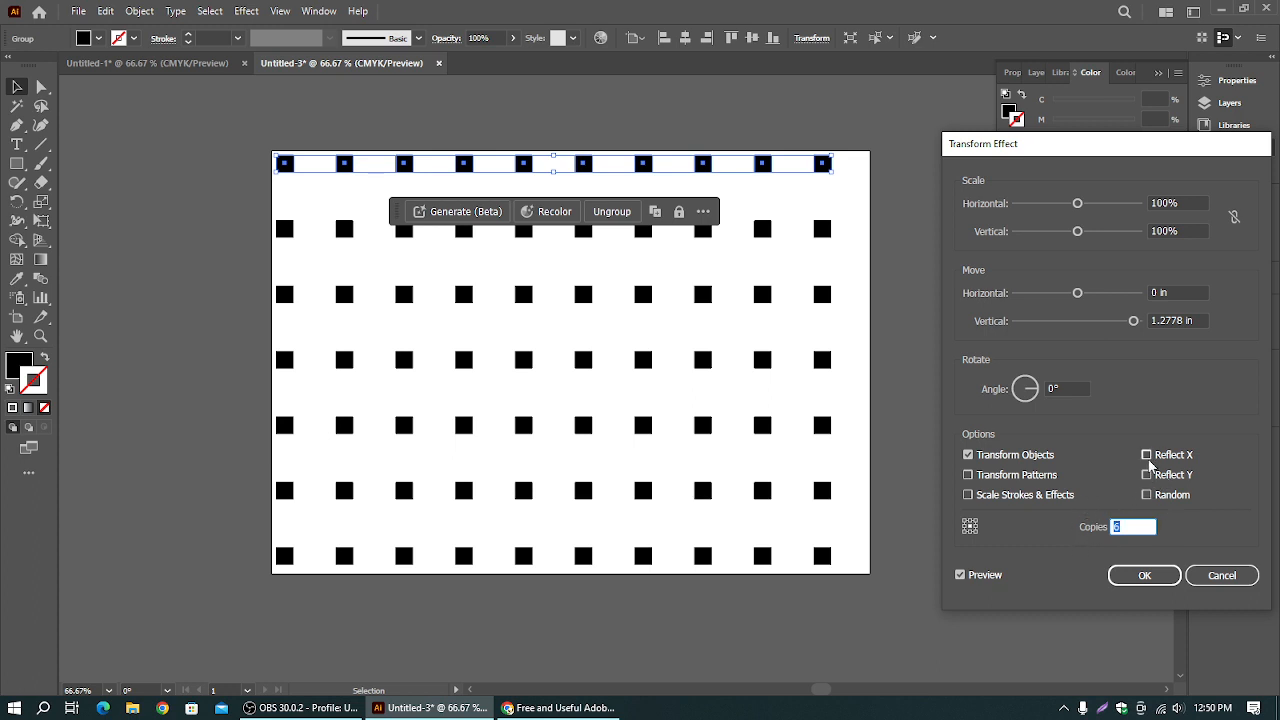
- Turn on Reflect X for the Transform effect and try Reflect Y, leaving Reflect Y off
click(1147, 455)
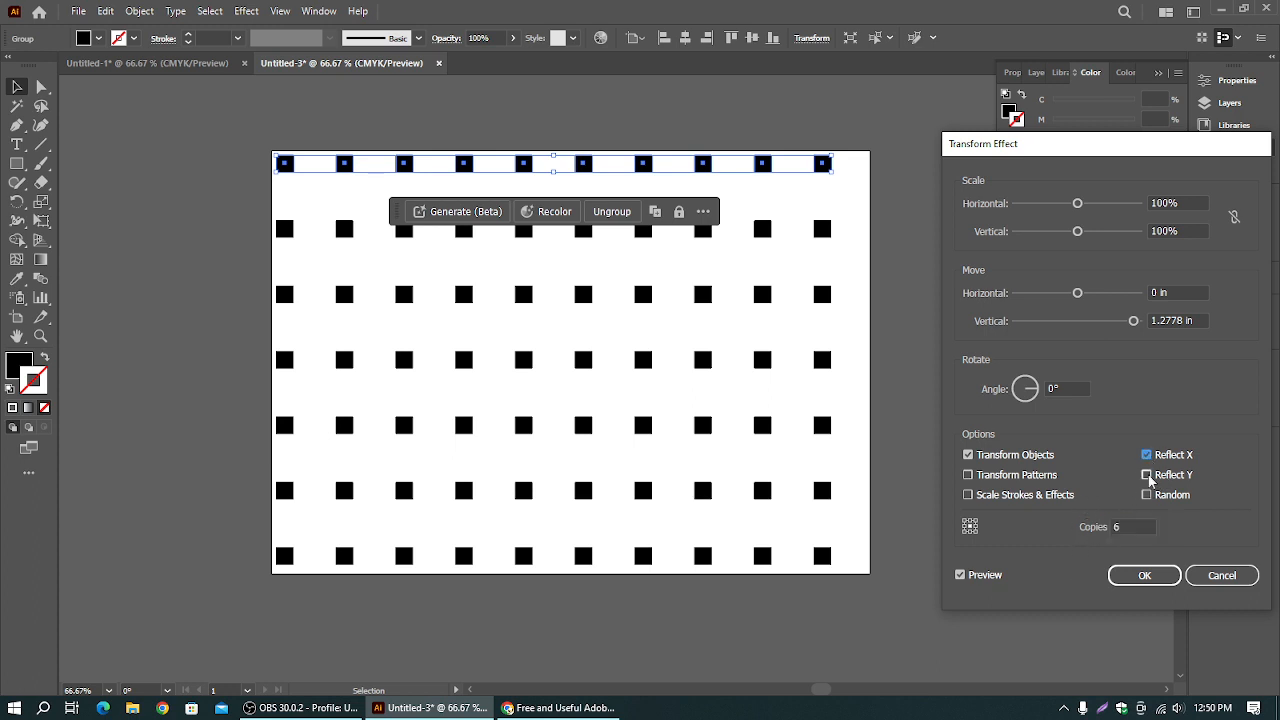
click(1147, 475)
click(1147, 476)
click(1147, 455)
- Try rotating the copied rows by 354° and reset the rotation angle to 0°
click(1033, 391)
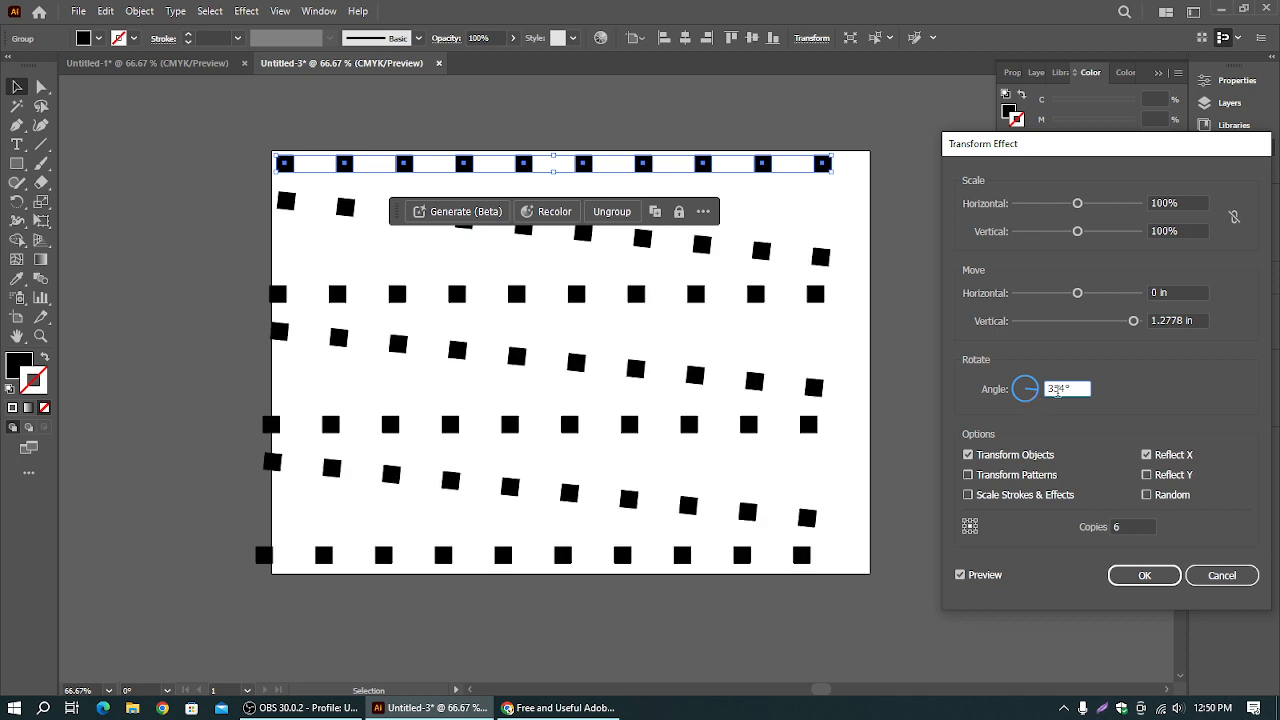
text(0)
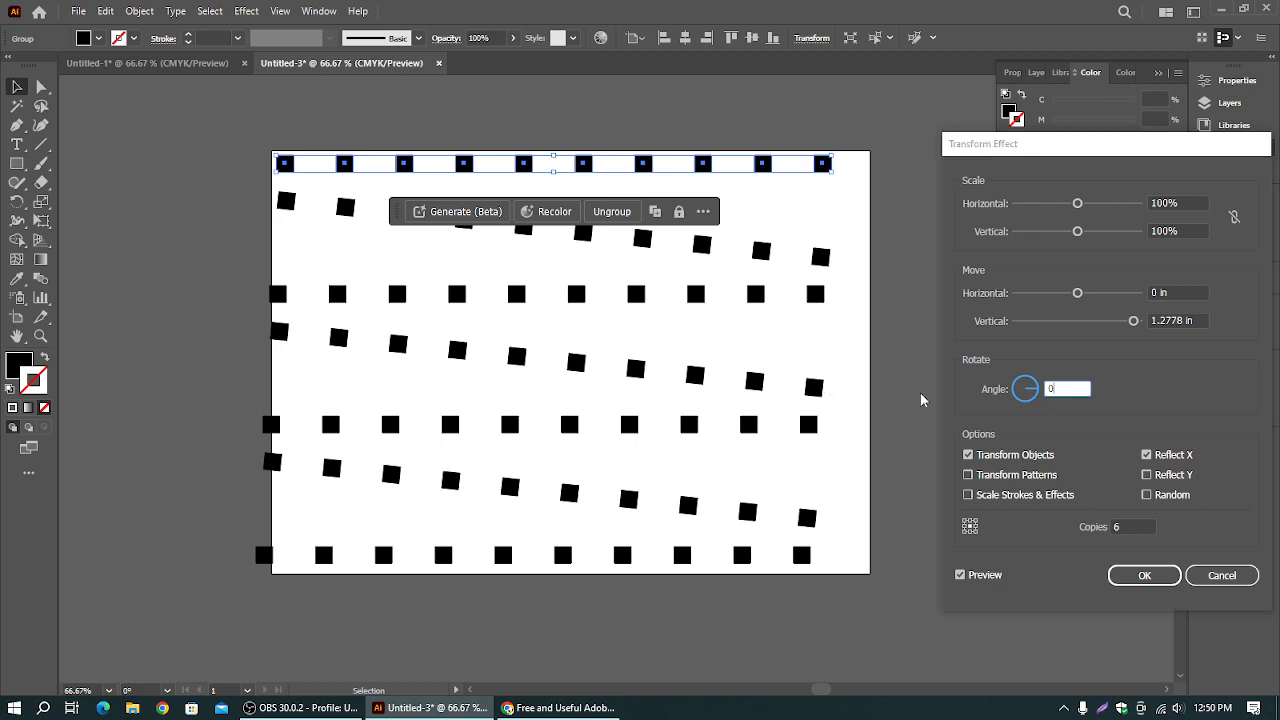
click(984, 576)
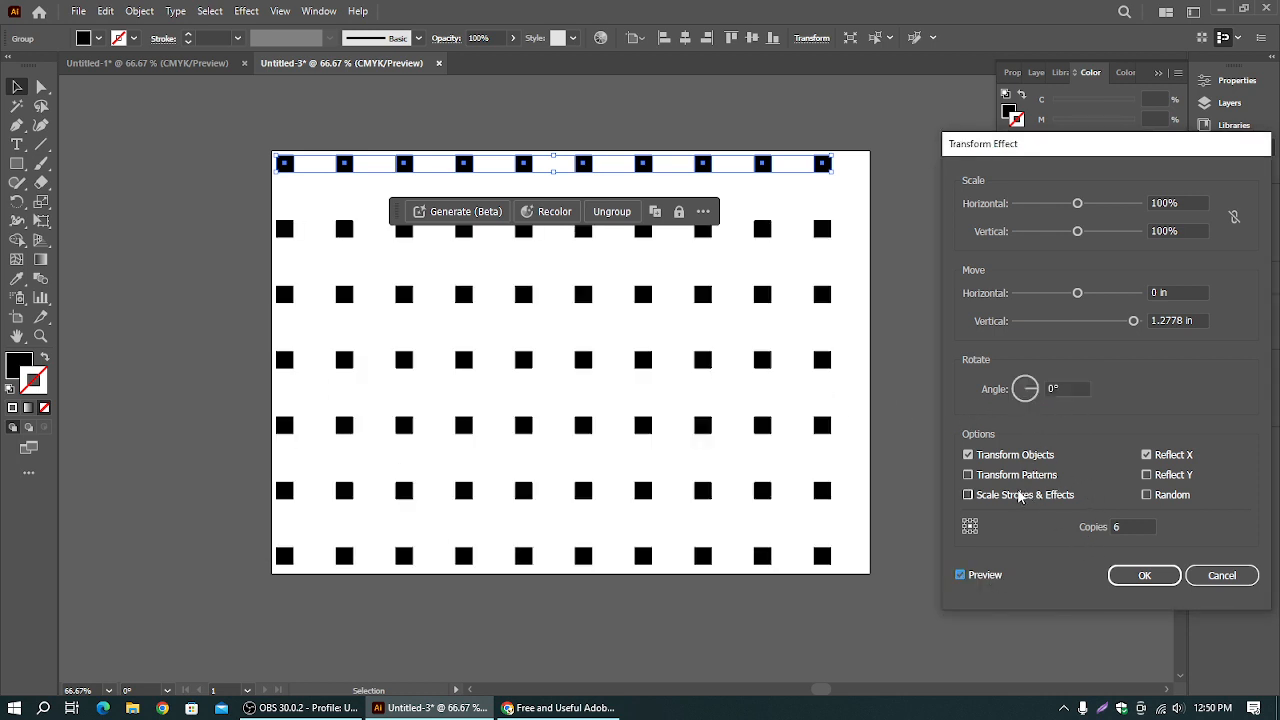
- Turn on Transform Patterns, keep Reflect X on, and apply the Transform effect to the row of squares
click(968, 476)
click(1149, 457)
click(1147, 455)
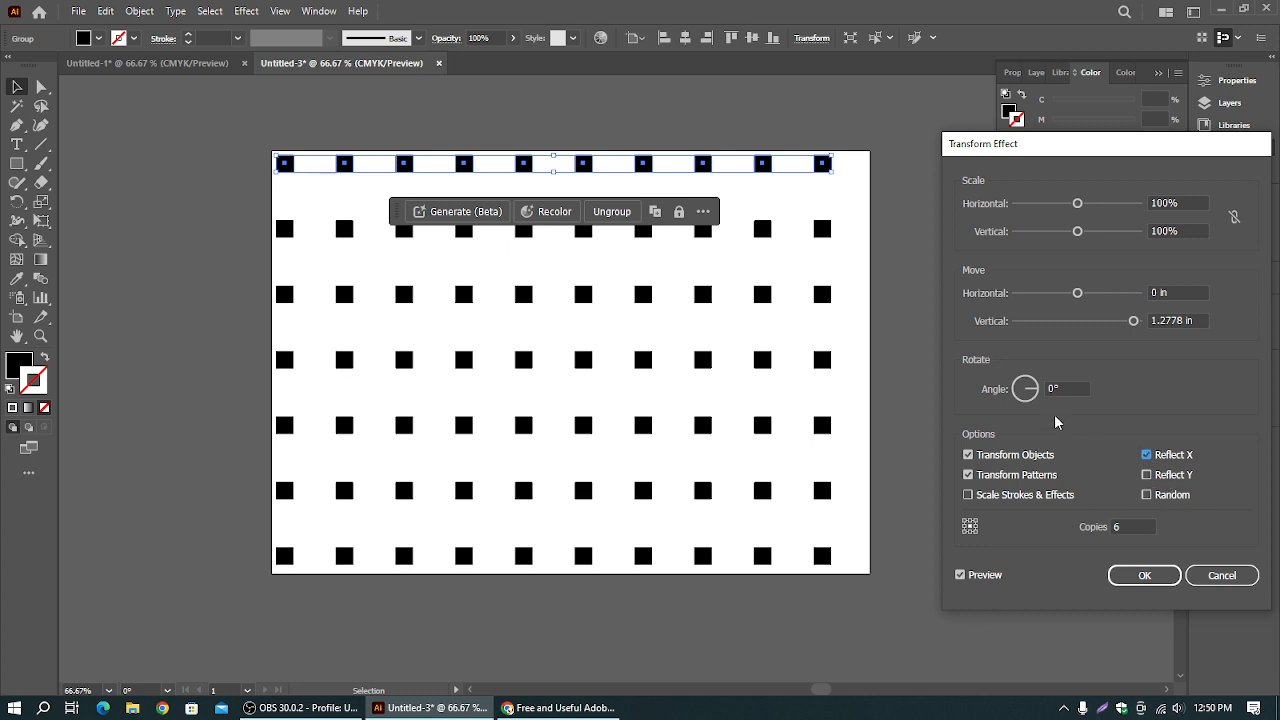
click(1141, 576)
click(935, 370)
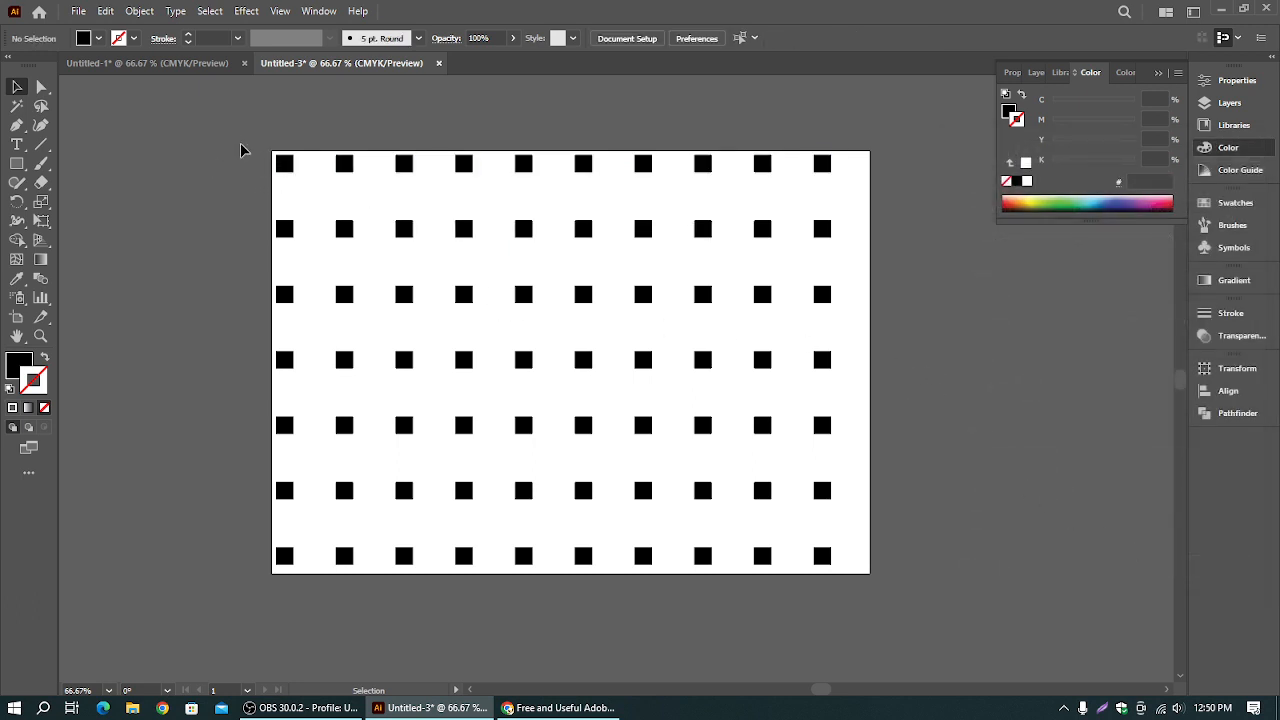
- Select the row carrying the Transform effect and expand its appearance into a full grid of squares
drag(240, 150, 880, 583)
key(ctrl+h)
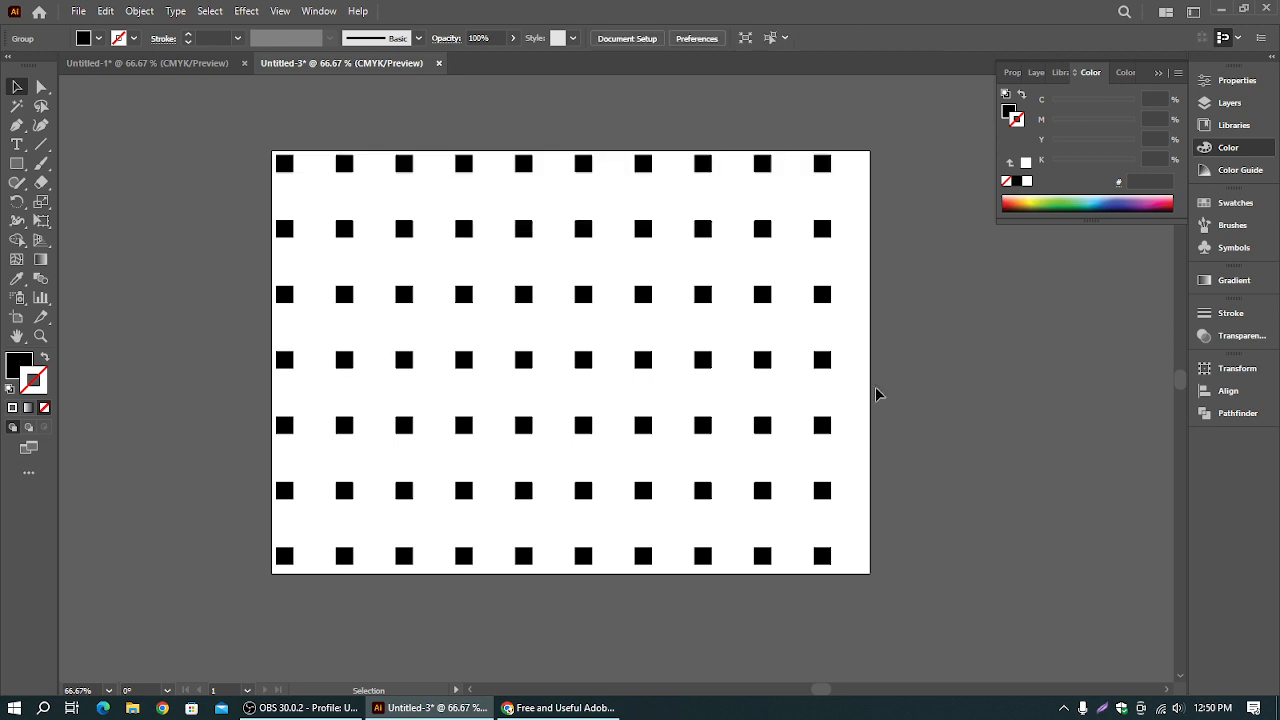
click(292, 172)
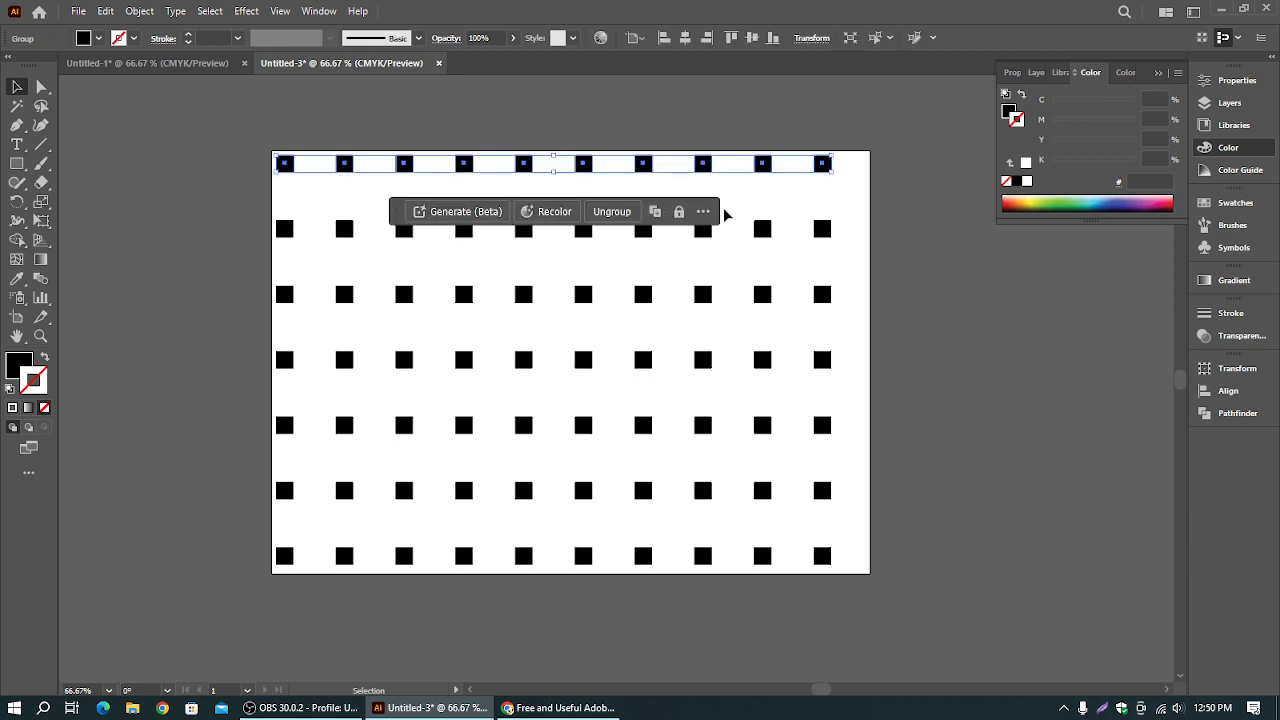
click(637, 197)
click(588, 164)
click(139, 11)
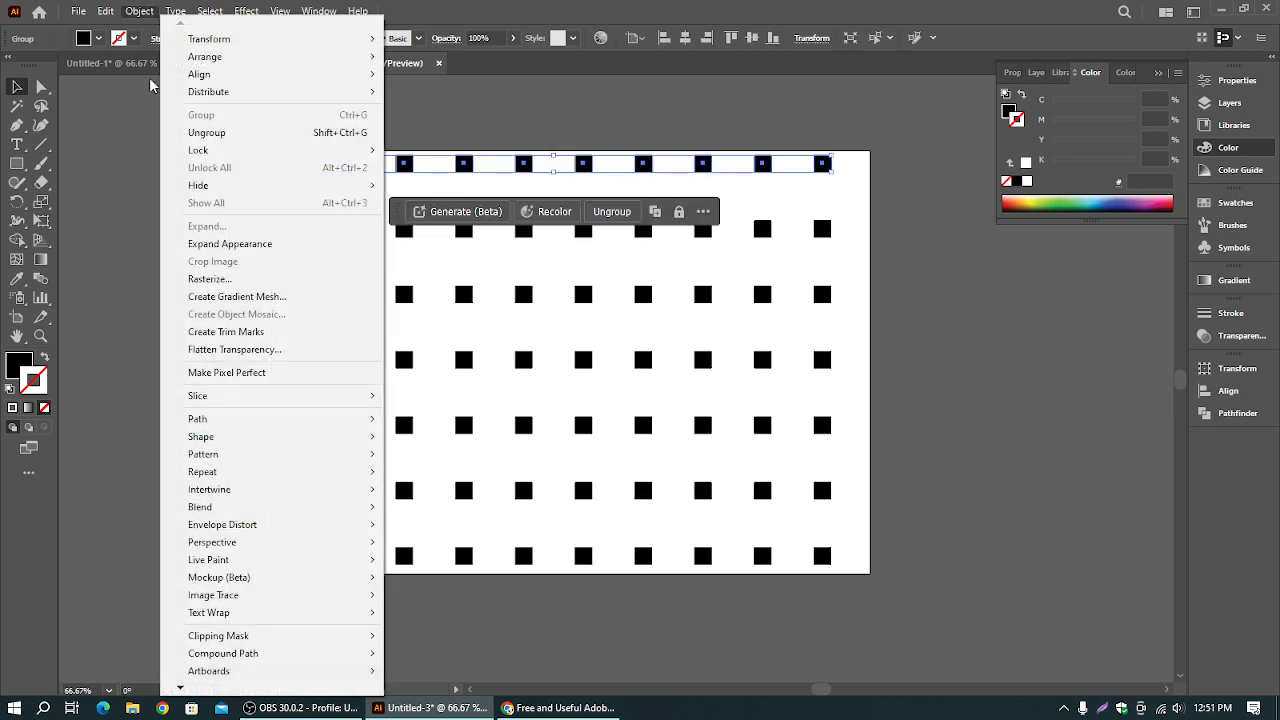
click(228, 244)
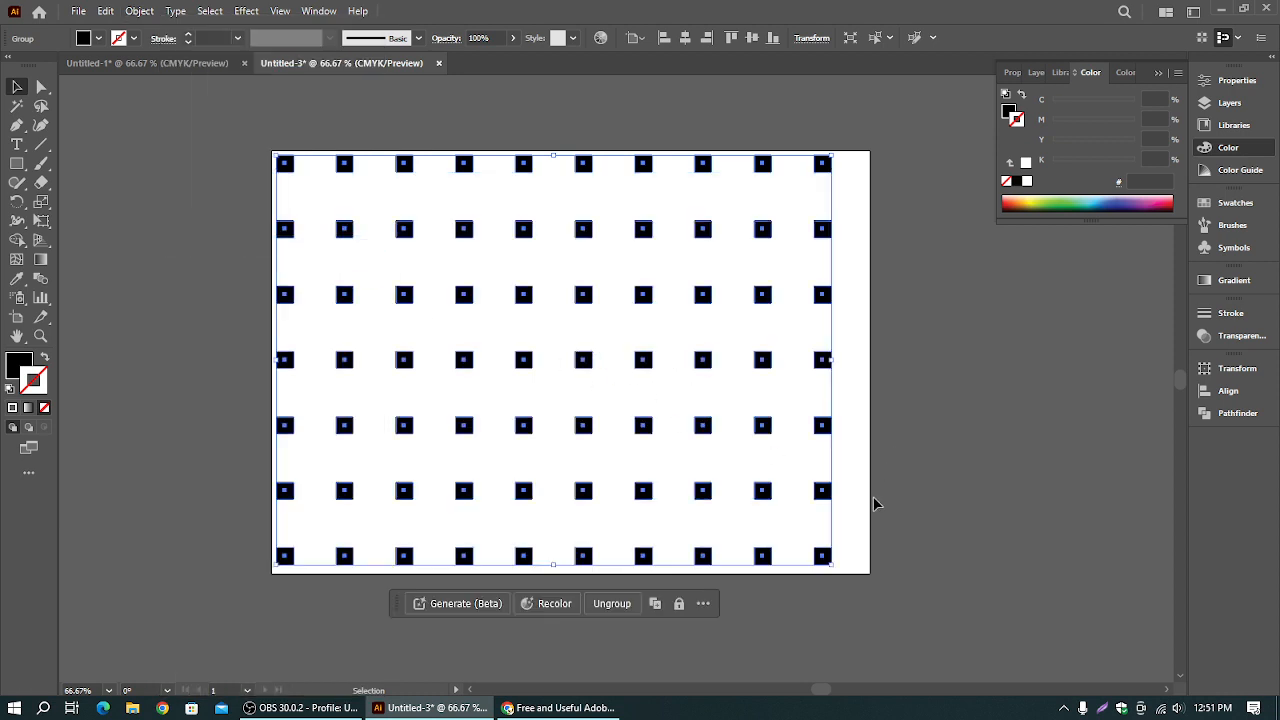
- Try to expand the grid of squares once more and deselect it
click(143, 11)
click(223, 226)
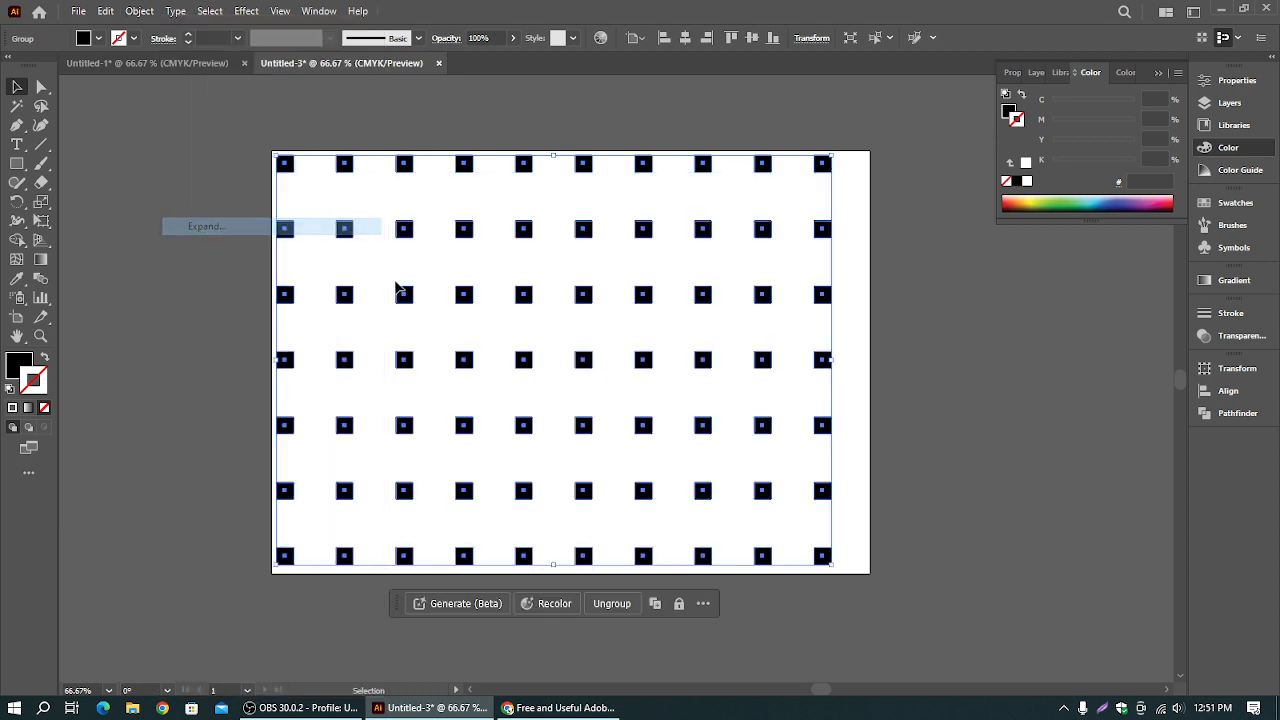
click(905, 383)
drag(189, 129, 845, 560)
click(965, 438)
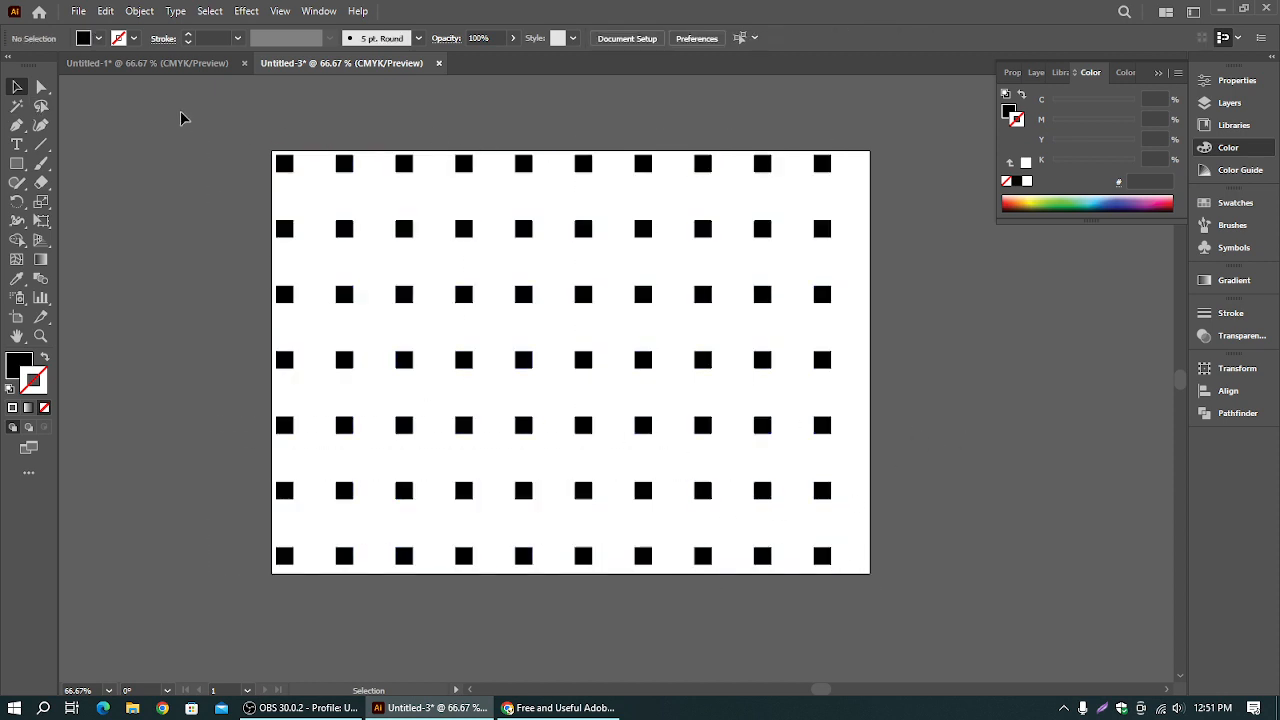
- Select the whole grid and ungroup it repeatedly until every square is a separate path
drag(189, 118, 899, 634)
right_click(654, 366)
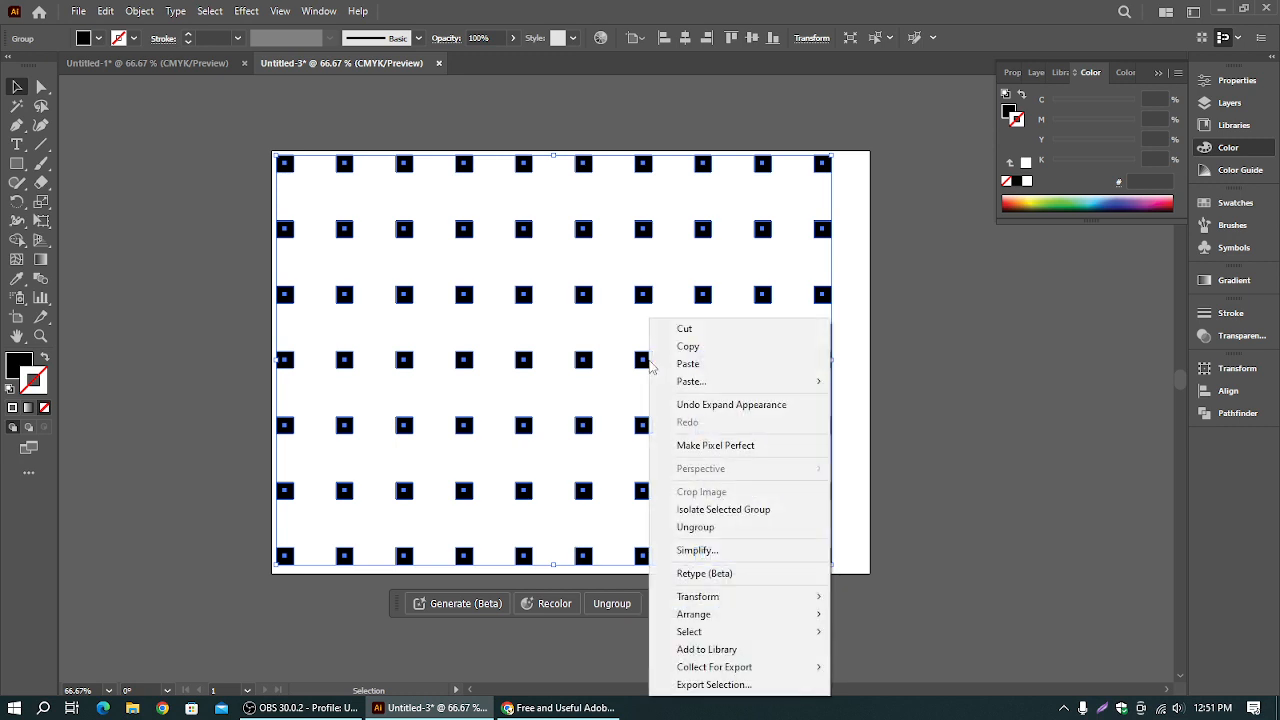
click(725, 528)
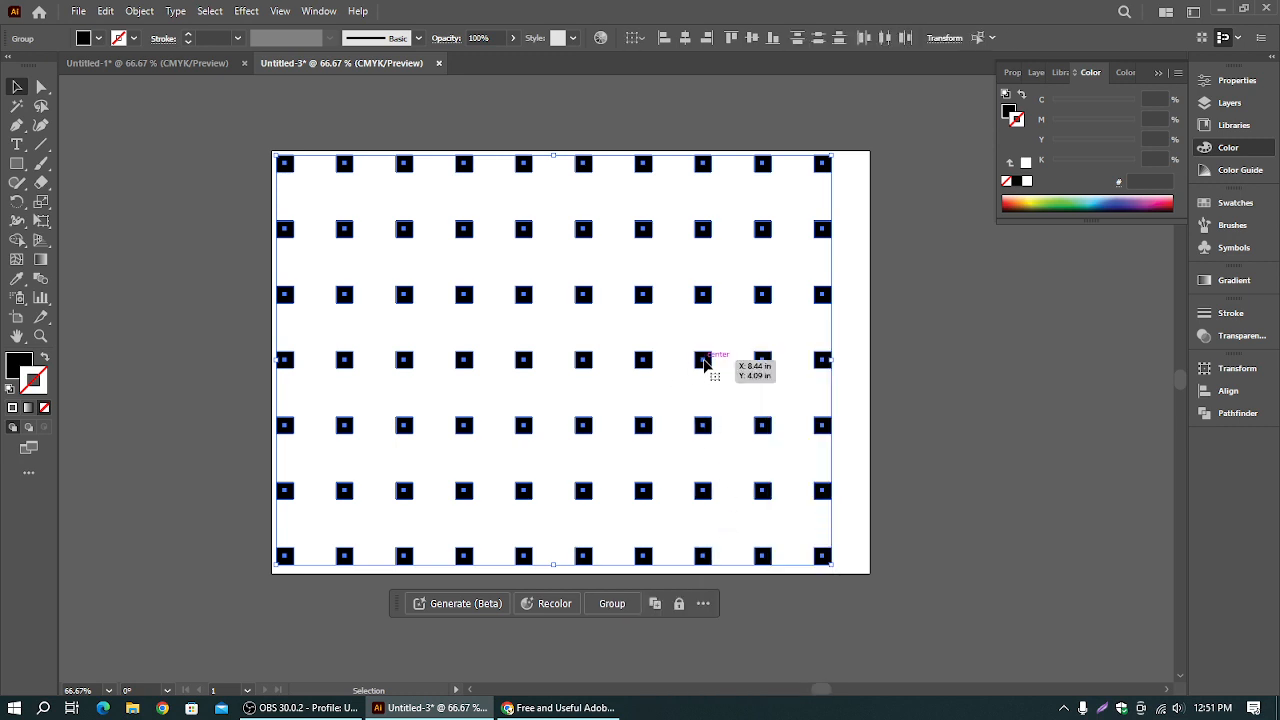
right_click(706, 358)
click(752, 552)
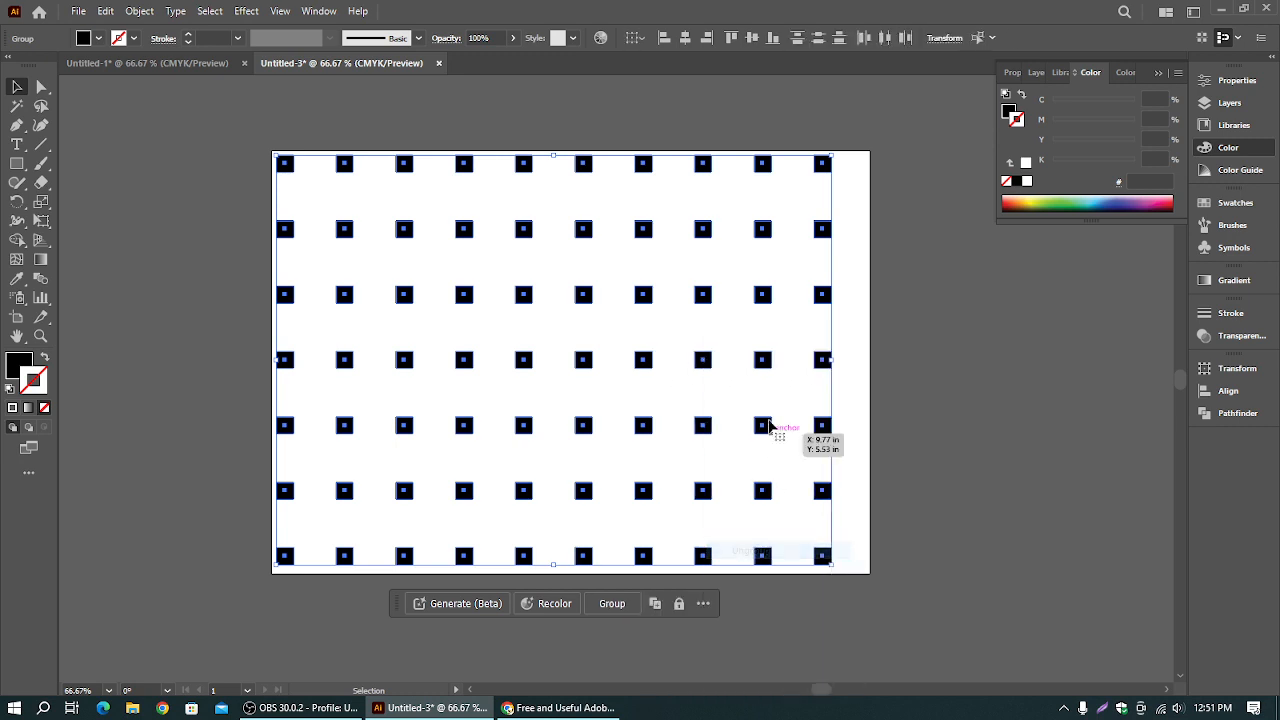
right_click(763, 340)
click(806, 550)
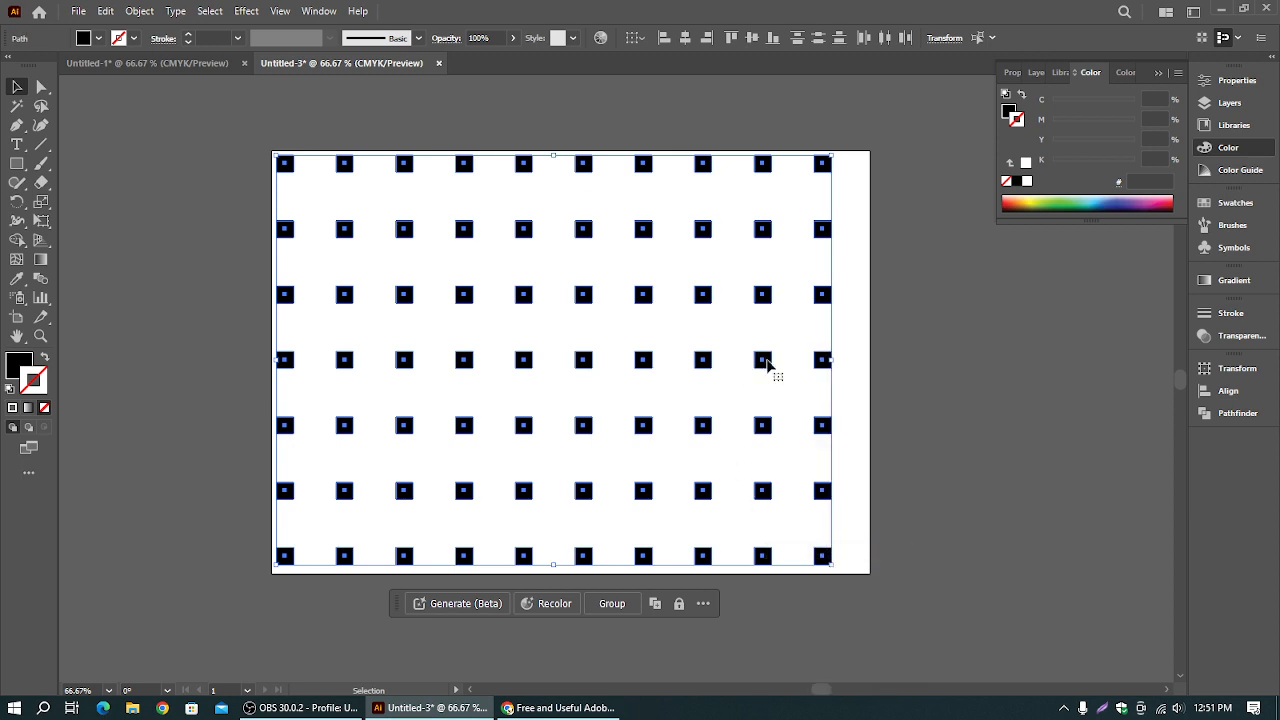
right_click(768, 366)
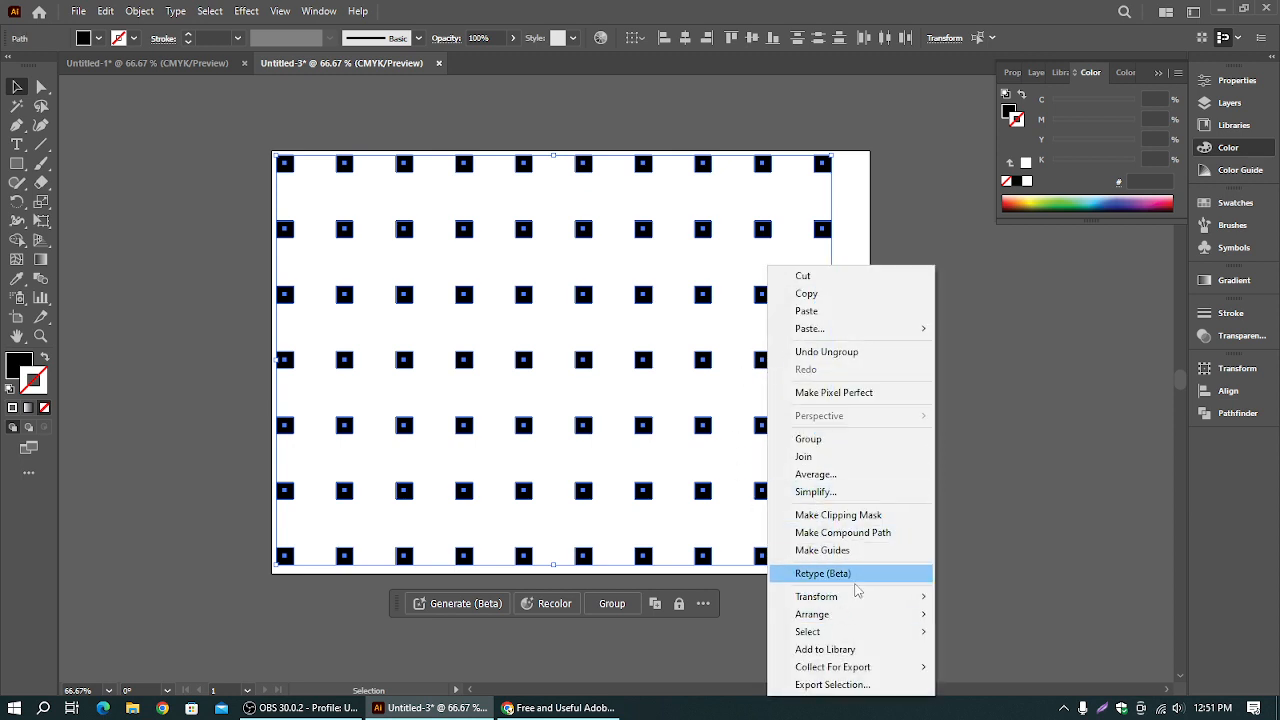
click(959, 462)
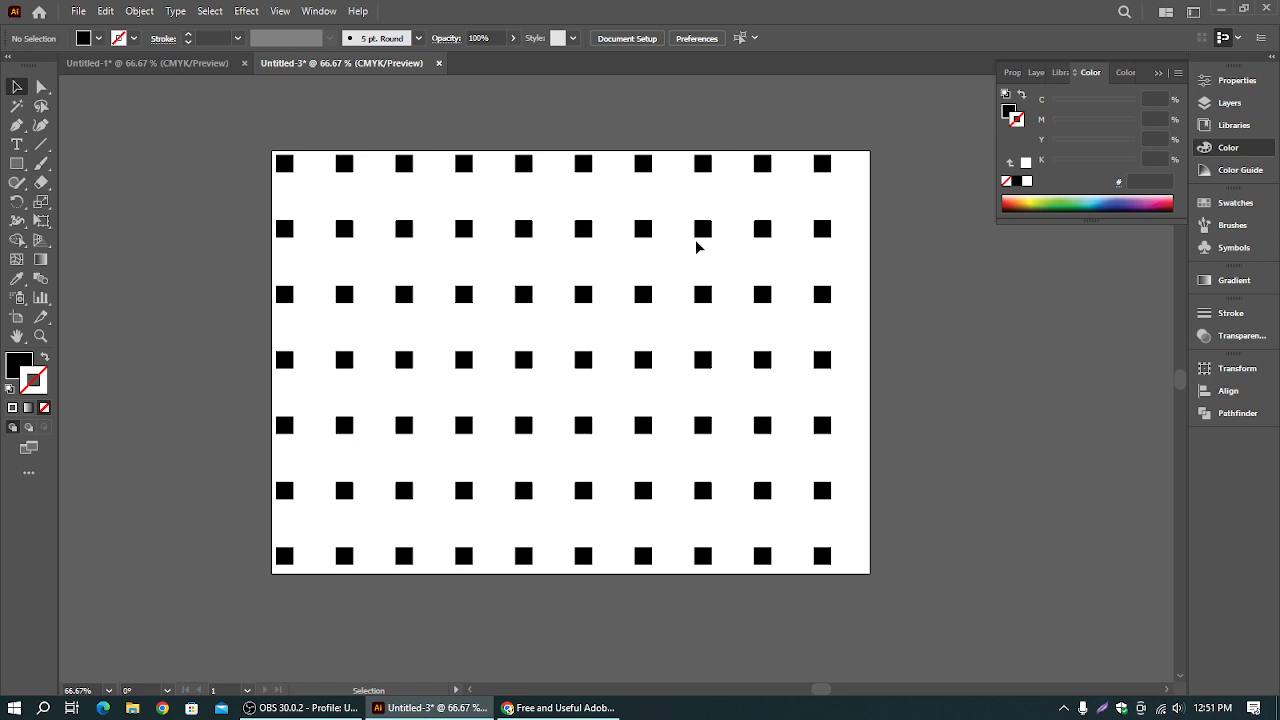
- Select all the individual squares, run the randomus script, and move its dialog clear of the artwork
click(701, 231)
drag(226, 130, 841, 640)
click(77, 11)
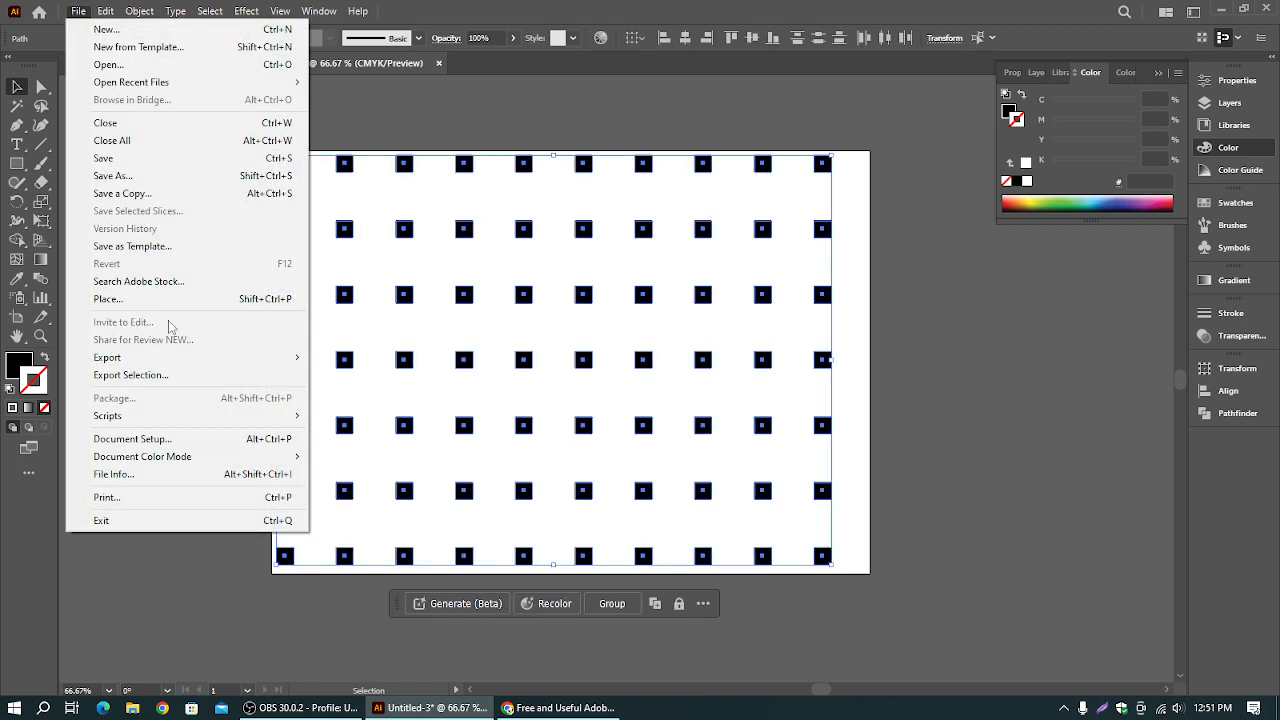
mouse_move(204, 427)
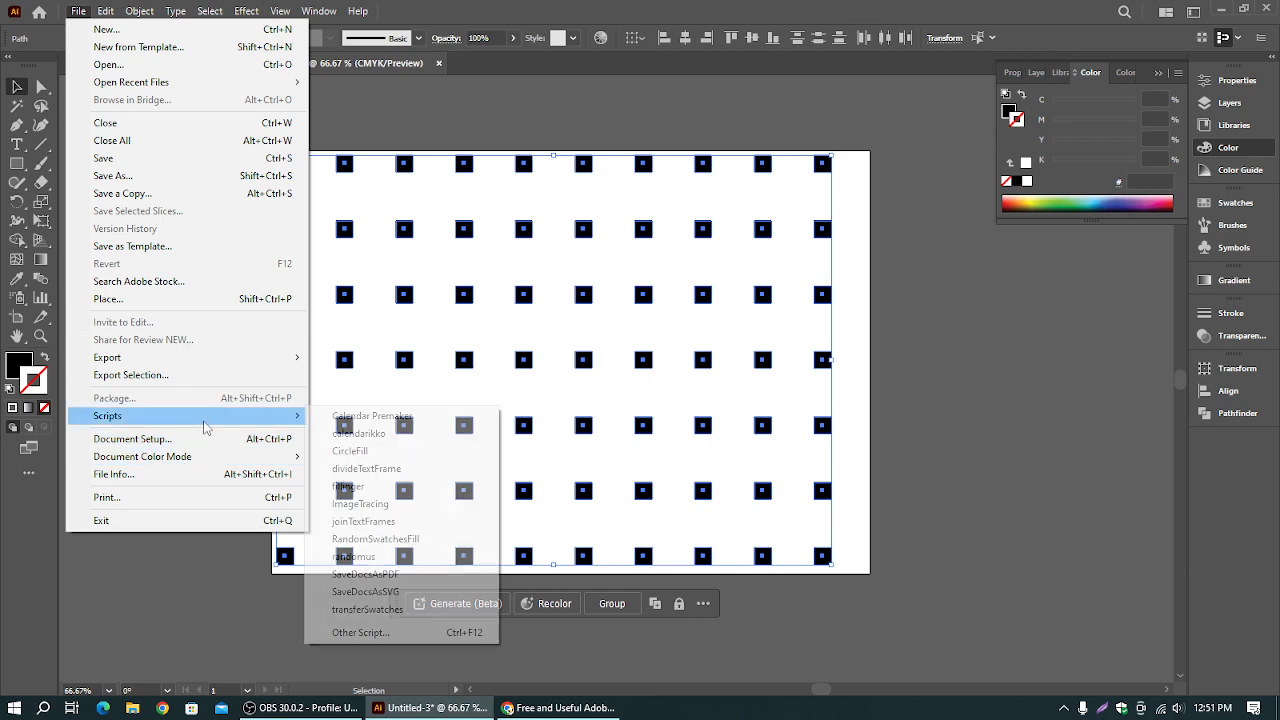
click(370, 558)
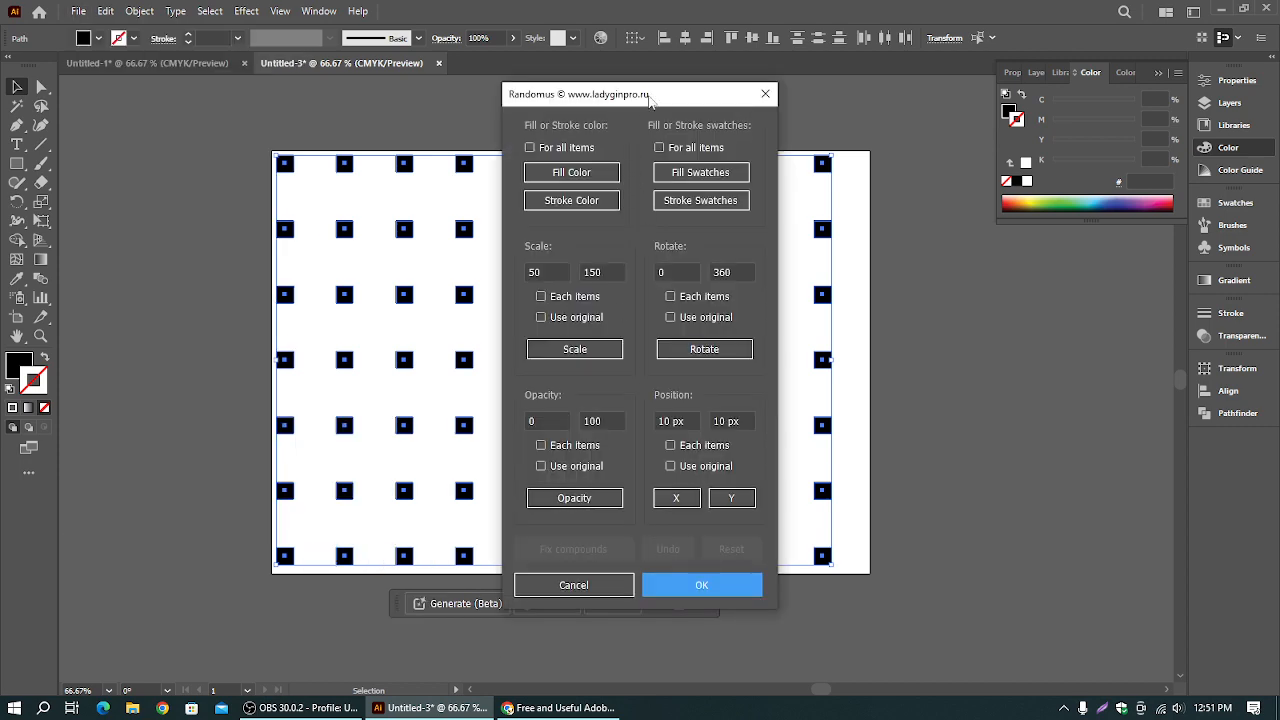
drag(642, 98, 1066, 130)
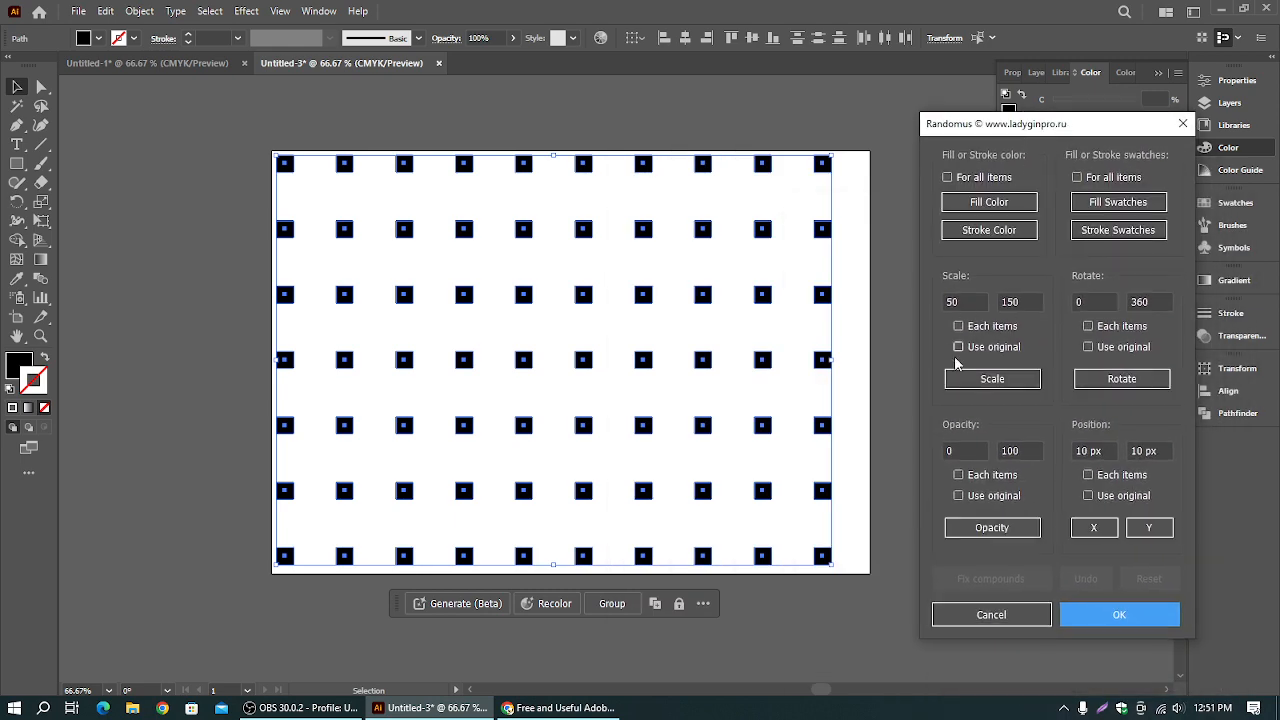
- Randomly scale the squares between 50 and 150, reset the result, and apply the random scaling again
click(987, 380)
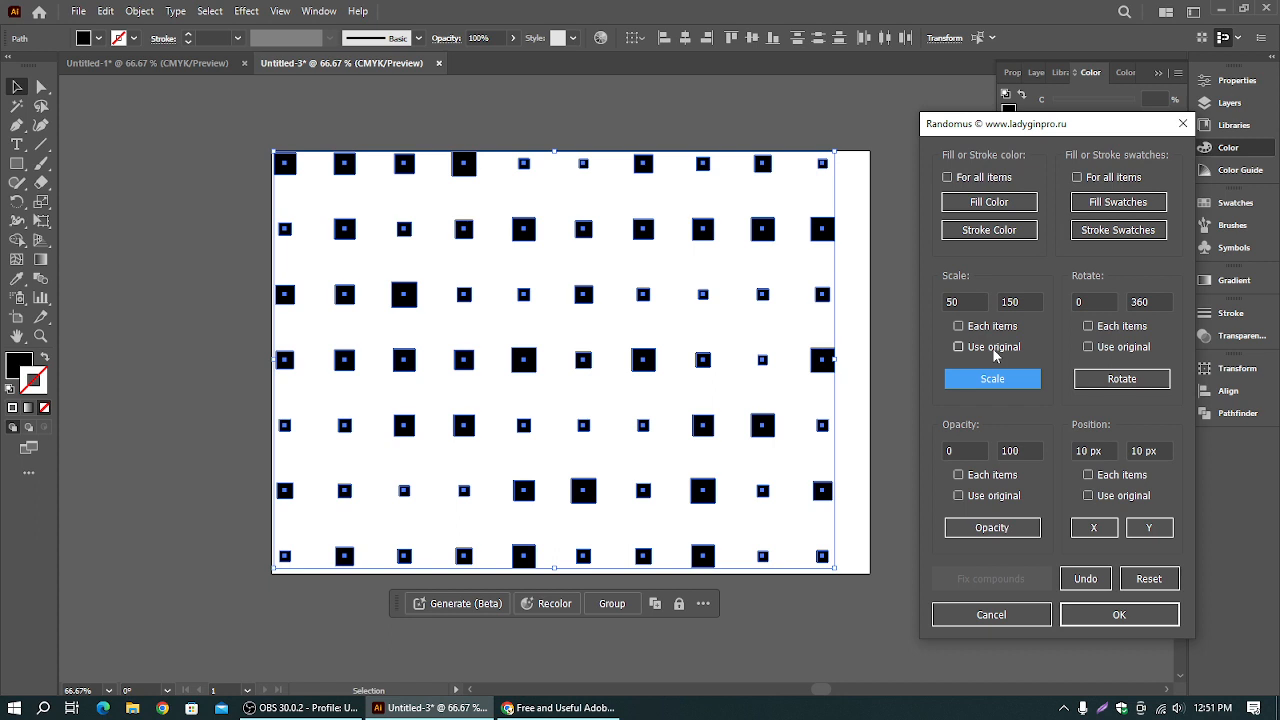
click(1153, 584)
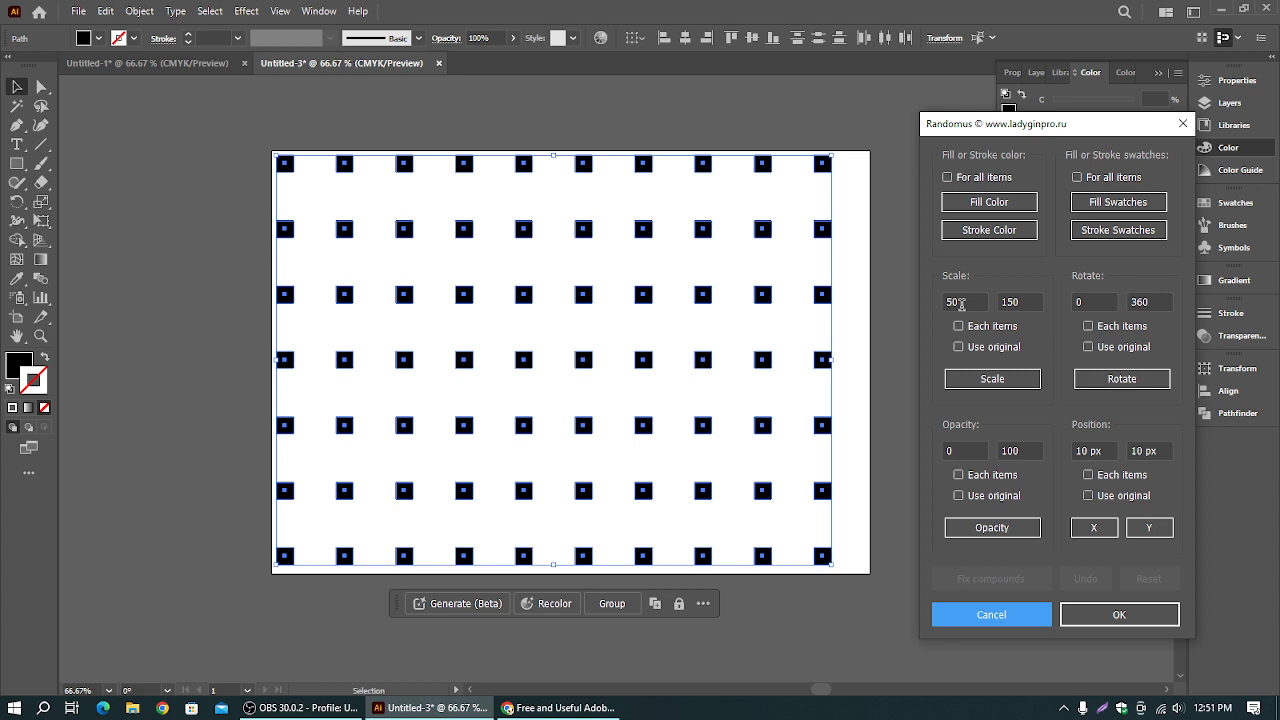
click(996, 381)
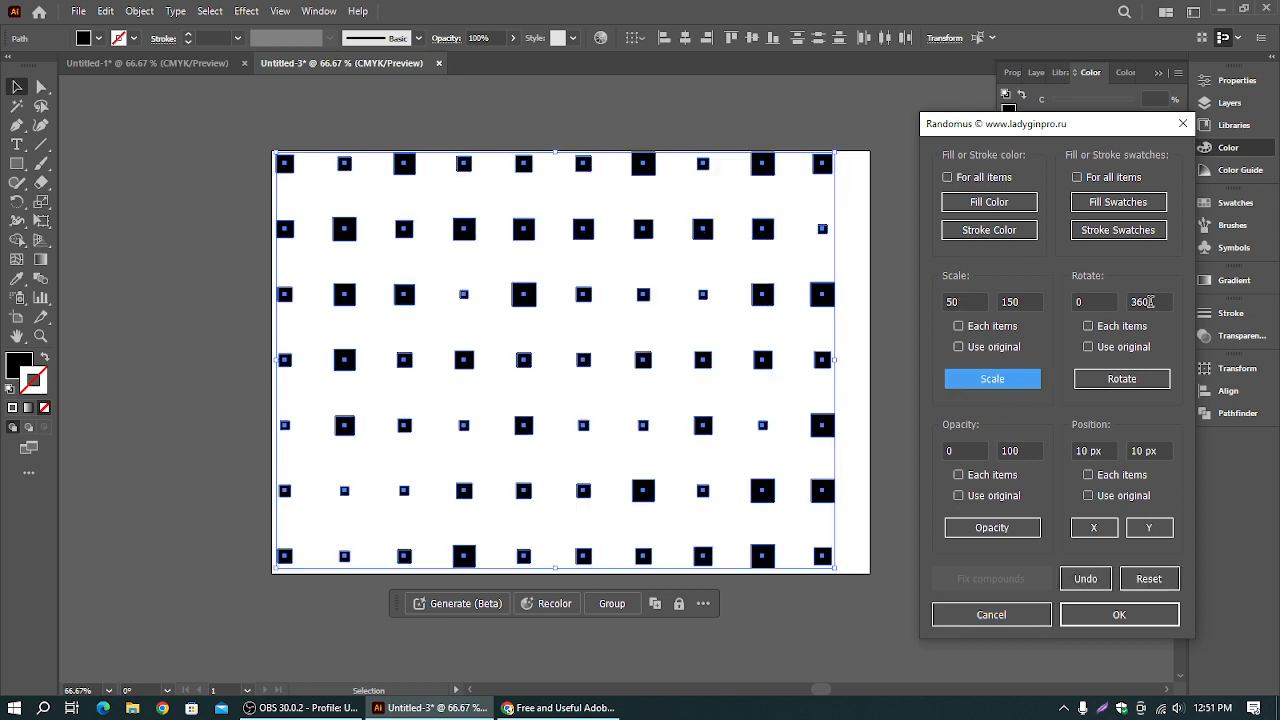
- Randomize the squares' opacity between 45 and 100
click(968, 450)
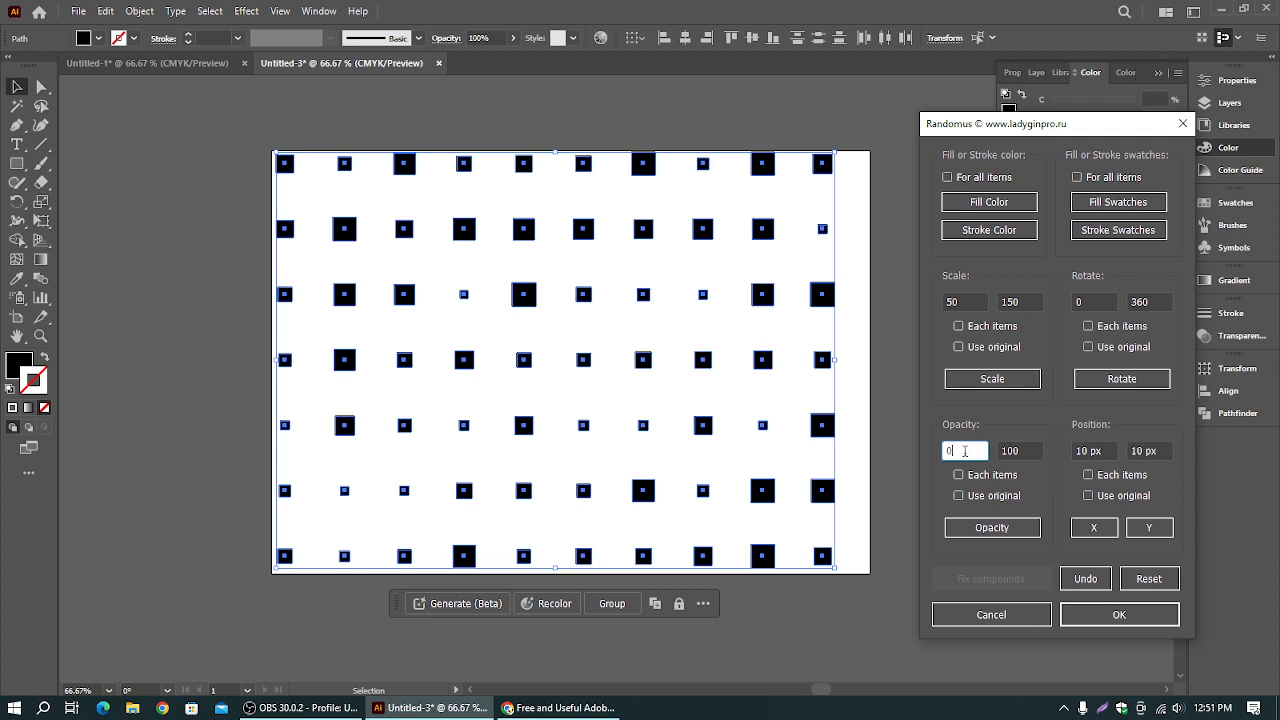
drag(965, 451, 932, 447)
text(45)
click(958, 528)
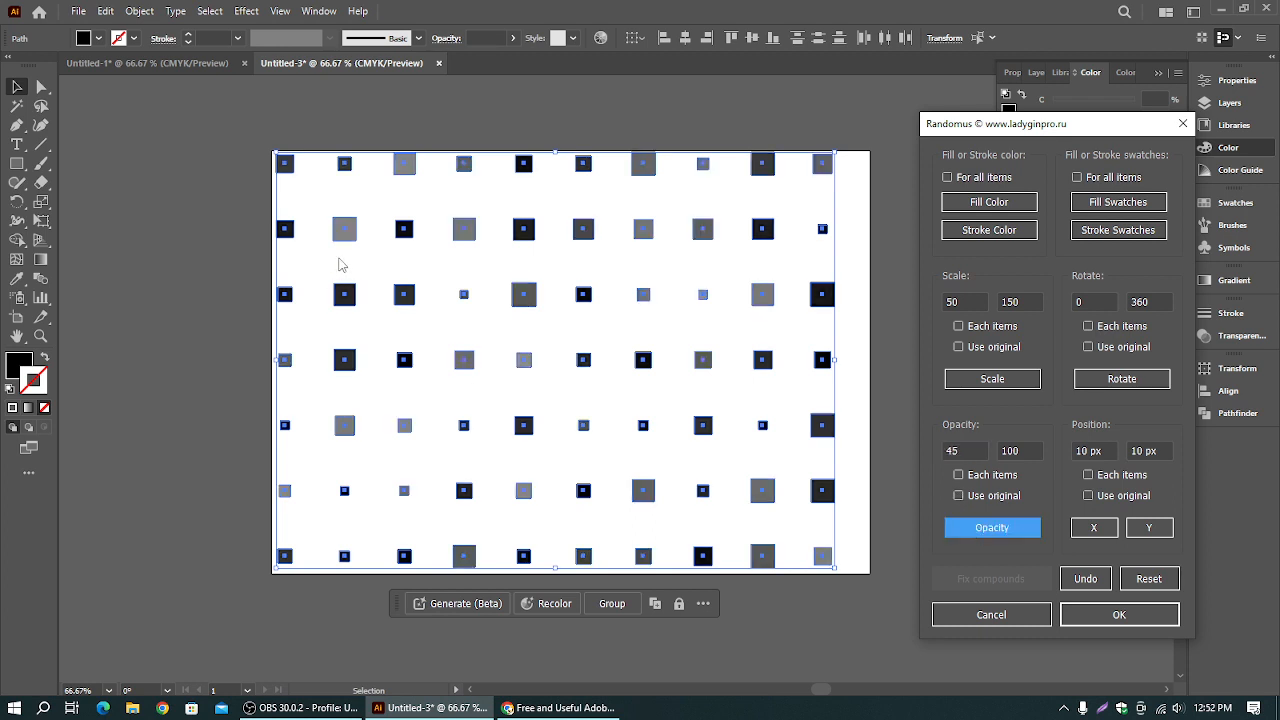
- Randomize the squares' opacity again between 50 and 100 and rotate them randomly between 0 and 360
click(966, 450)
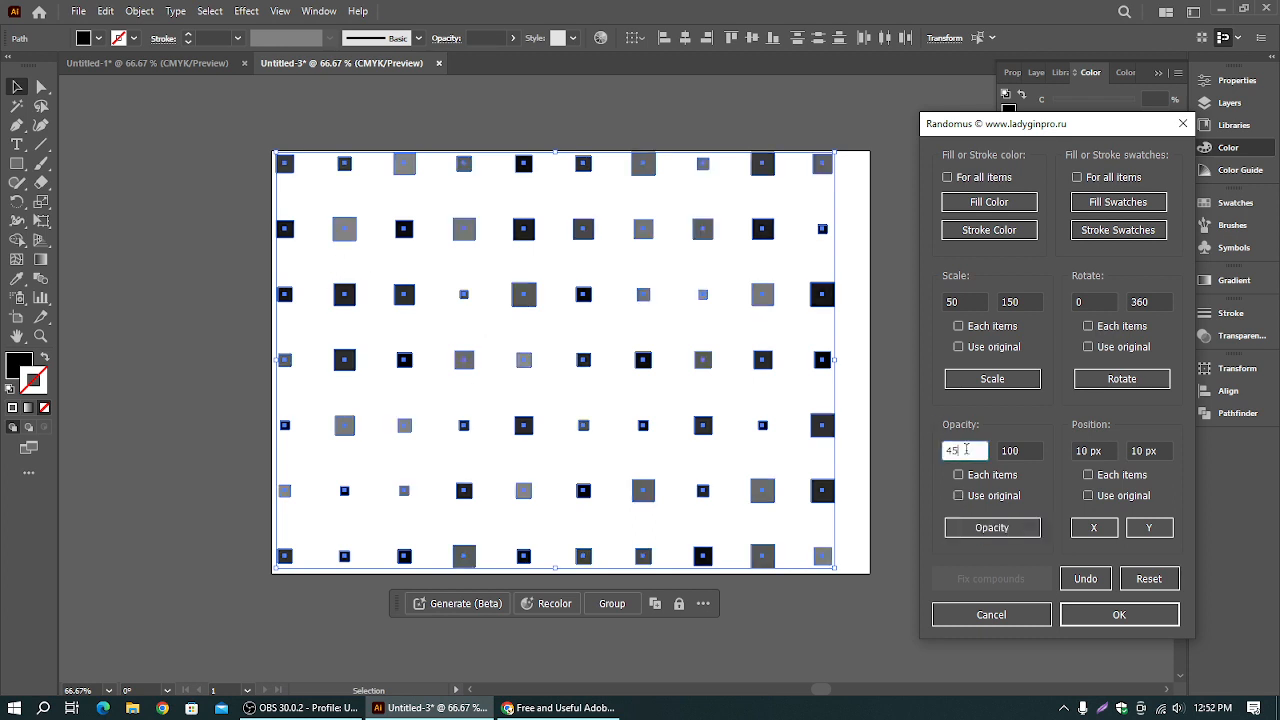
click(970, 530)
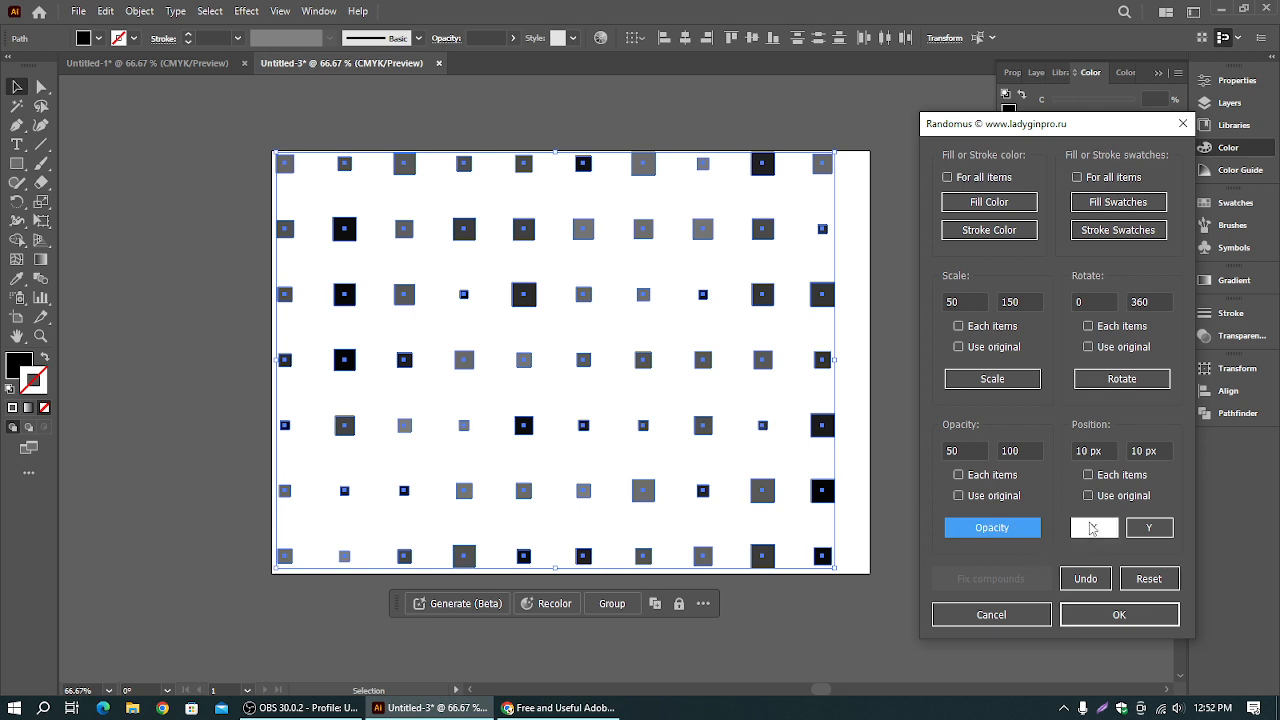
click(1130, 386)
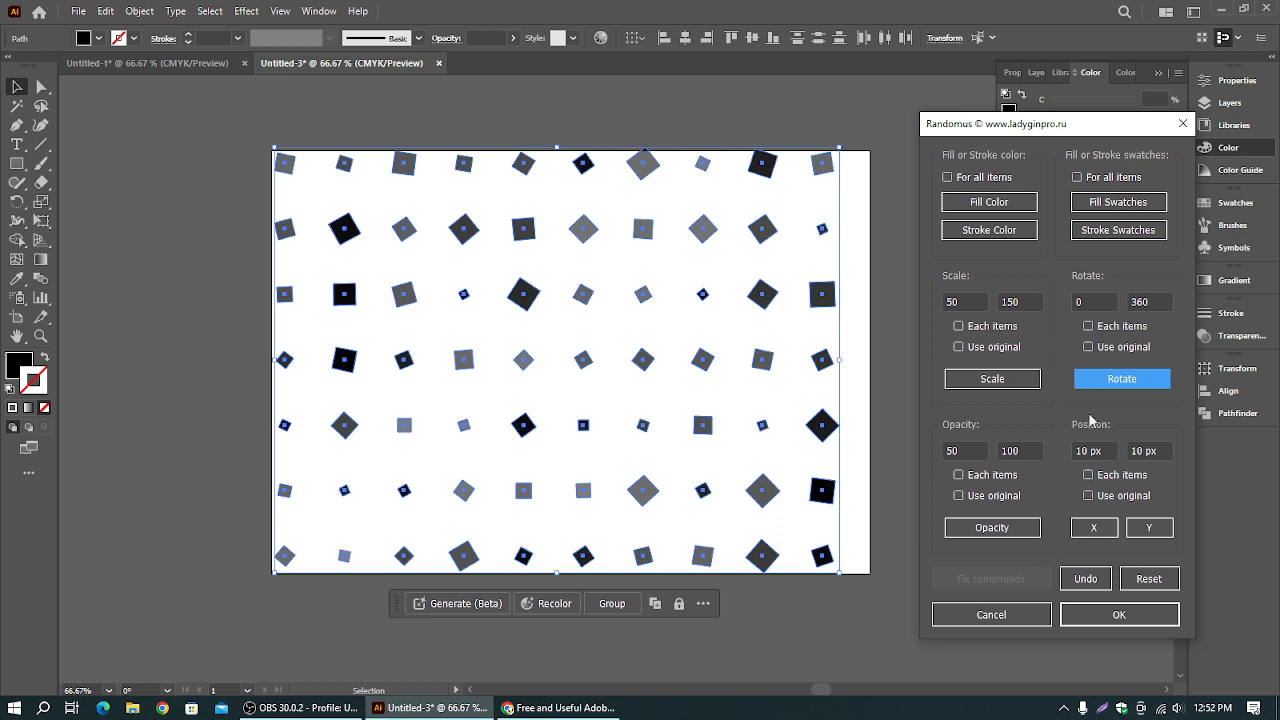
- Apply random fill colors, try random fill swatches, reapply random fill colors, then accept the result and deselect the squares
click(1000, 204)
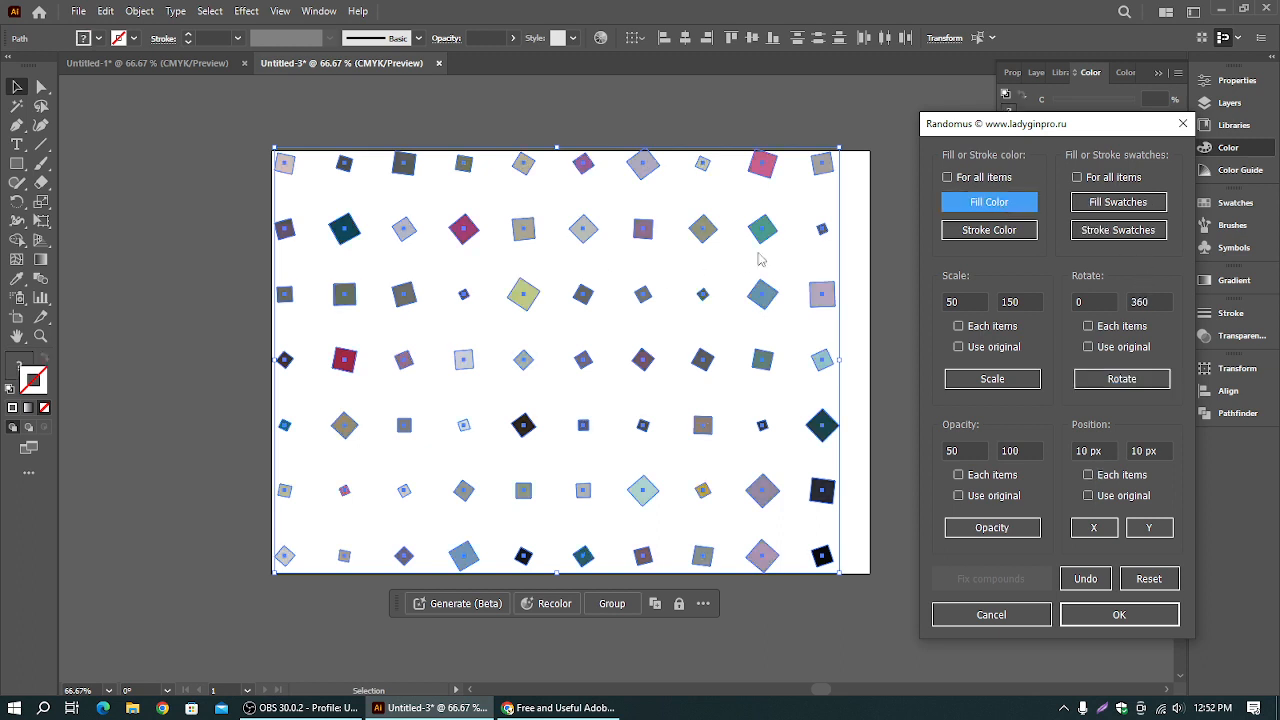
click(1123, 209)
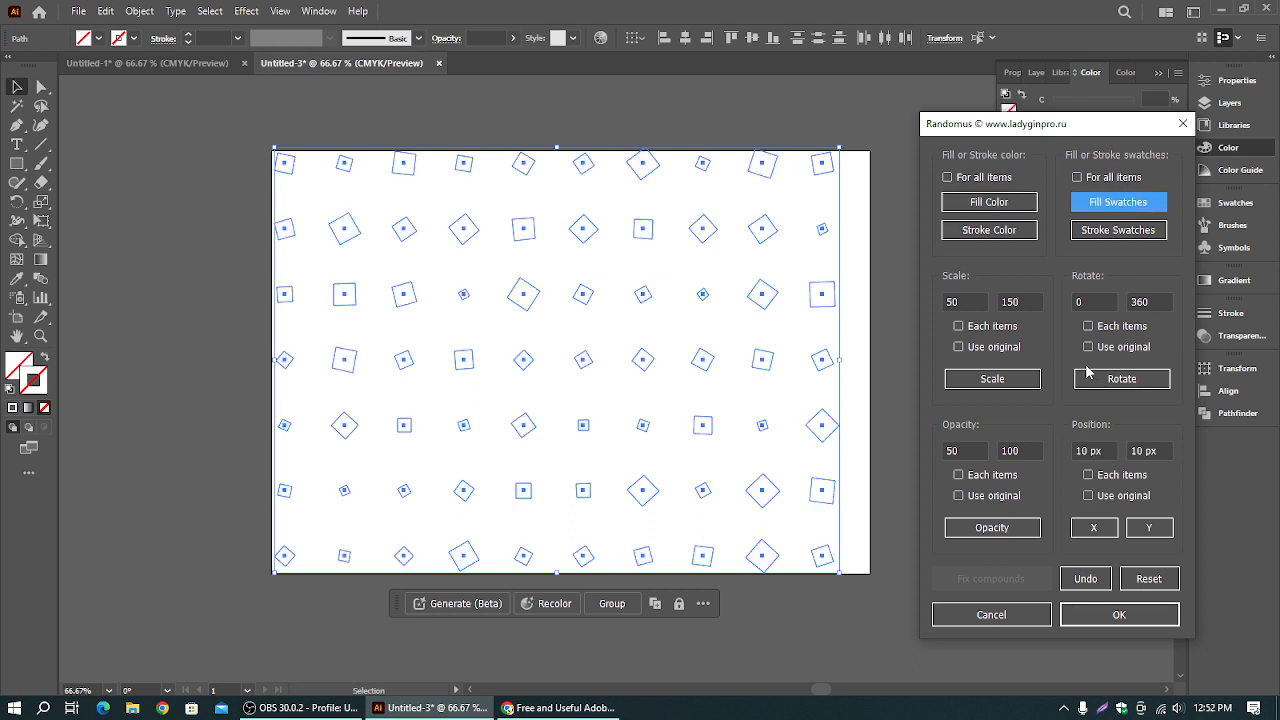
click(976, 196)
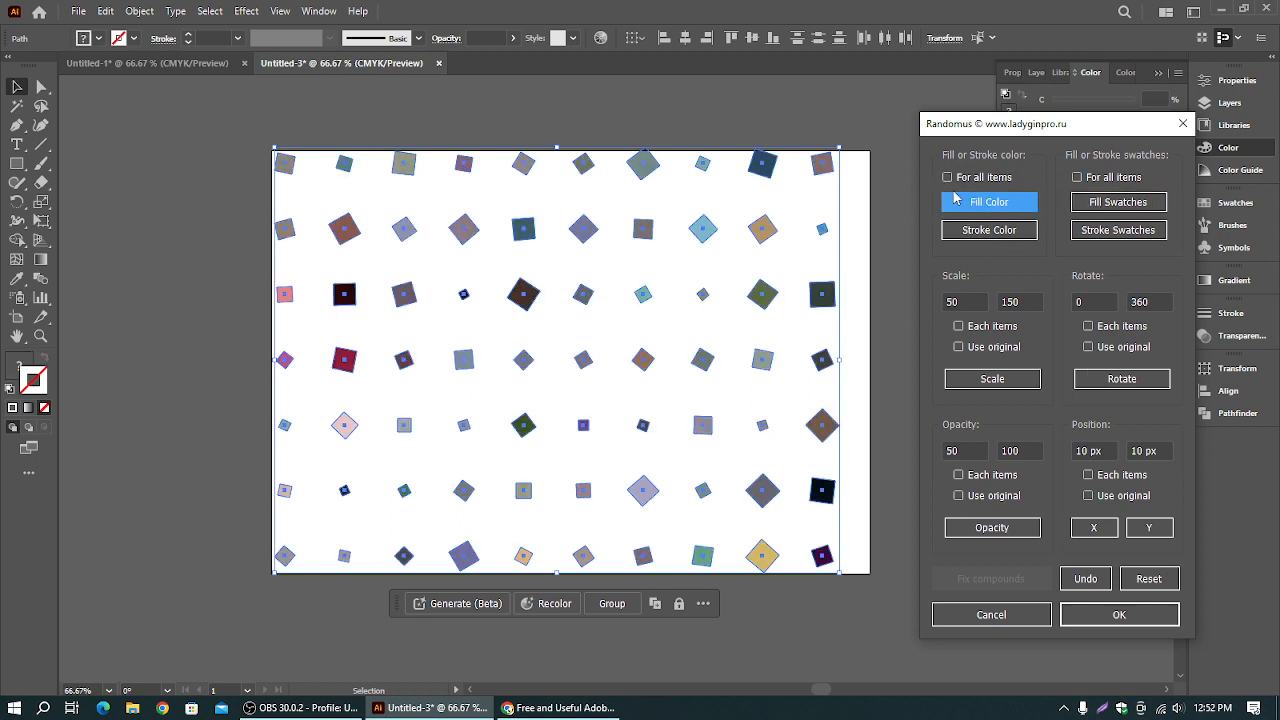
click(947, 178)
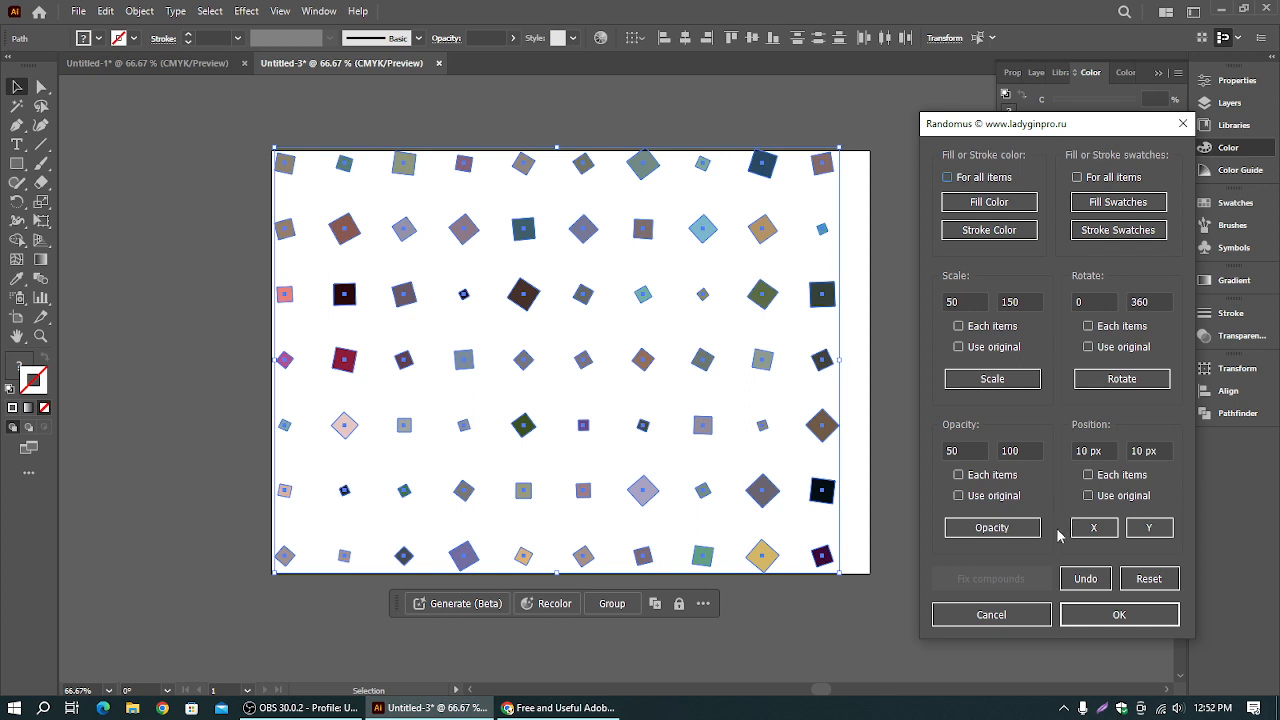
click(1135, 615)
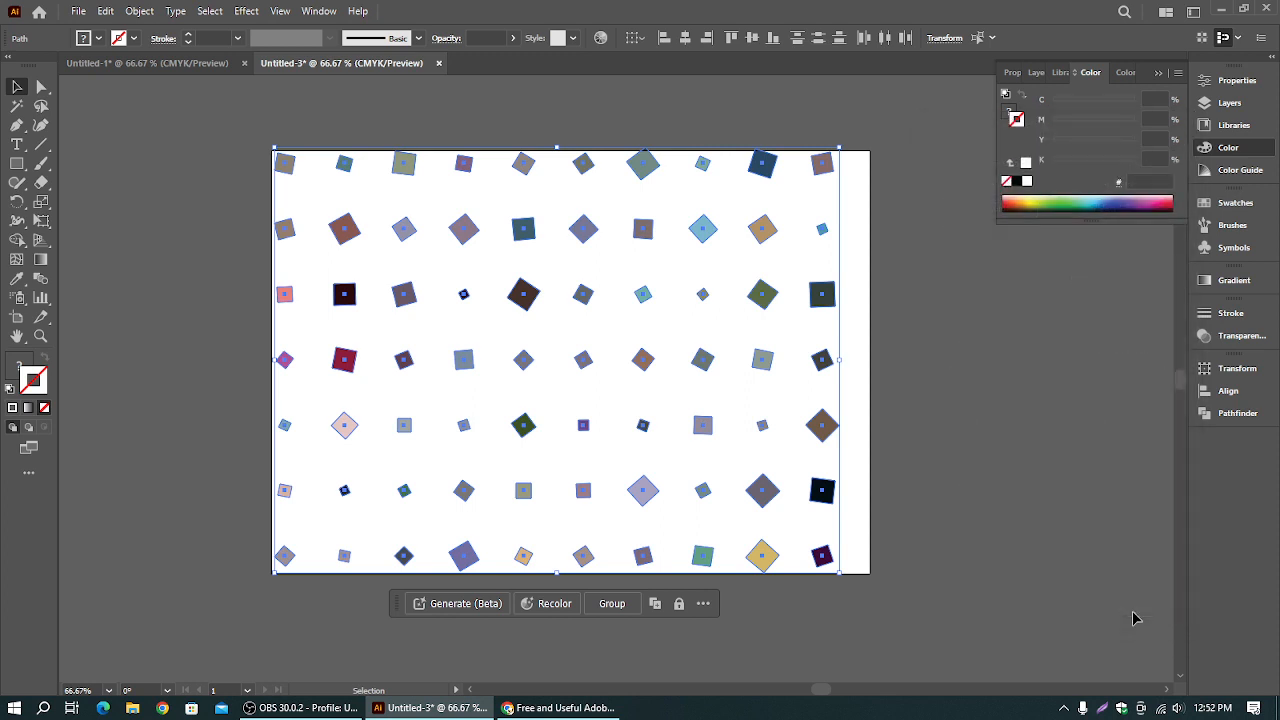
click(985, 477)
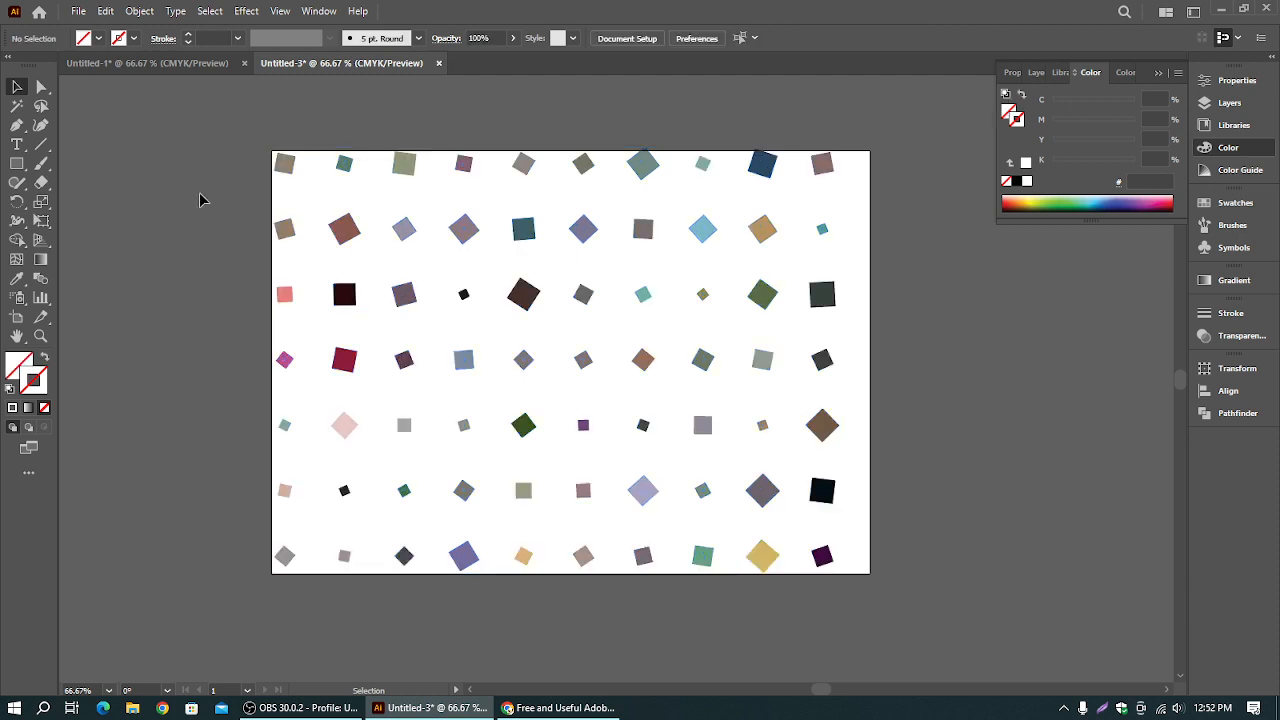
- Select all the squares and try to bloat them with the Pucker & Bloat effect
drag(271, 129, 906, 594)
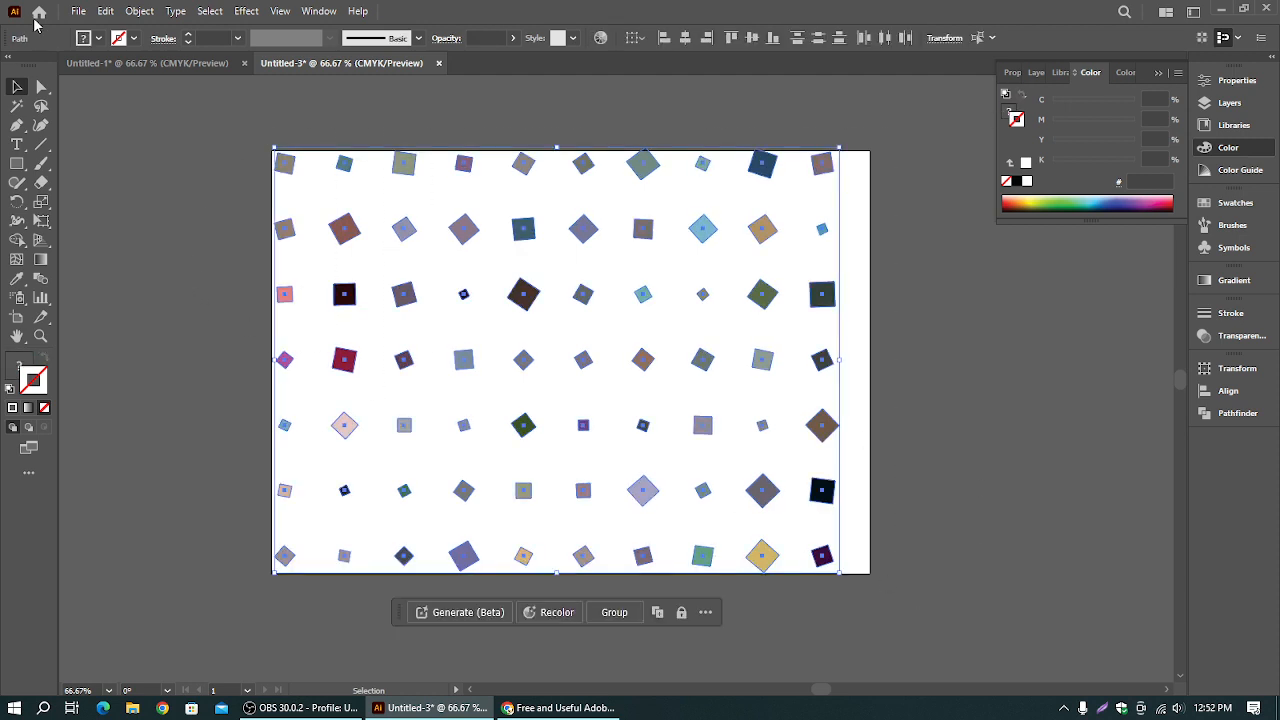
click(212, 12)
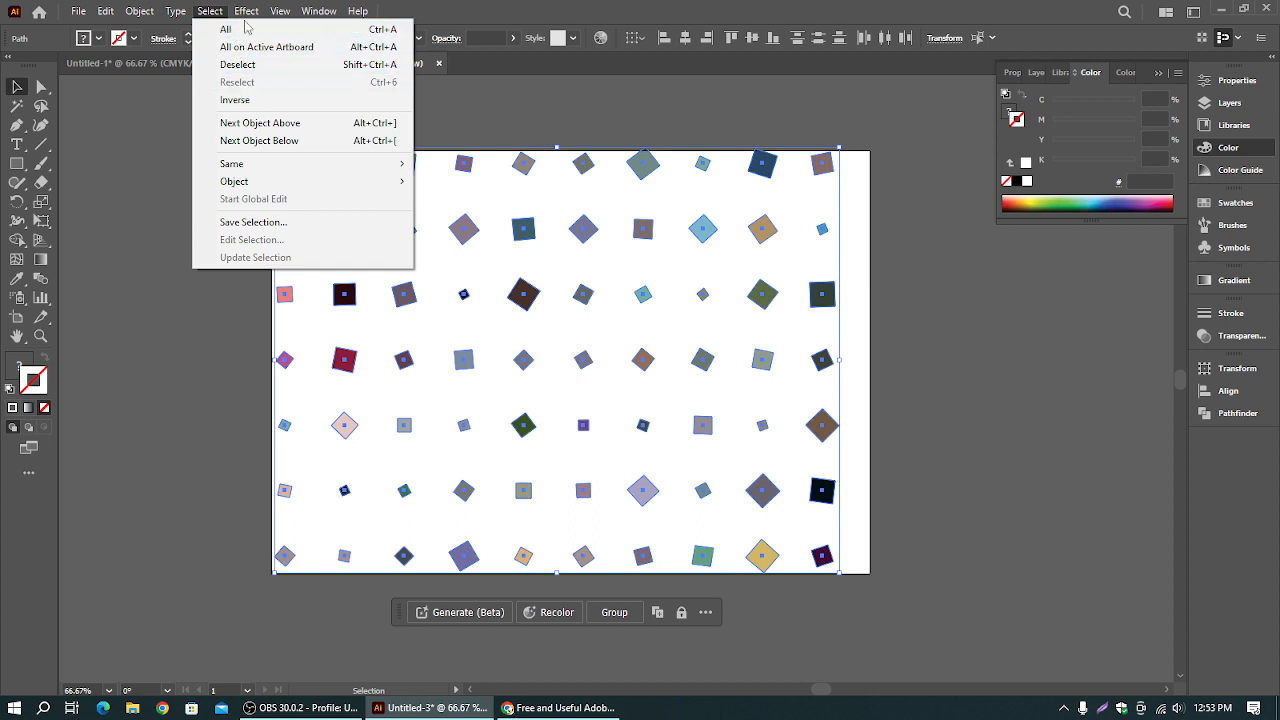
mouse_move(246, 12)
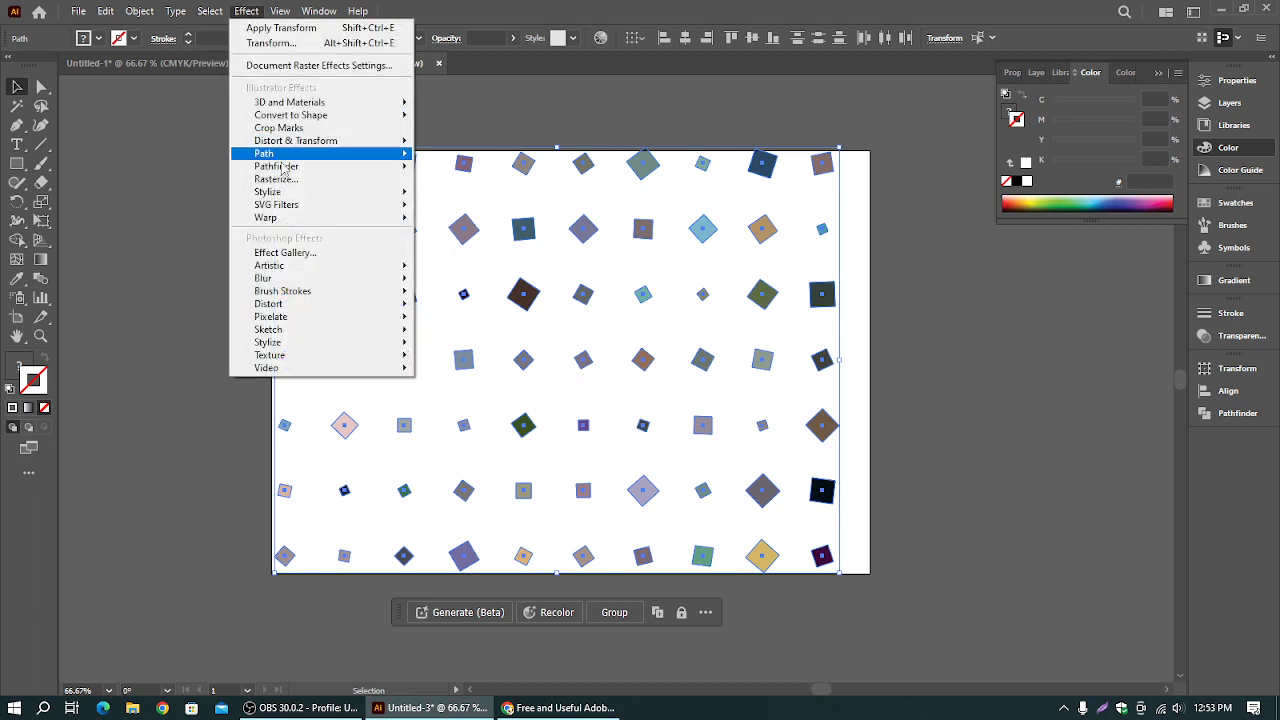
mouse_move(368, 170)
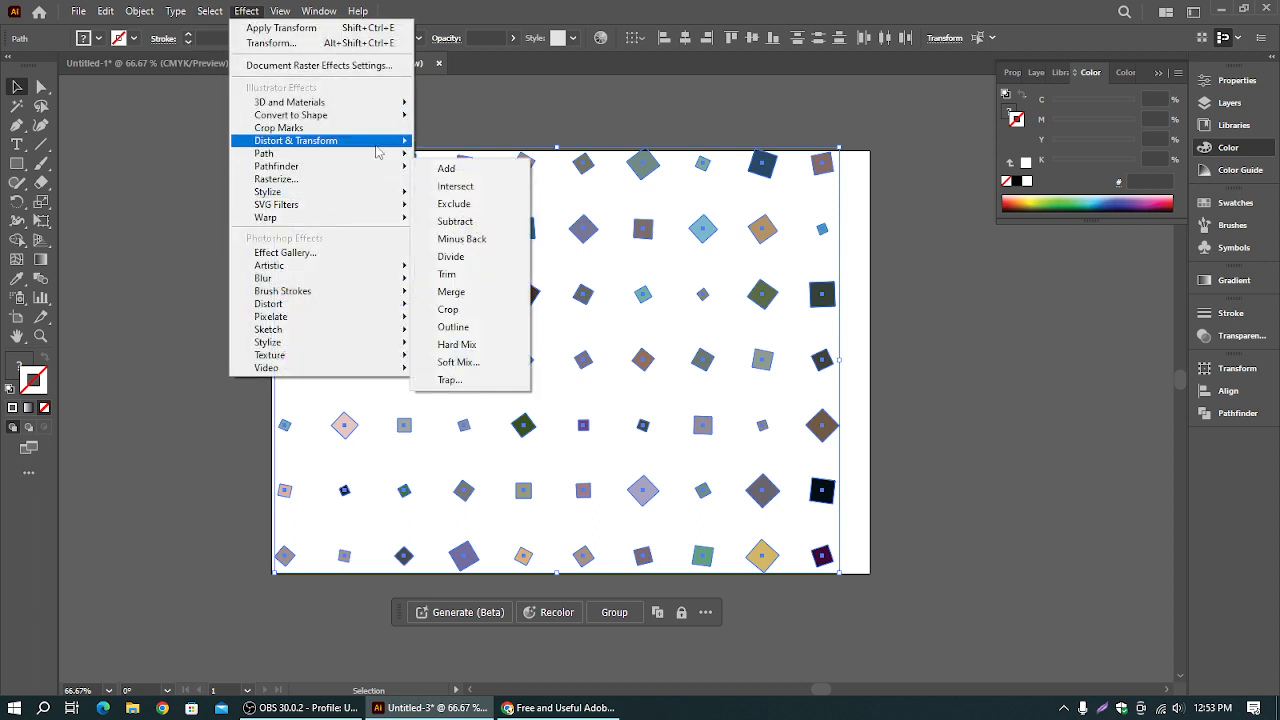
mouse_move(377, 147)
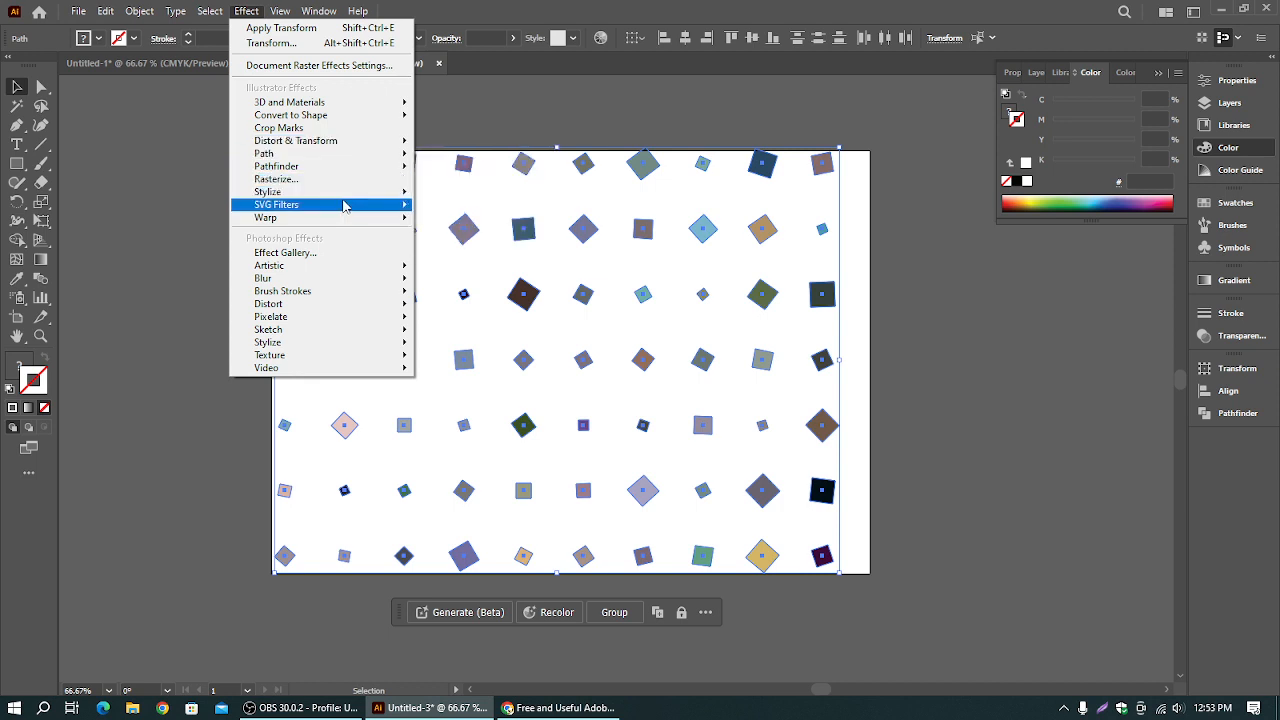
mouse_move(344, 196)
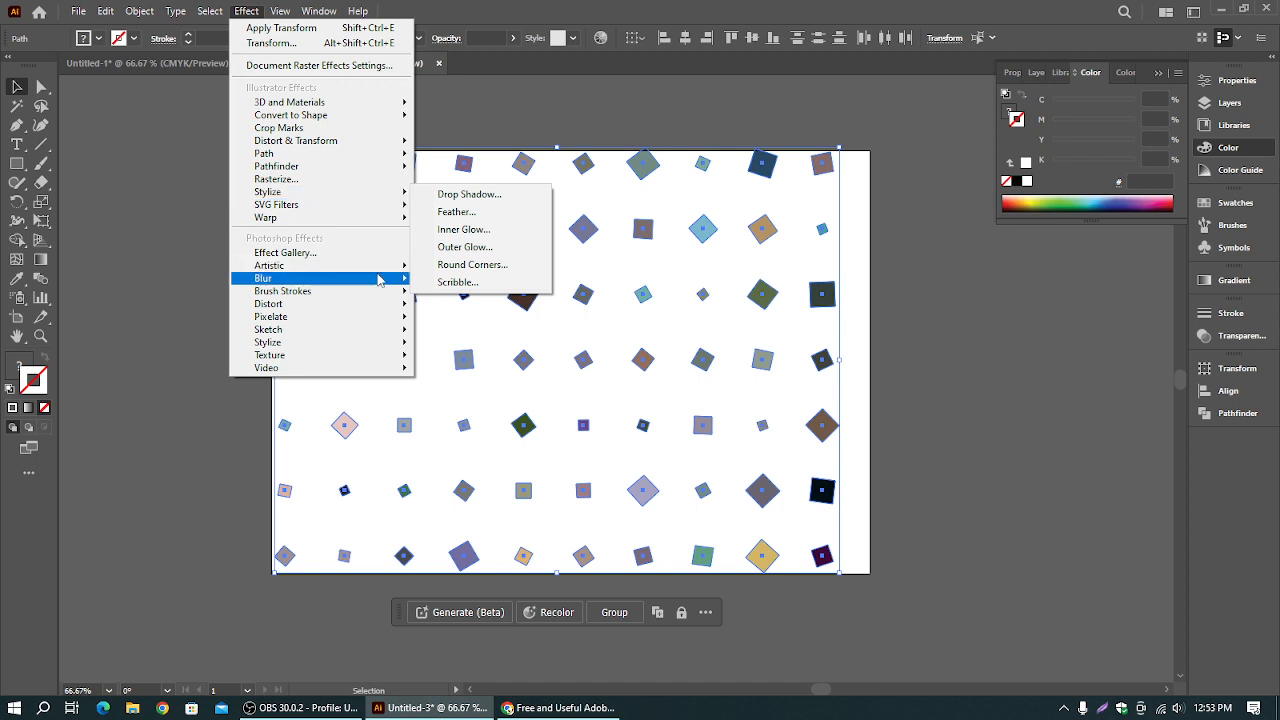
mouse_move(370, 343)
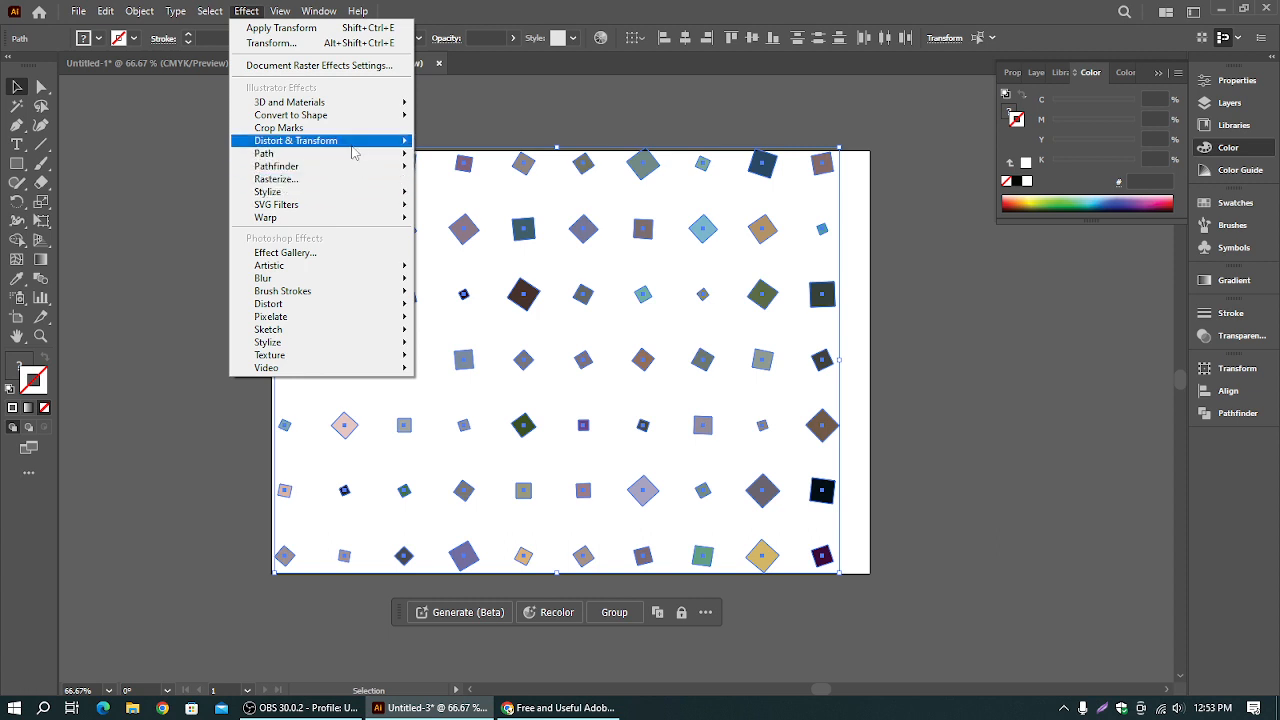
mouse_move(355, 142)
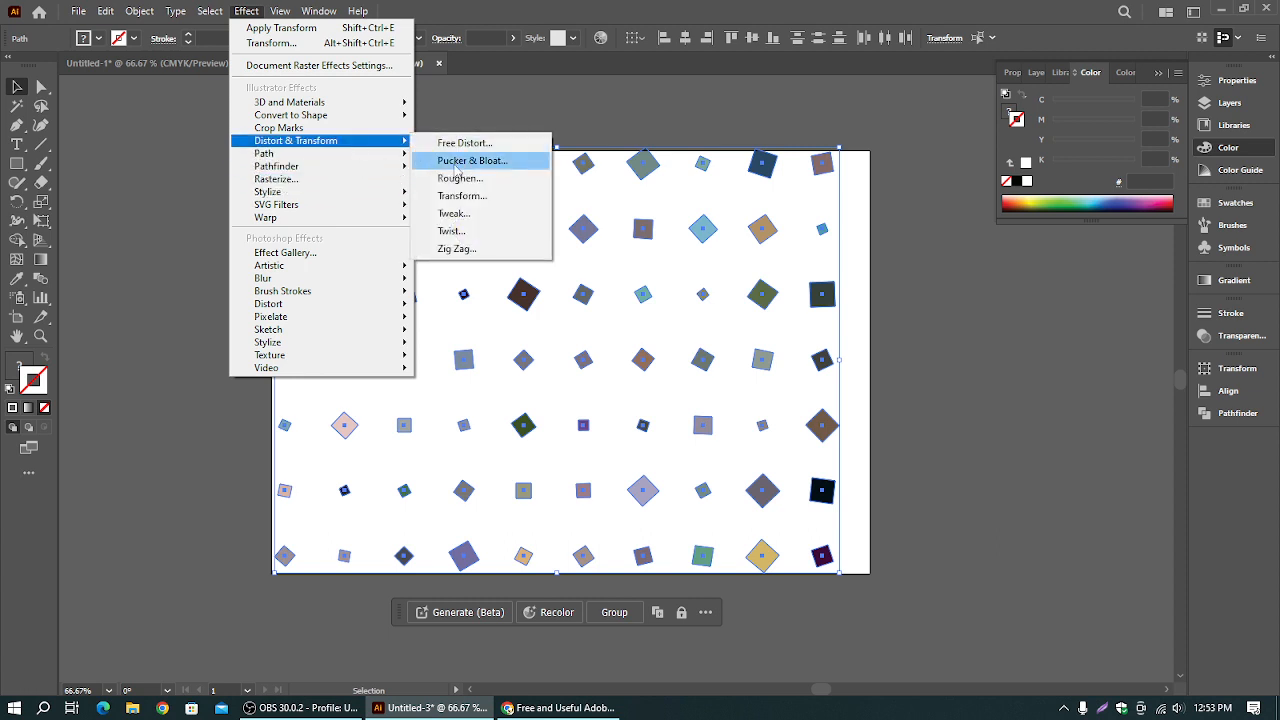
click(455, 162)
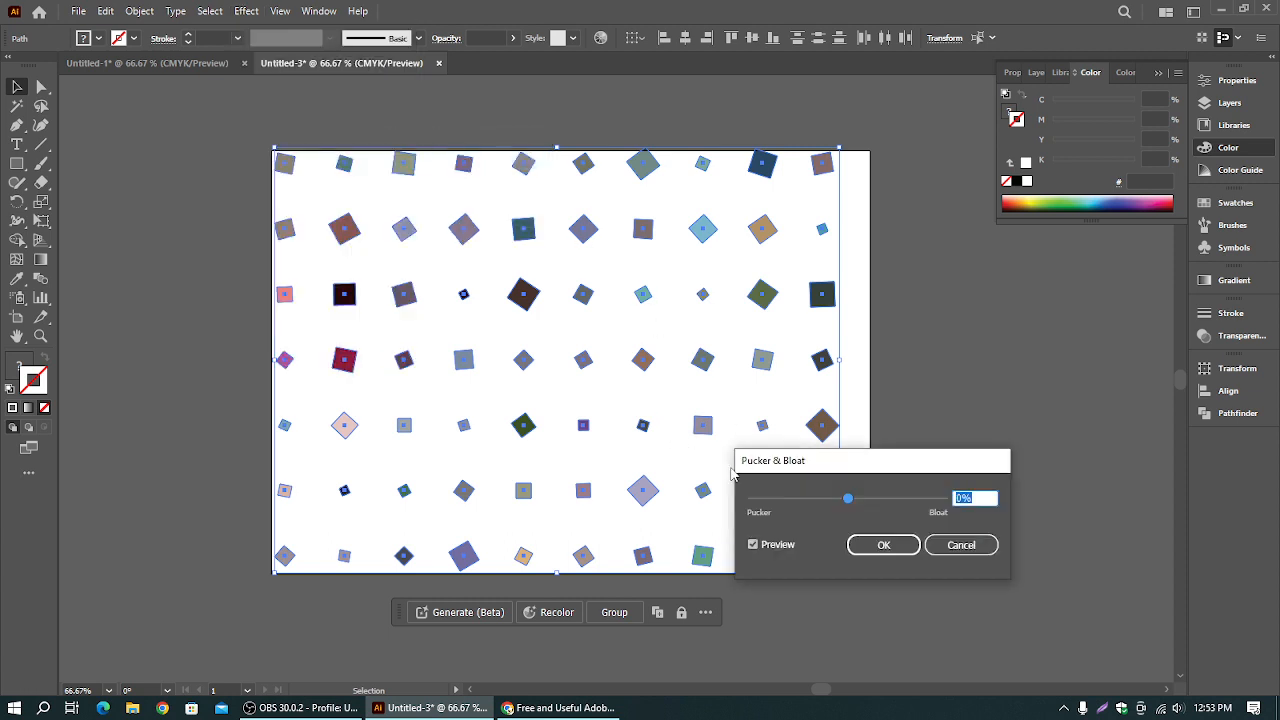
drag(848, 499, 882, 513)
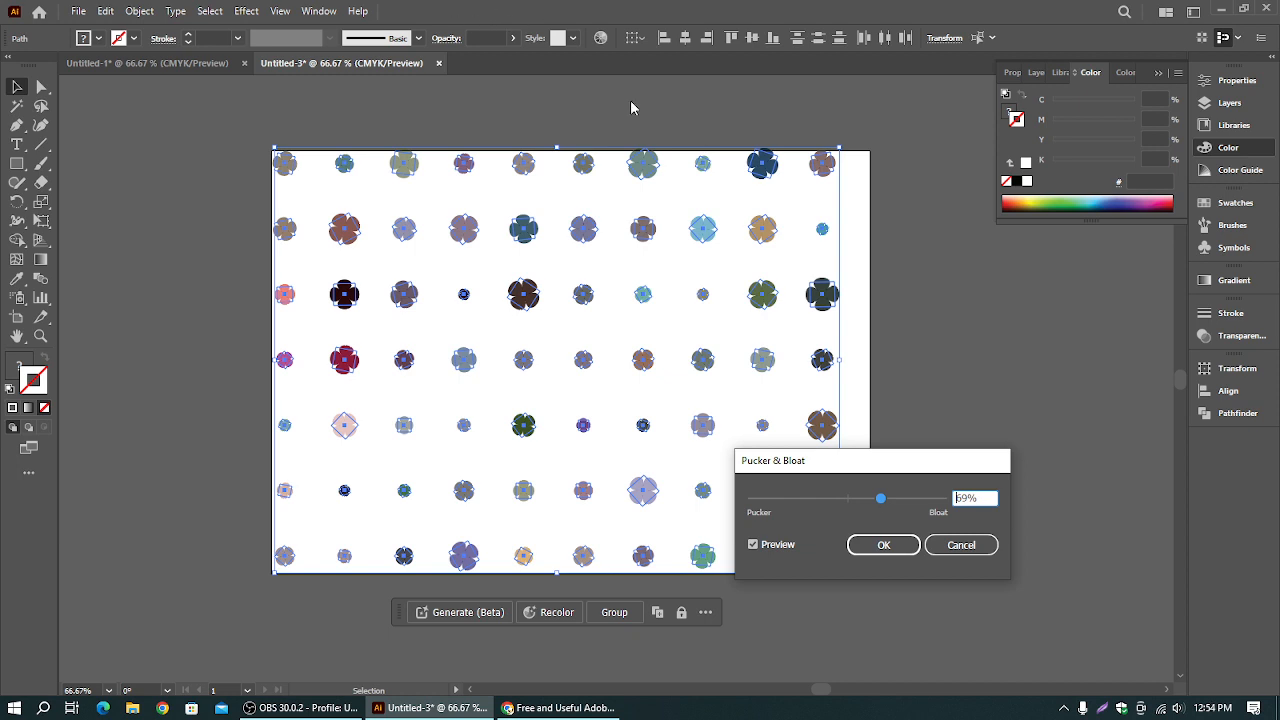
click(957, 548)
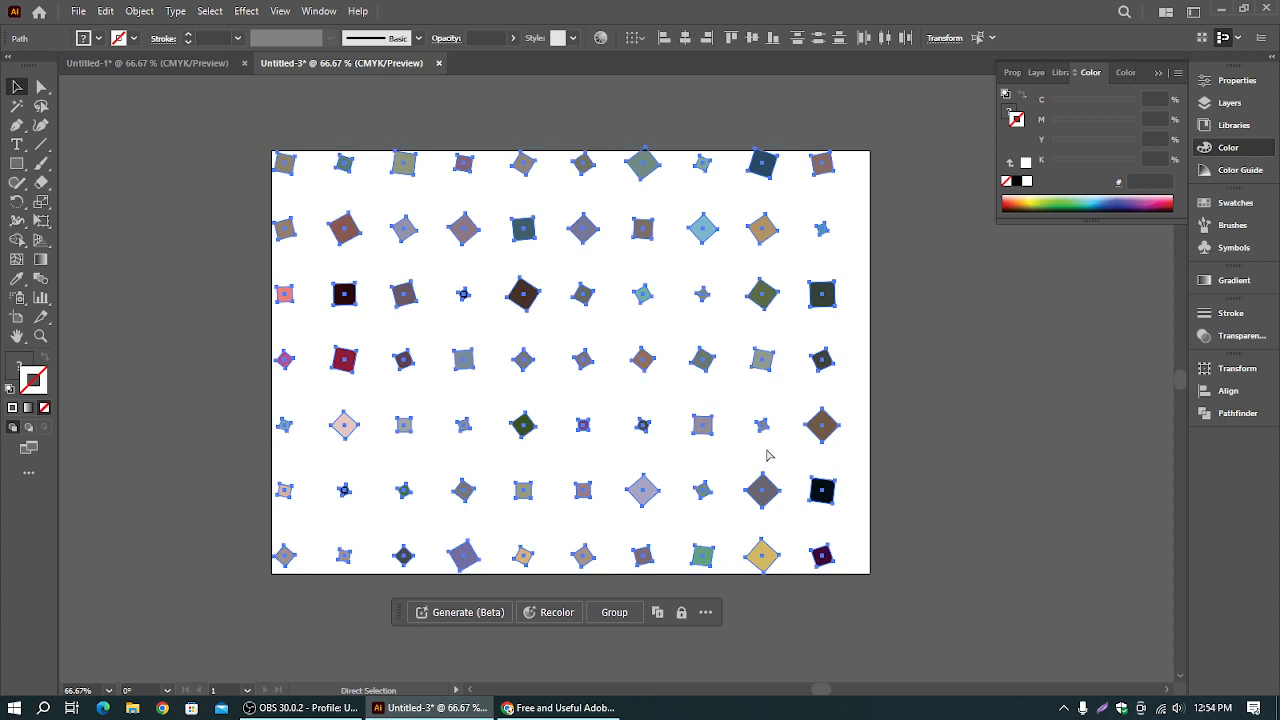
- Undo the random fill colors, the random rotation and the second opacity randomization, then deselect the squares
key(ctrl+z)
key(ctrl+z)
key(ctrl+z)
key(ctrl+z)
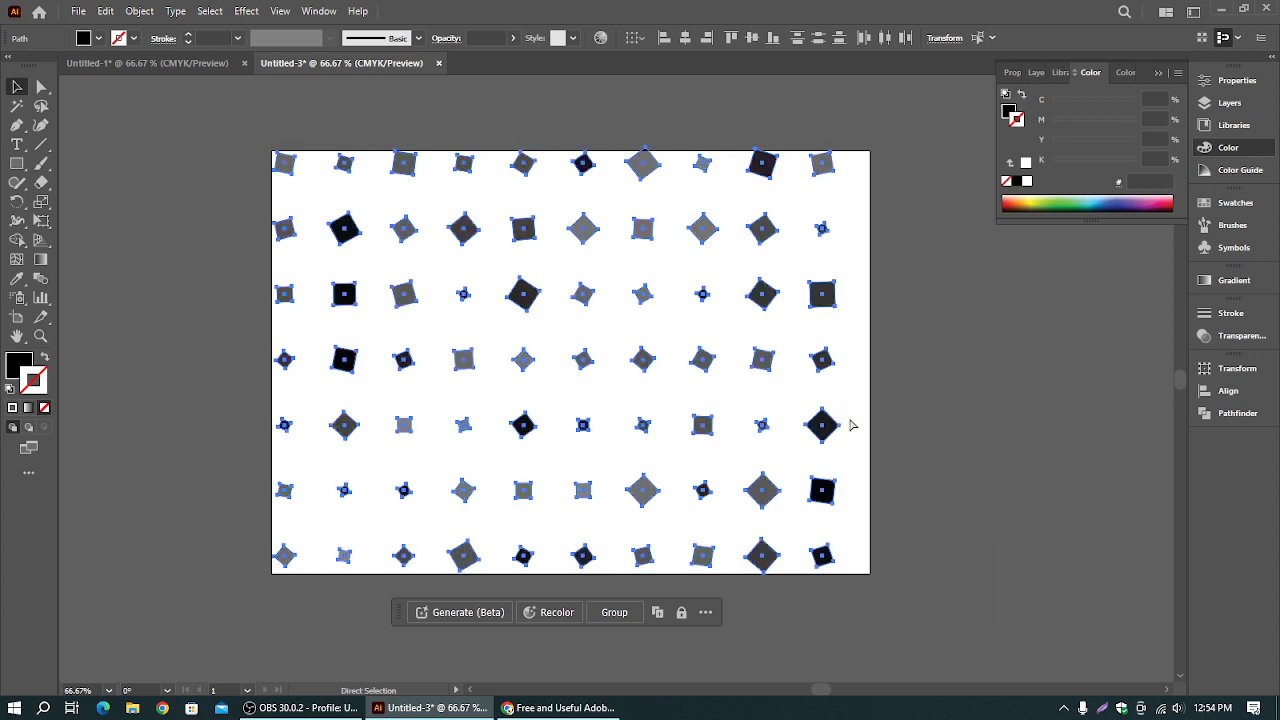
key(ctrl+z)
key(ctrl+z)
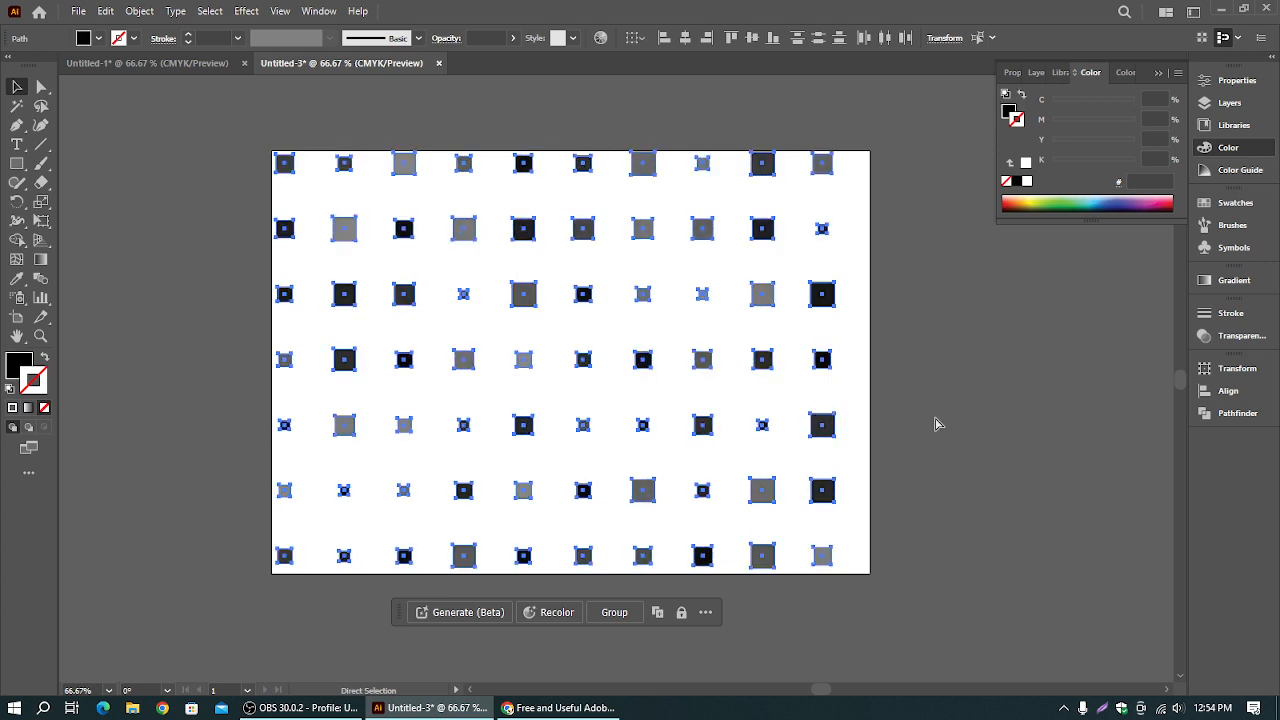
click(962, 470)
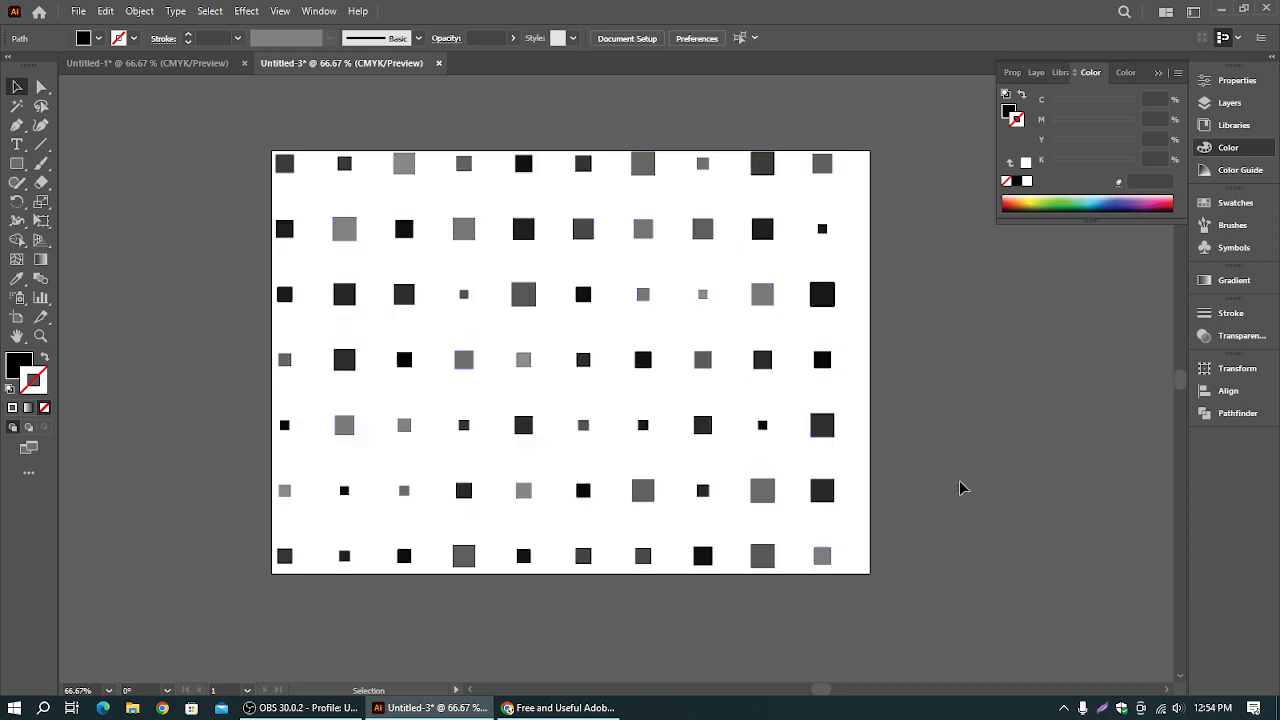
- Reselect all the squares, run the randomus script again, and move its dialog clear of the artwork
drag(248, 157, 988, 663)
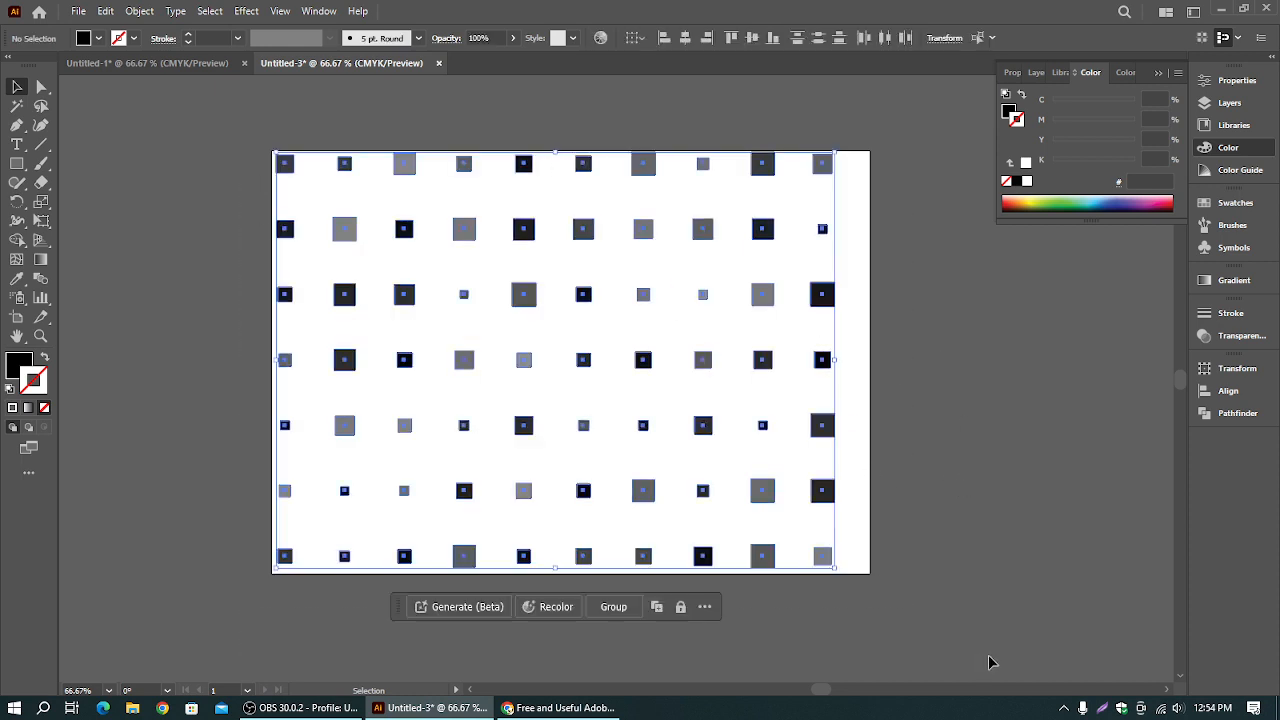
click(78, 11)
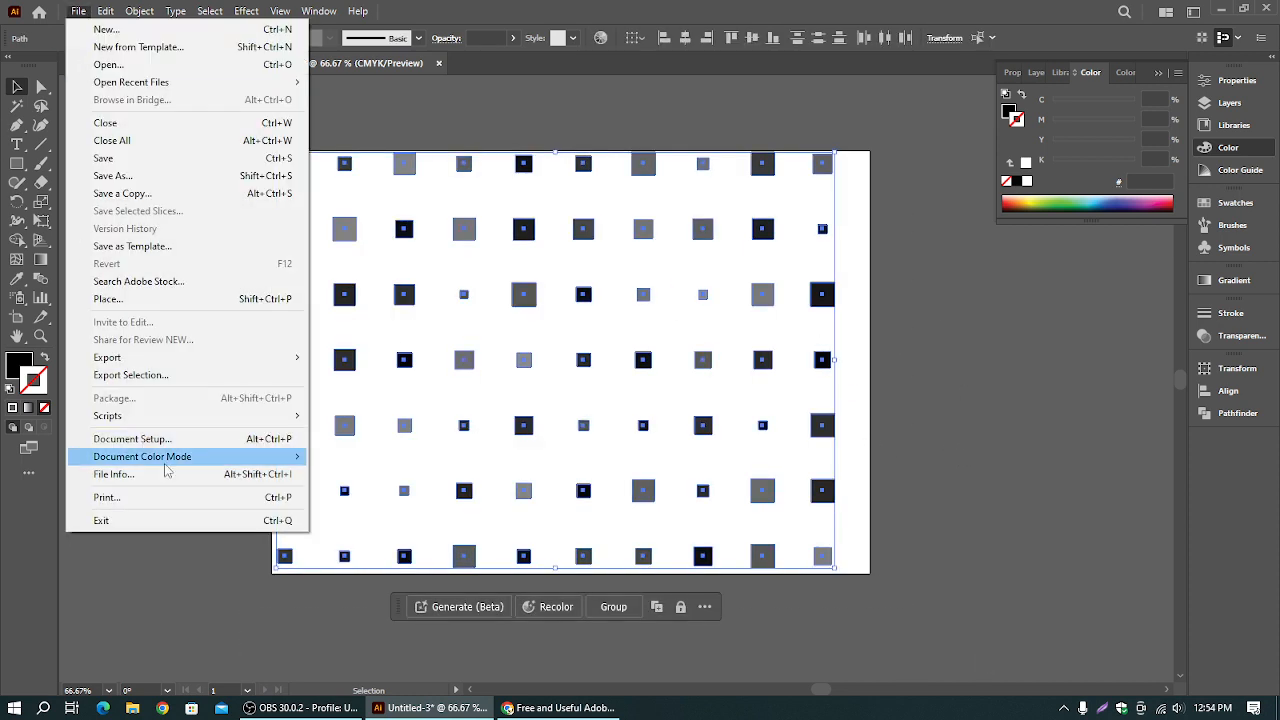
mouse_move(250, 416)
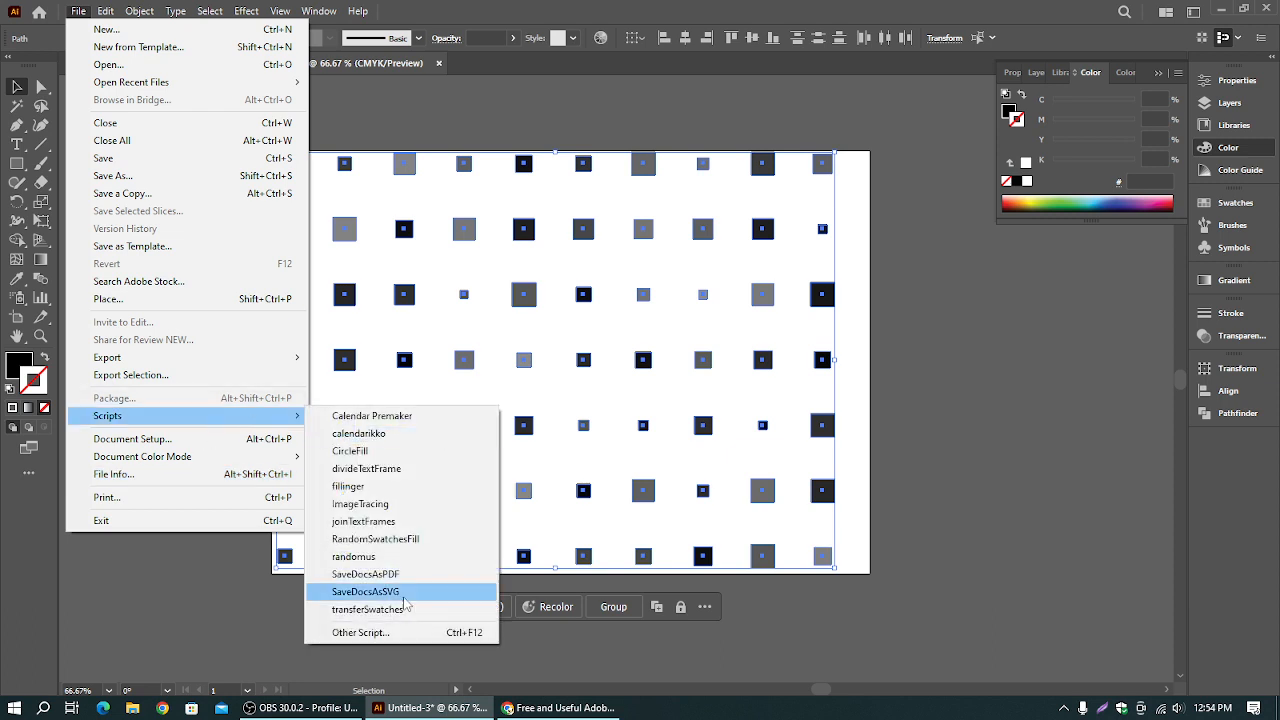
click(370, 552)
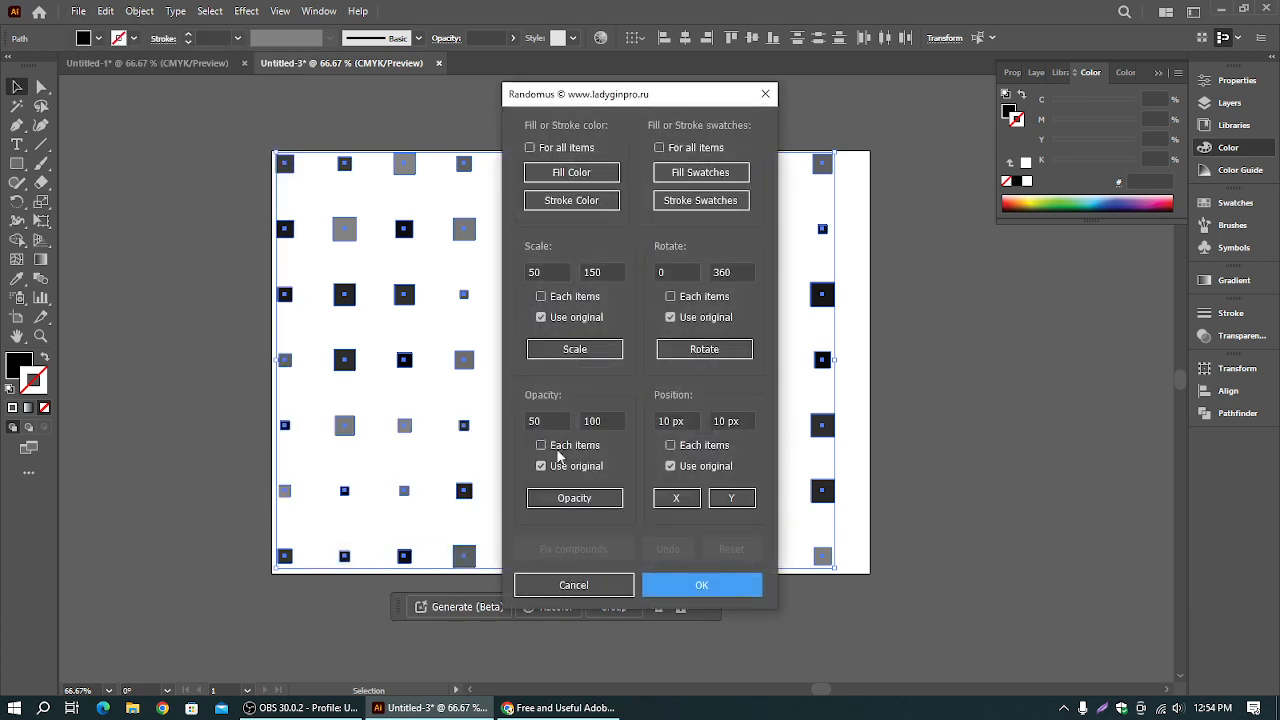
drag(666, 103, 1057, 106)
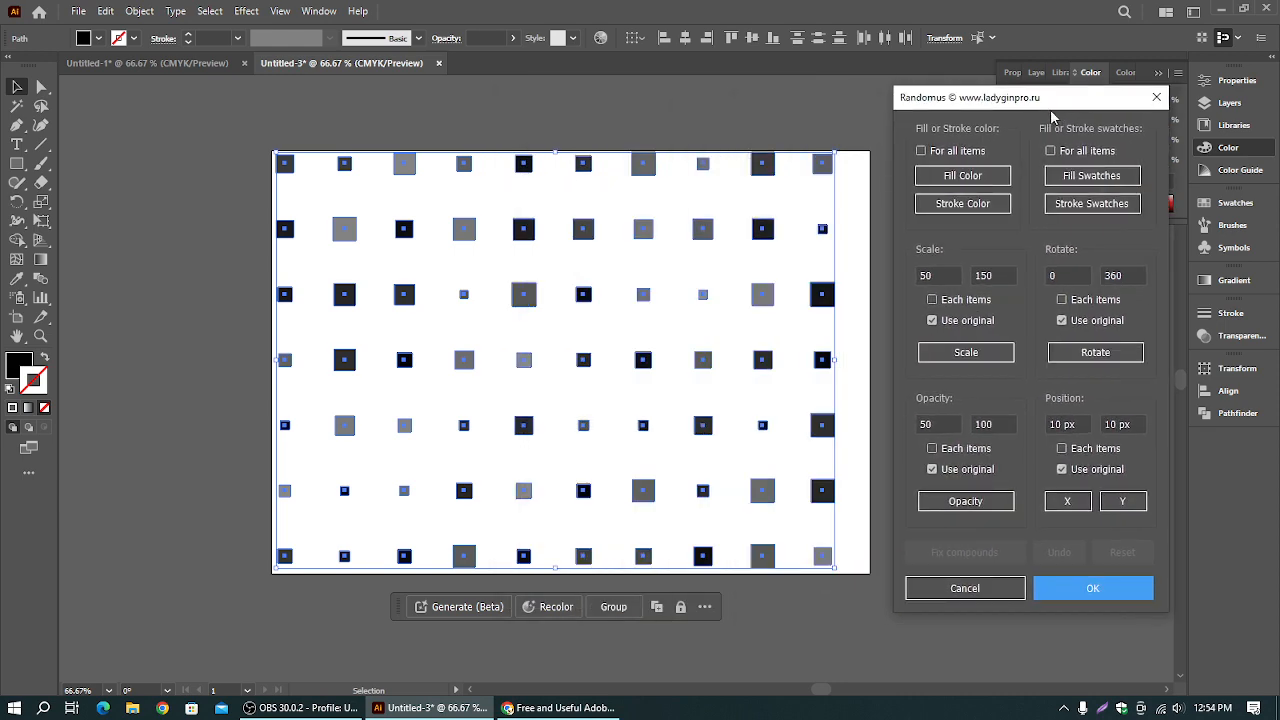
- Randomly scale the squares between 30 and 150
double_click(927, 276)
text(30)
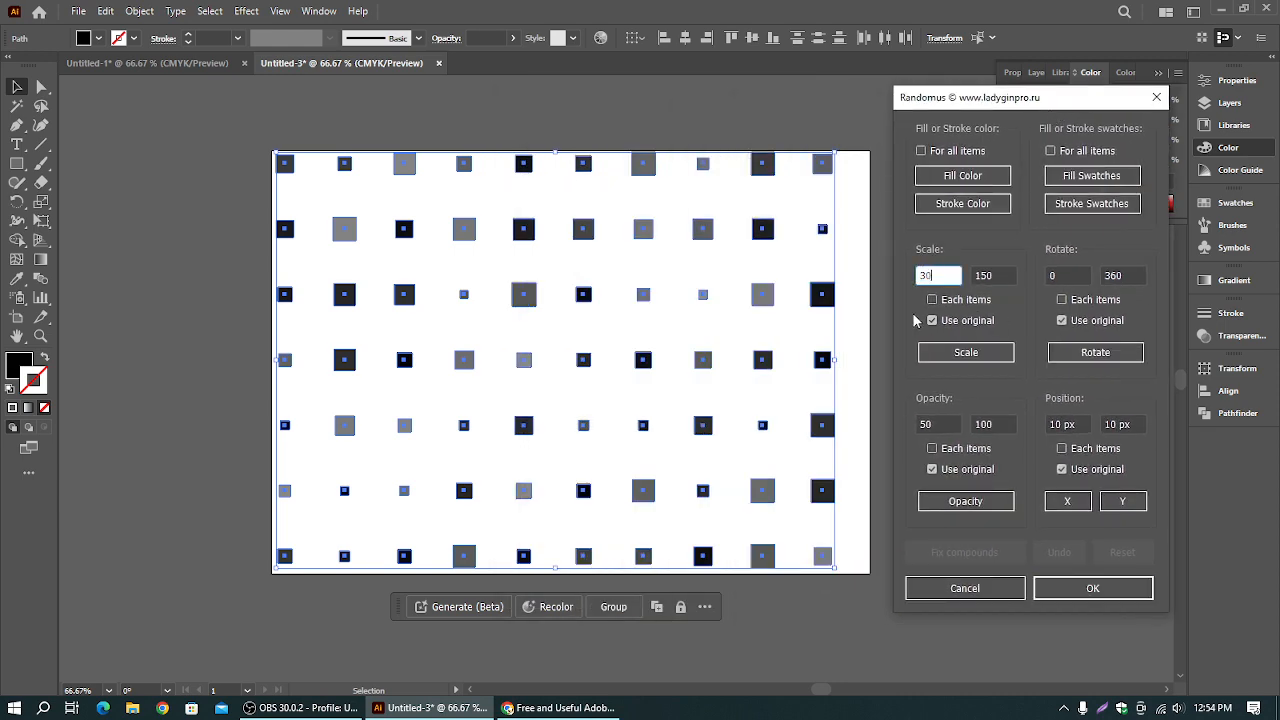
click(963, 355)
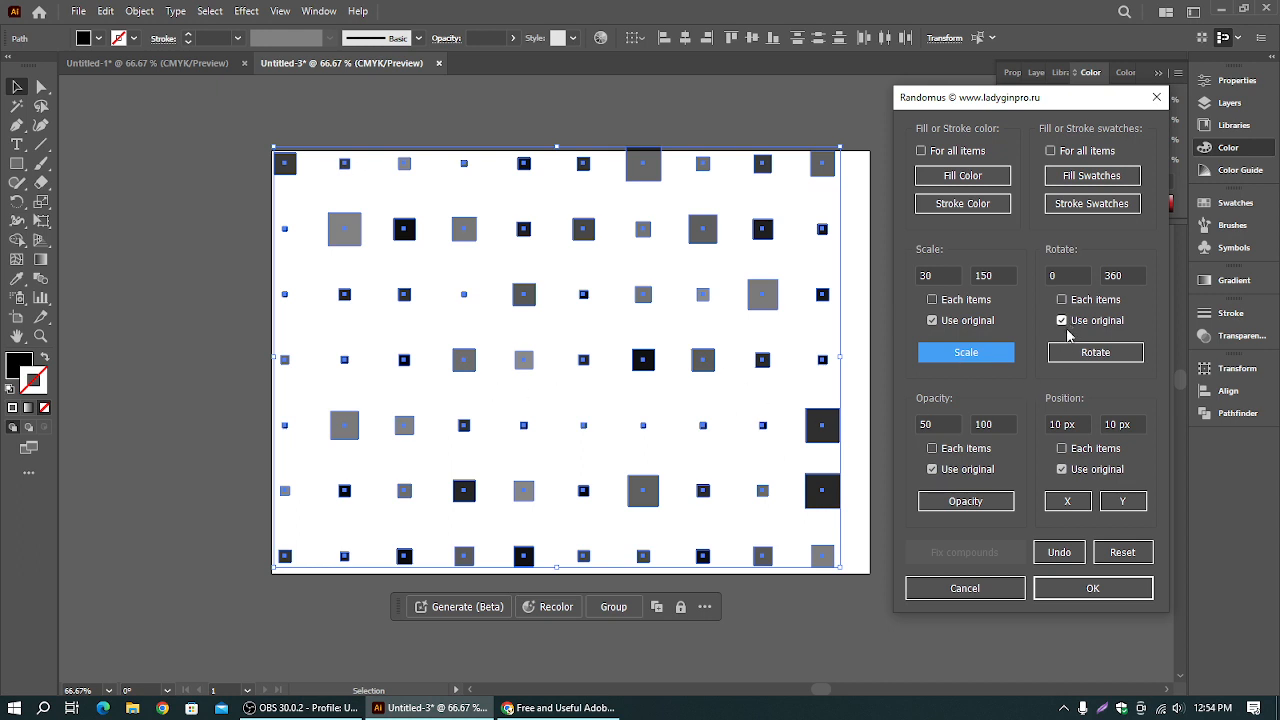
- Repeatedly randomize the squares' horizontal position by 10 px and rotate them randomly between 0 and 360
click(1082, 505)
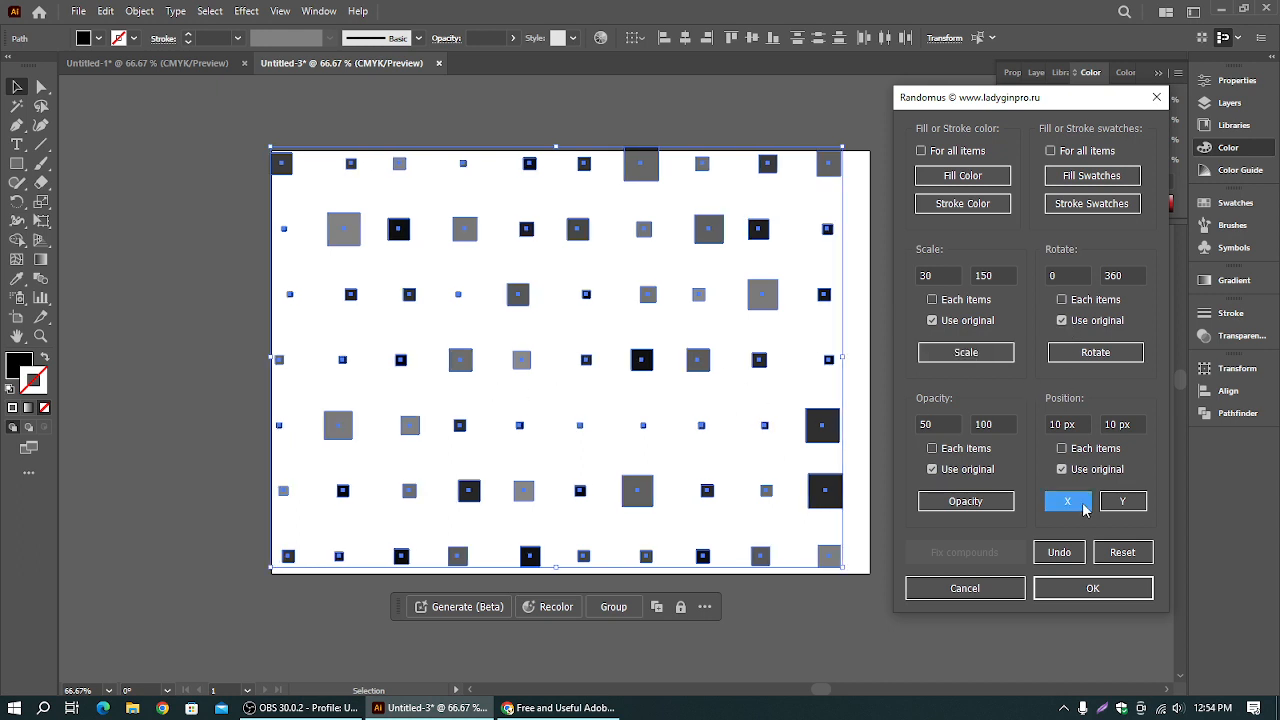
click(1082, 508)
click(1079, 510)
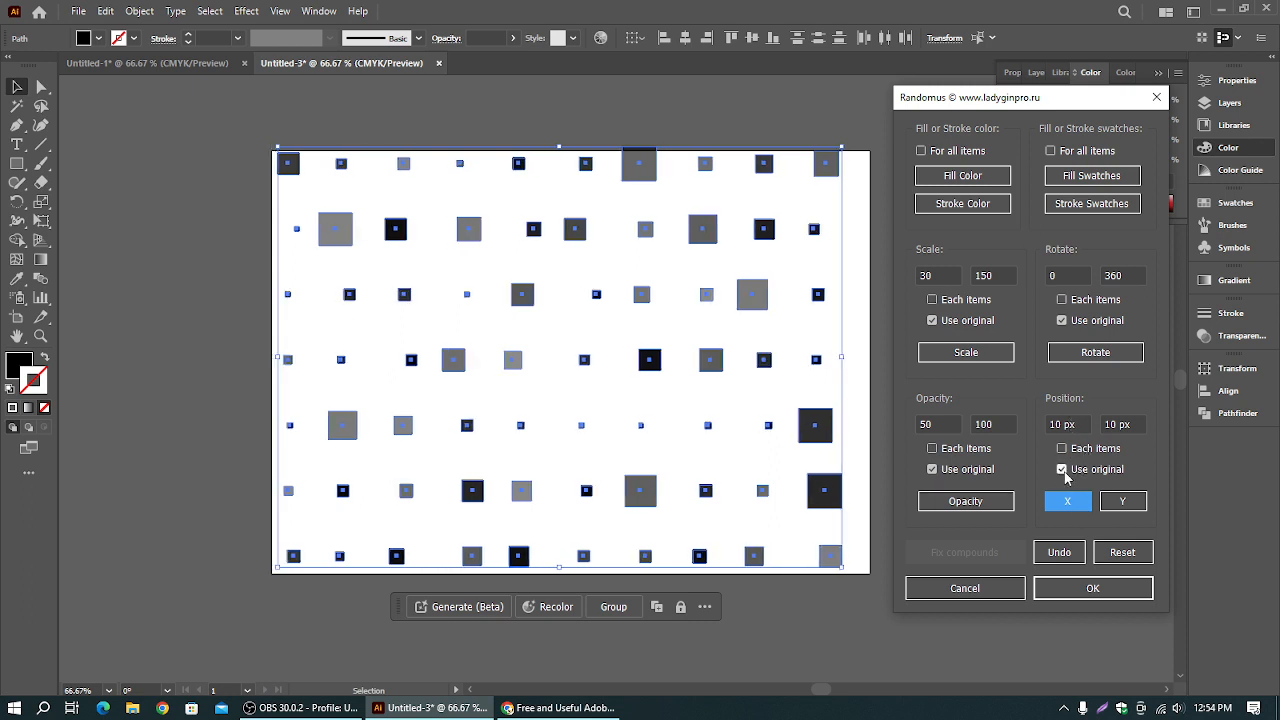
click(1088, 358)
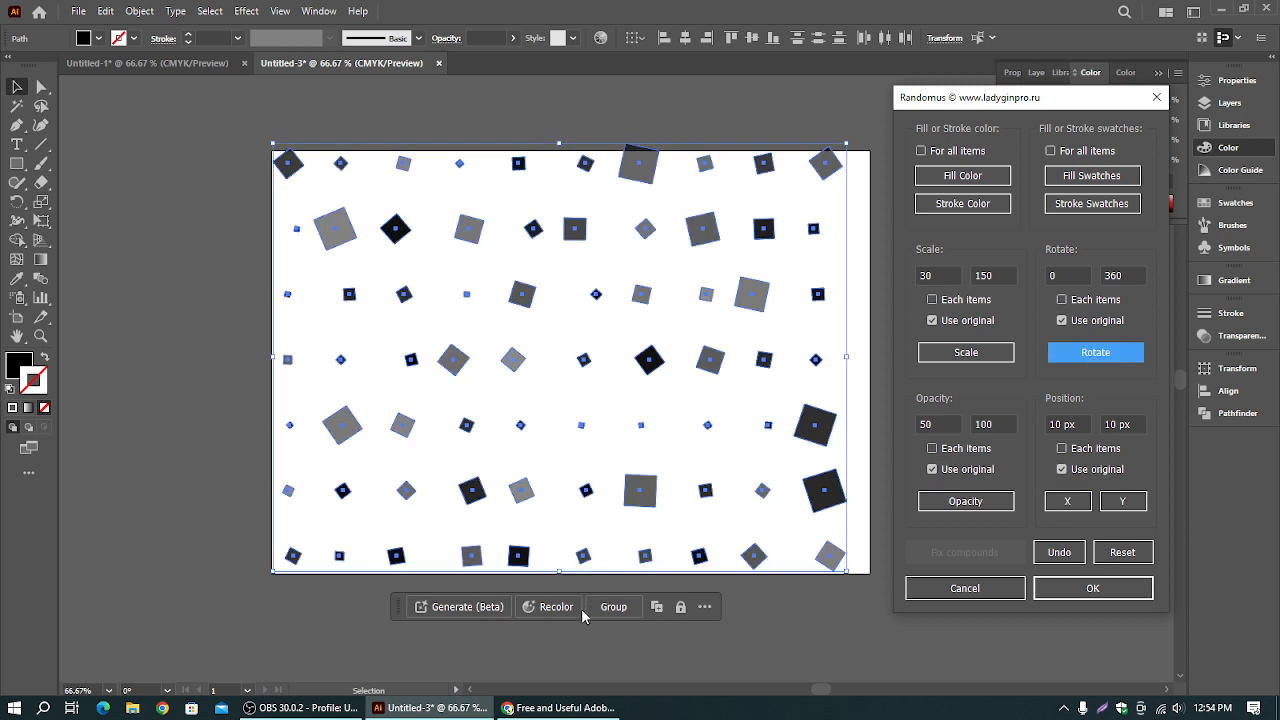
- Randomize the squares' opacity between 50 and 100, shift their horizontal position randomly by 10 px, and apply the randomus changes
click(984, 507)
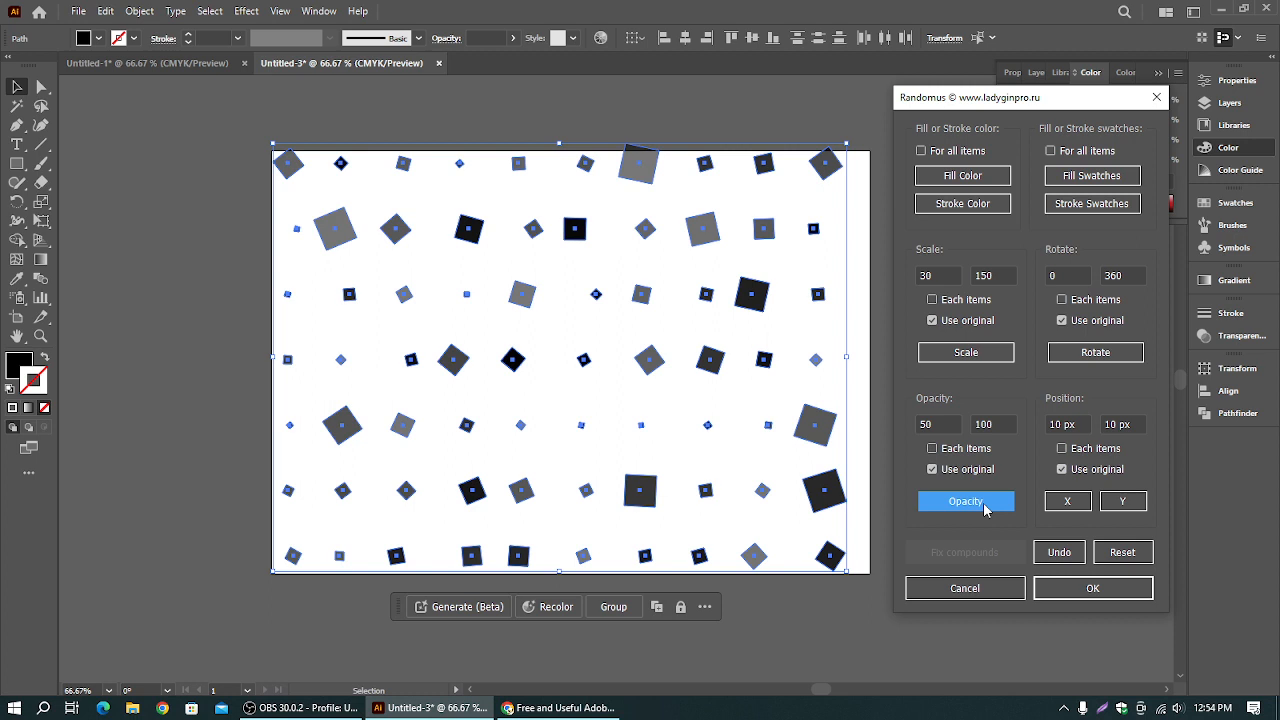
click(1073, 507)
click(1073, 507)
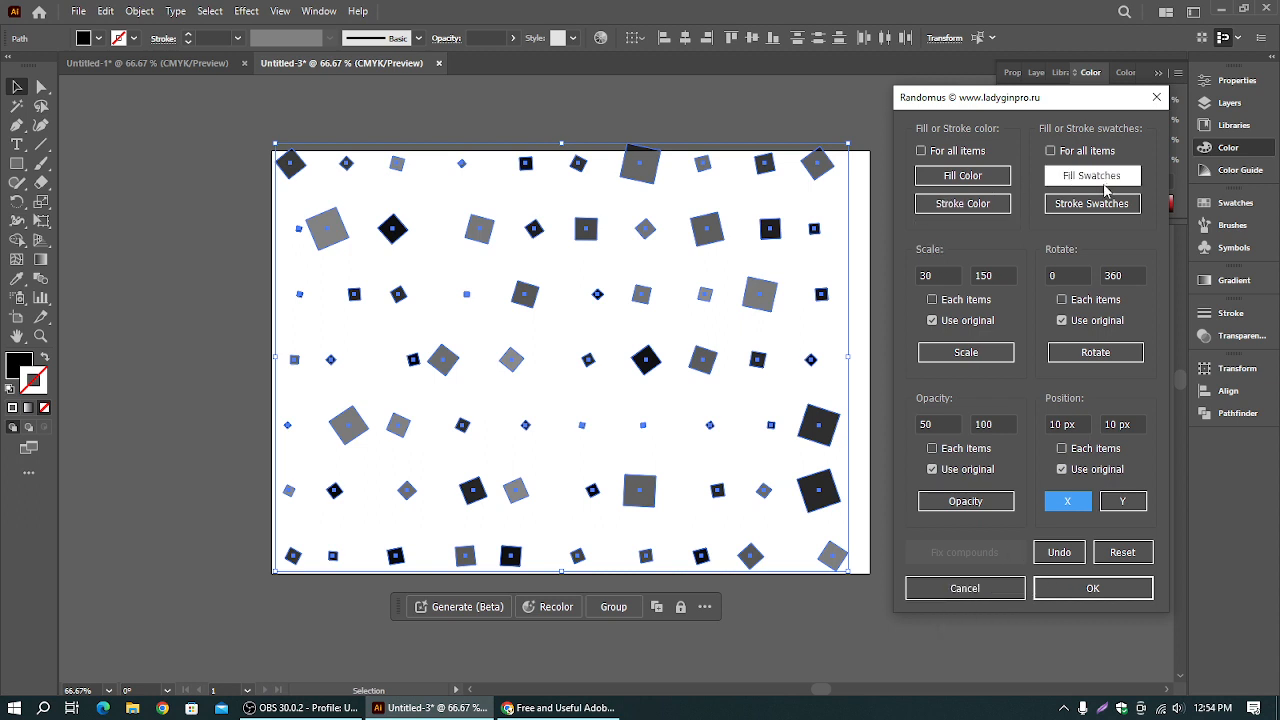
click(1085, 588)
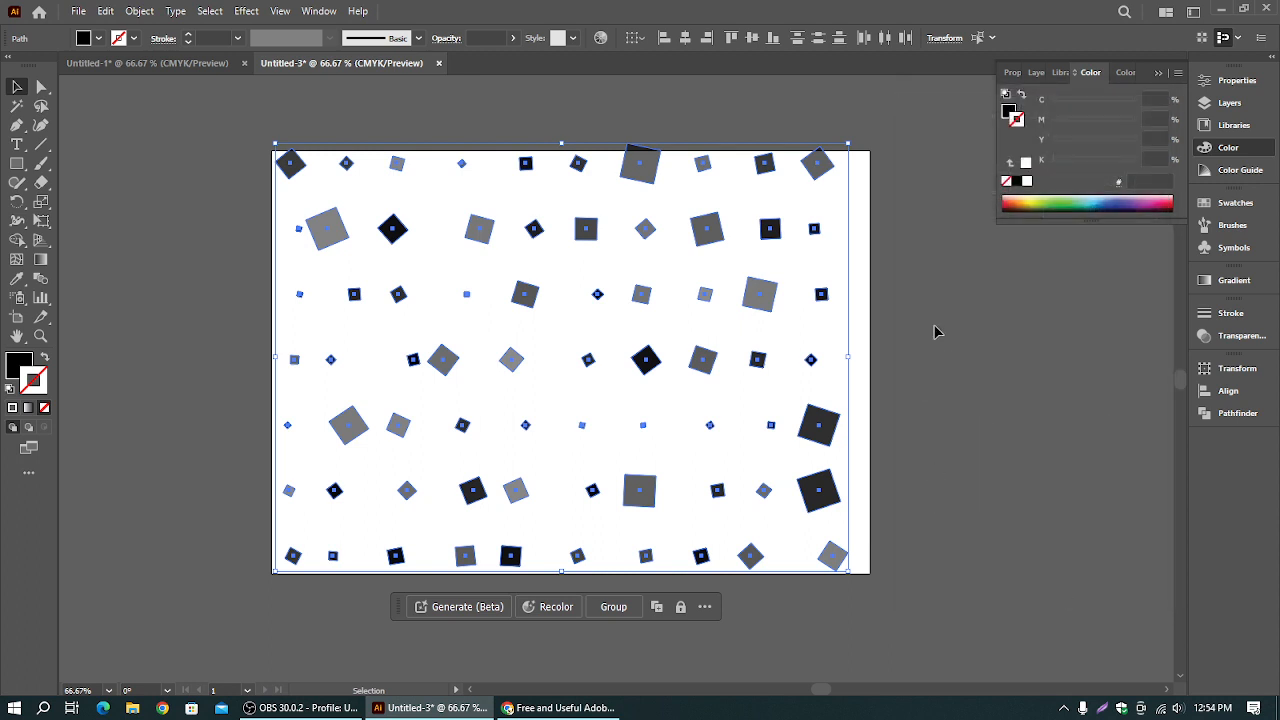
click(935, 332)
- Select all the matching squares with the Magic Wand and fill them with a light blue swatch
click(711, 243)
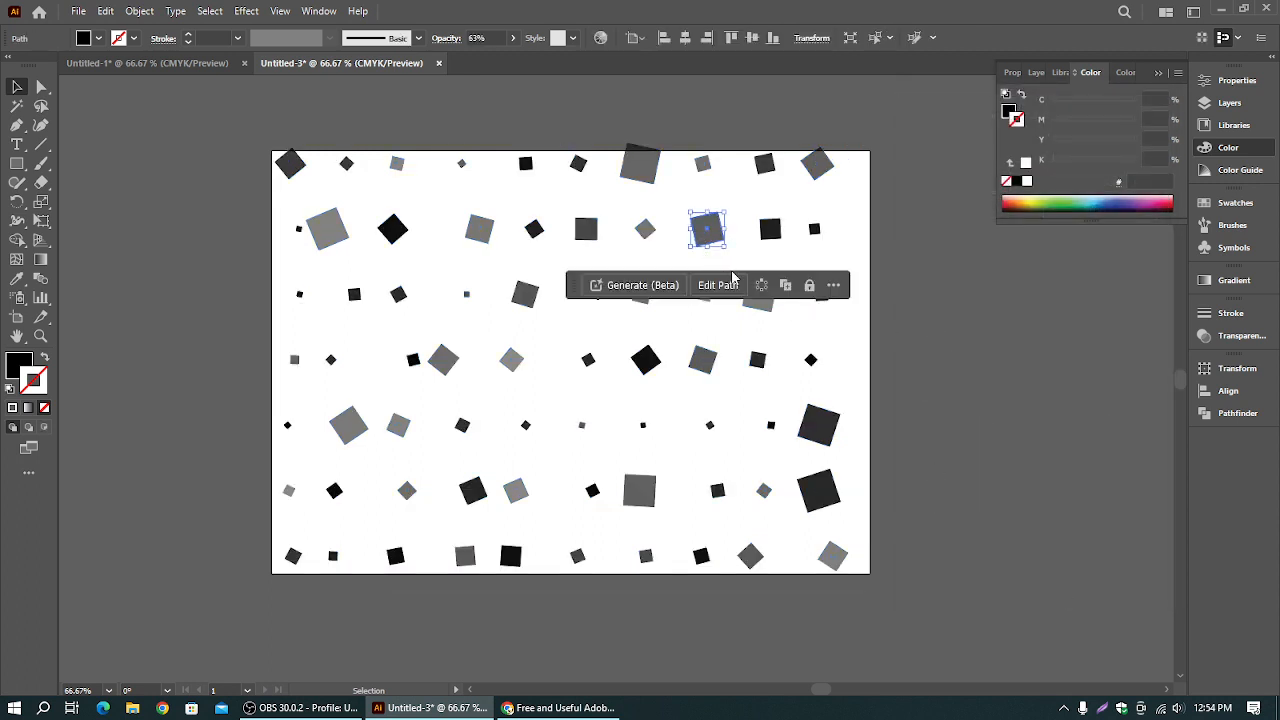
click(16, 105)
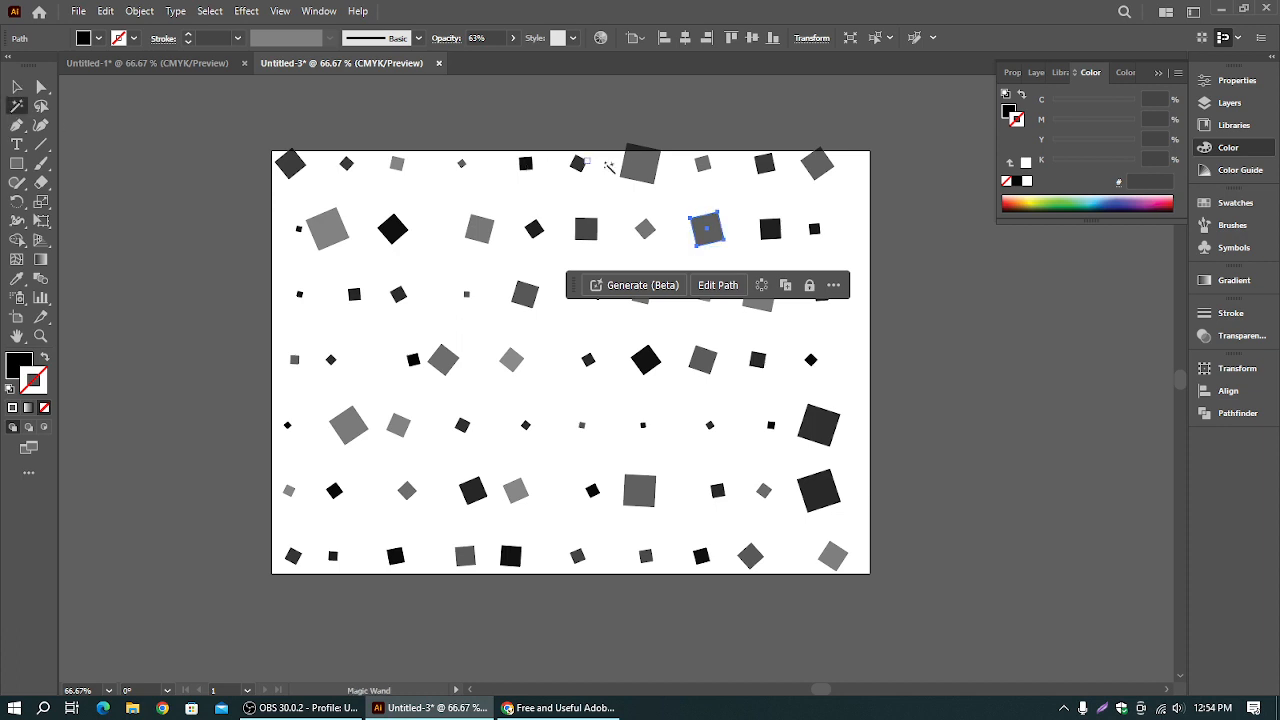
click(703, 164)
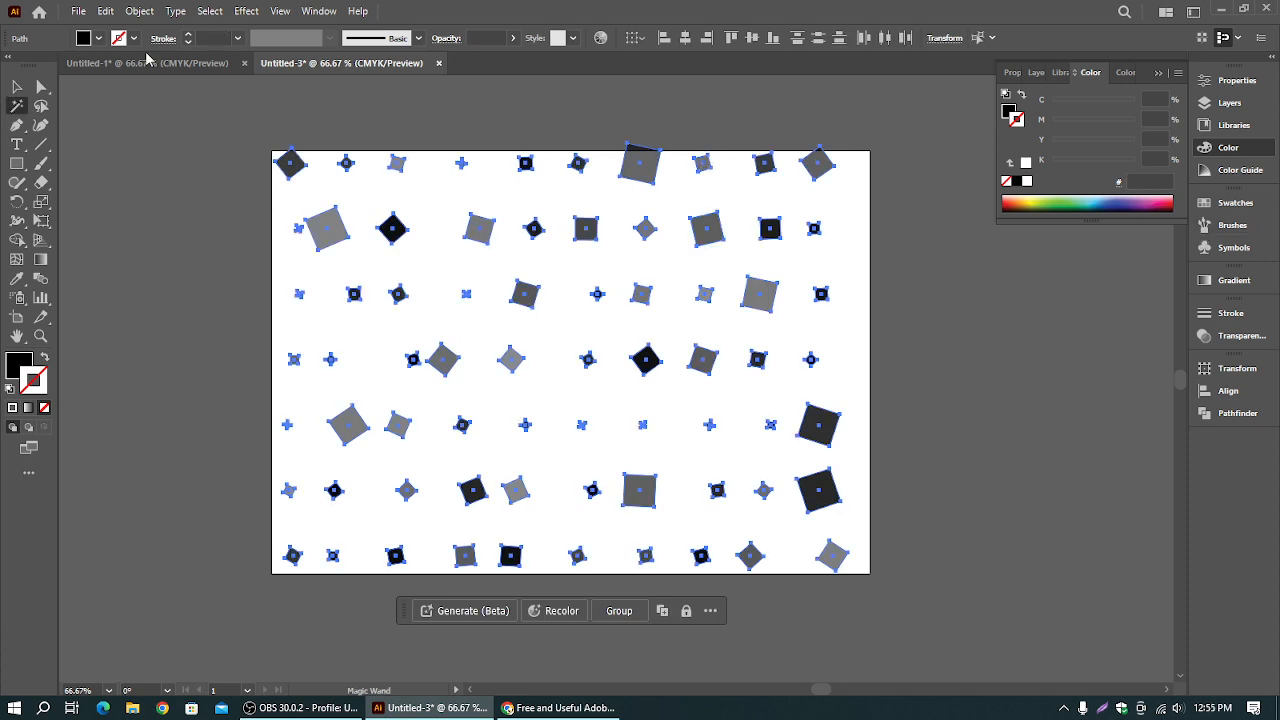
click(98, 38)
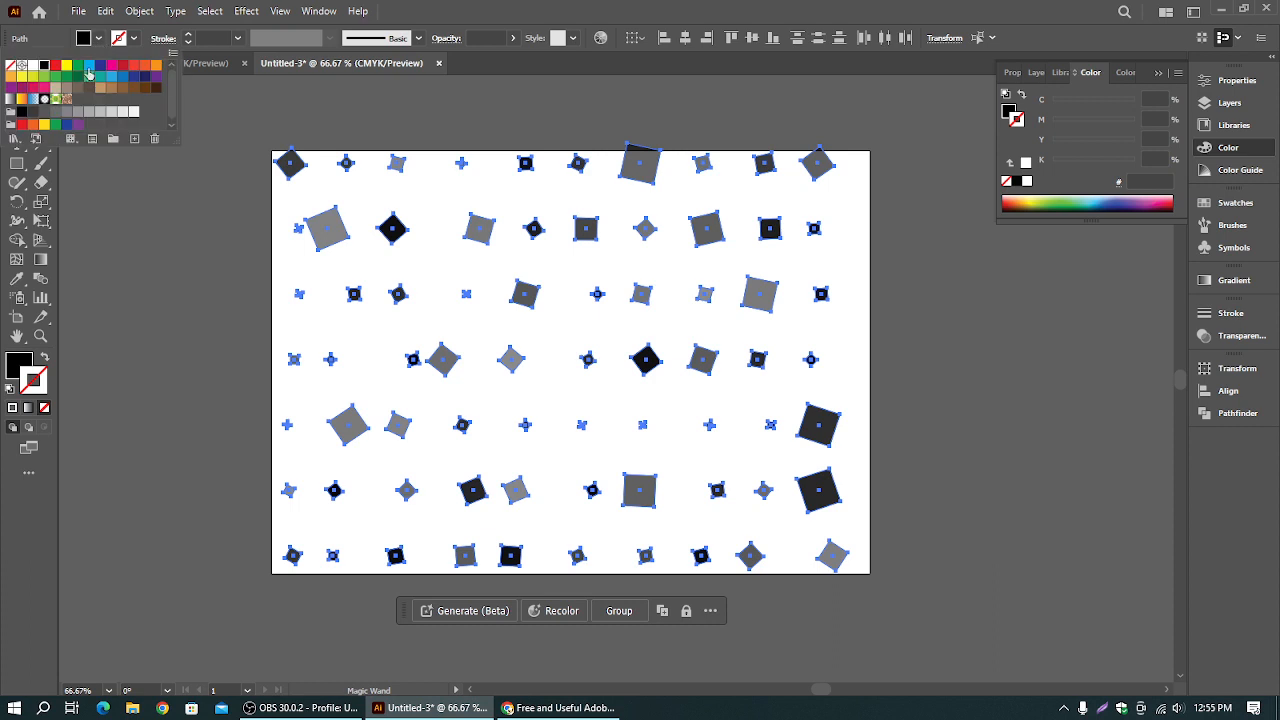
click(88, 73)
click(931, 306)
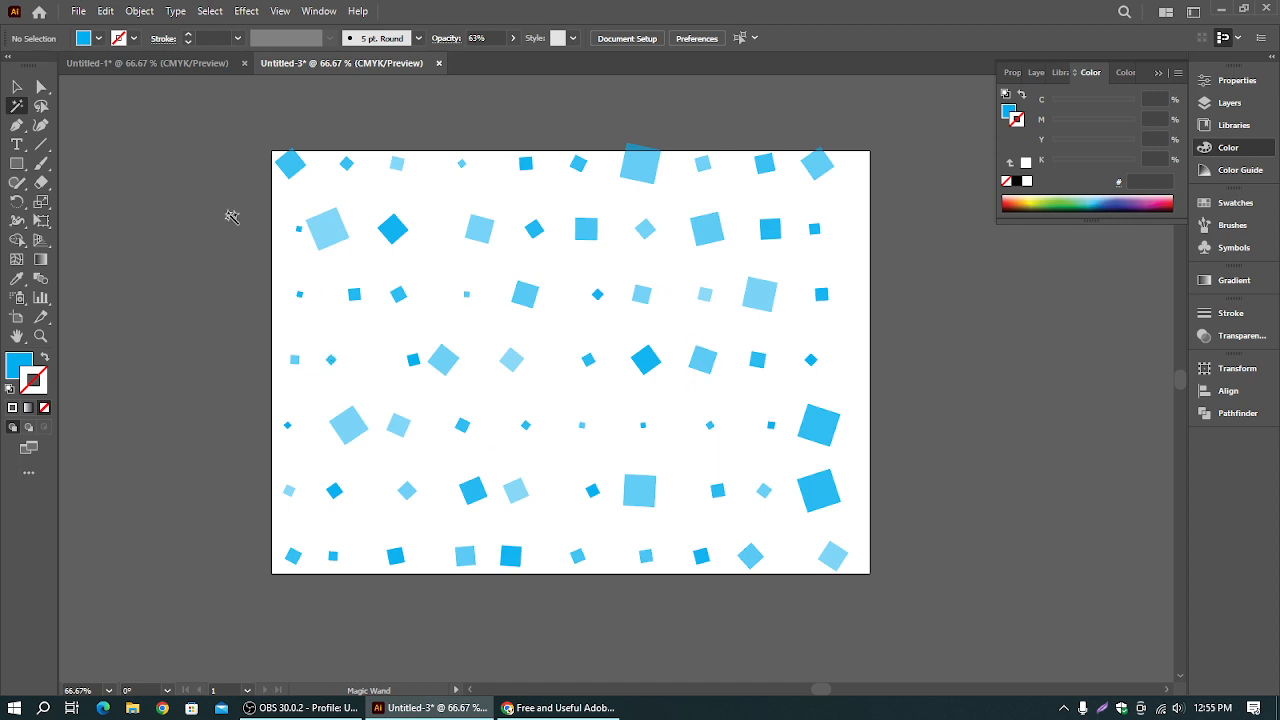
- Select the whole grid of blue squares and scale it down about its center, inside the artboard
click(16, 87)
drag(220, 131, 852, 565)
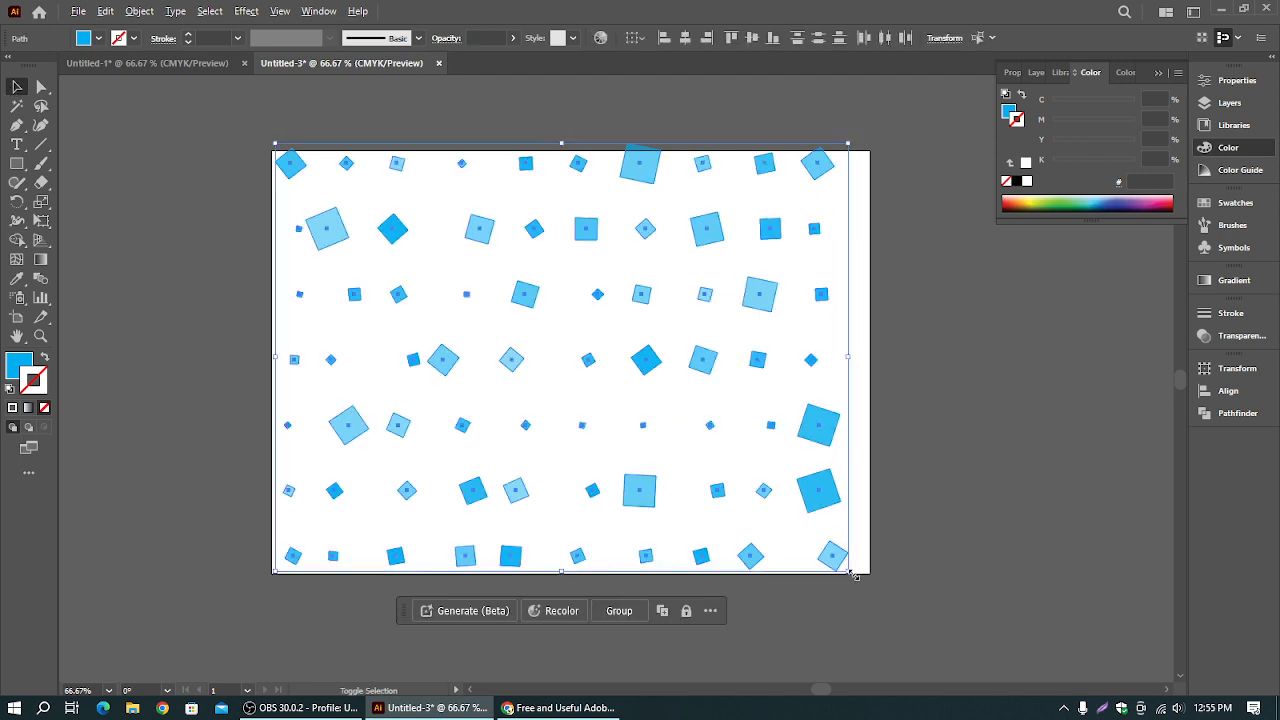
drag(850, 572, 774, 544)
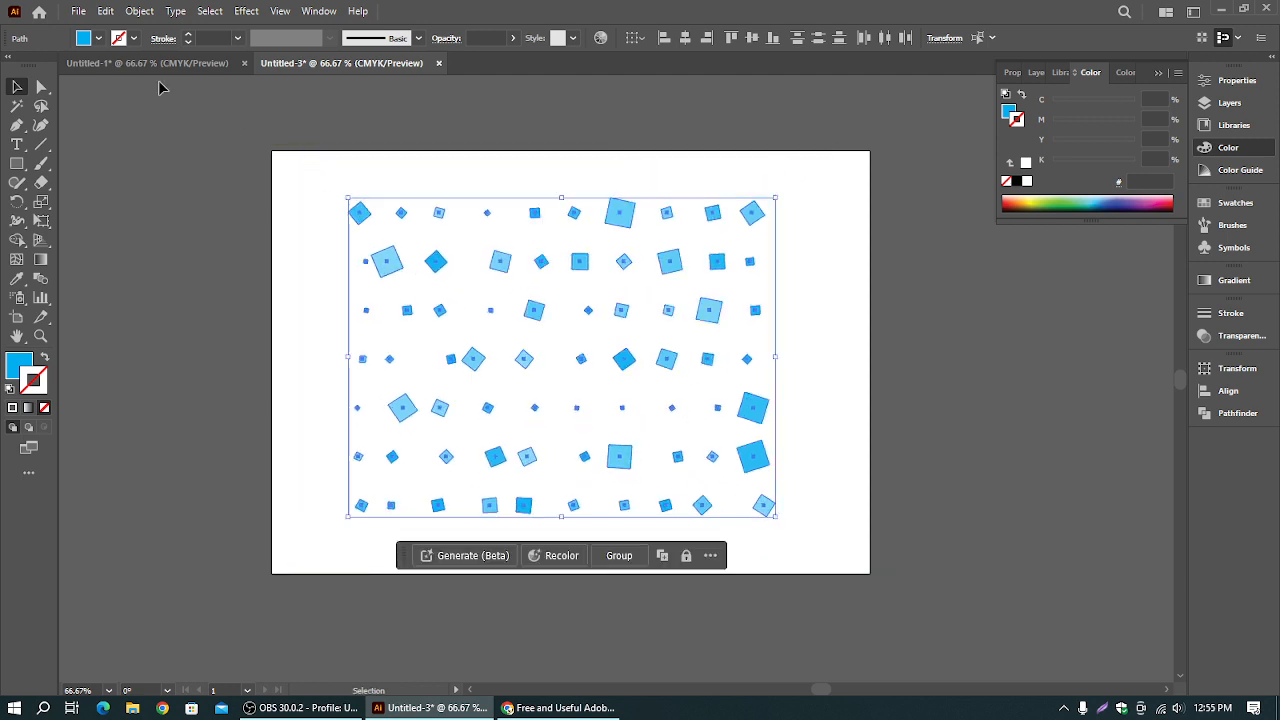
- Apply a Pucker & Bloat effect with 126% bloat to the selected squares
click(246, 11)
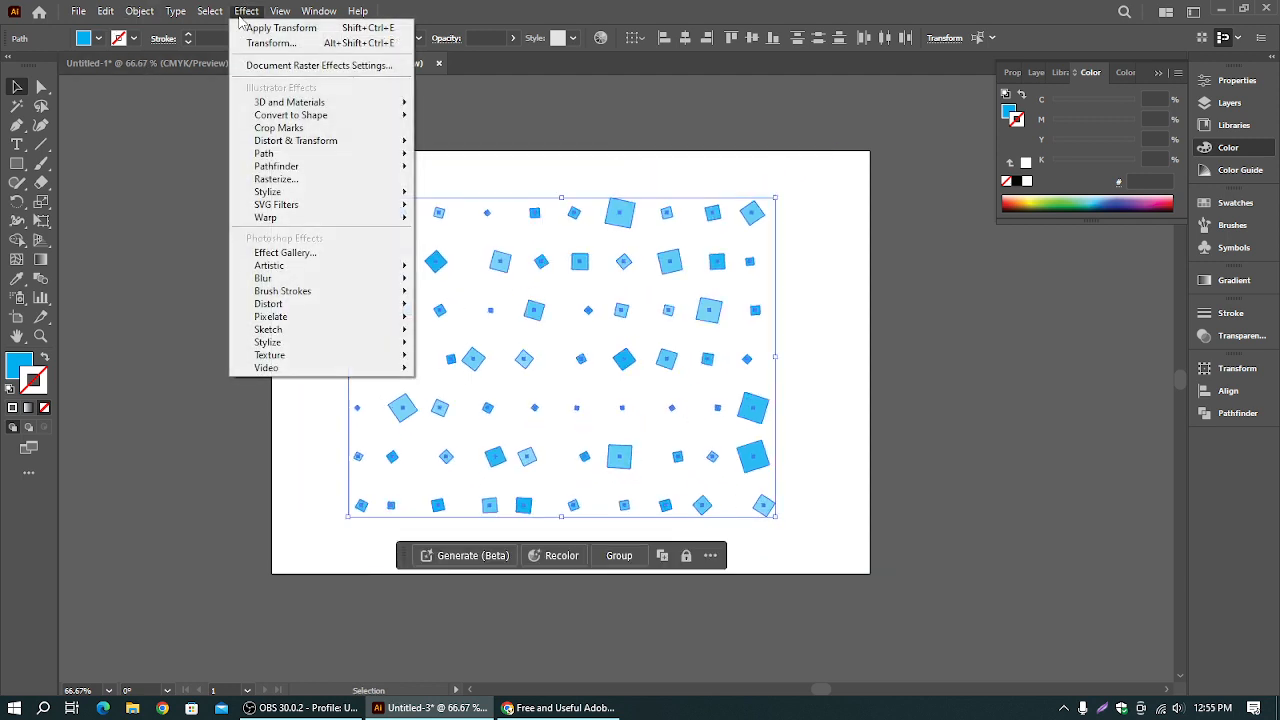
mouse_move(376, 141)
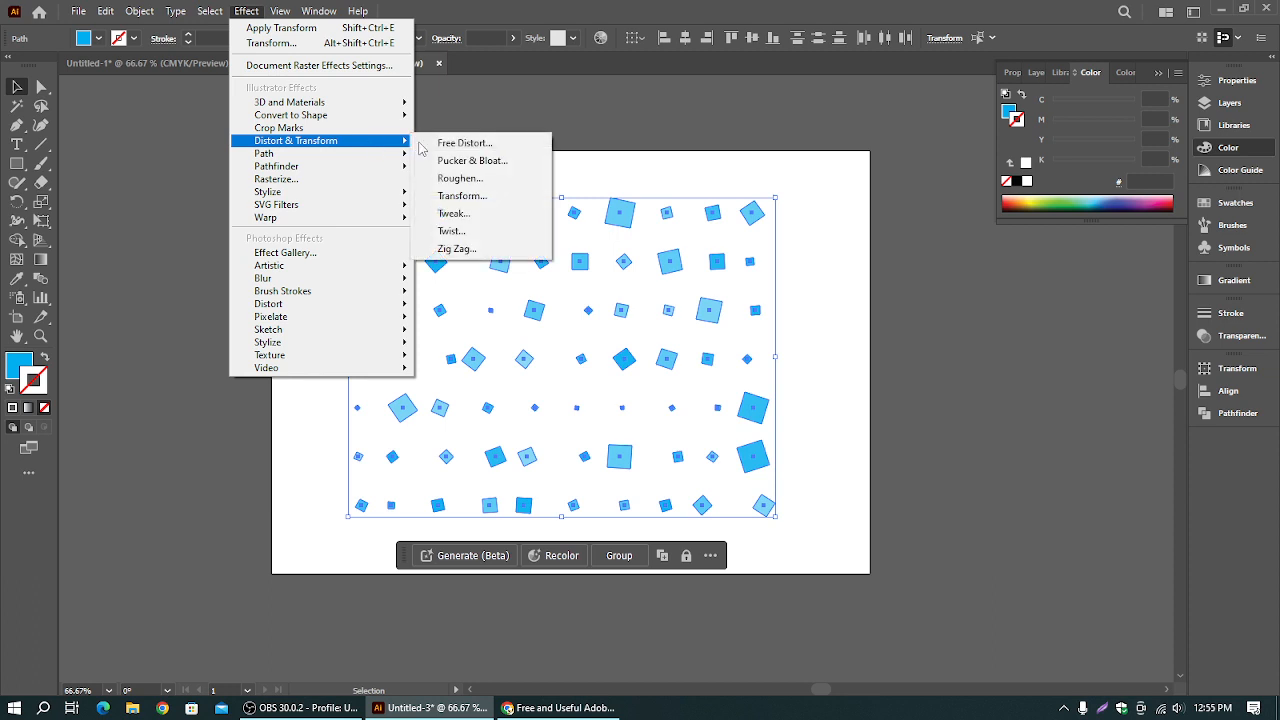
click(470, 161)
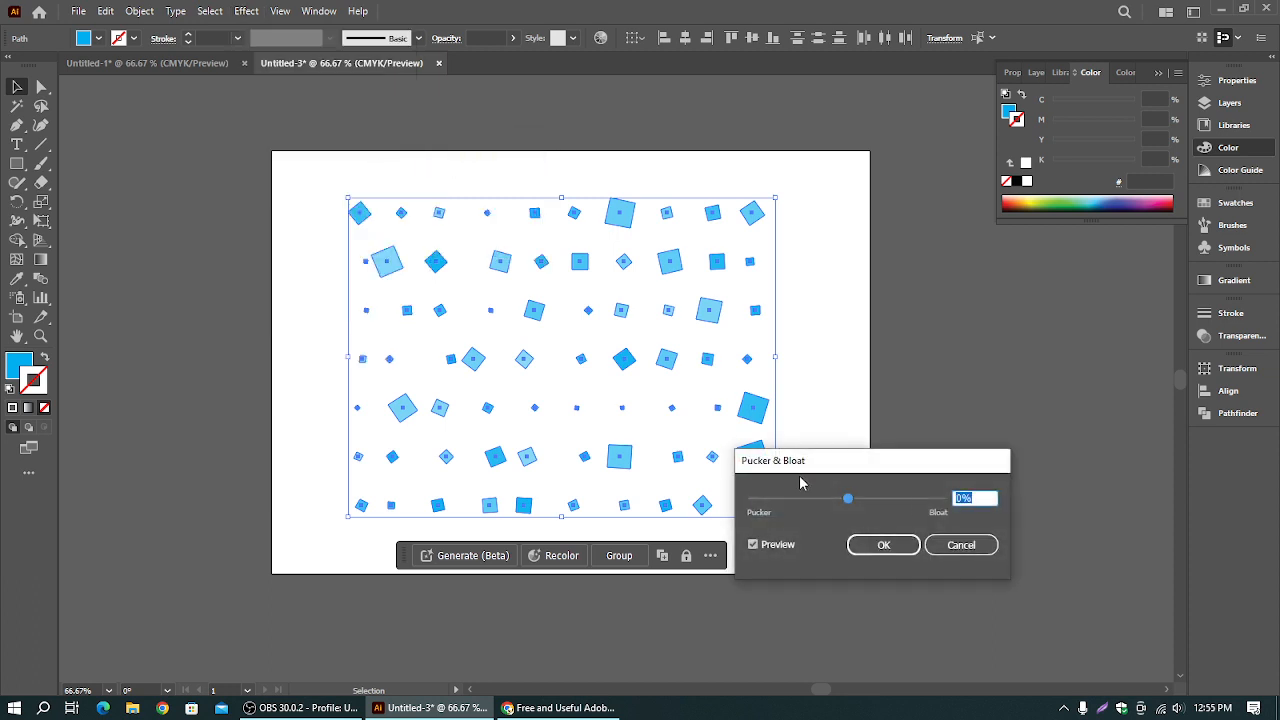
drag(853, 503, 908, 503)
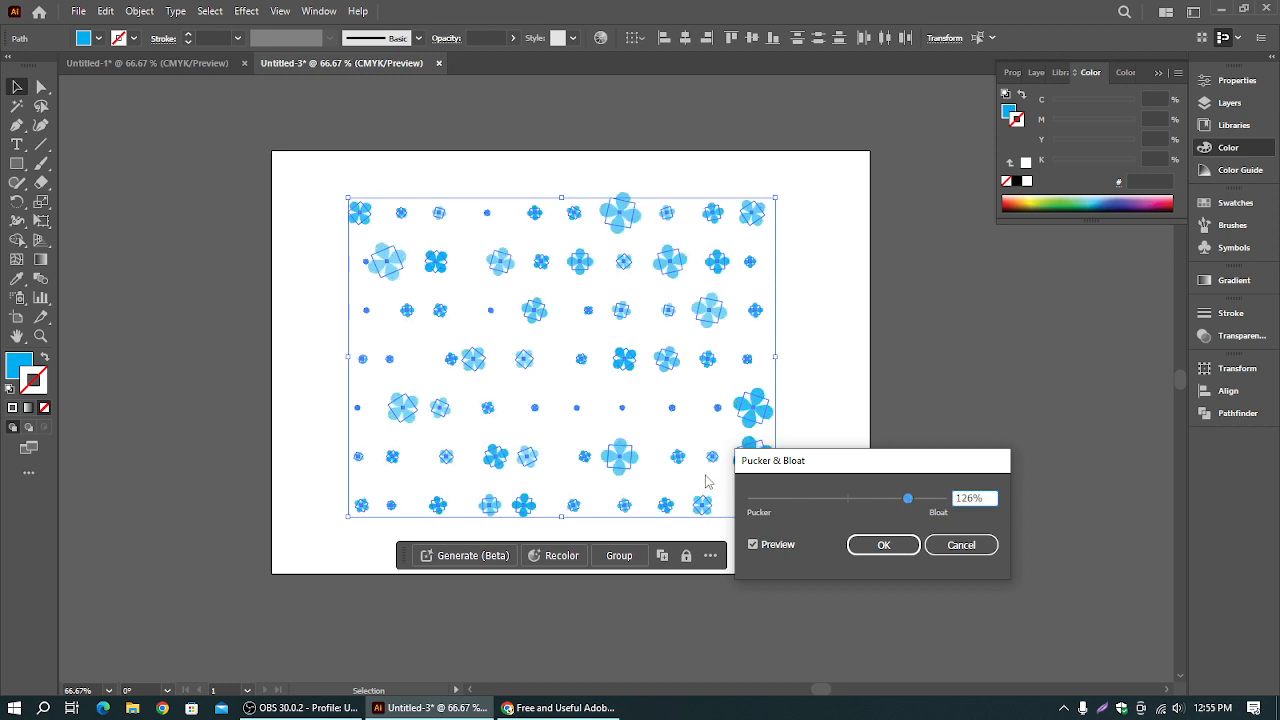
click(886, 548)
click(886, 548)
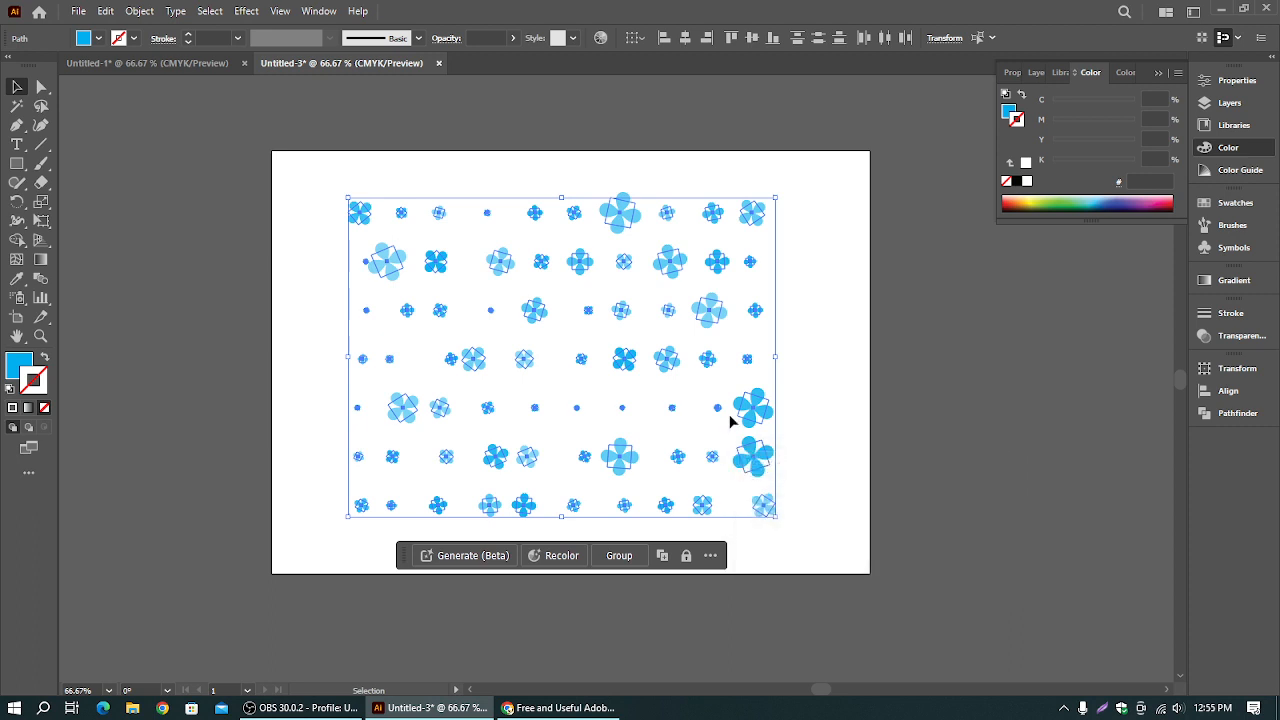
- Reselect all the flower shapes, scale the grid down further about its center, and deselect it
click(815, 435)
drag(307, 192, 740, 491)
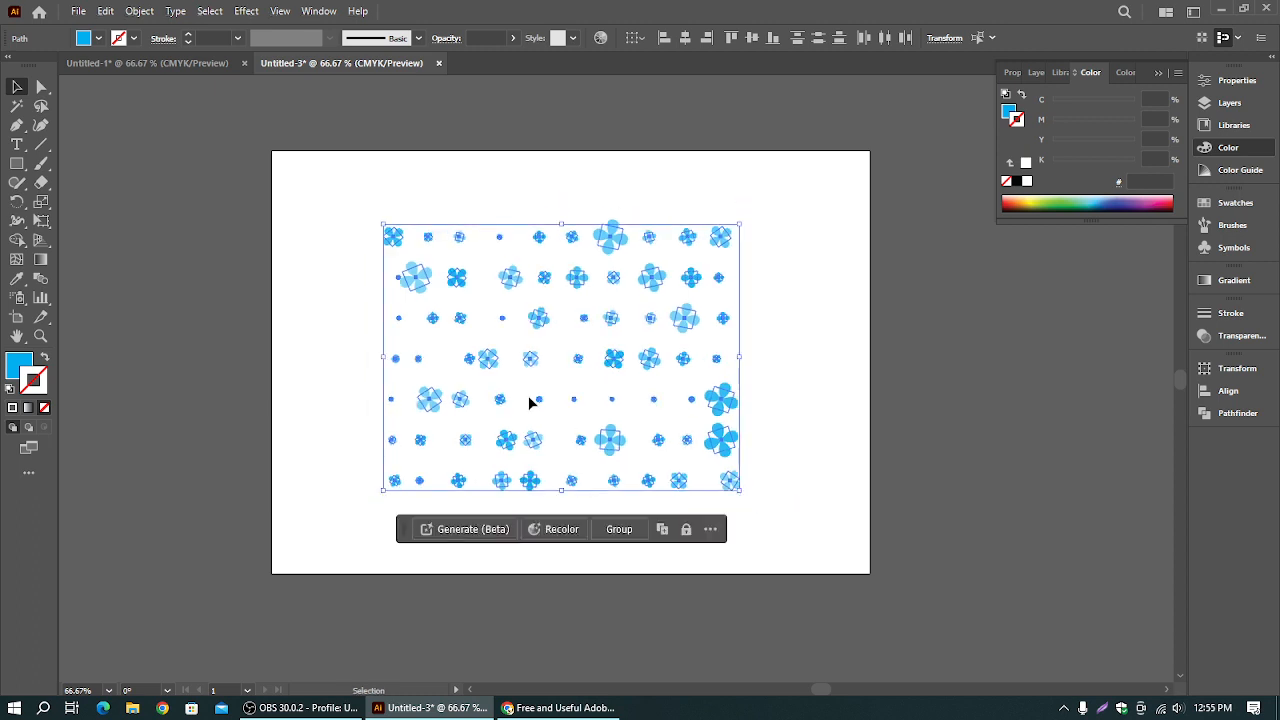
click(758, 405)
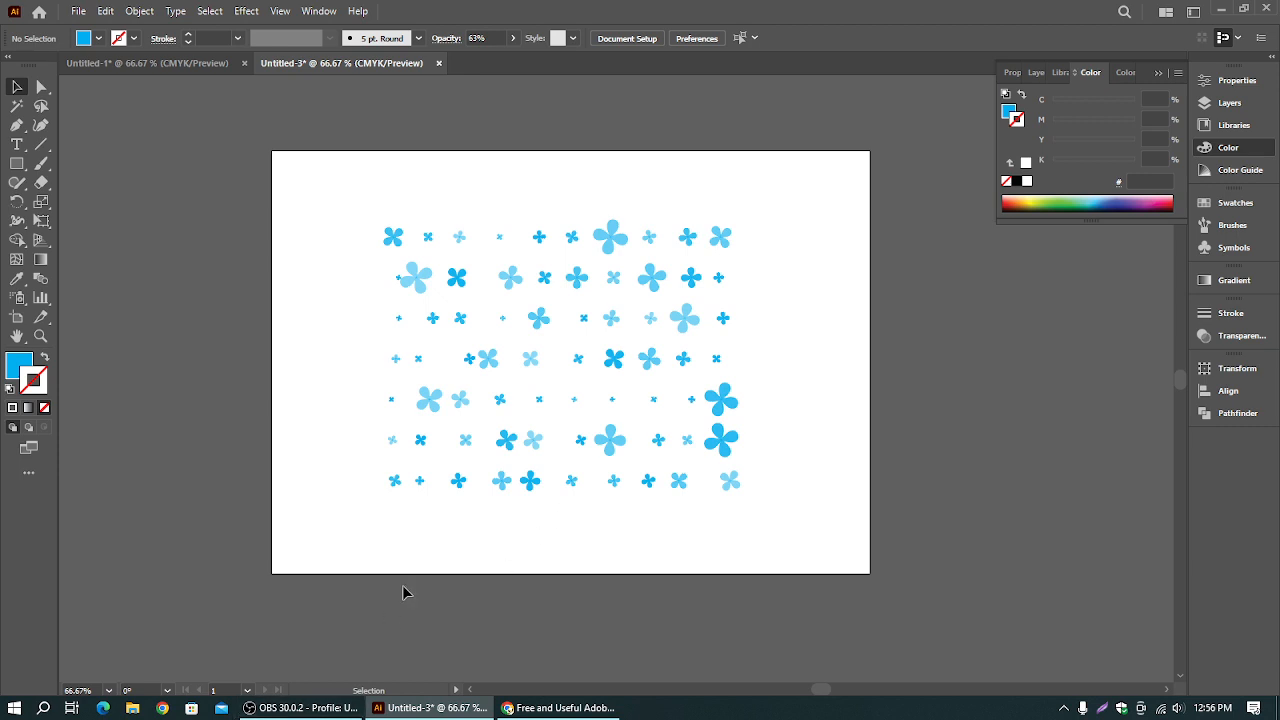
click(75, 11)
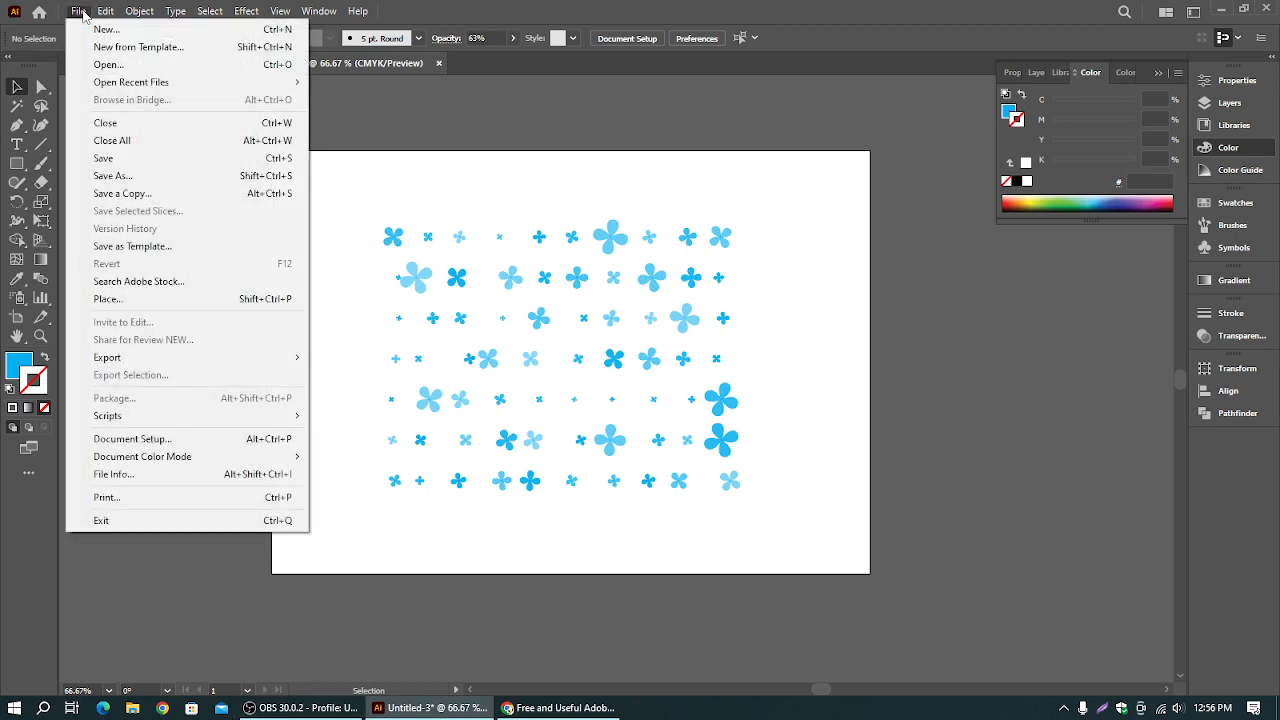
mouse_move(160, 358)
click(961, 321)
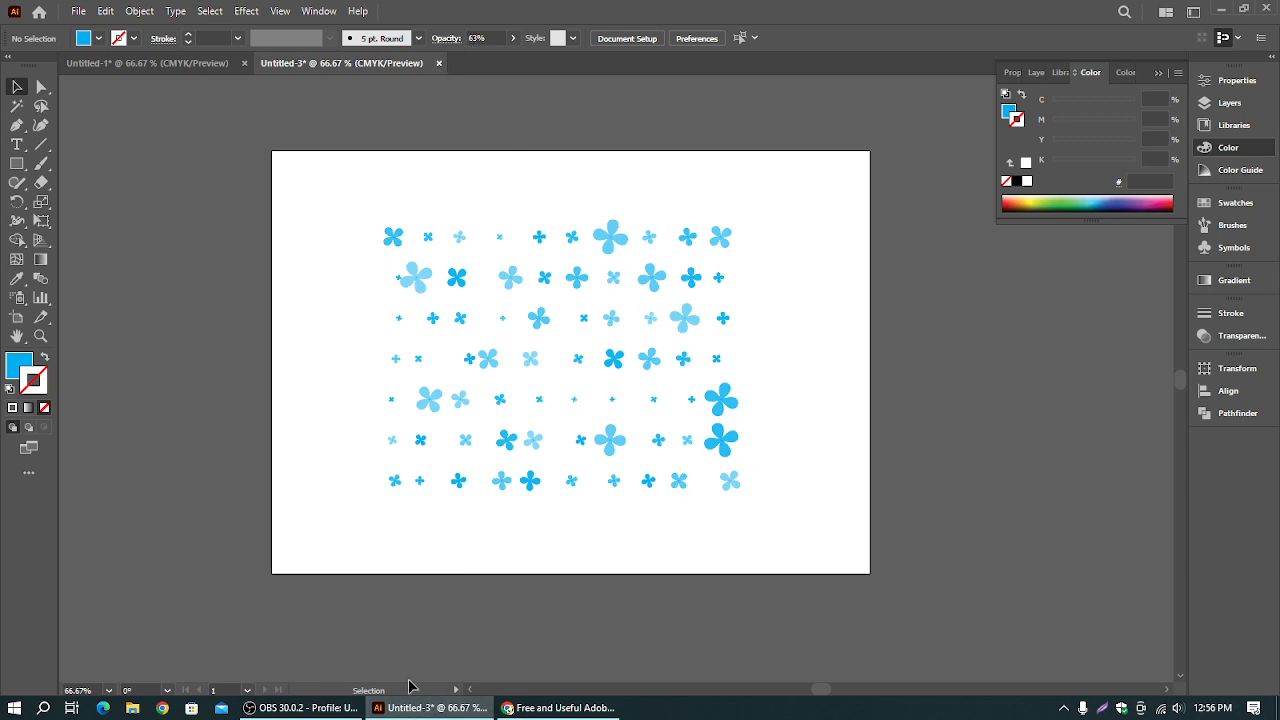
click(300, 707)
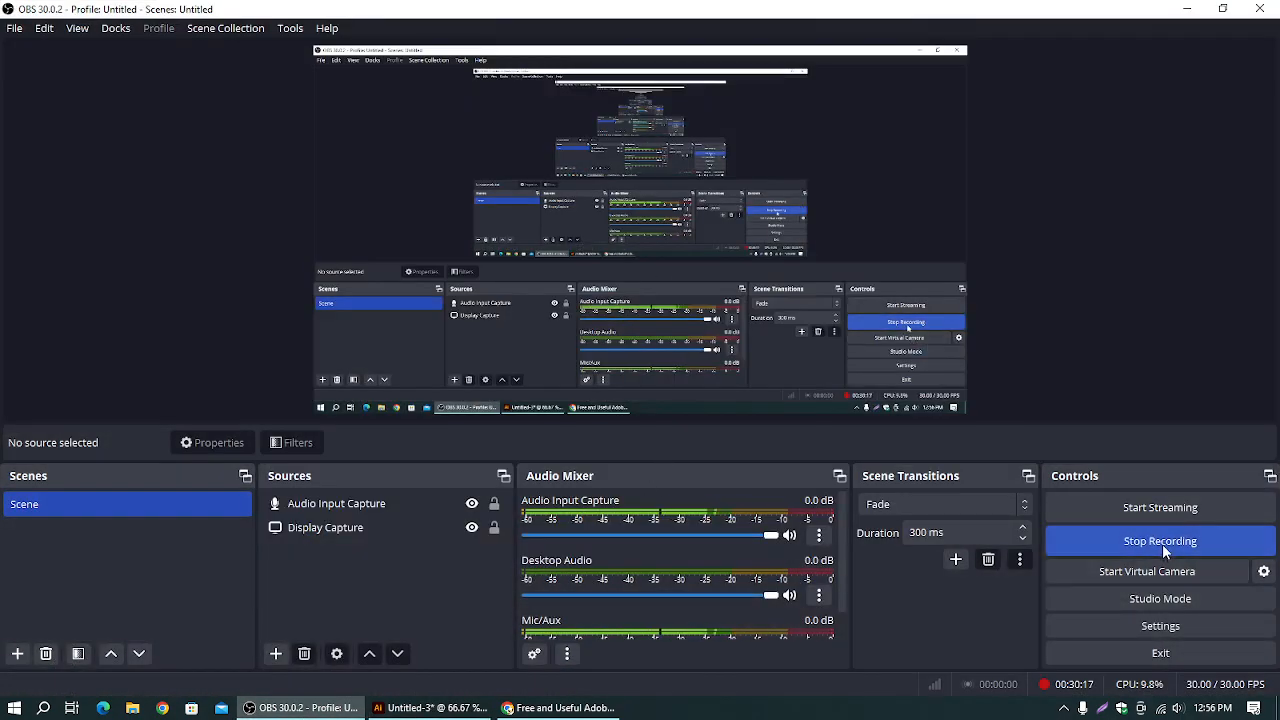